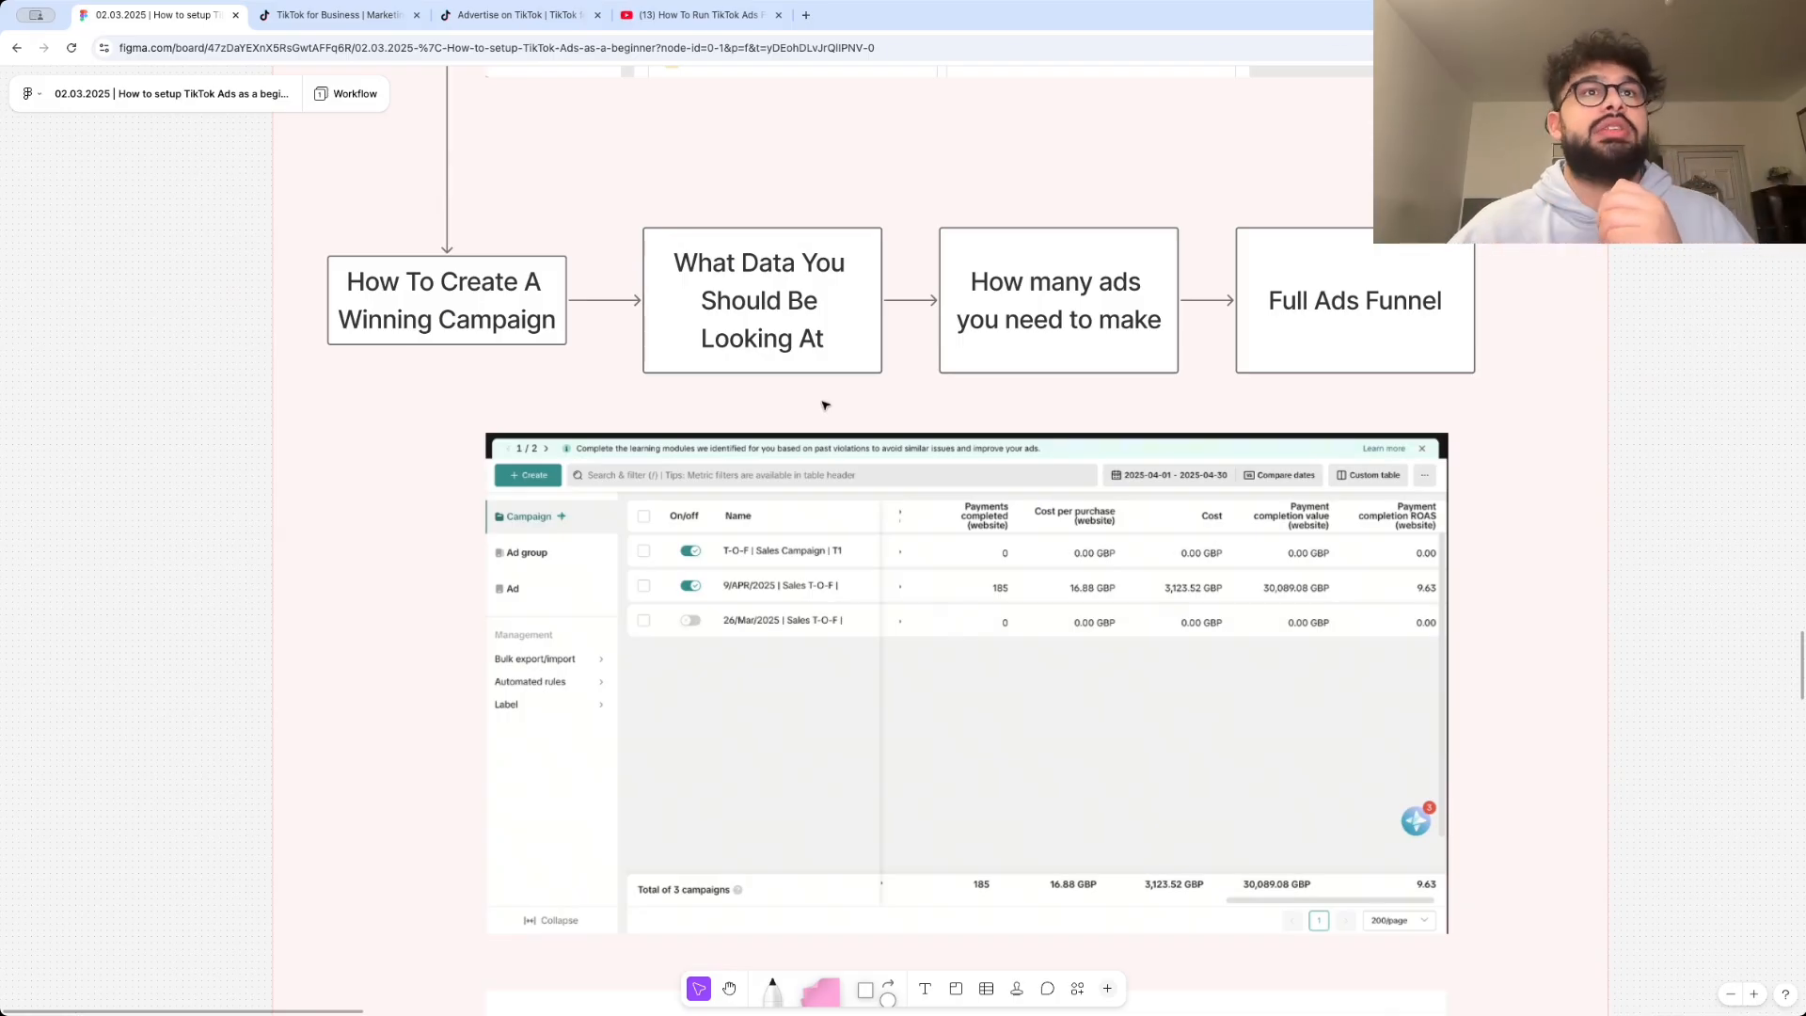
- Review the limited-time ad credit offer and the TikTok for Business landing page
scroll(824, 404, down, 10)
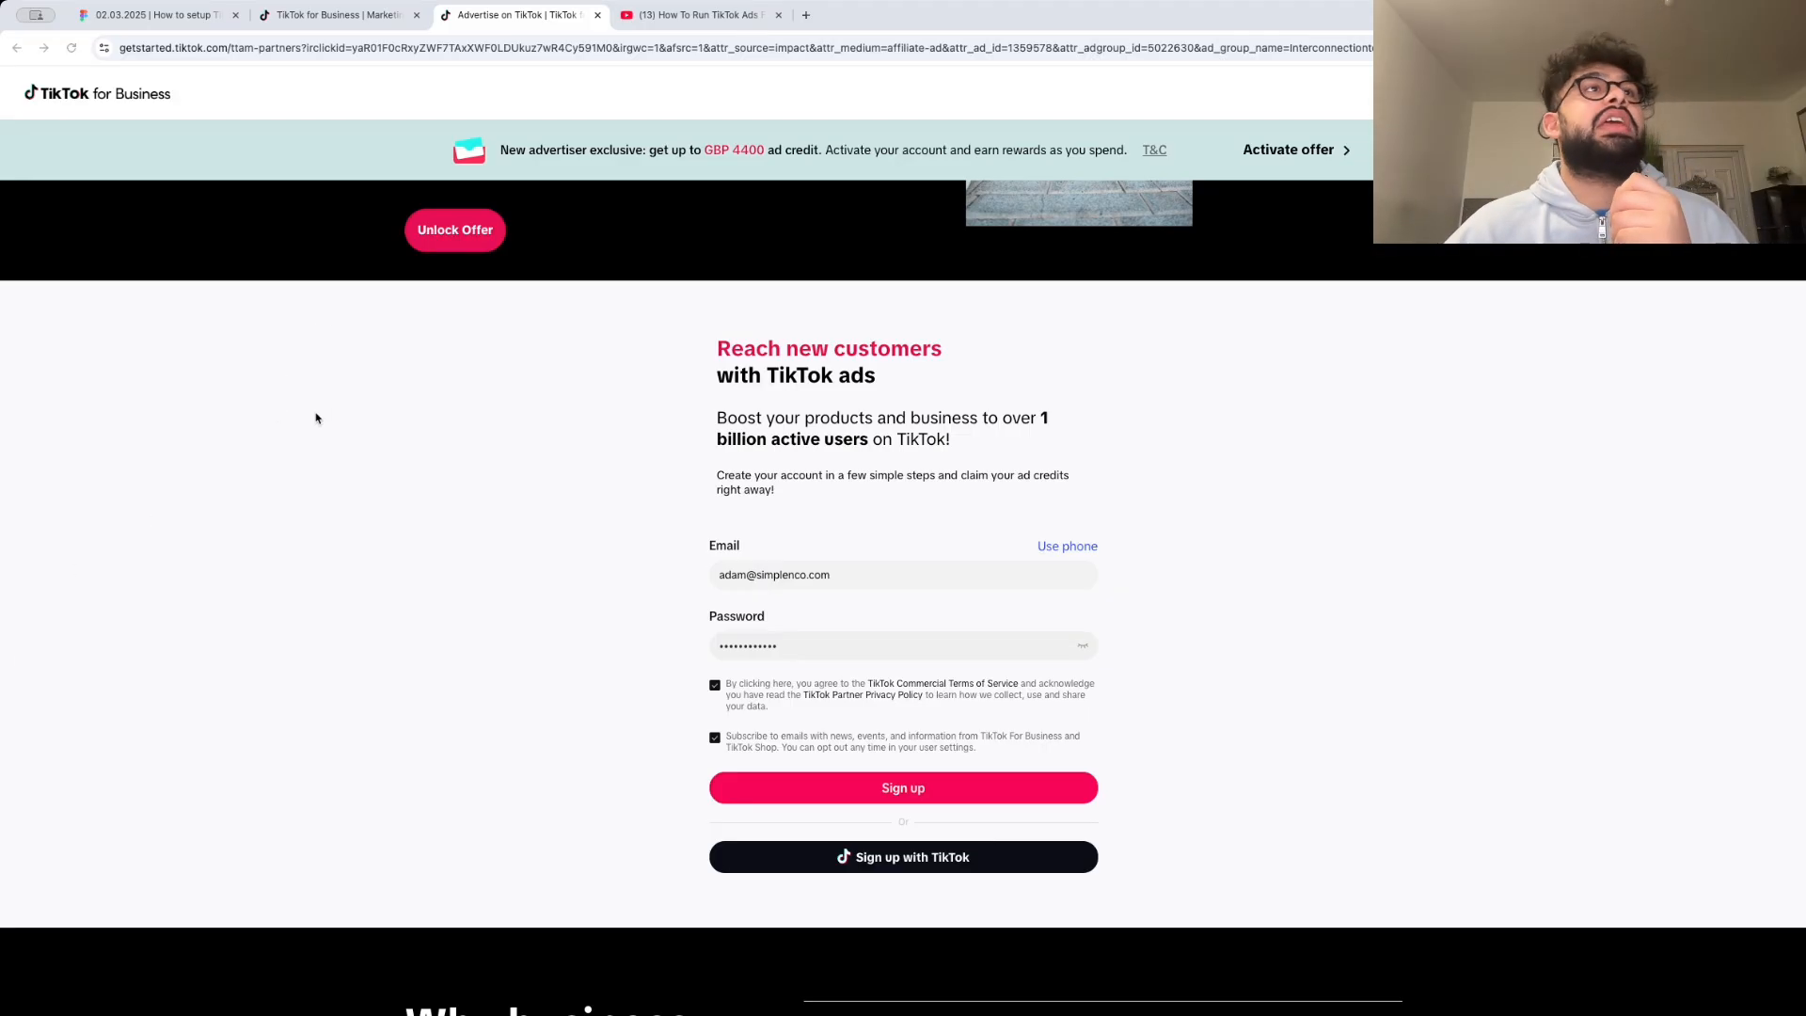
scroll(359, 414, up, 5)
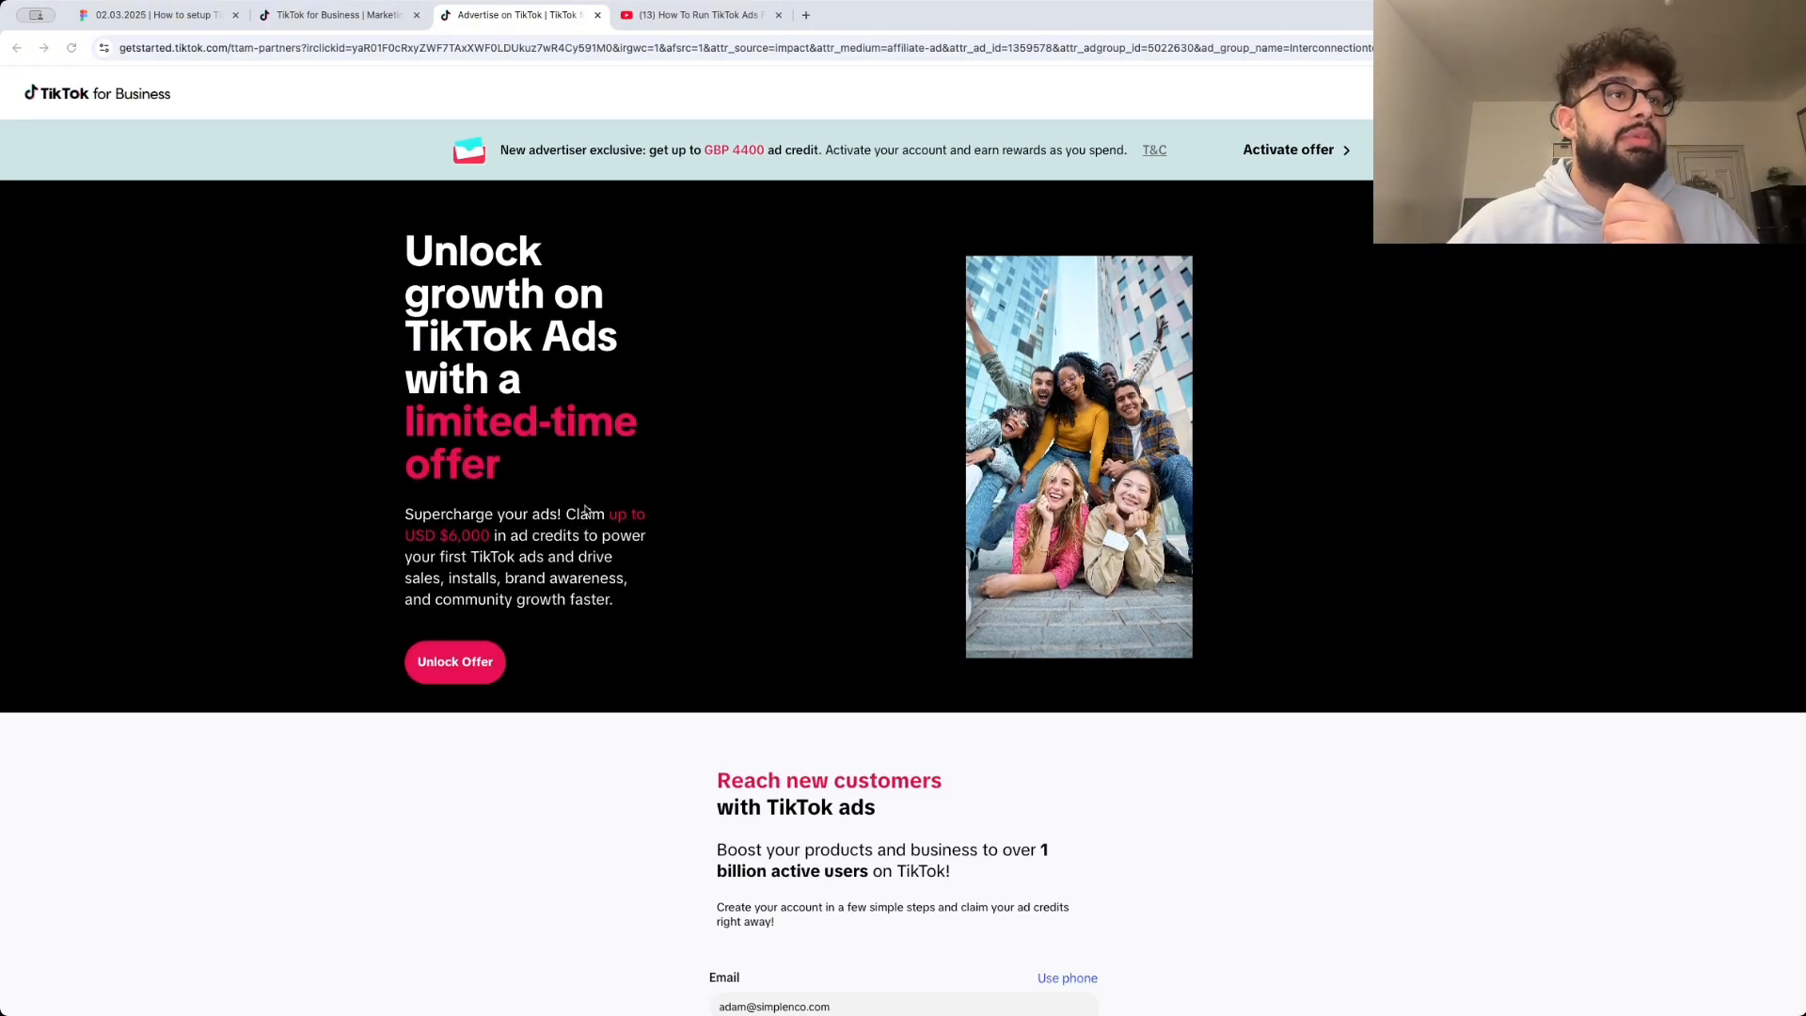
scroll(489, 532, down, 5)
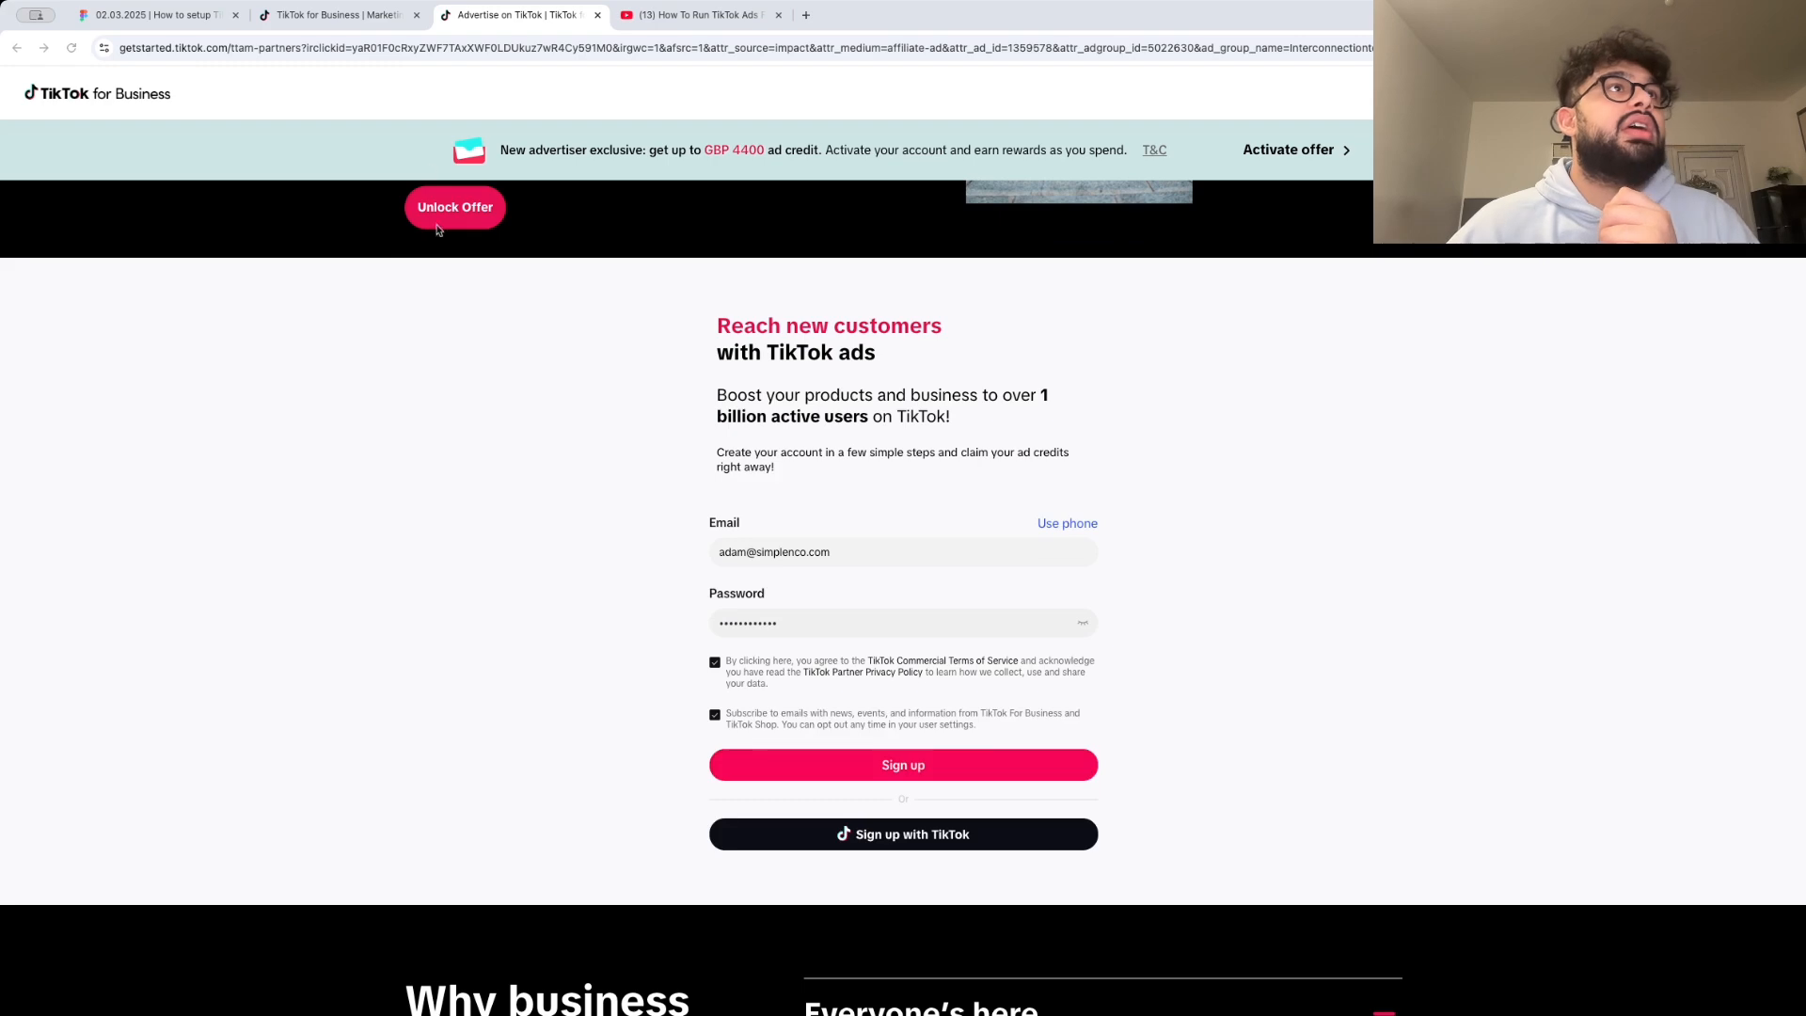
click(373, 25)
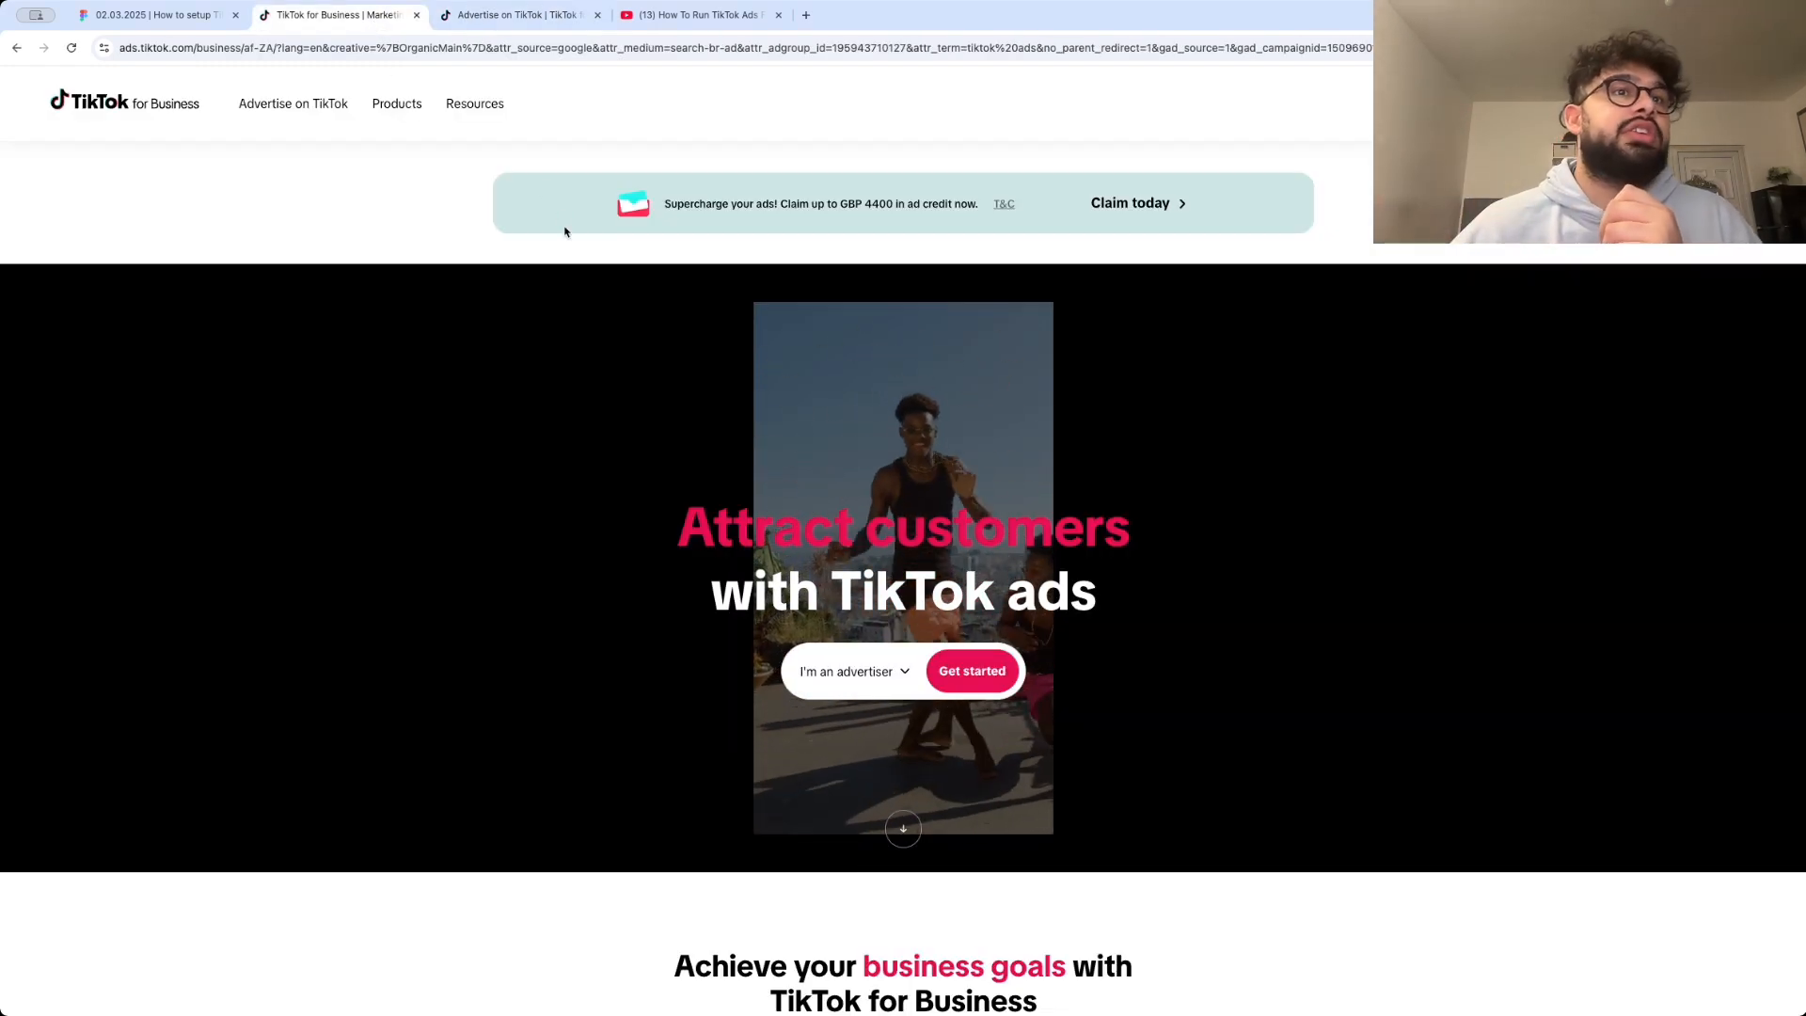
scroll(625, 589, down, 4)
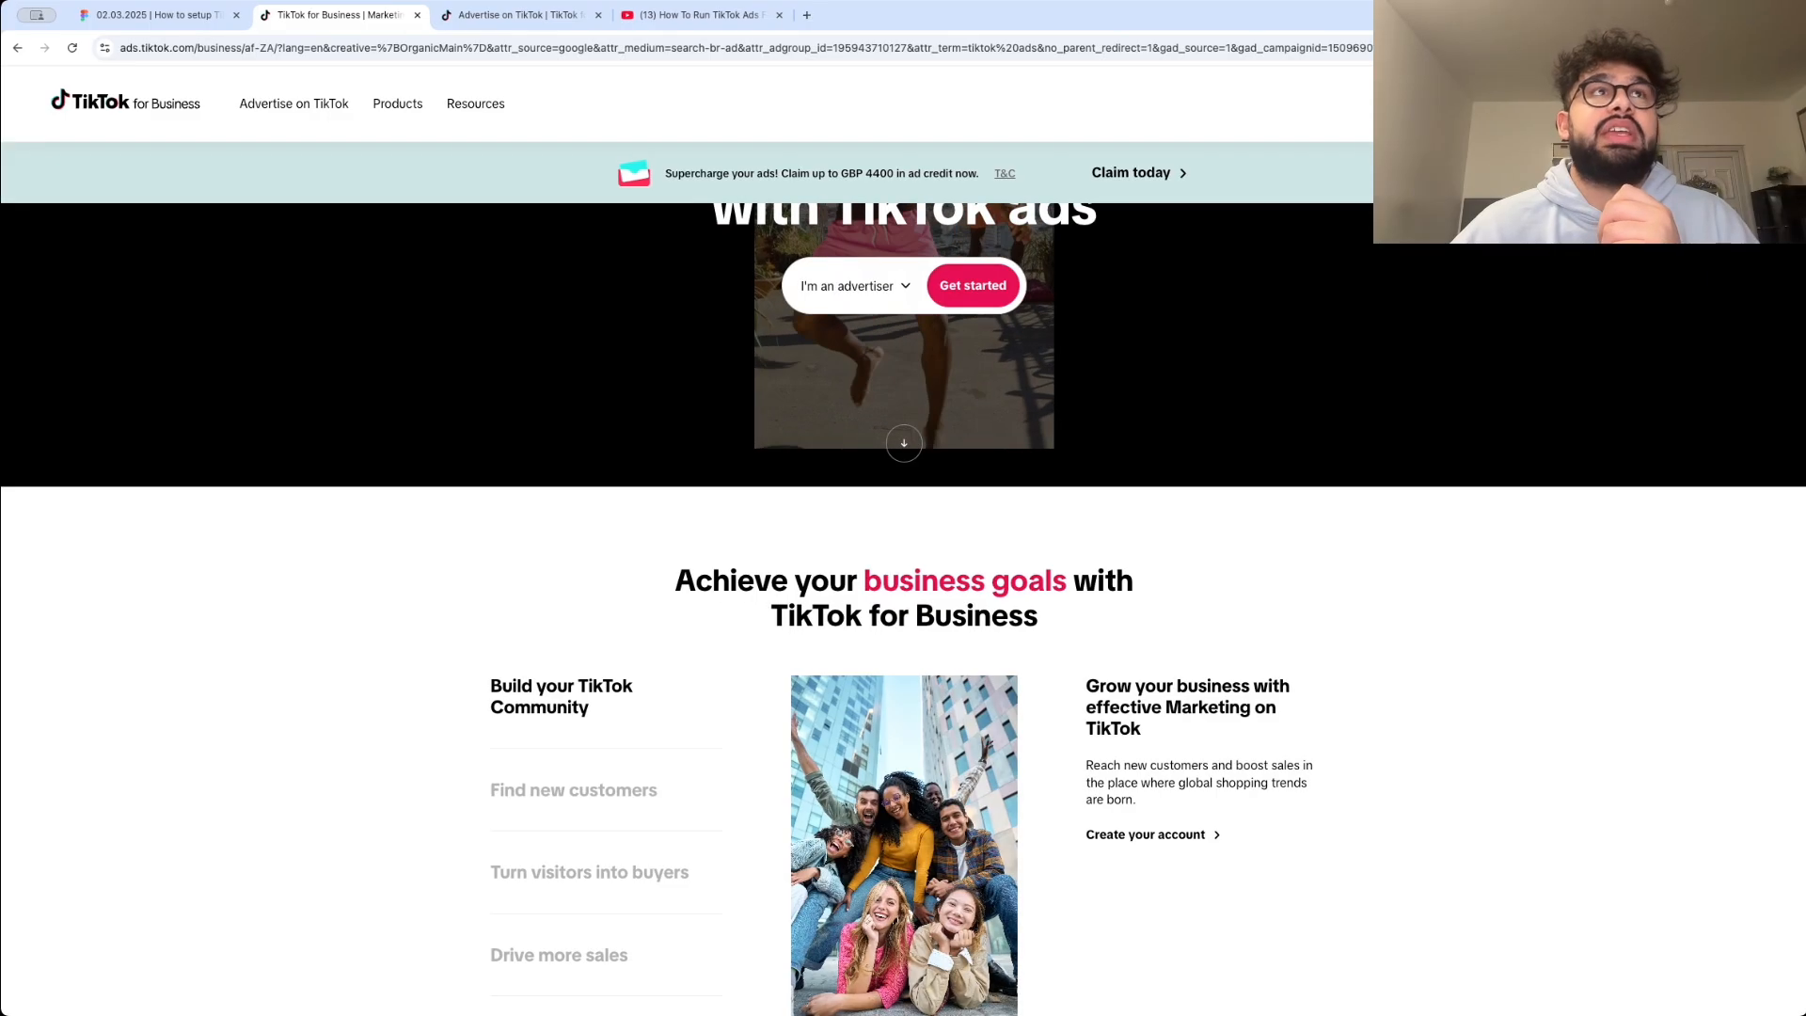
- Submit the prefilled email and password sign-up form for TikTok ads and confirm the email with the verification code
click(524, 24)
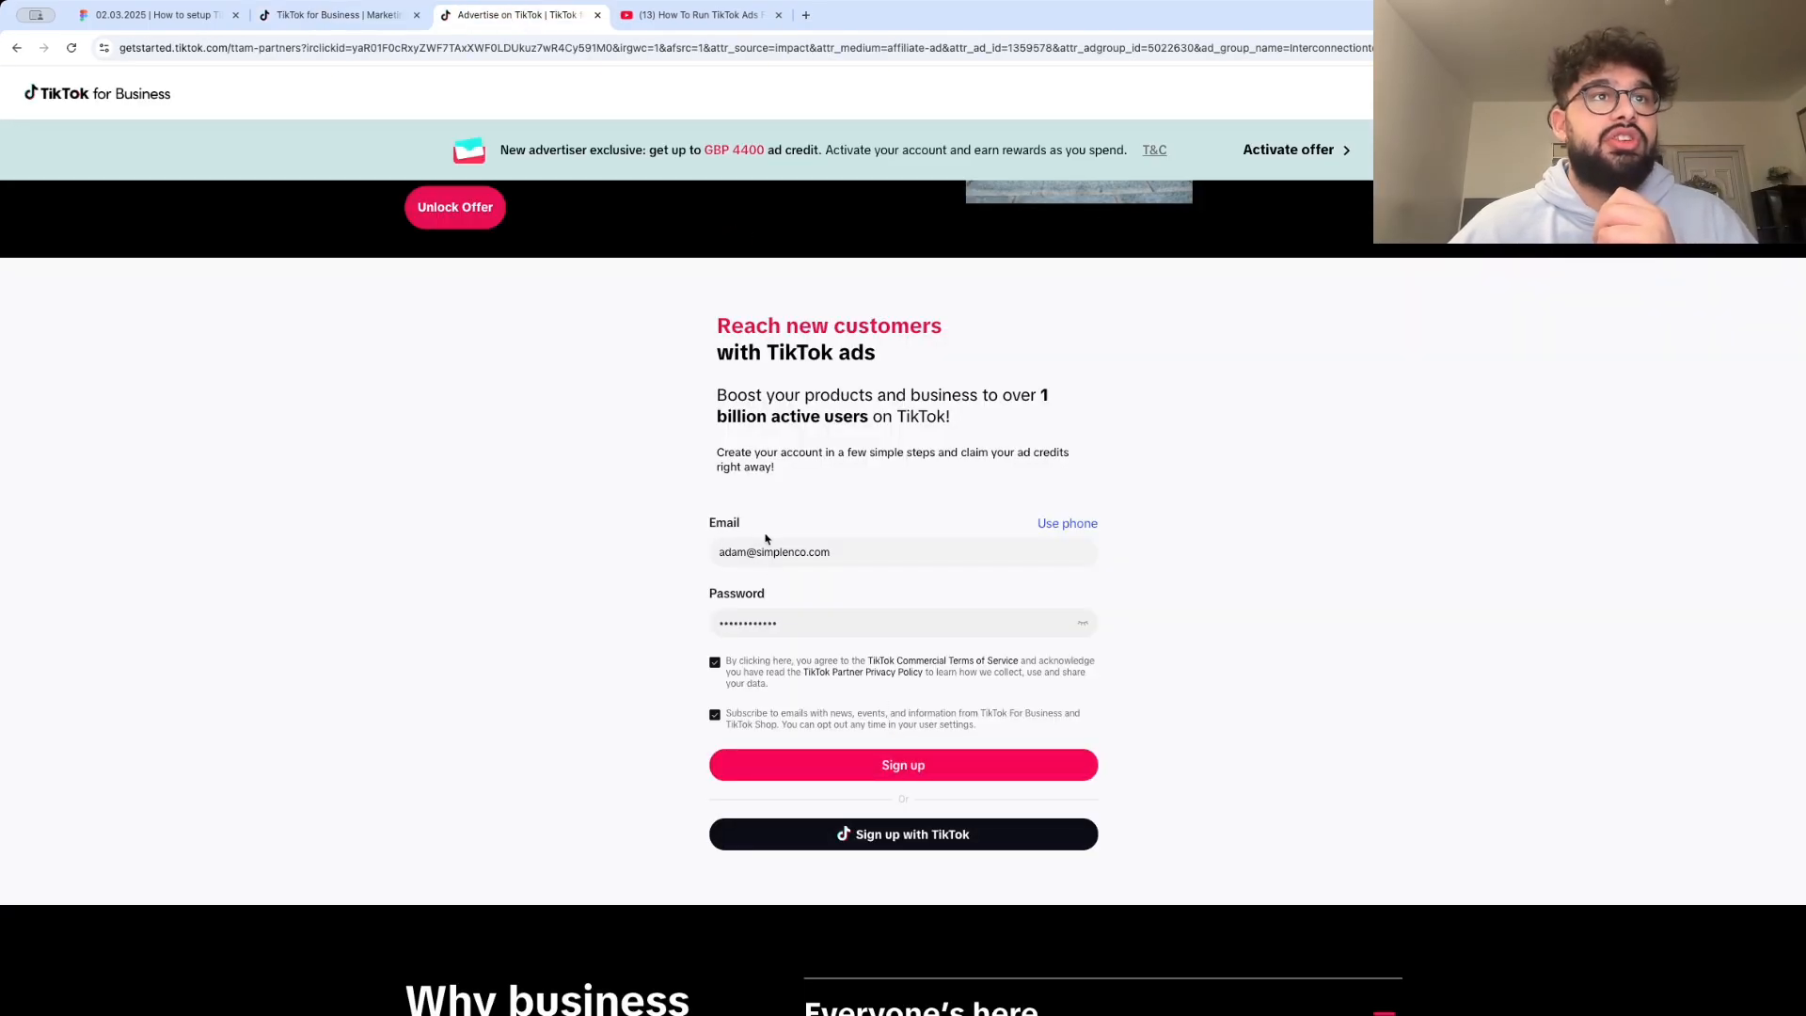
click(889, 762)
click(902, 637)
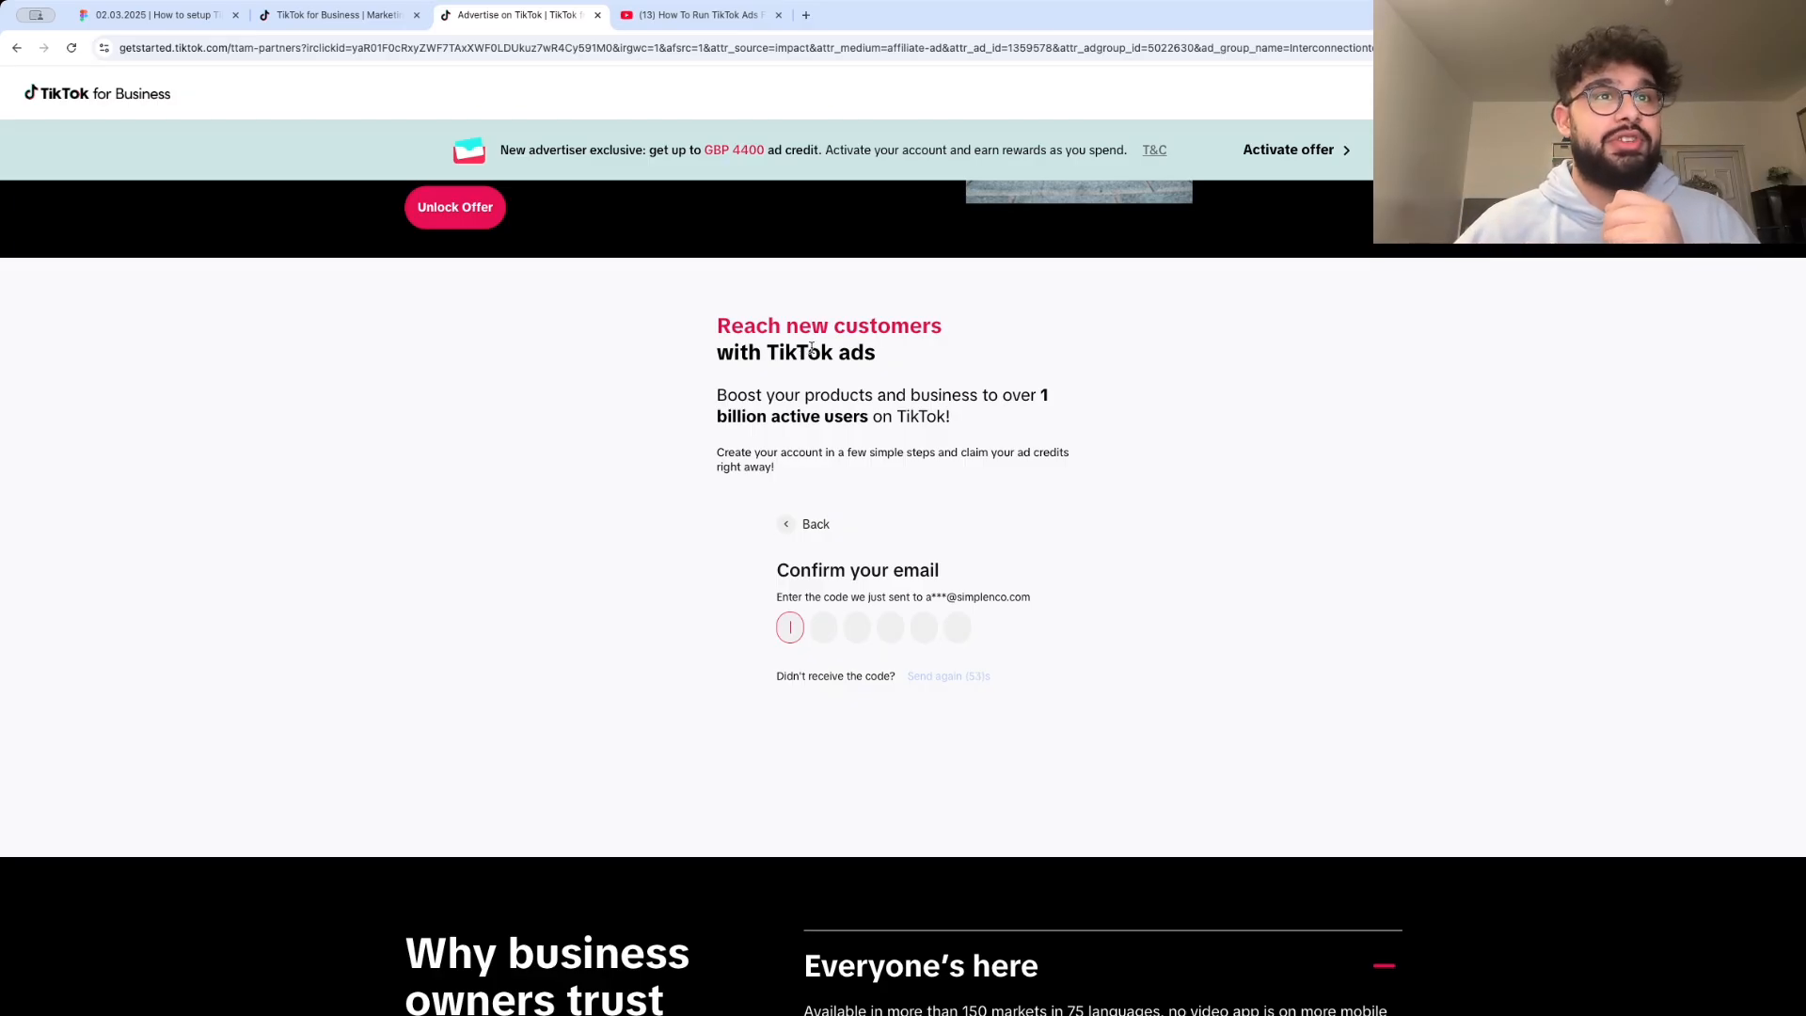
- Enter X as the business name and B as the website URL
click(673, 481)
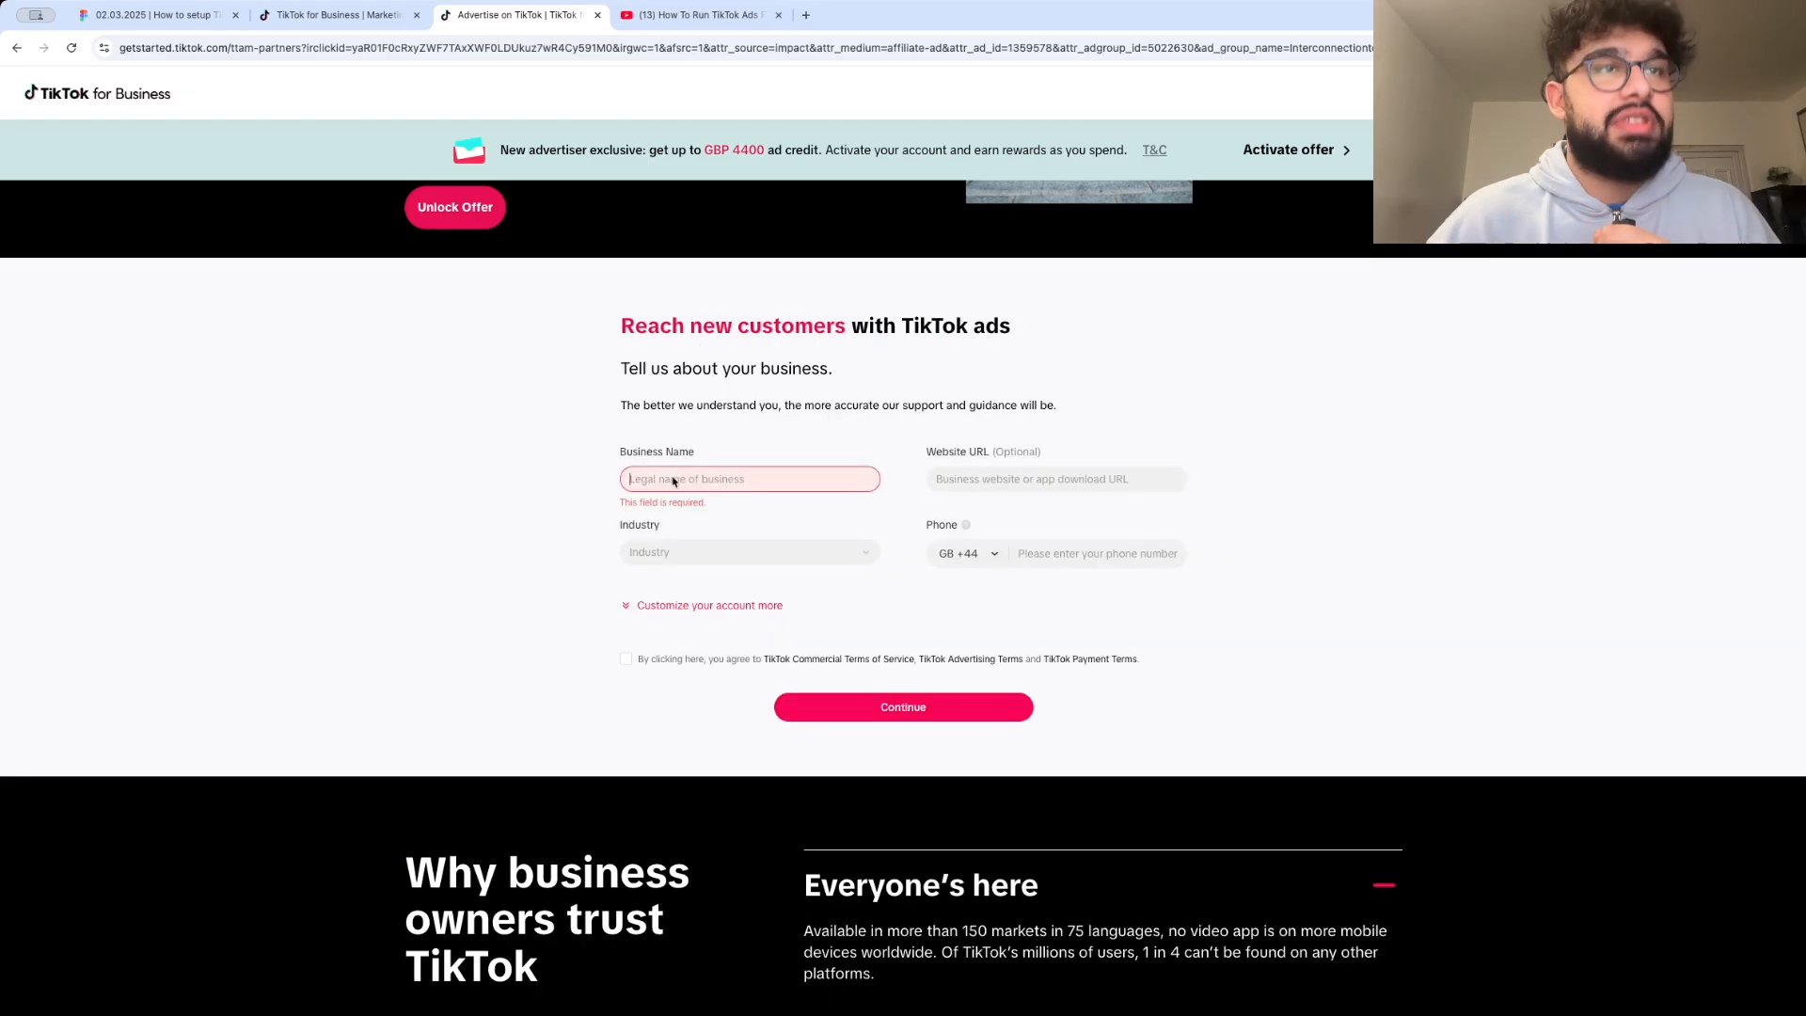
text(X)
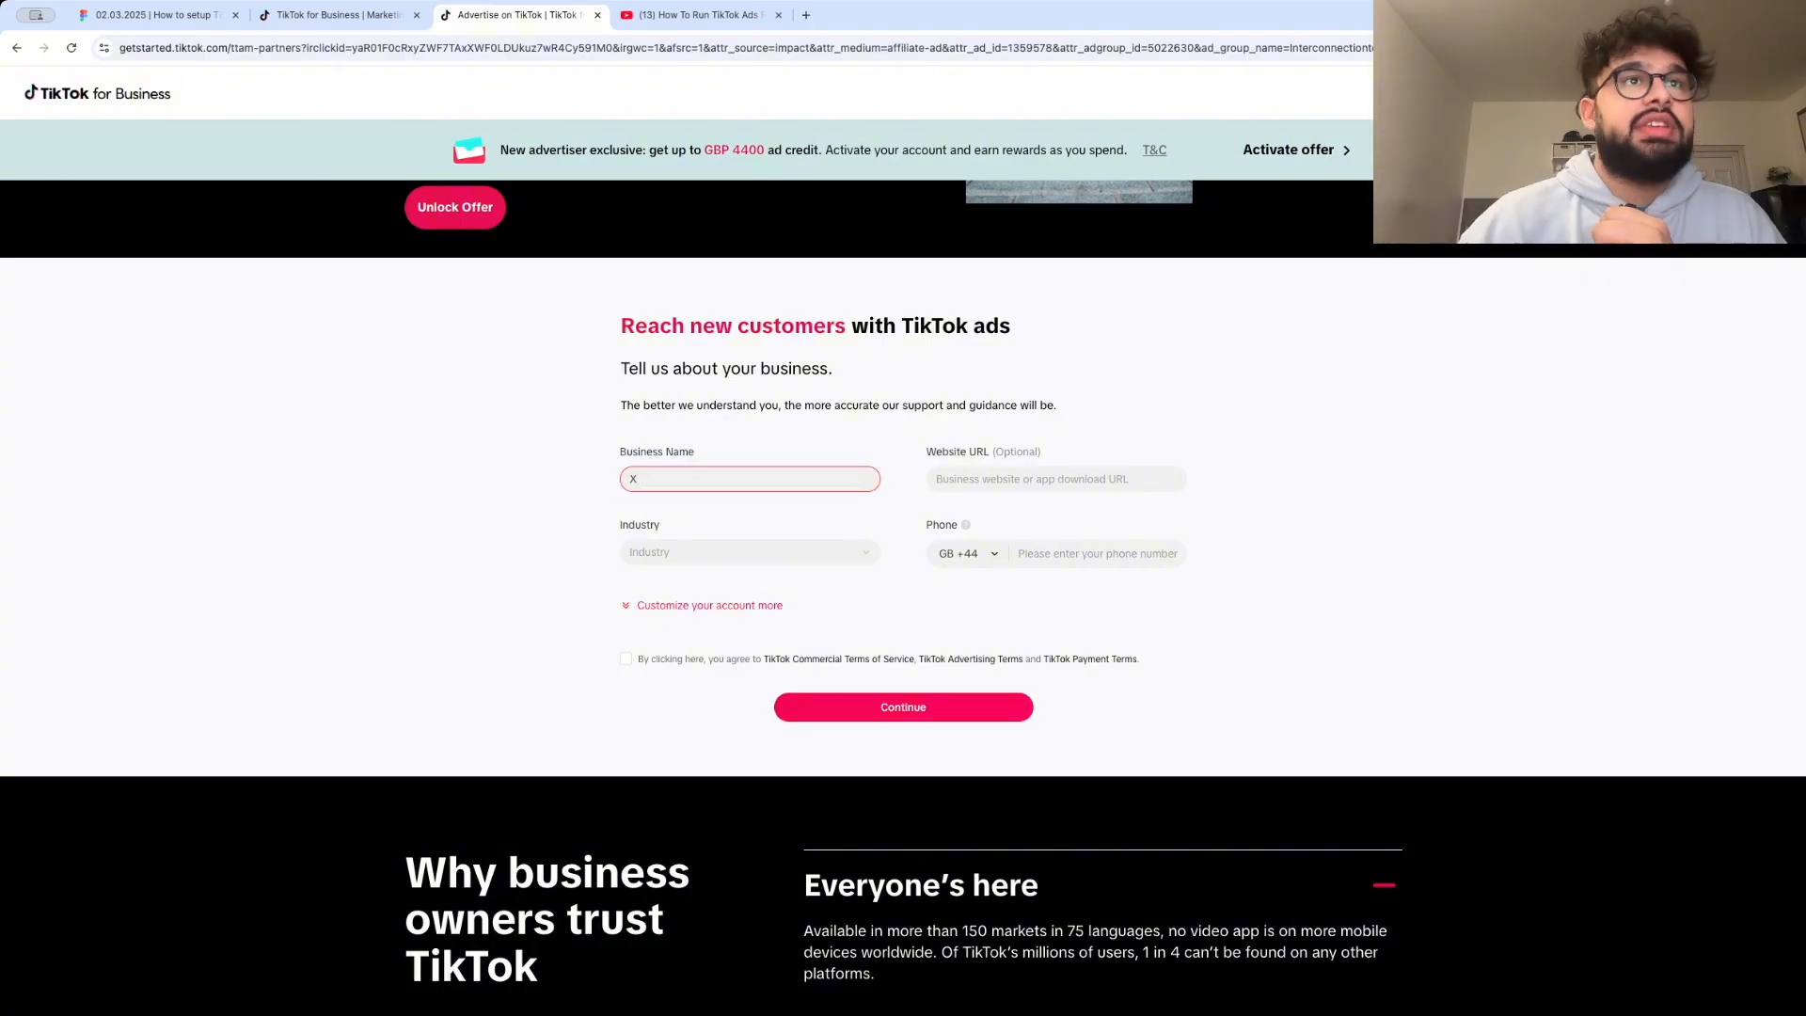
click(990, 481)
text(B)
- Set the industry to Comprehensive 2B marketplace e-commerce within Marketplace e-commerce
click(817, 551)
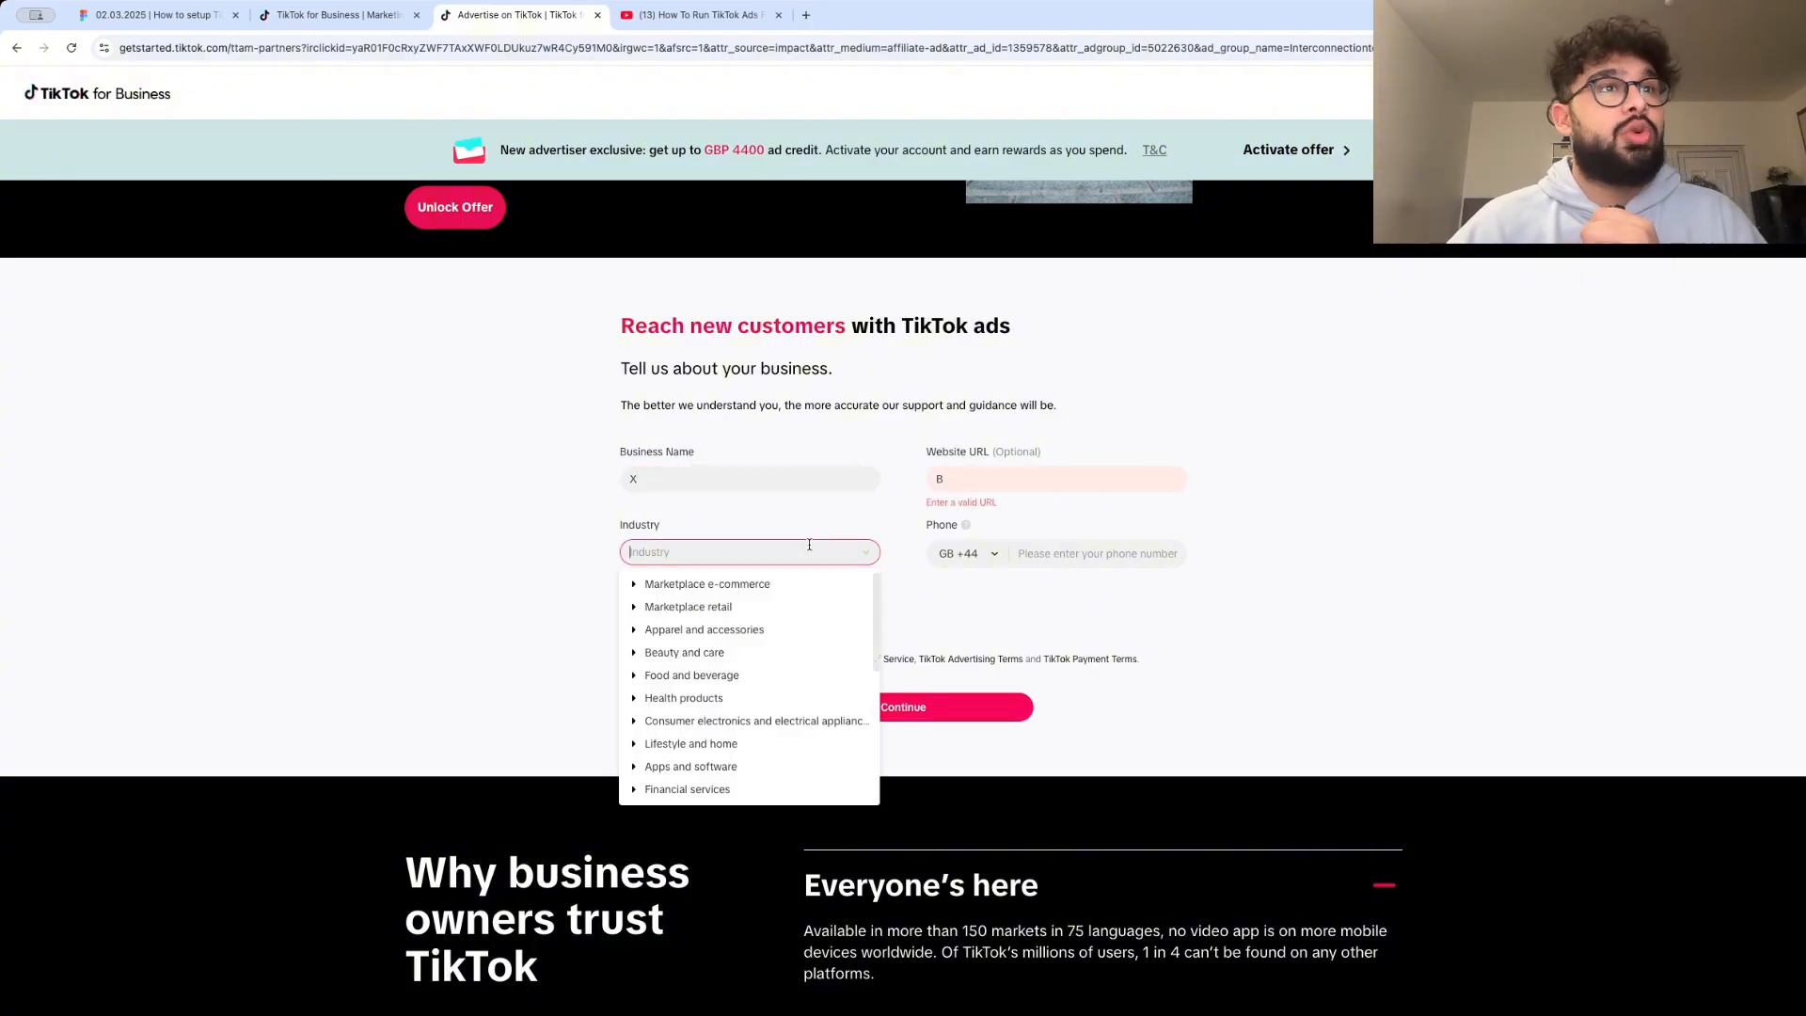
click(772, 584)
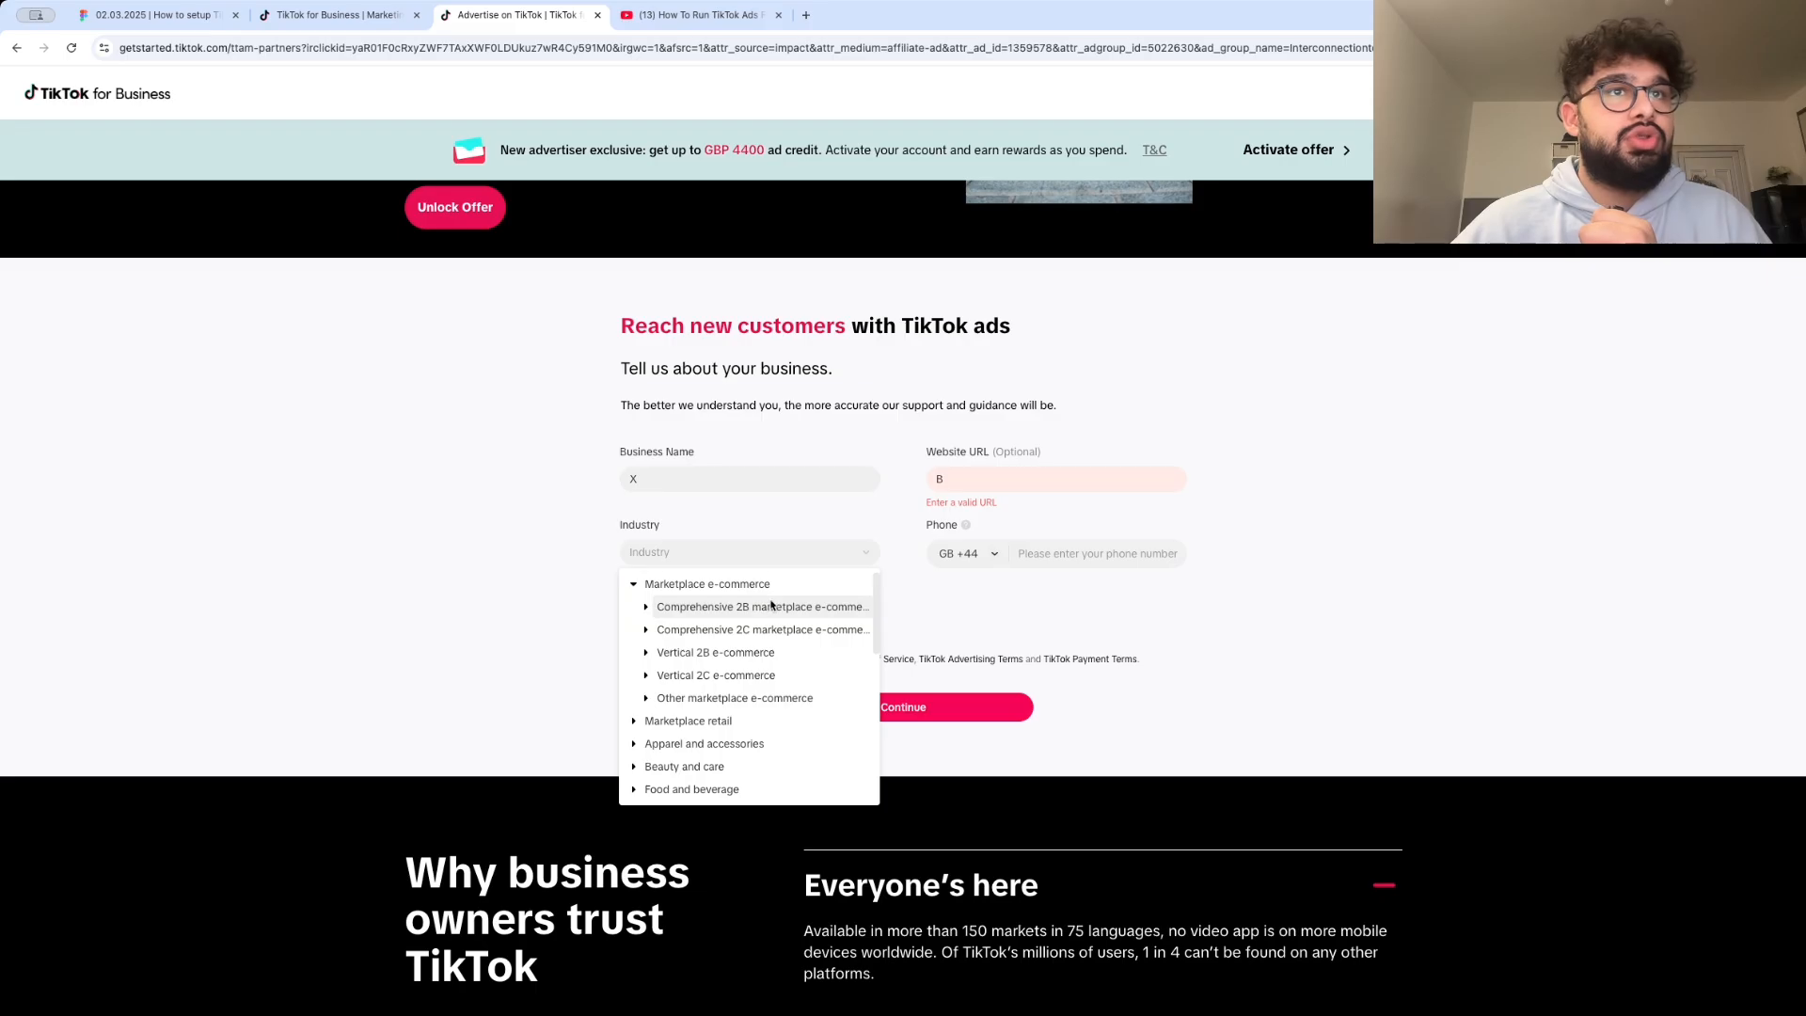
click(768, 607)
click(768, 630)
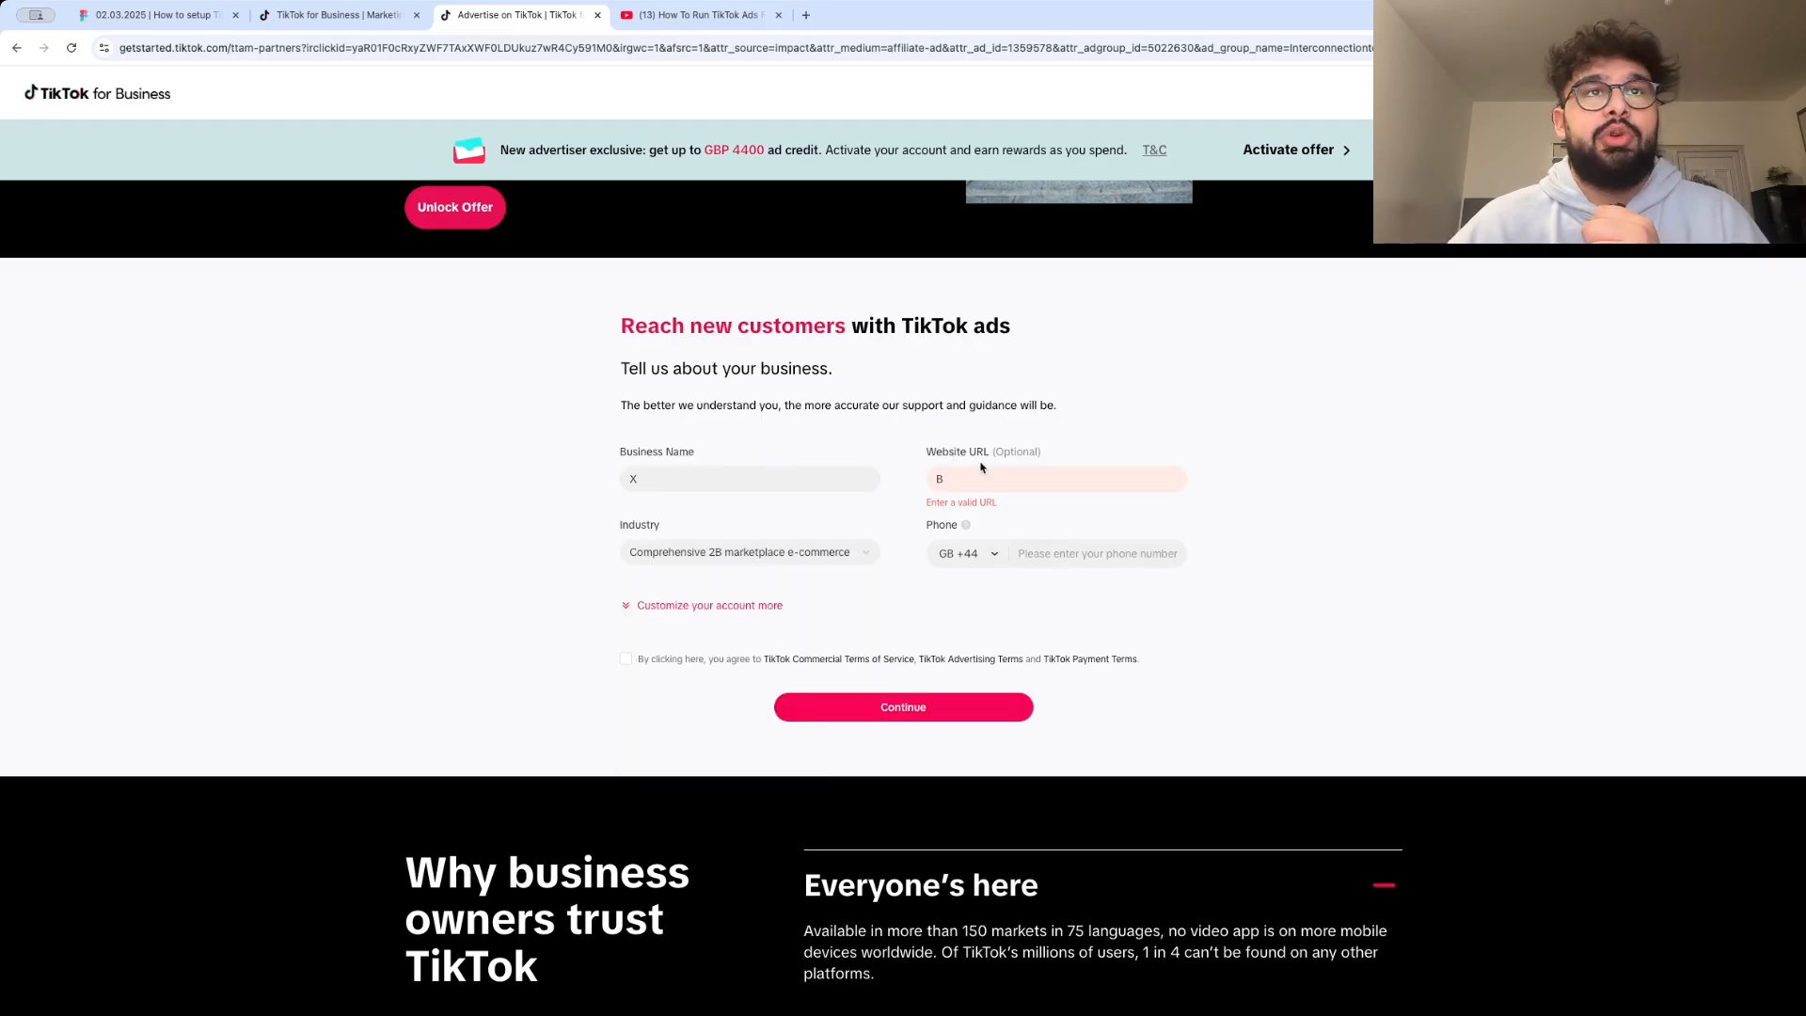
- Complete the form with business name SIMPLENCO and the phone number, expand the extra account settings, and agree to the terms
click(1059, 560)
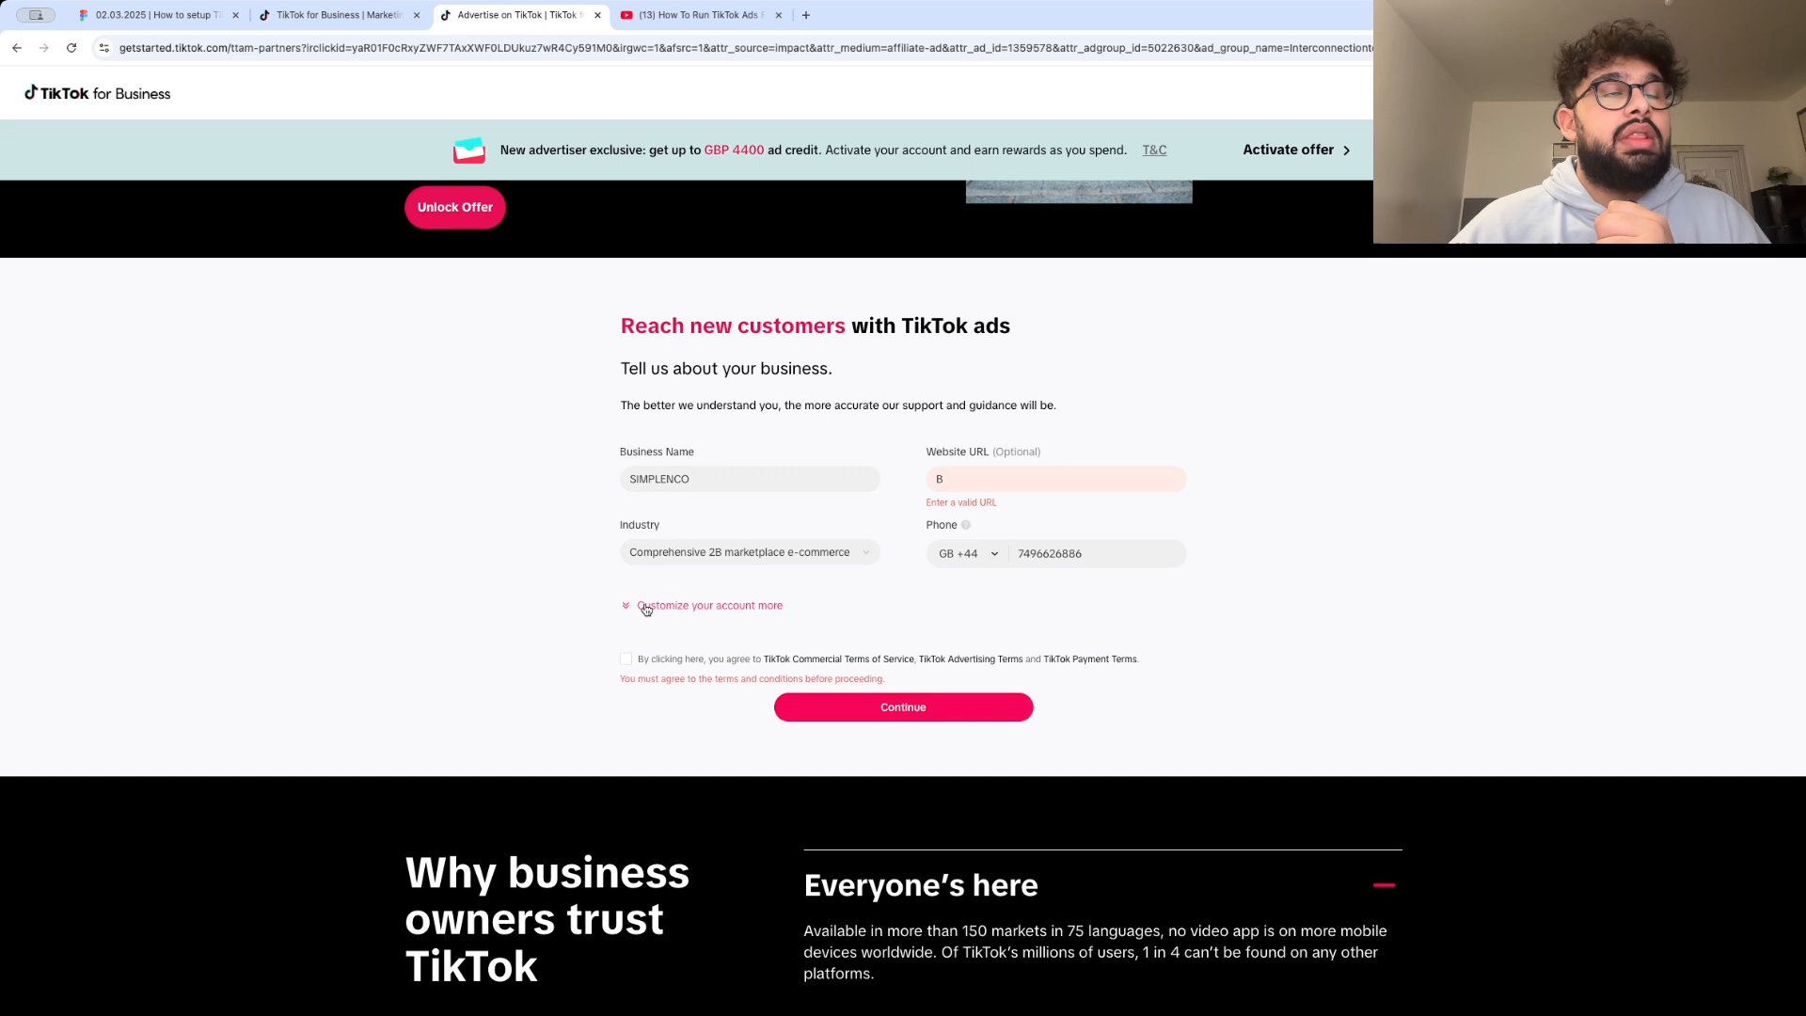
click(645, 609)
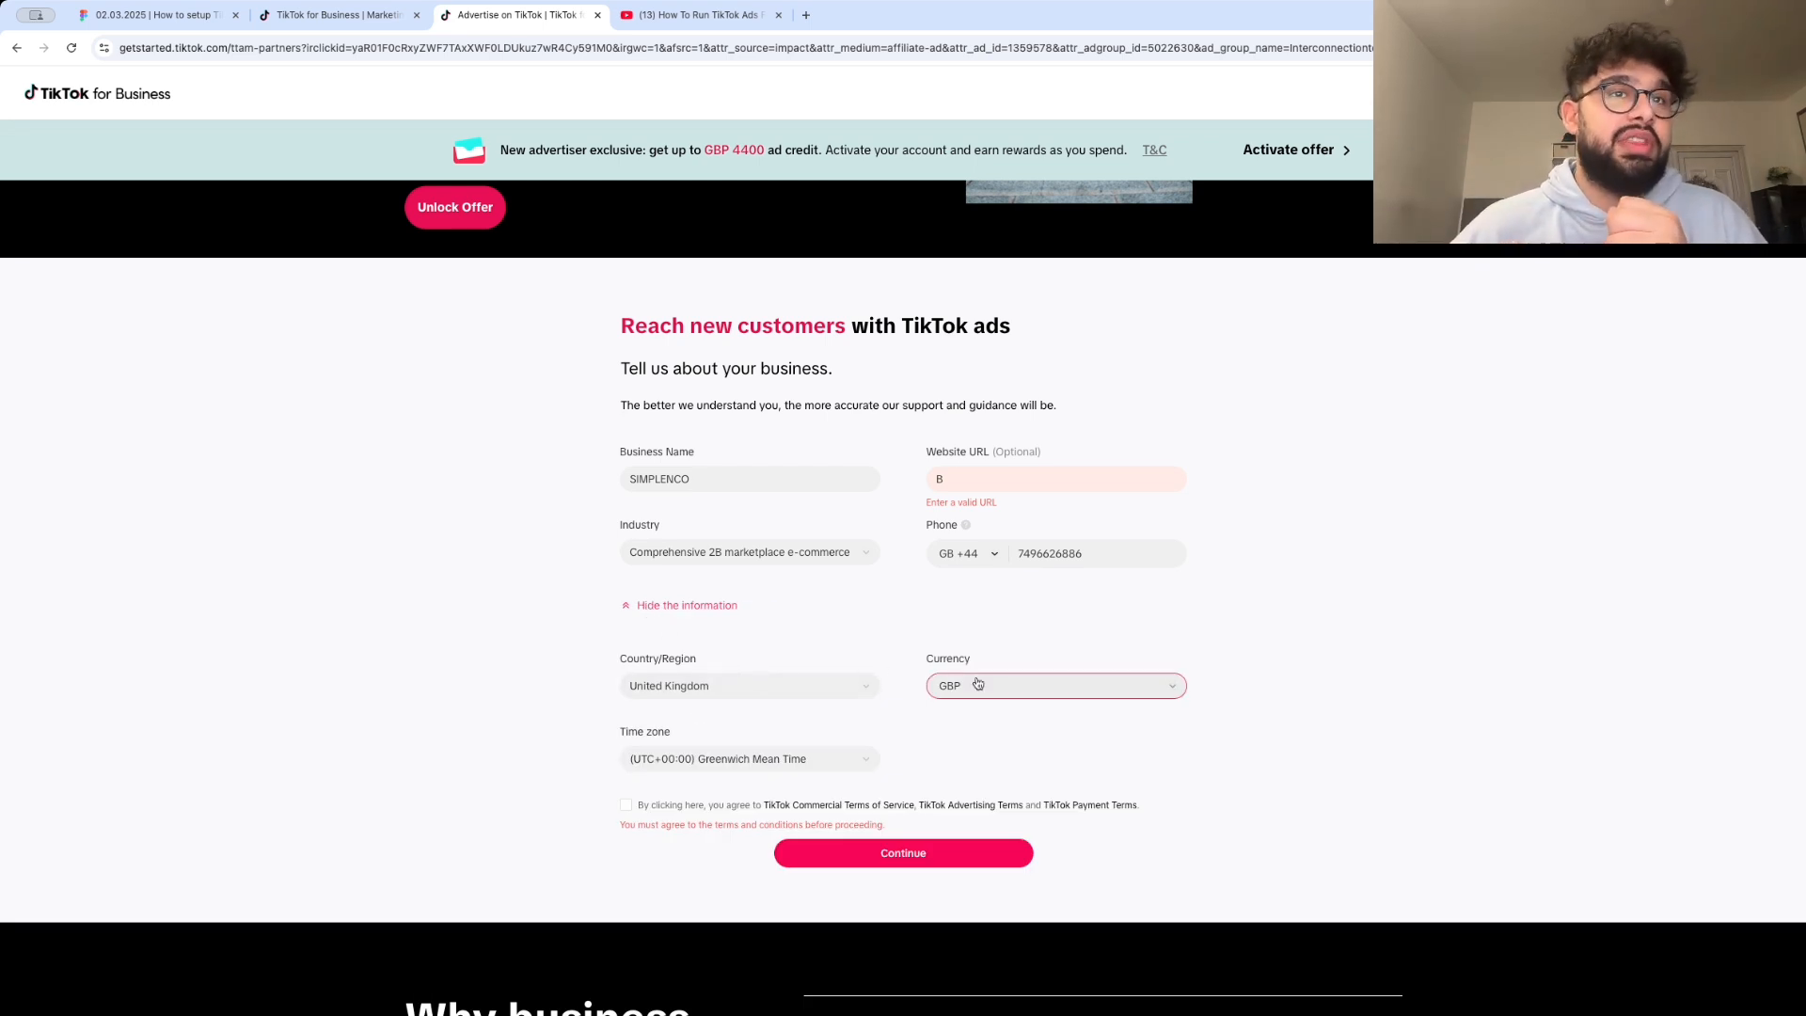
click(626, 806)
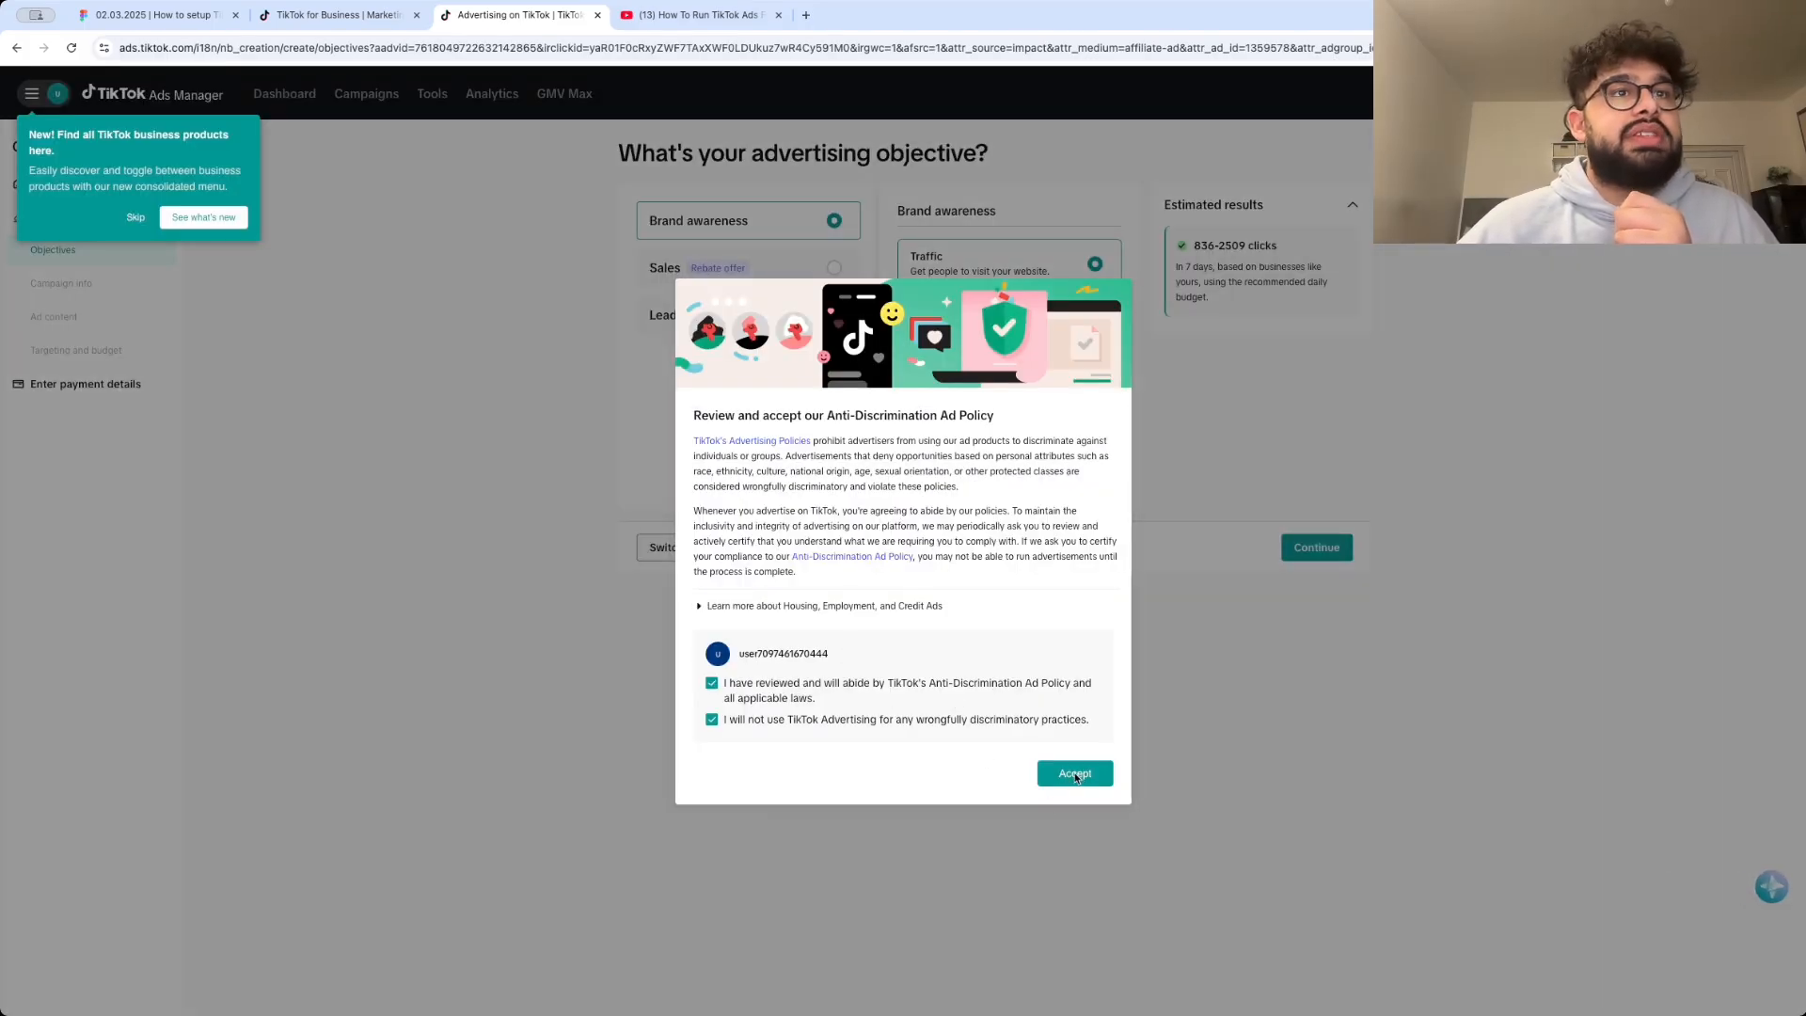
- Accept the Anti-Discrimination Ad Policy and switch to the full Ads Manager version, skipping the introduction tip
click(1075, 773)
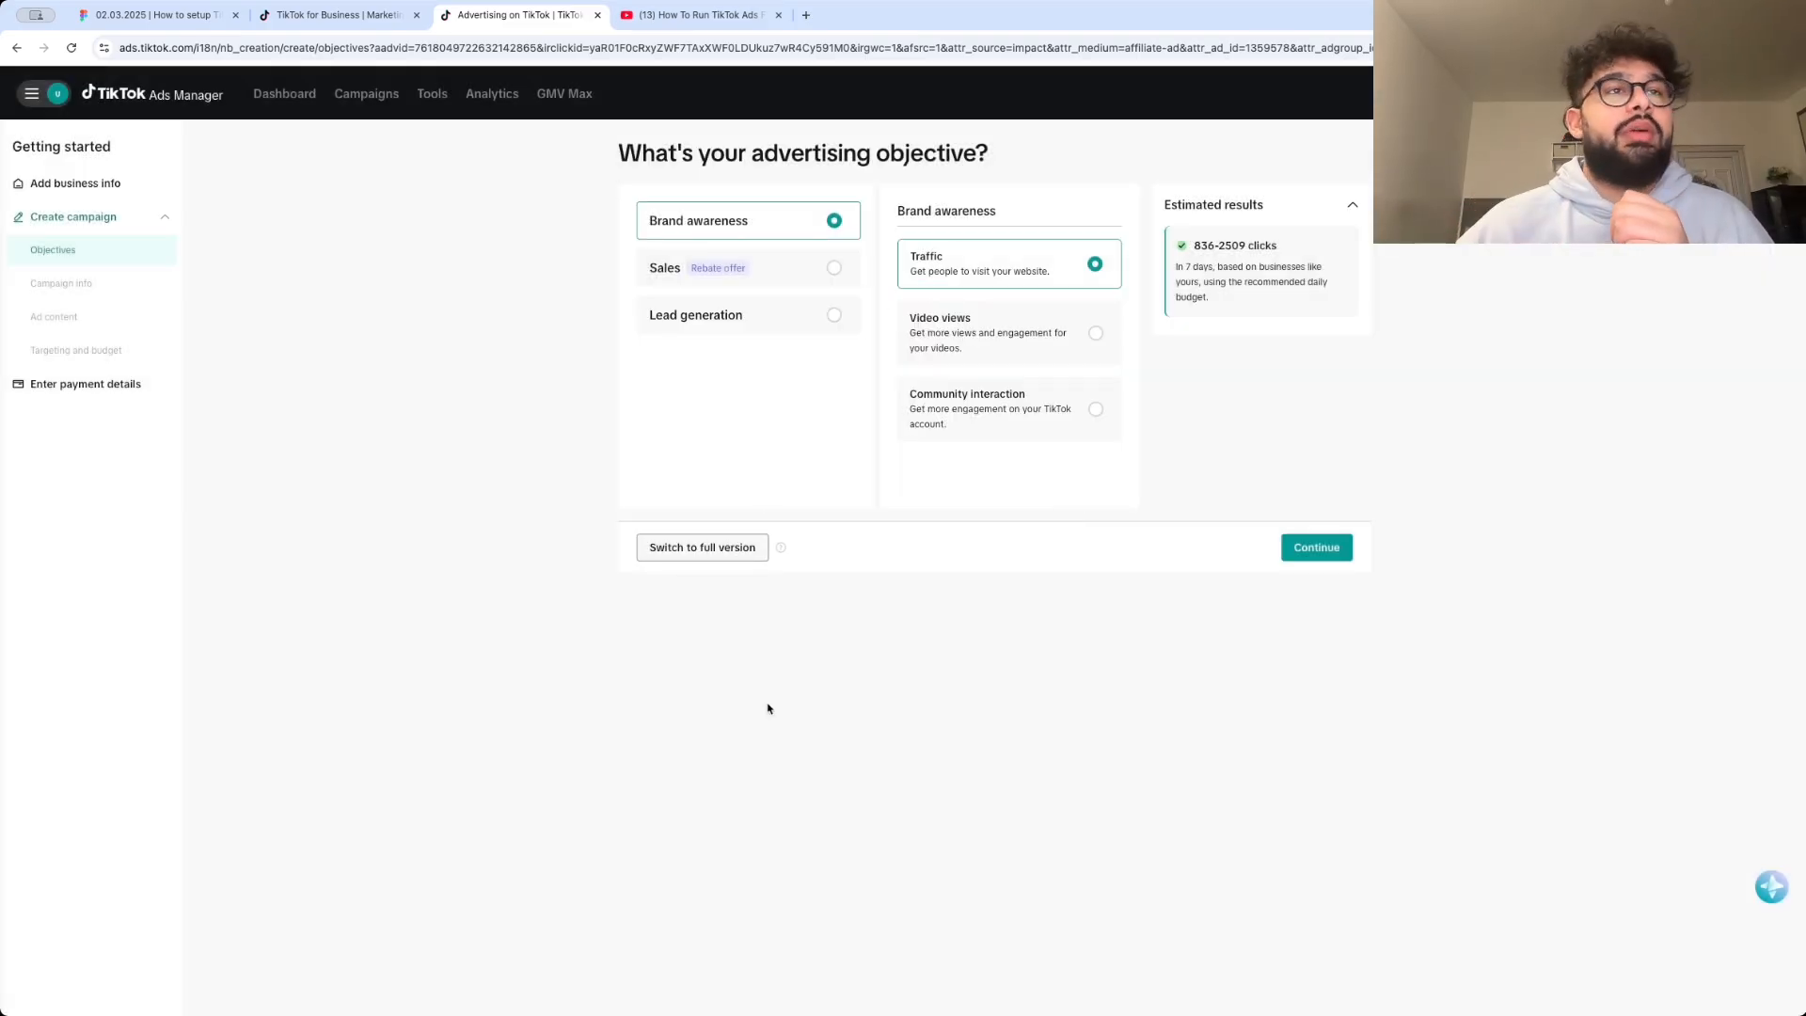
click(709, 551)
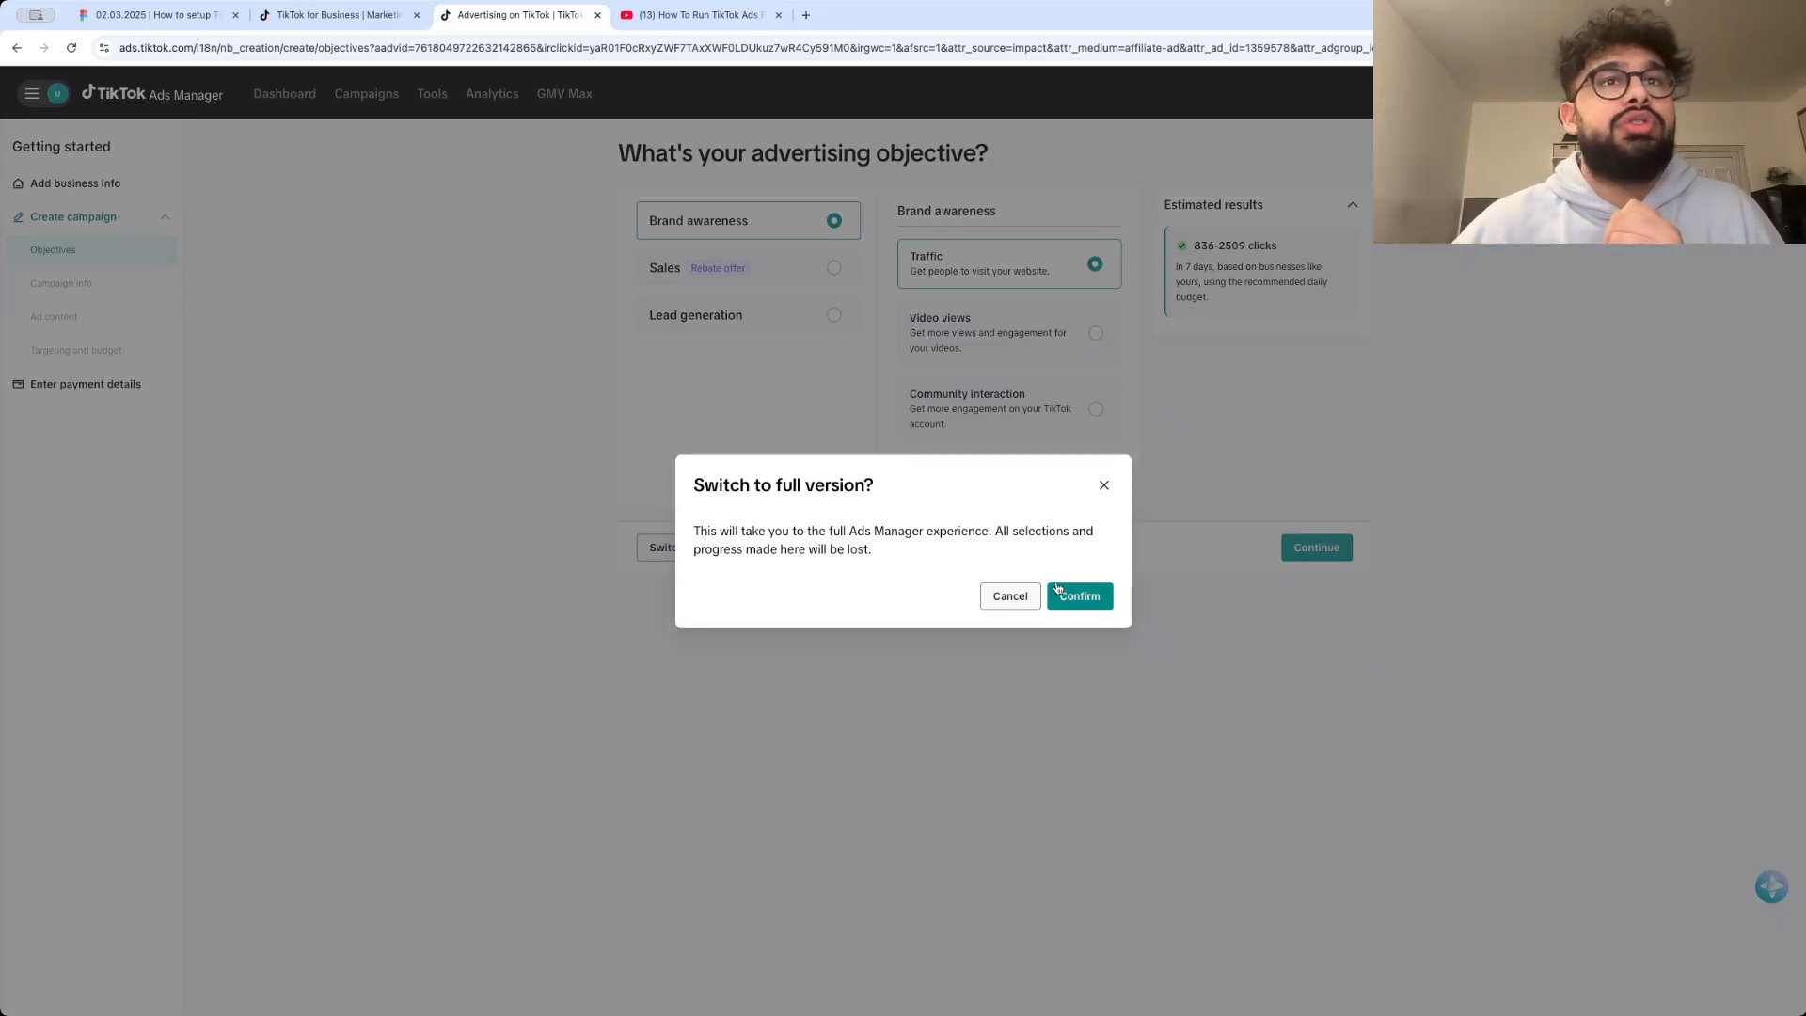
click(1059, 592)
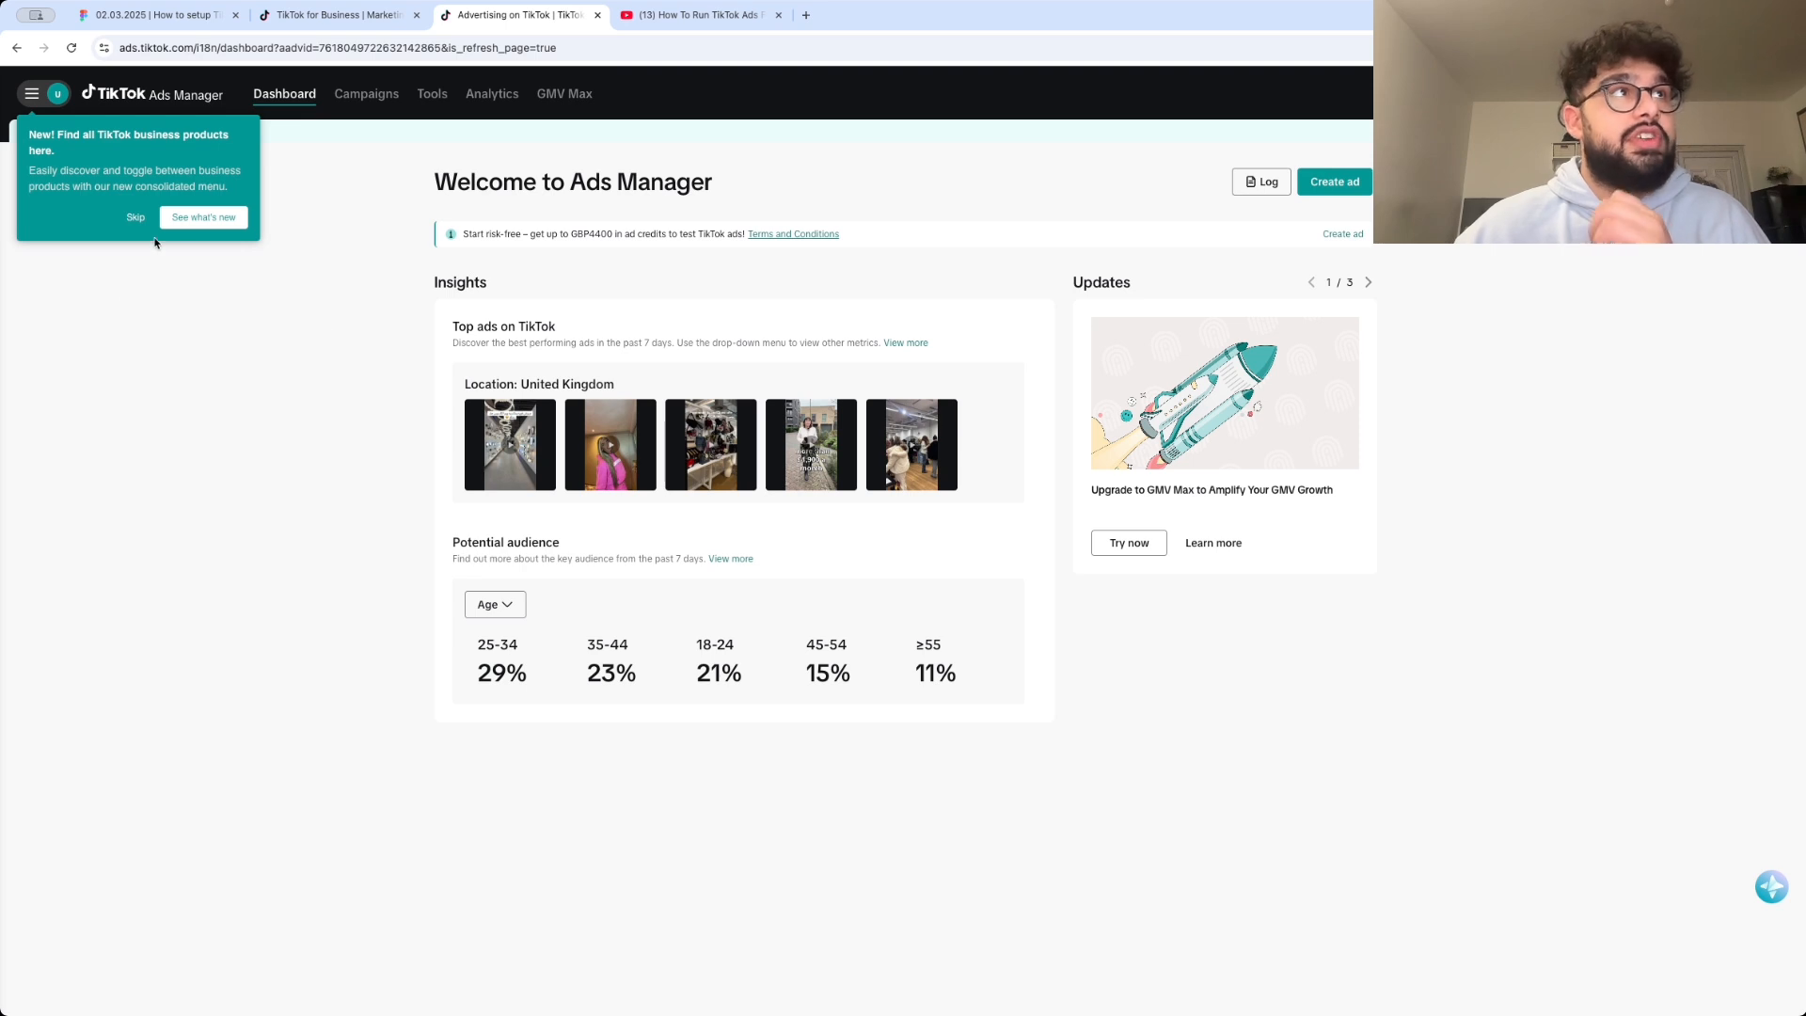
click(134, 218)
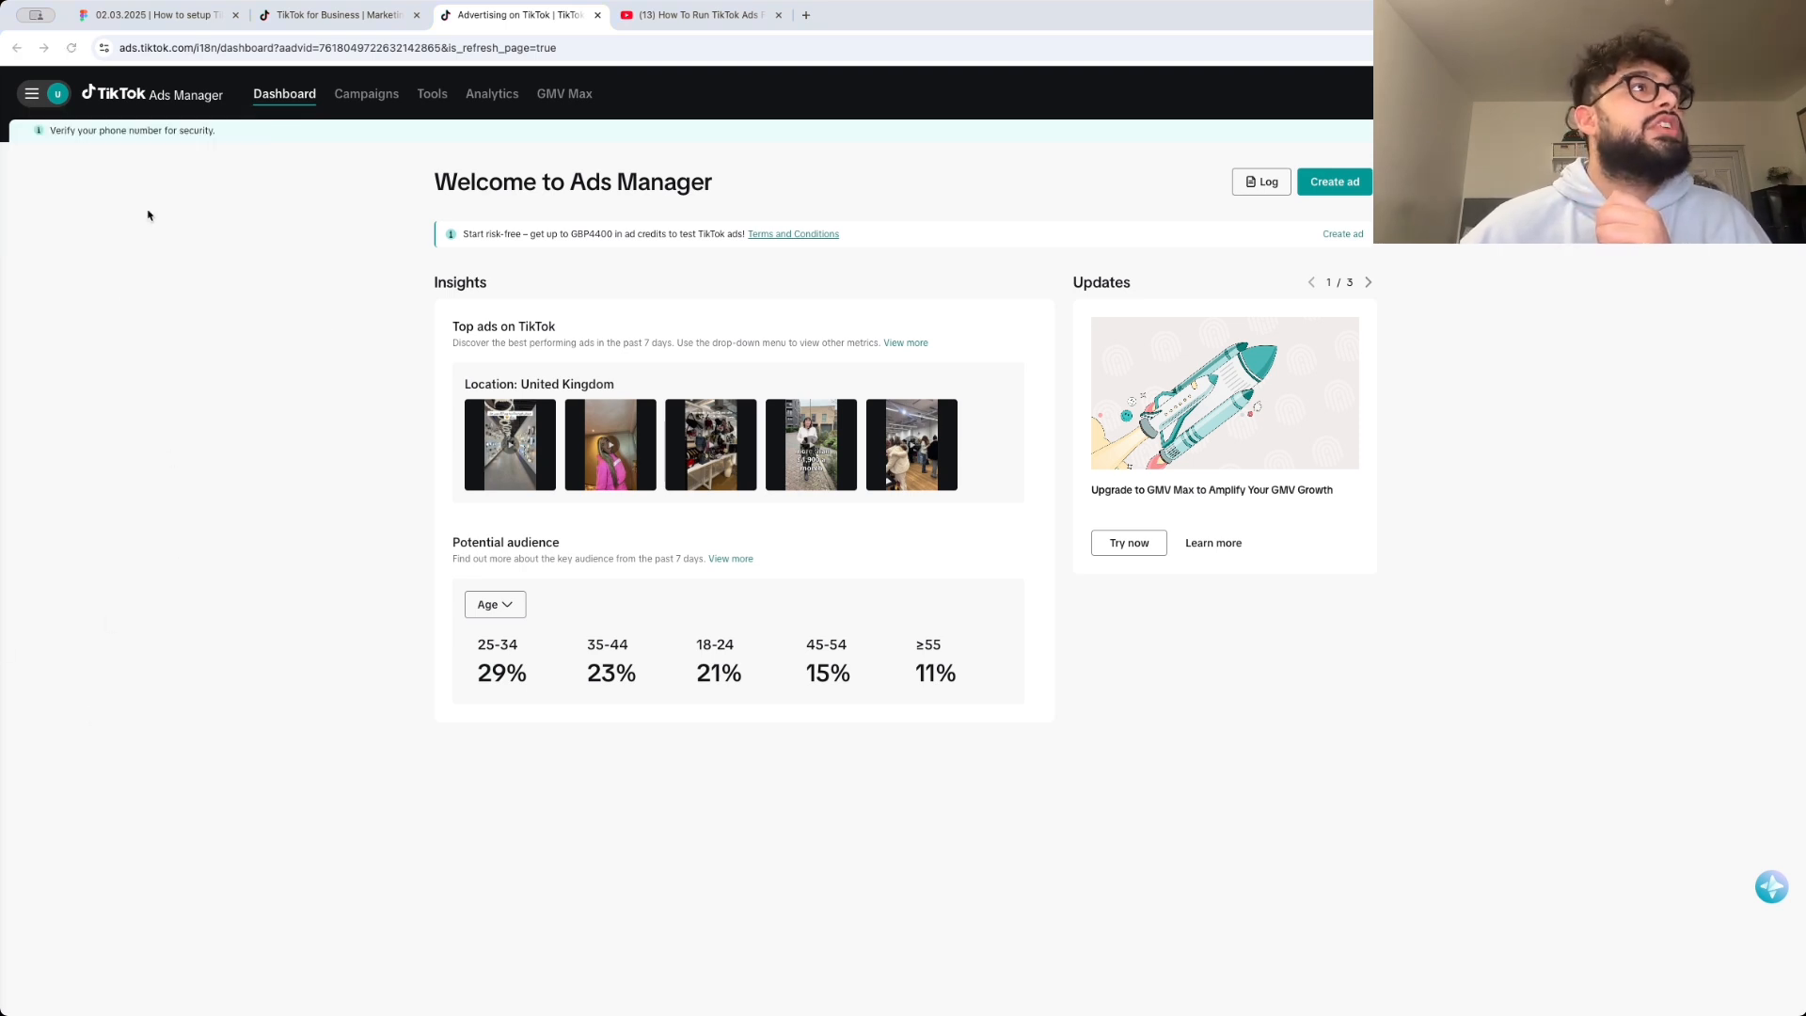
- Go to Business Center and confirm the SIMPLENCO company, Business Center and advertiser account details
click(34, 98)
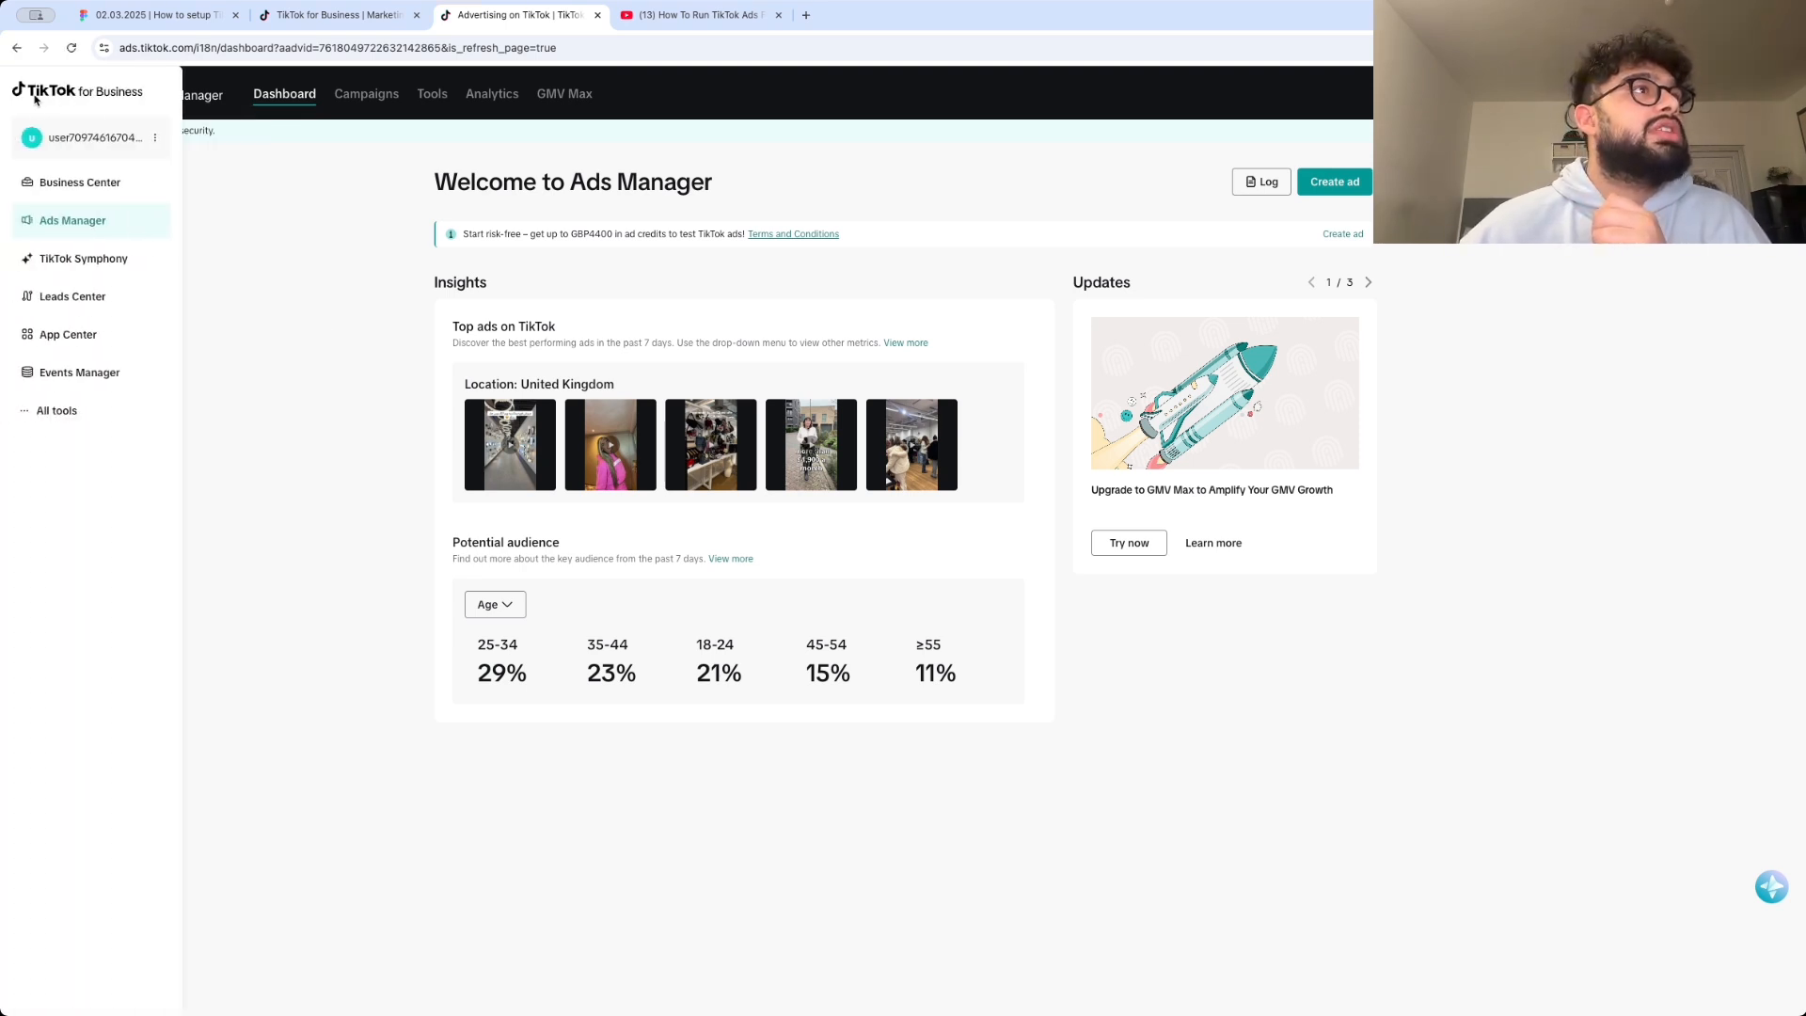
click(80, 187)
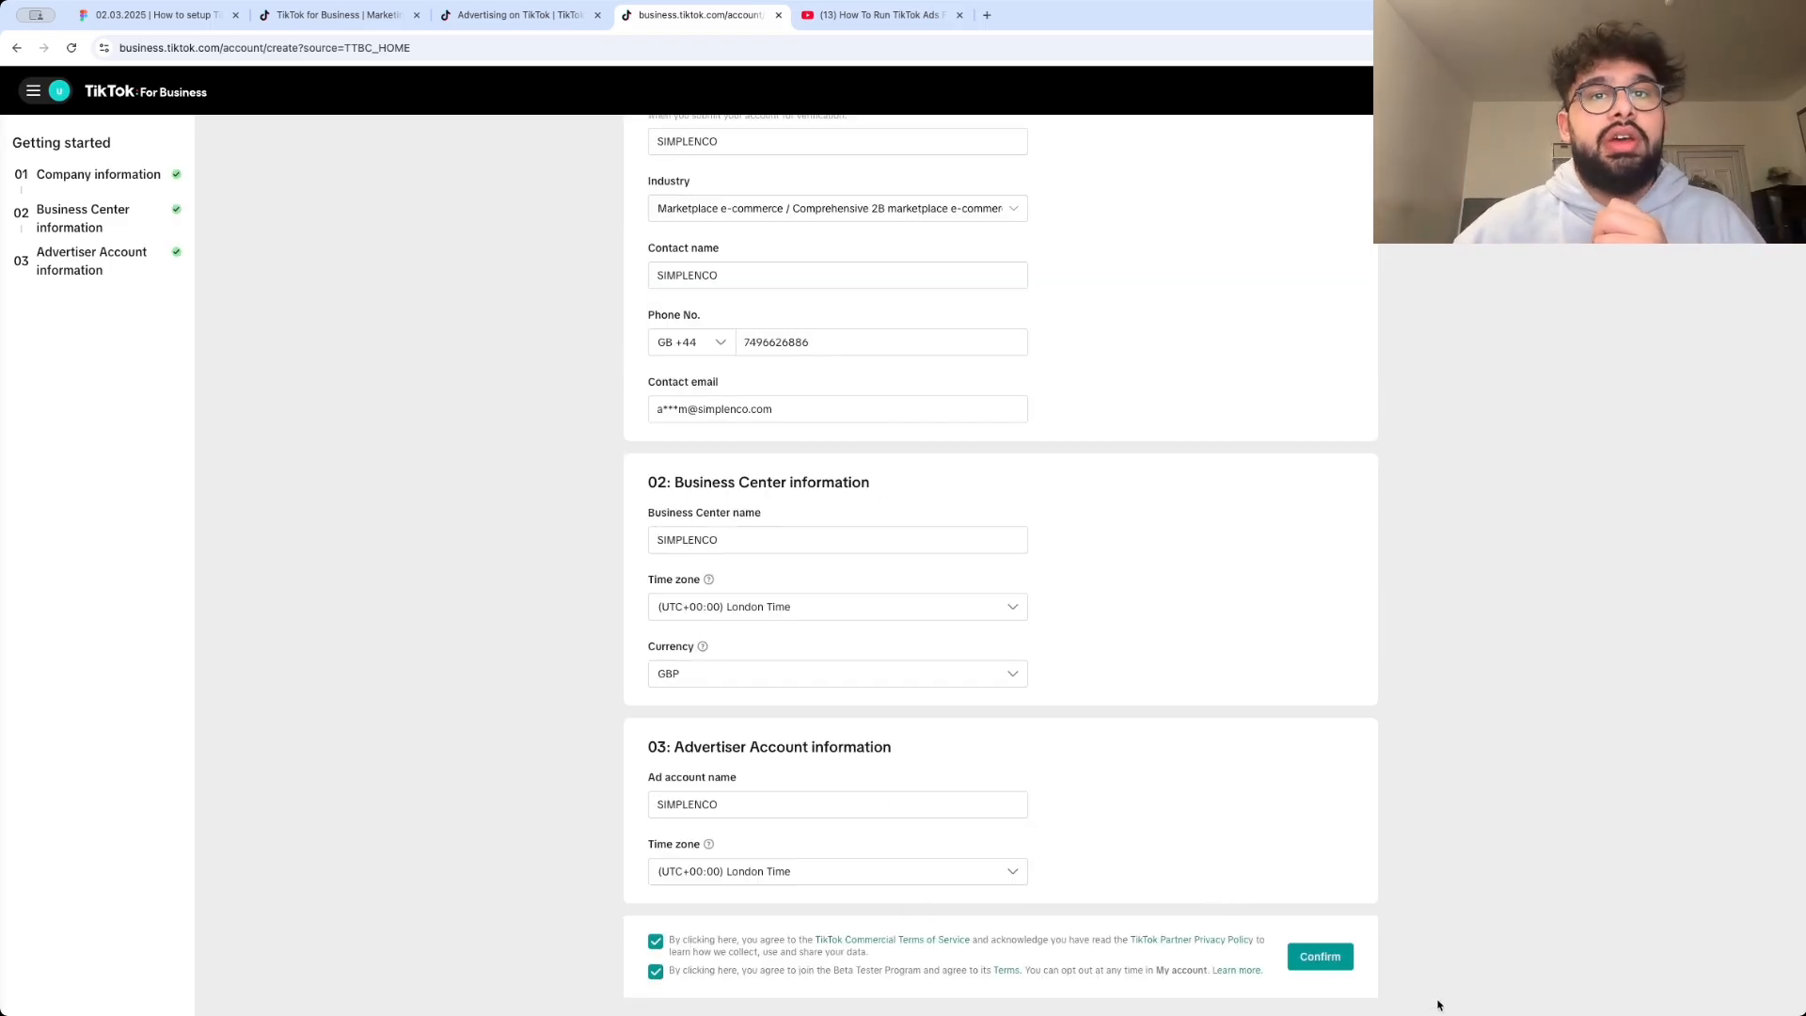
click(1339, 962)
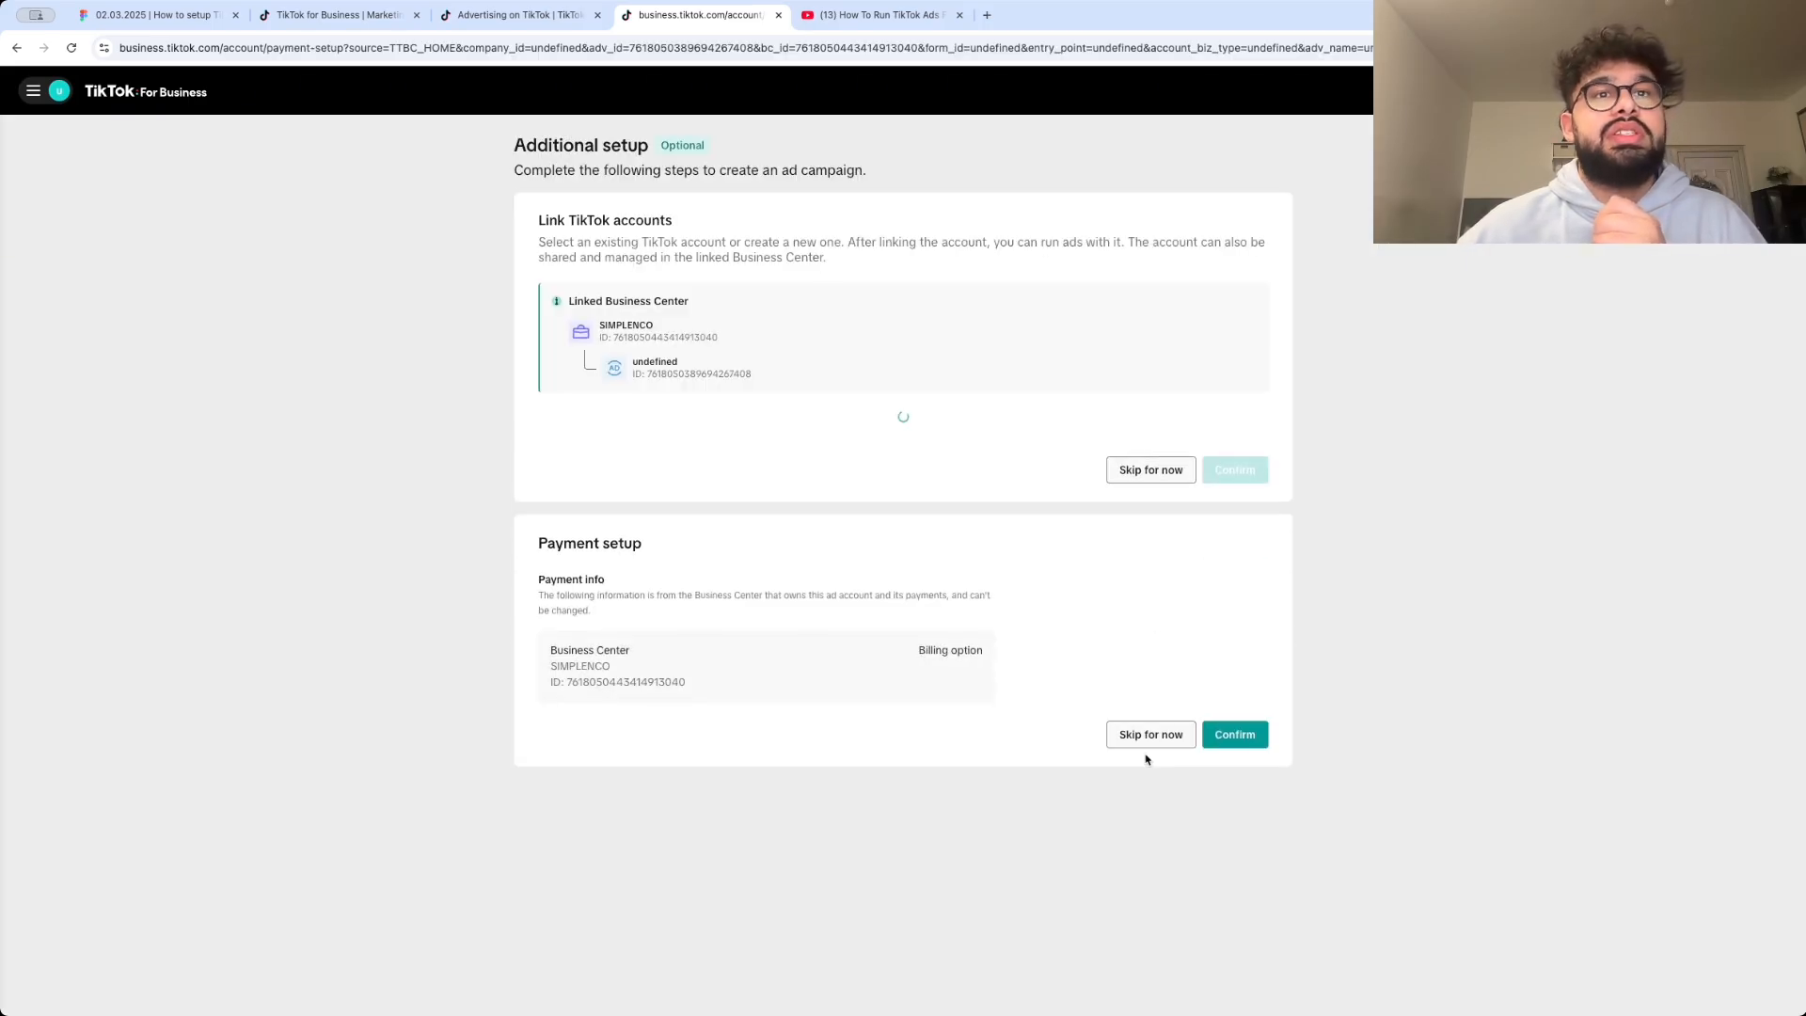
- Skip the optional payment setup and TikTok account linking for now
click(1144, 815)
click(843, 482)
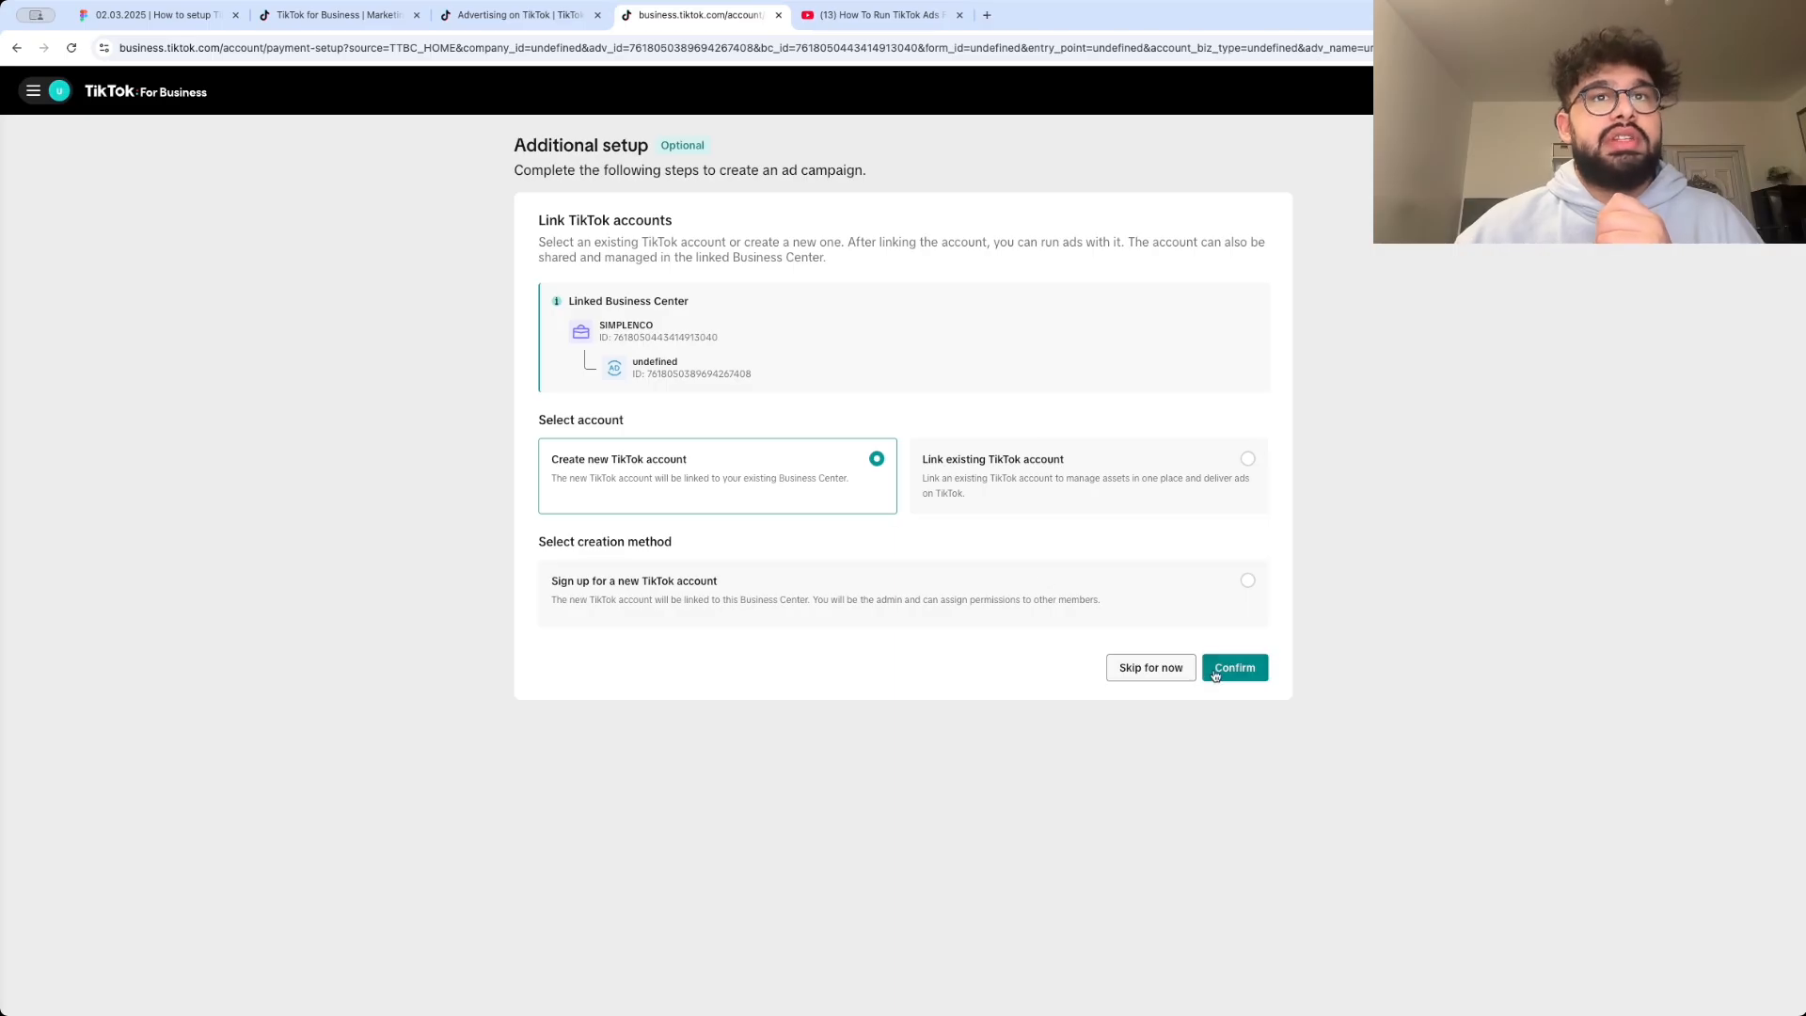
click(1149, 669)
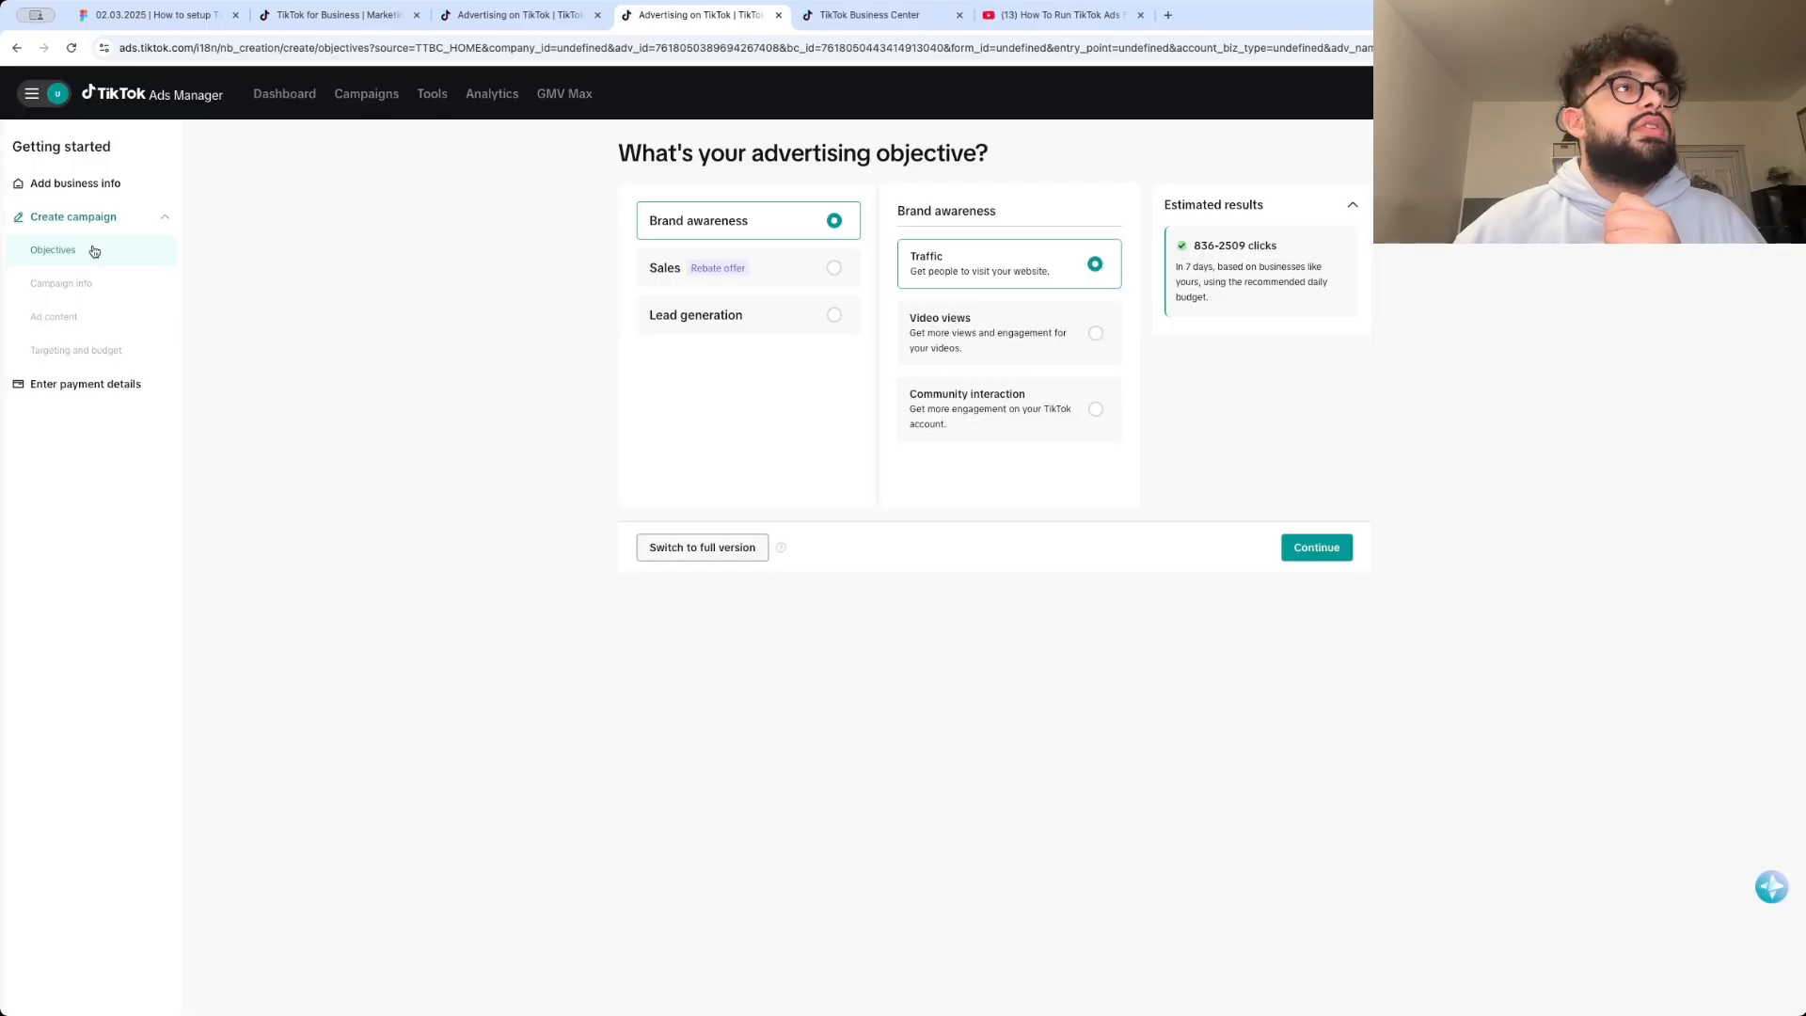
- Open the Business Center home page, dismiss the organic survey, and look through the overview
click(86, 184)
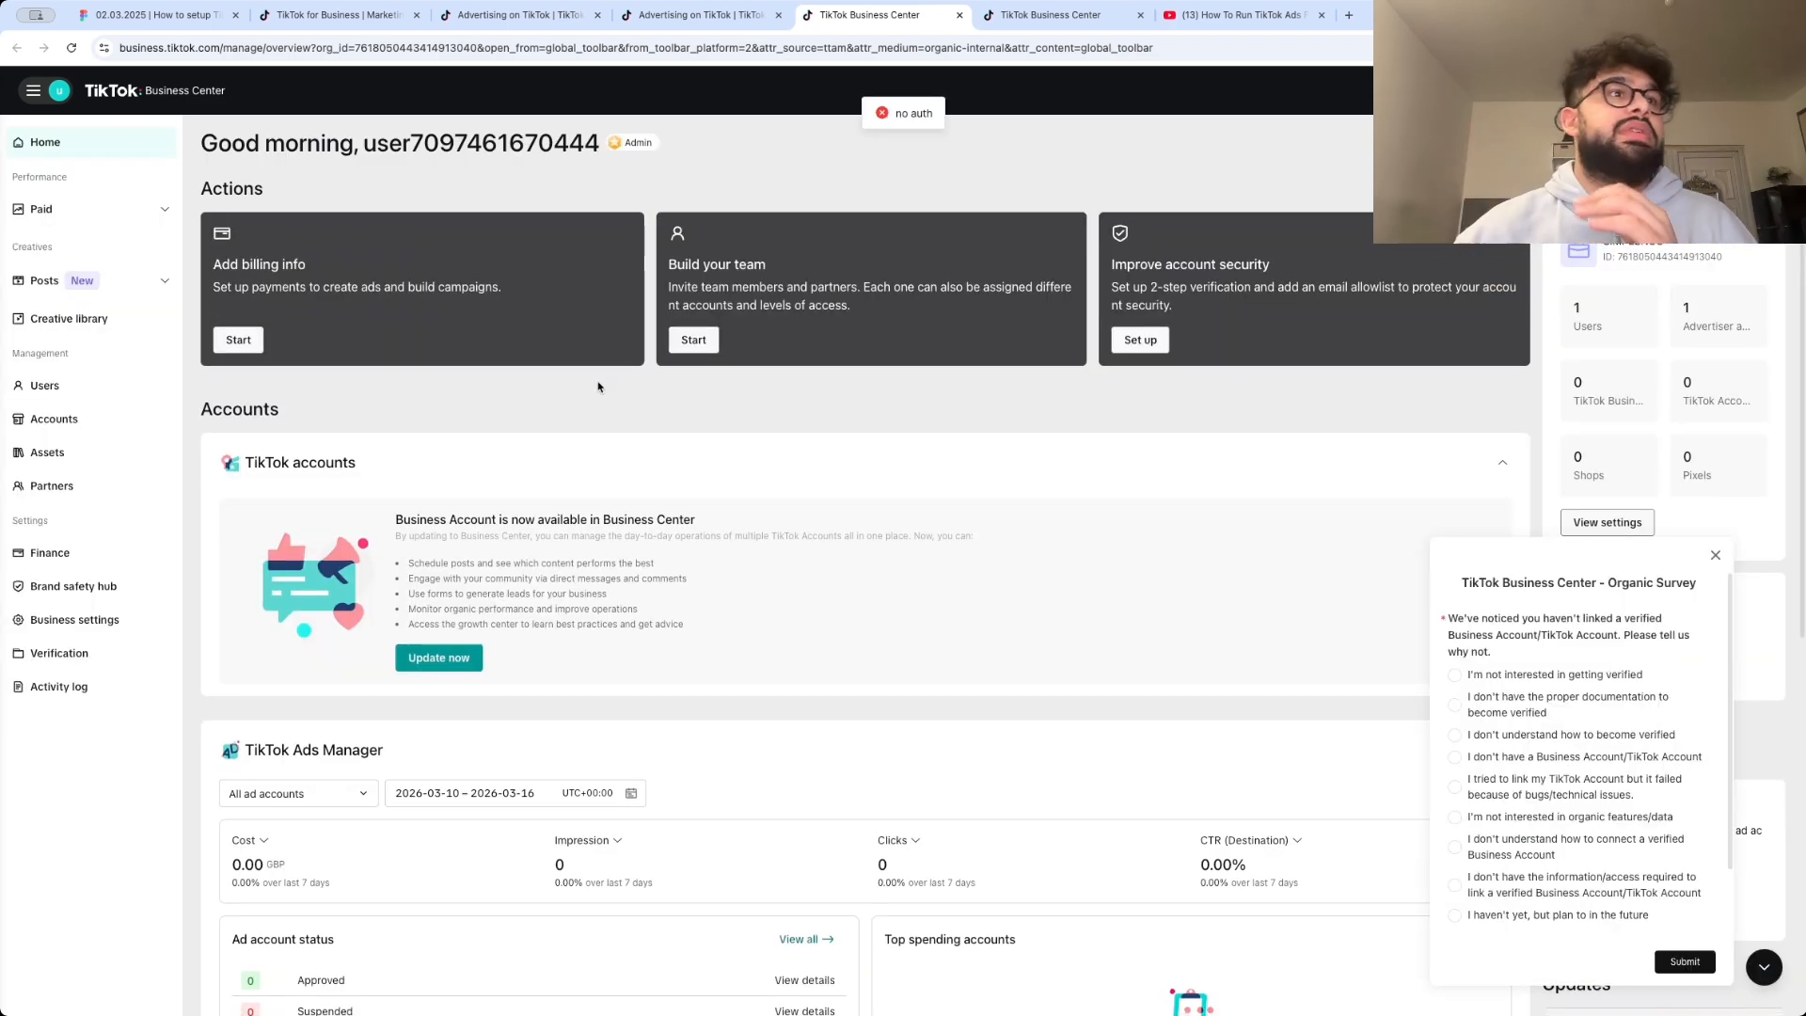
scroll(598, 386, down, 1)
scroll(598, 386, down, 2)
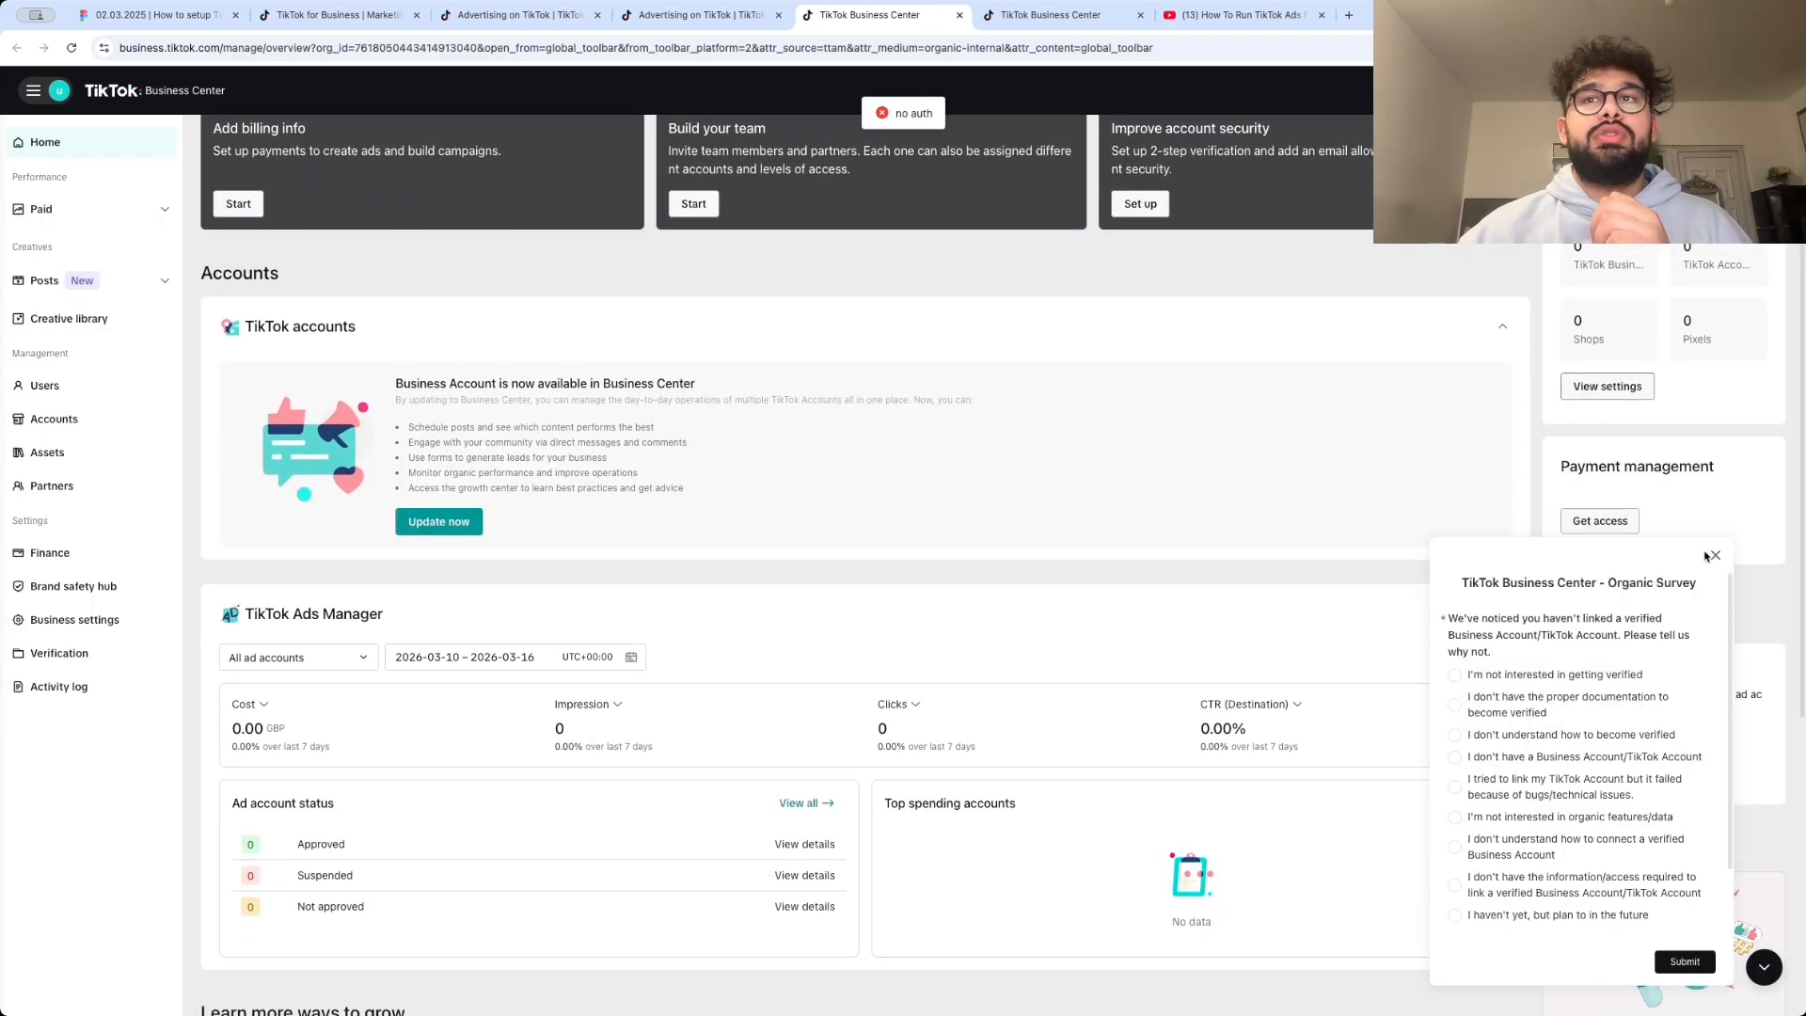
click(1714, 558)
scroll(1082, 721, down, 5)
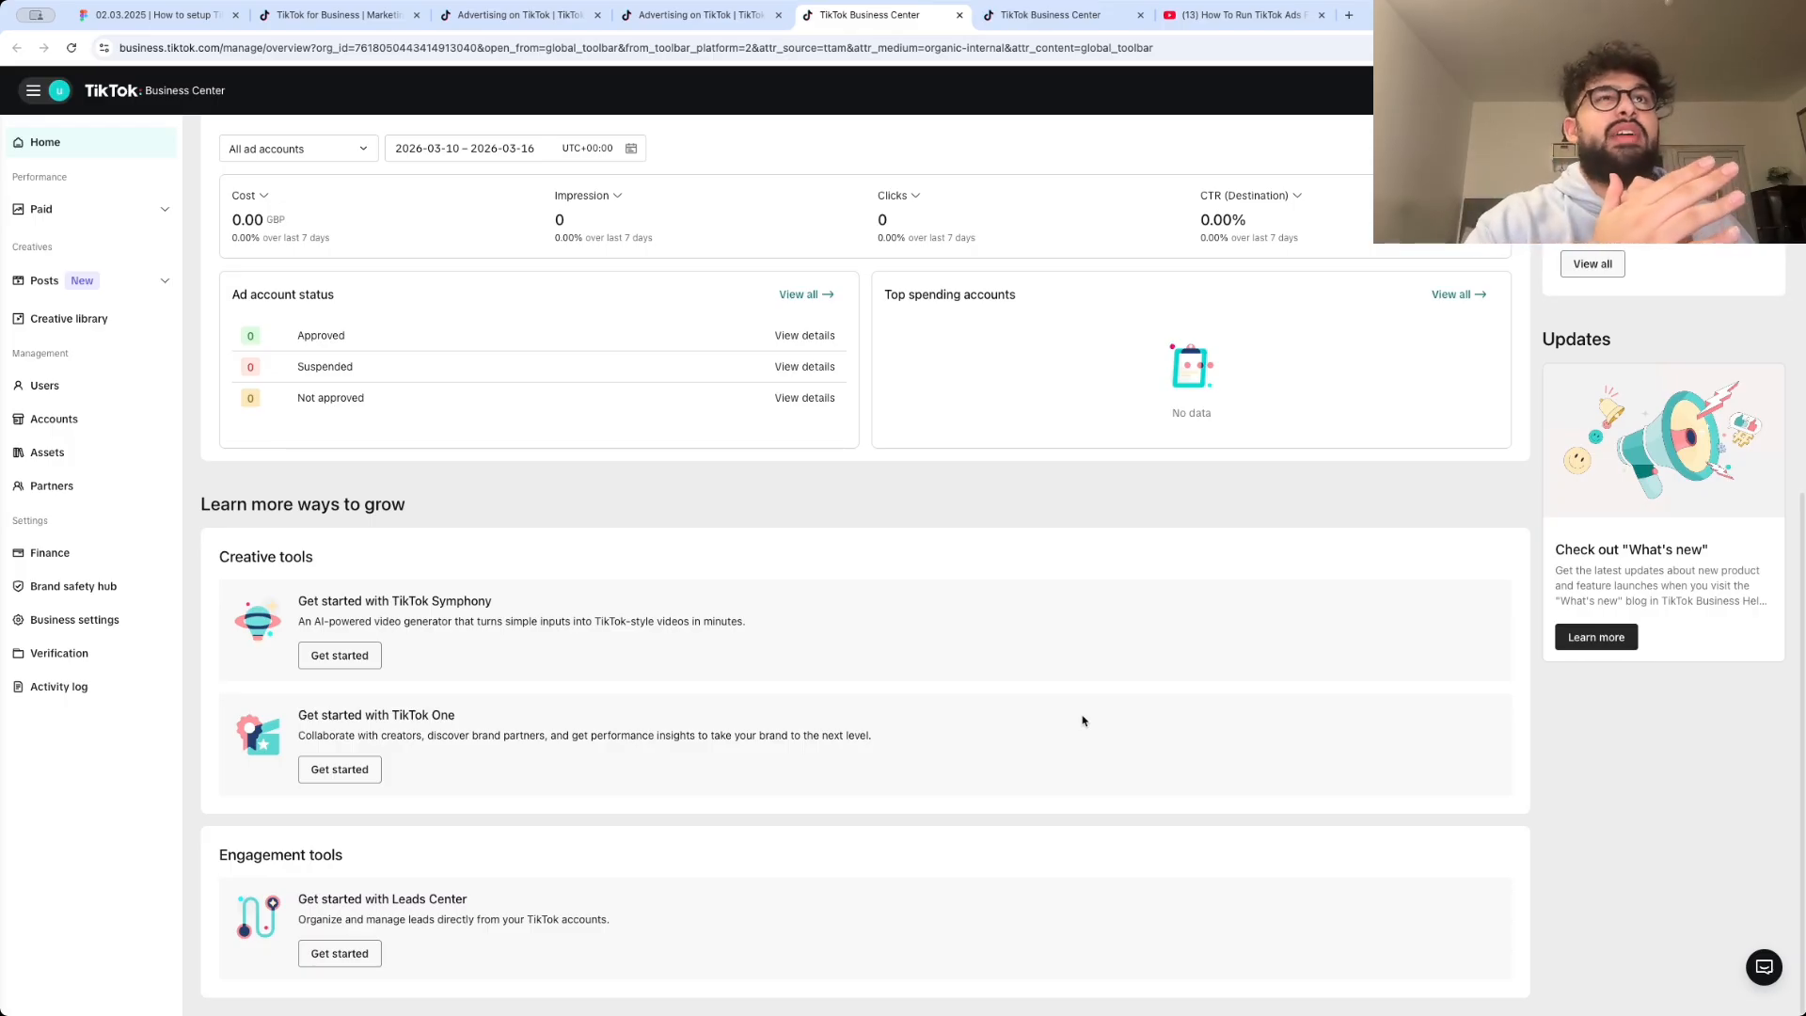
scroll(1083, 721, up, 7)
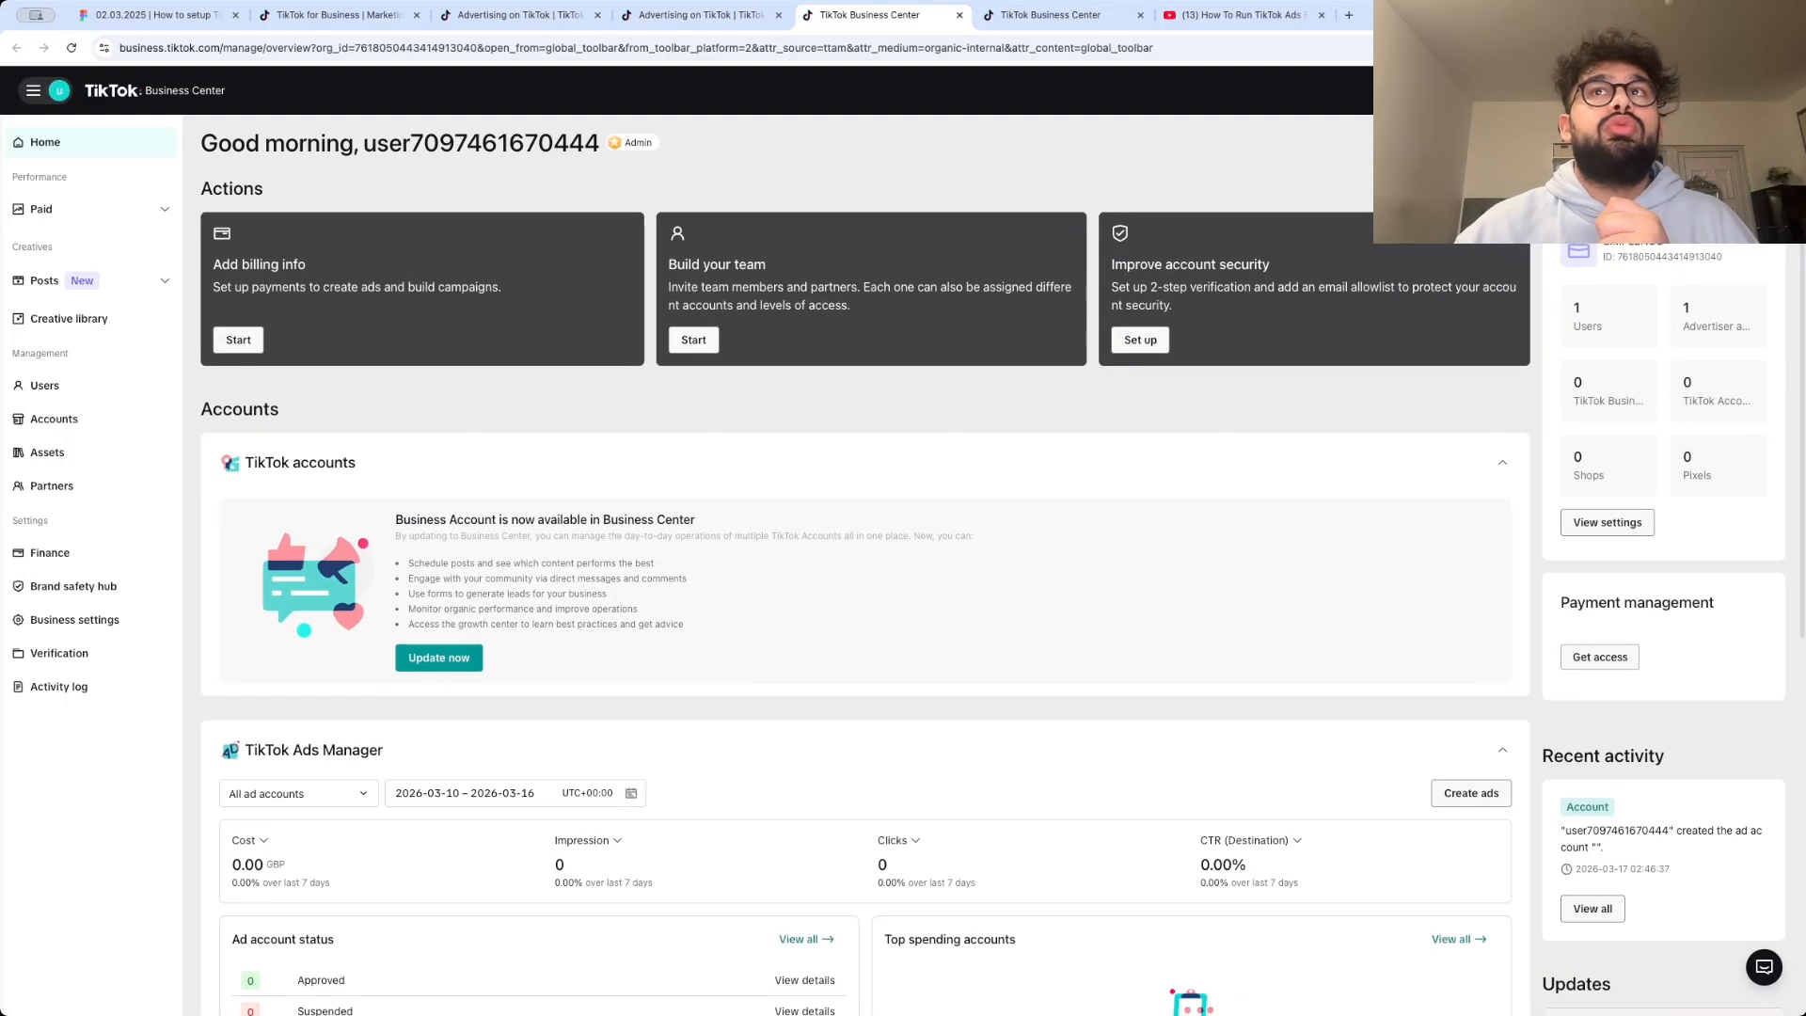
- Check the available ad accounts in Ads Manager and examine the Business Center home page again
click(713, 16)
mouse_move(1643, 290)
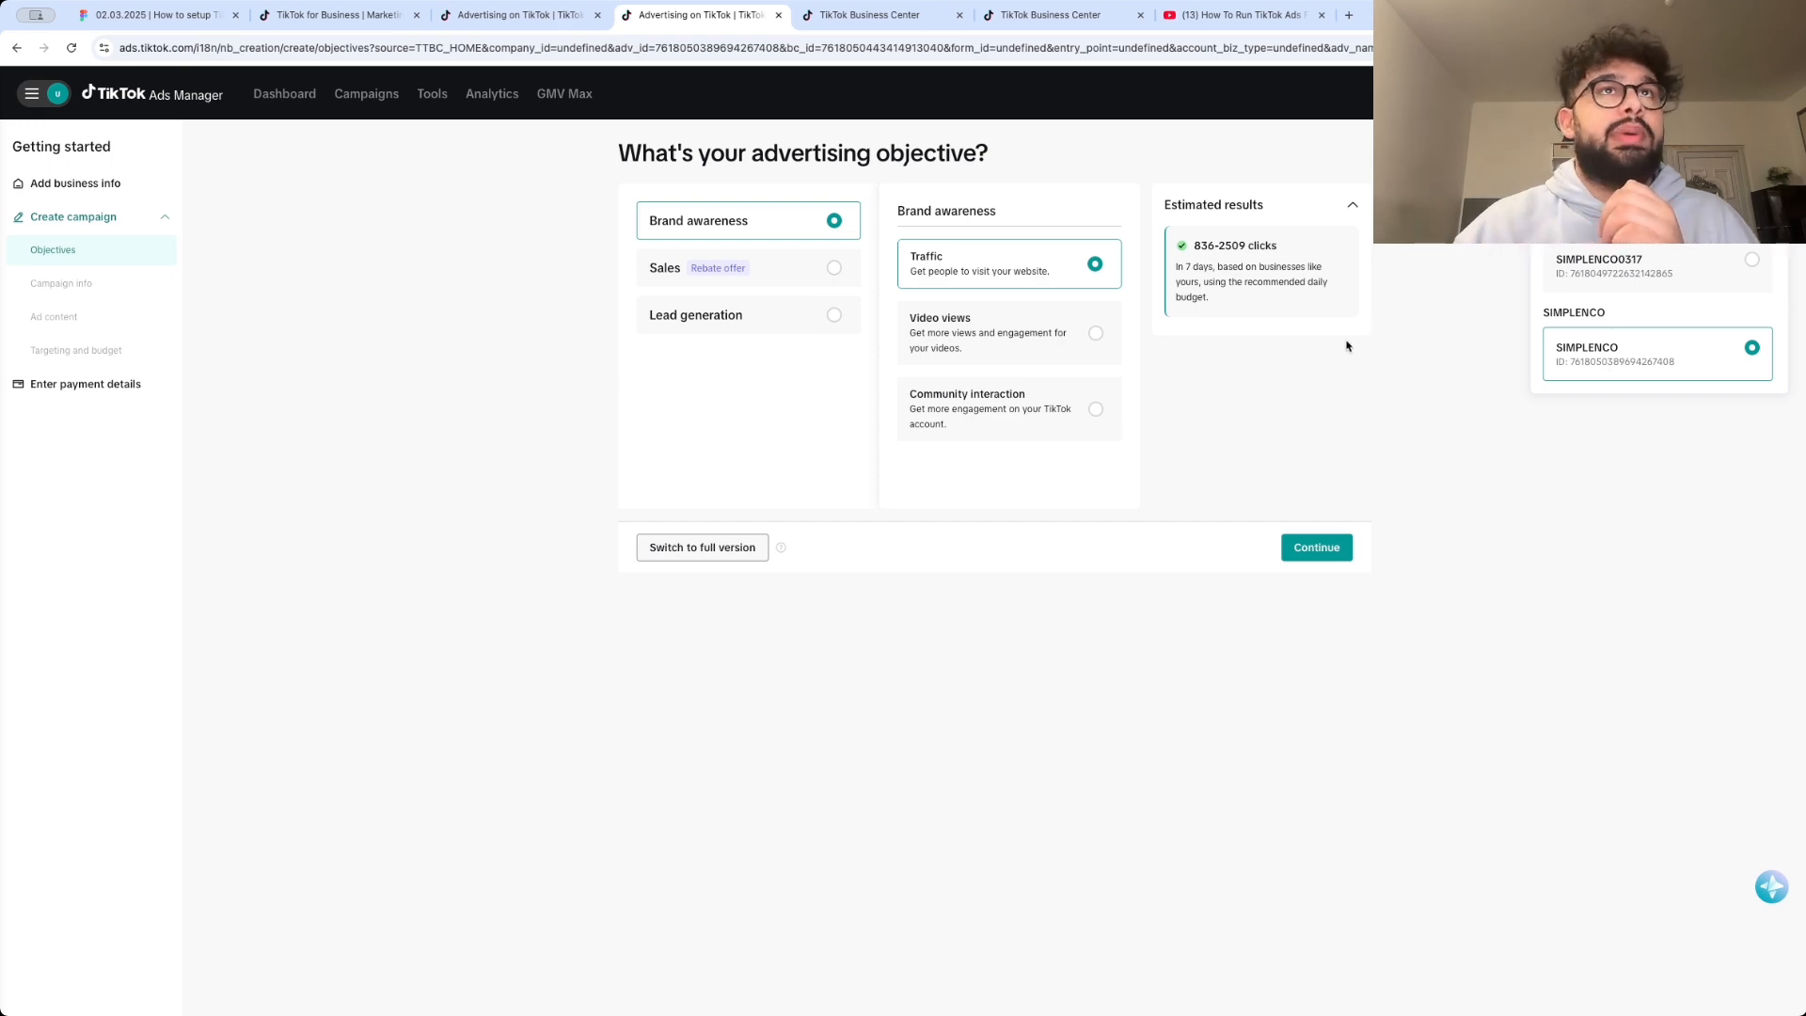
click(870, 15)
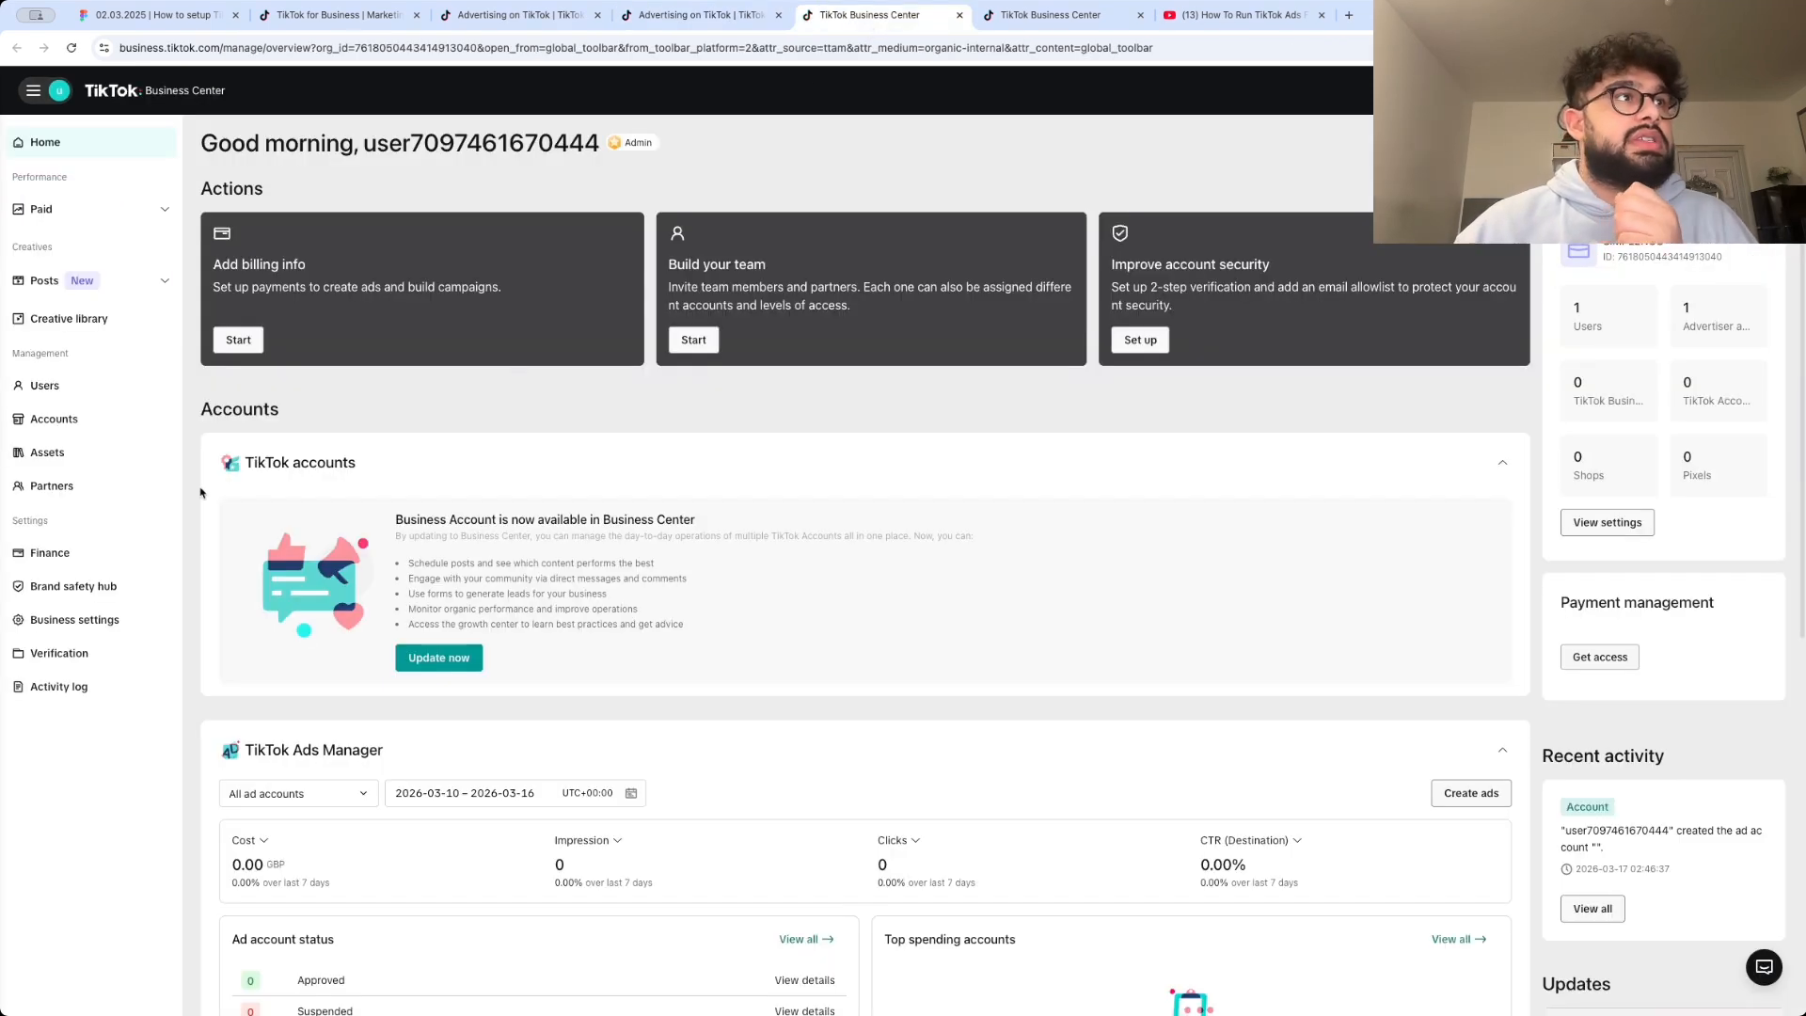
scroll(200, 492, down, 5)
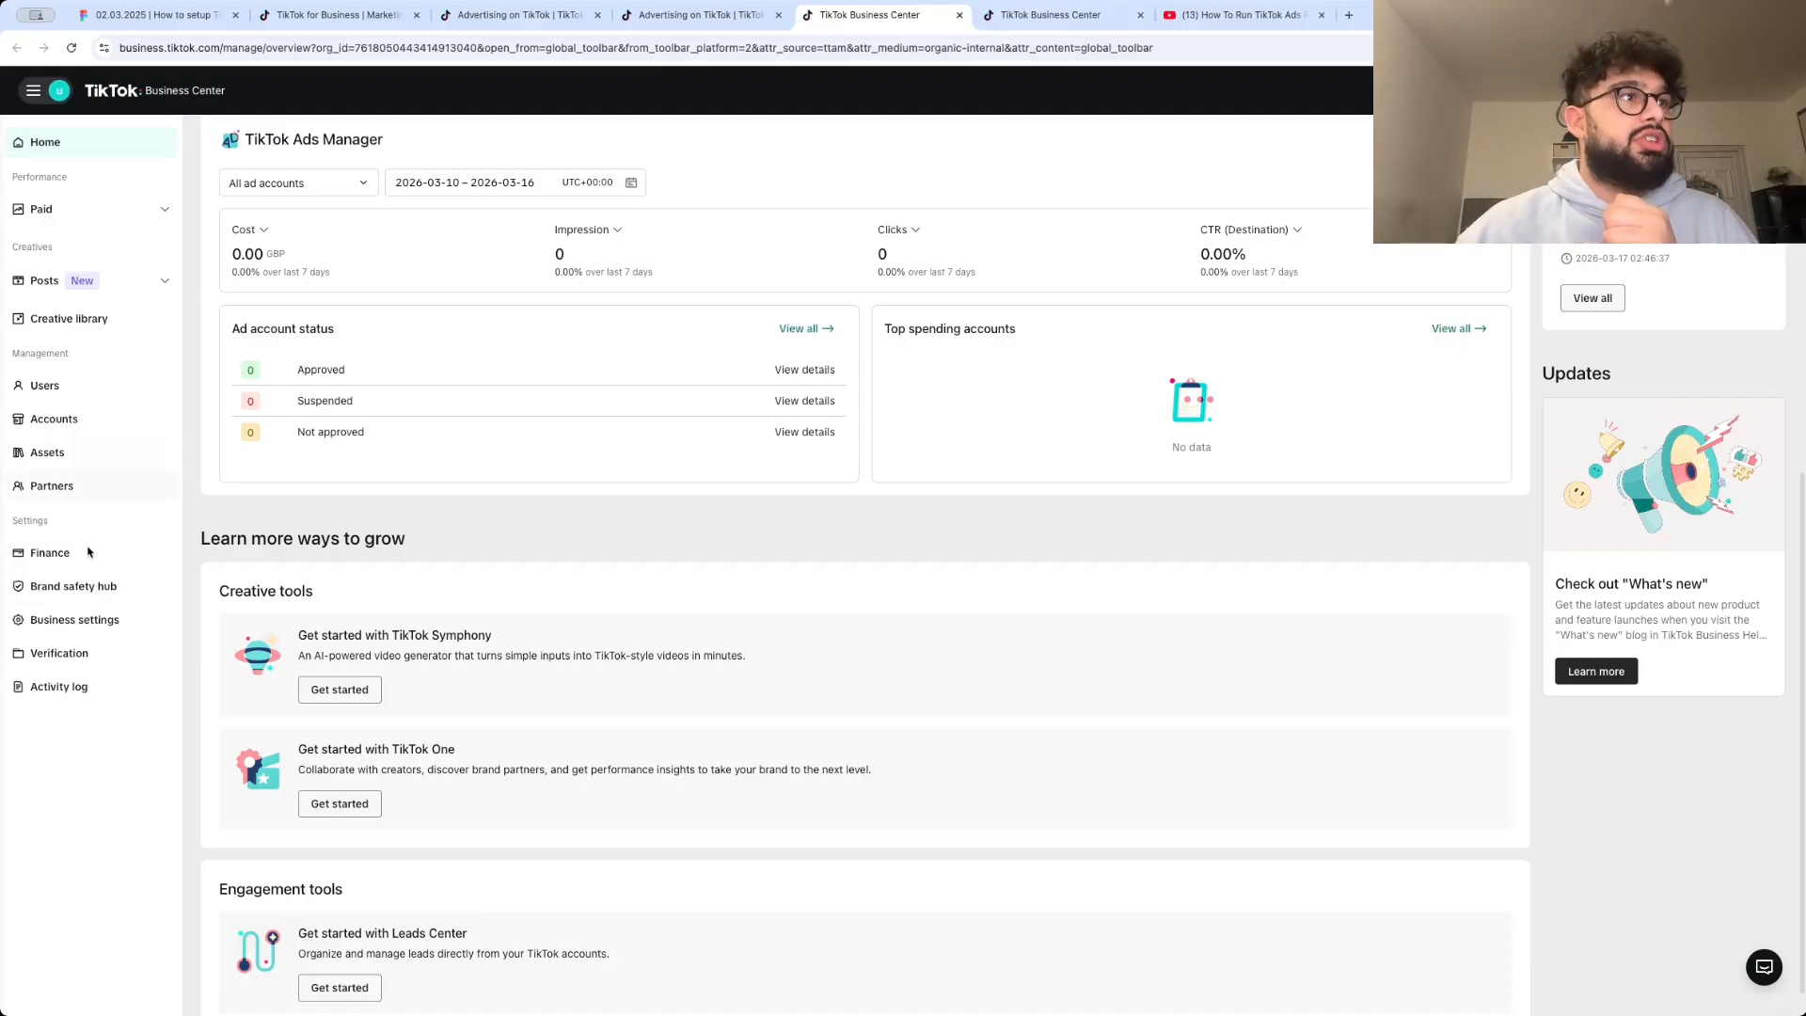
- Switch to the Figma board and examine the Business Manager structure diagram with Ads Manager, Pixel & Data and Assets
click(184, 18)
scroll(605, 429, down, 5)
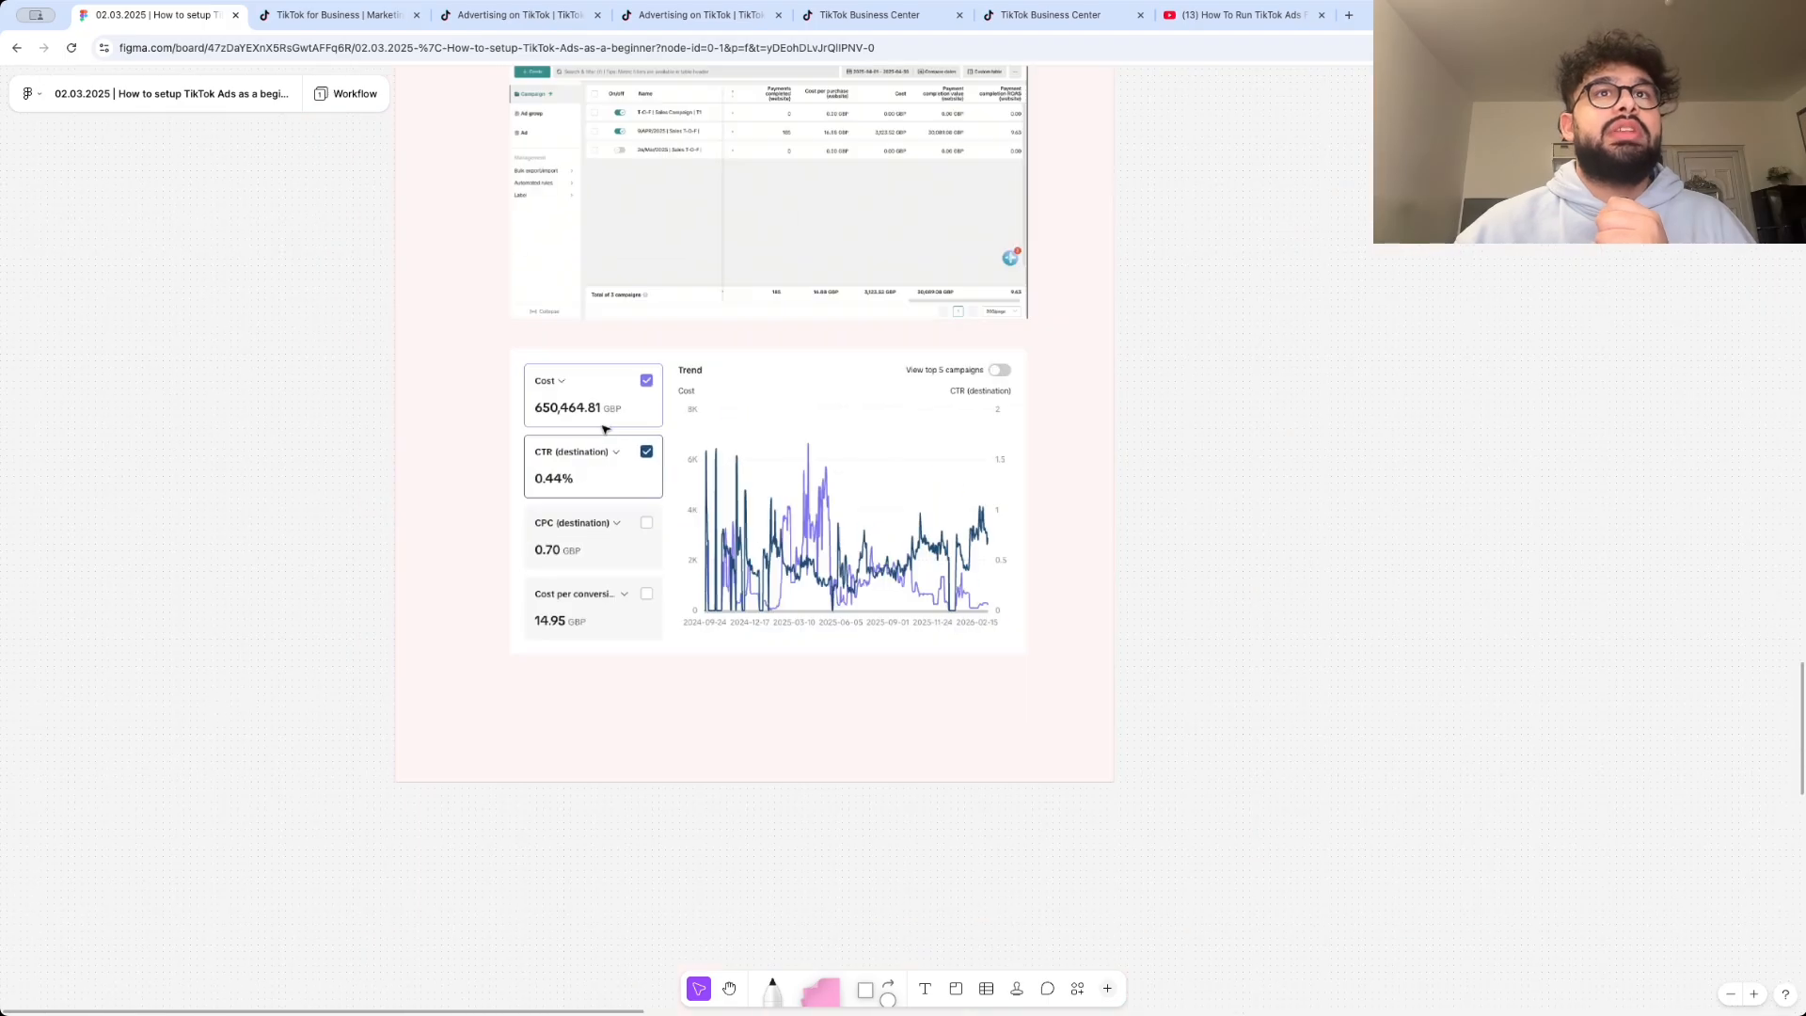
scroll(605, 428, up, 10)
scroll(835, 471, up, 10)
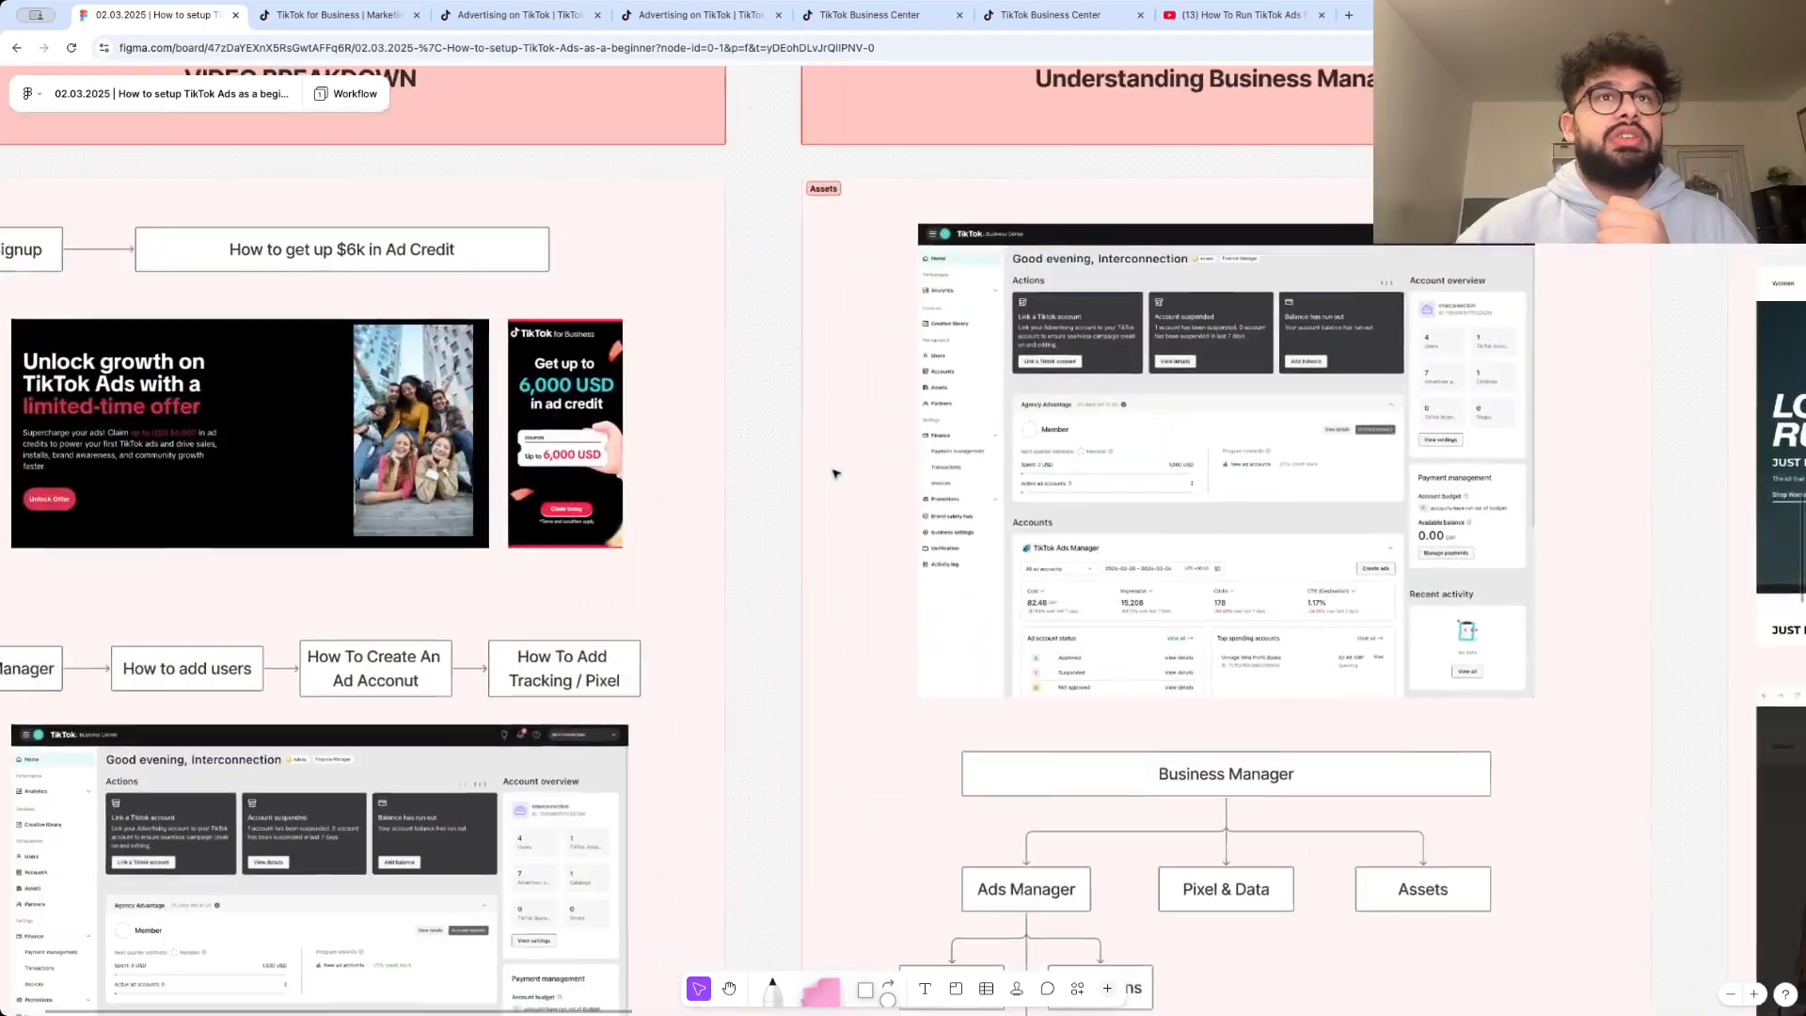
scroll(1031, 357, down, 2)
scroll(1031, 357, right, 2)
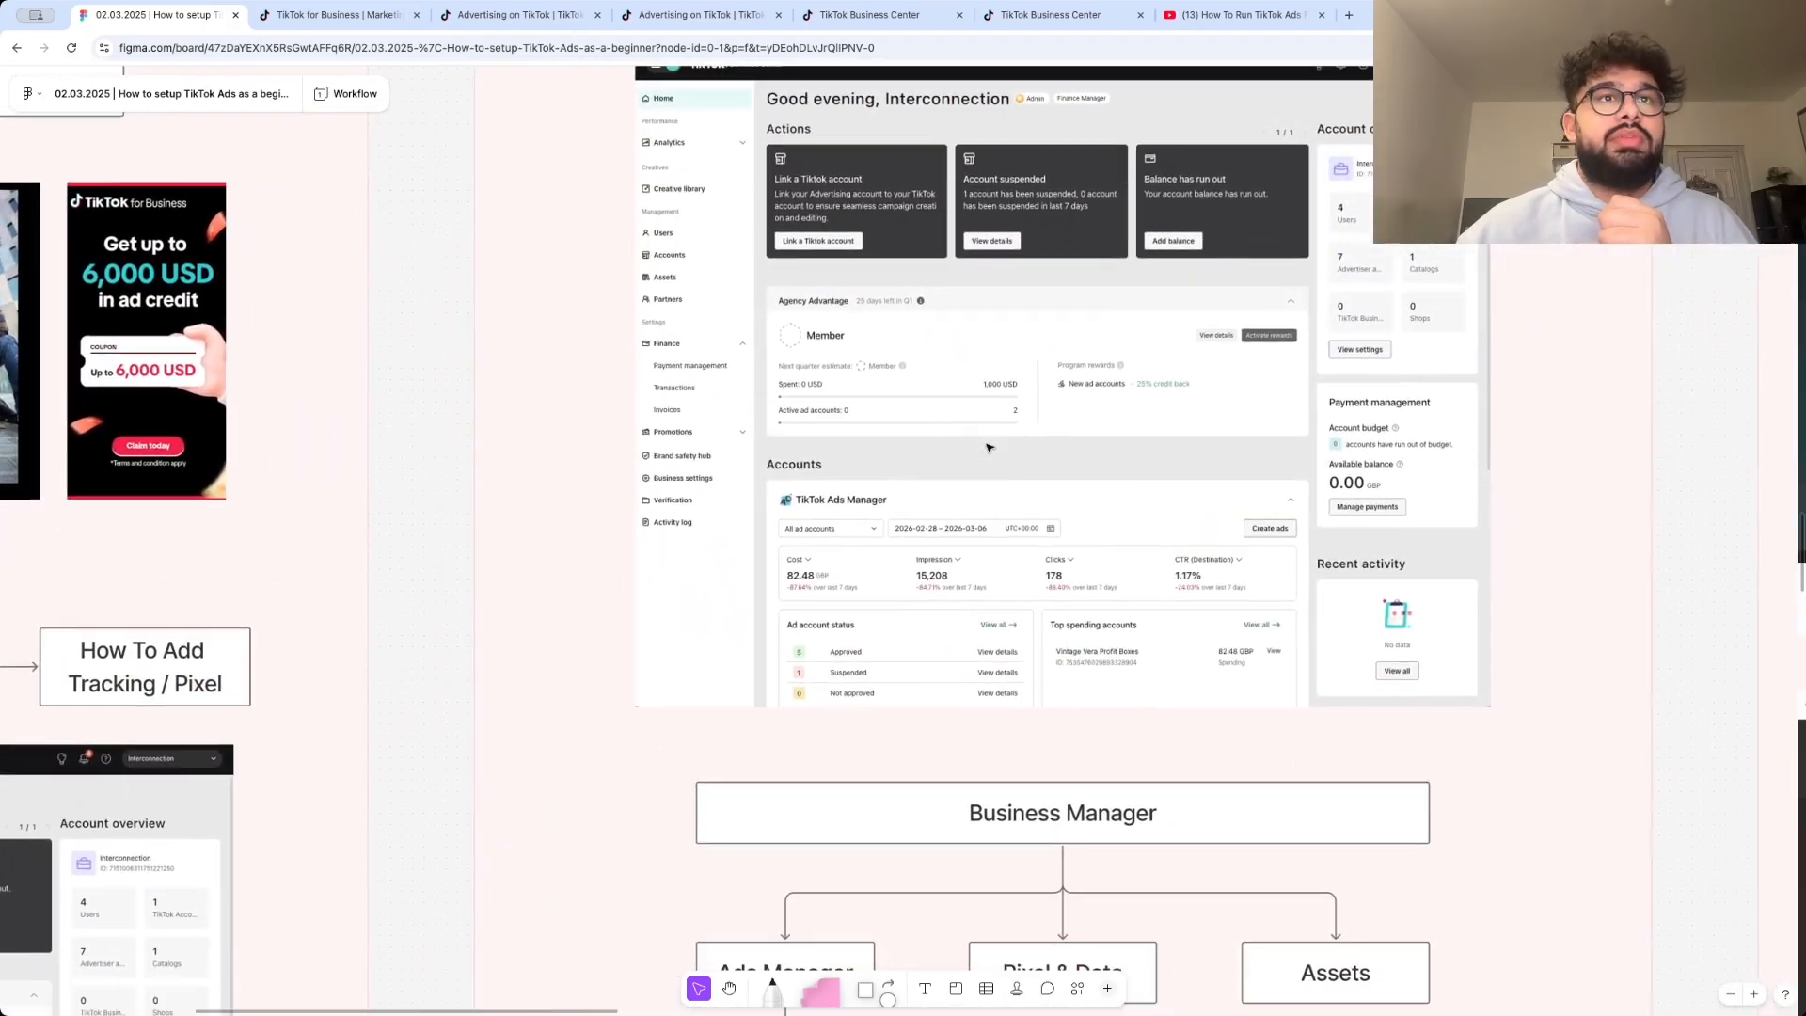
scroll(988, 448, down, 5)
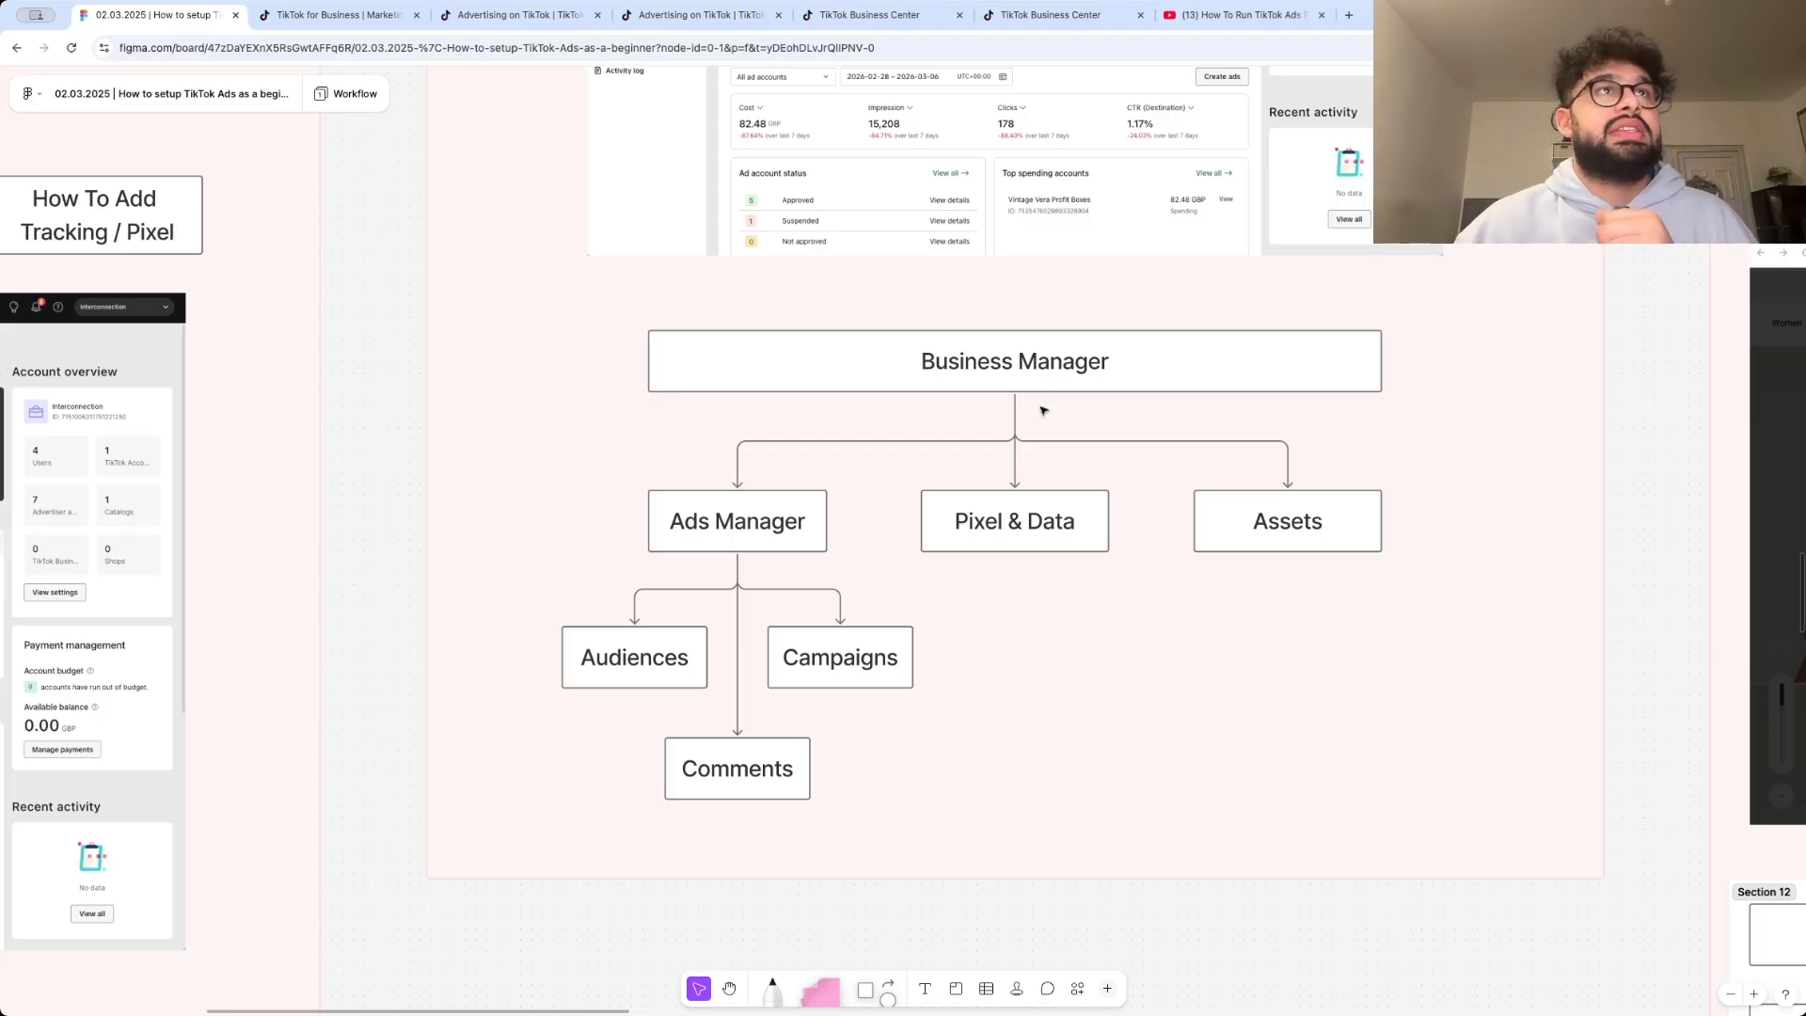
- Switch to the Business Center and look through the Assets page and the advertiser, TikTok and Shops sections of Accounts
click(870, 15)
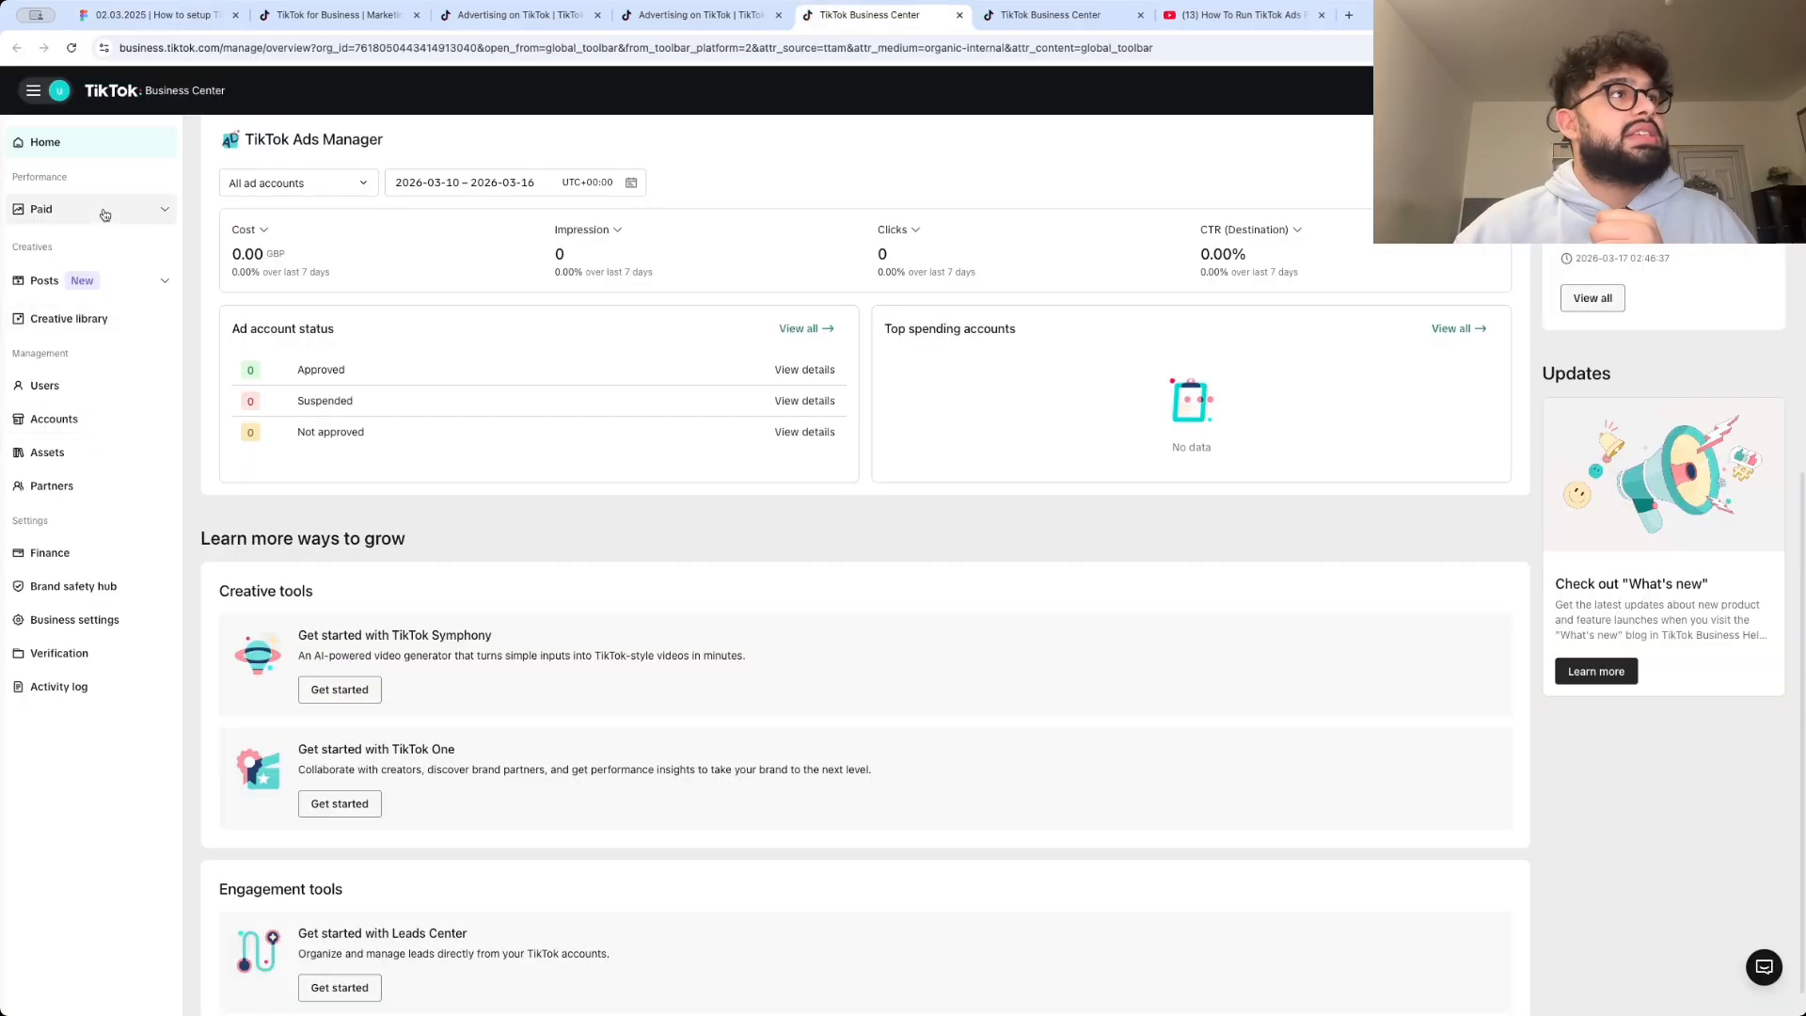
click(83, 454)
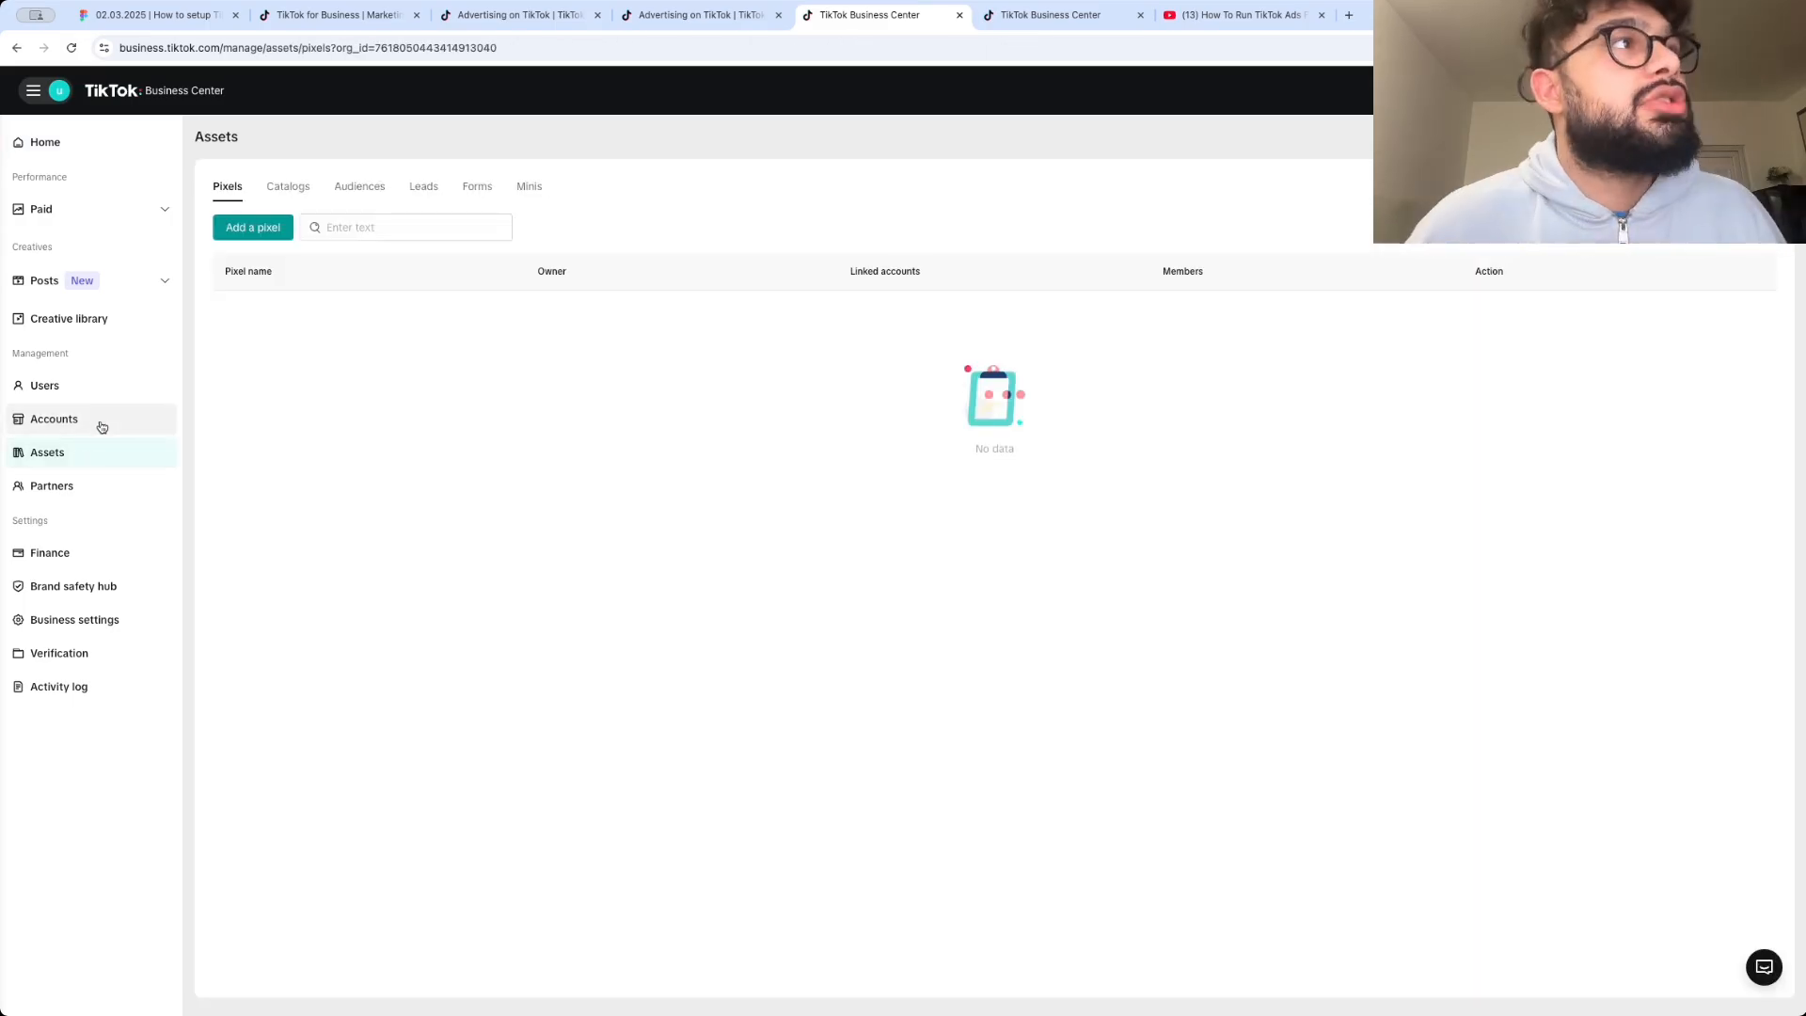
click(100, 425)
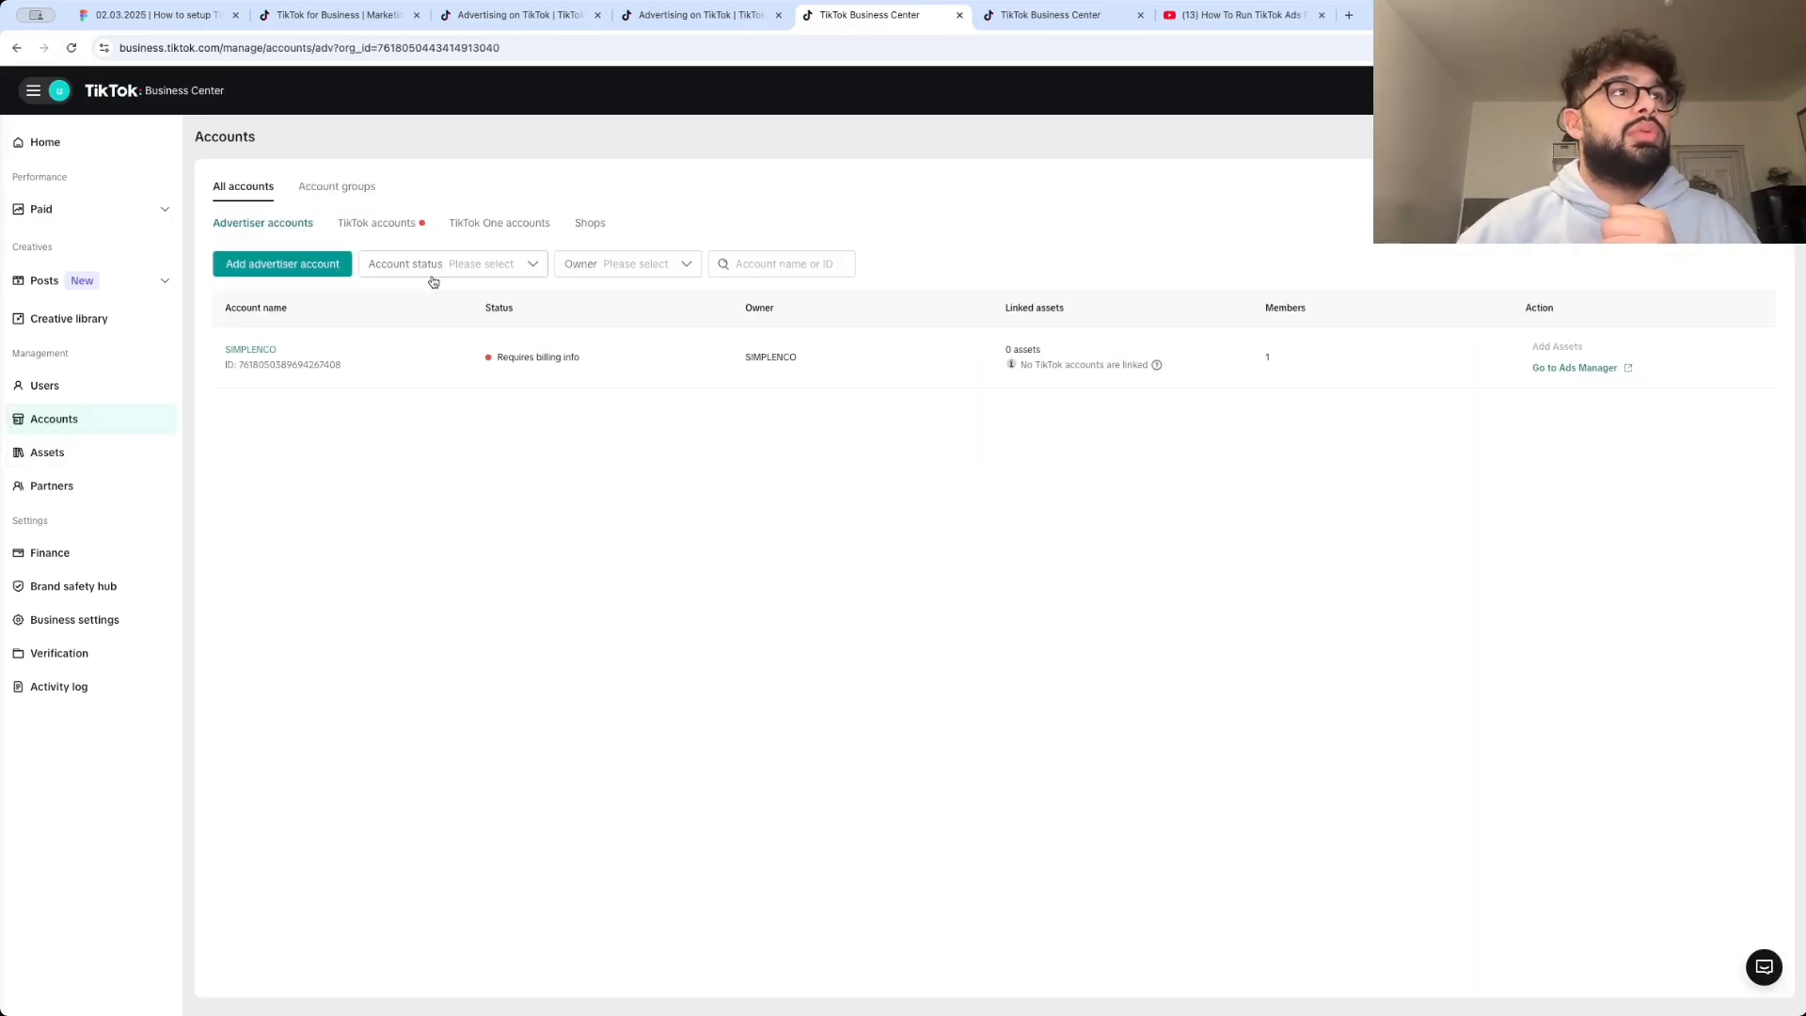
click(389, 226)
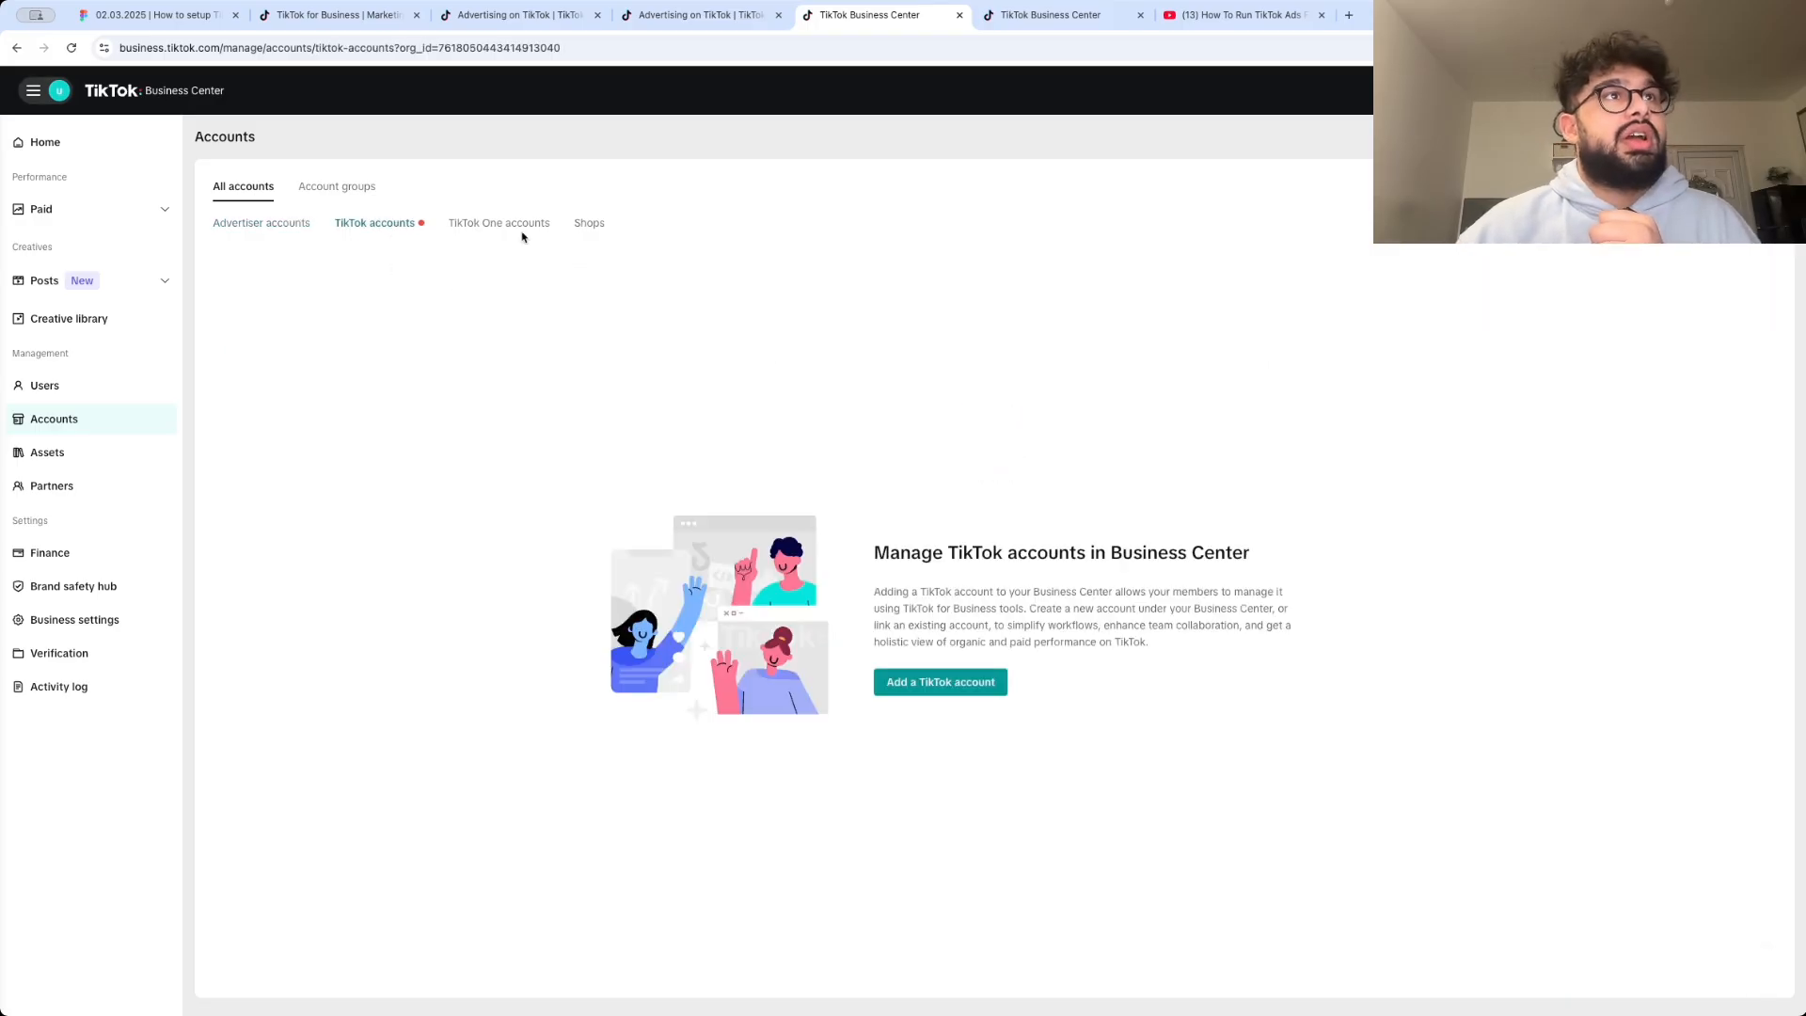
click(595, 225)
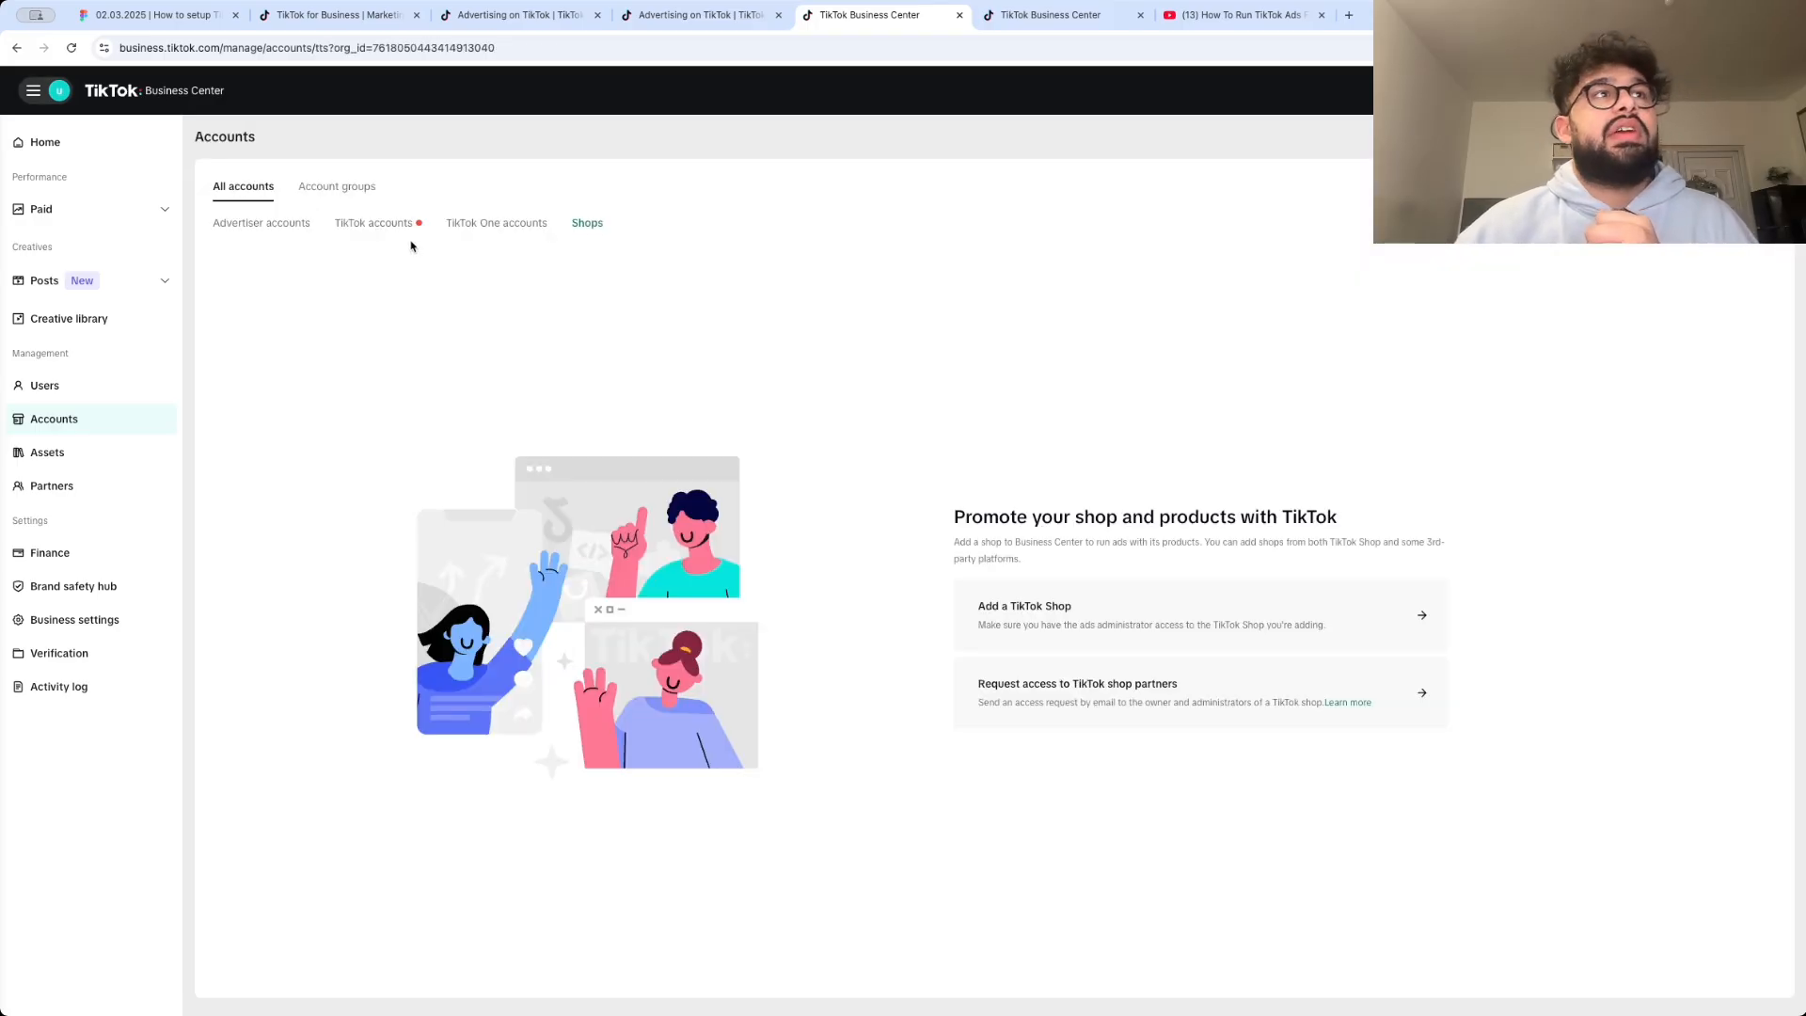
- Examine the linking options for adding a TikTok account, close them, and view the options for adding a TikTok Shop
click(376, 226)
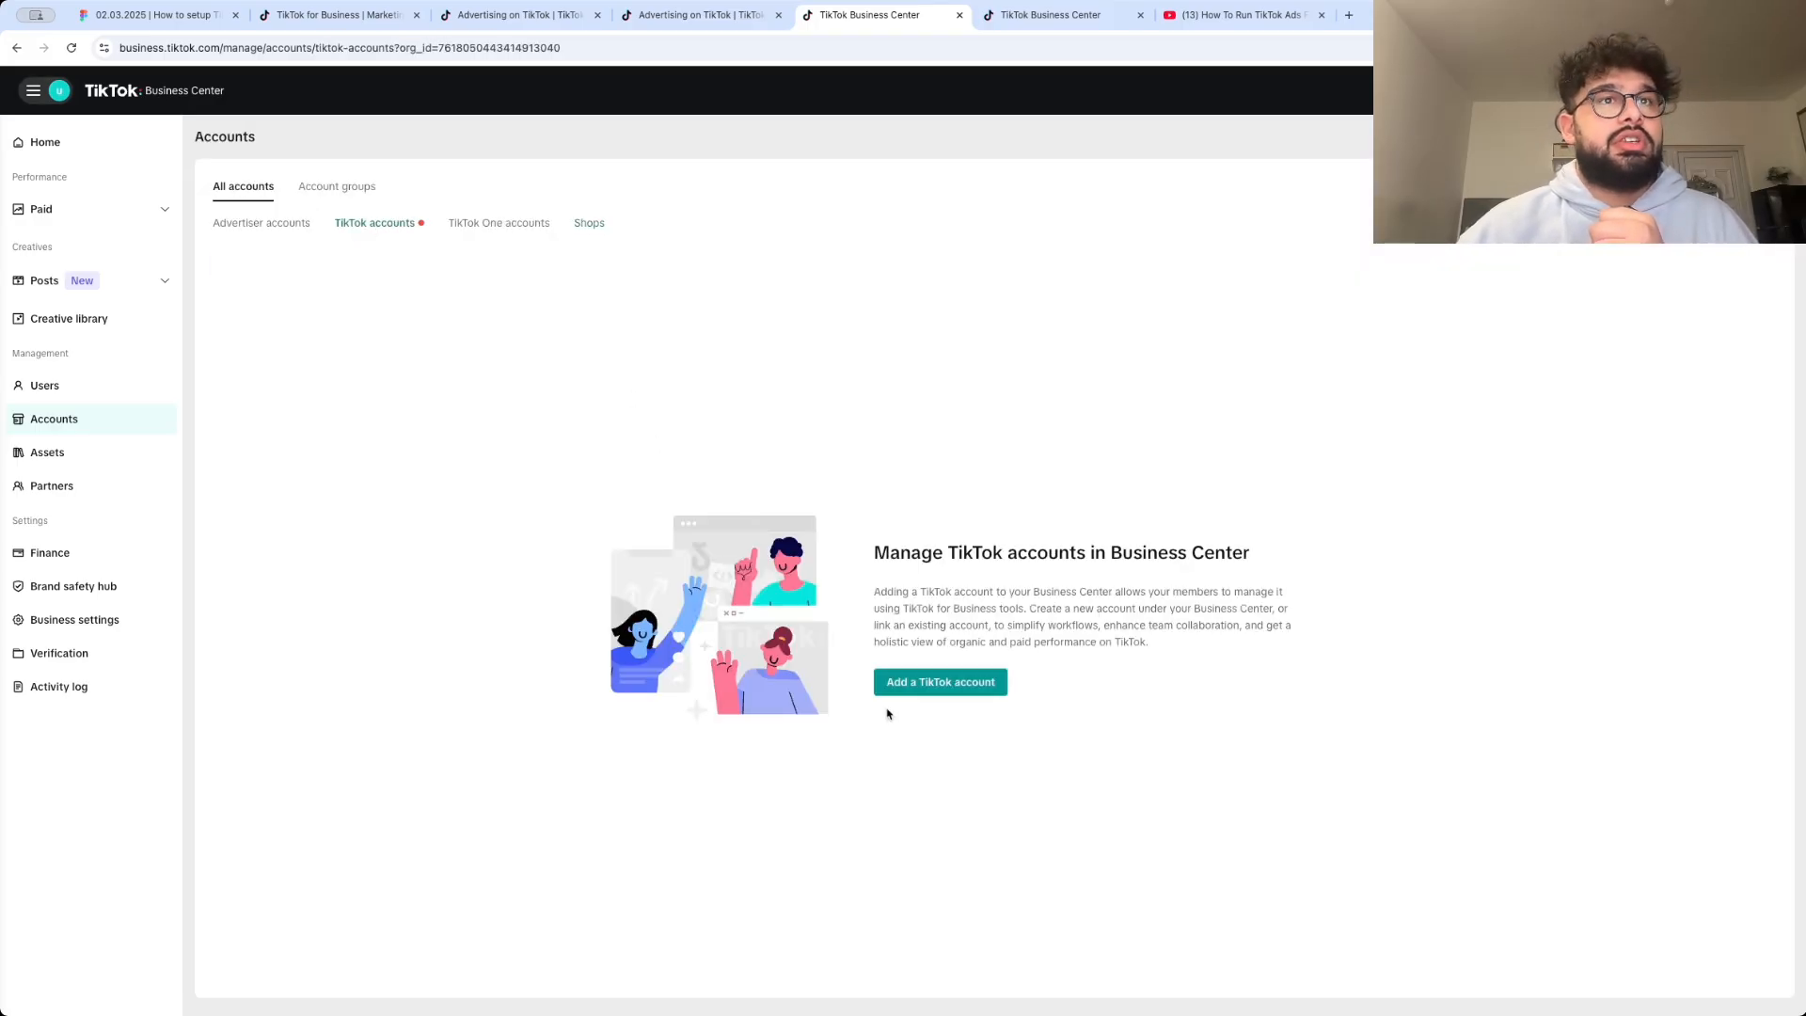
click(937, 684)
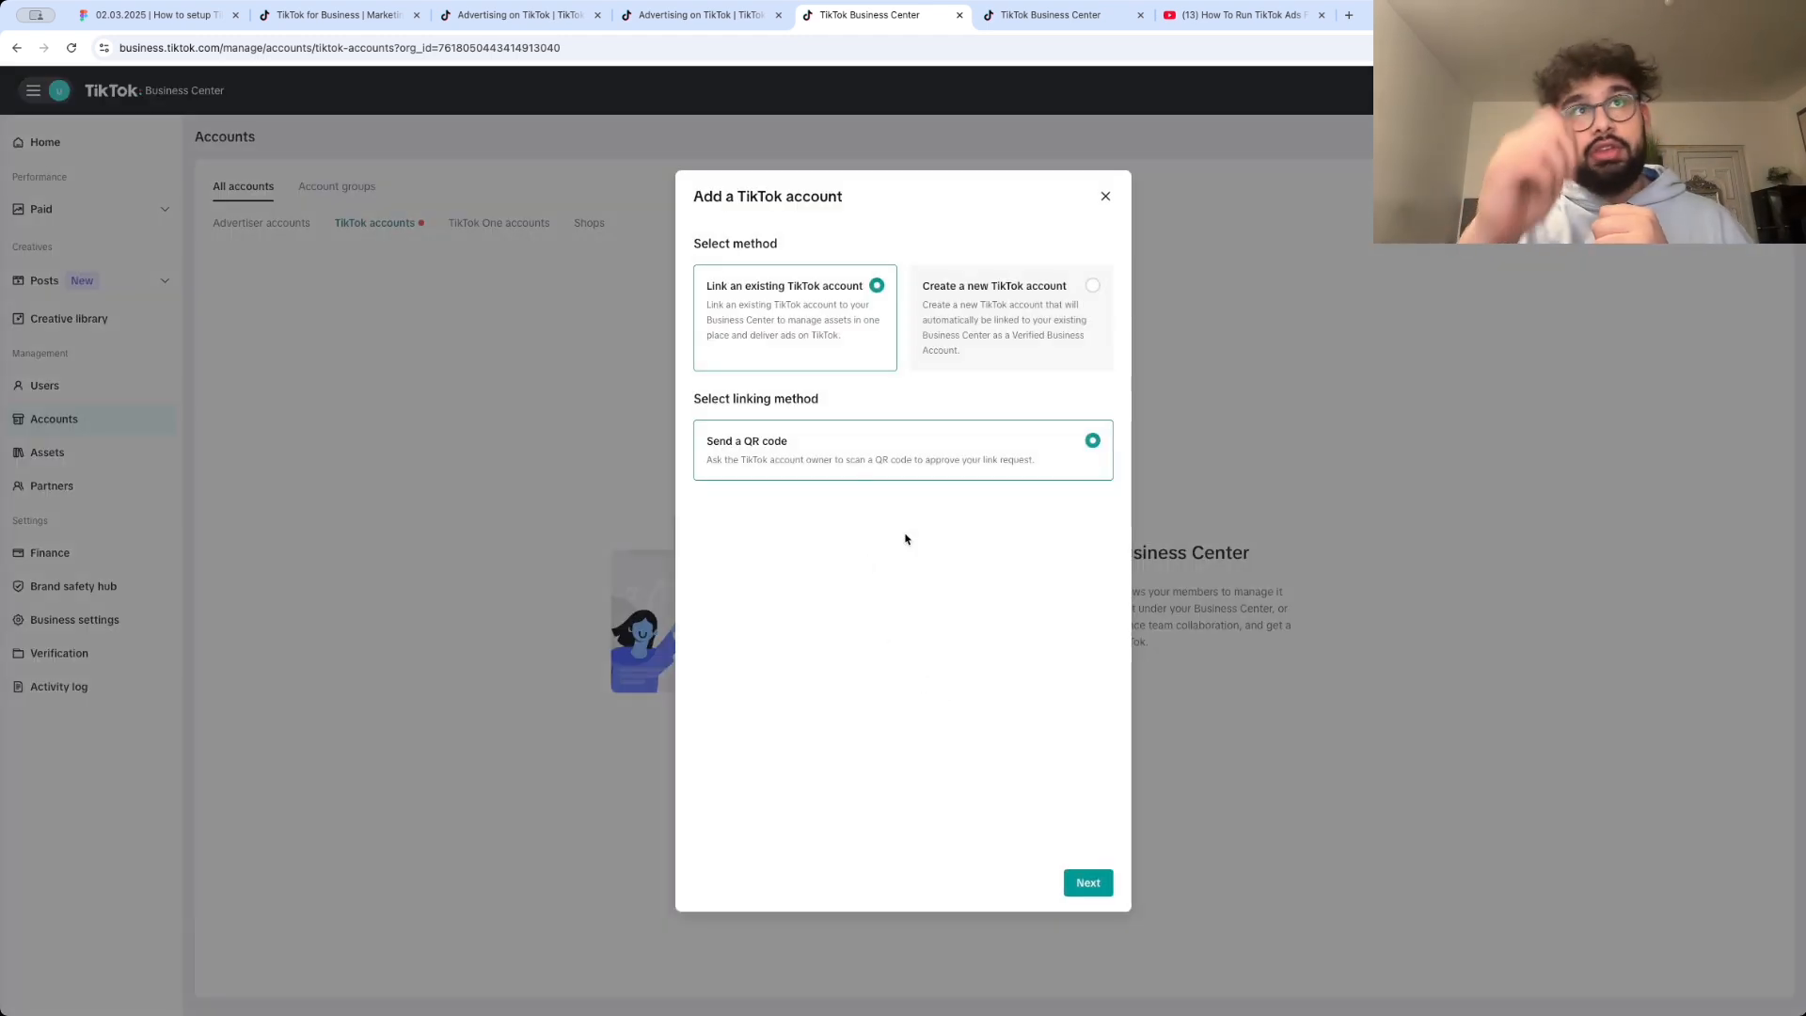
click(1105, 196)
click(587, 223)
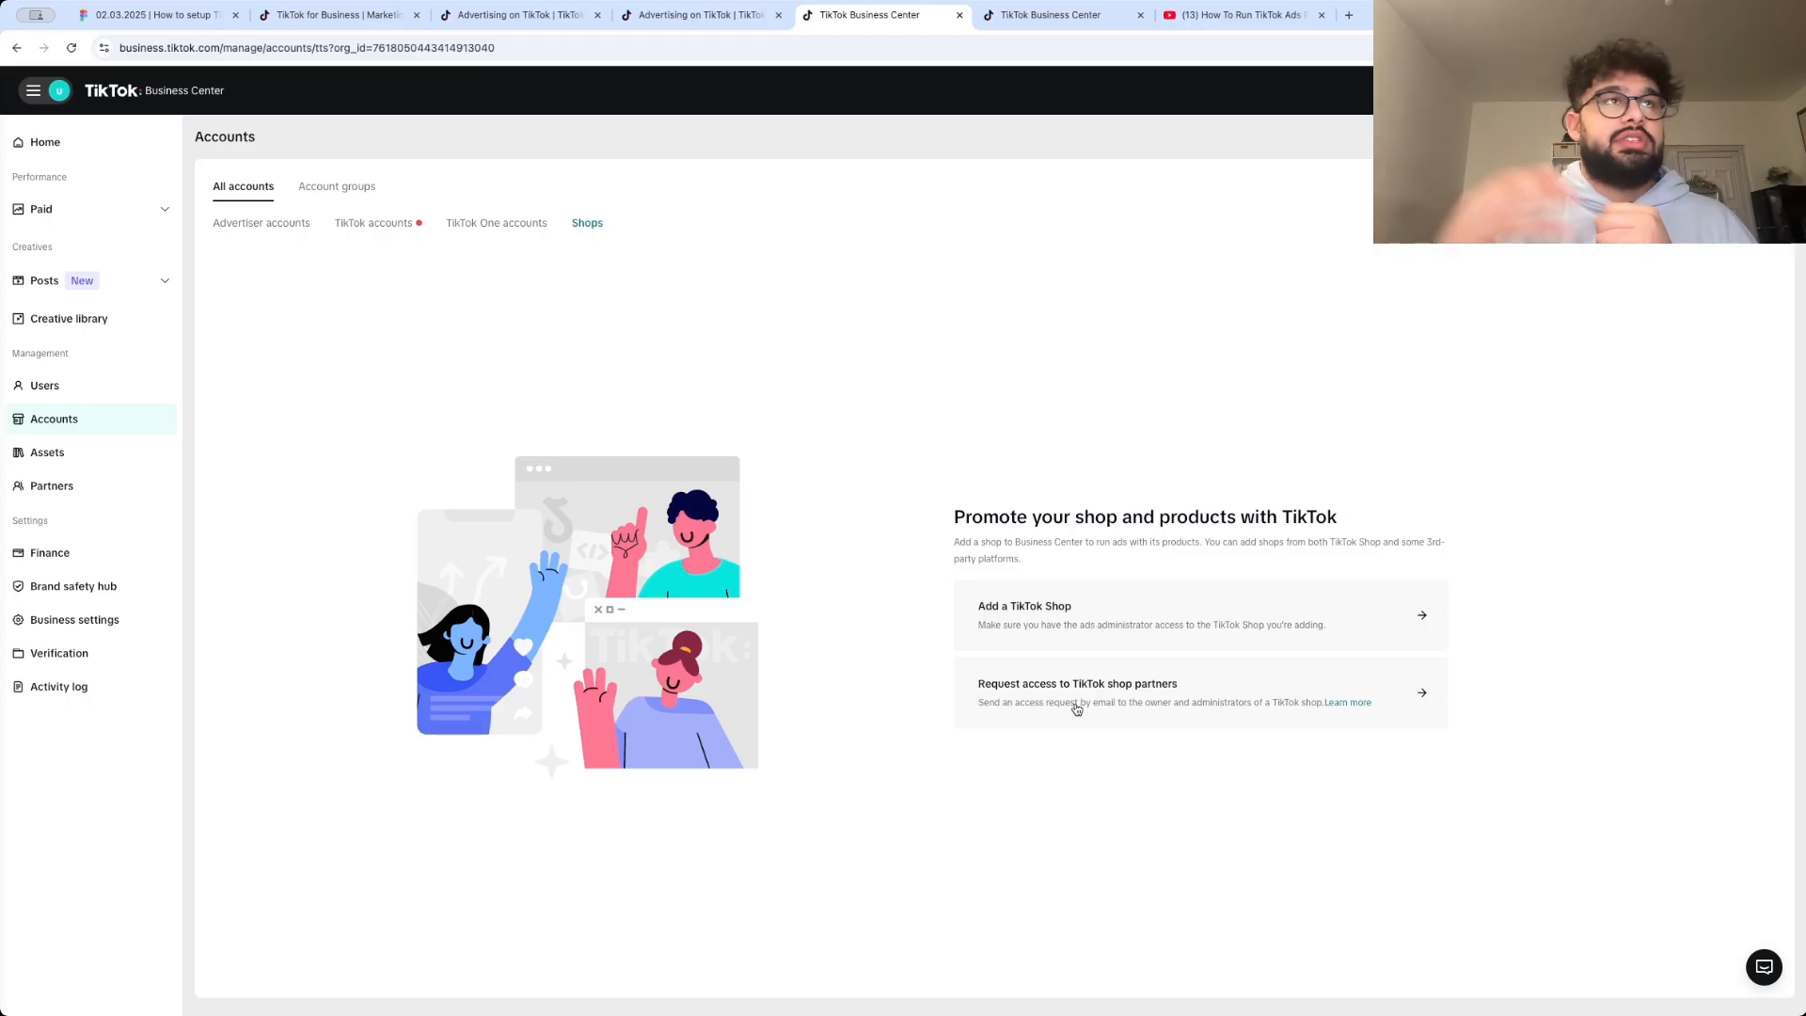
- Start inviting a new member, try the Admin role, assign Standard instead, and fill in the member's email address
click(65, 384)
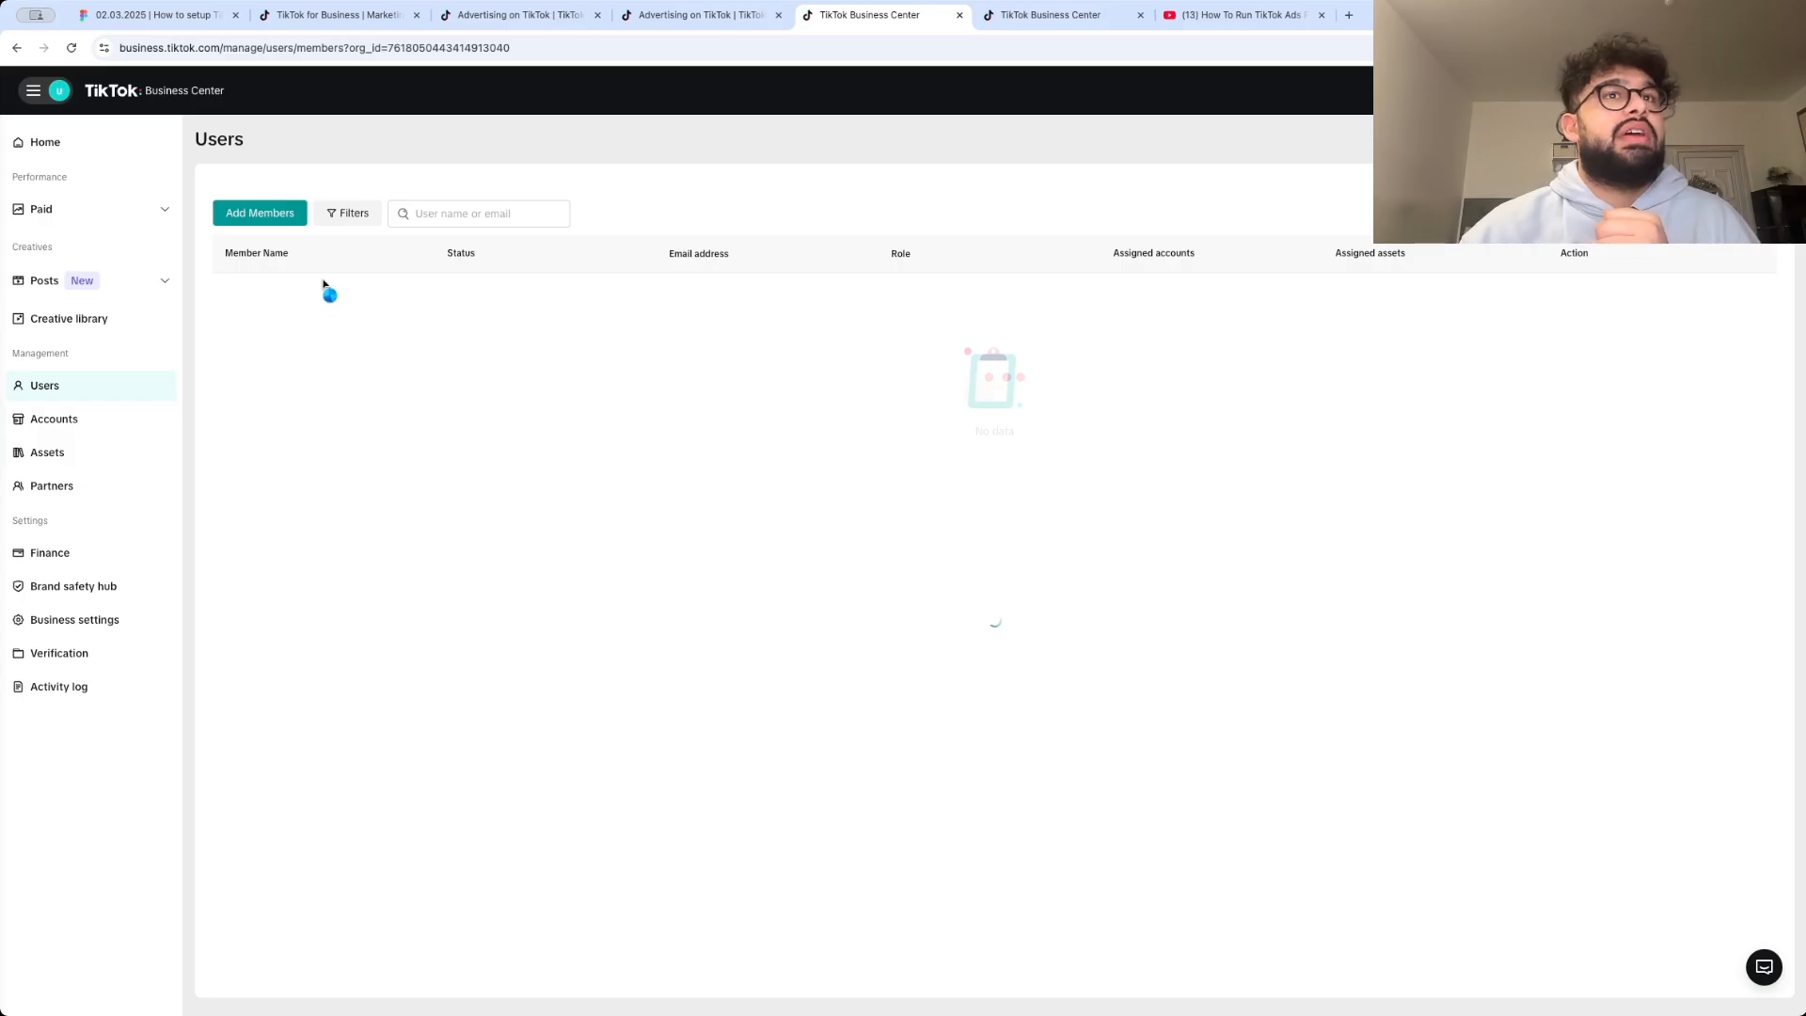
click(271, 215)
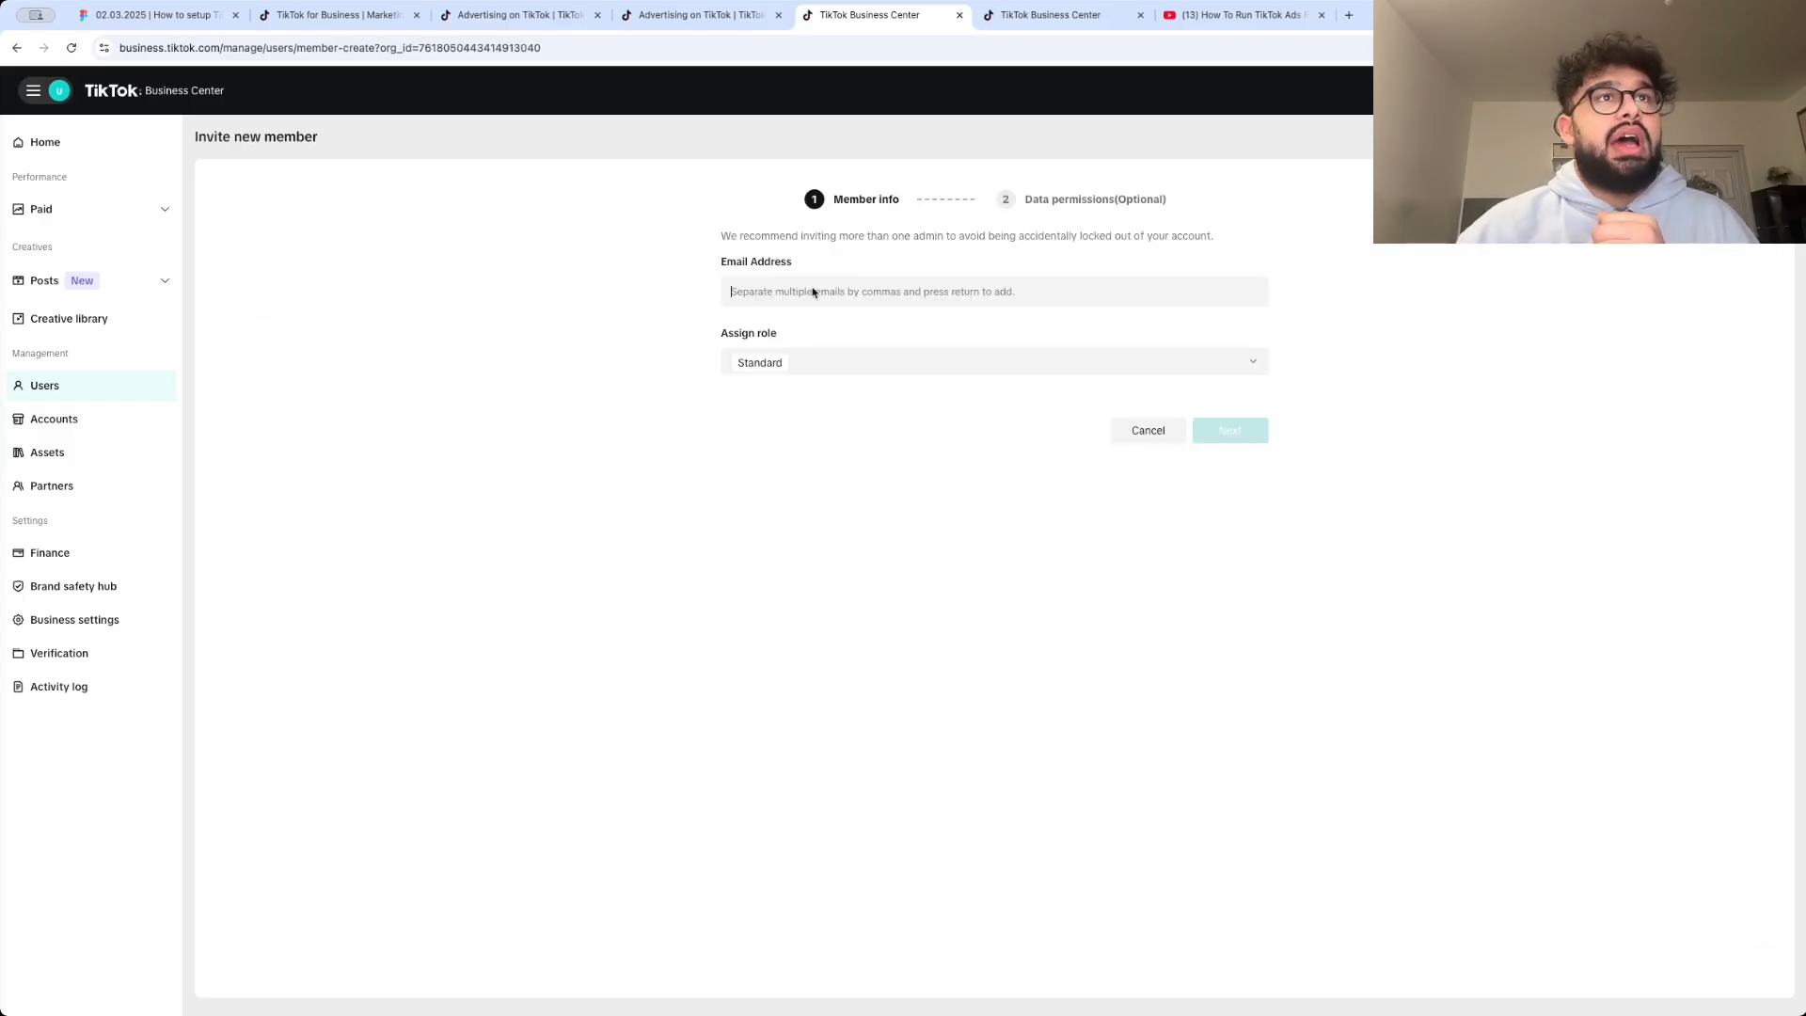
click(858, 369)
scroll(800, 503, down, 1)
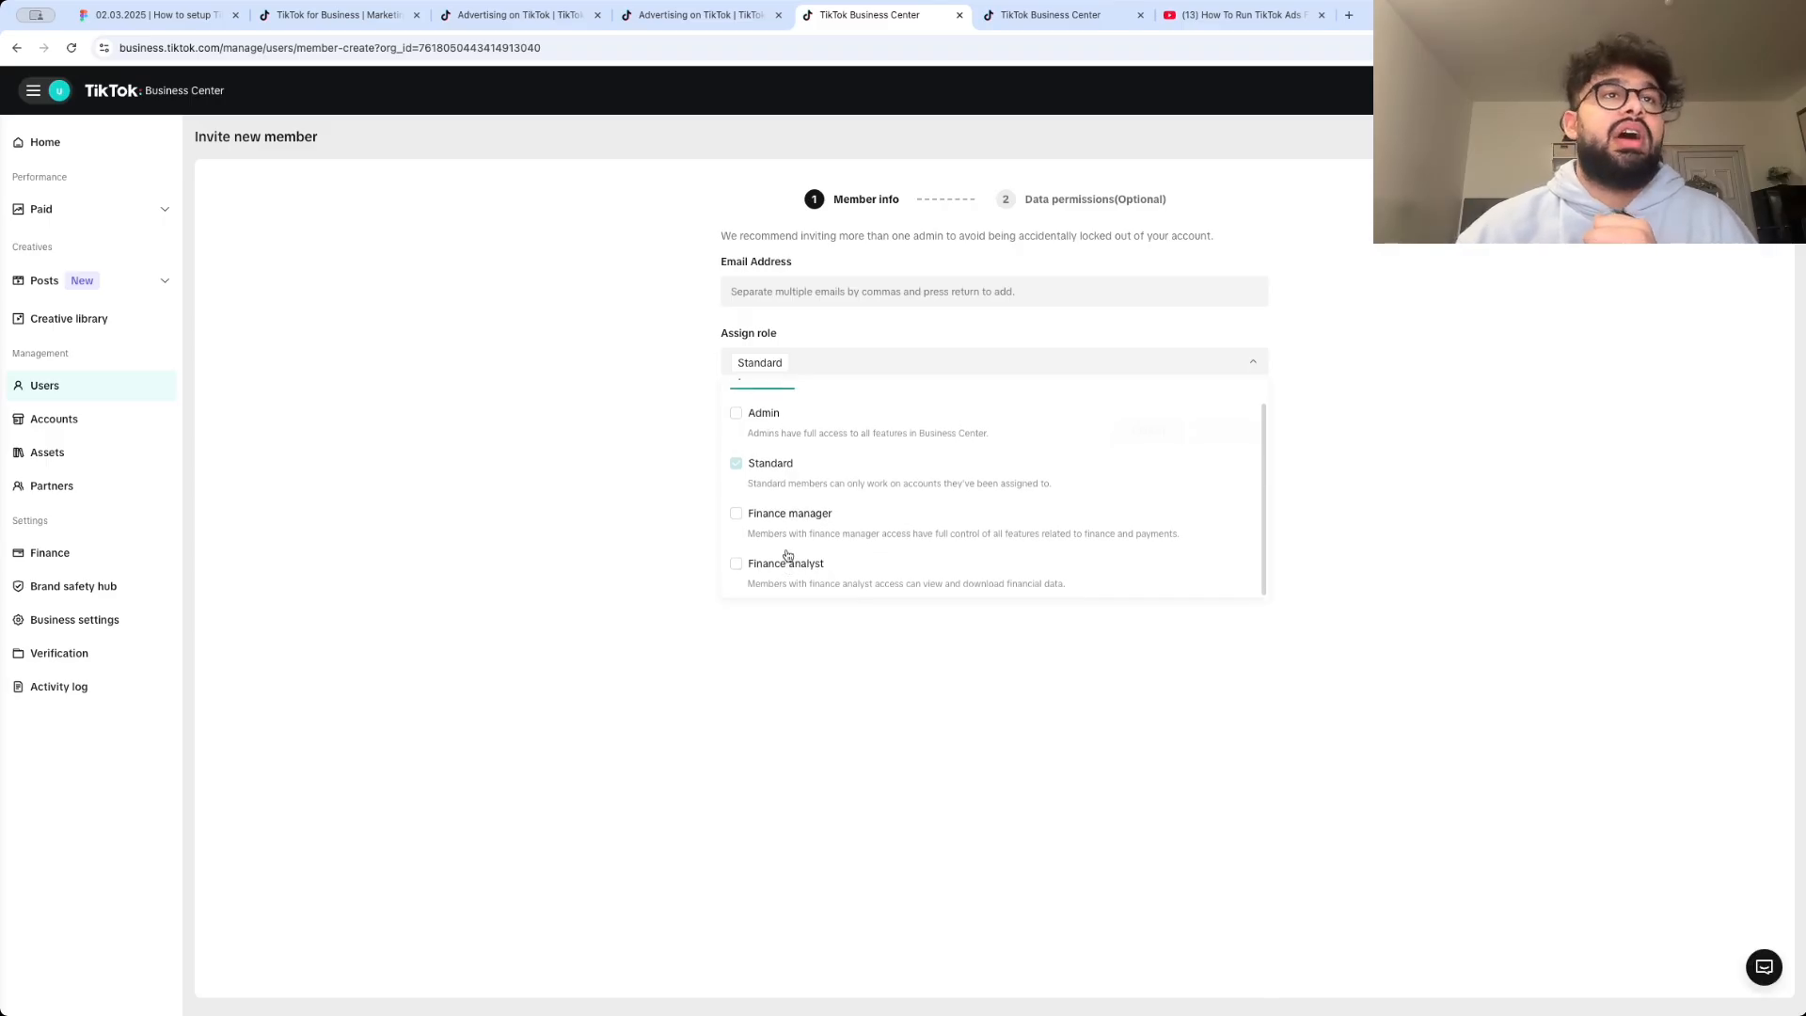
scroll(786, 564, up, 1)
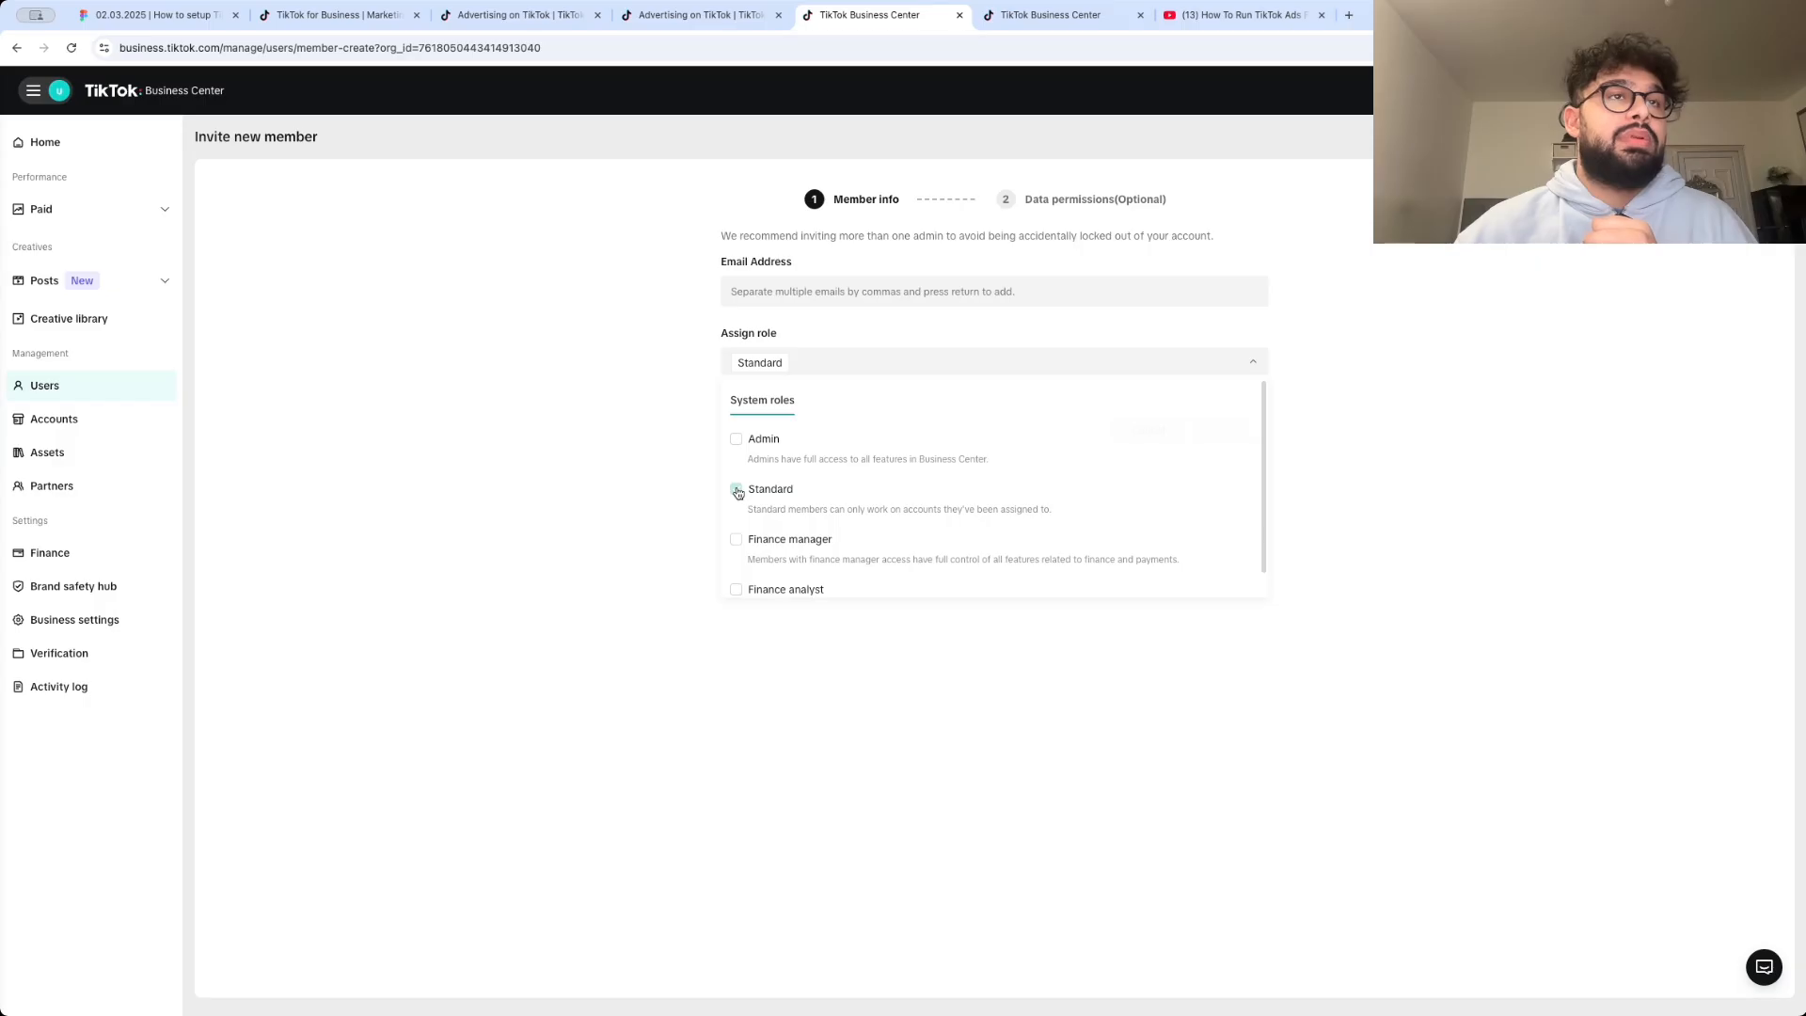
click(740, 442)
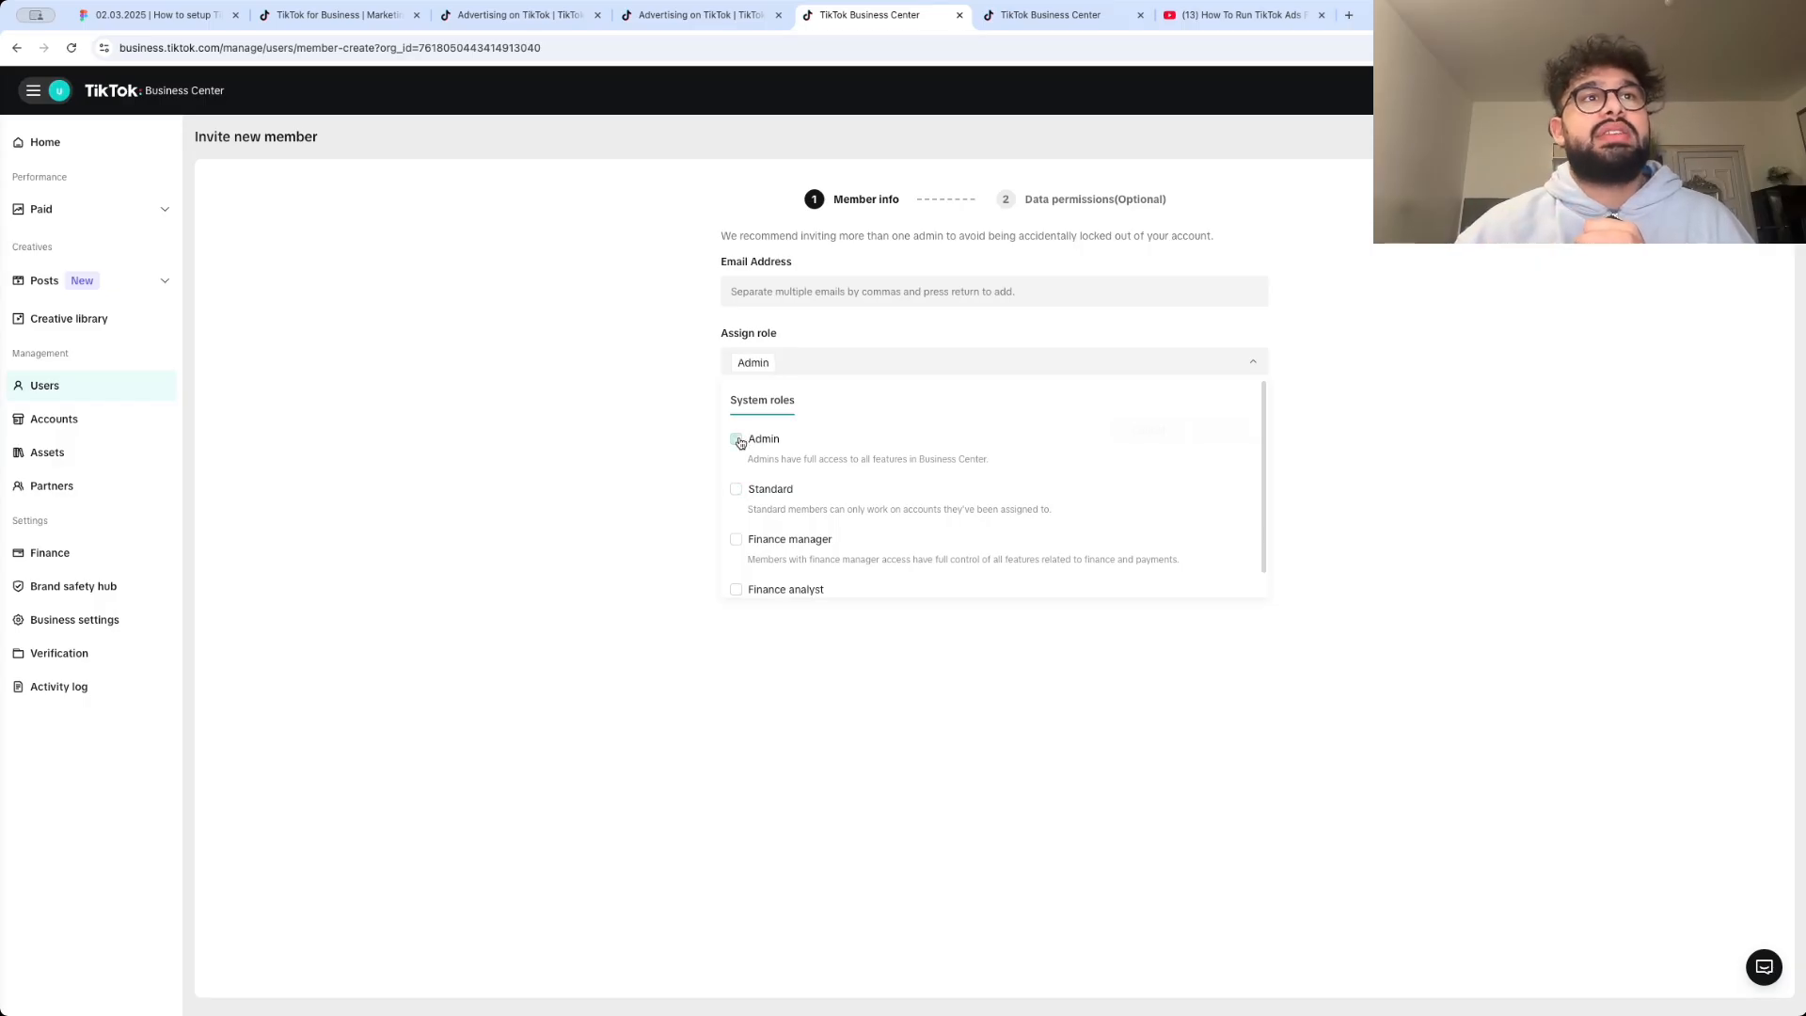
click(673, 481)
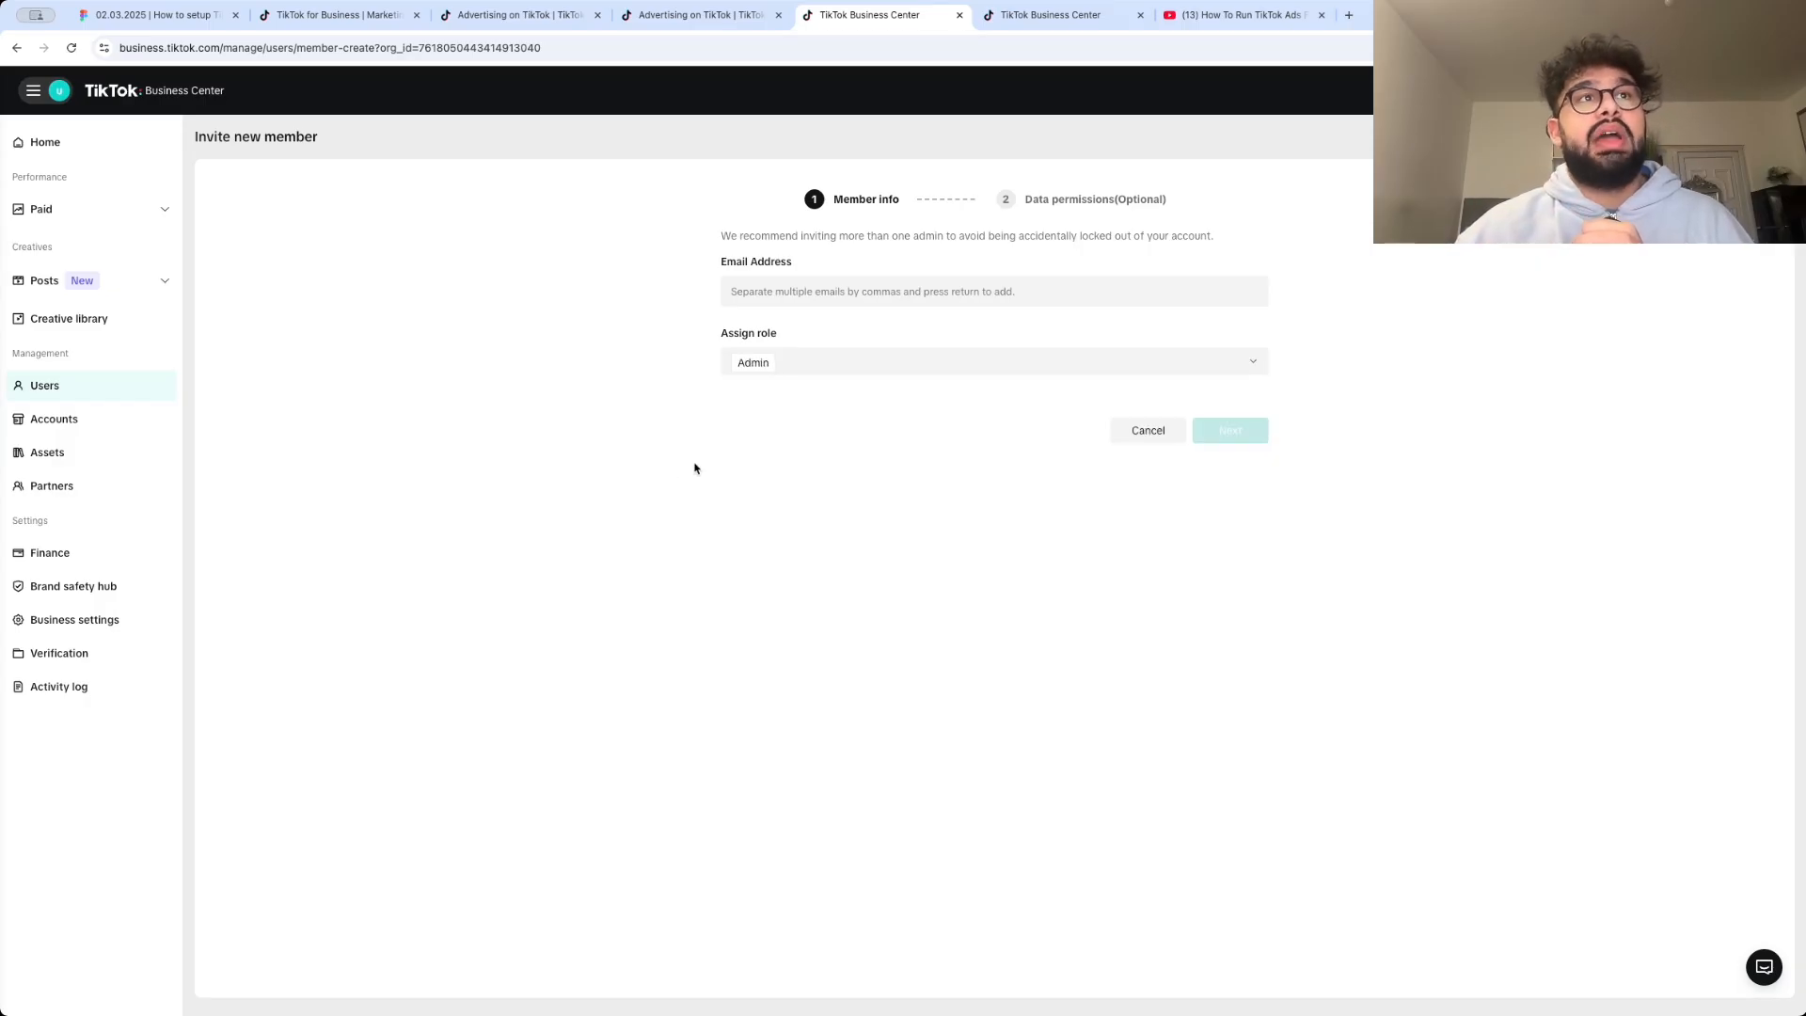
click(857, 366)
click(740, 486)
click(873, 299)
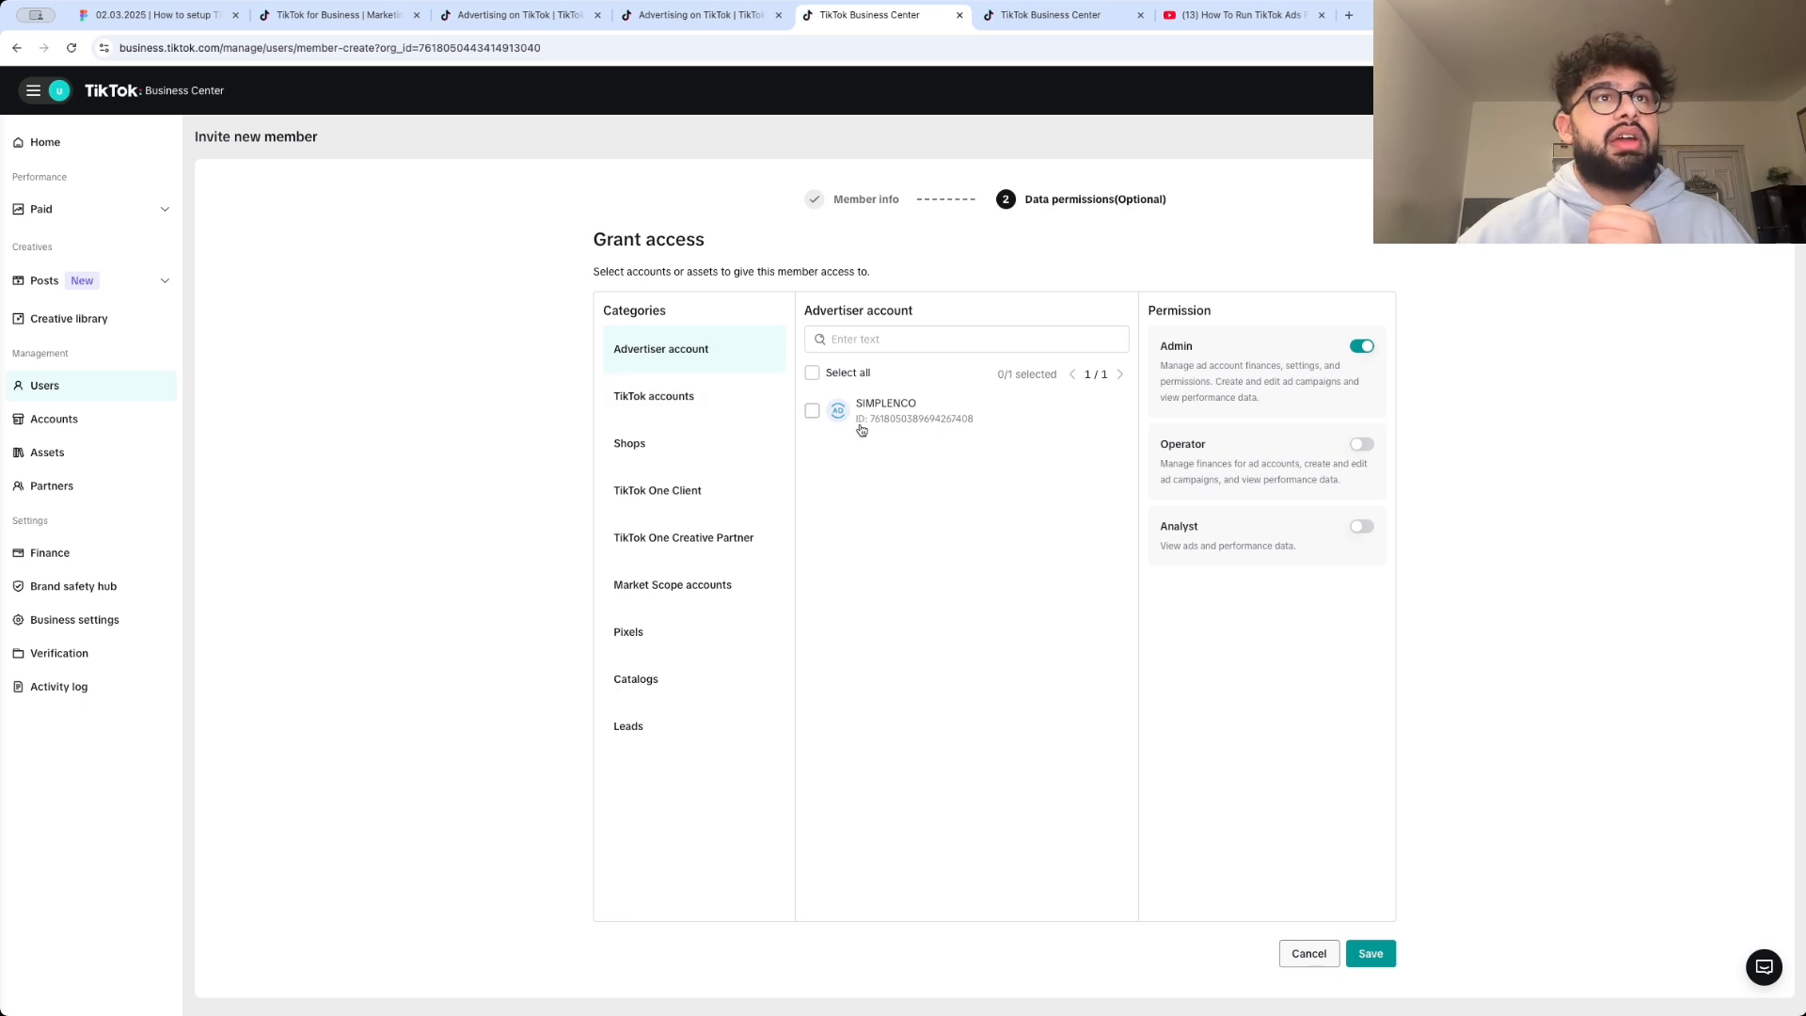
- Try granting the invited member Admin permission on the SIMPLENCO advertiser account and view the Shops and TikTok One Client permissions
click(812, 412)
click(1361, 446)
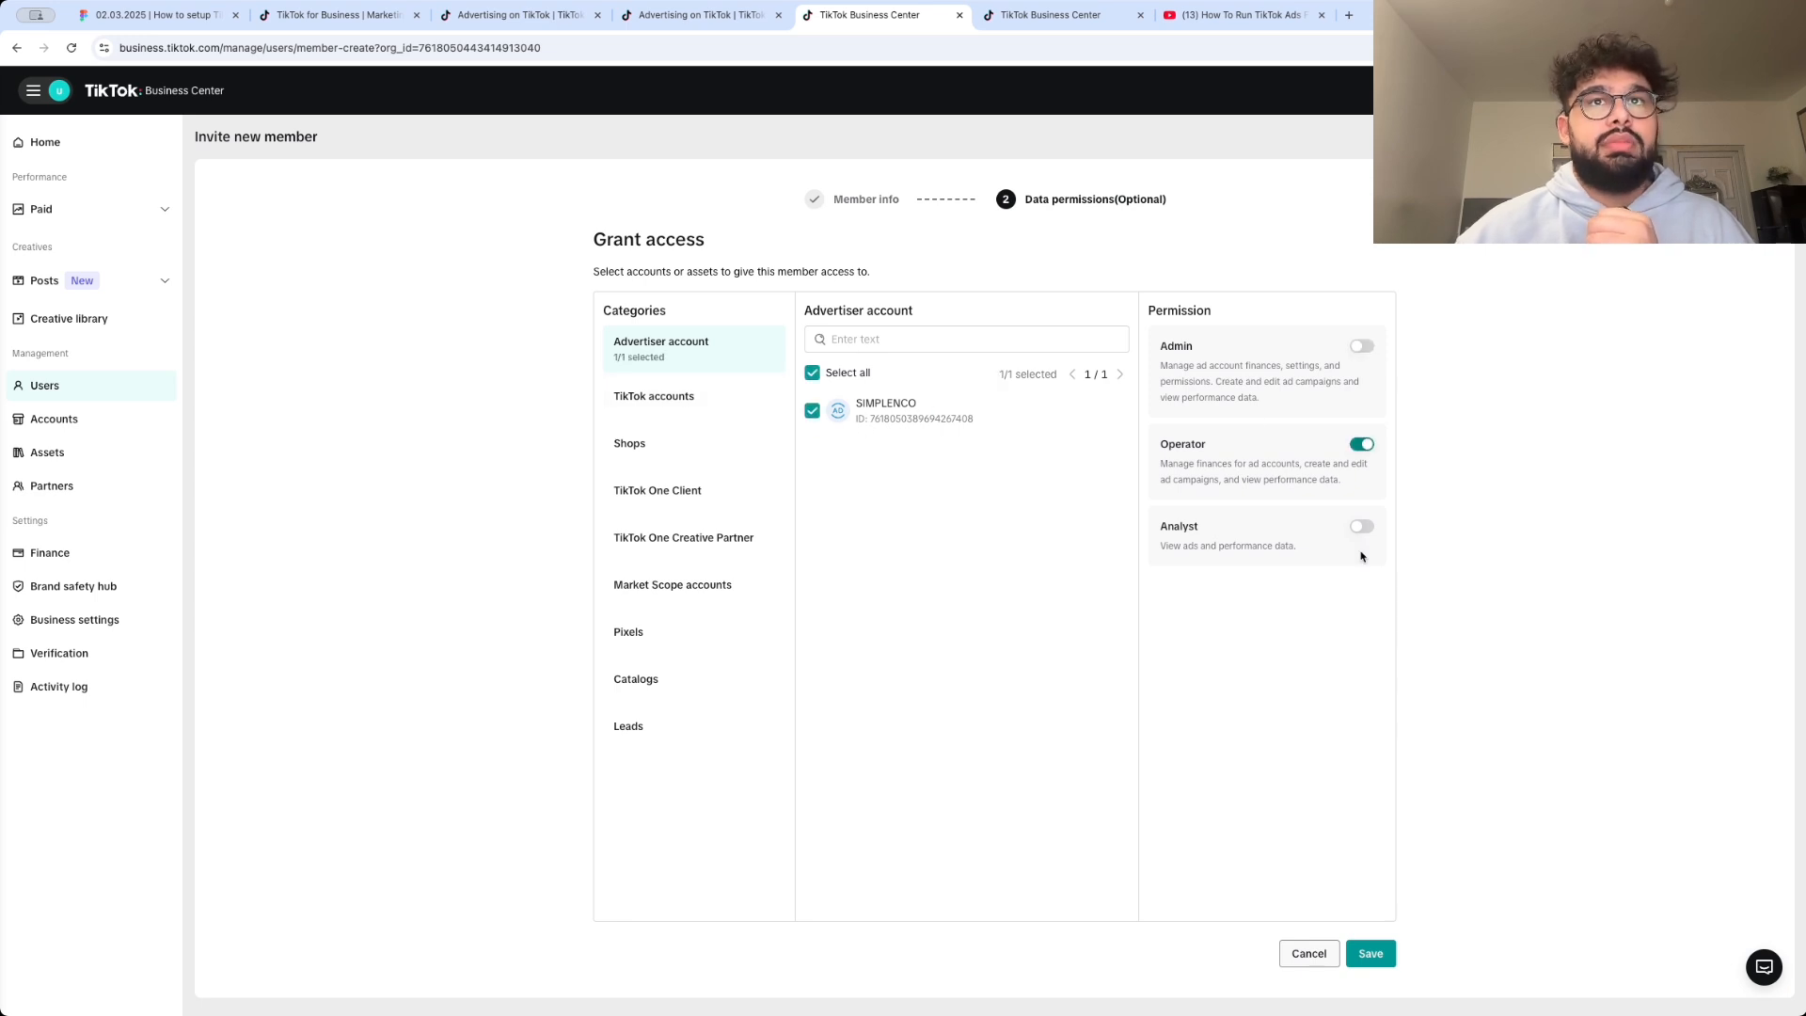
click(1361, 348)
click(679, 443)
click(688, 491)
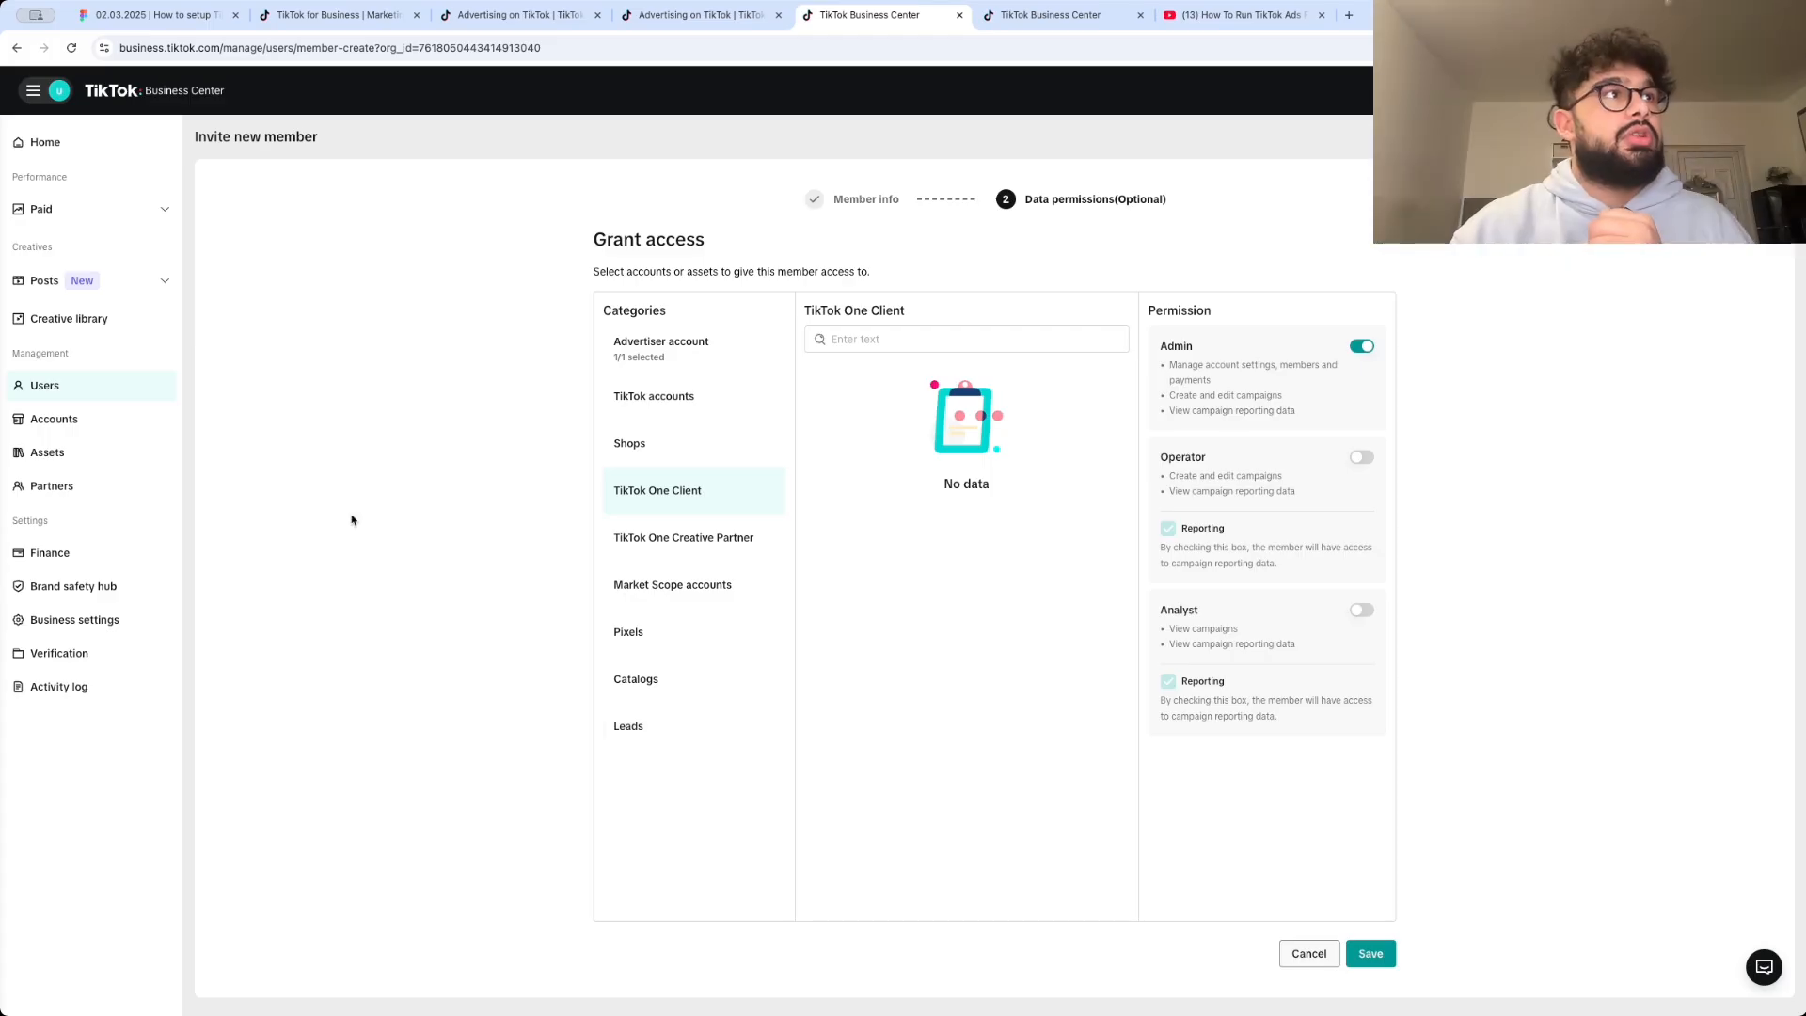
- Open the Finance settings and update your own access to include the Finance analyst role
click(93, 553)
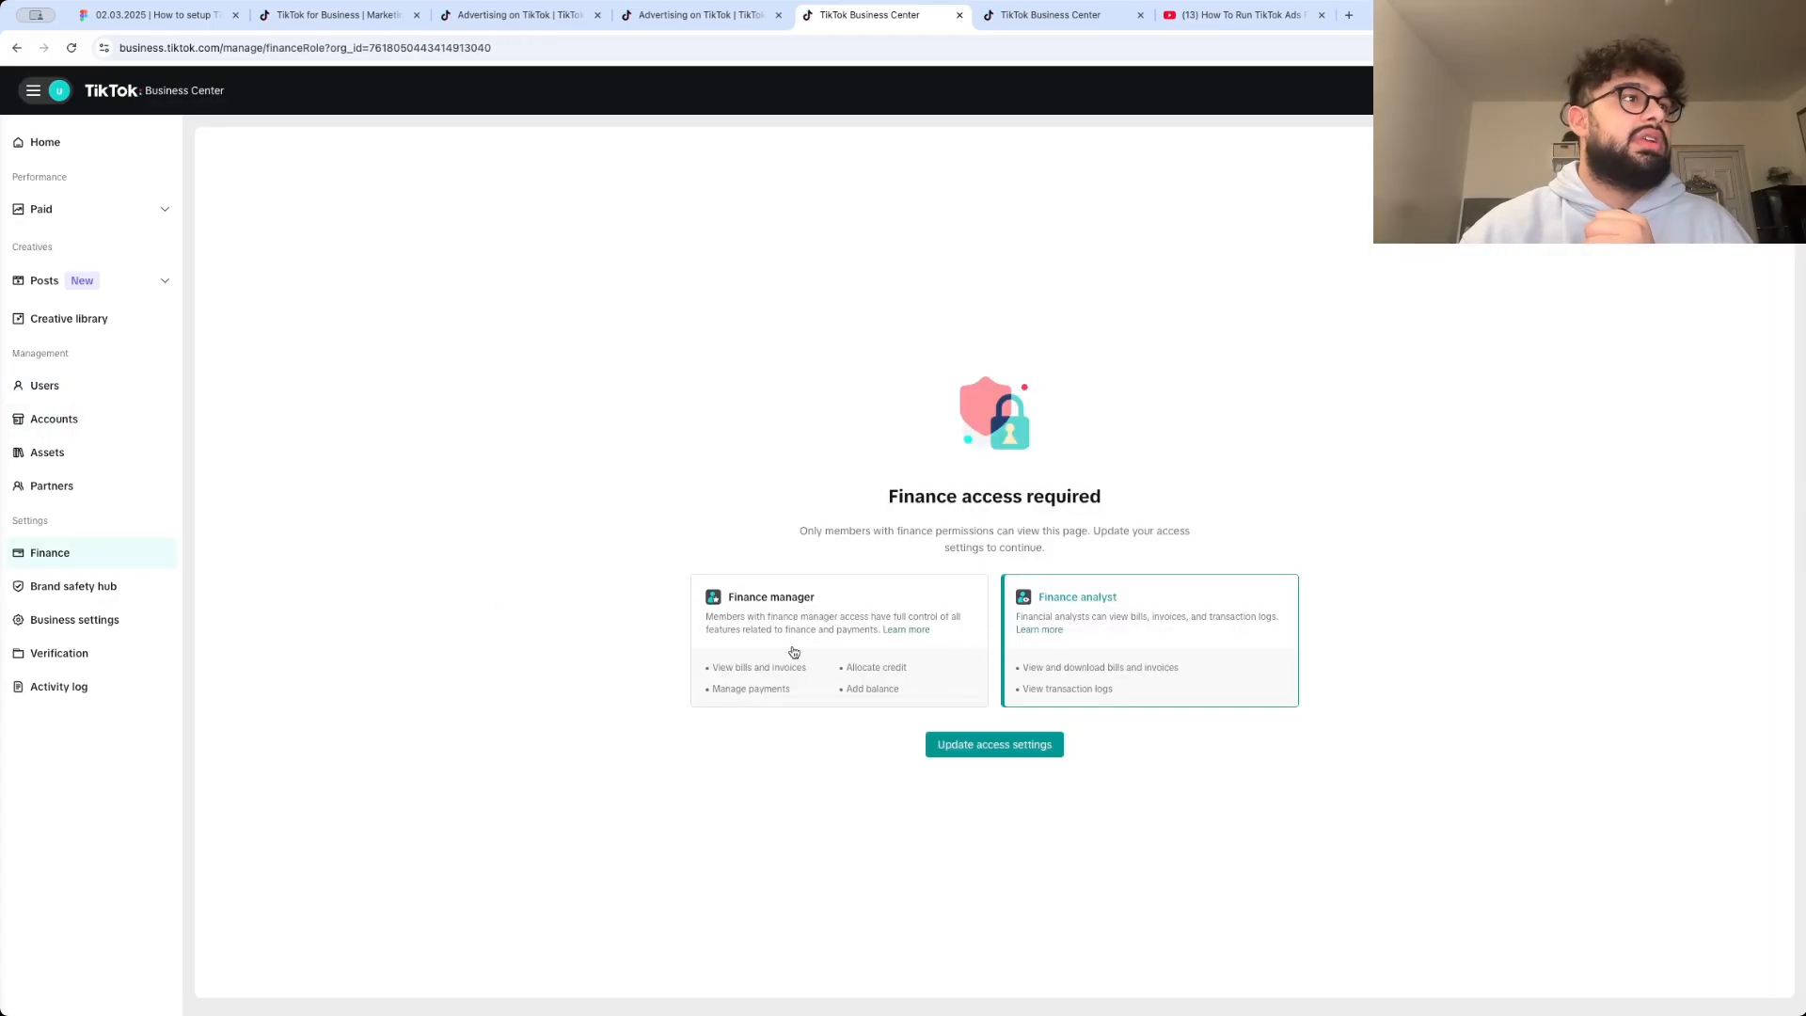
click(1033, 752)
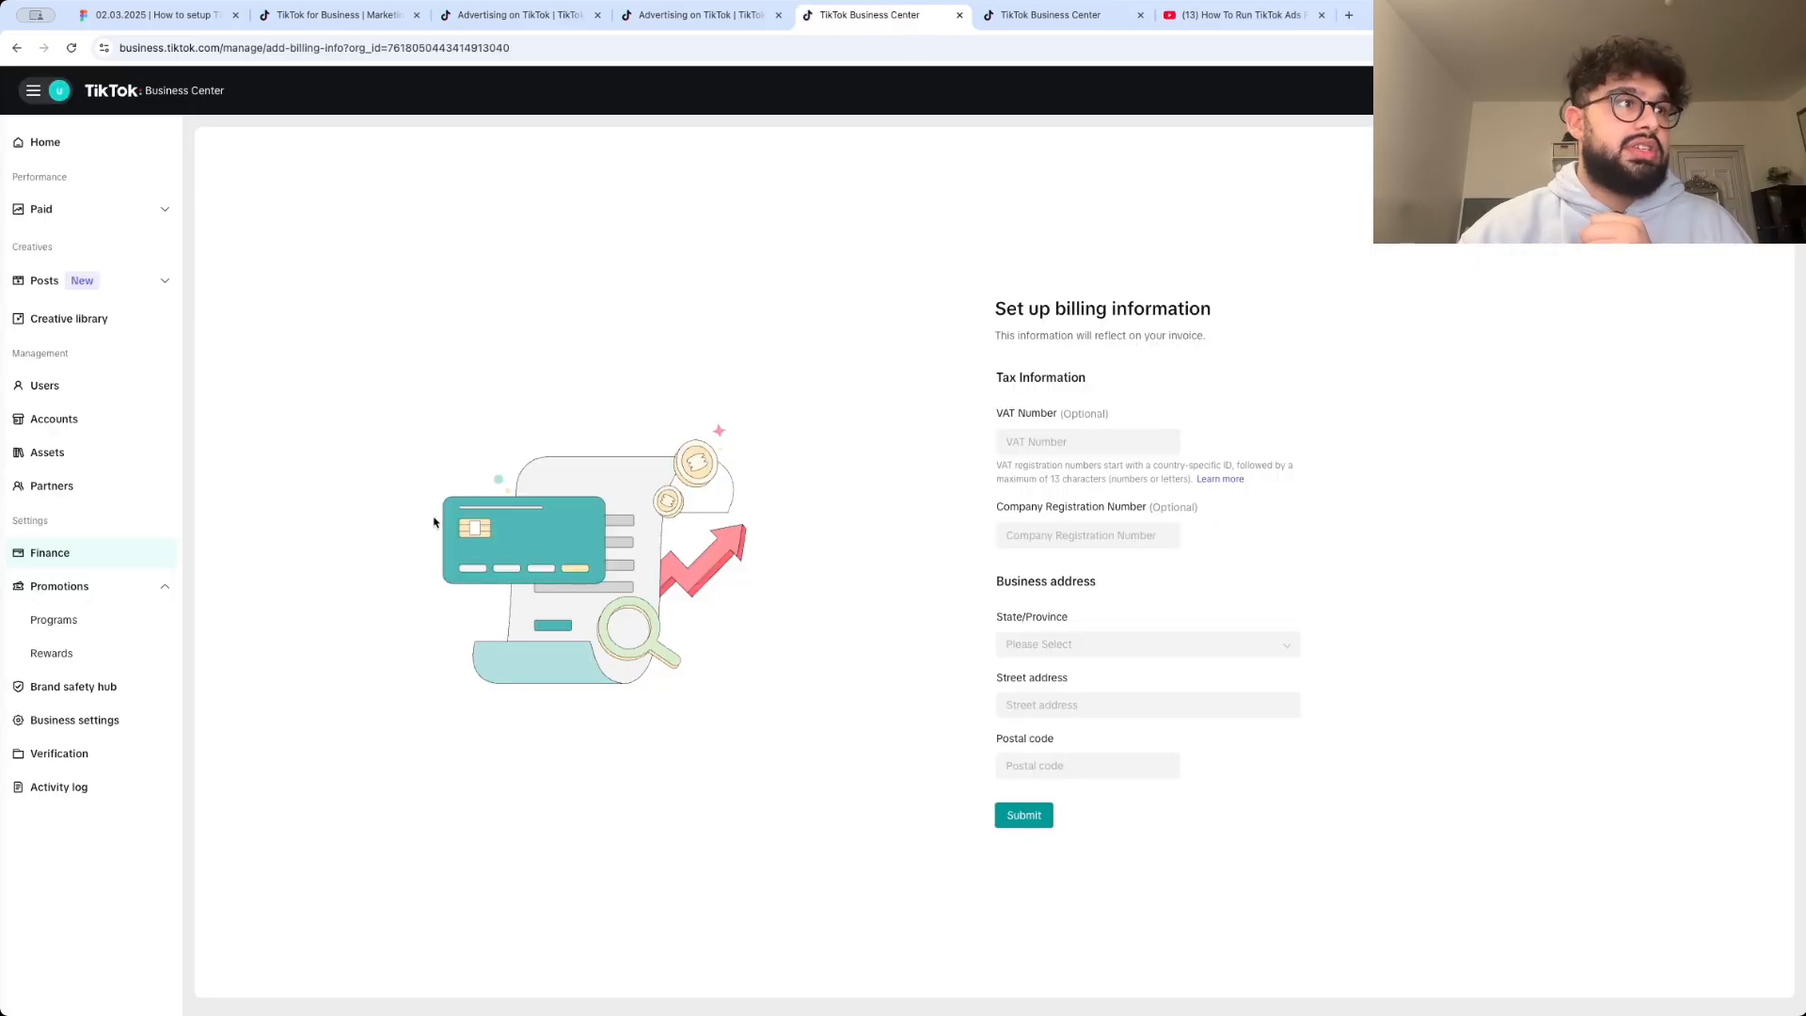
- Open the business verification form, examine its required business information and documents, and close it
click(75, 720)
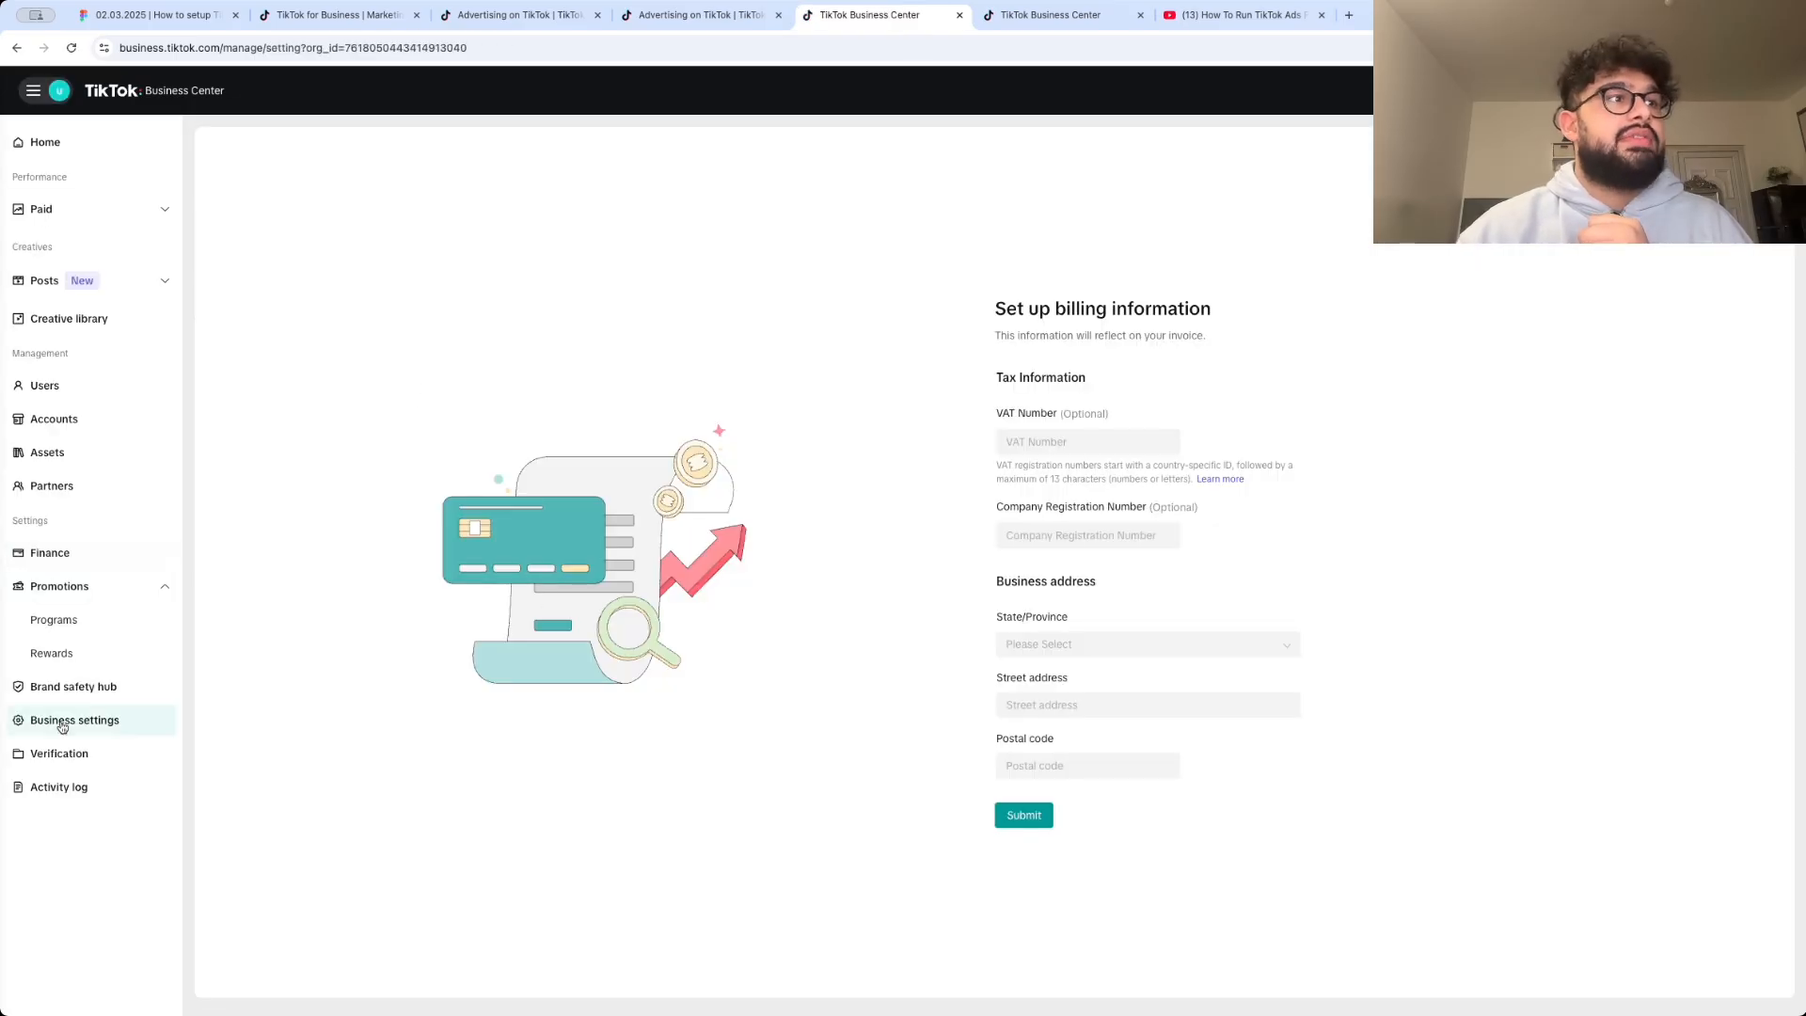
click(75, 753)
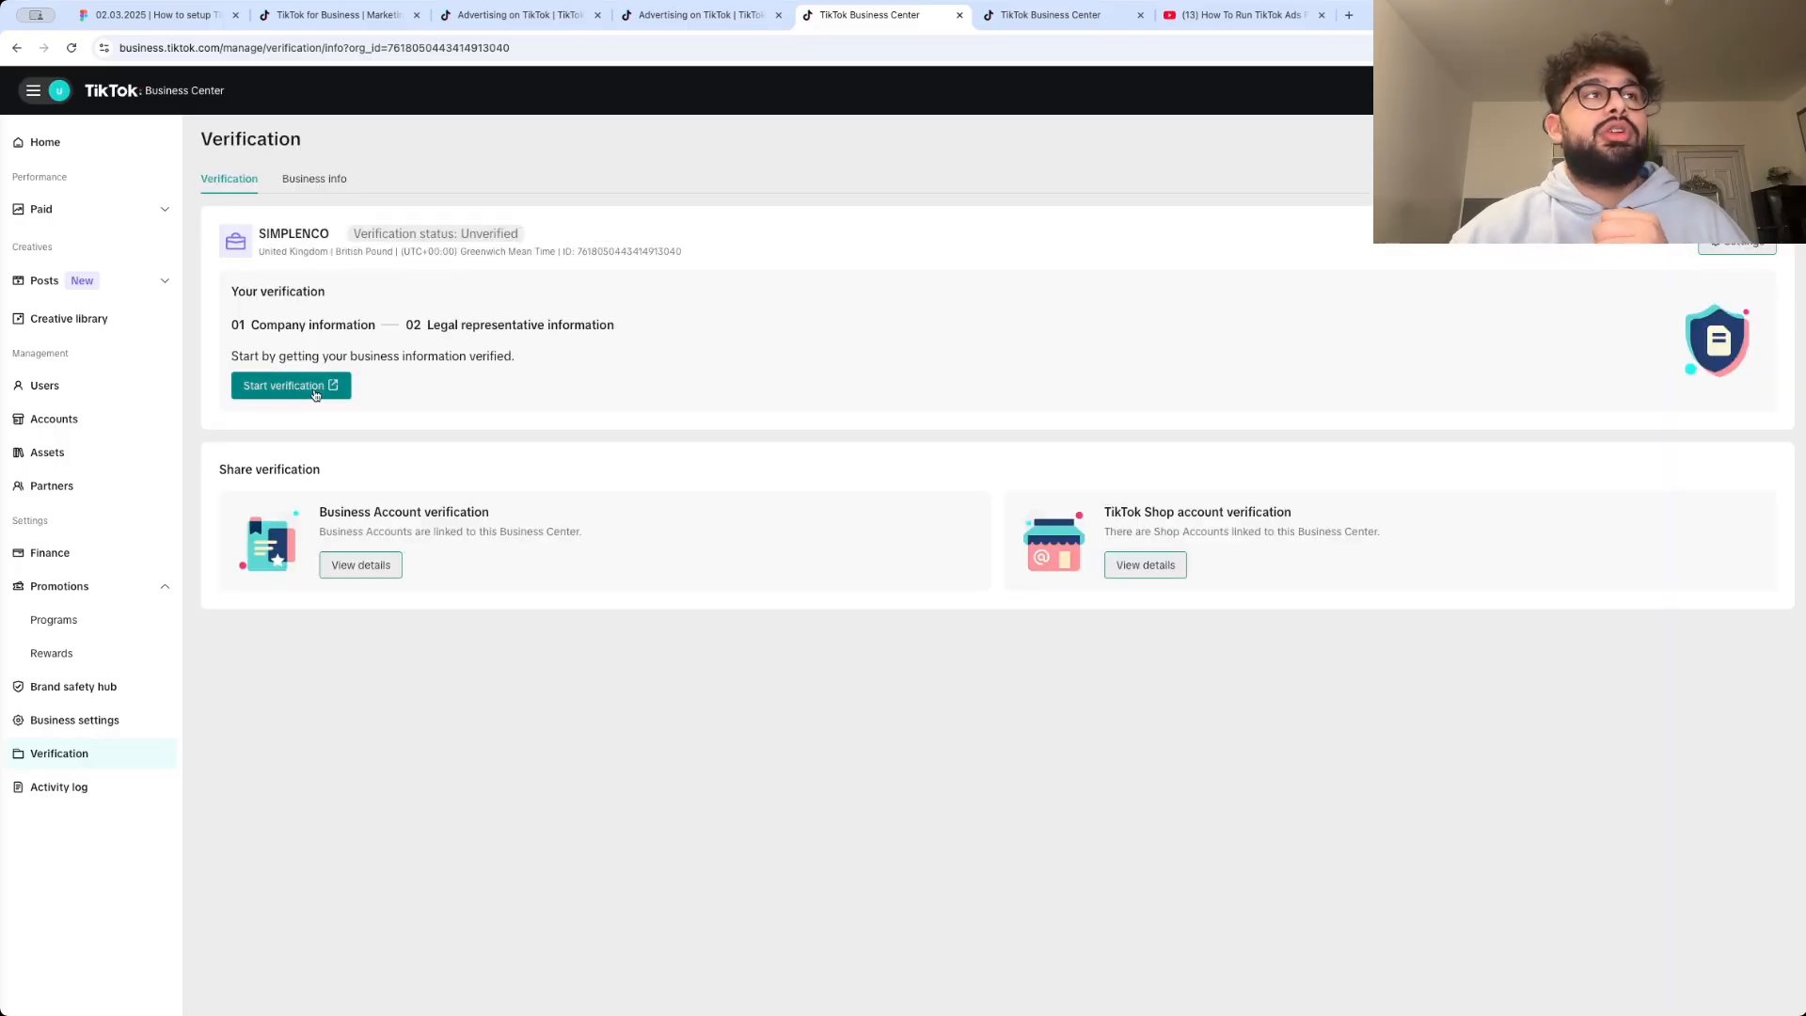
click(316, 394)
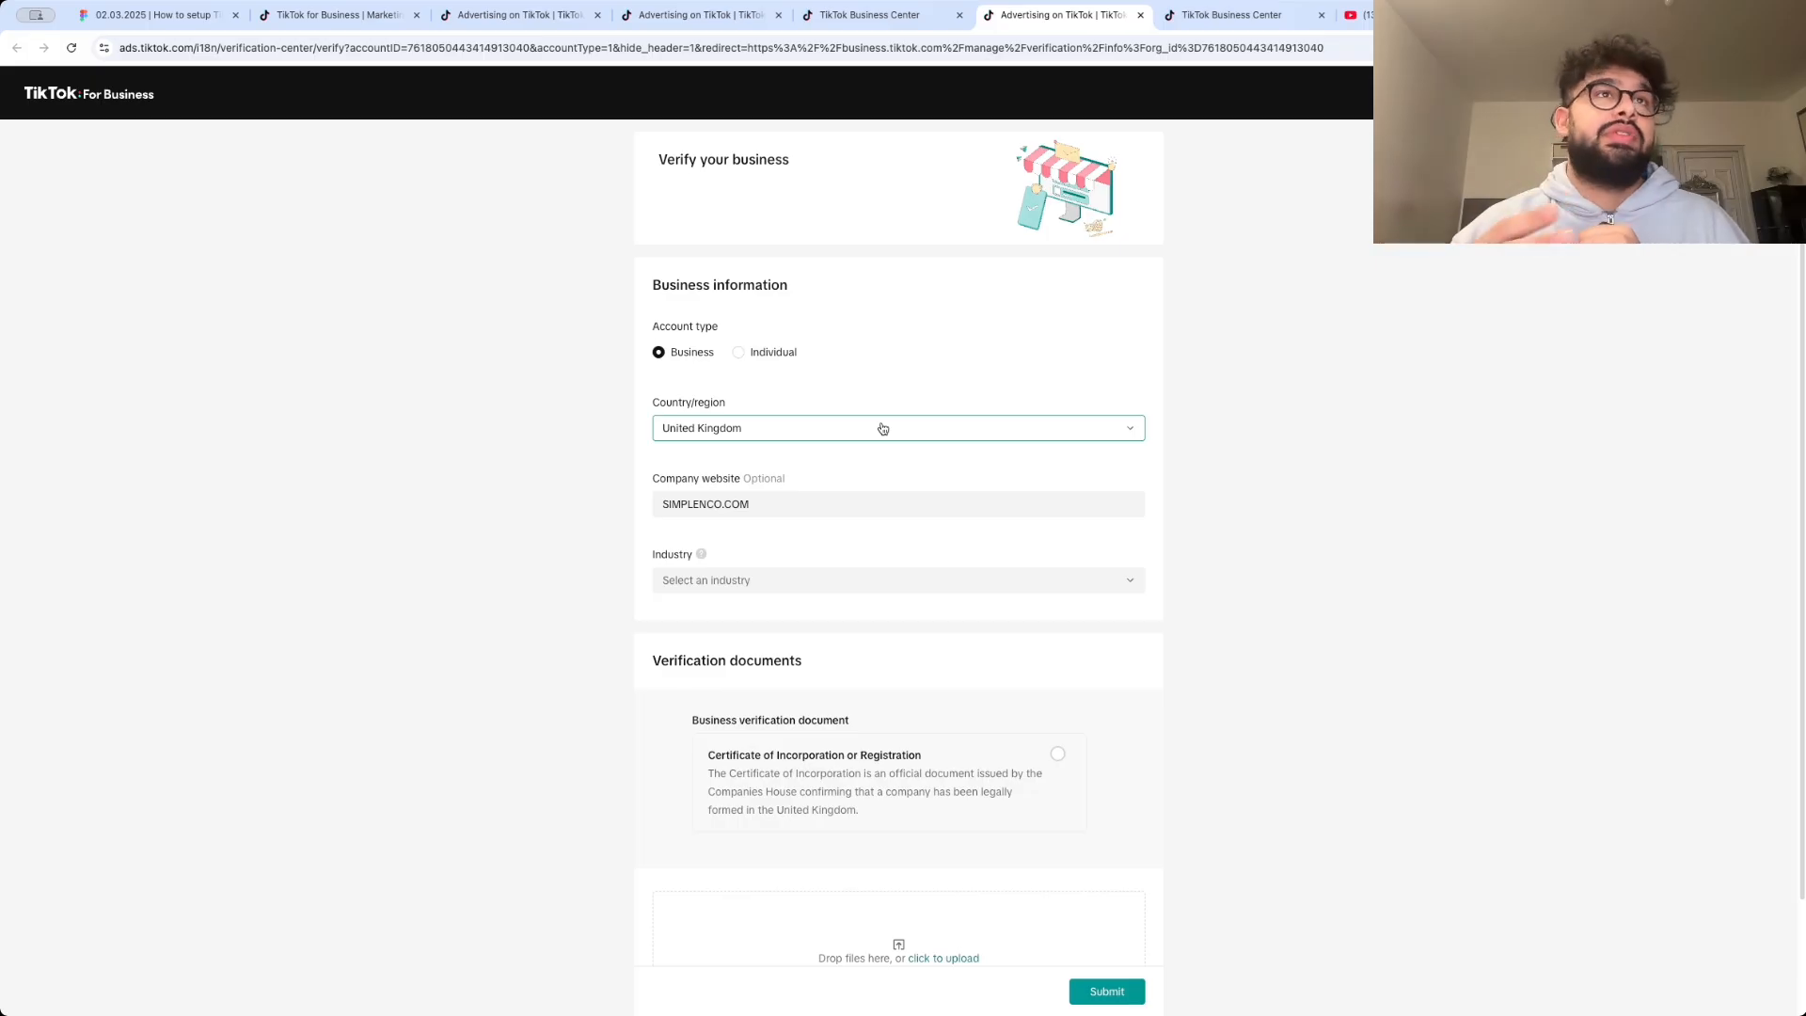
scroll(882, 428, down, 2)
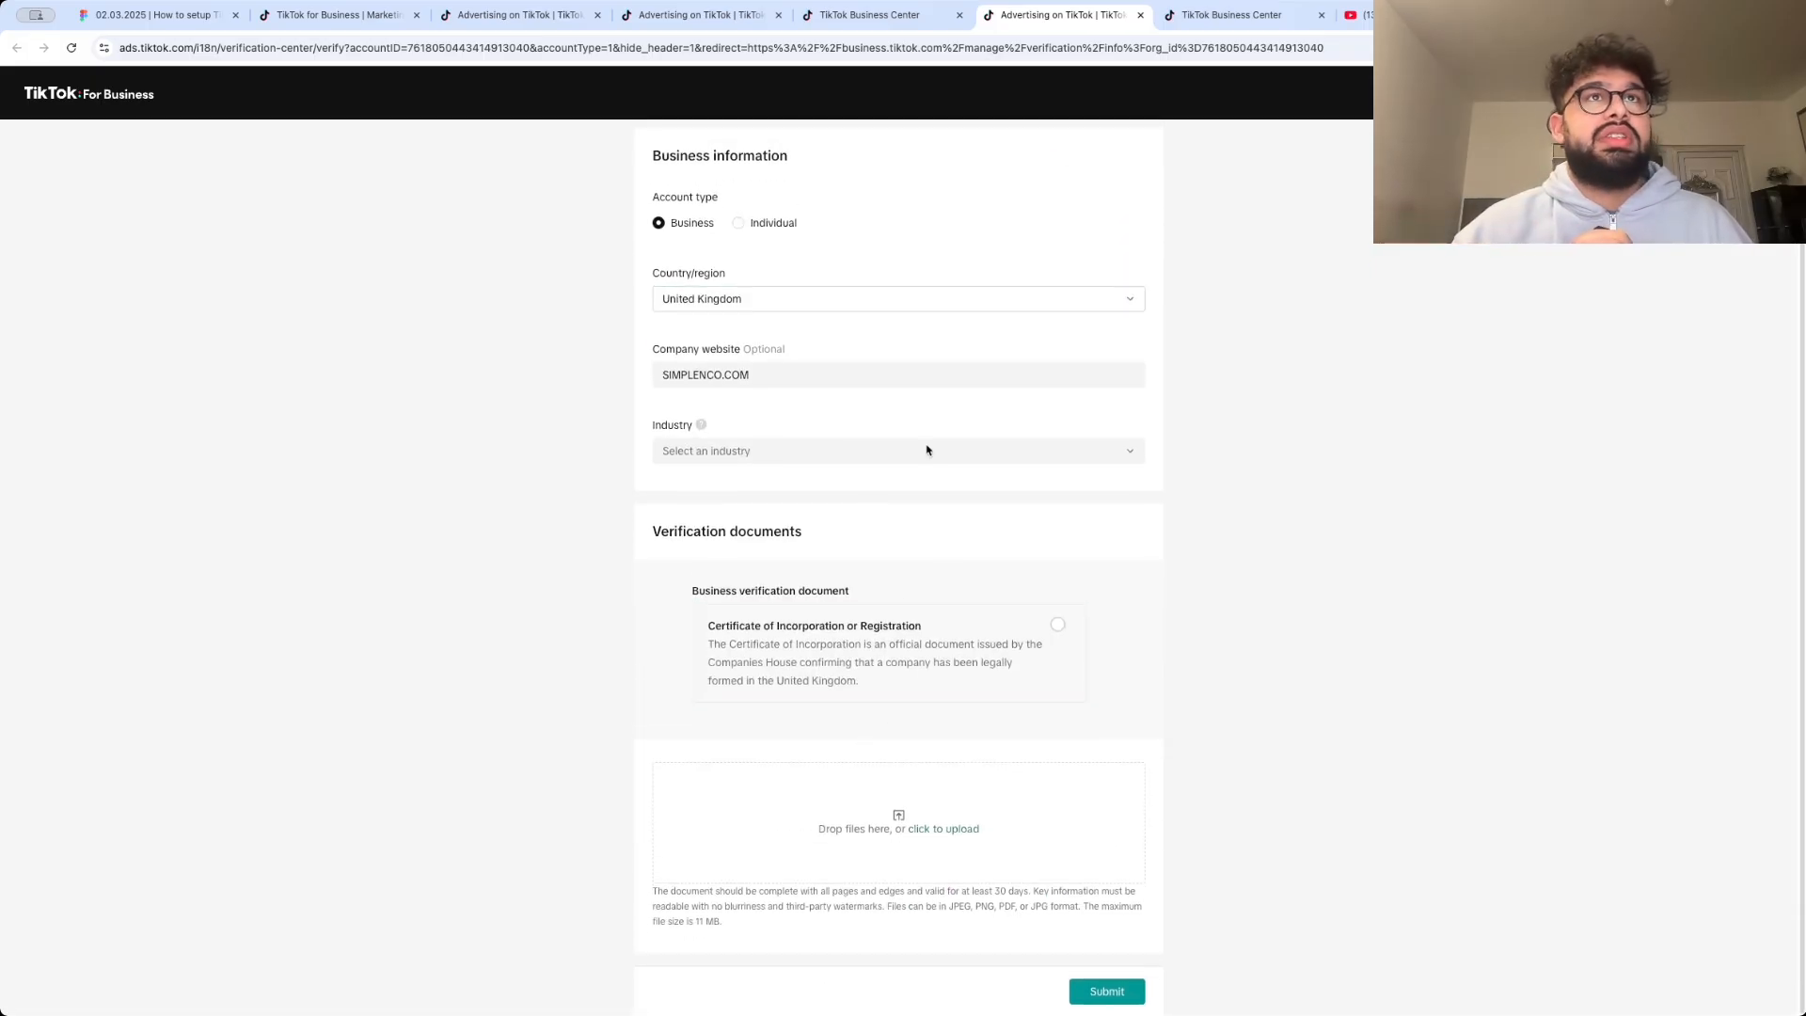
click(1141, 16)
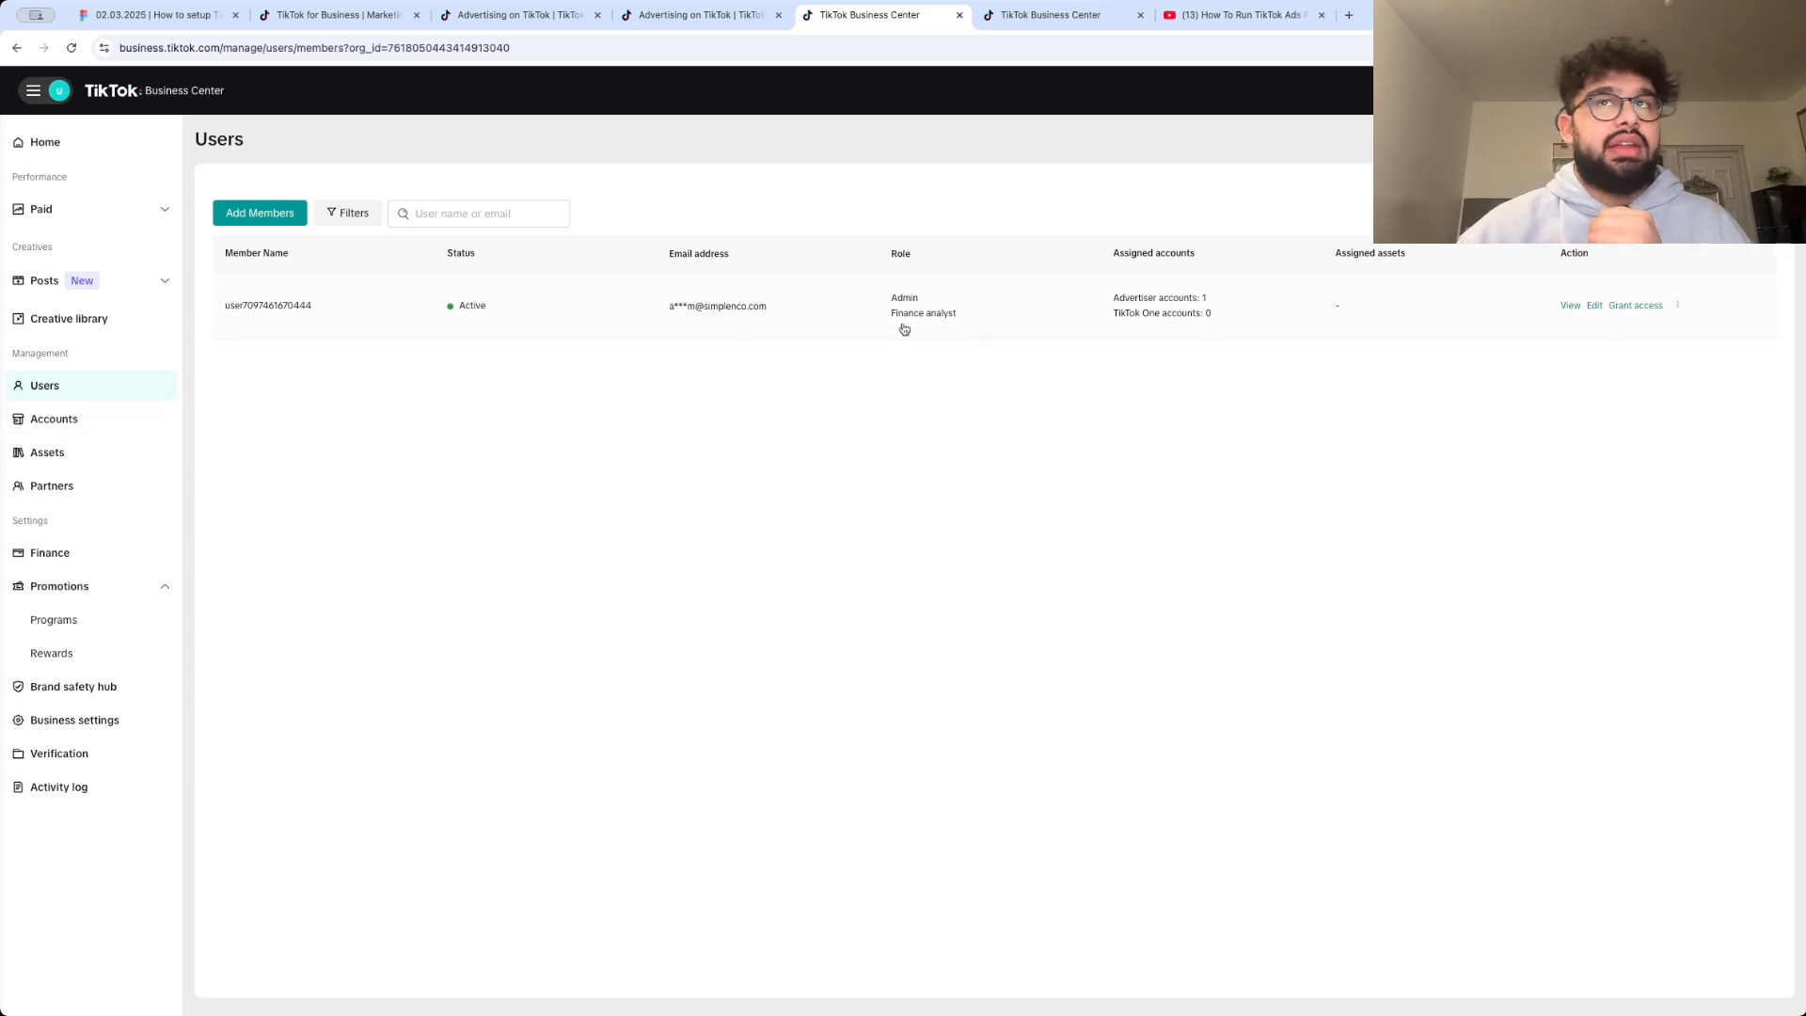
- Open the existing member's access settings, select SIMPLENCO, review the TikTok account, creative partner and shop permissions, and close without saving
click(1636, 306)
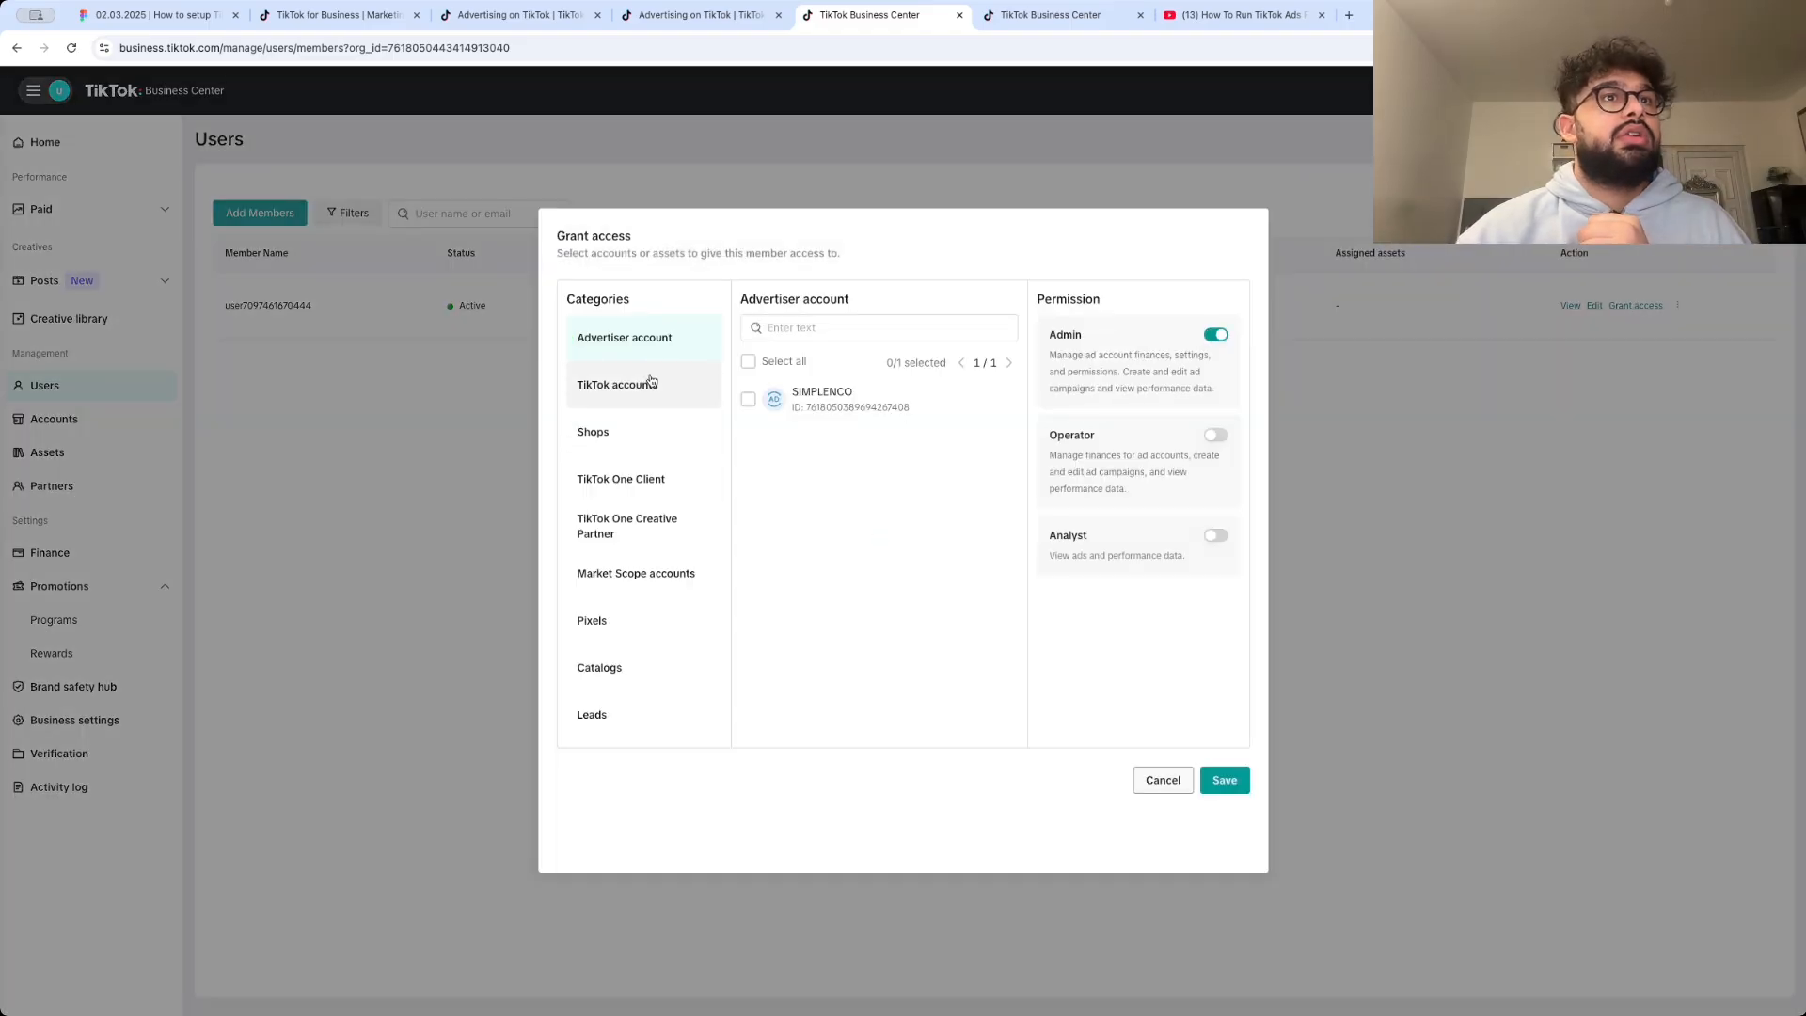
click(802, 396)
click(617, 385)
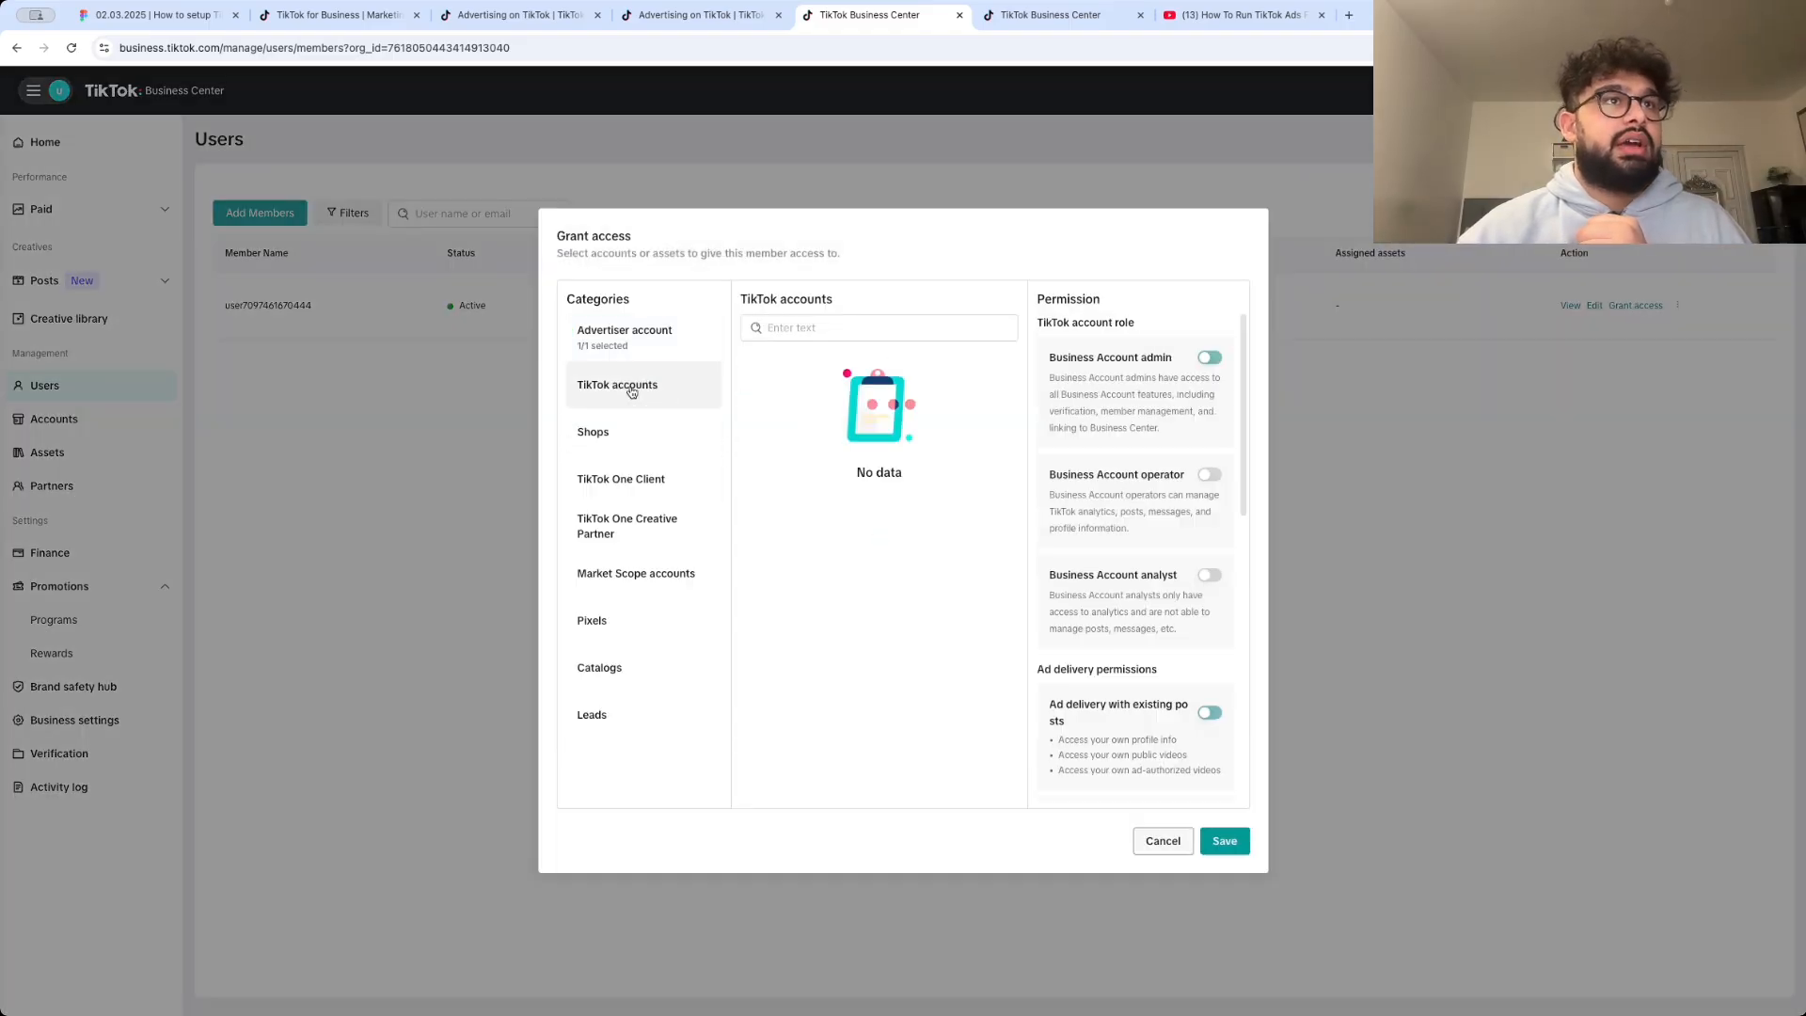
click(594, 432)
click(635, 525)
click(629, 431)
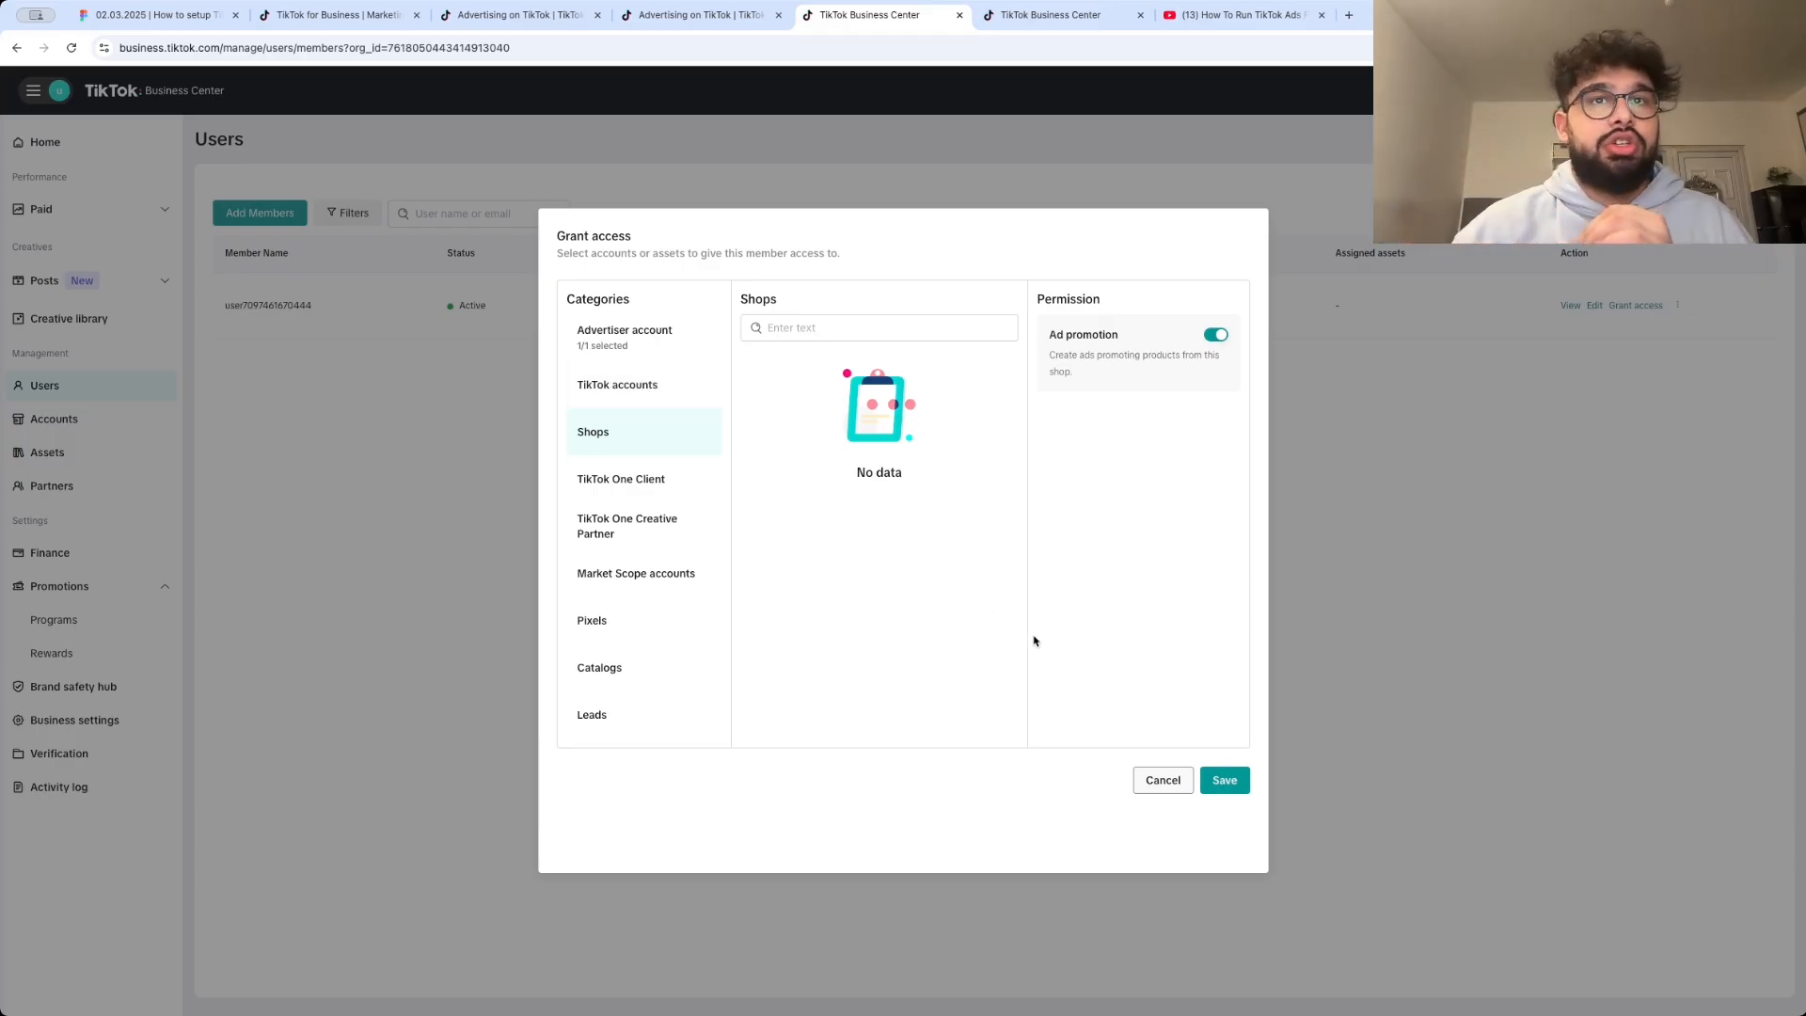
click(1182, 128)
- Open the SIMPLENCO advertiser account in Ads Manager and view its Campaigns page
click(68, 421)
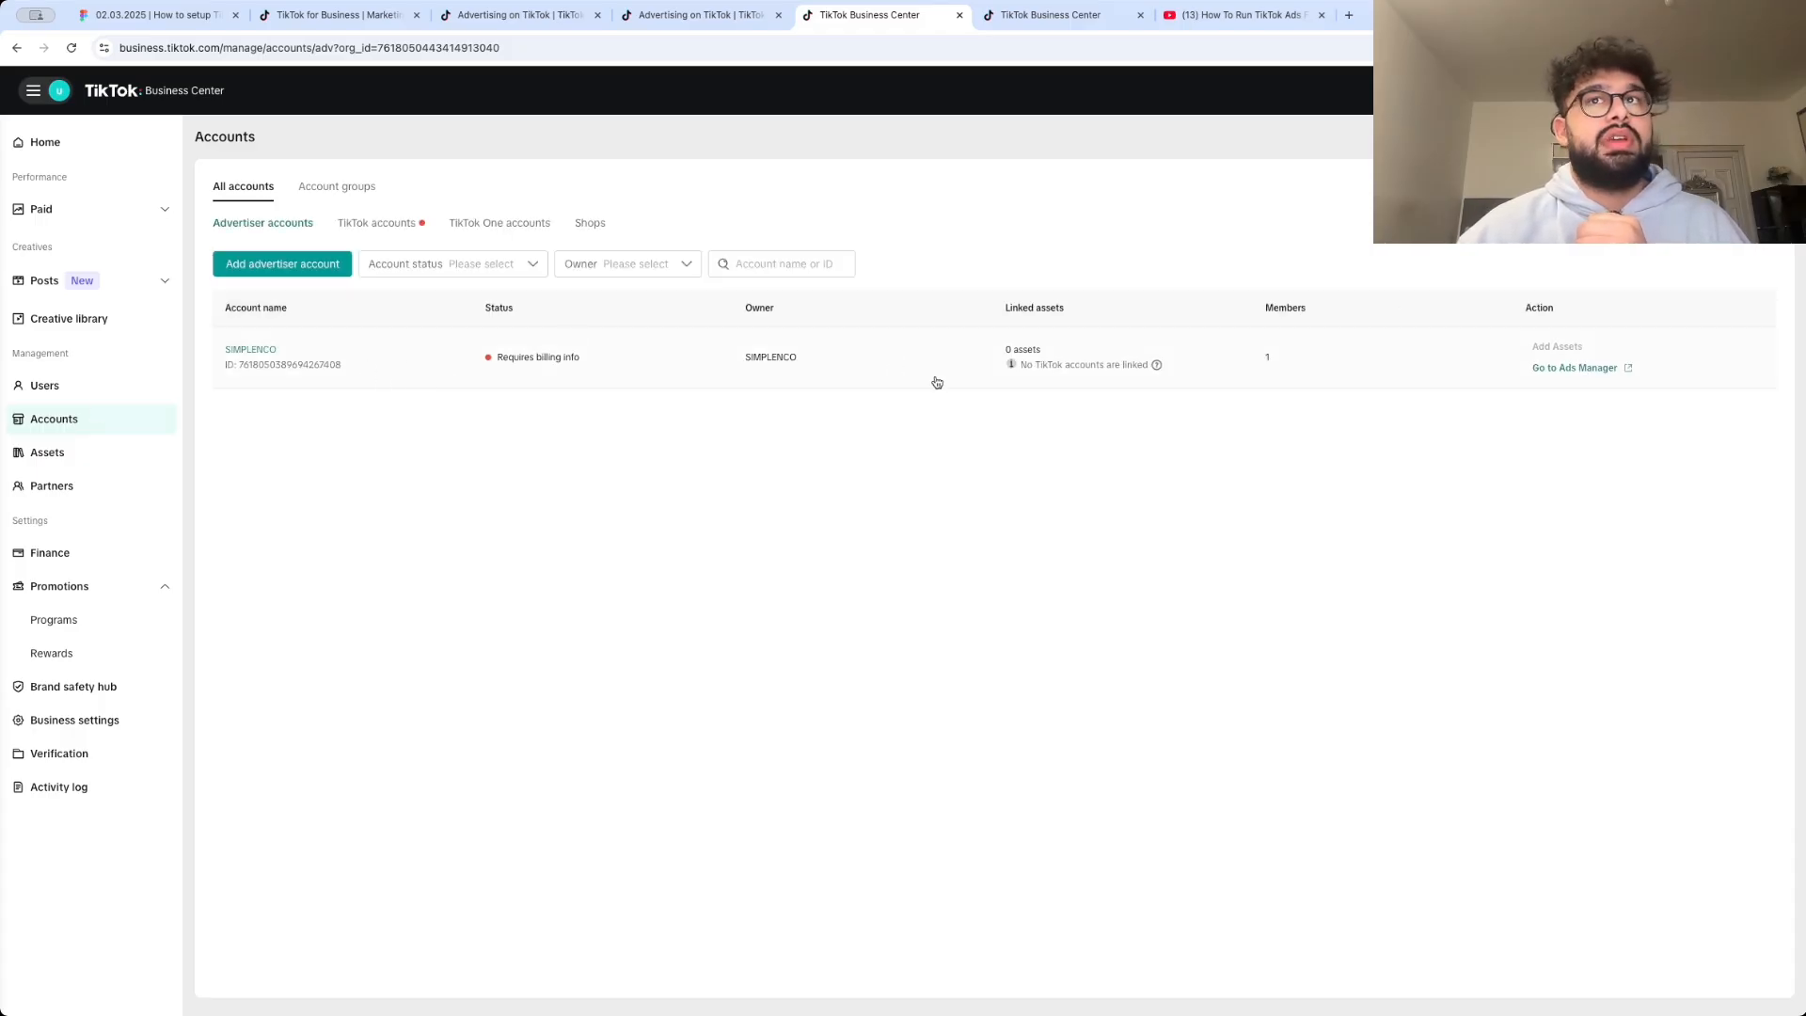
click(1576, 368)
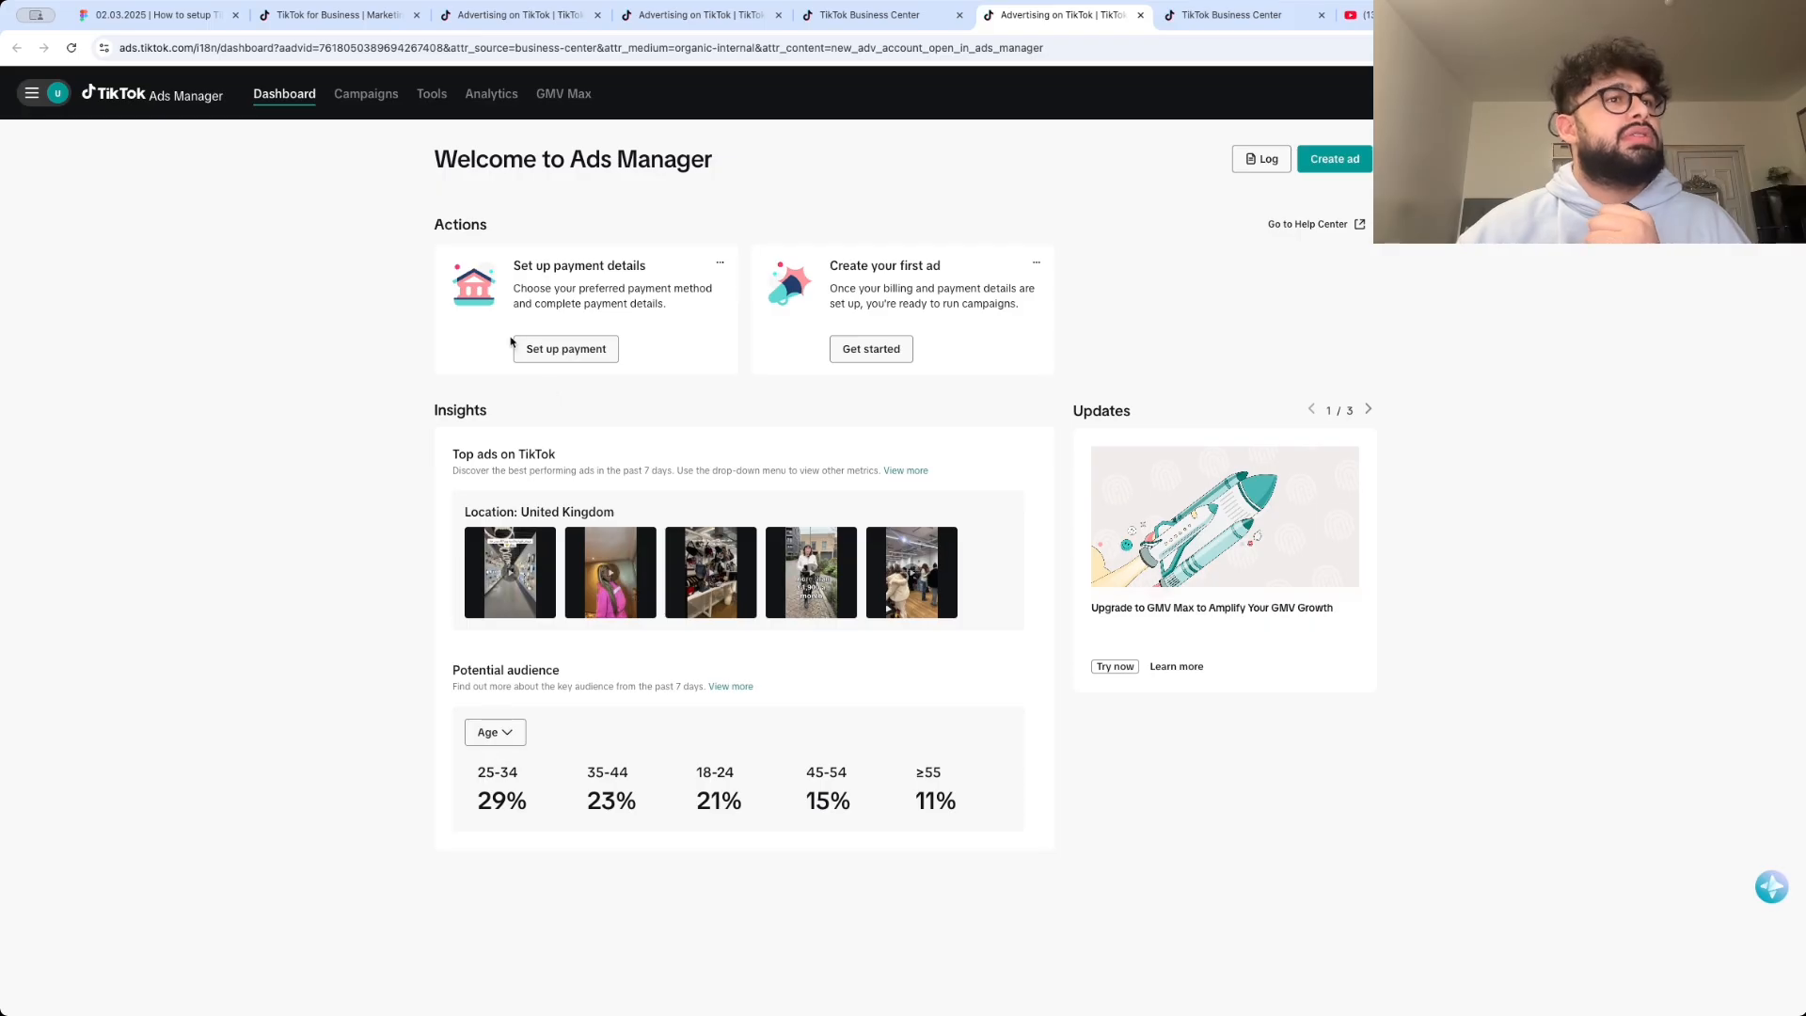
click(369, 94)
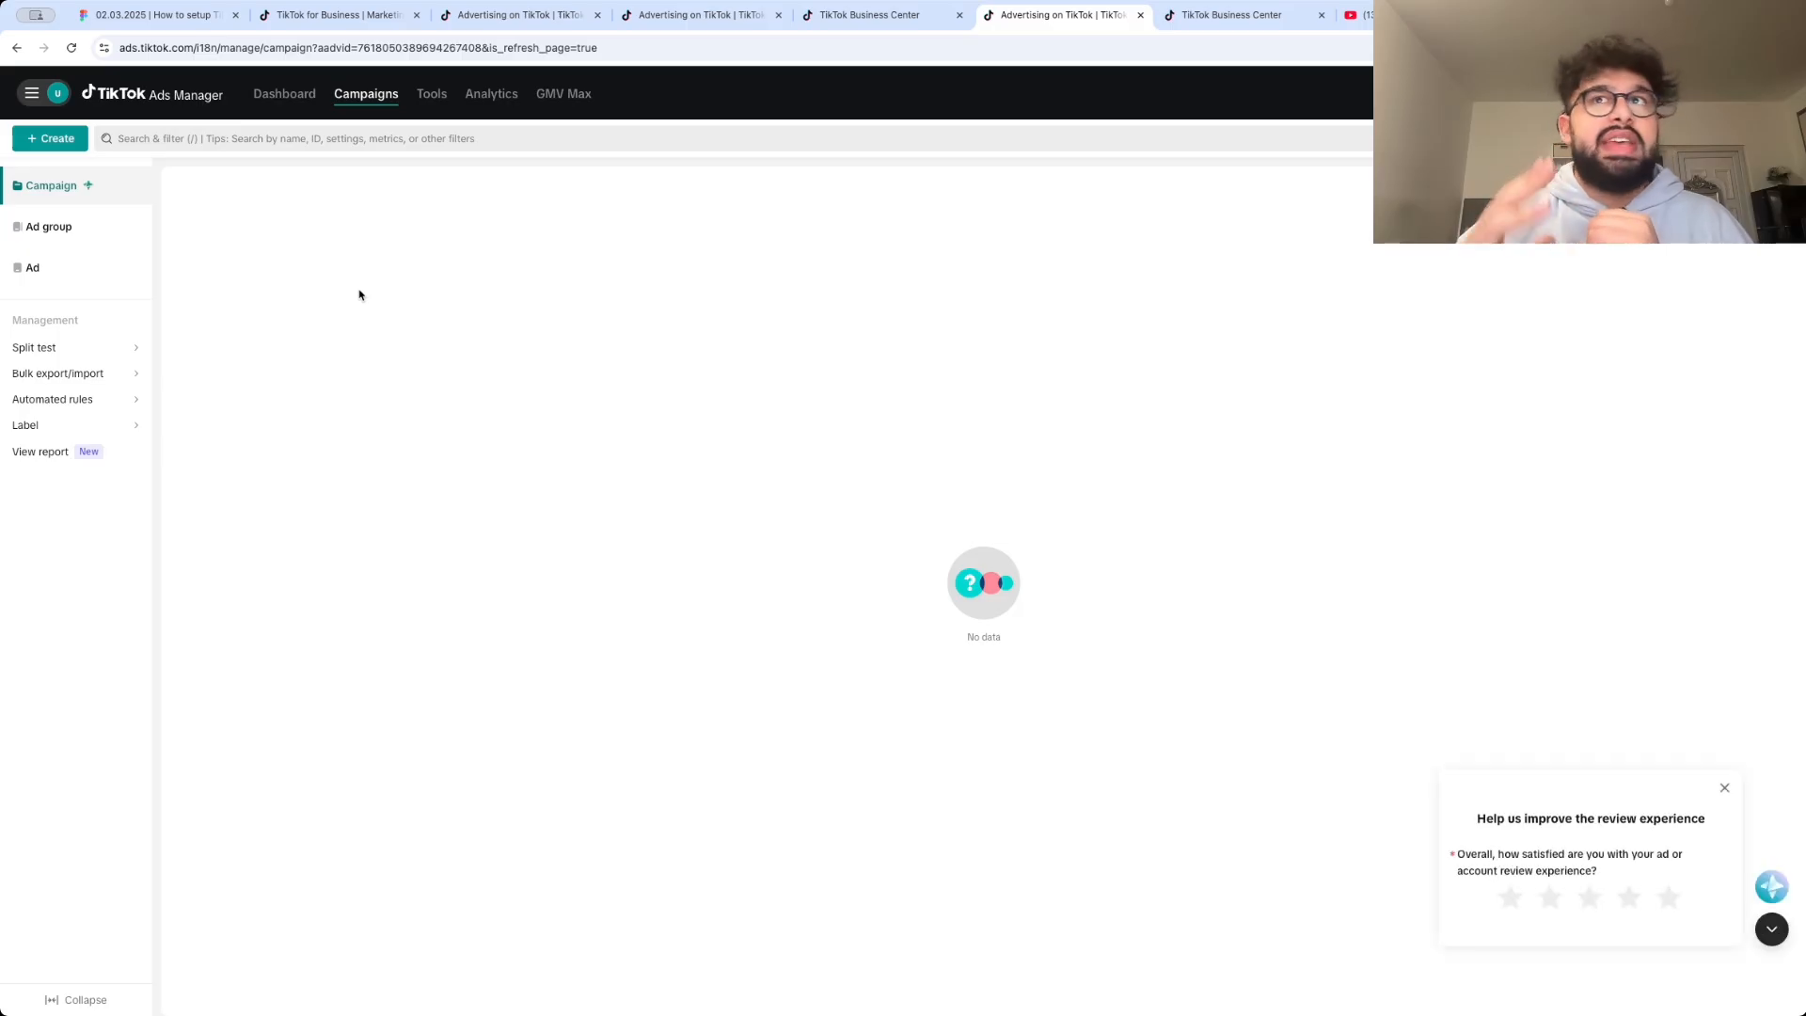
- Examine the custom audience types in Audience Manager without creating one, and open Comments Manager
mouse_move(435, 103)
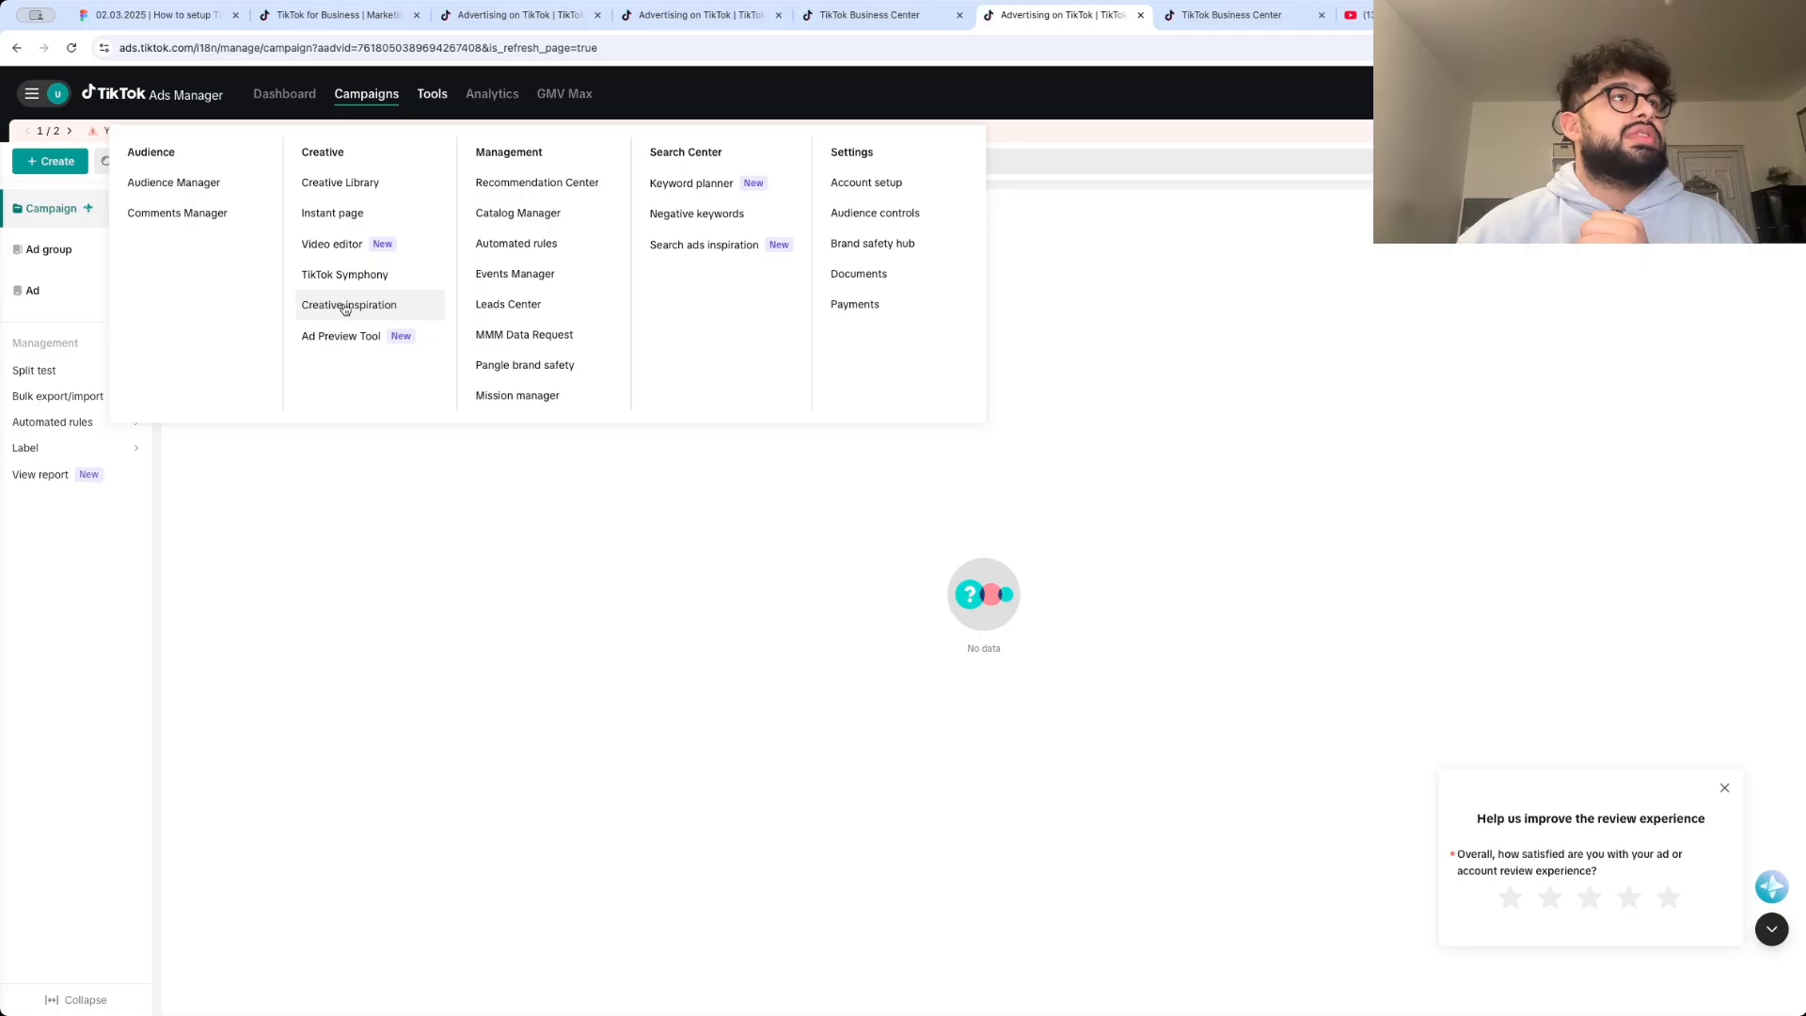
click(219, 184)
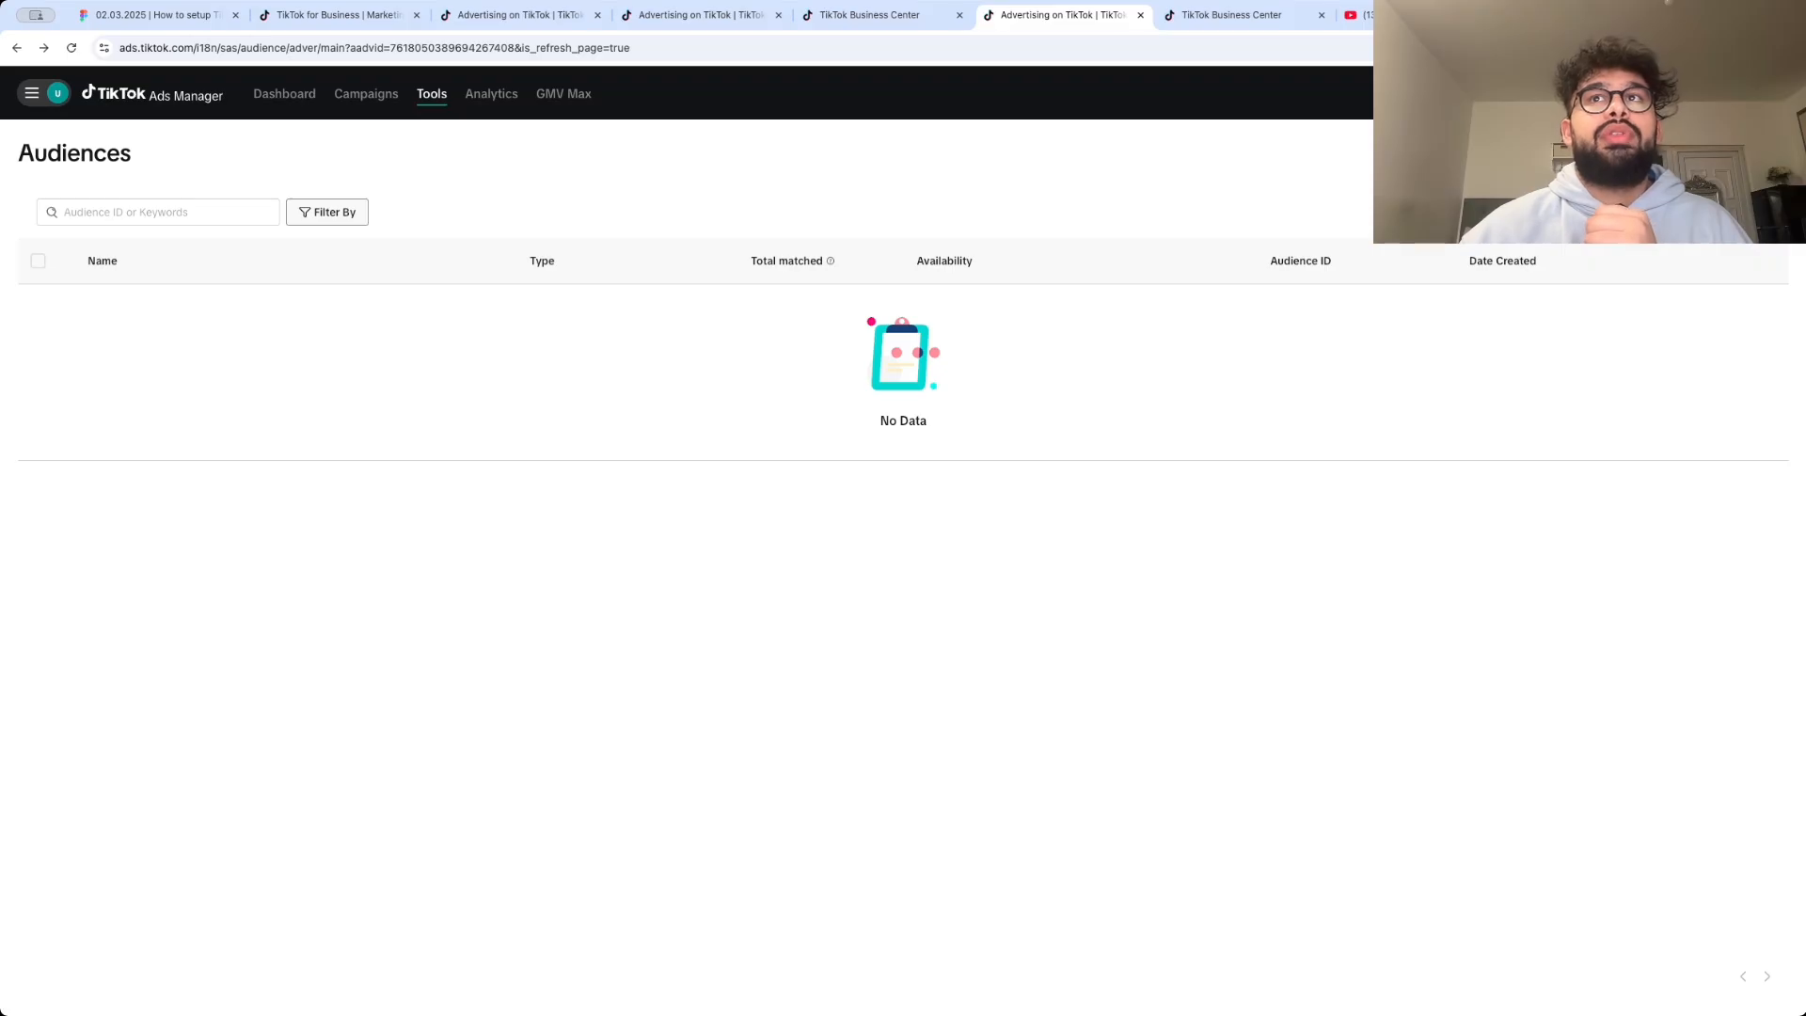
click(1693, 193)
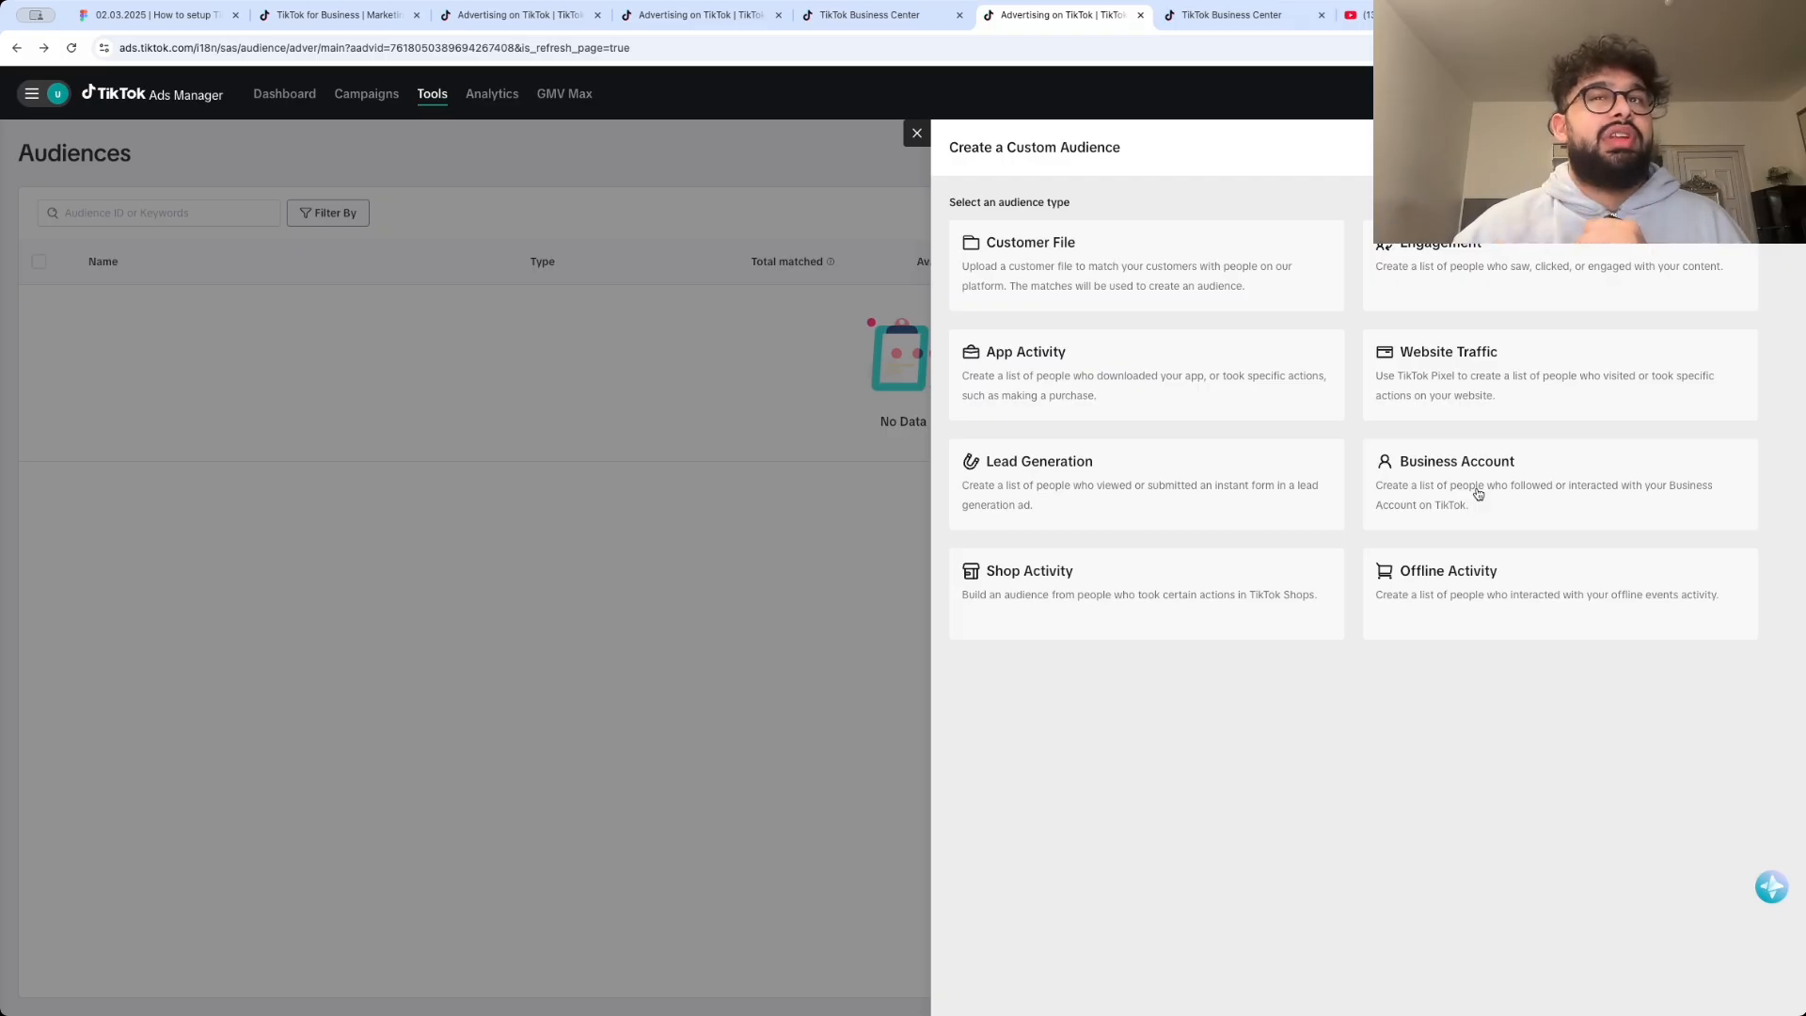
click(918, 133)
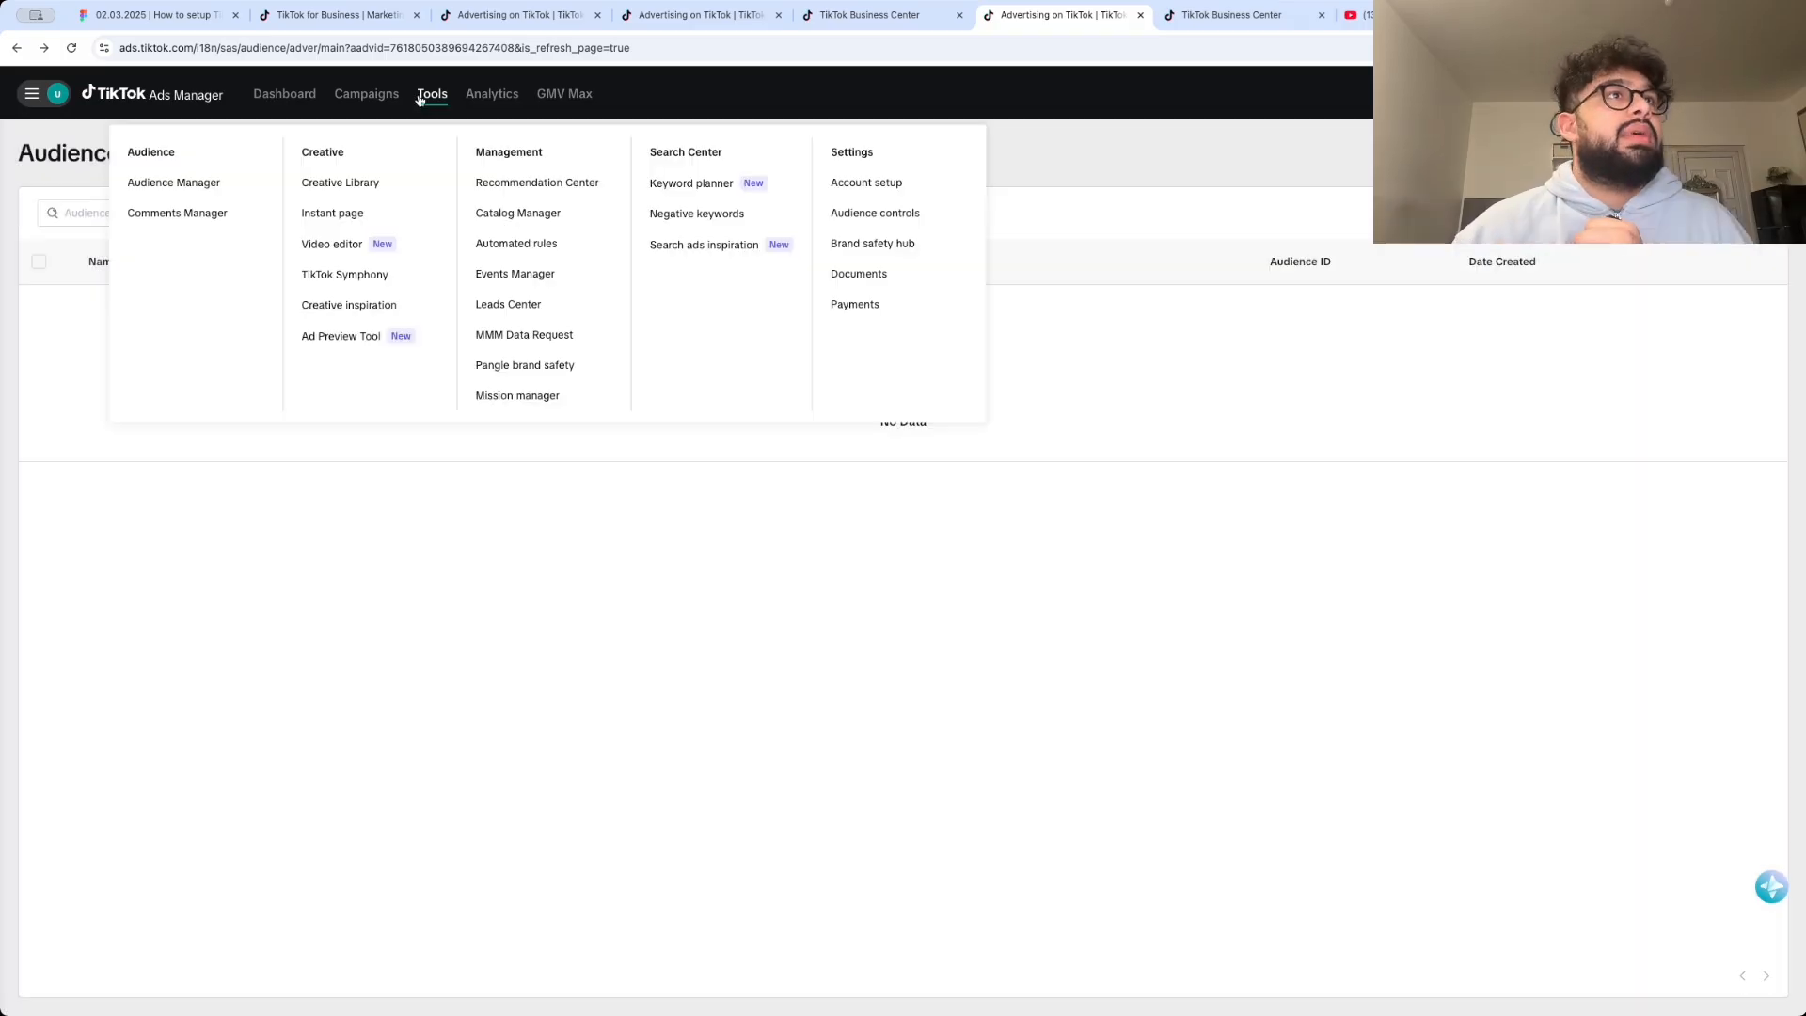
click(249, 214)
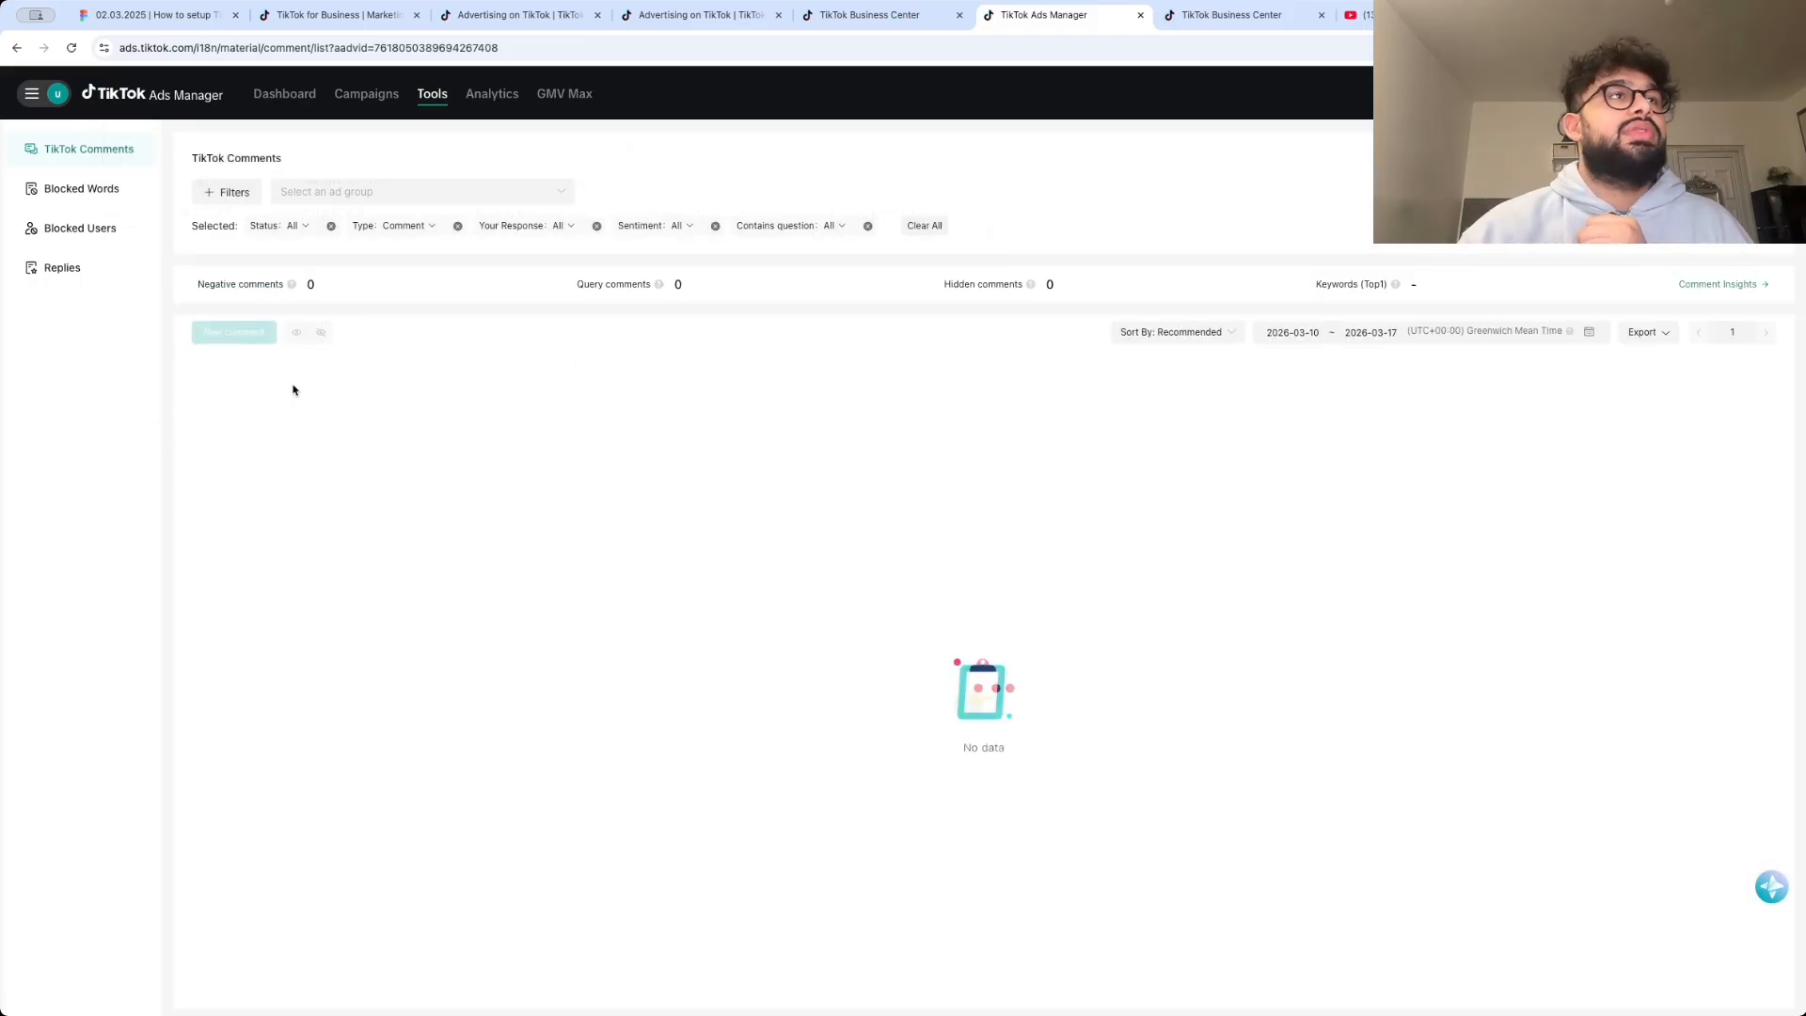
- Open Events Manager from the advertiser account's management tools in a separate browser tab and switch to it
mouse_move(425, 98)
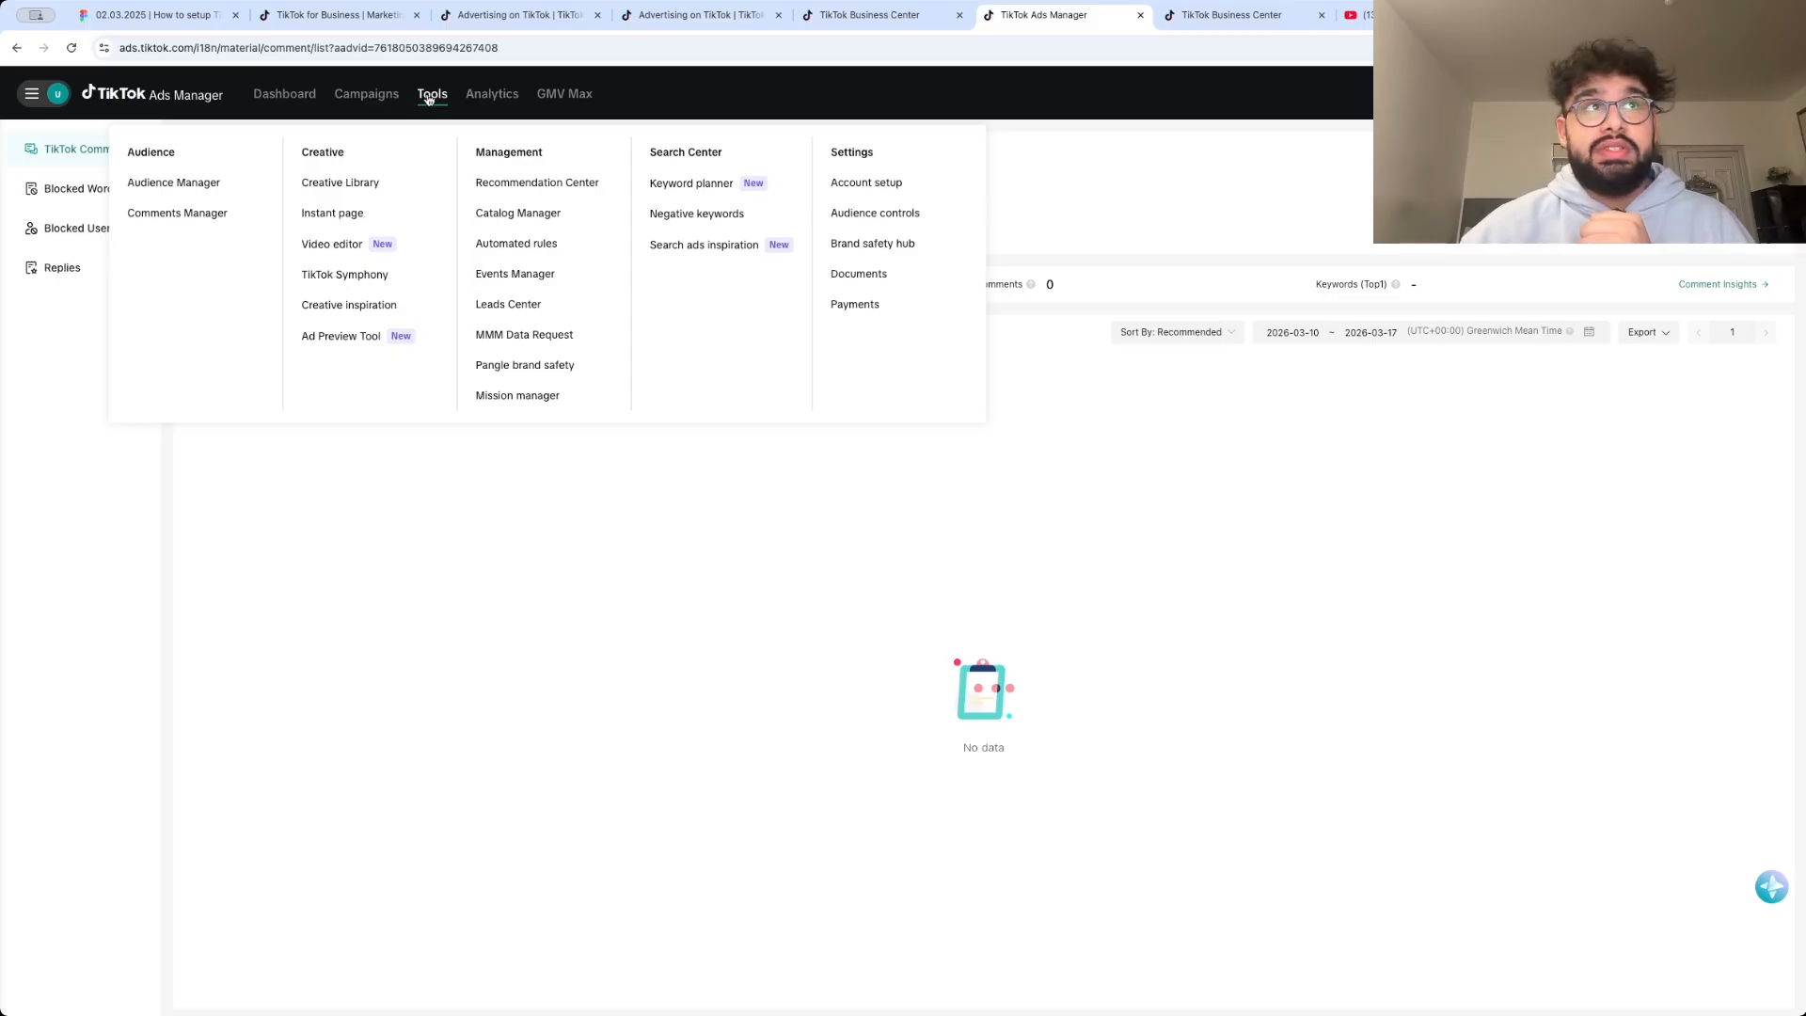
super+click(500, 275)
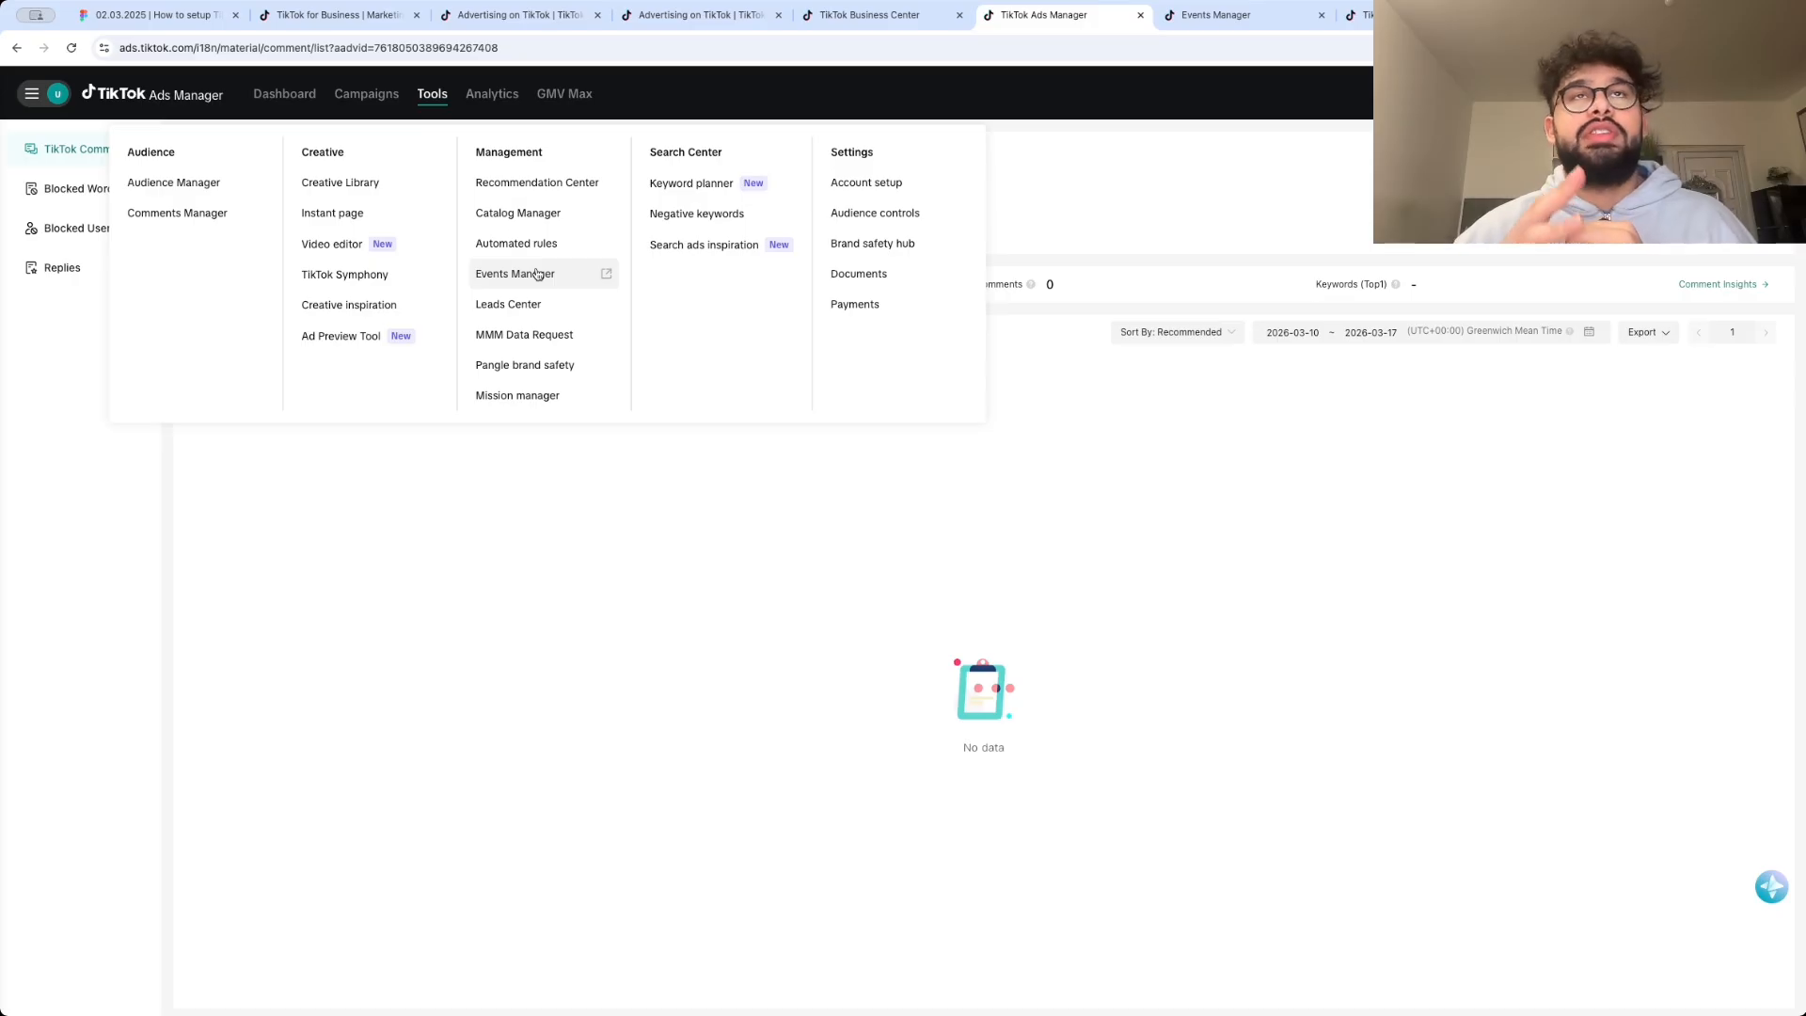
click(1213, 15)
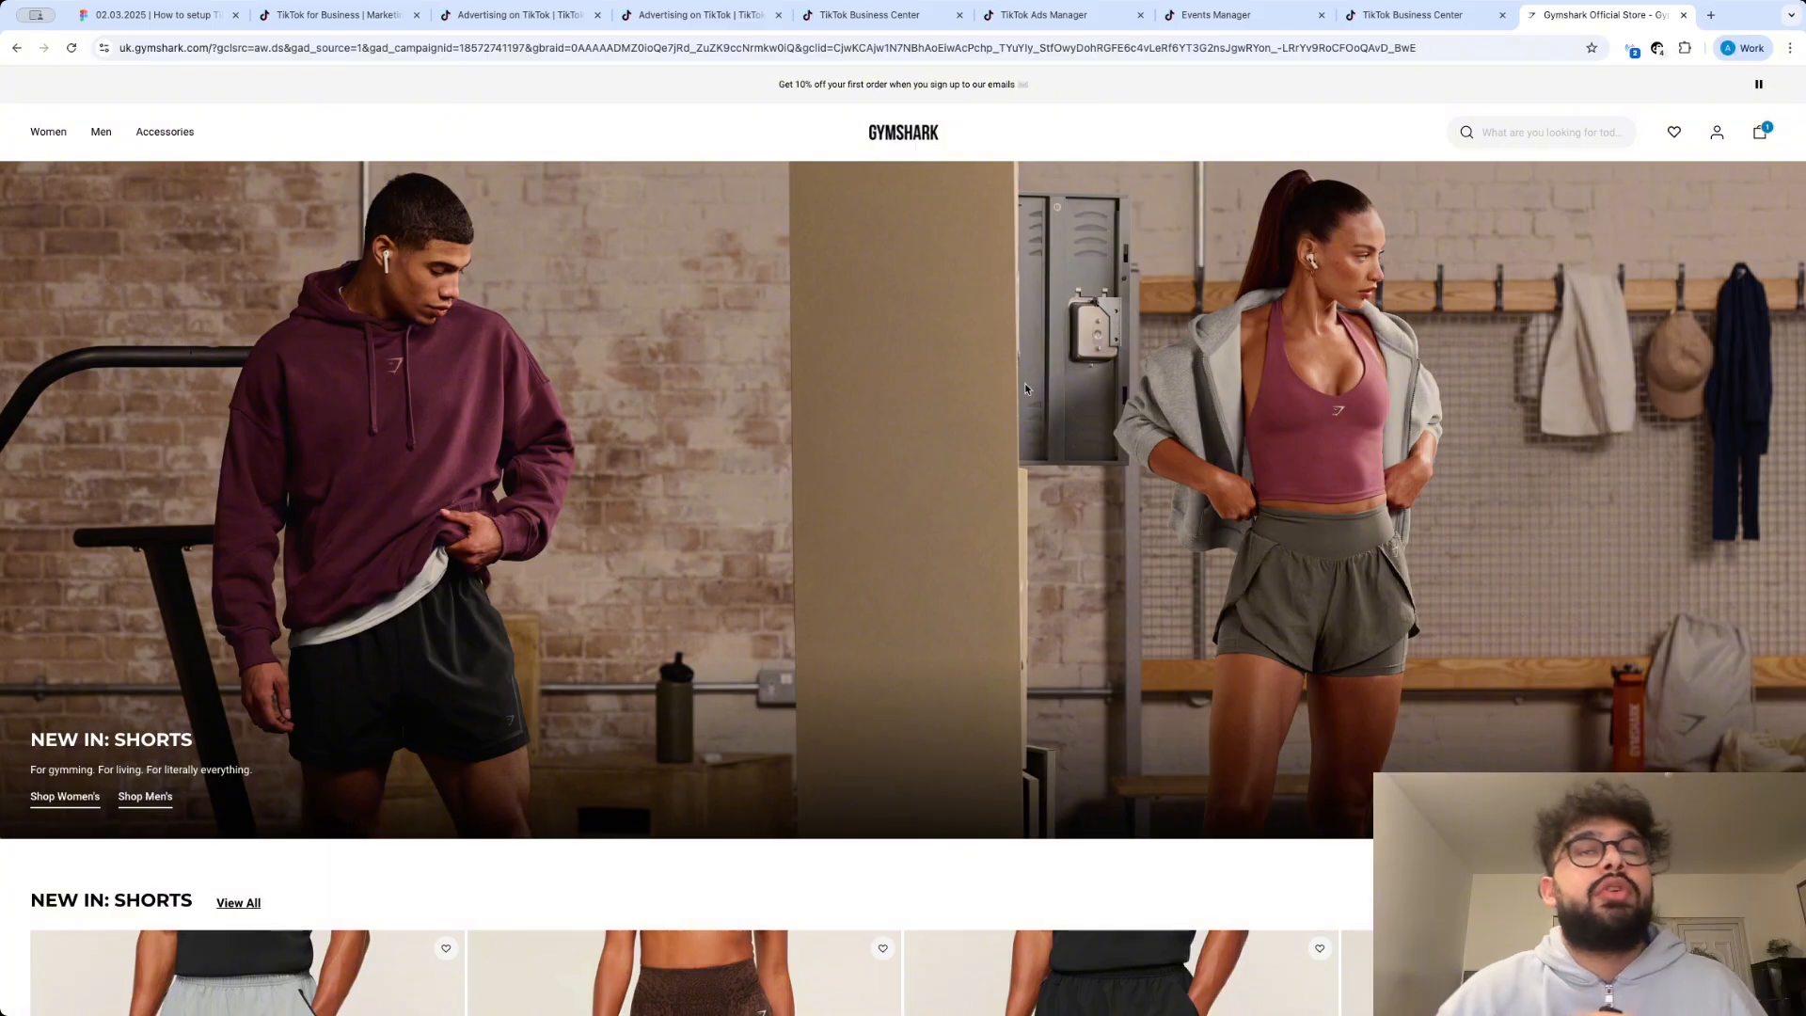
- Look over the Gymshark homepage, check its tracked pixel events with the TikTok Pixel Helper extension, and close the helper
scroll(1024, 382, down, 10)
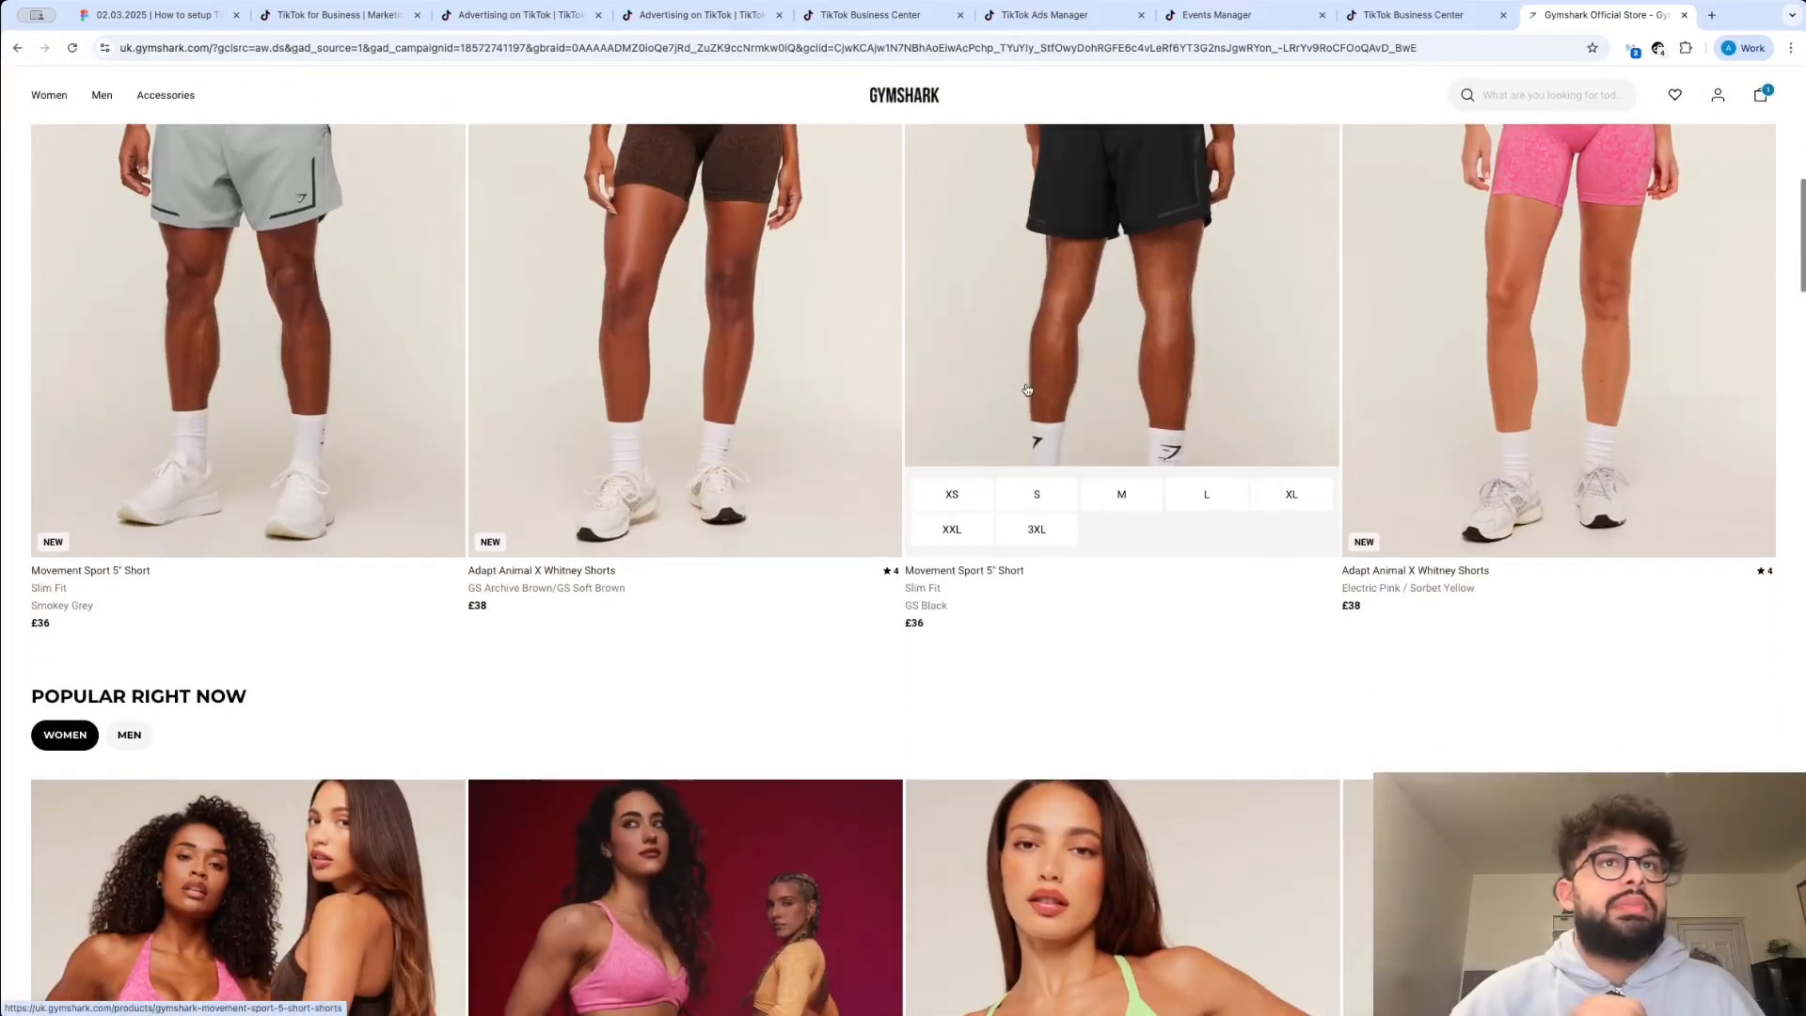
scroll(1027, 389, up, 10)
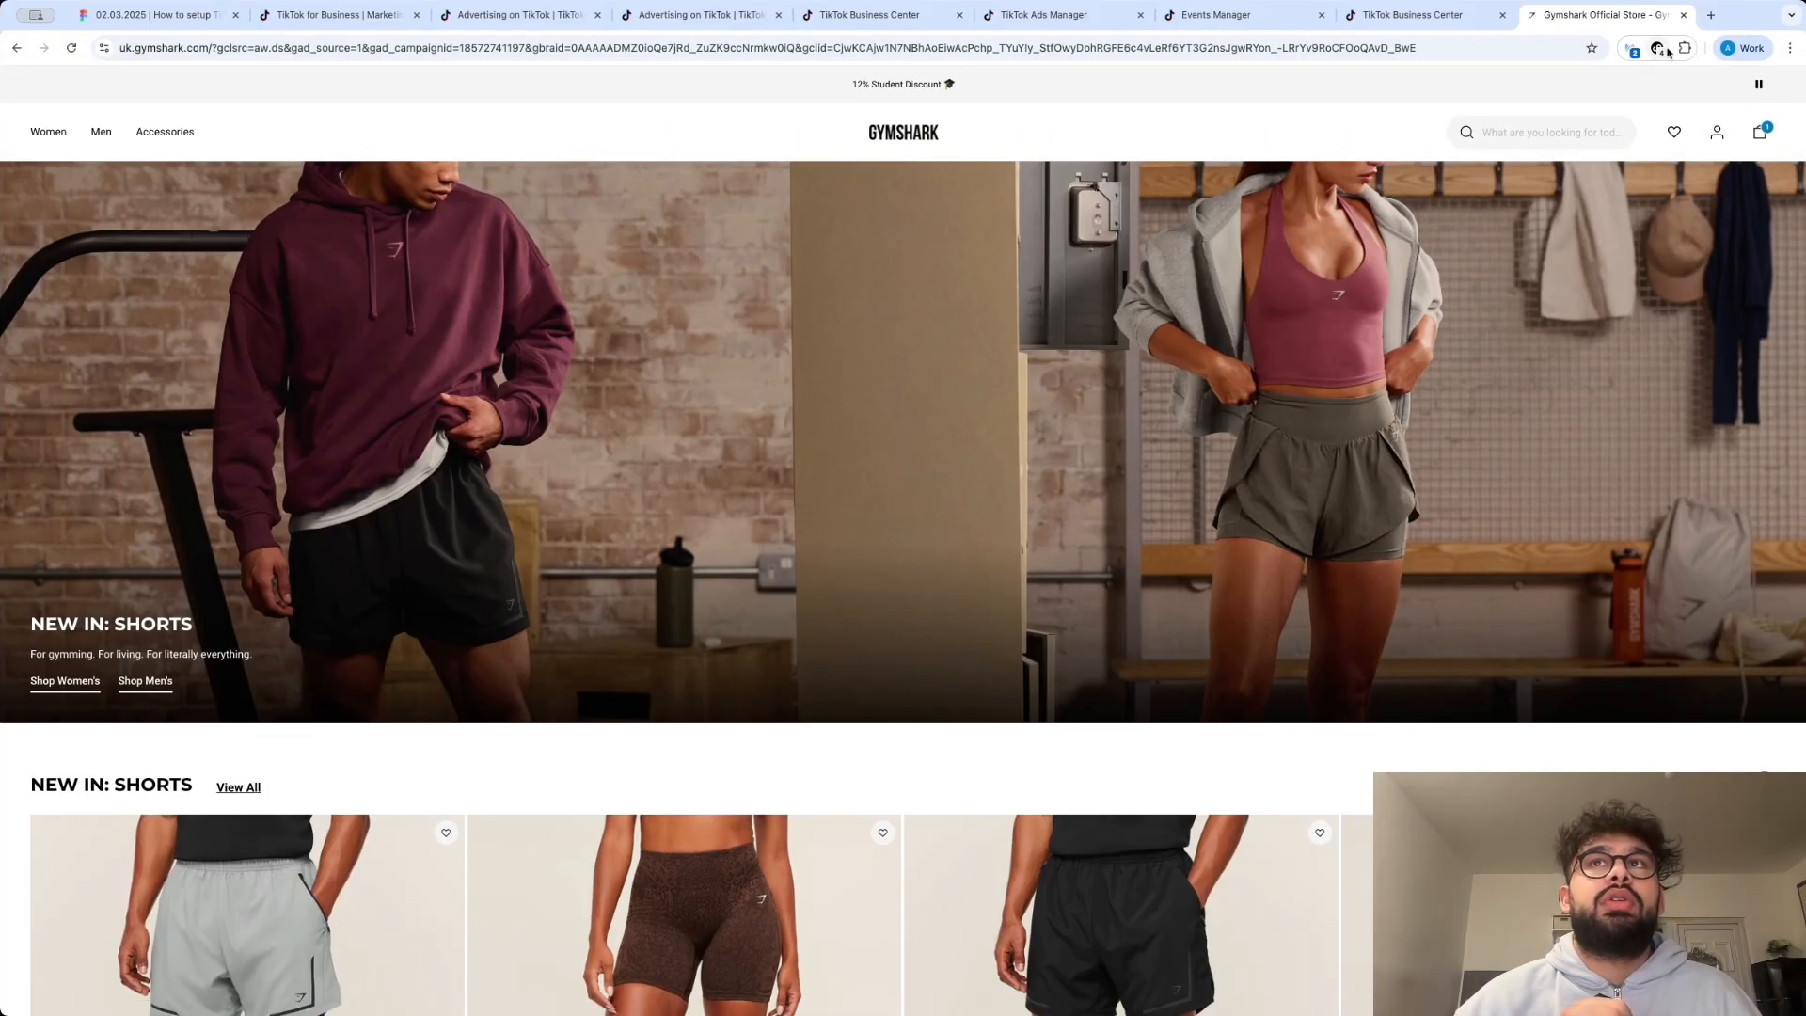
click(1684, 49)
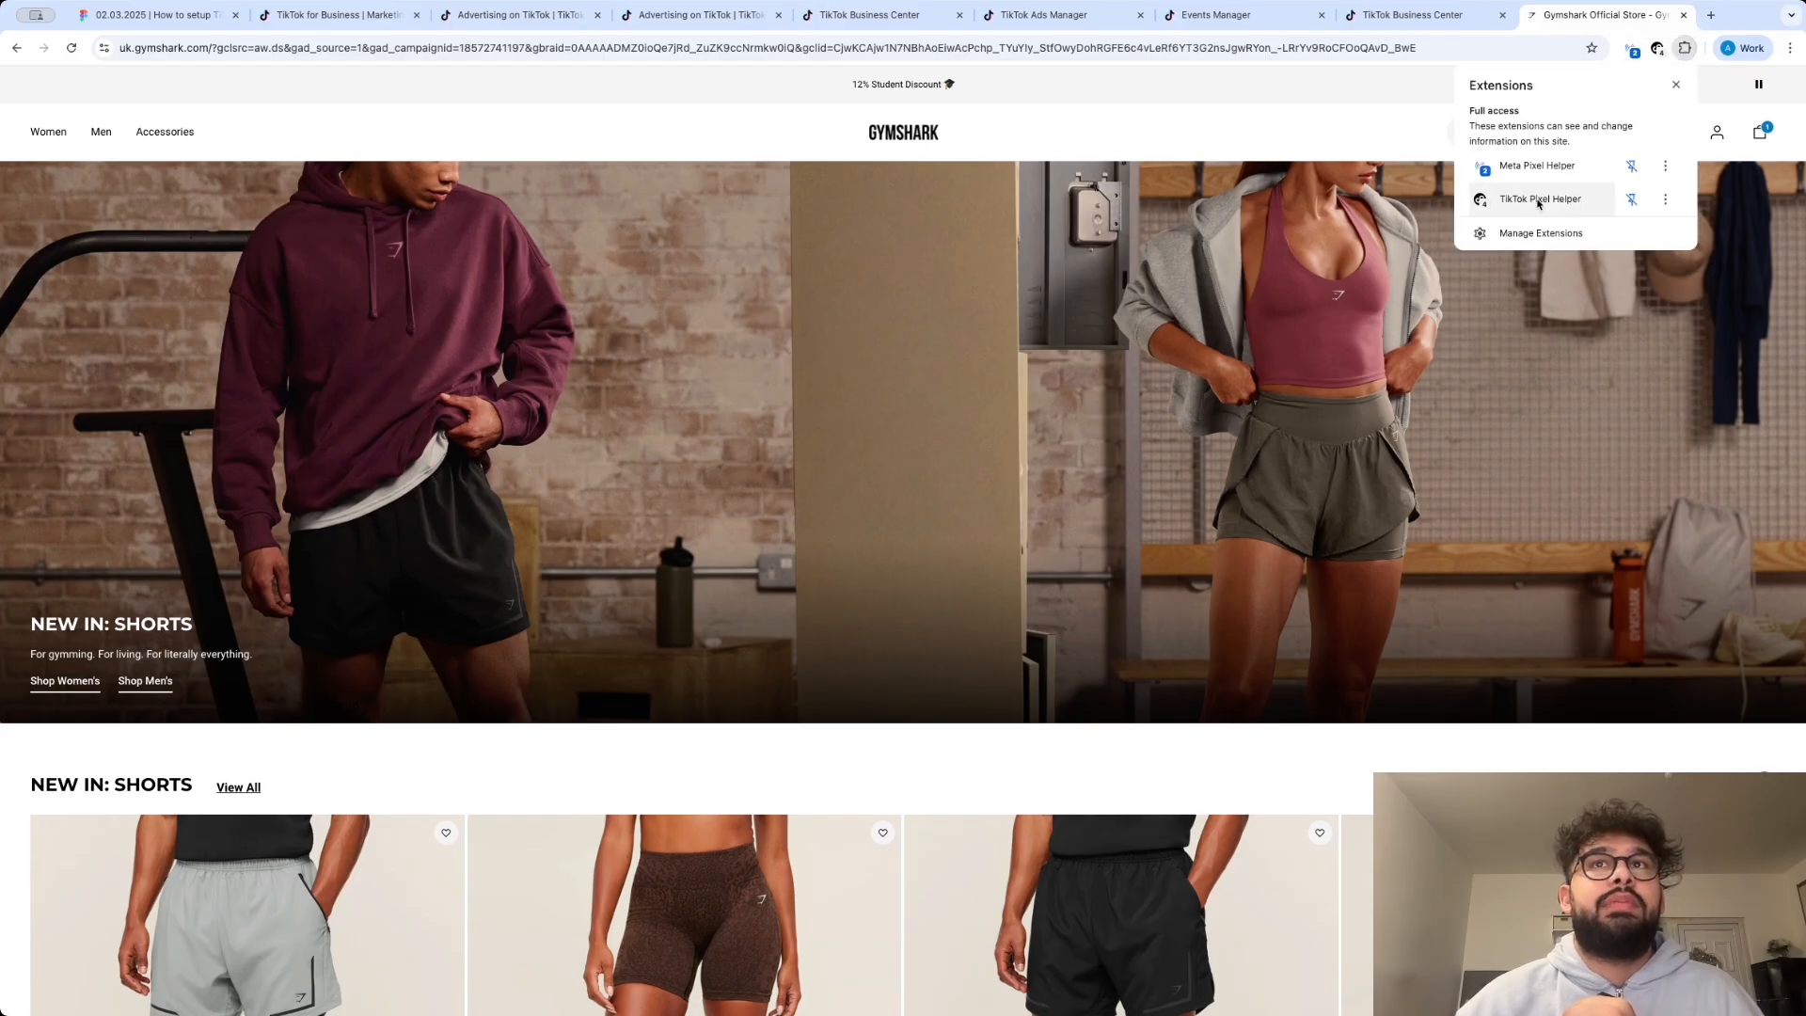
scroll(1041, 552, down, 4)
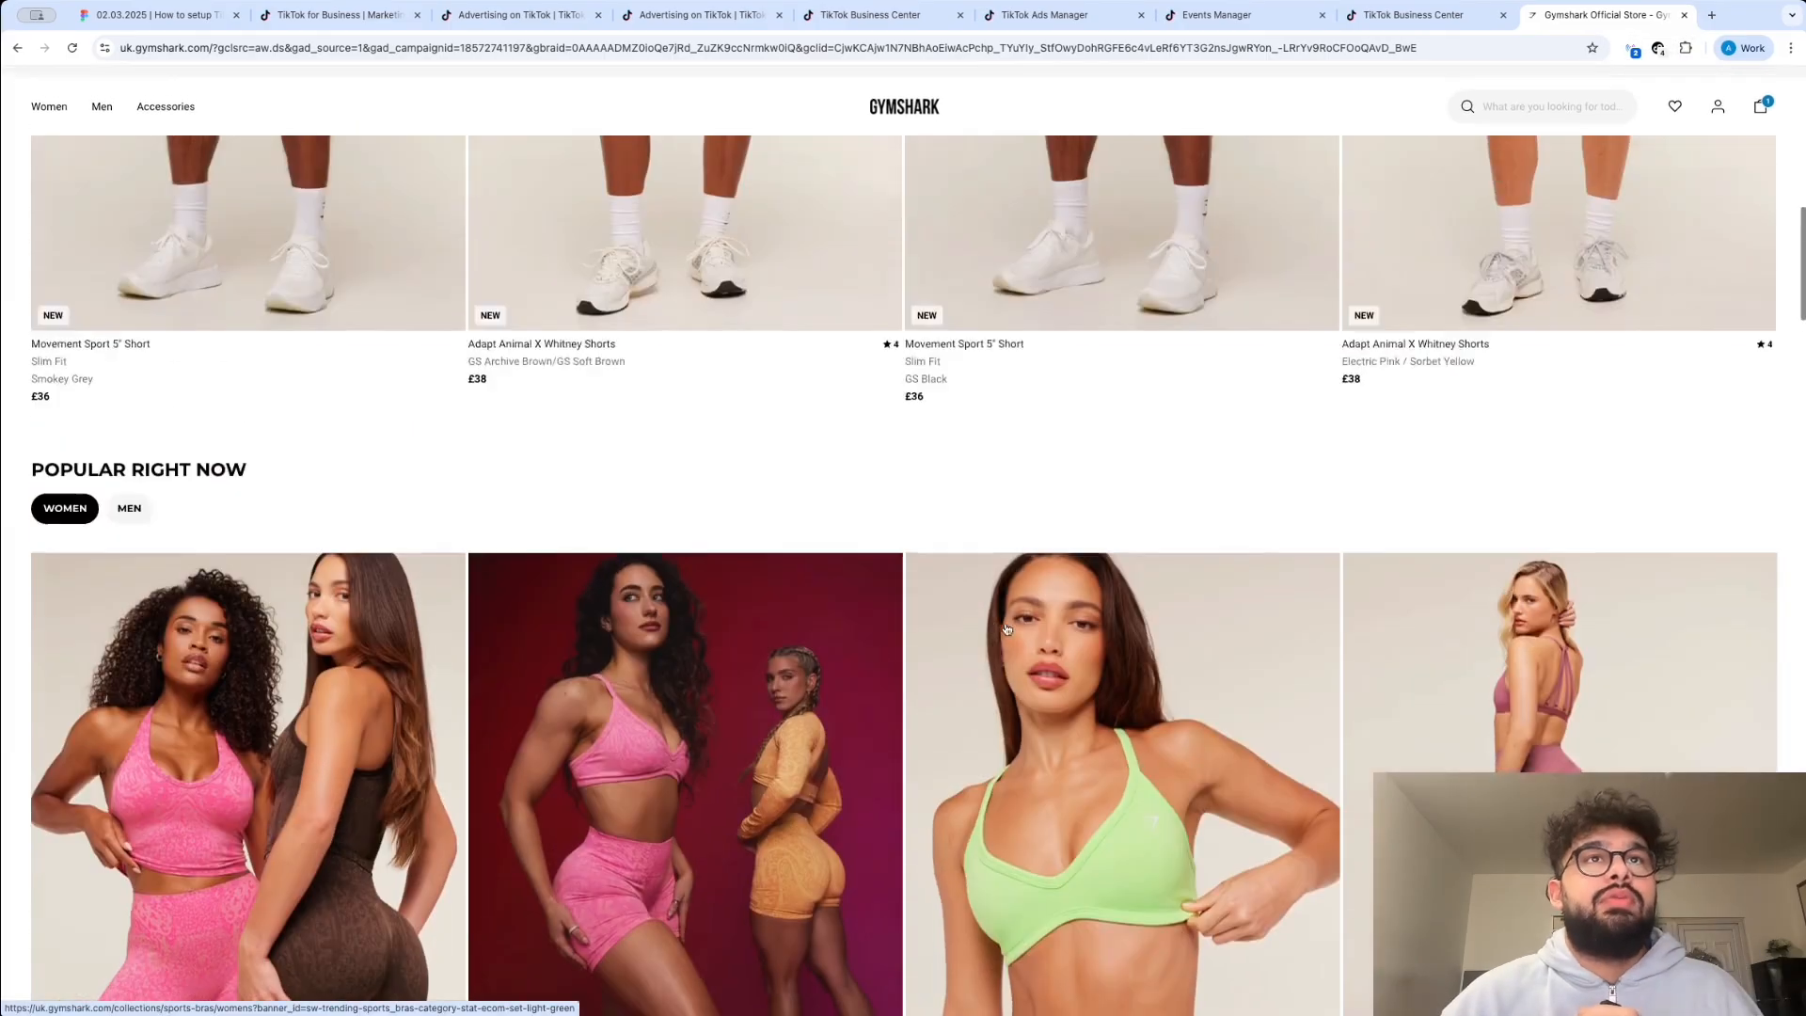
scroll(1041, 552, up, 5)
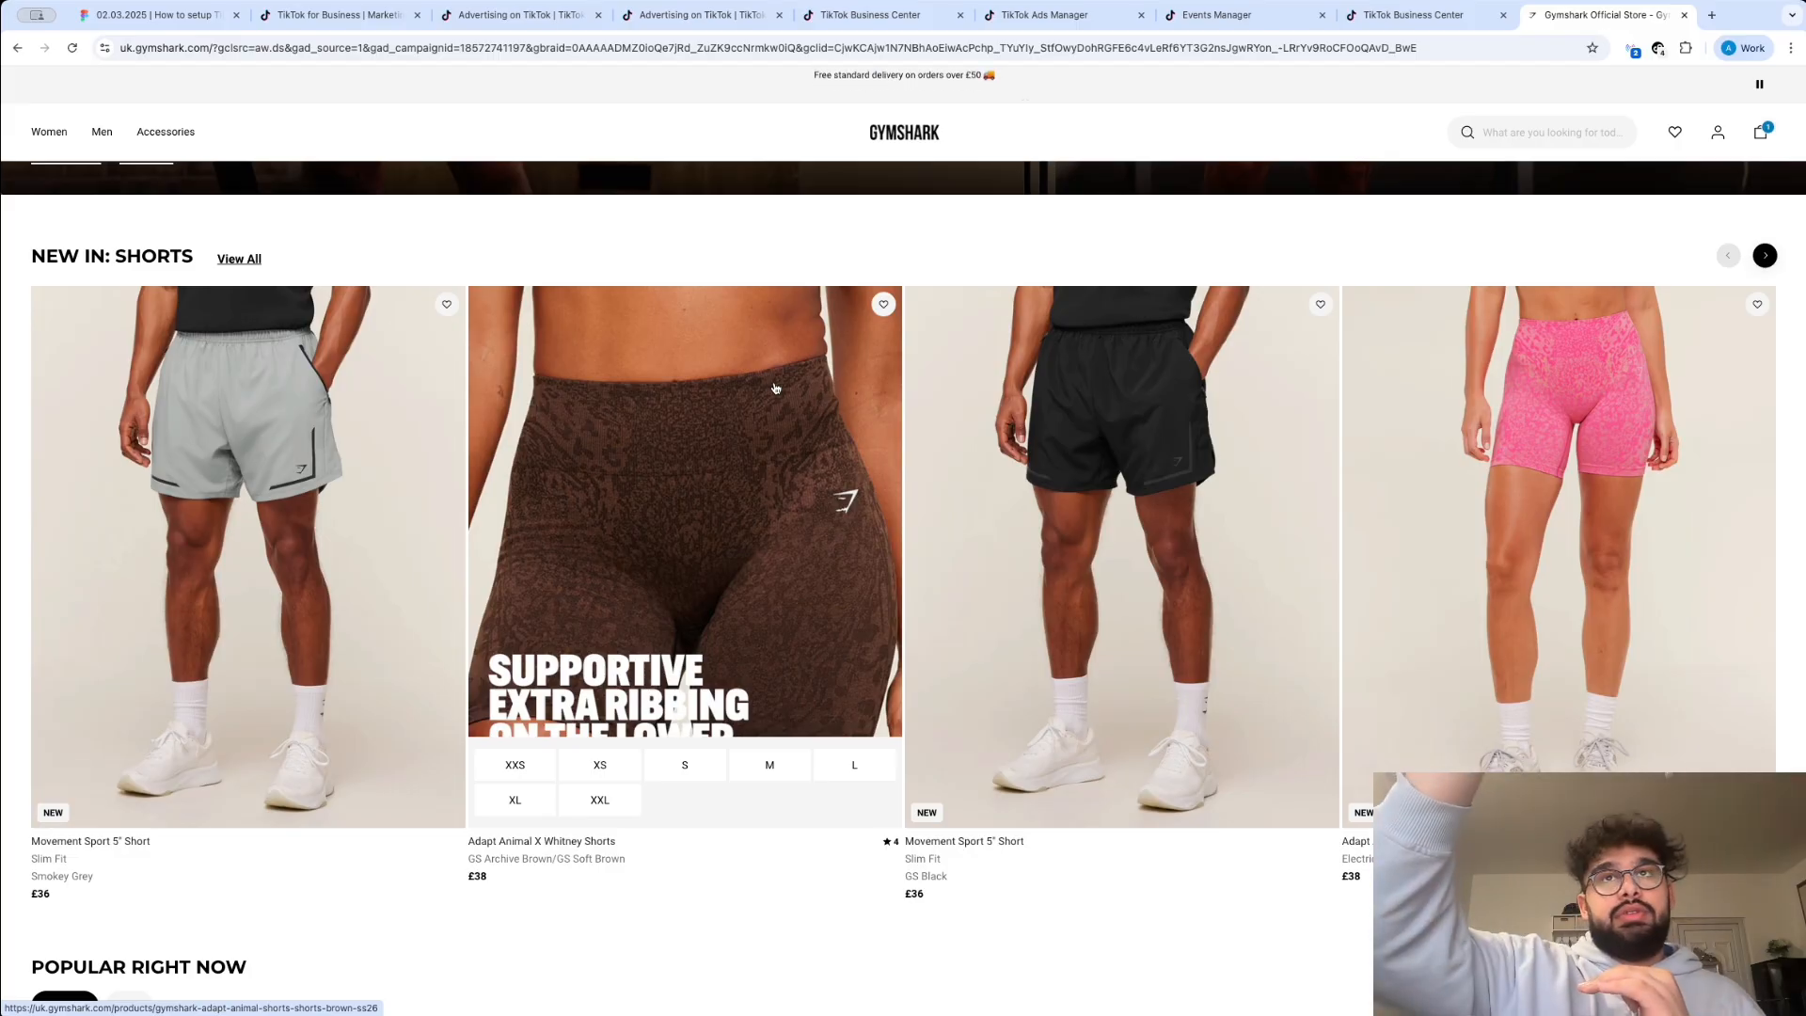
click(1658, 48)
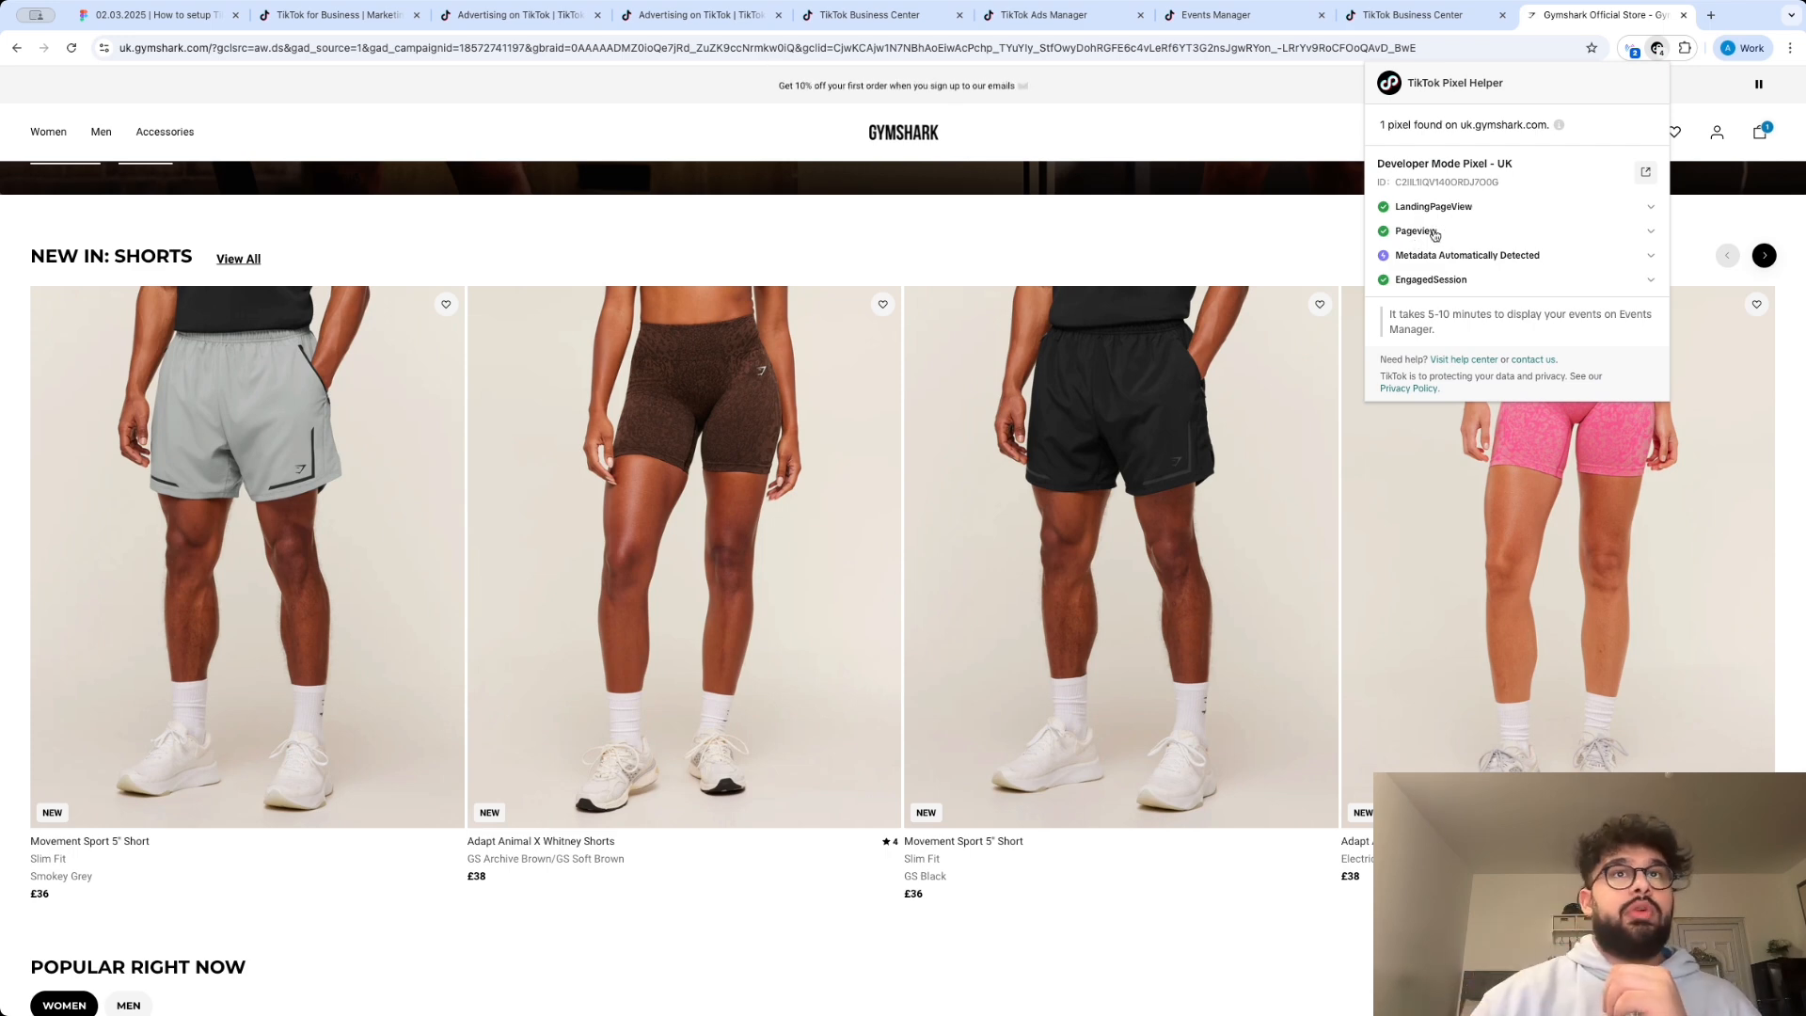
click(1095, 471)
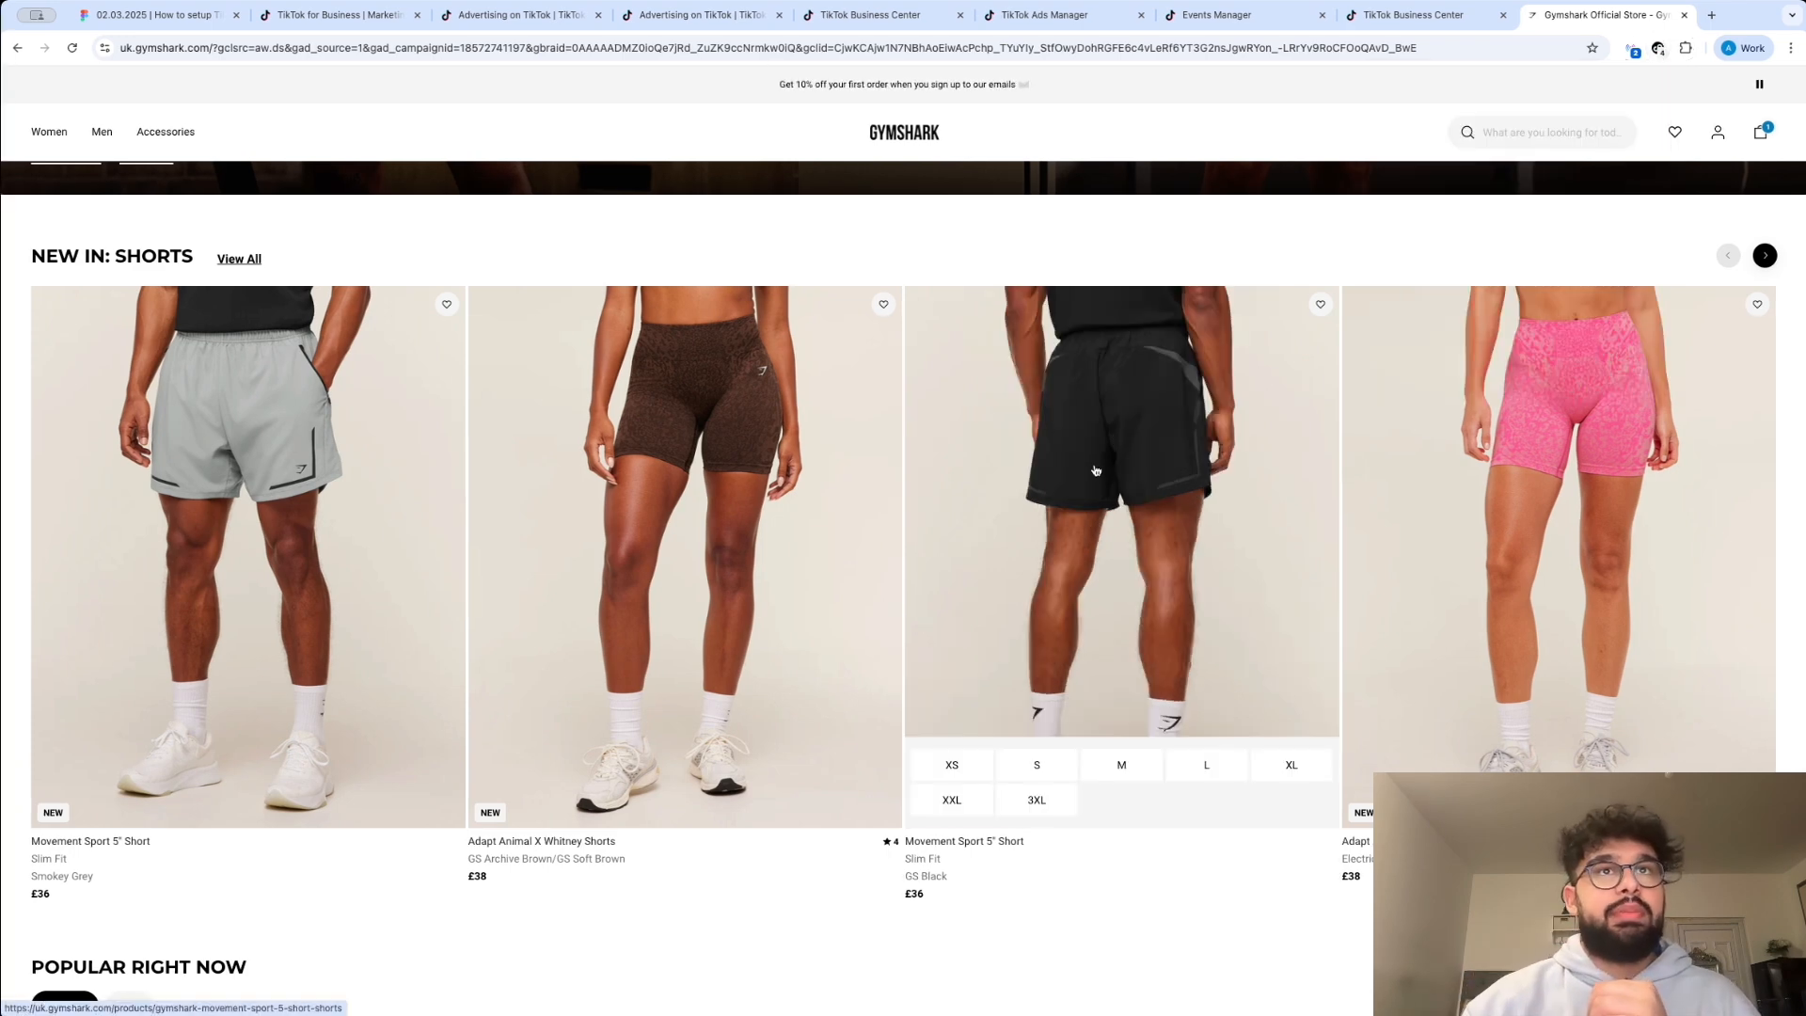
- Open the black Movement Sport 5" Short, add size M to the bag, and check the product page's events in TikTok Pixel Helper
click(1218, 533)
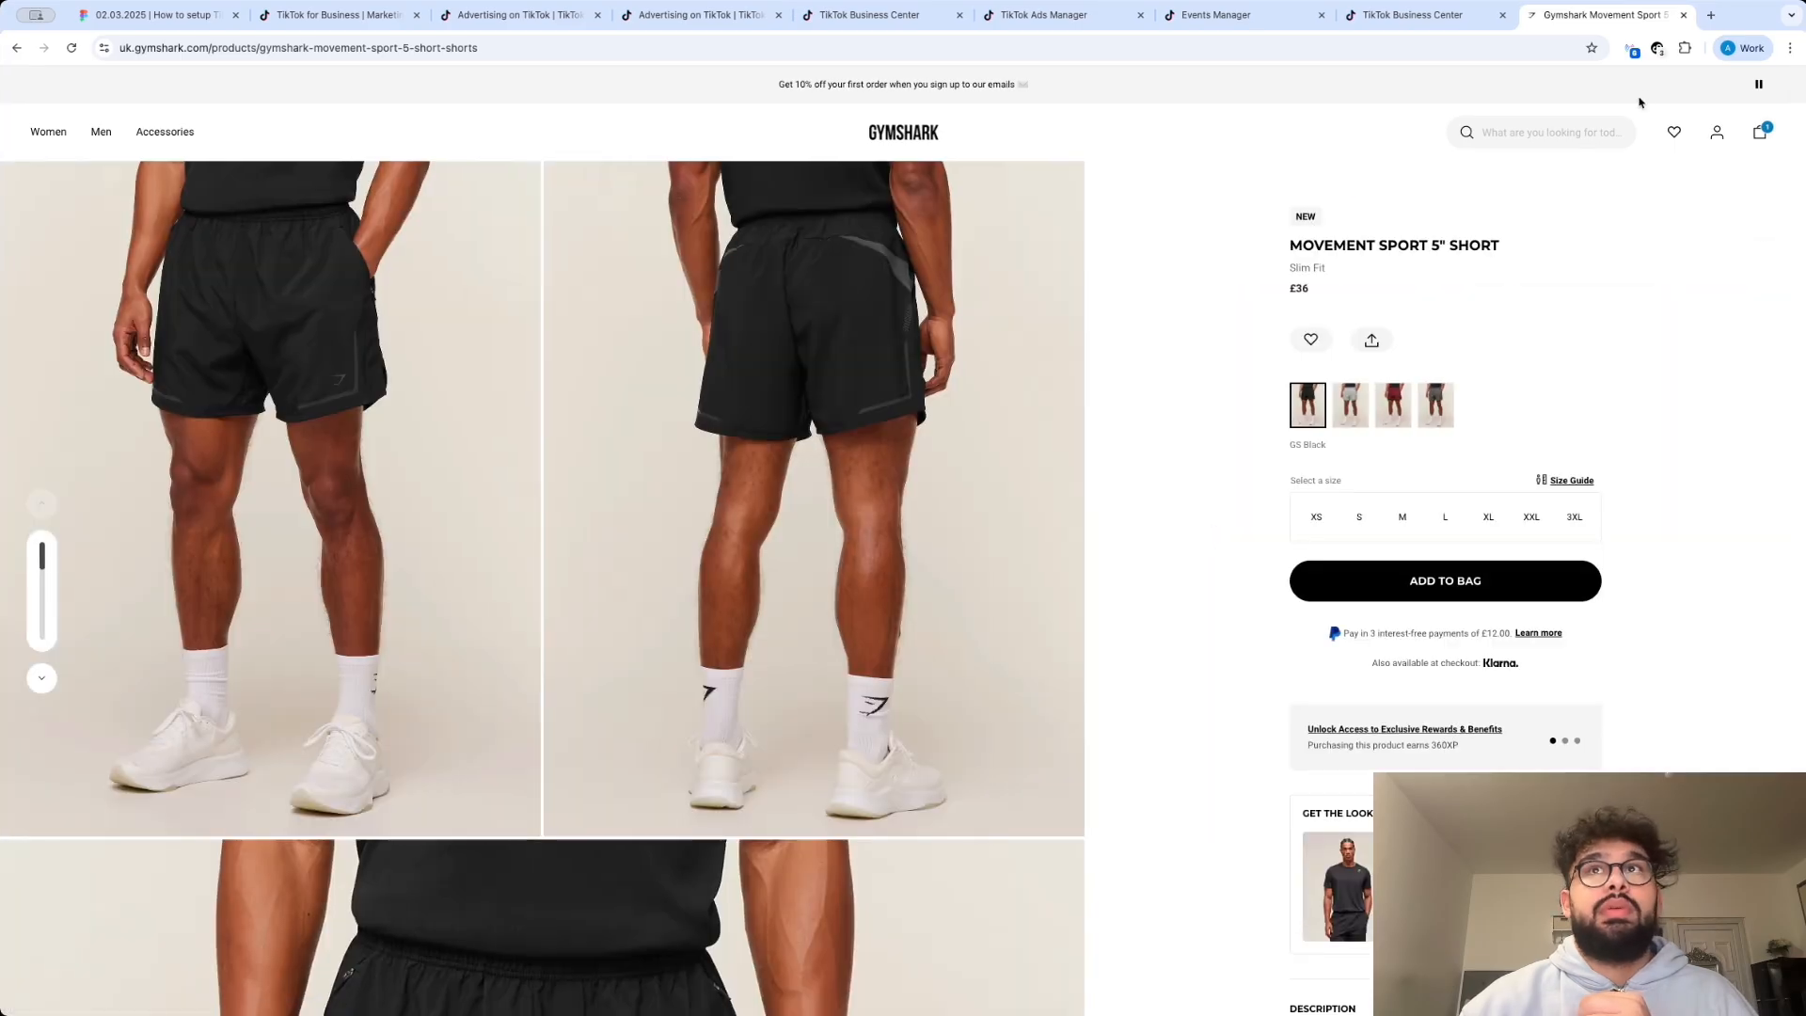
click(1420, 581)
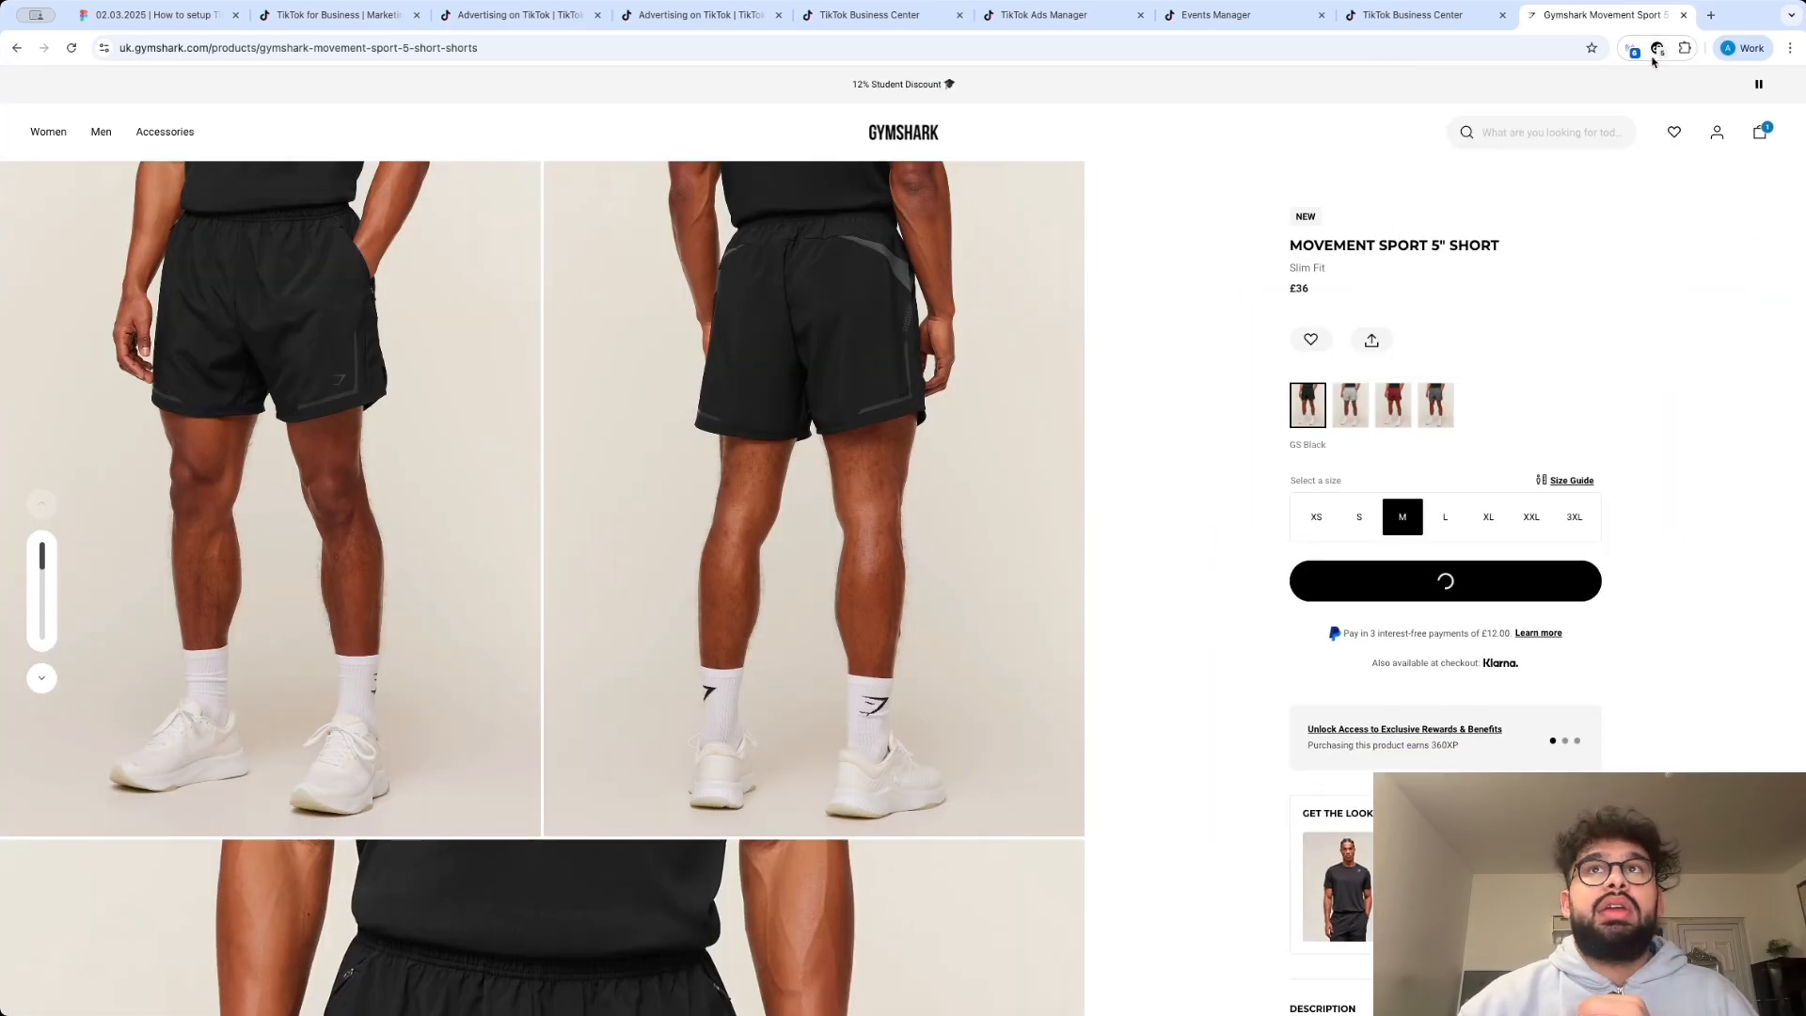
click(1658, 48)
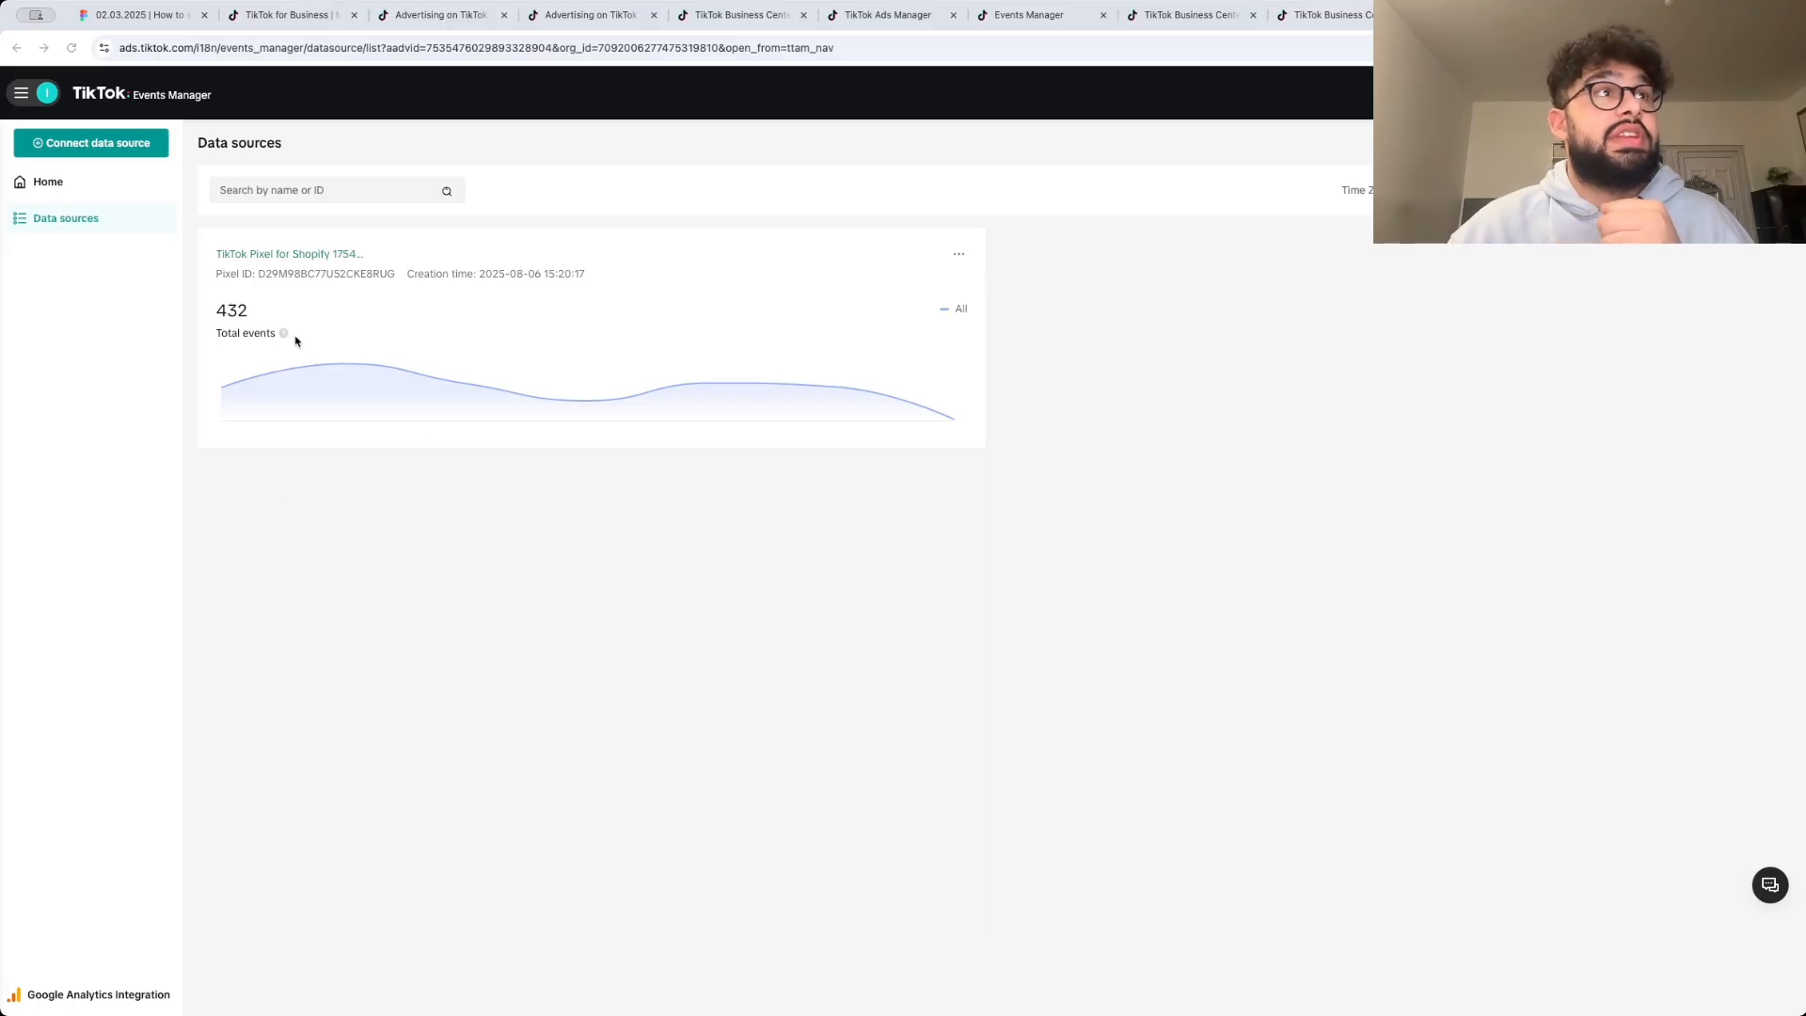
- Open the TikTok Pixel for Shopify data source and examine its event funnel statistics and event types
click(325, 254)
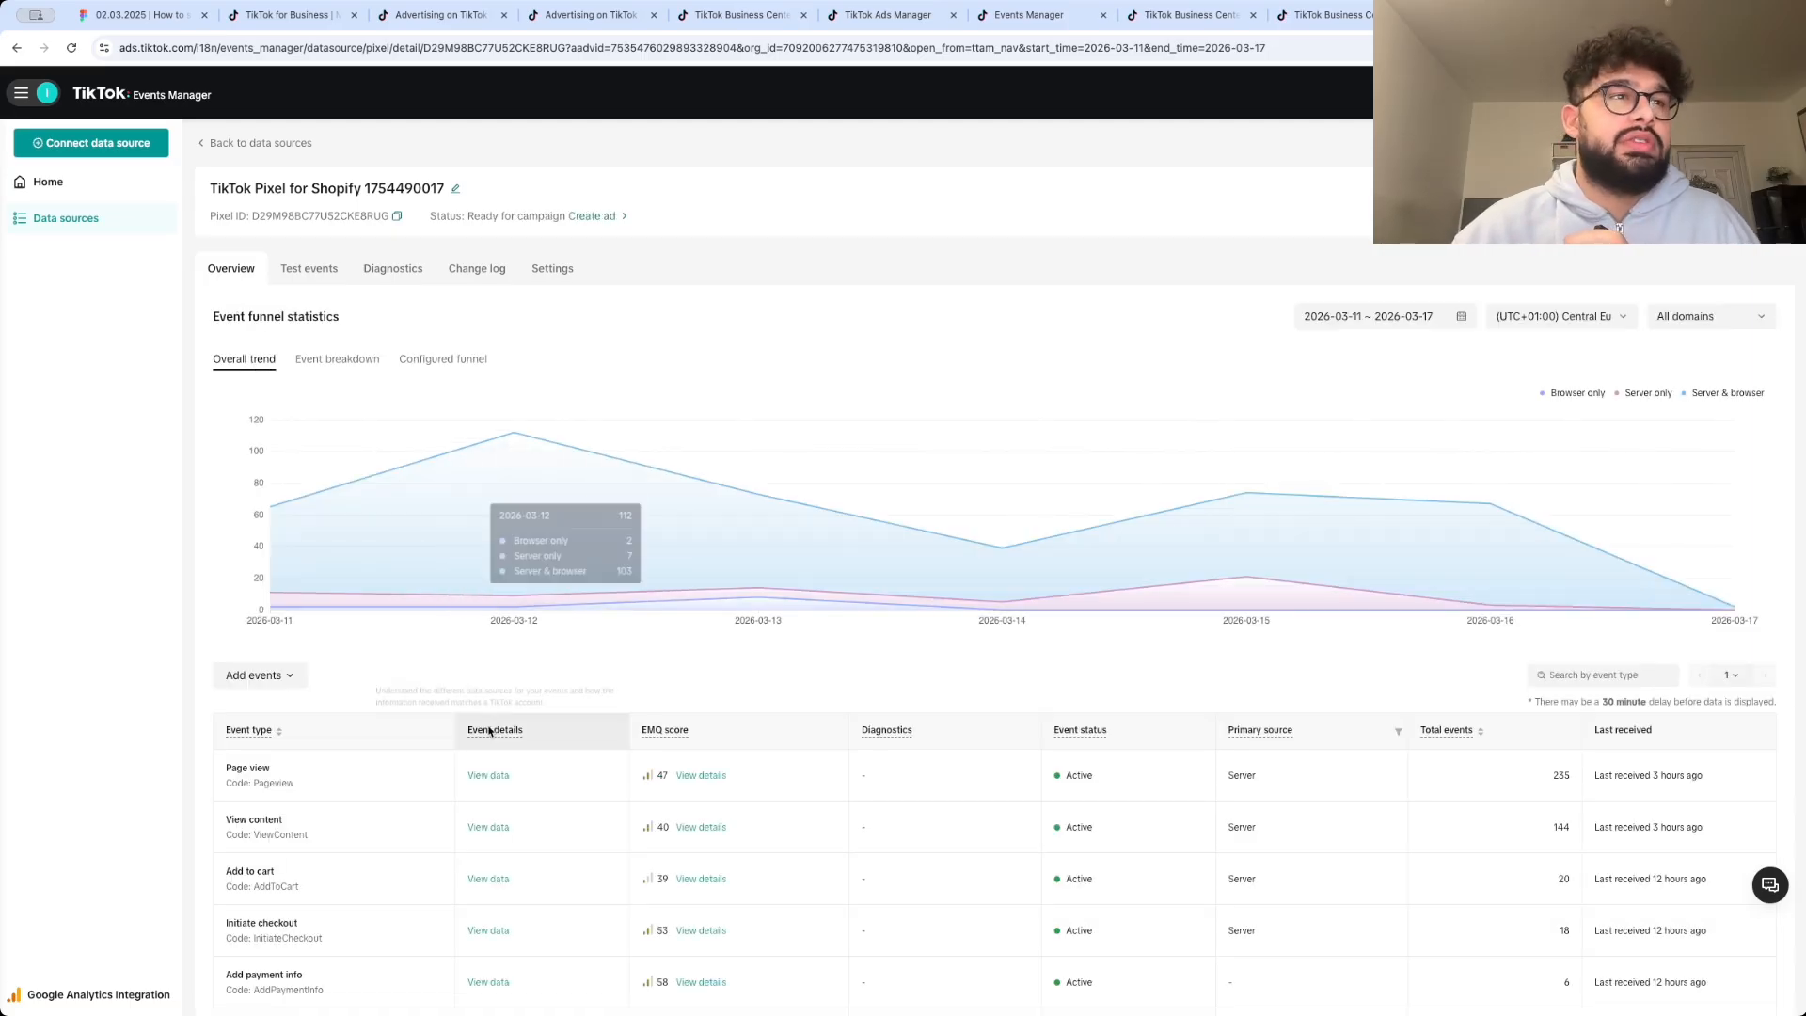
scroll(439, 713, down, 2)
scroll(391, 674, up, 2)
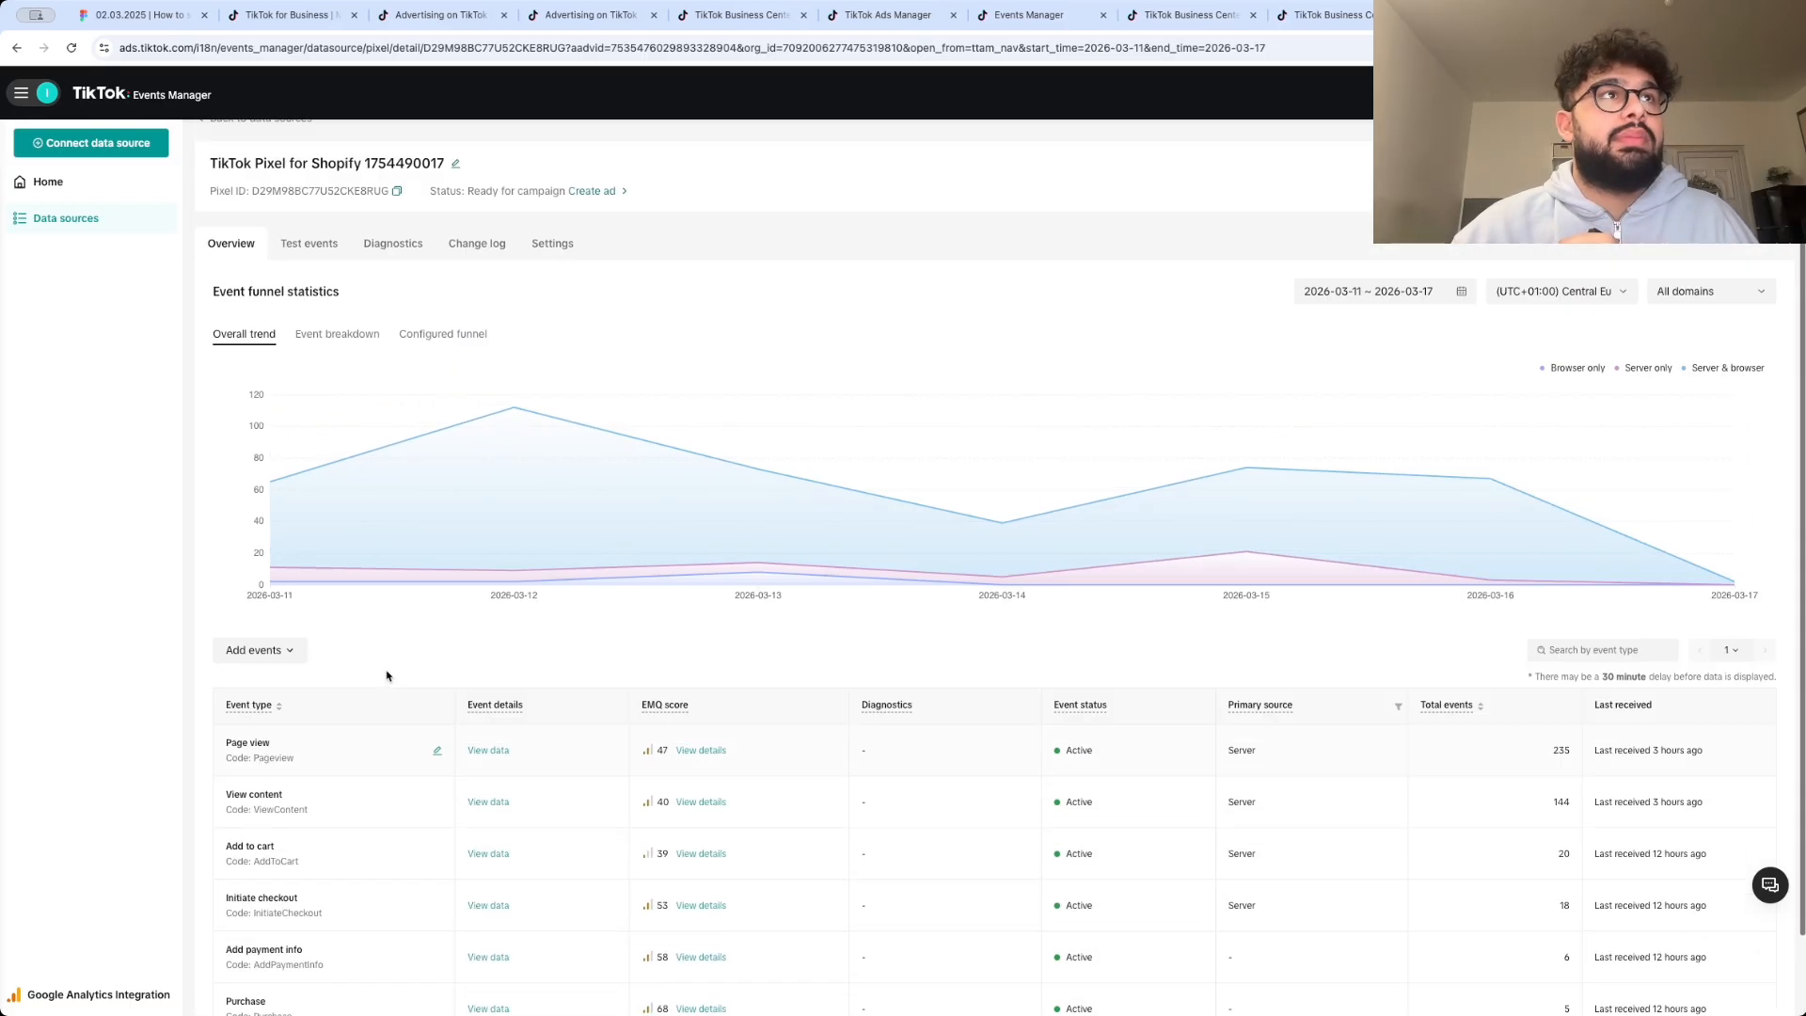
- Examine the pixel's settings, covering partner integration, TikTok Pixel setup options, Events API, advanced matching and cookie sharing
click(549, 270)
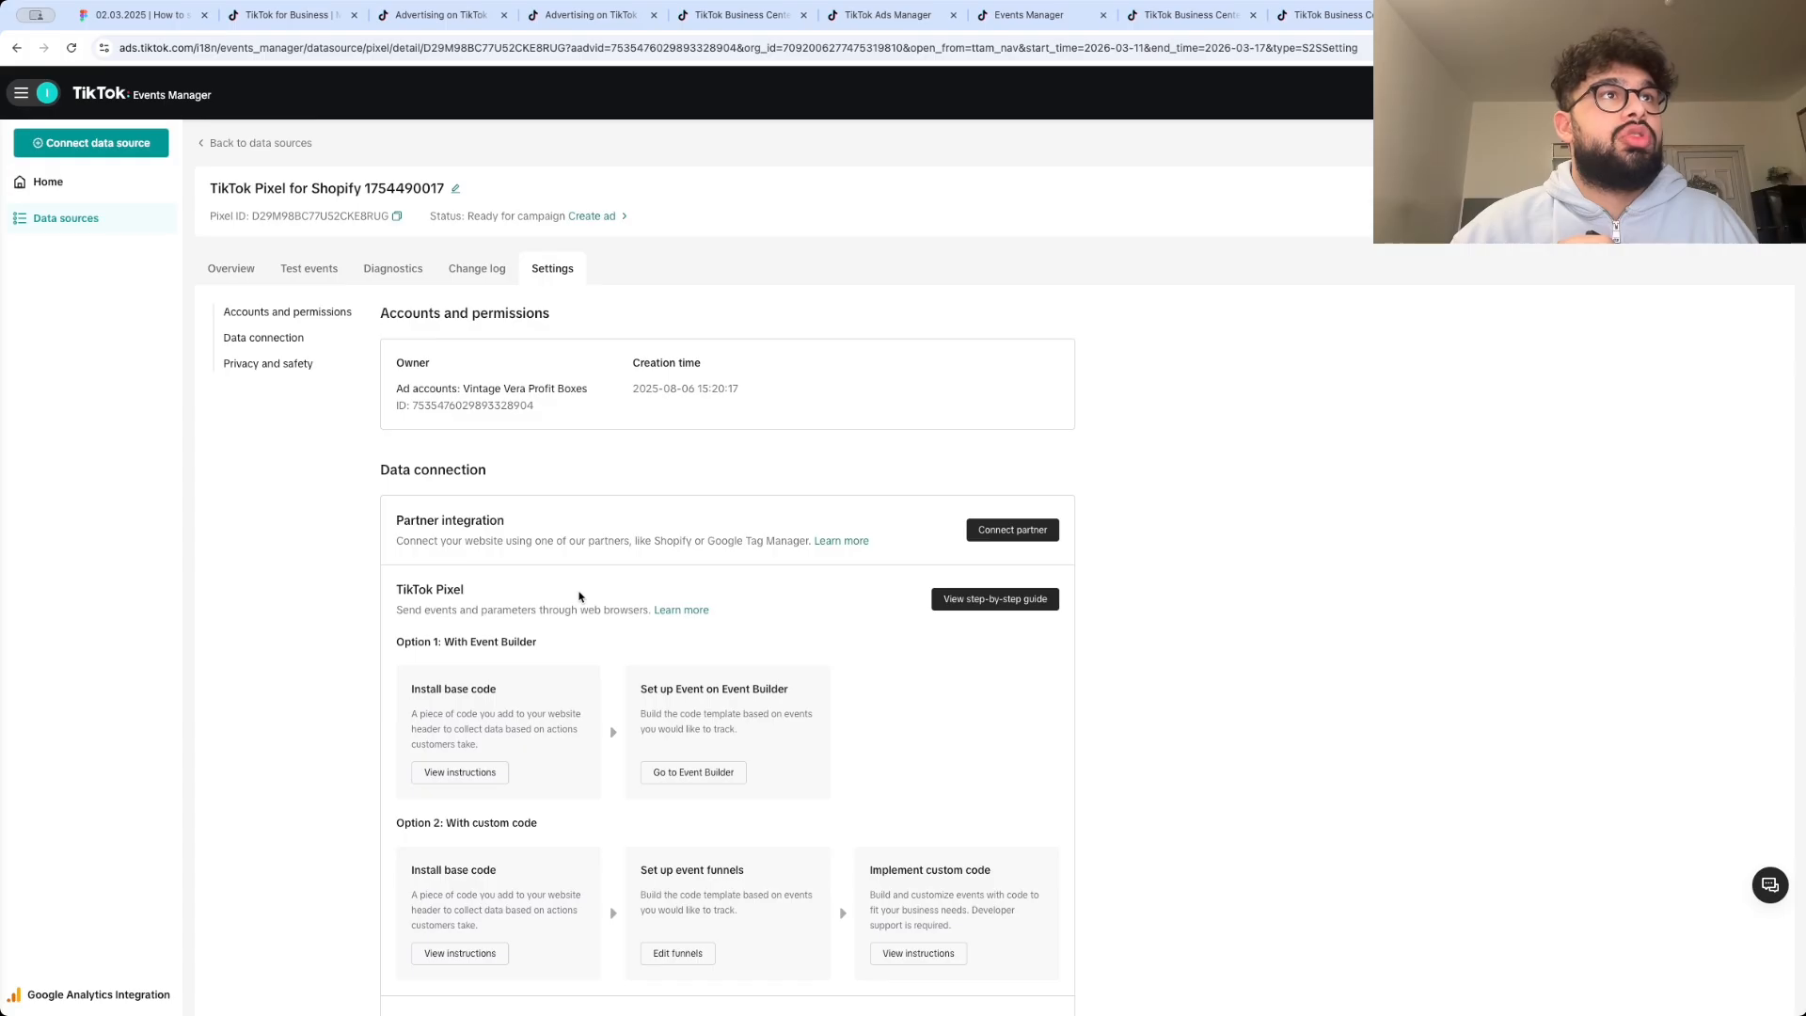
scroll(463, 453, down, 10)
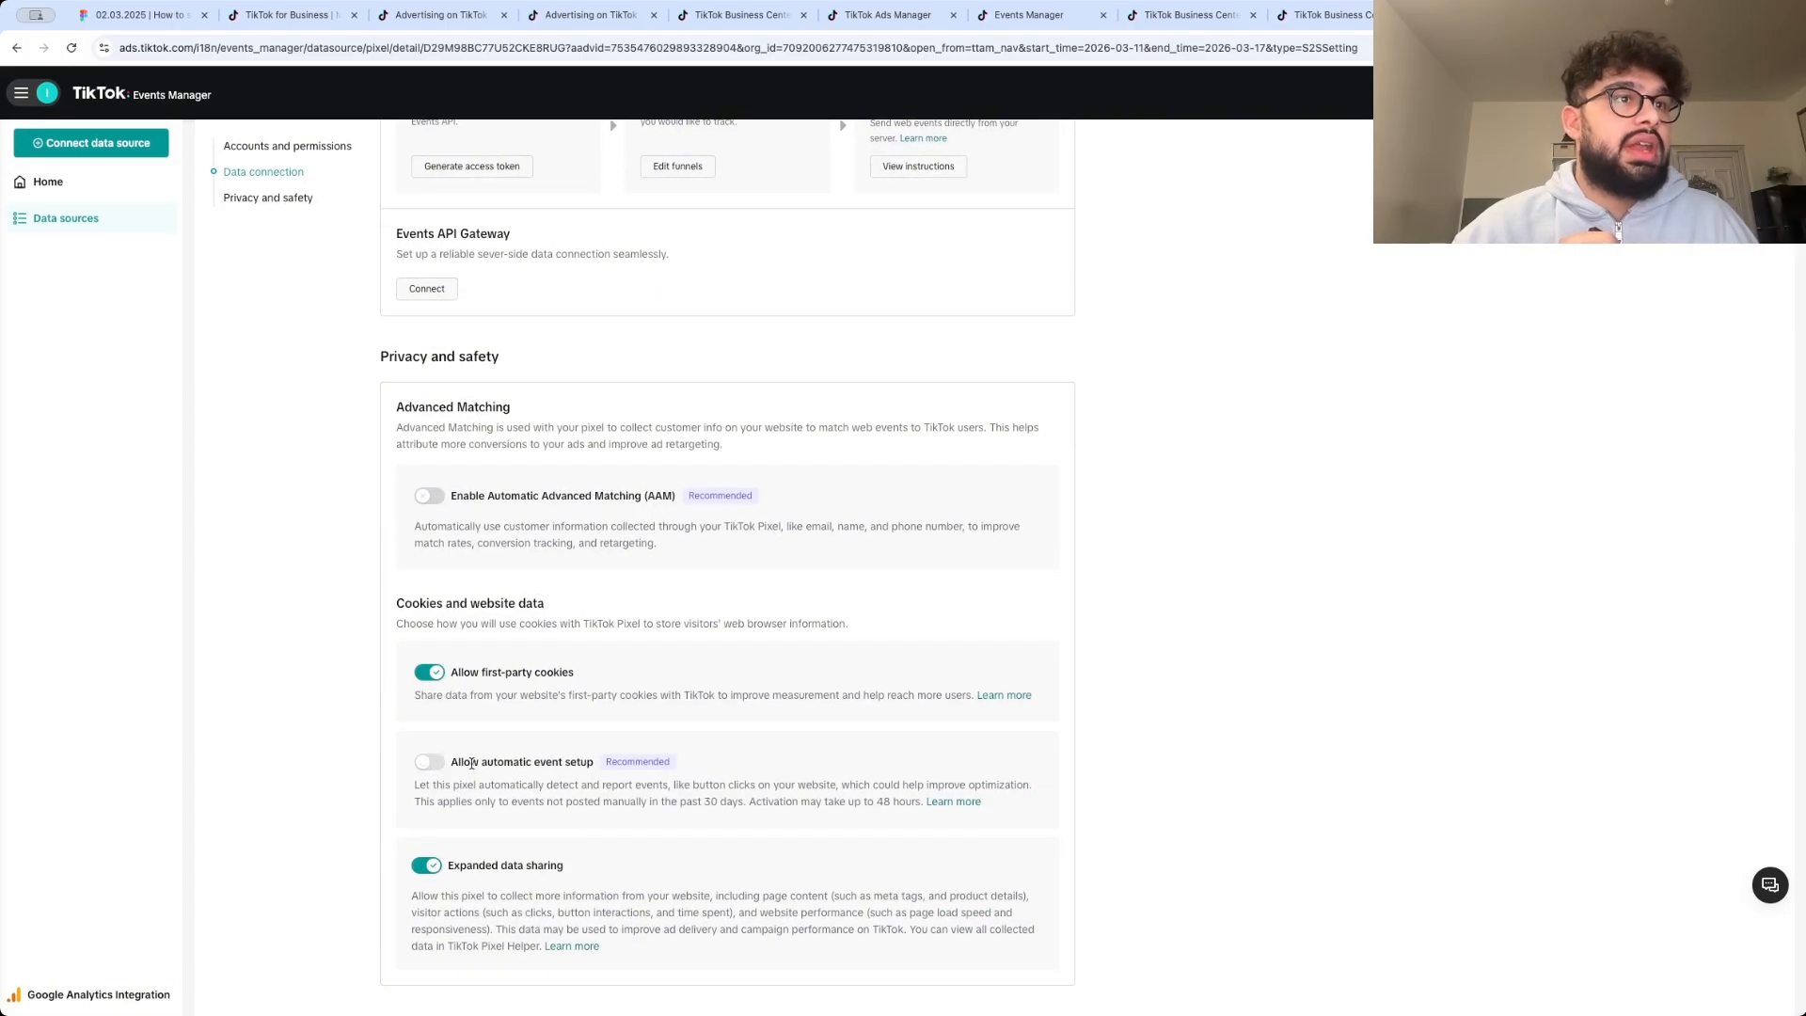
scroll(961, 534, up, 10)
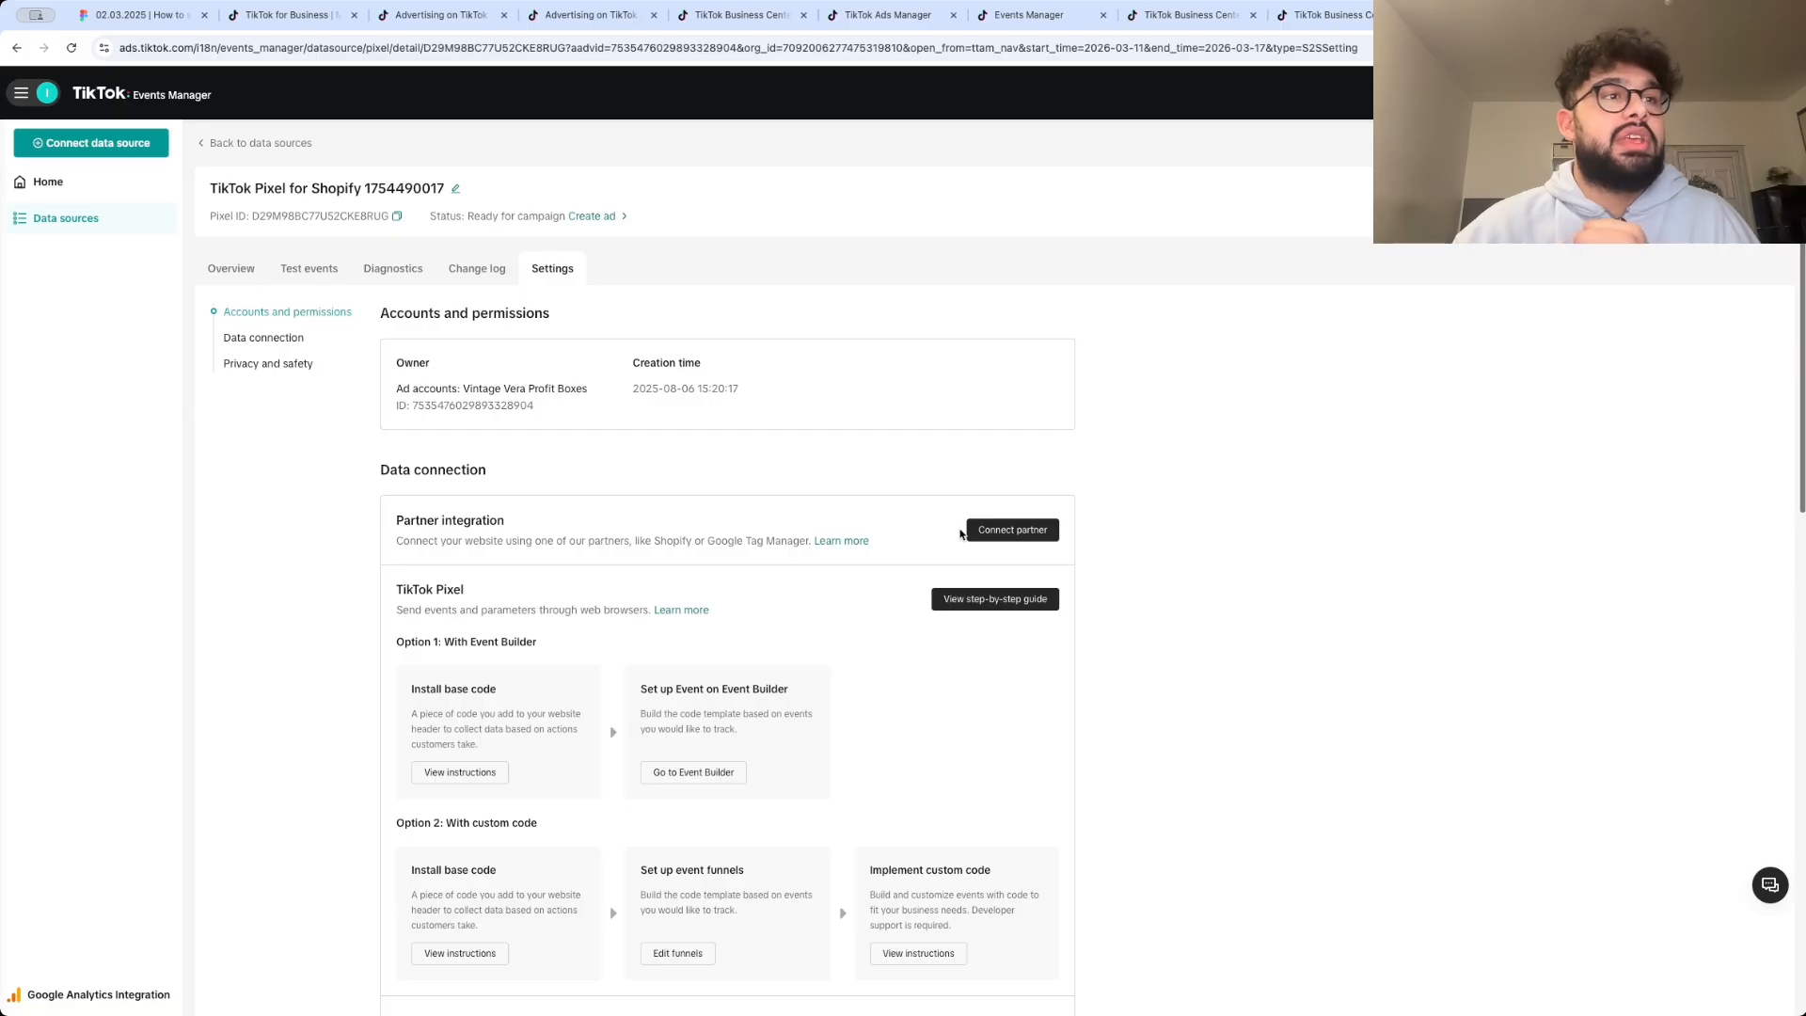
scroll(961, 533, down, 2)
scroll(961, 534, down, 8)
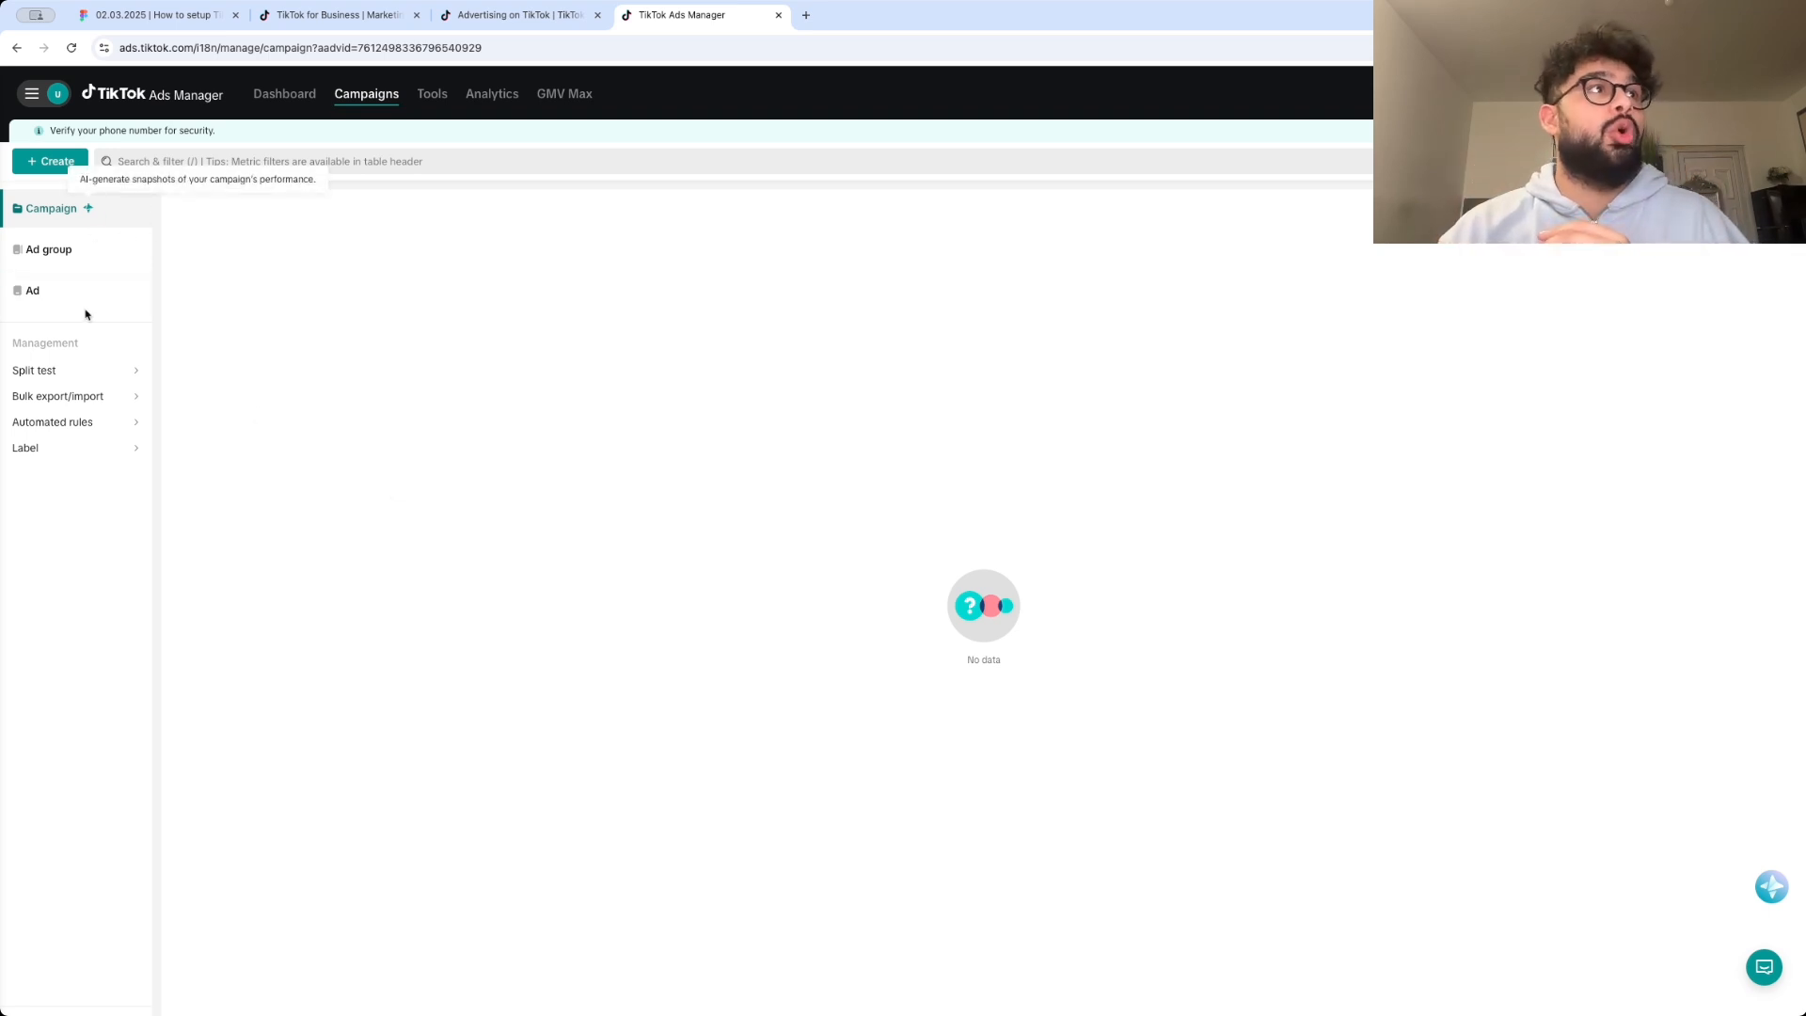
- View the ad account's payment setup, examine the Q1 Affiliate Coupon's spend tiers under promotions, and return to the Campaigns page
mouse_move(432, 94)
click(866, 311)
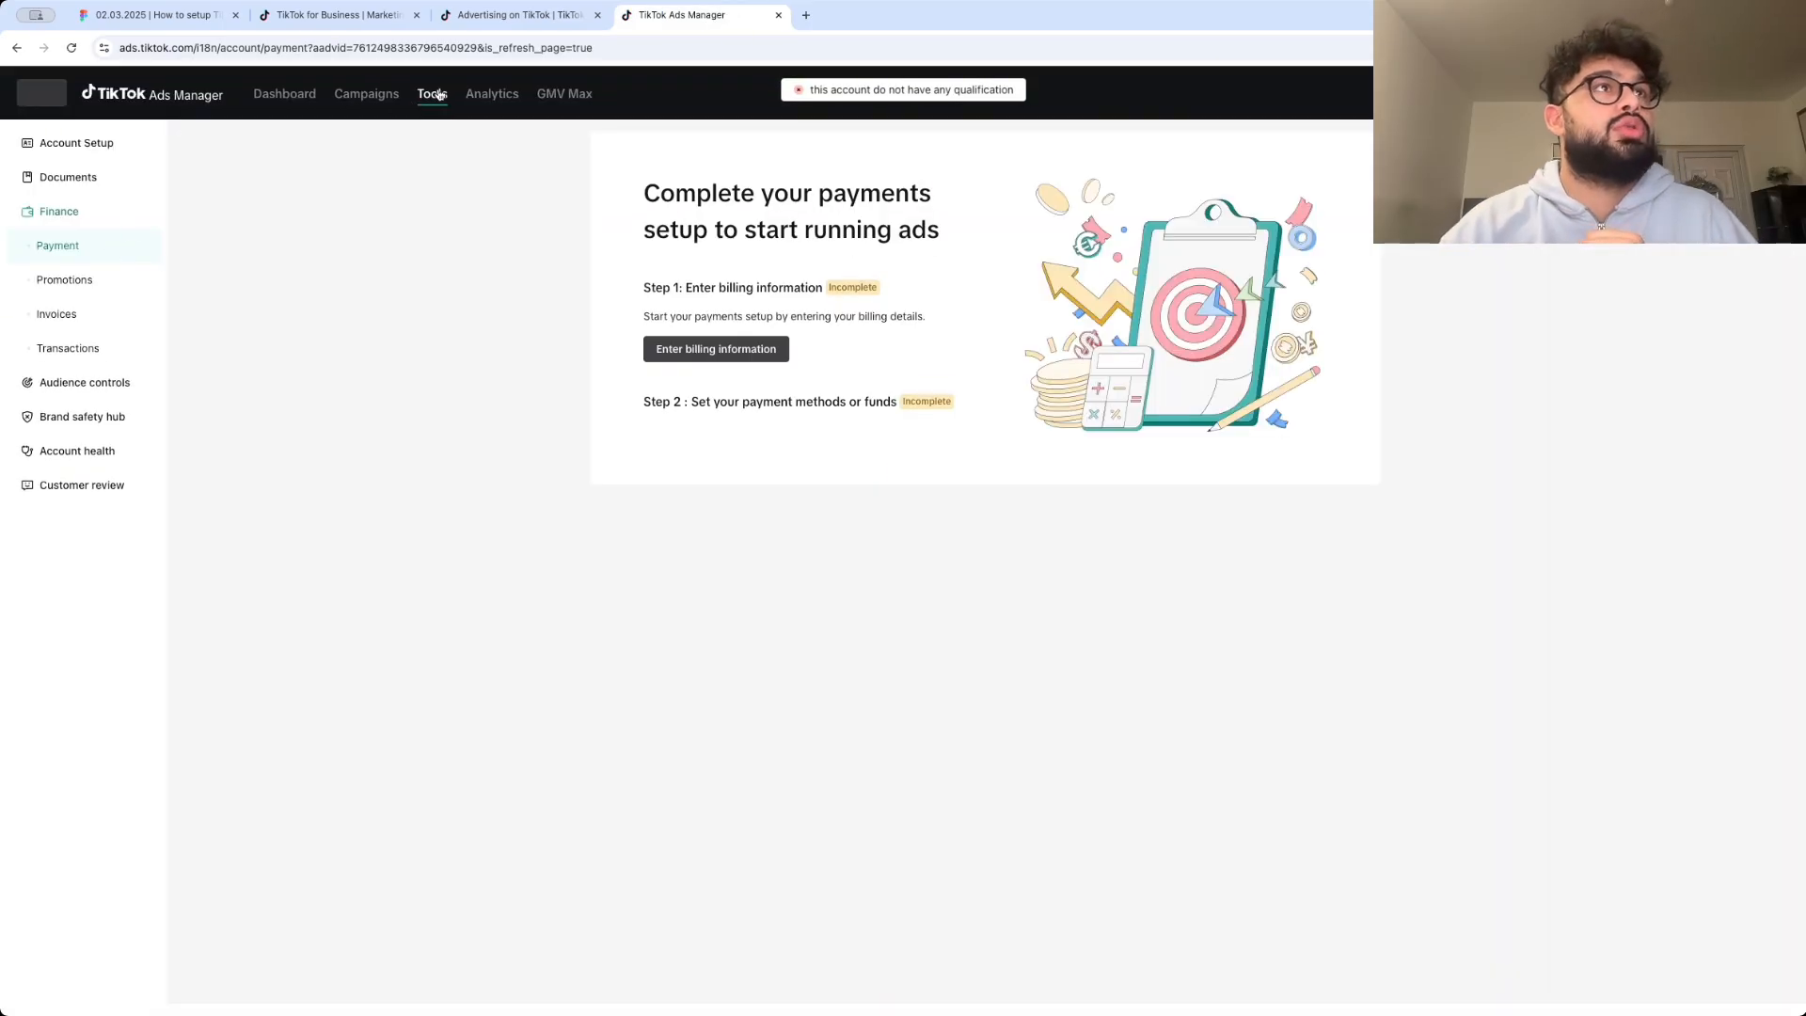
click(79, 290)
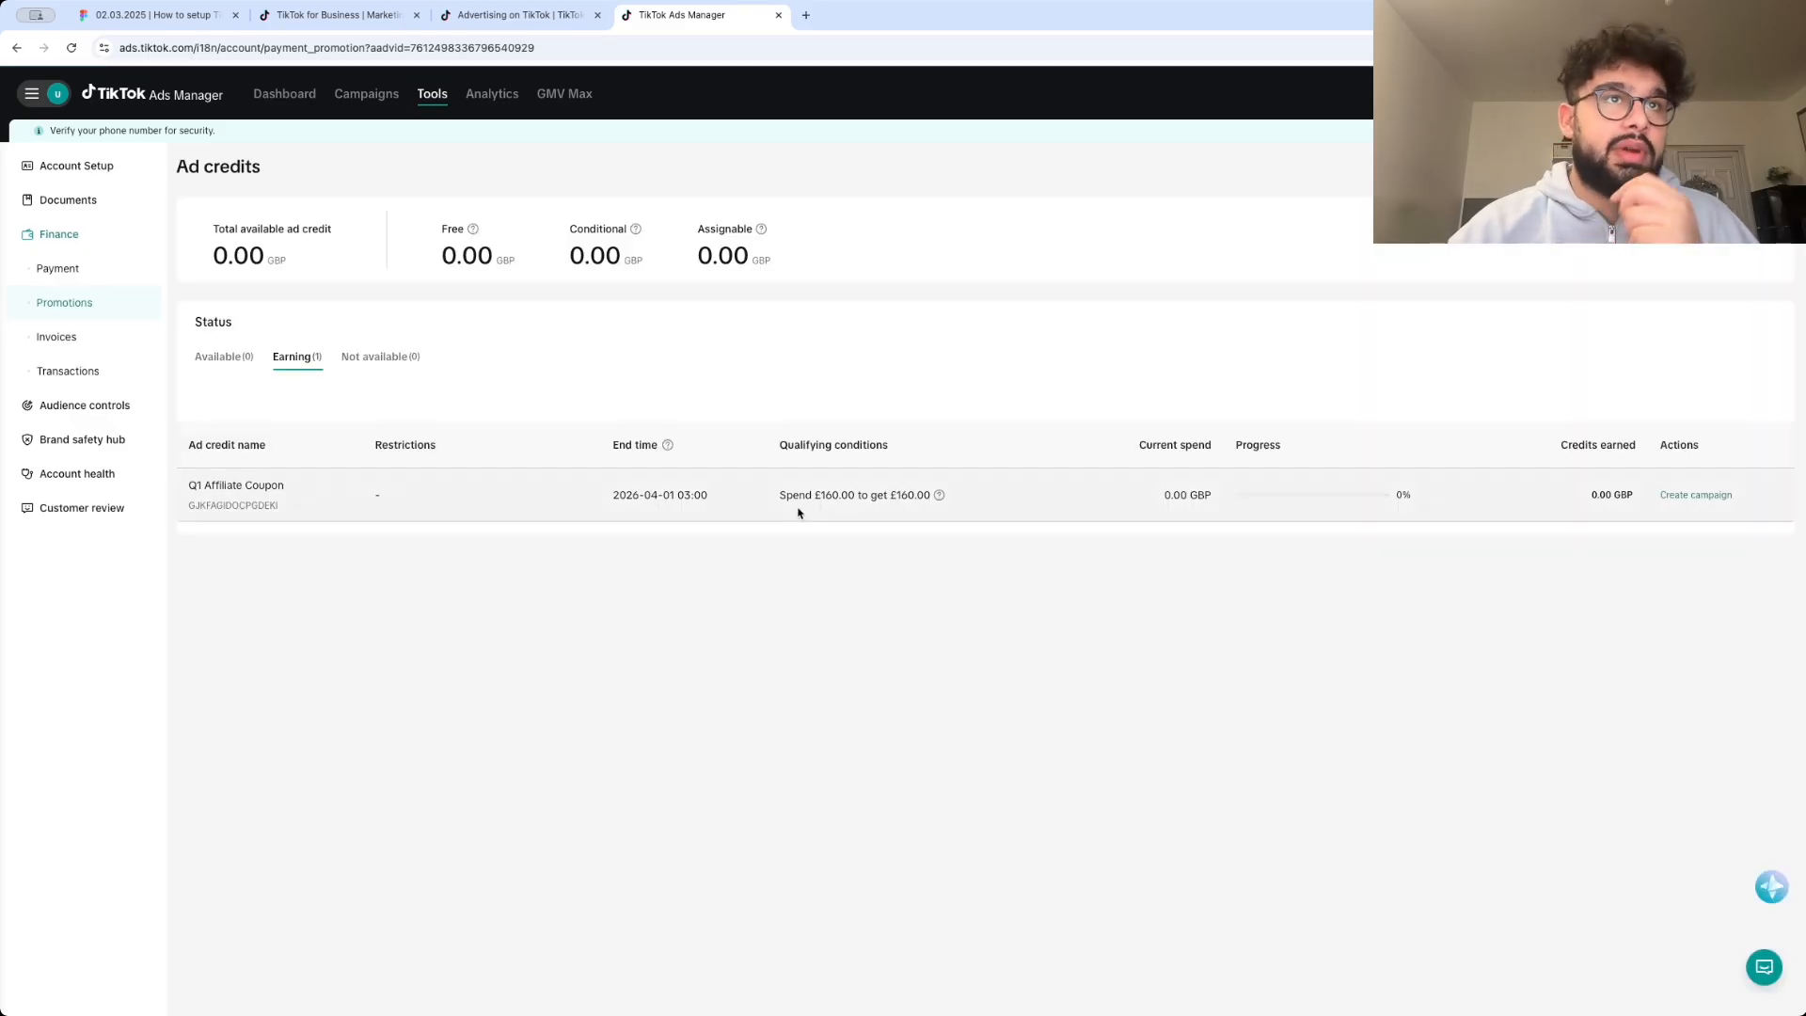
mouse_move(940, 499)
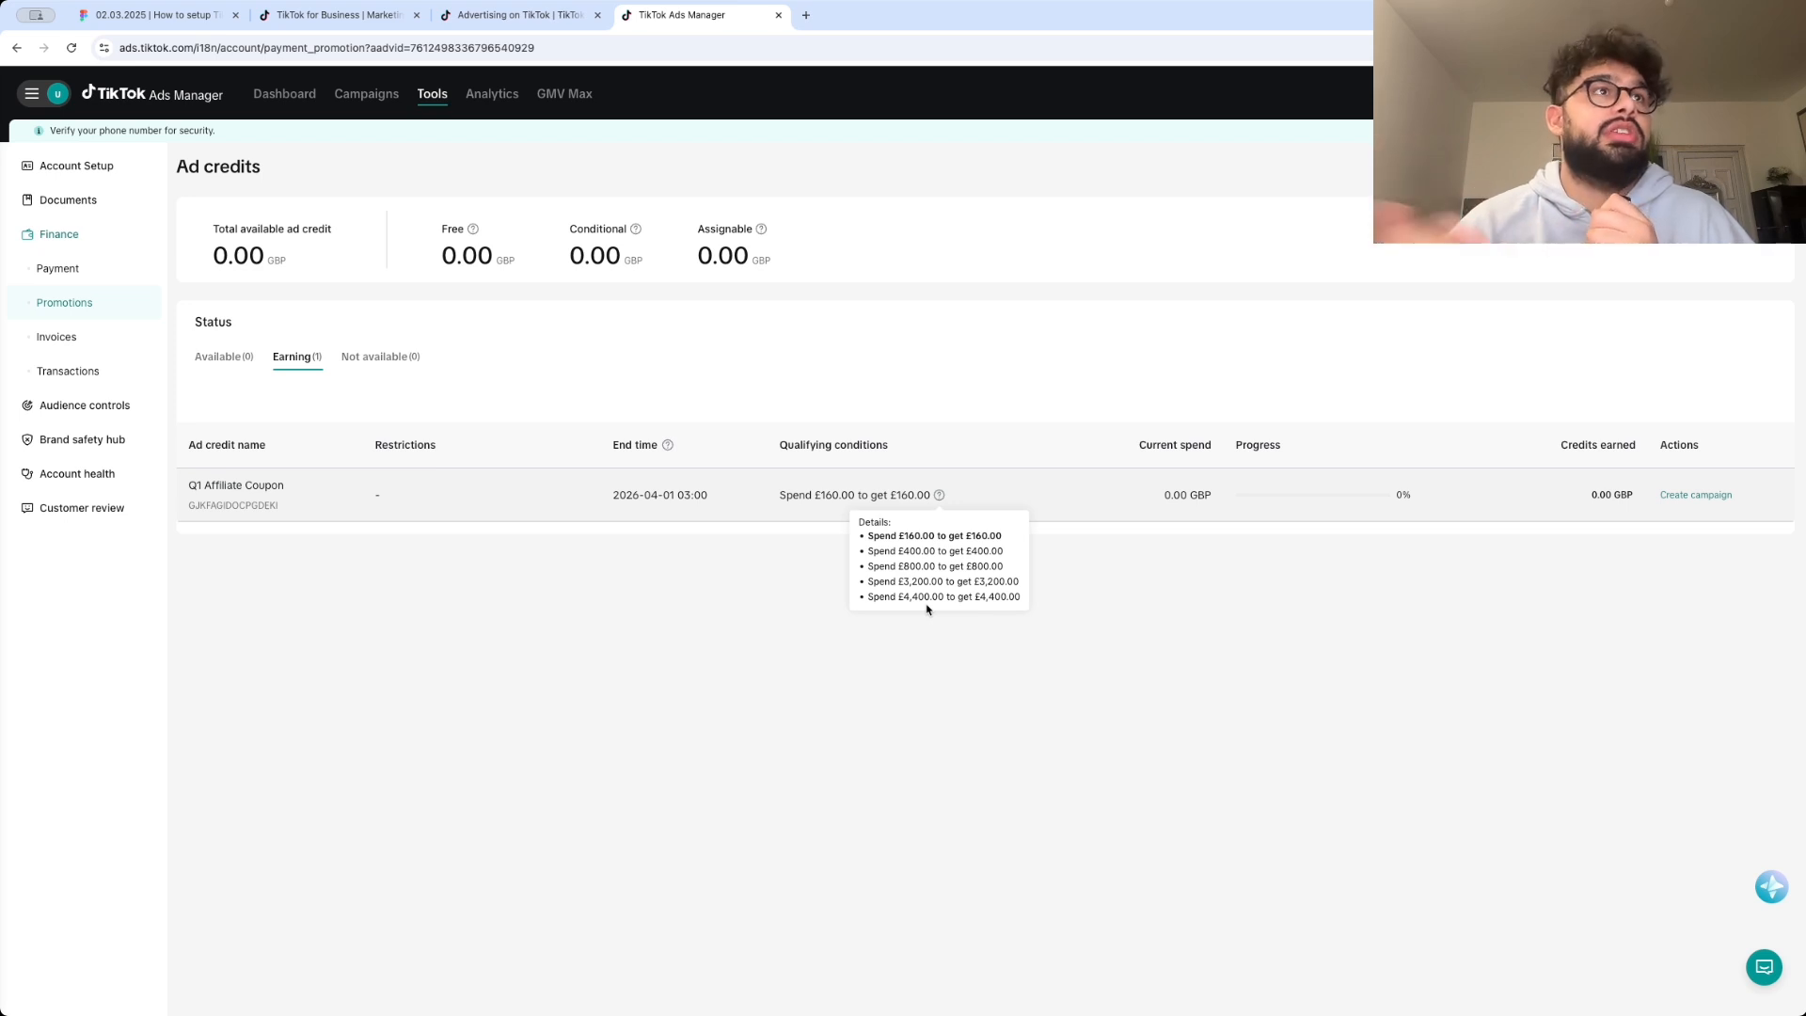
click(366, 94)
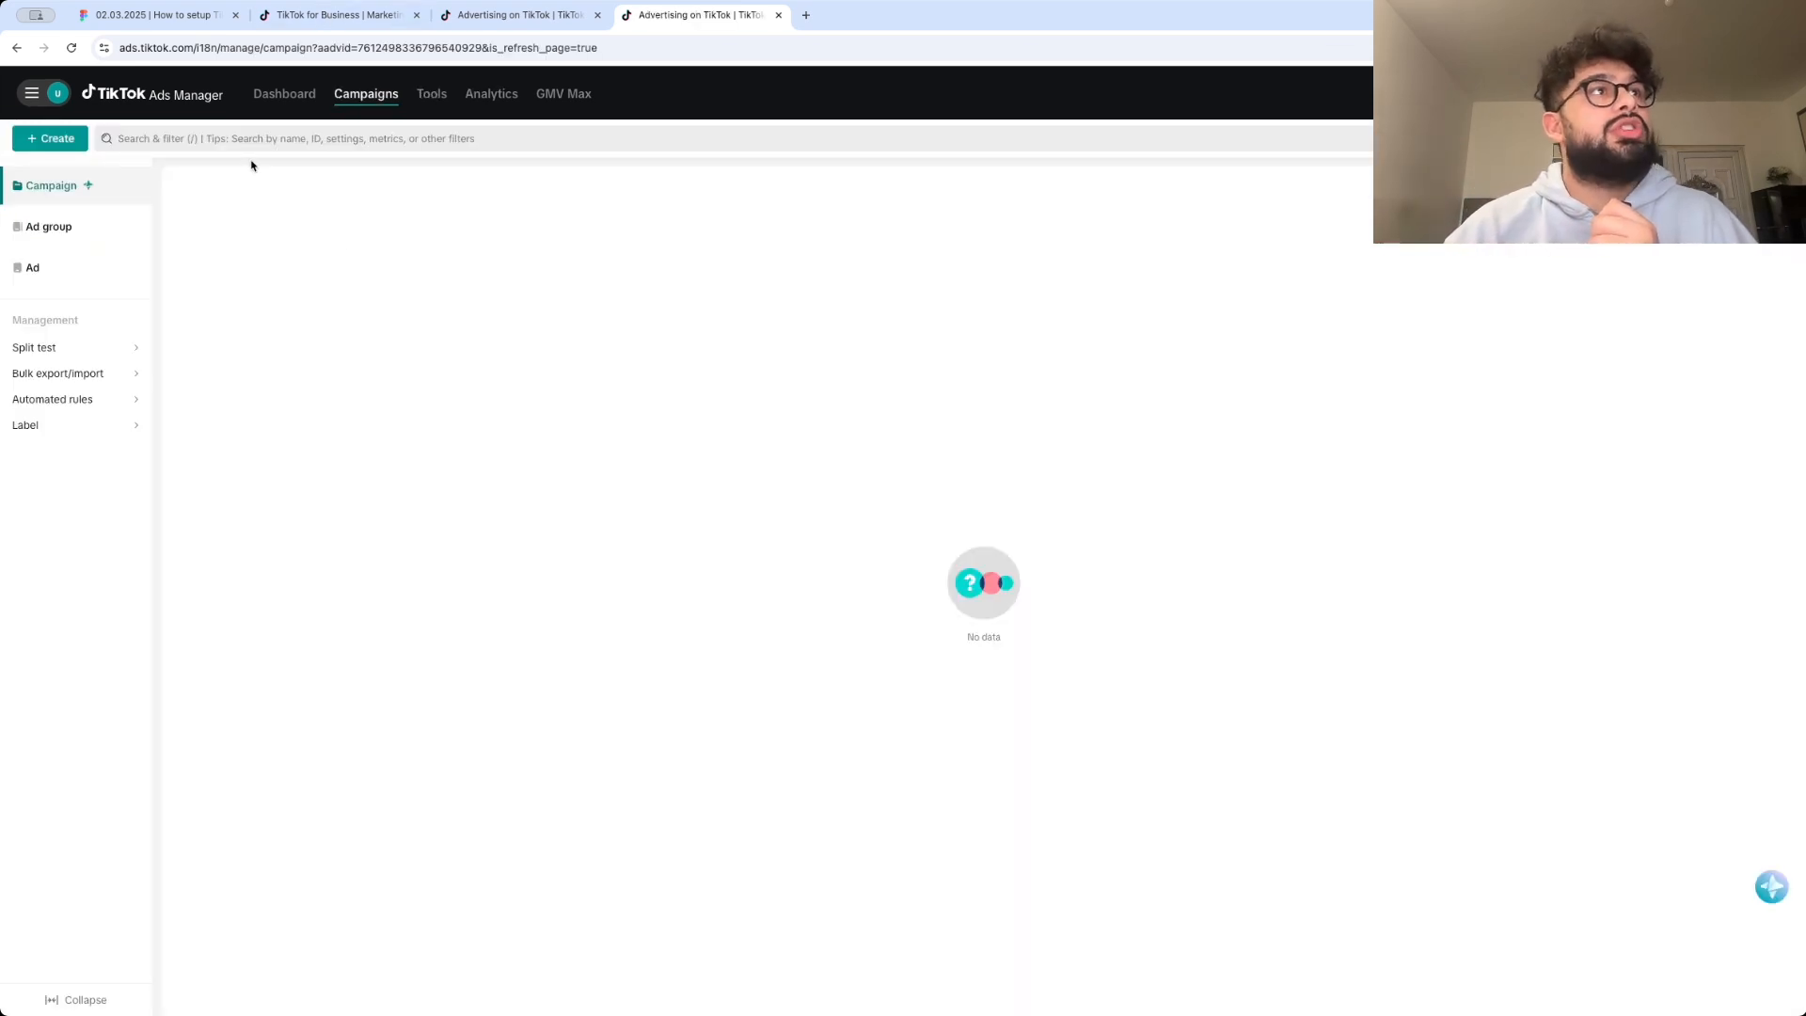
- Switch to the Figma board and examine the ad account screenshot and the campaign, ad set and ad hierarchy examples
click(174, 16)
scroll(603, 444, up, 2)
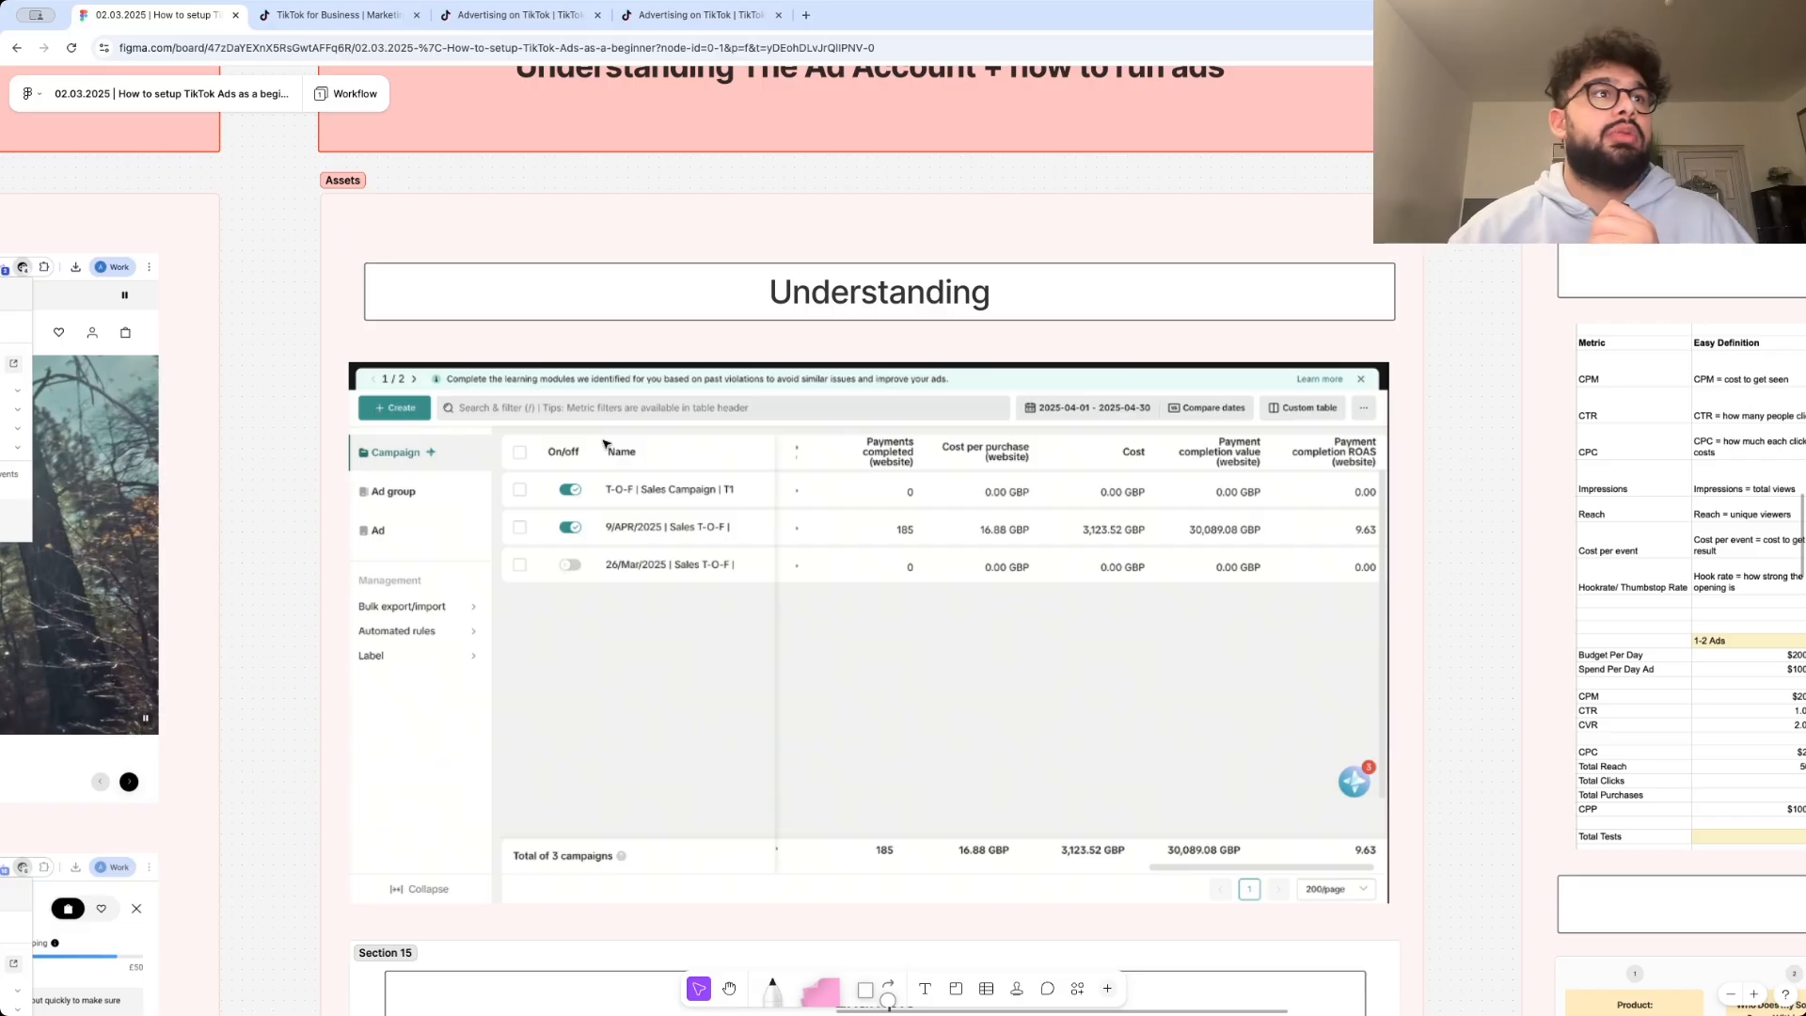
scroll(603, 444, down, 1)
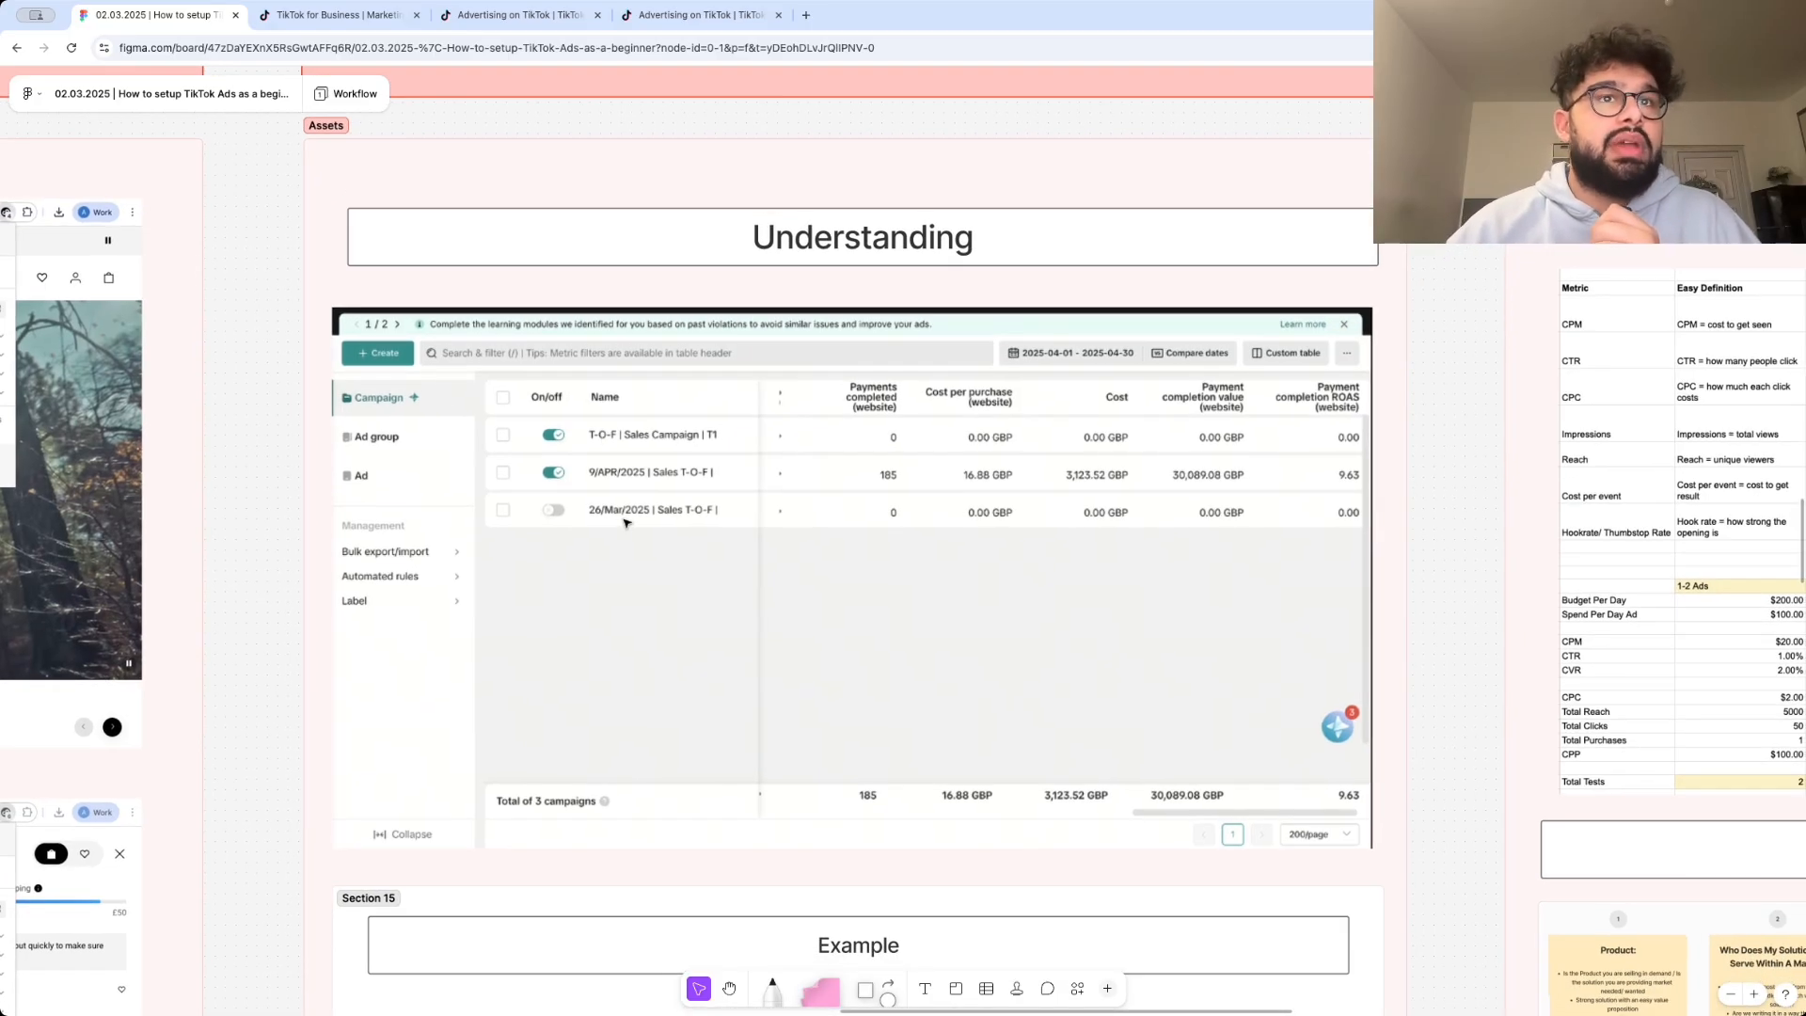
scroll(625, 523, down, 5)
scroll(626, 523, down, 2)
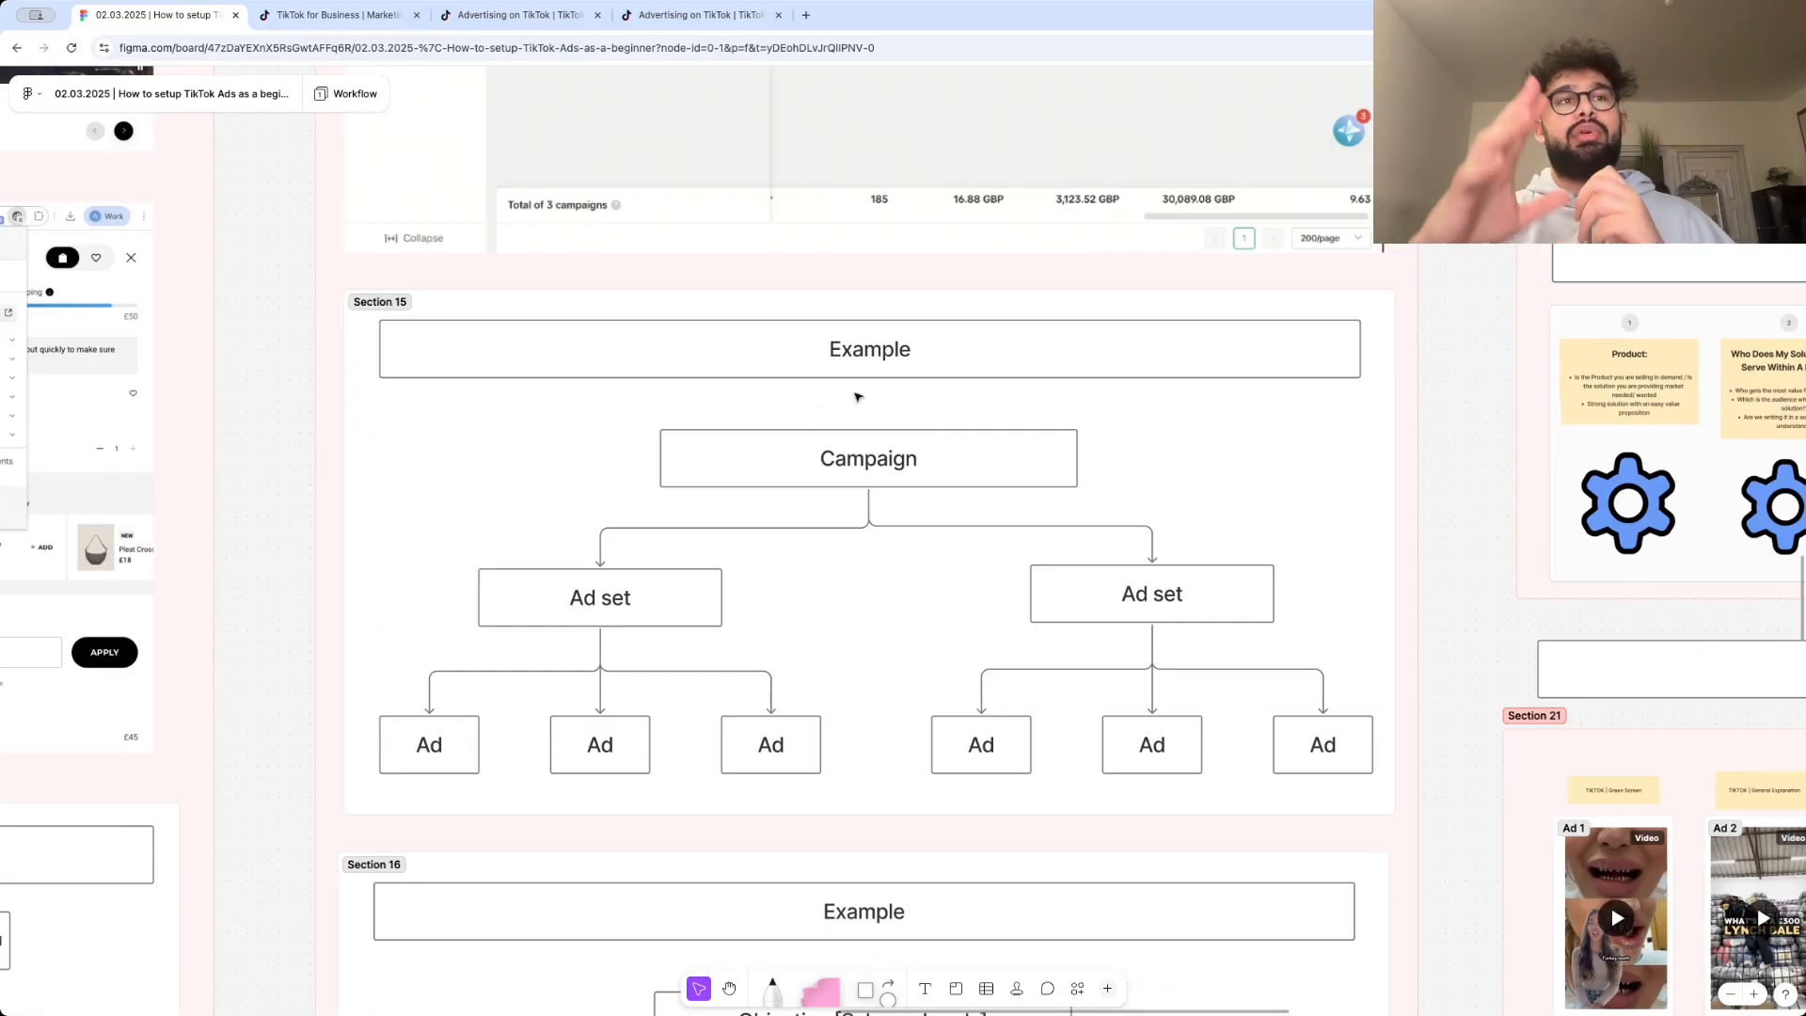
scroll(870, 433, up, 1)
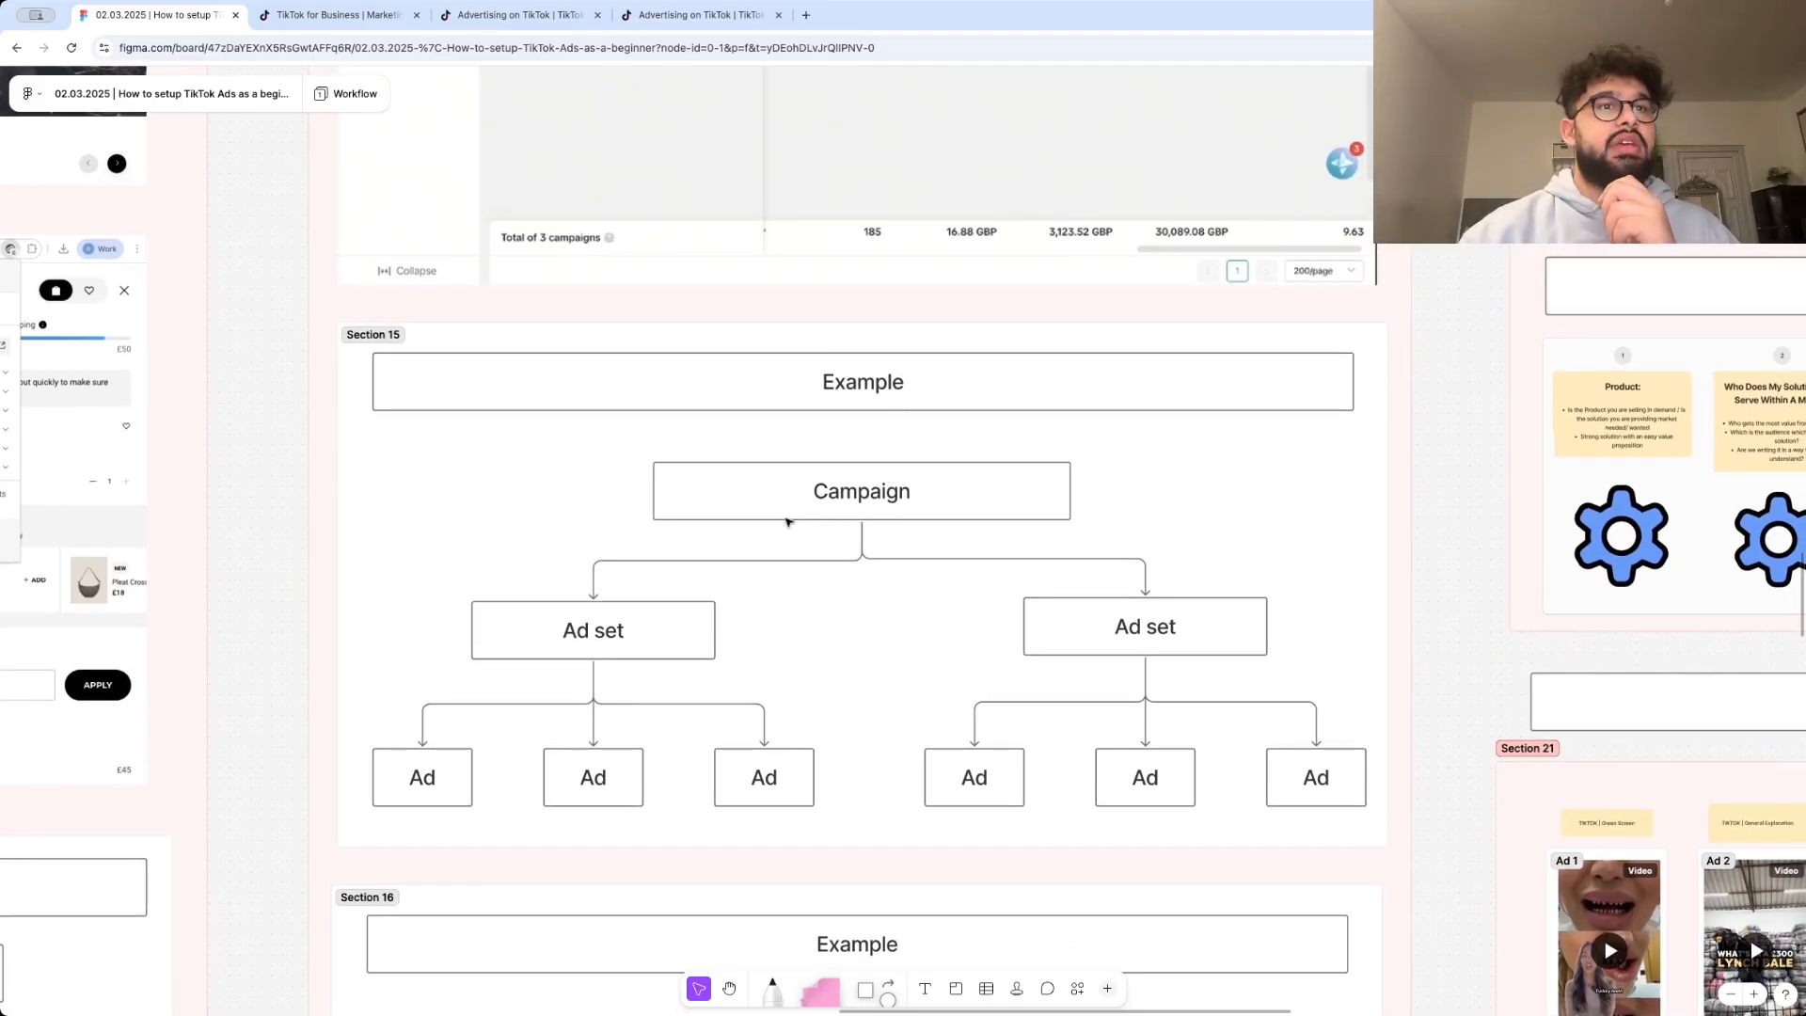
scroll(787, 522, down, 8)
scroll(787, 522, up, 1)
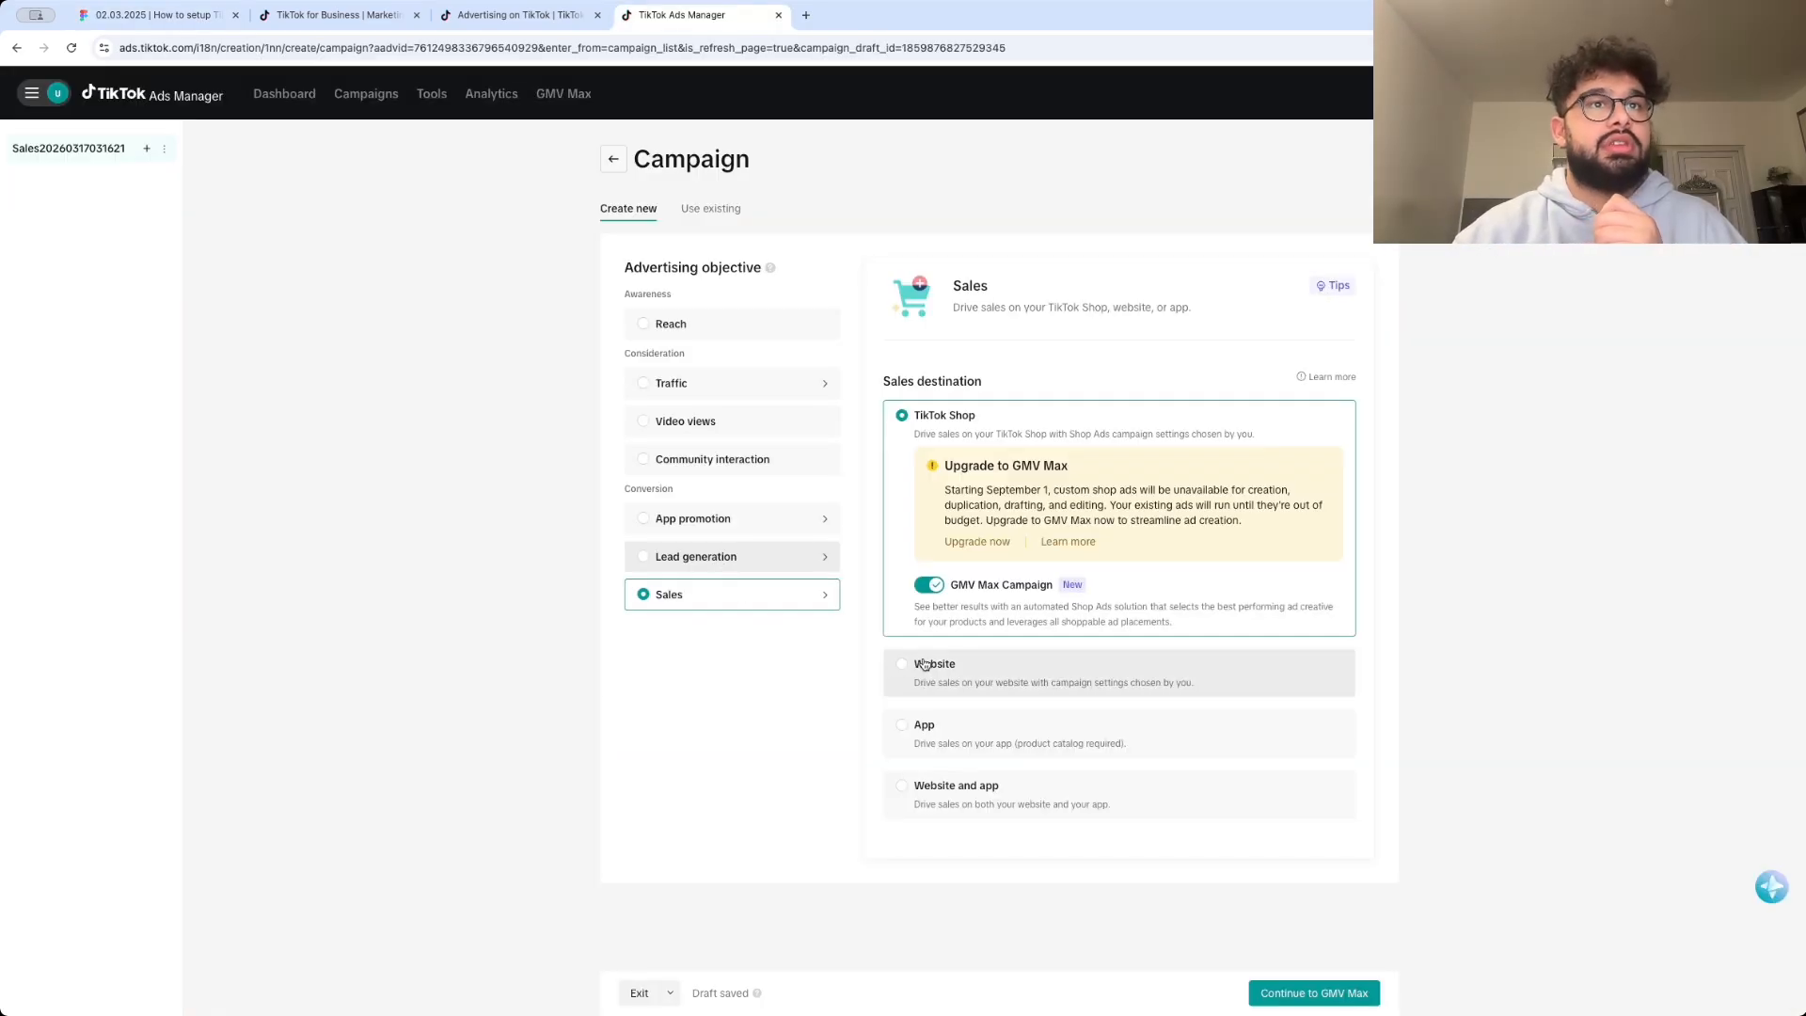
- Choose Lead generation as the new campaign's advertising objective, dismiss the Smart+ introduction, and review the objective's details
click(824, 562)
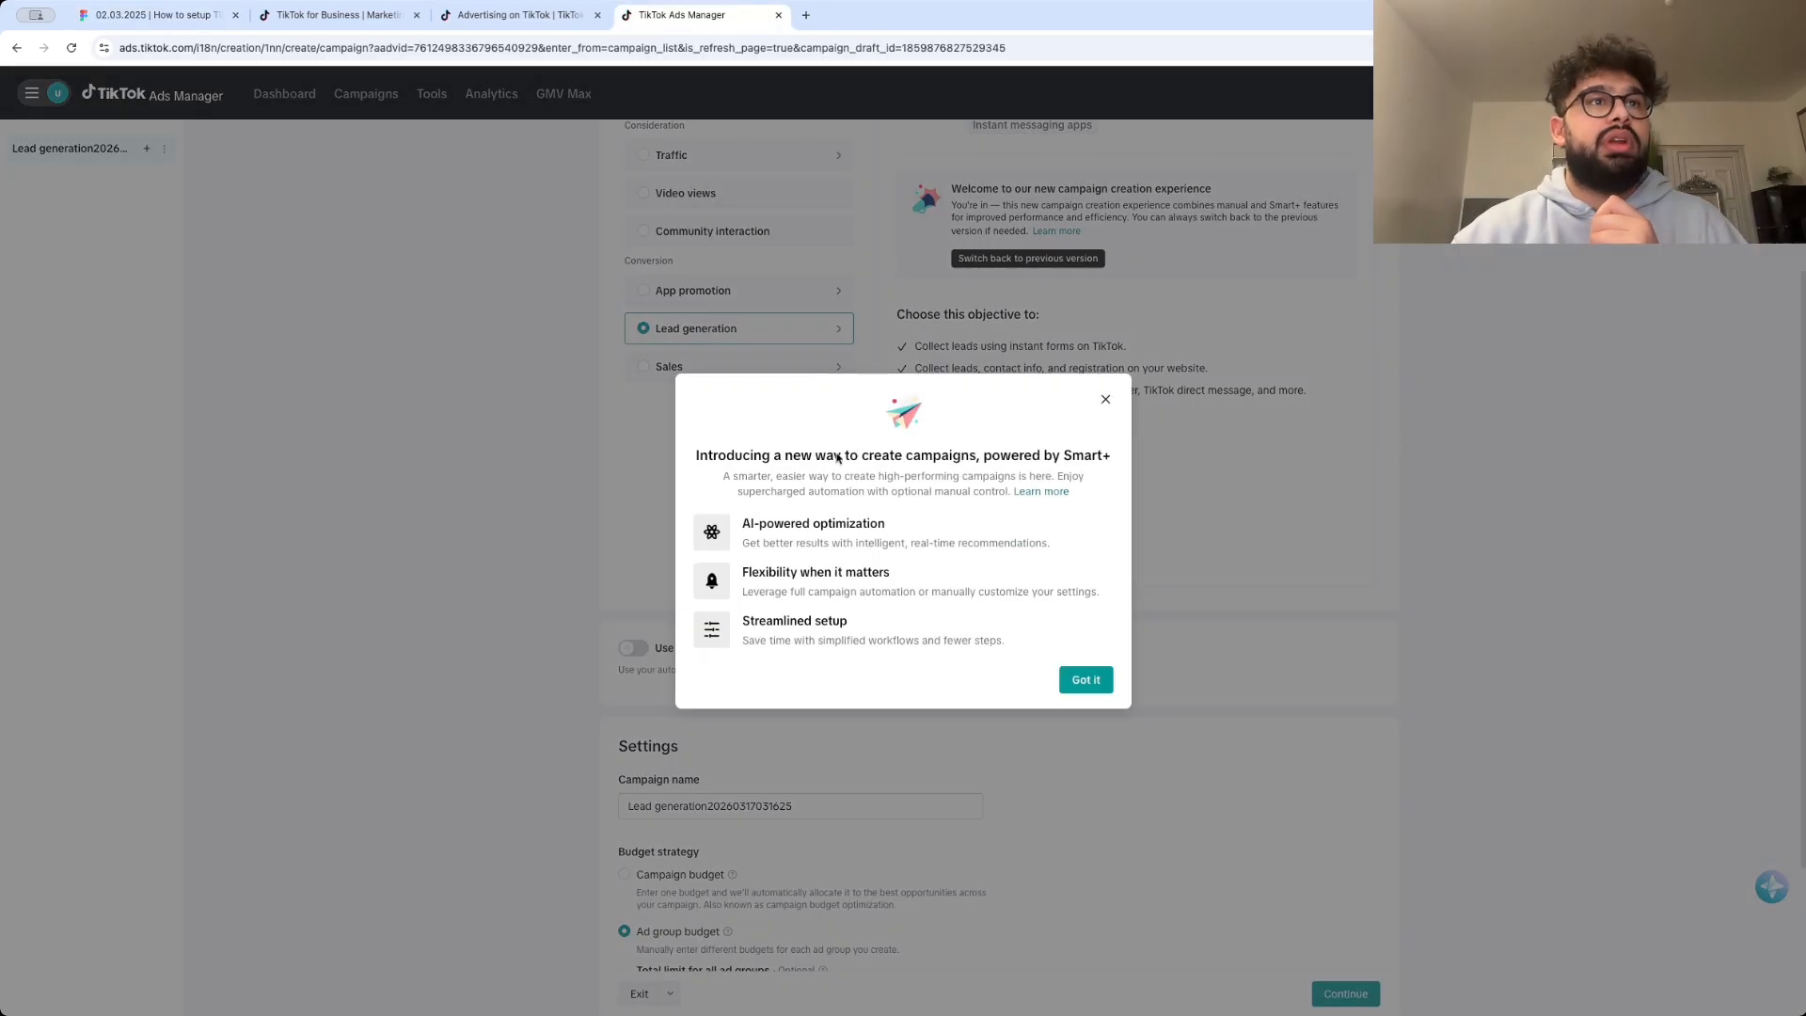
click(1106, 399)
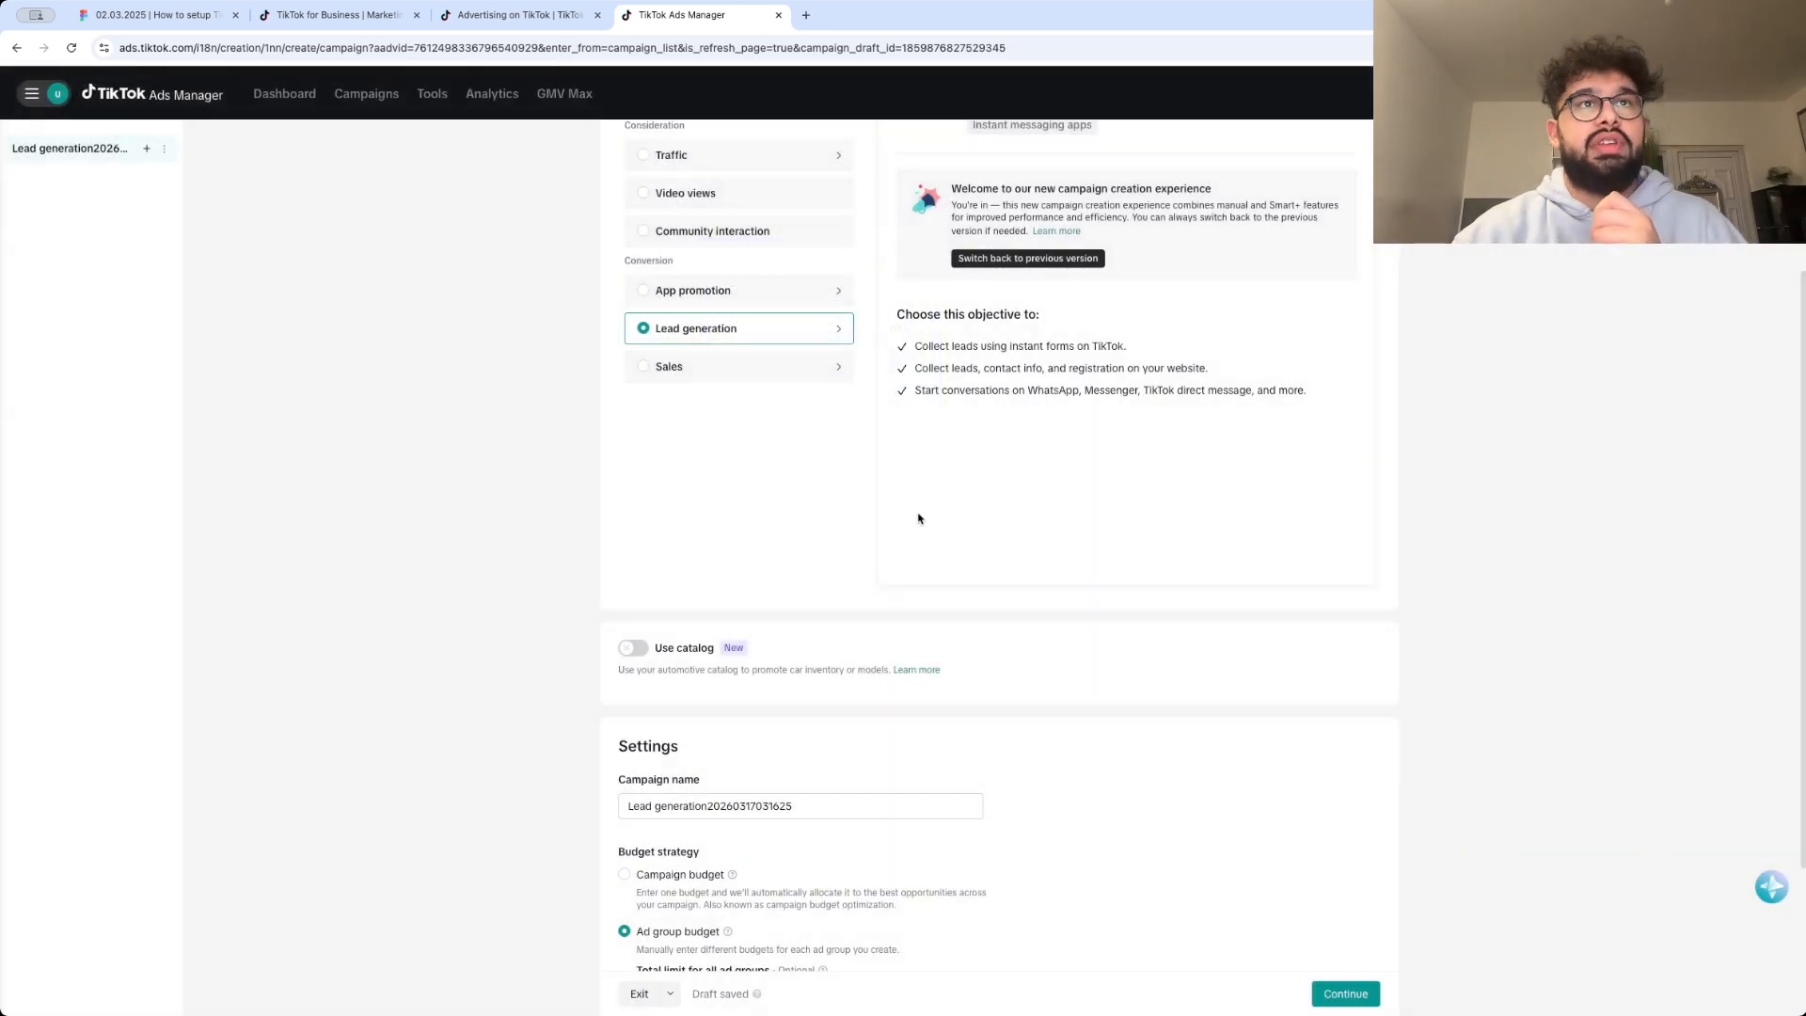
scroll(919, 518, up, 3)
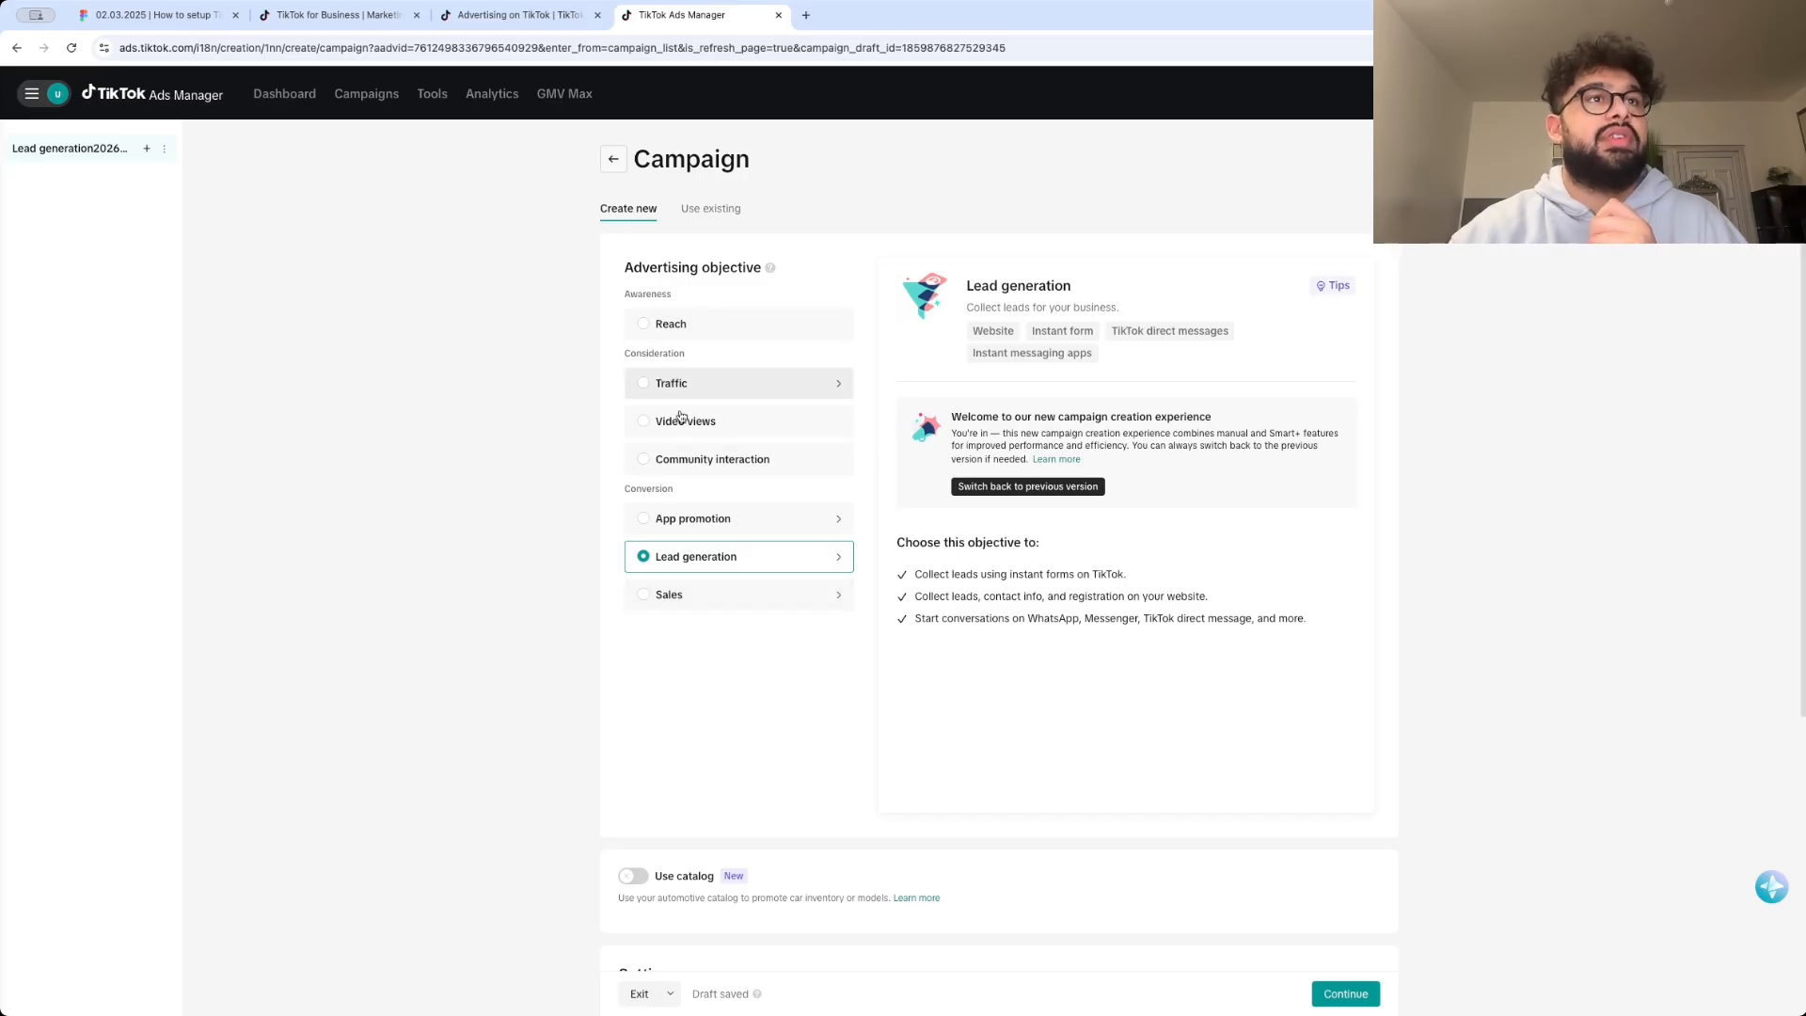
key(ctrl+Tab)
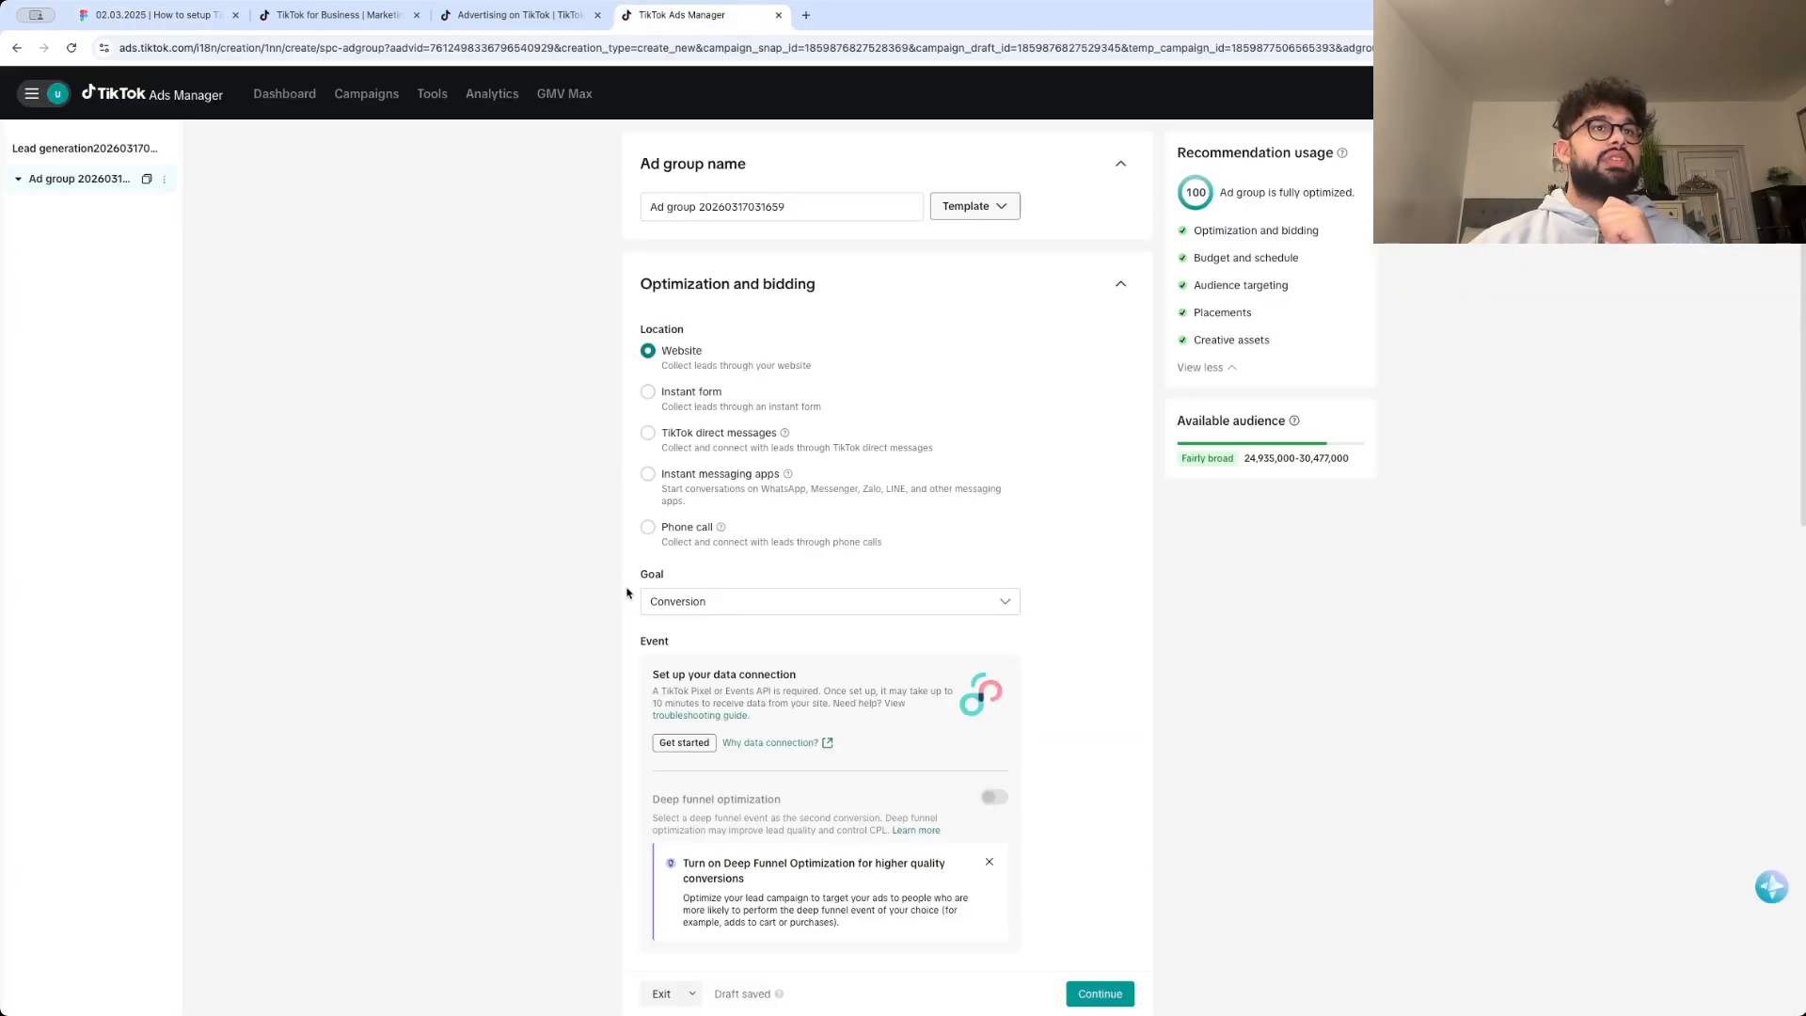
- Expand the ad group's audience targeting, browse the Interests & behaviors categories, and check the campaign example on the Figma board
scroll(627, 593, down, 10)
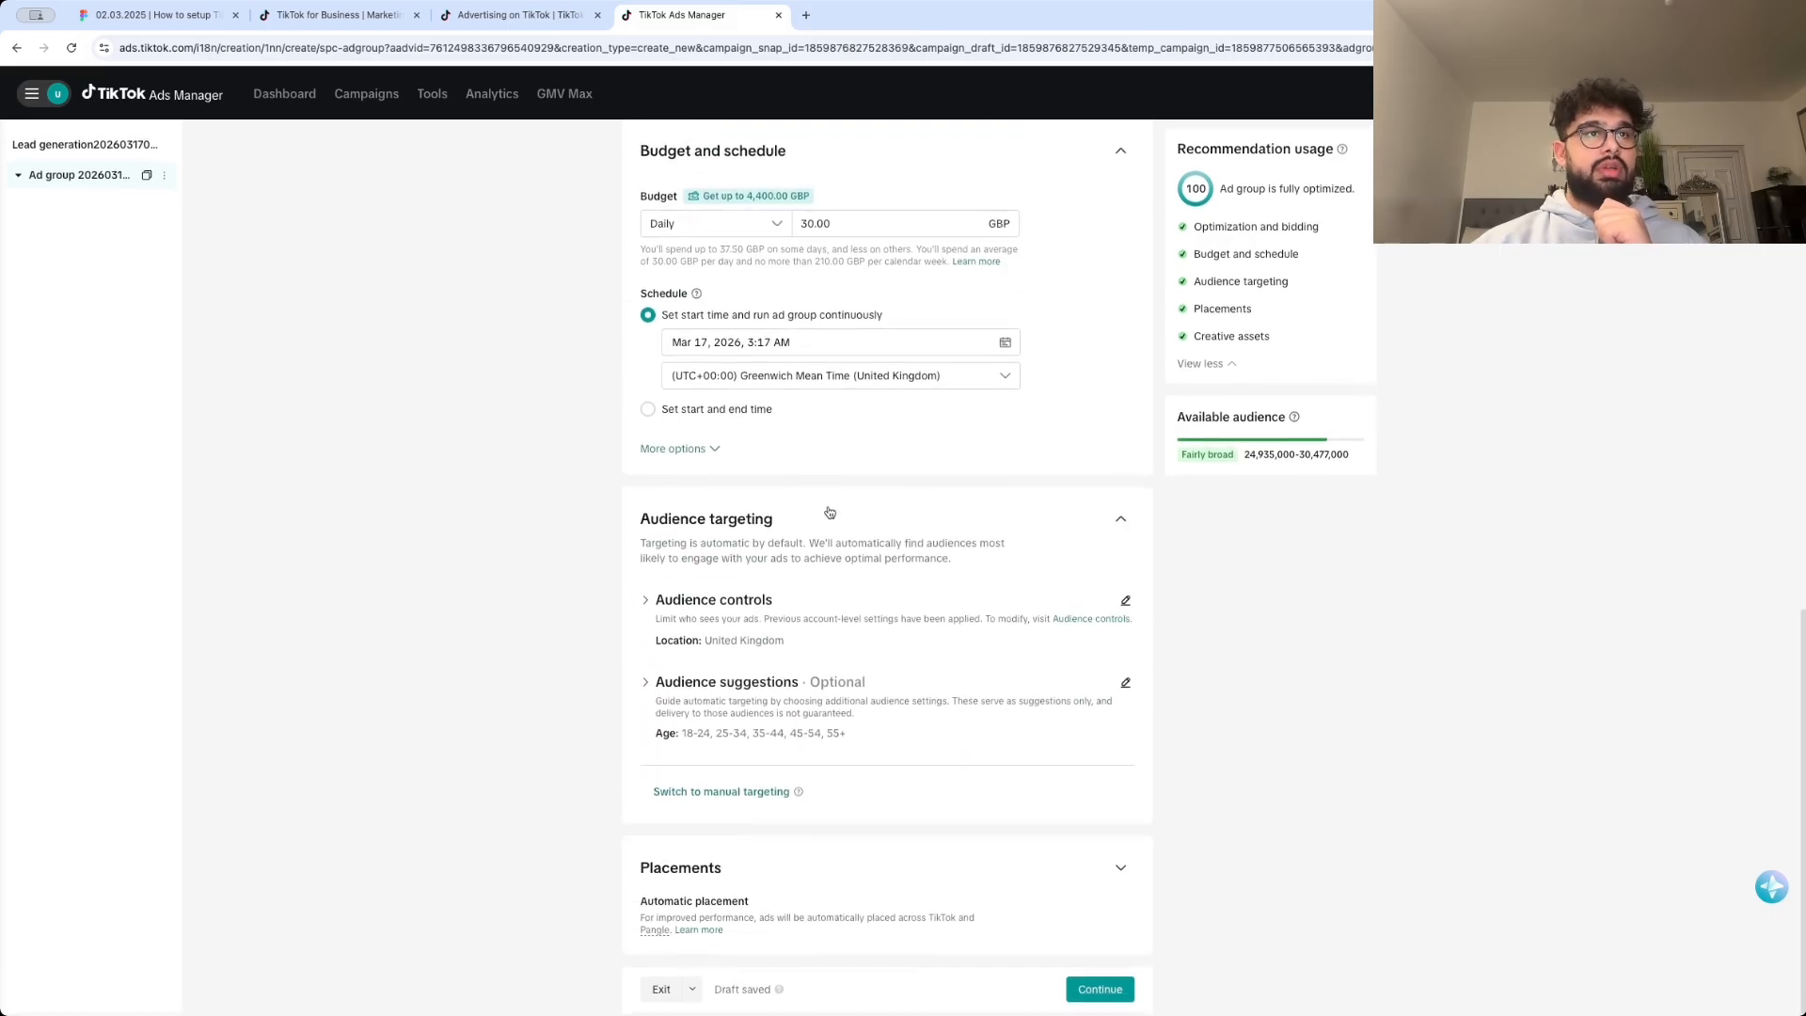
scroll(830, 512, up, 1)
click(675, 636)
scroll(670, 677, down, 6)
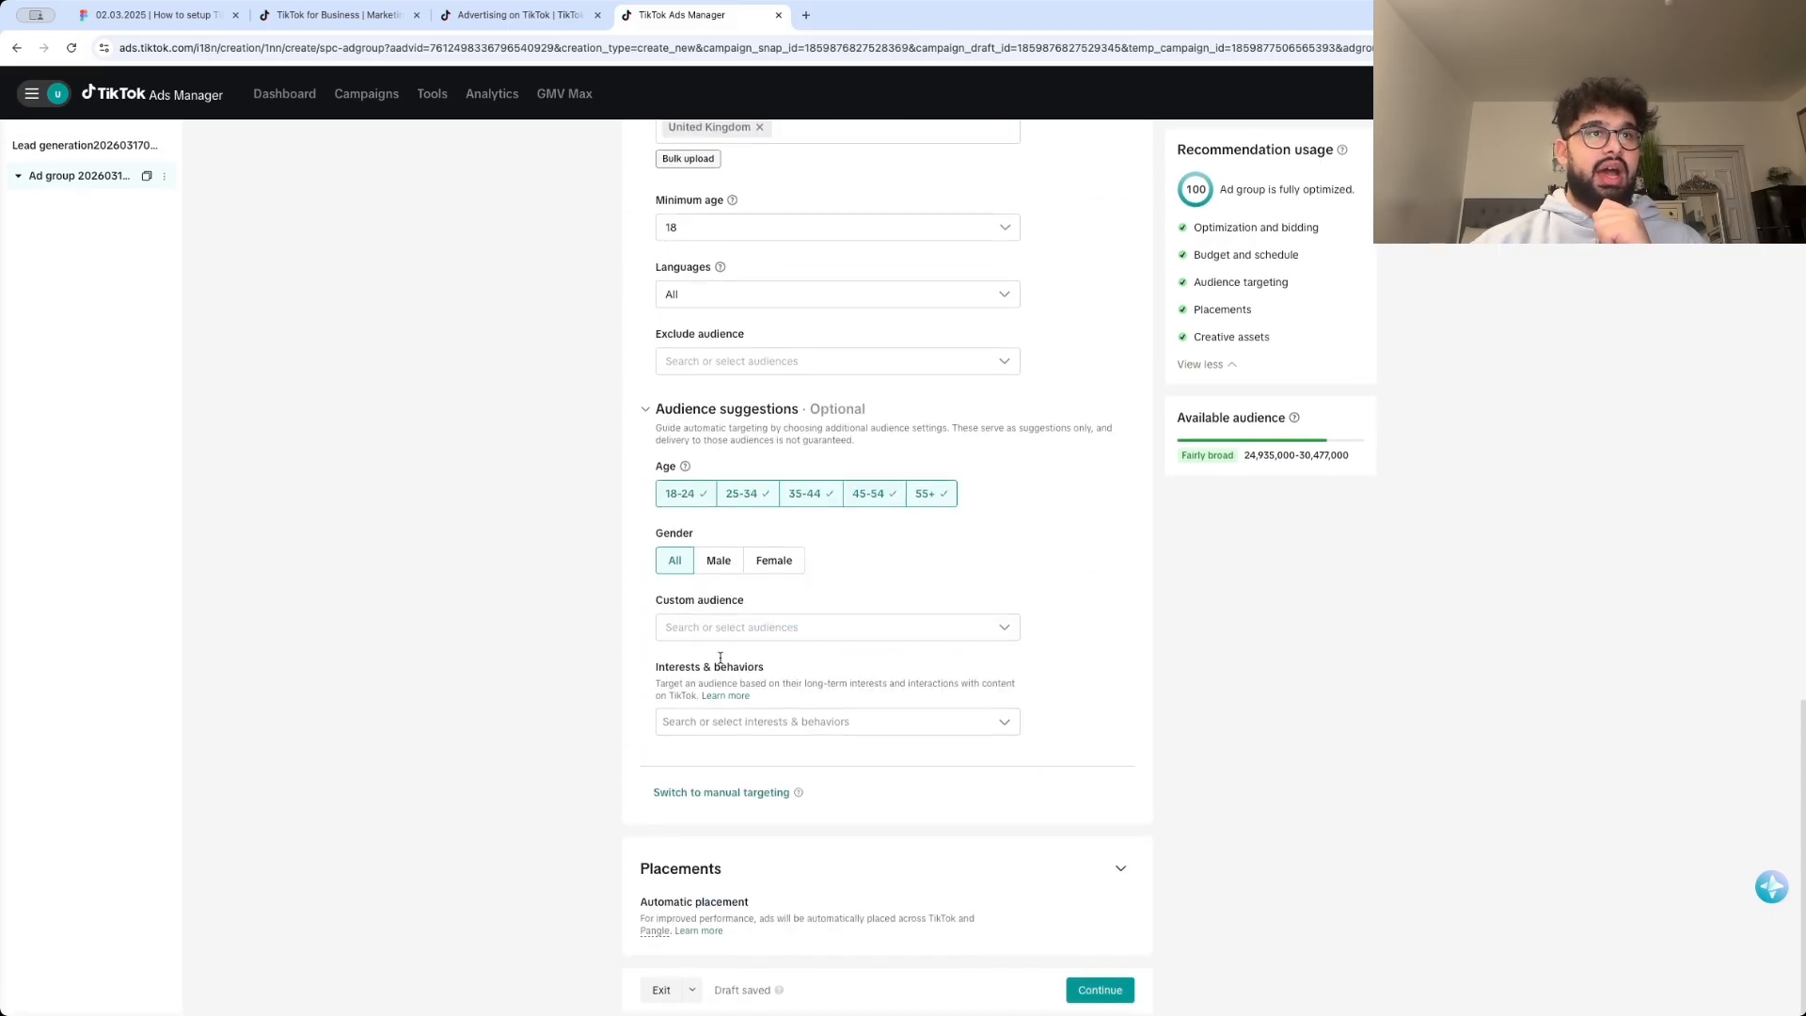
click(739, 722)
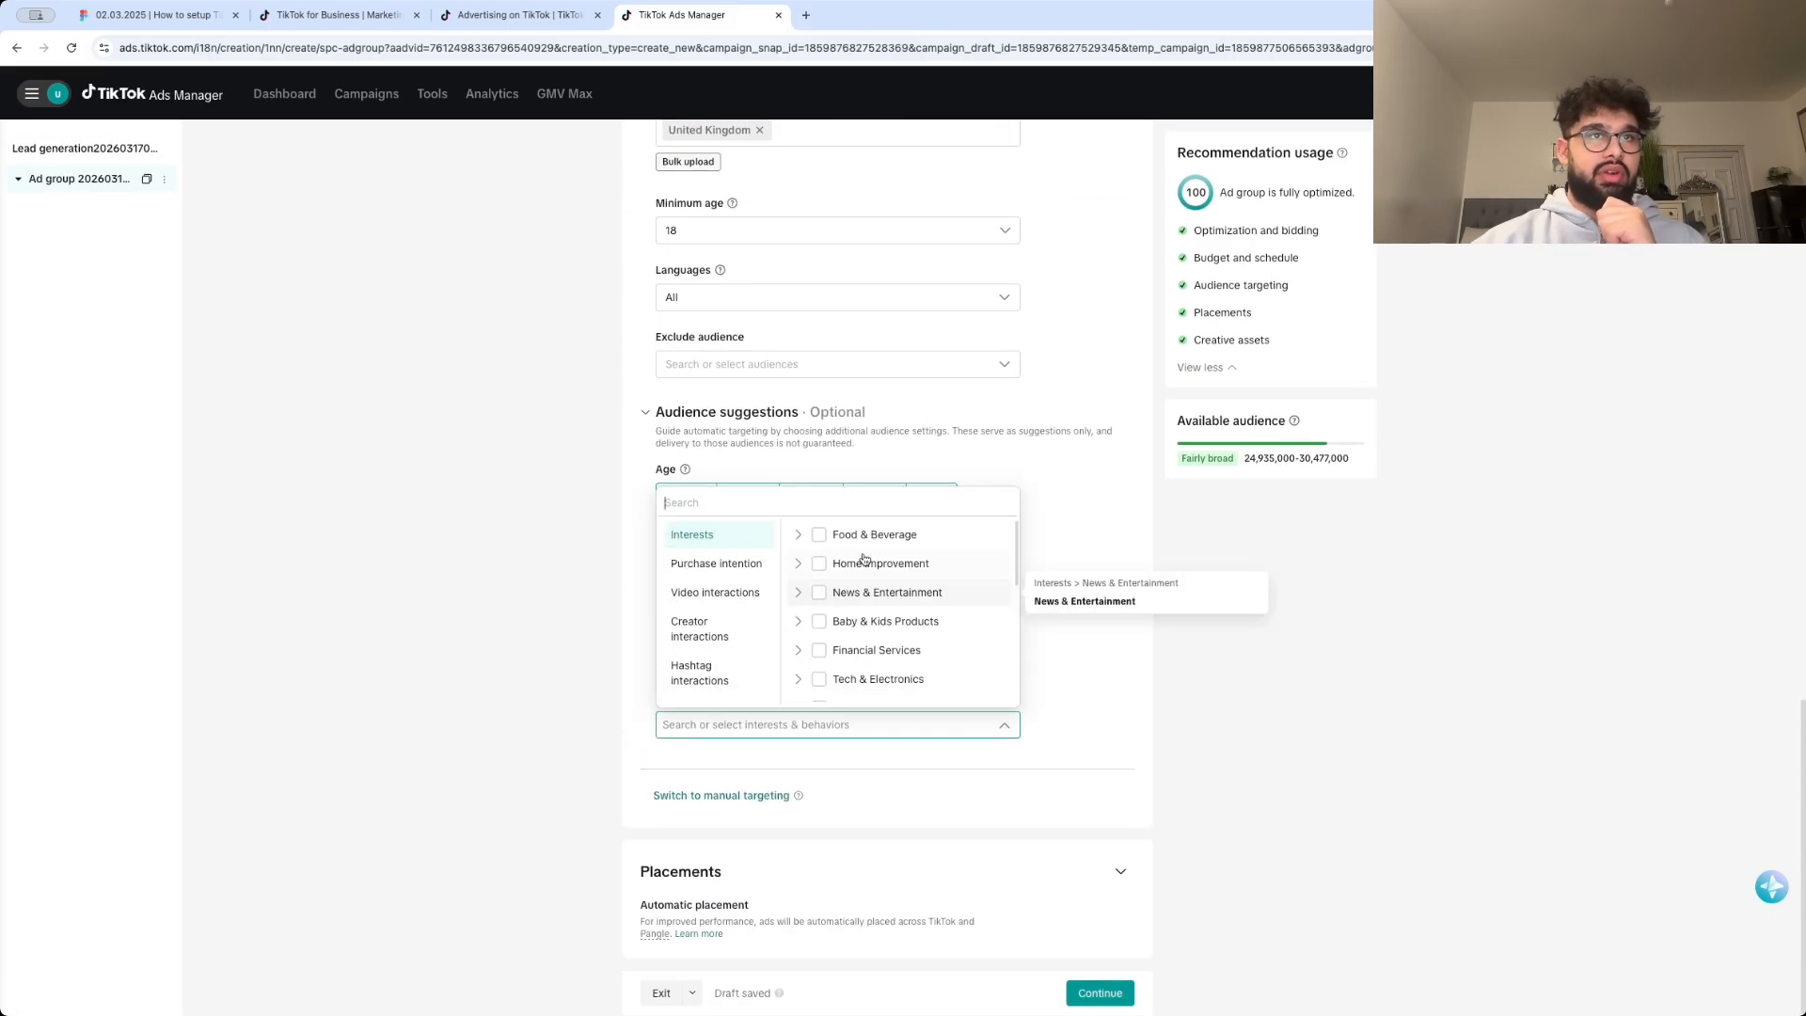
click(594, 694)
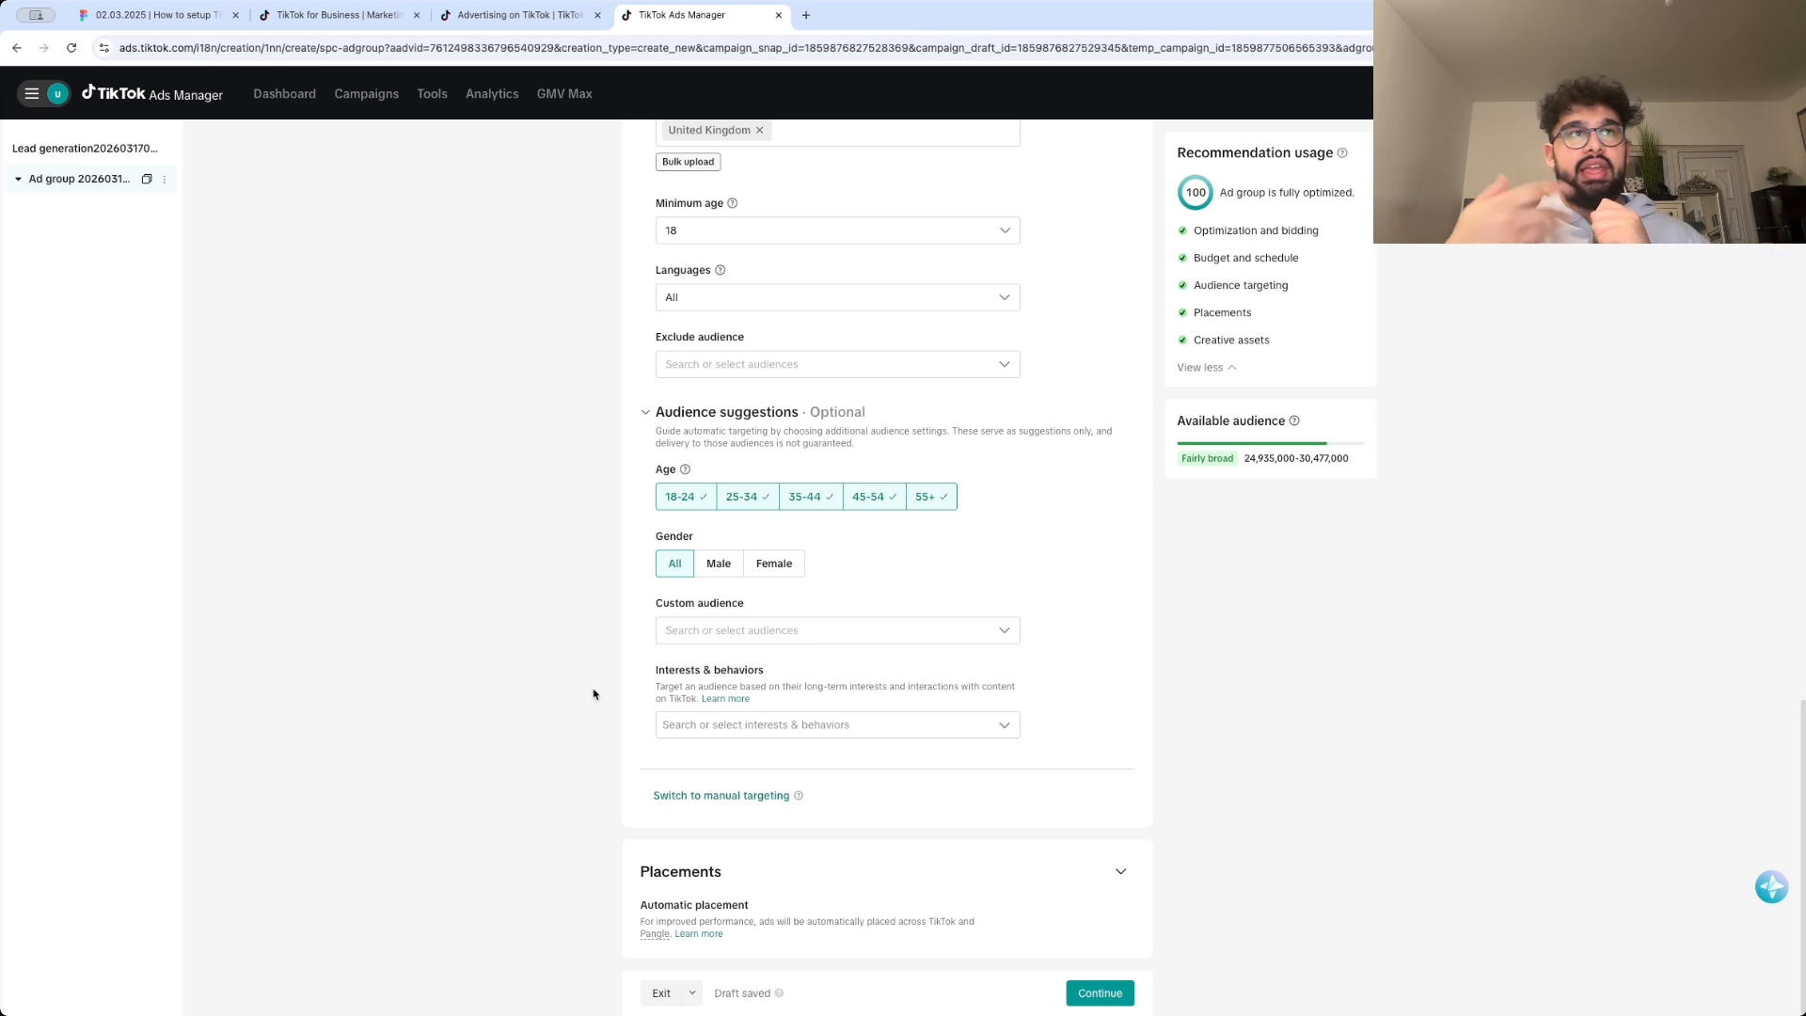
key(ctrl+Tab)
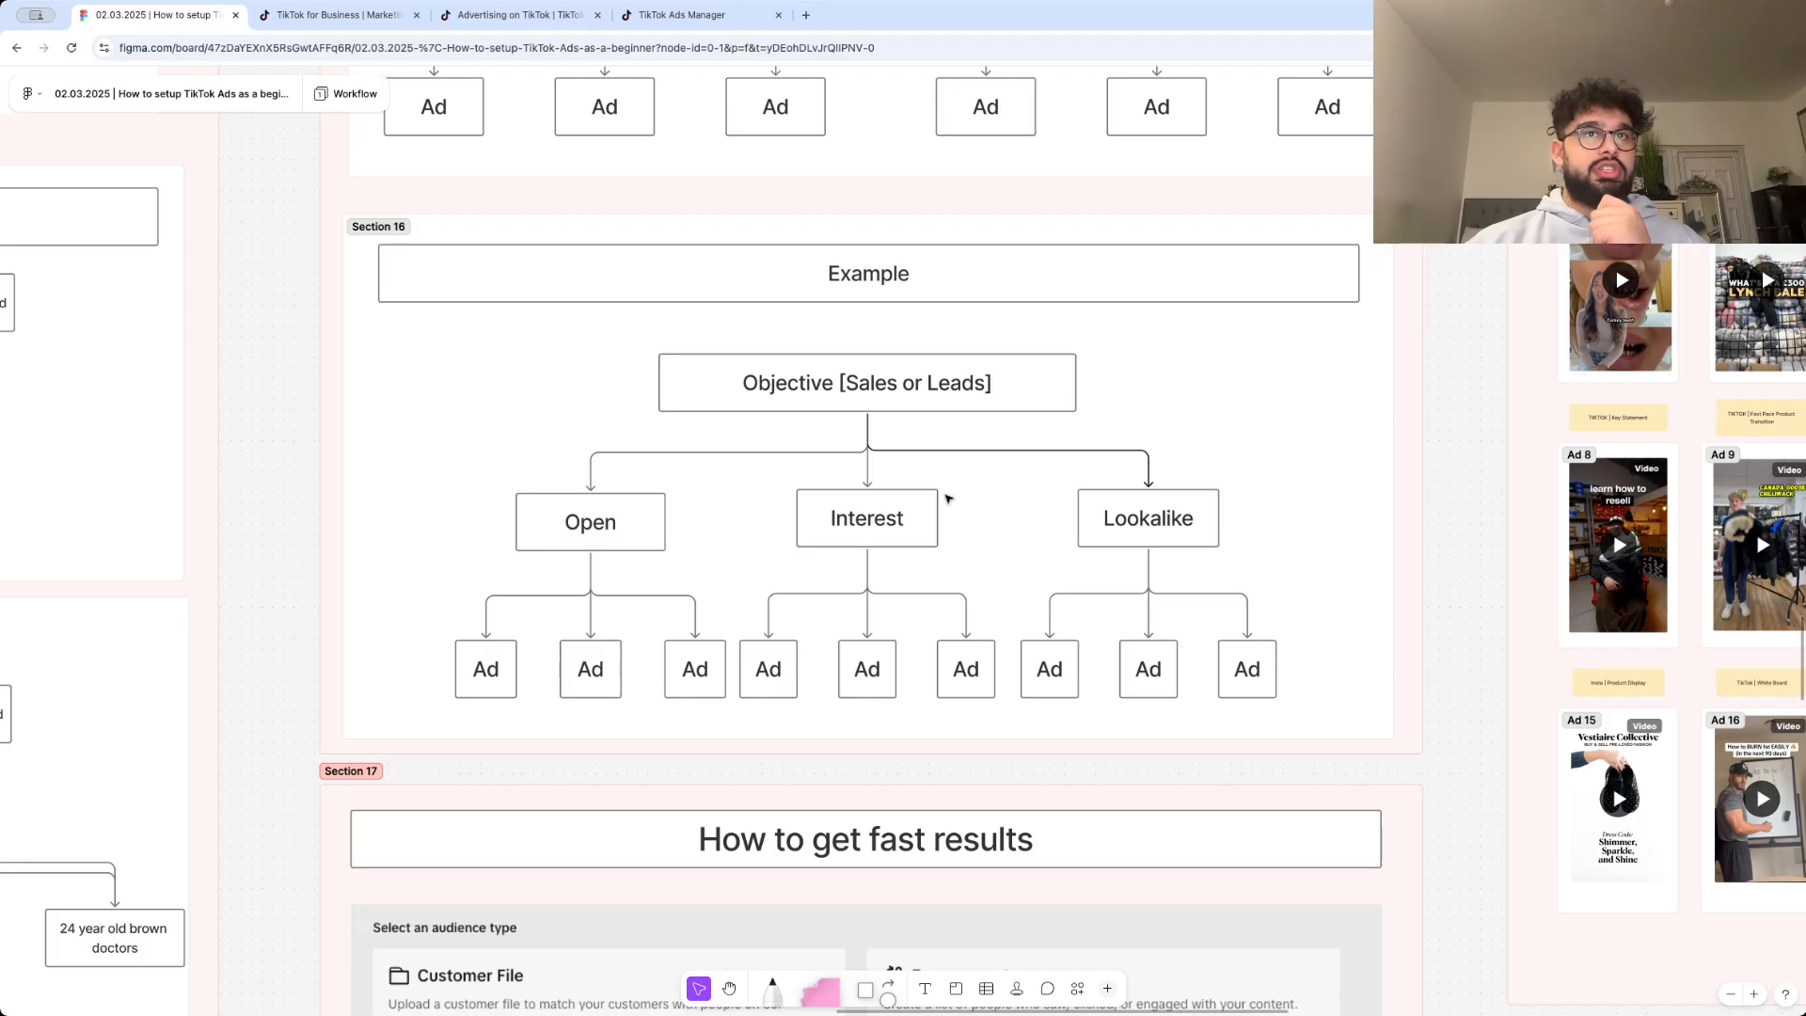
click(692, 15)
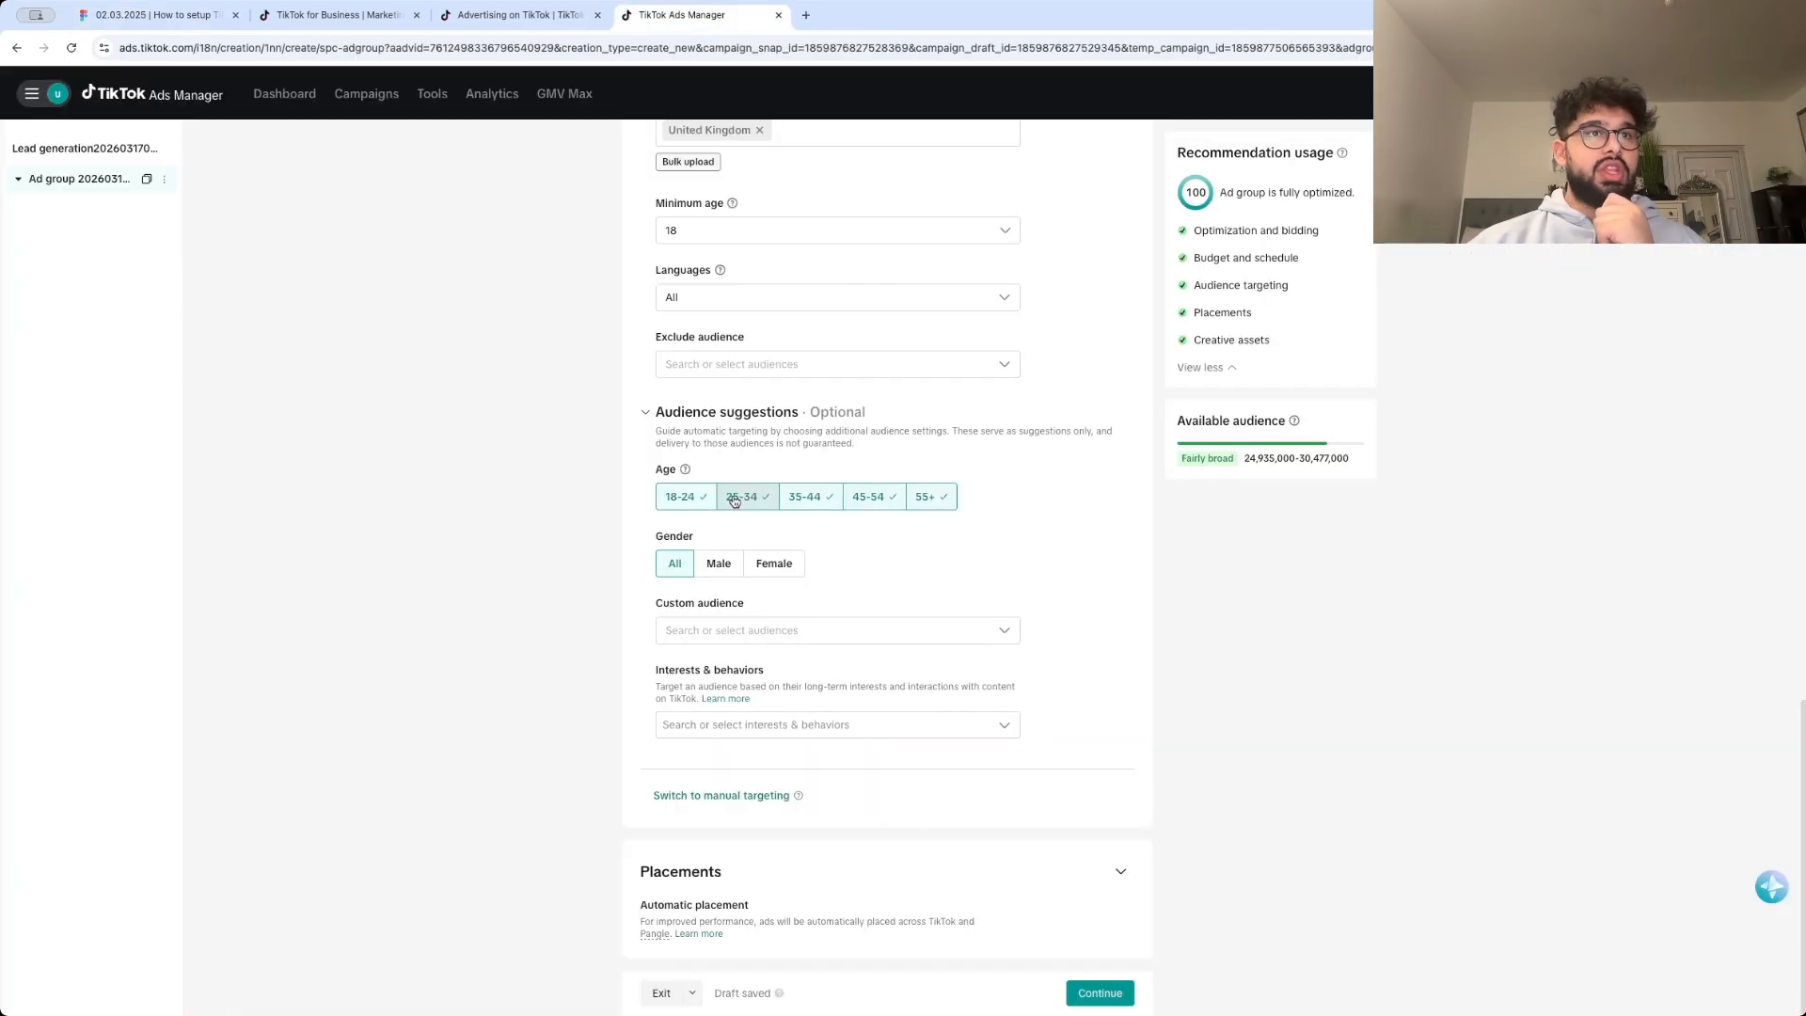
- Search interests for "cloth" and "kitche", and add Kitchen & Bathroom Appliances and Kitchen Accessories as suggested audience interests
click(773, 725)
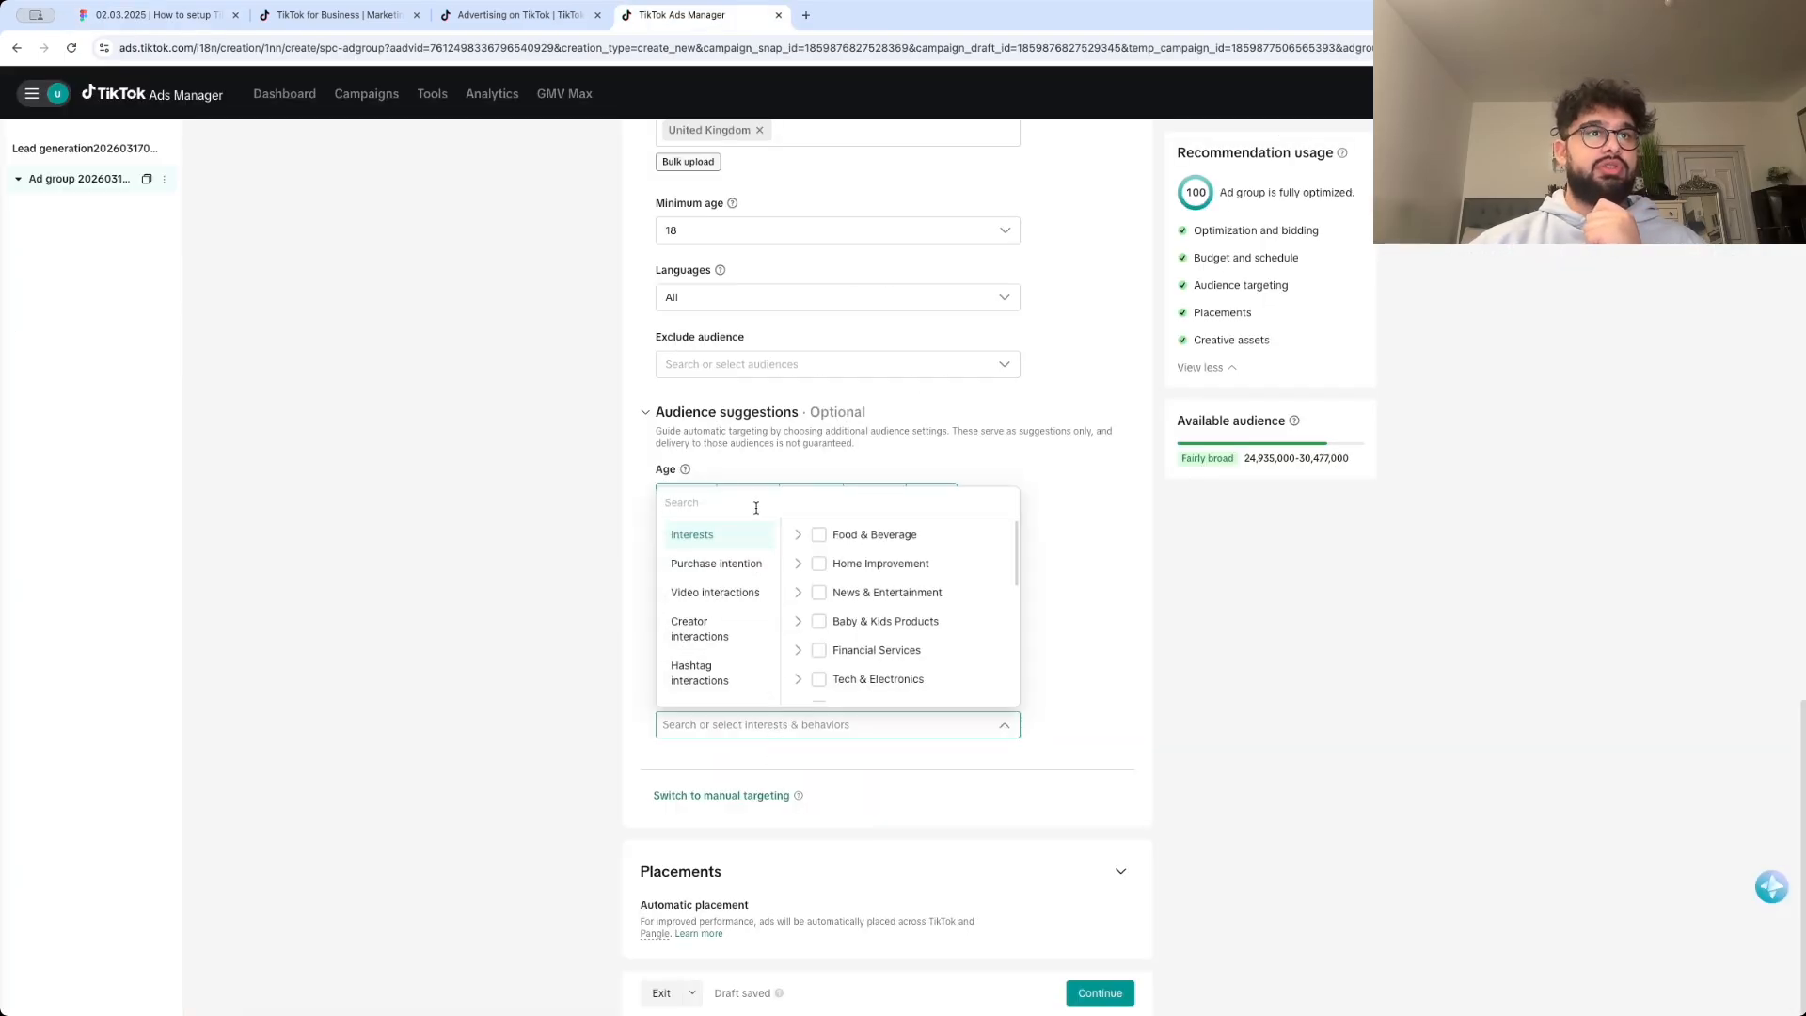
text(cloth)
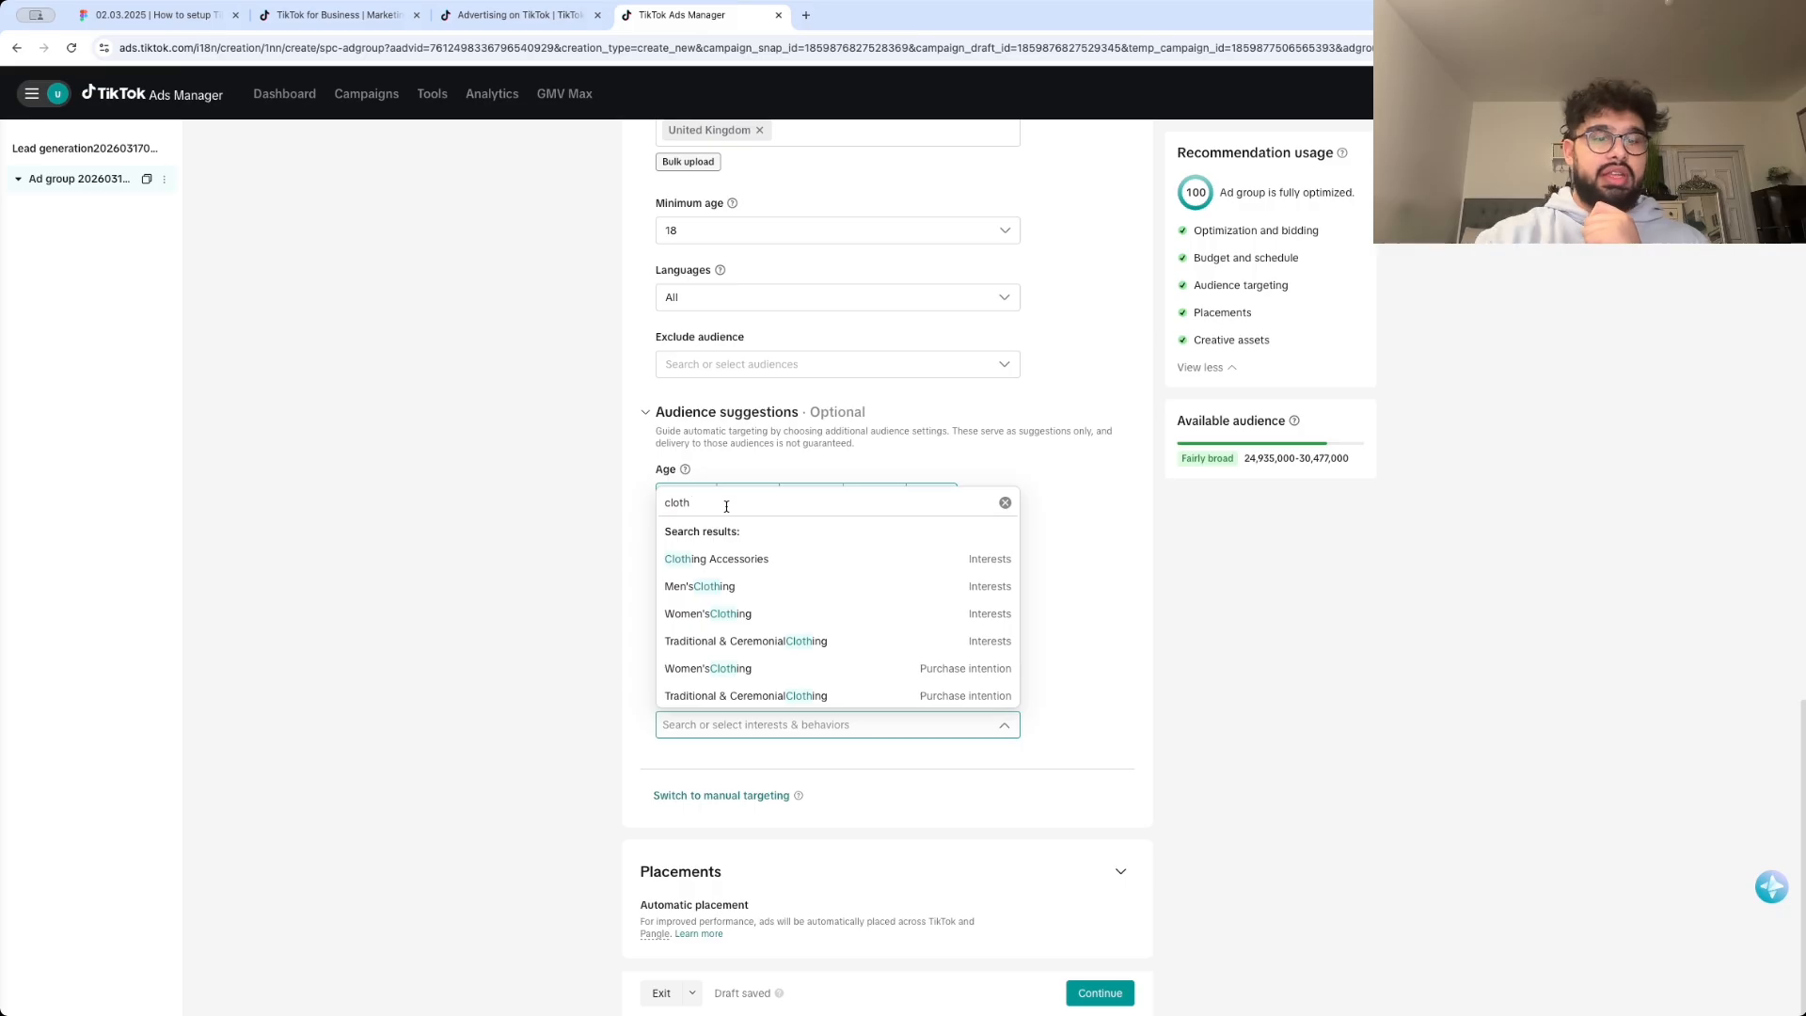
double_click(726, 507)
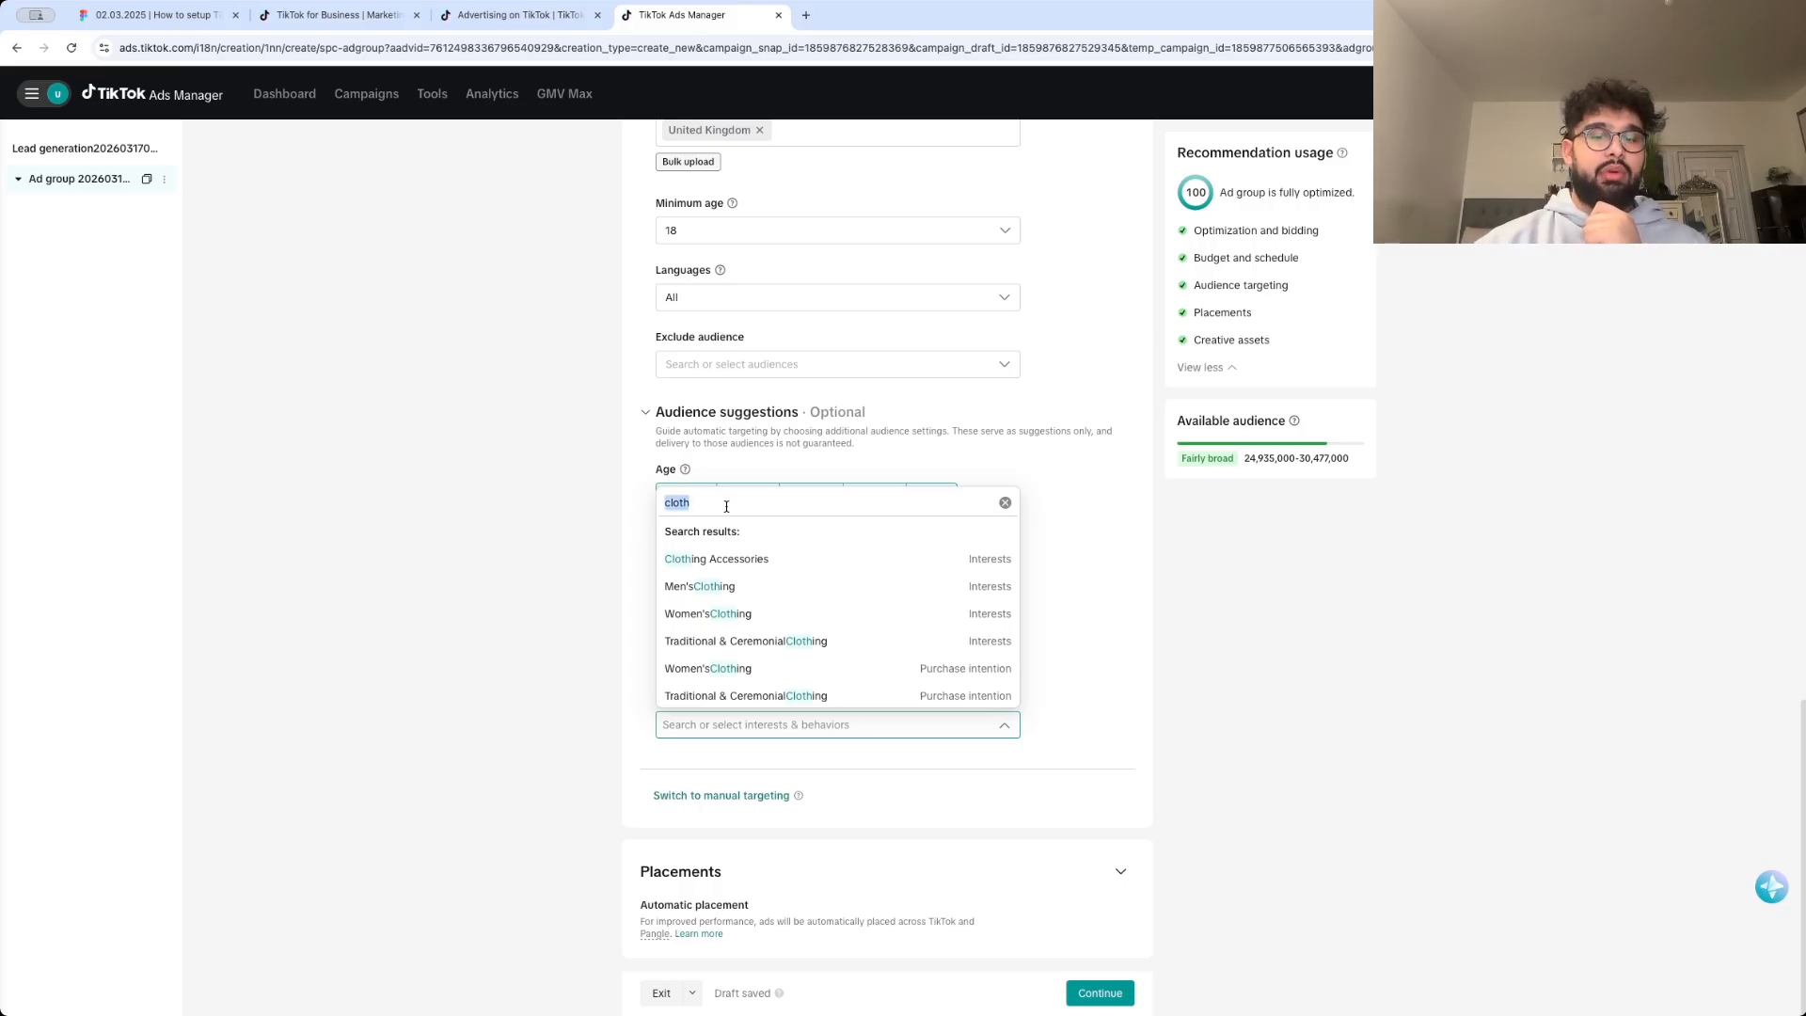
text(kitche)
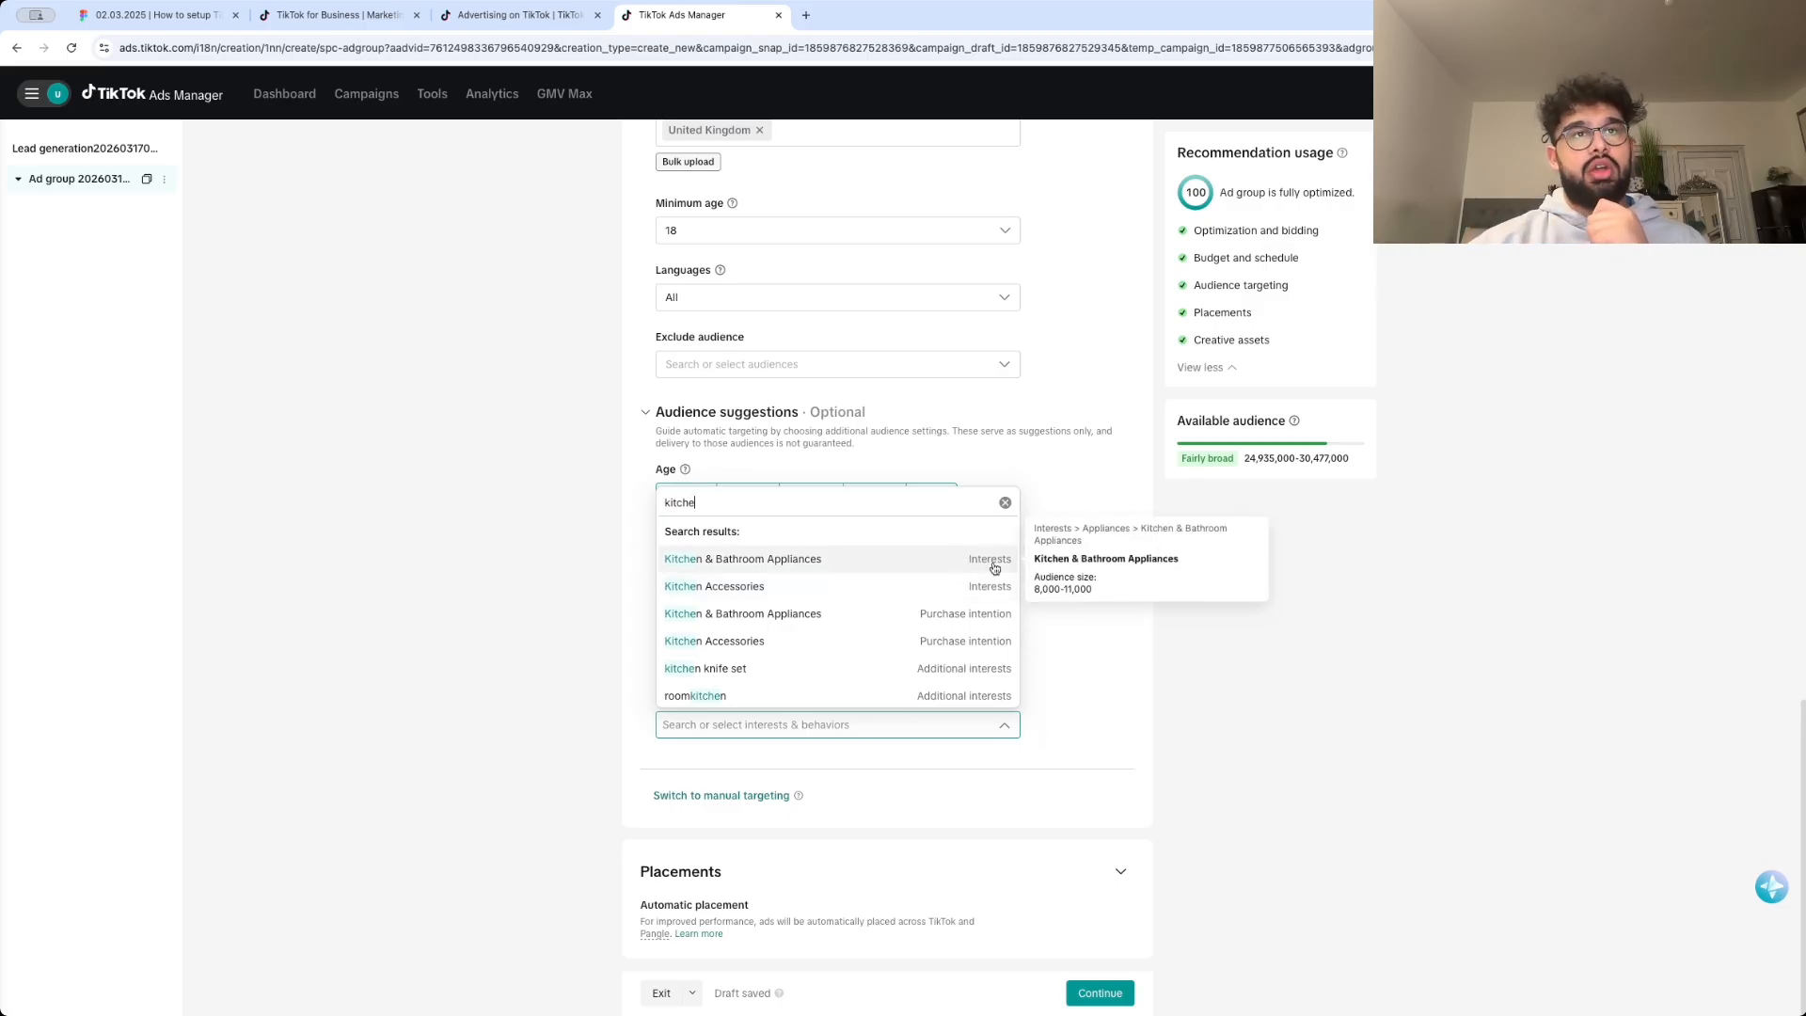
scroll(983, 611, down, 2)
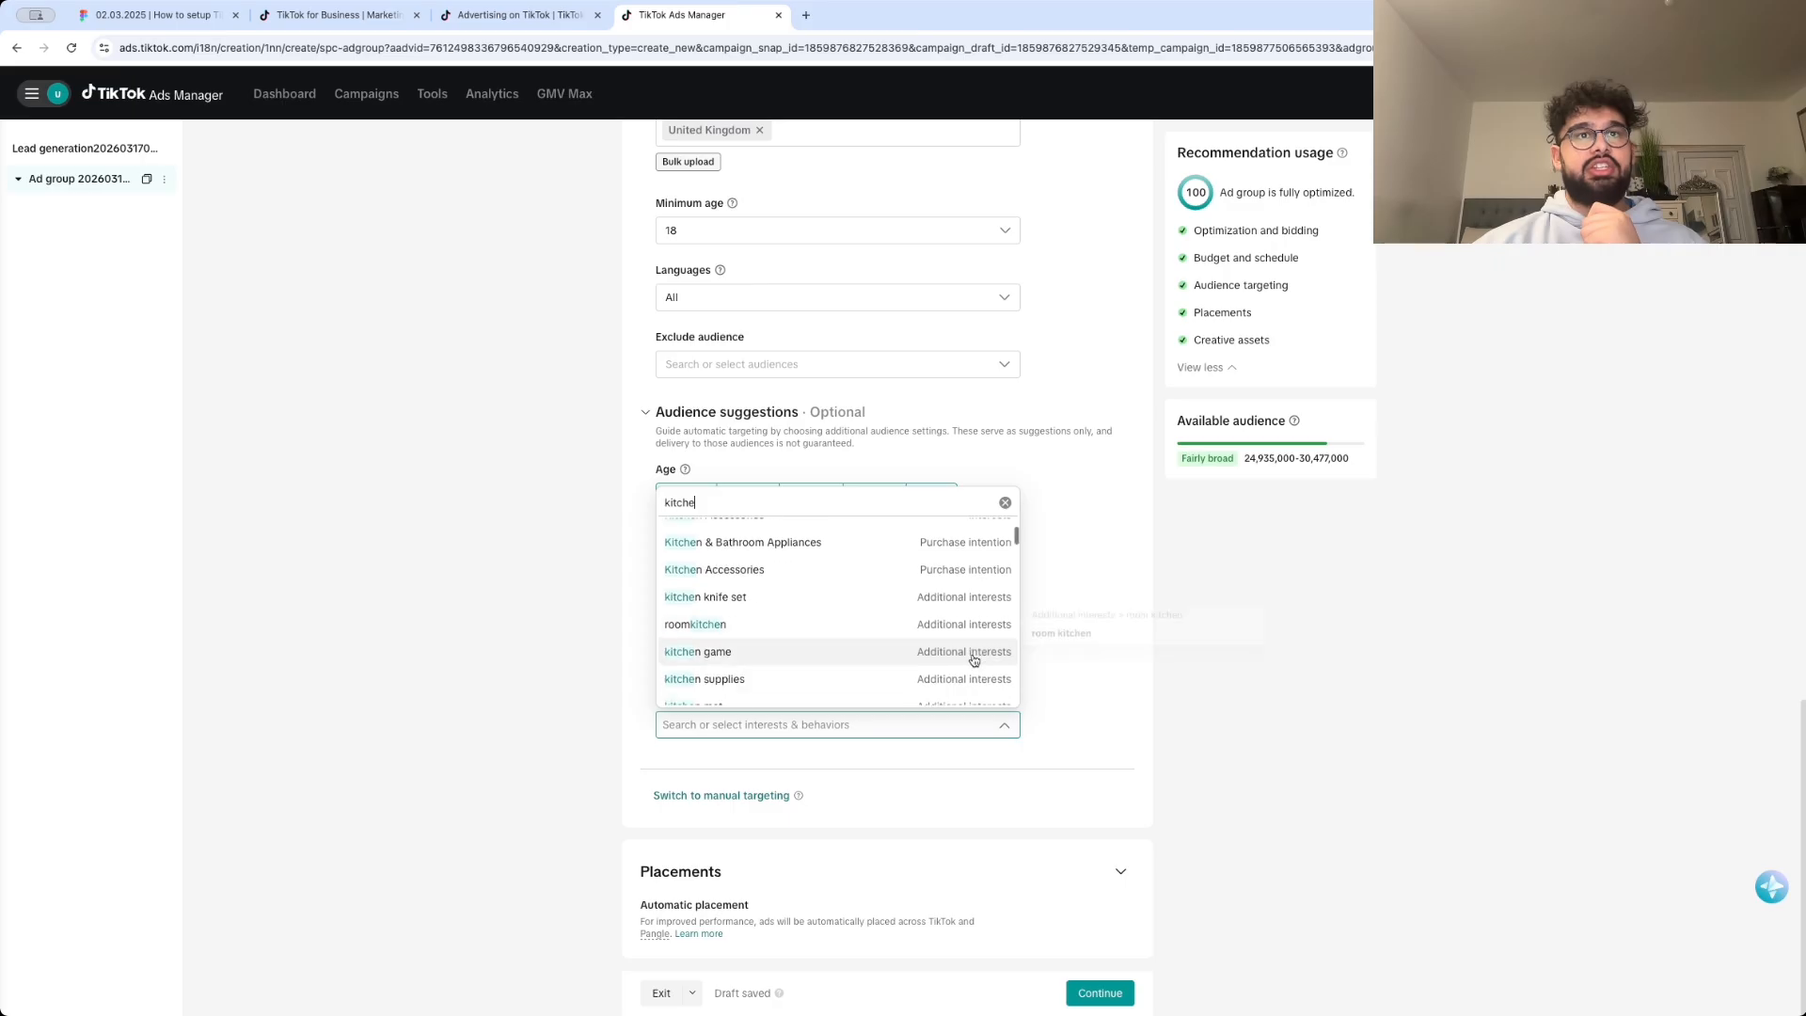
scroll(973, 659, up, 3)
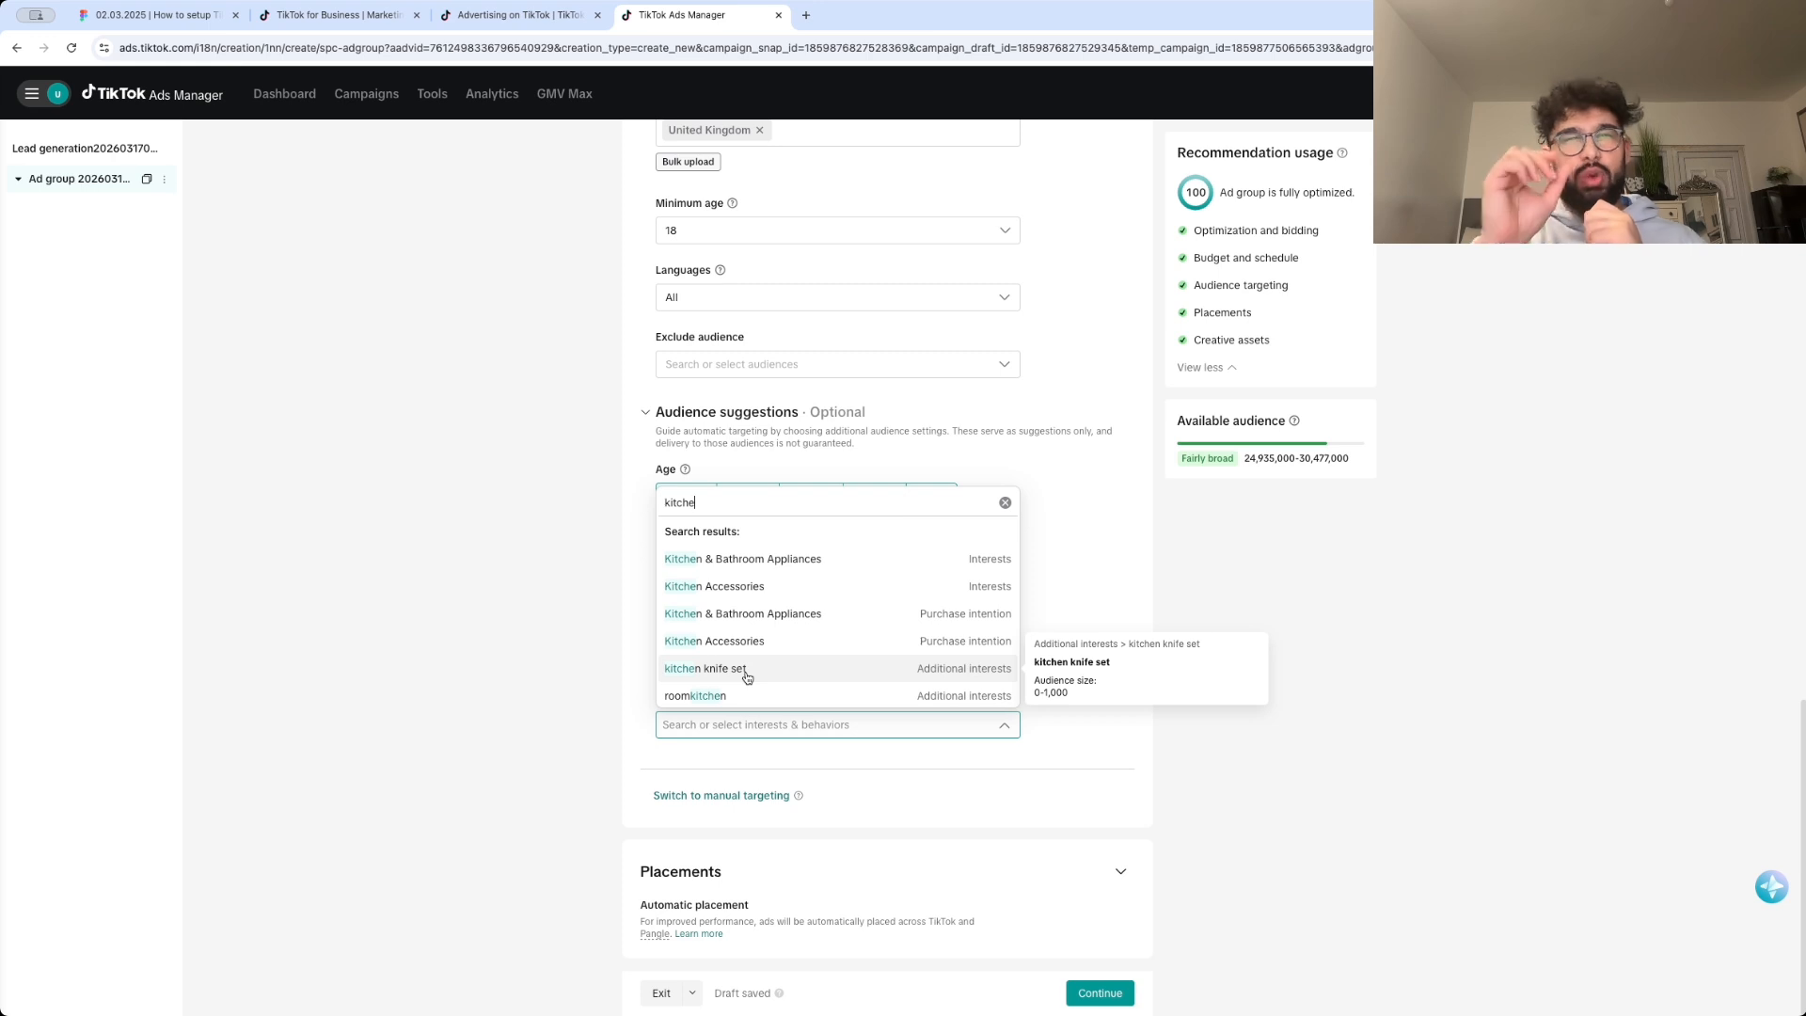
click(834, 563)
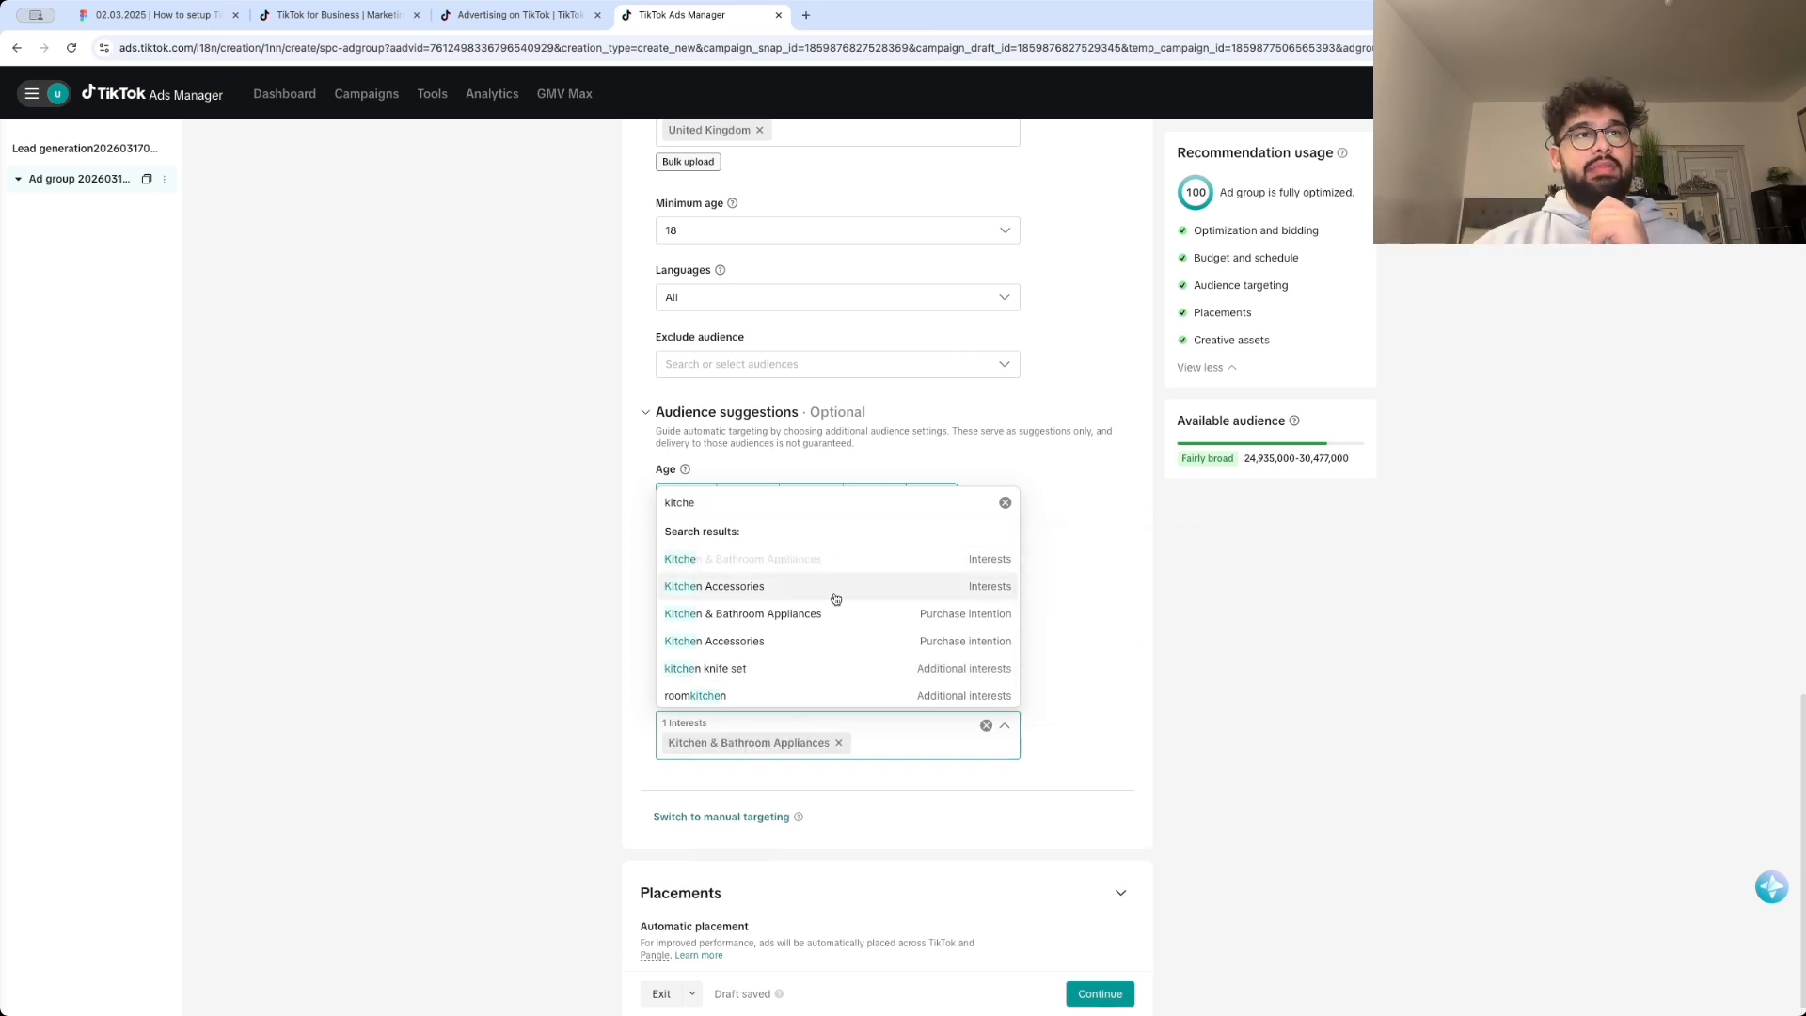
click(837, 595)
click(1270, 488)
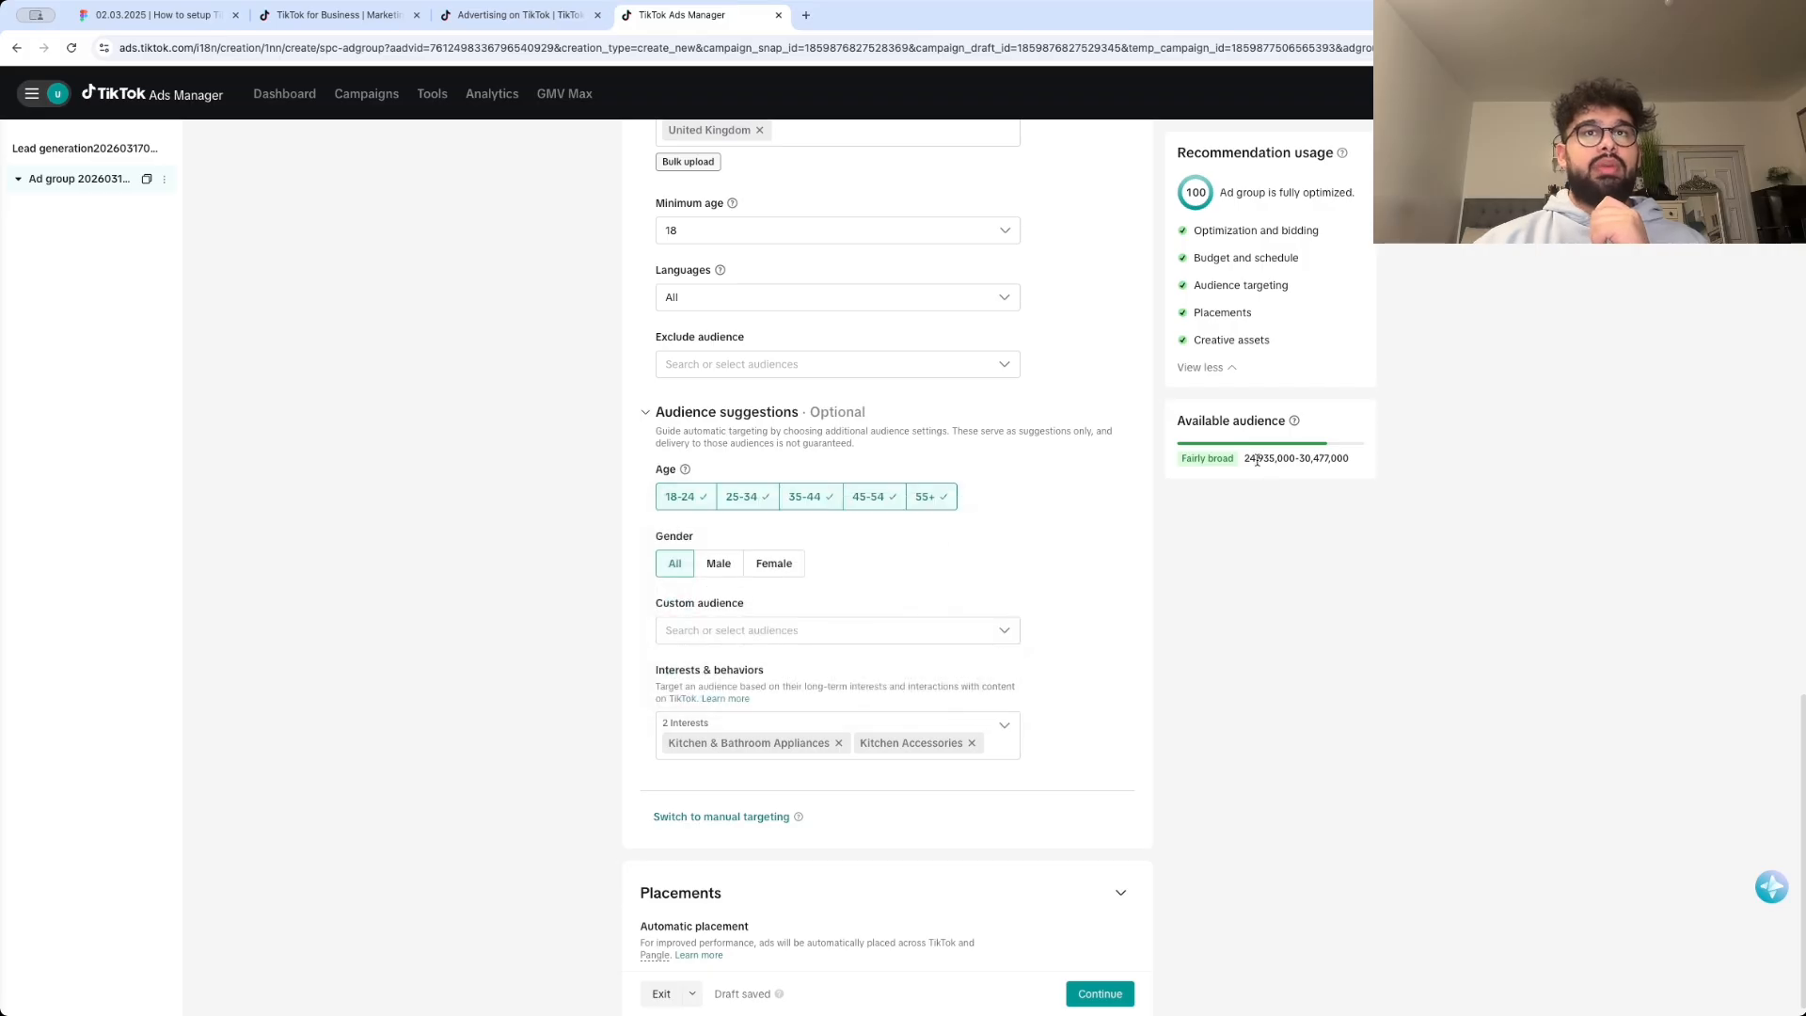
- Limit the suggested audience ages to 25-34 and 35-44 by deselecting 18-24, 45-54 and 55+
click(934, 498)
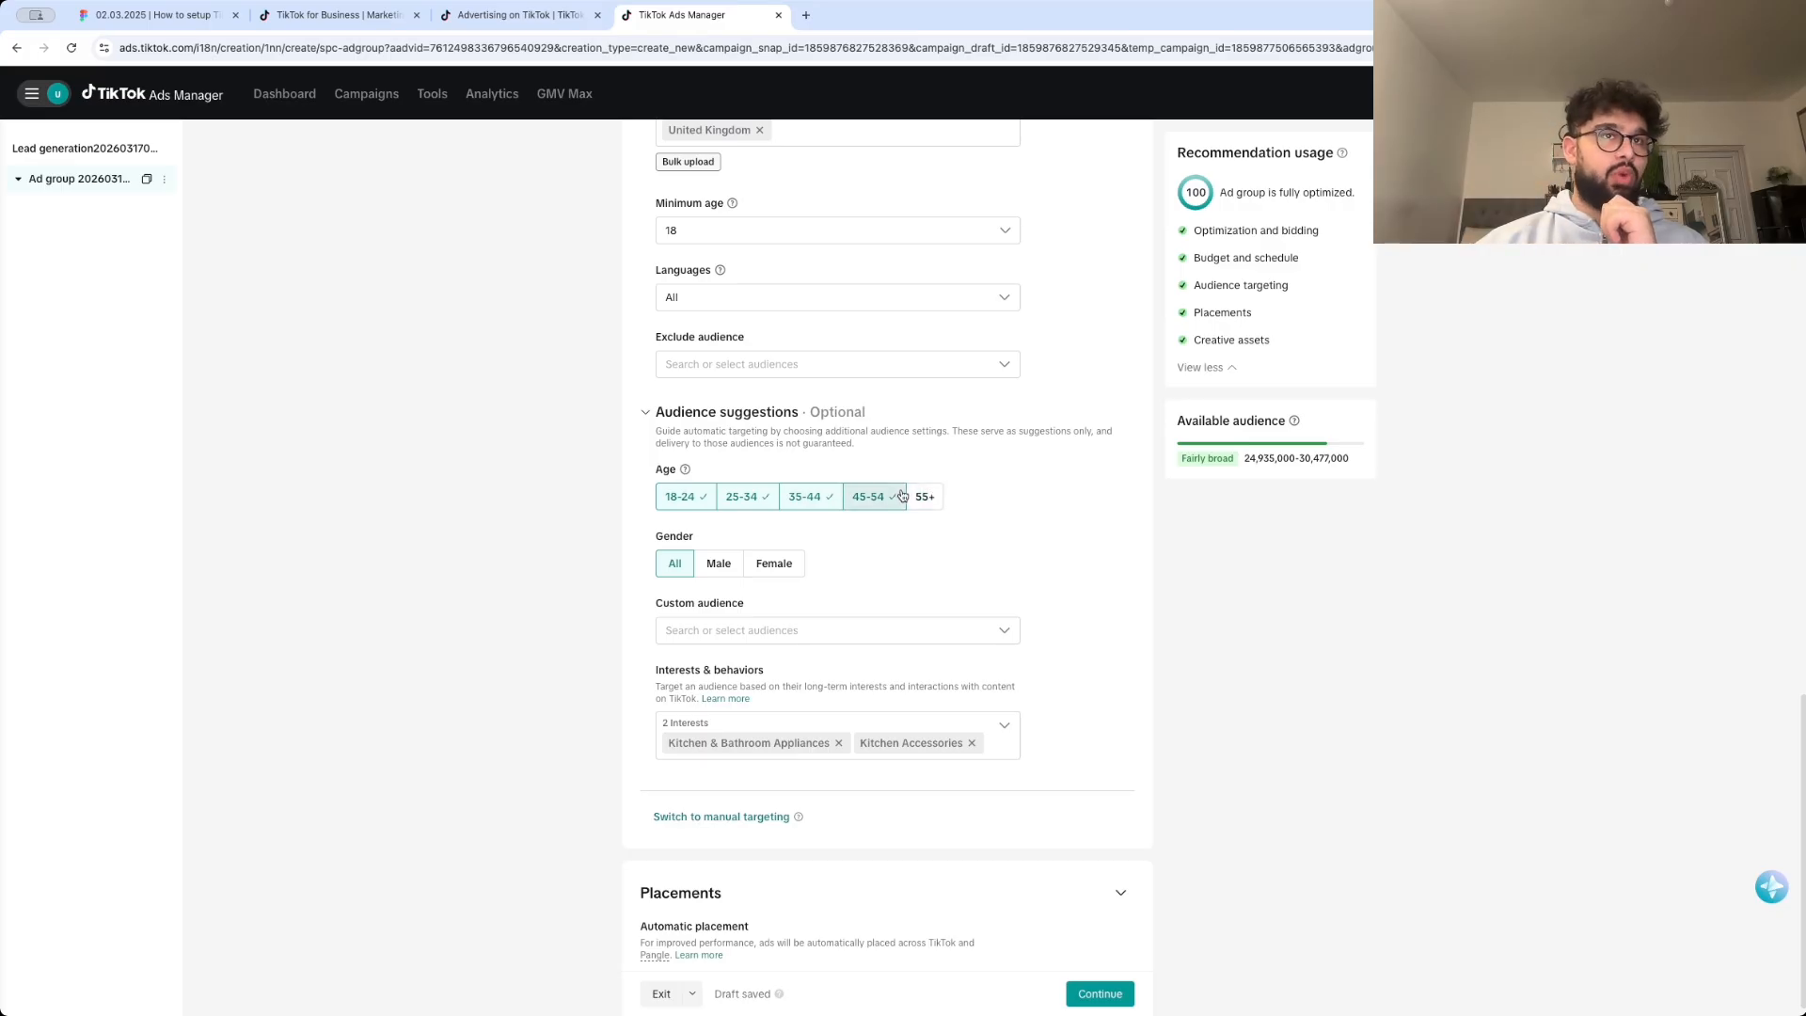
click(870, 497)
click(686, 505)
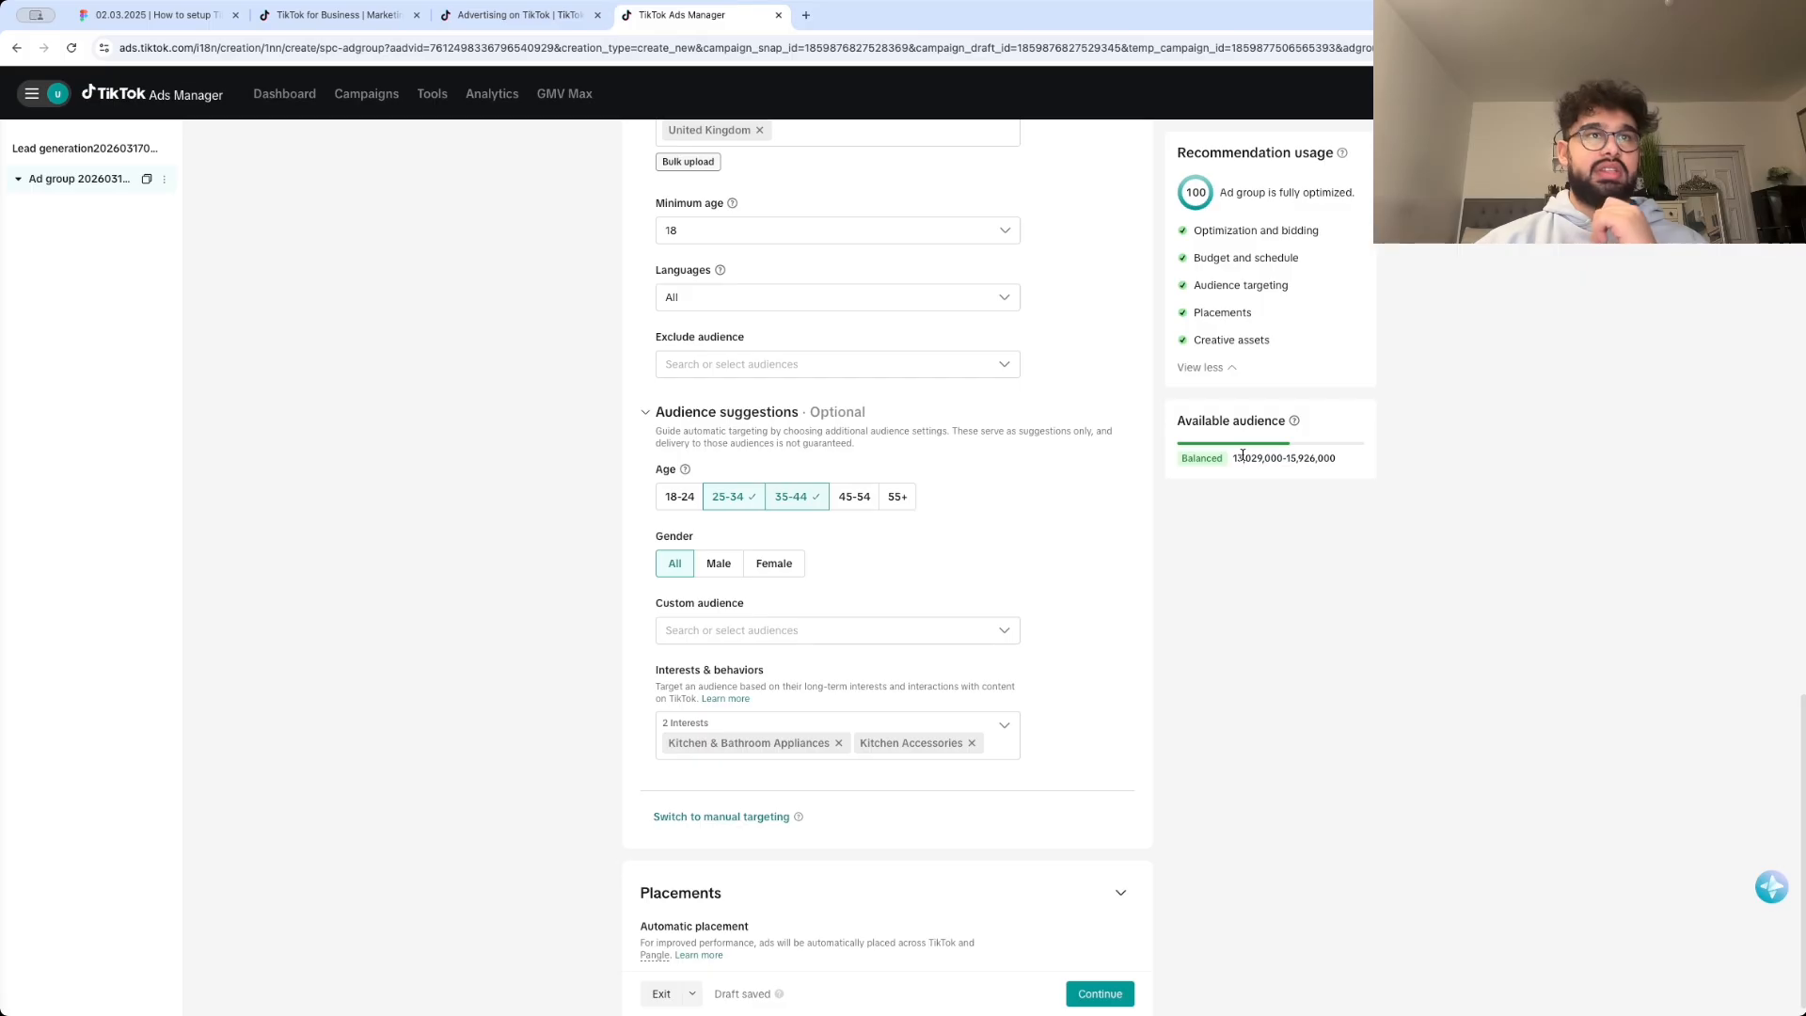
scroll(1226, 529, up, 1)
- Switch to the Figma board, review the Open, Interest and Lookalike ad set example, and return to TikTok Ads Manager
key(ctrl+Tab)
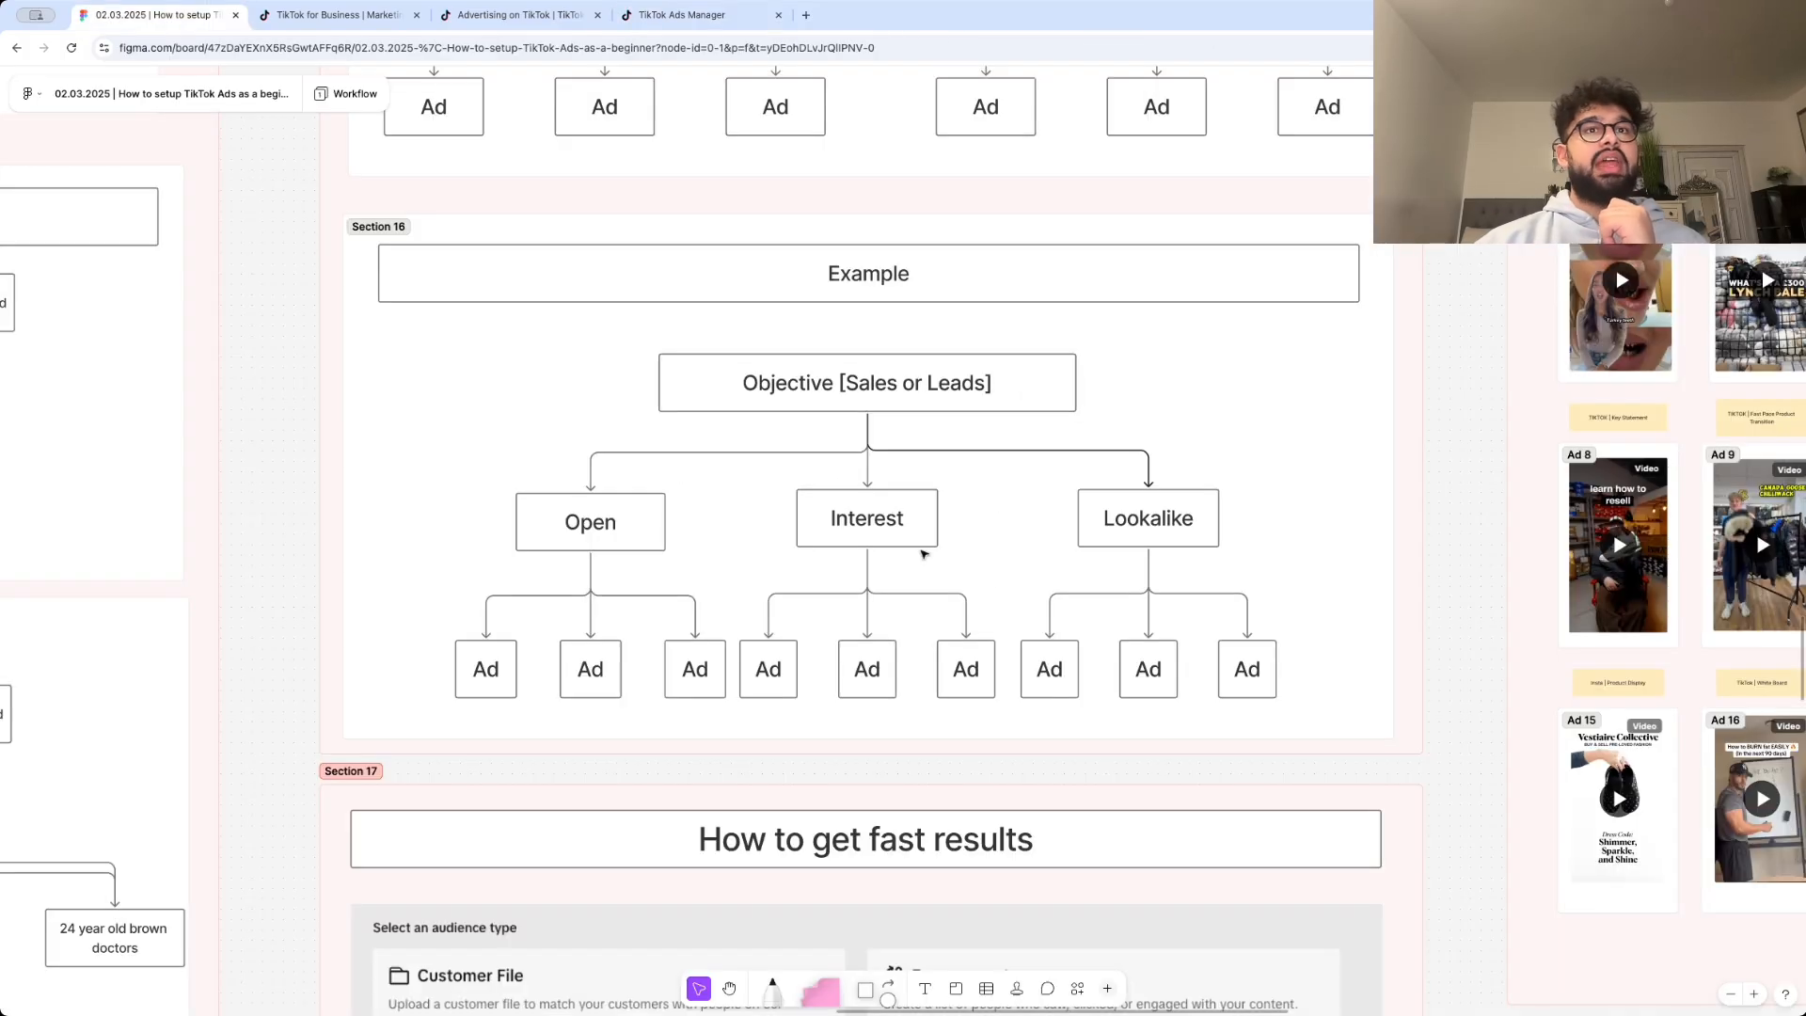
scroll(1160, 556, down, 1)
scroll(1158, 556, up, 1)
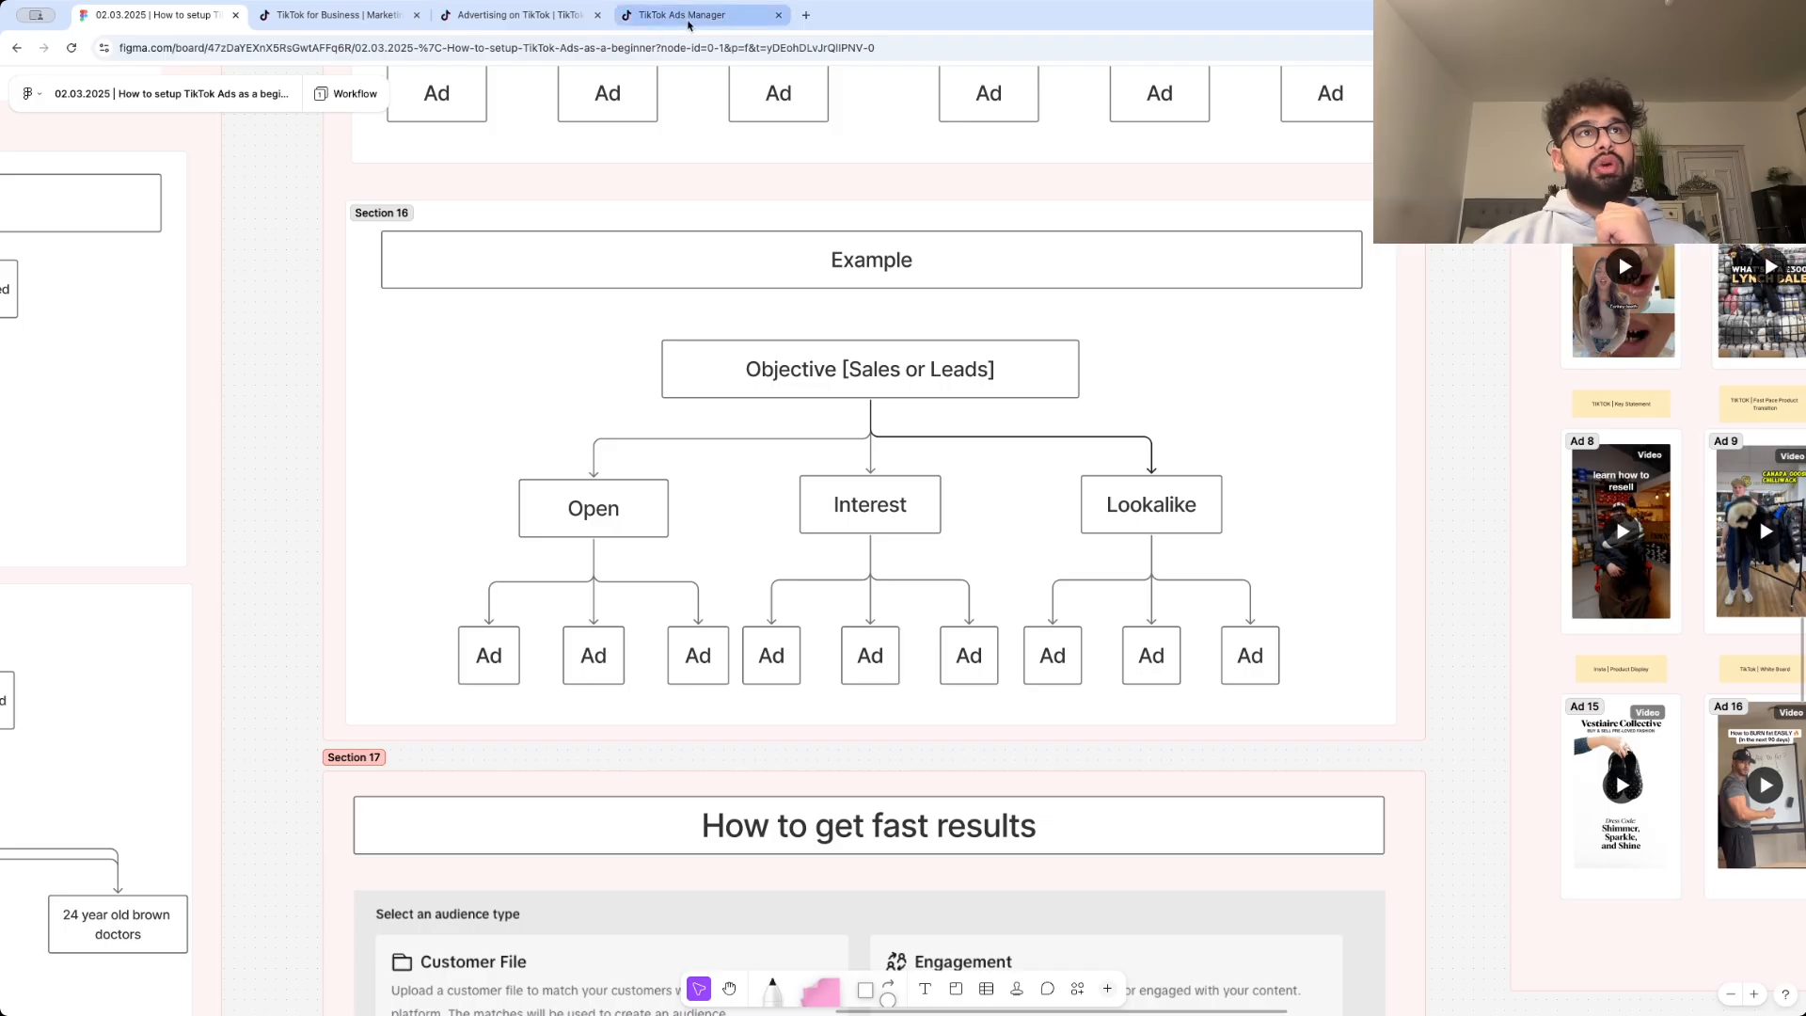
click(689, 17)
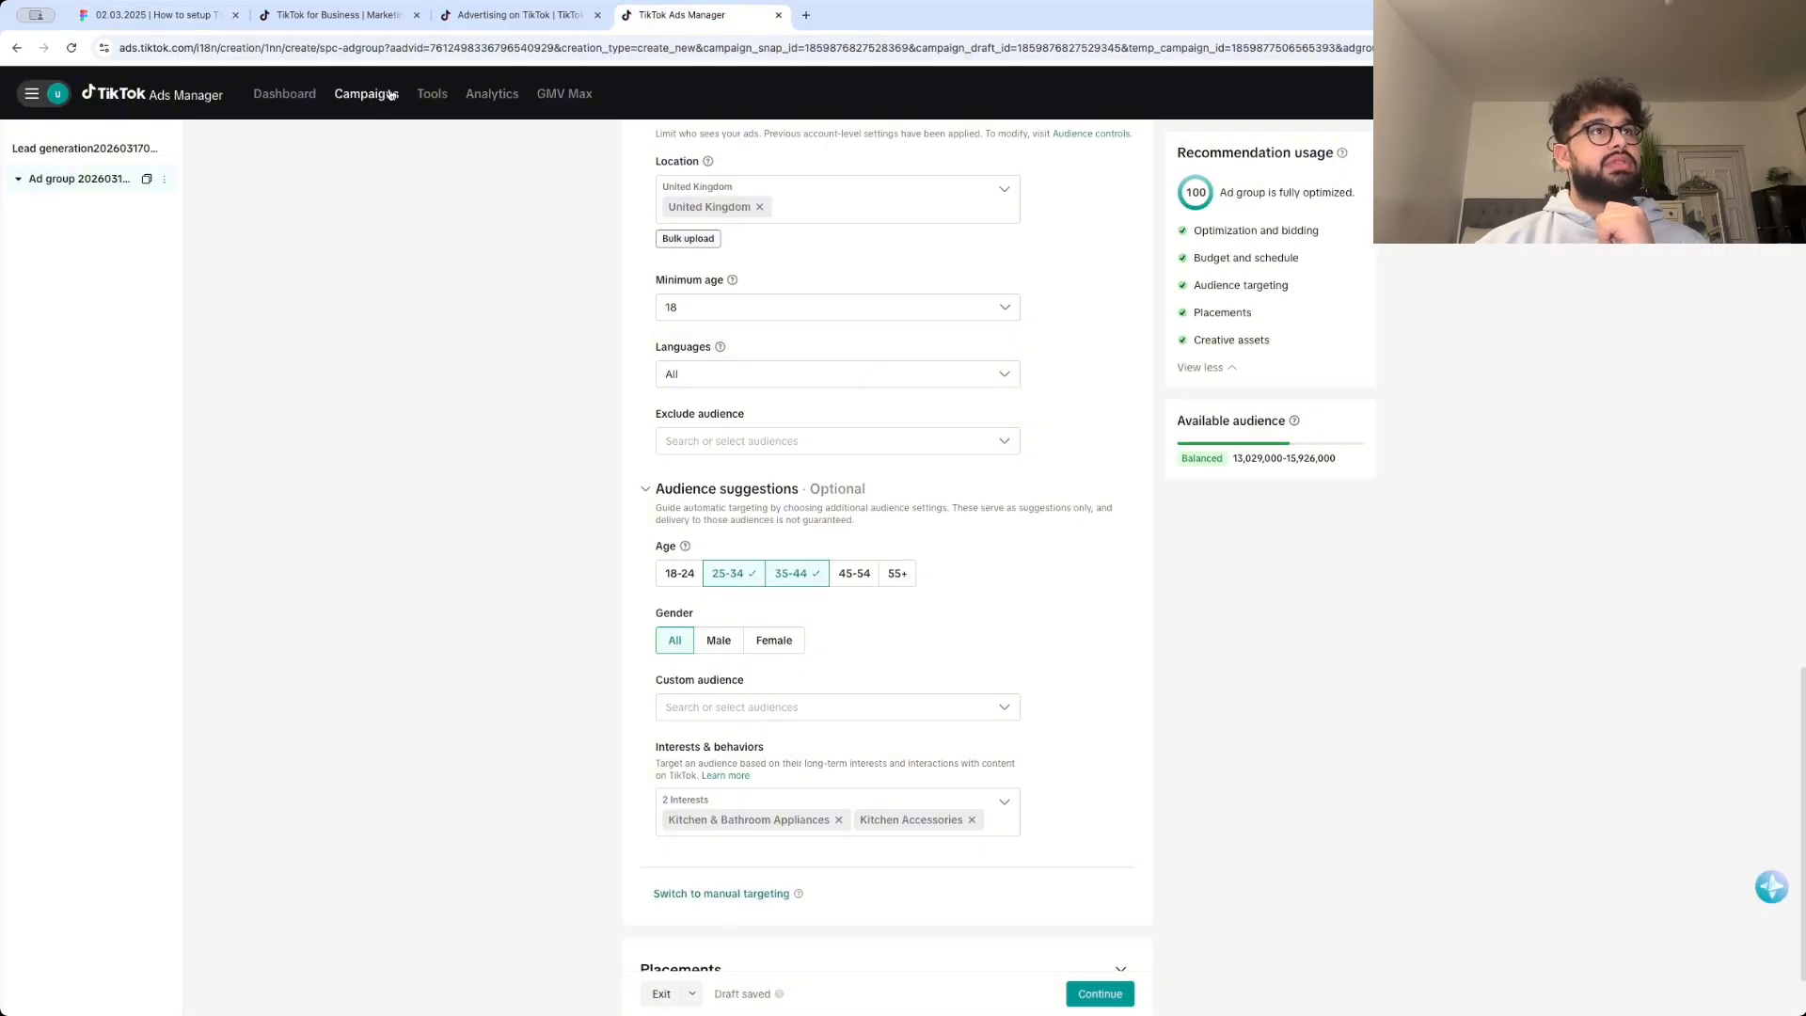
- Go to Audience Manager and start creating a custom audience
mouse_move(432, 94)
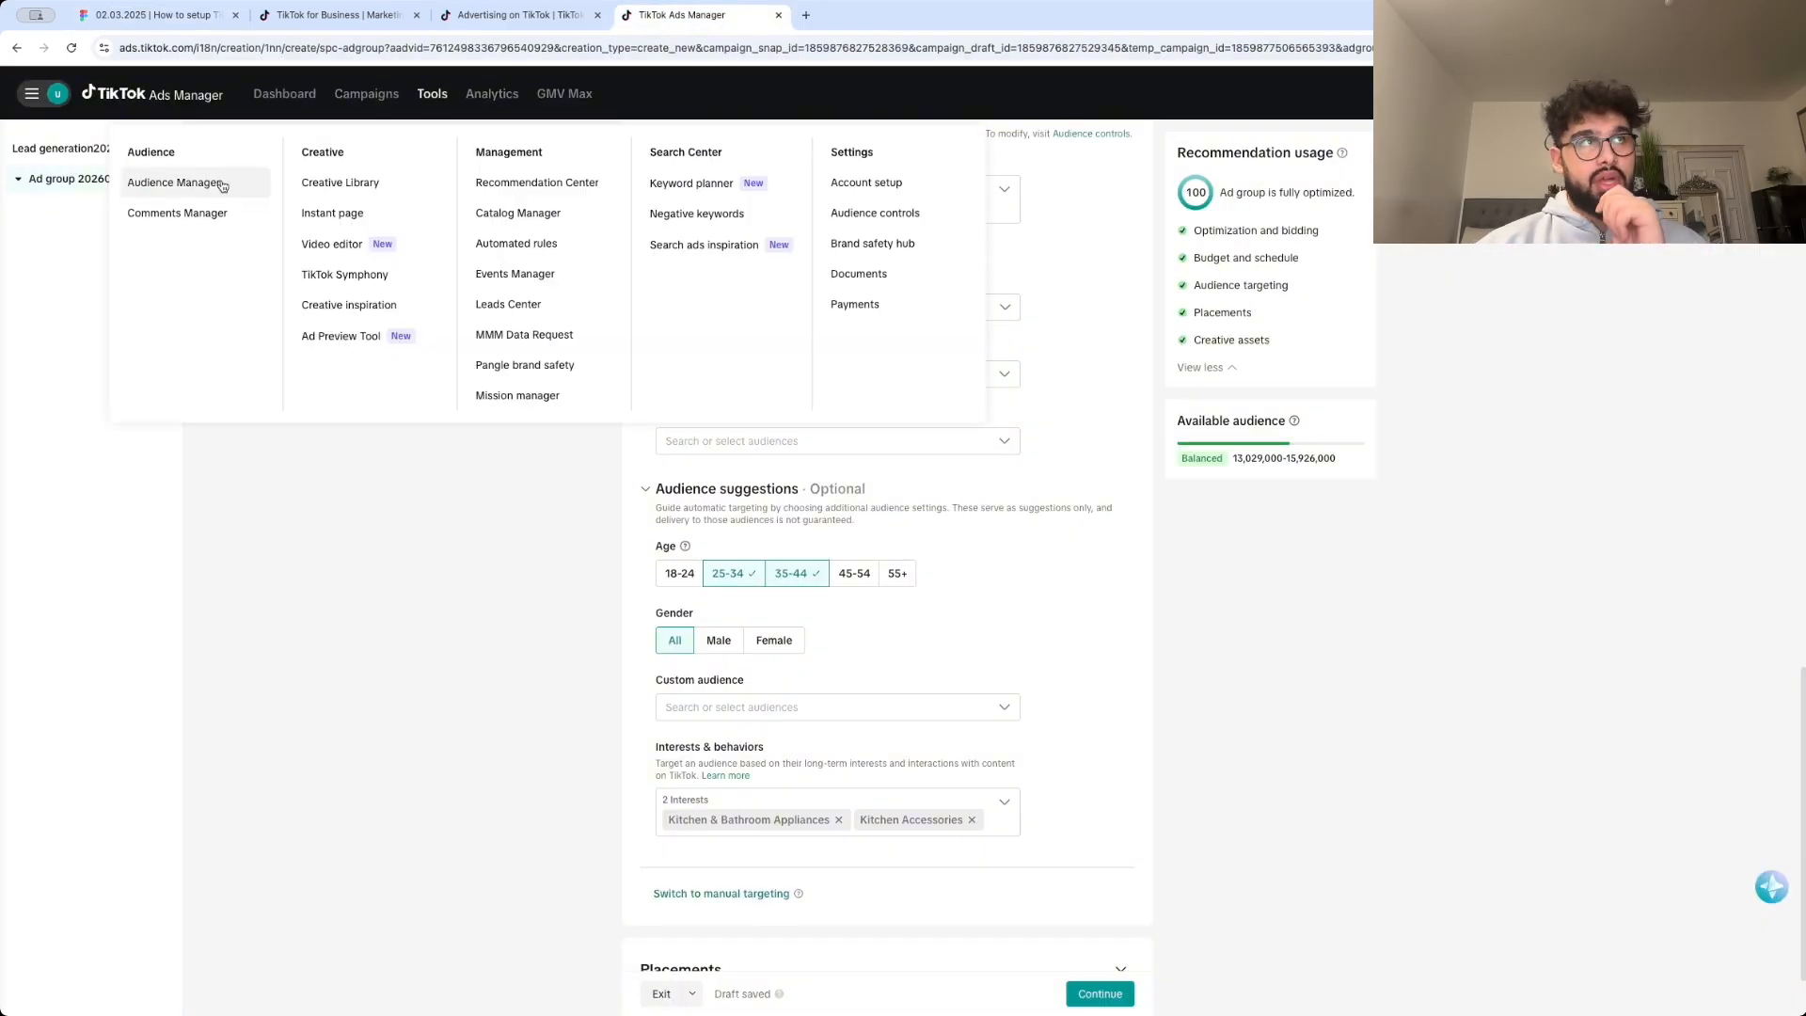
click(174, 183)
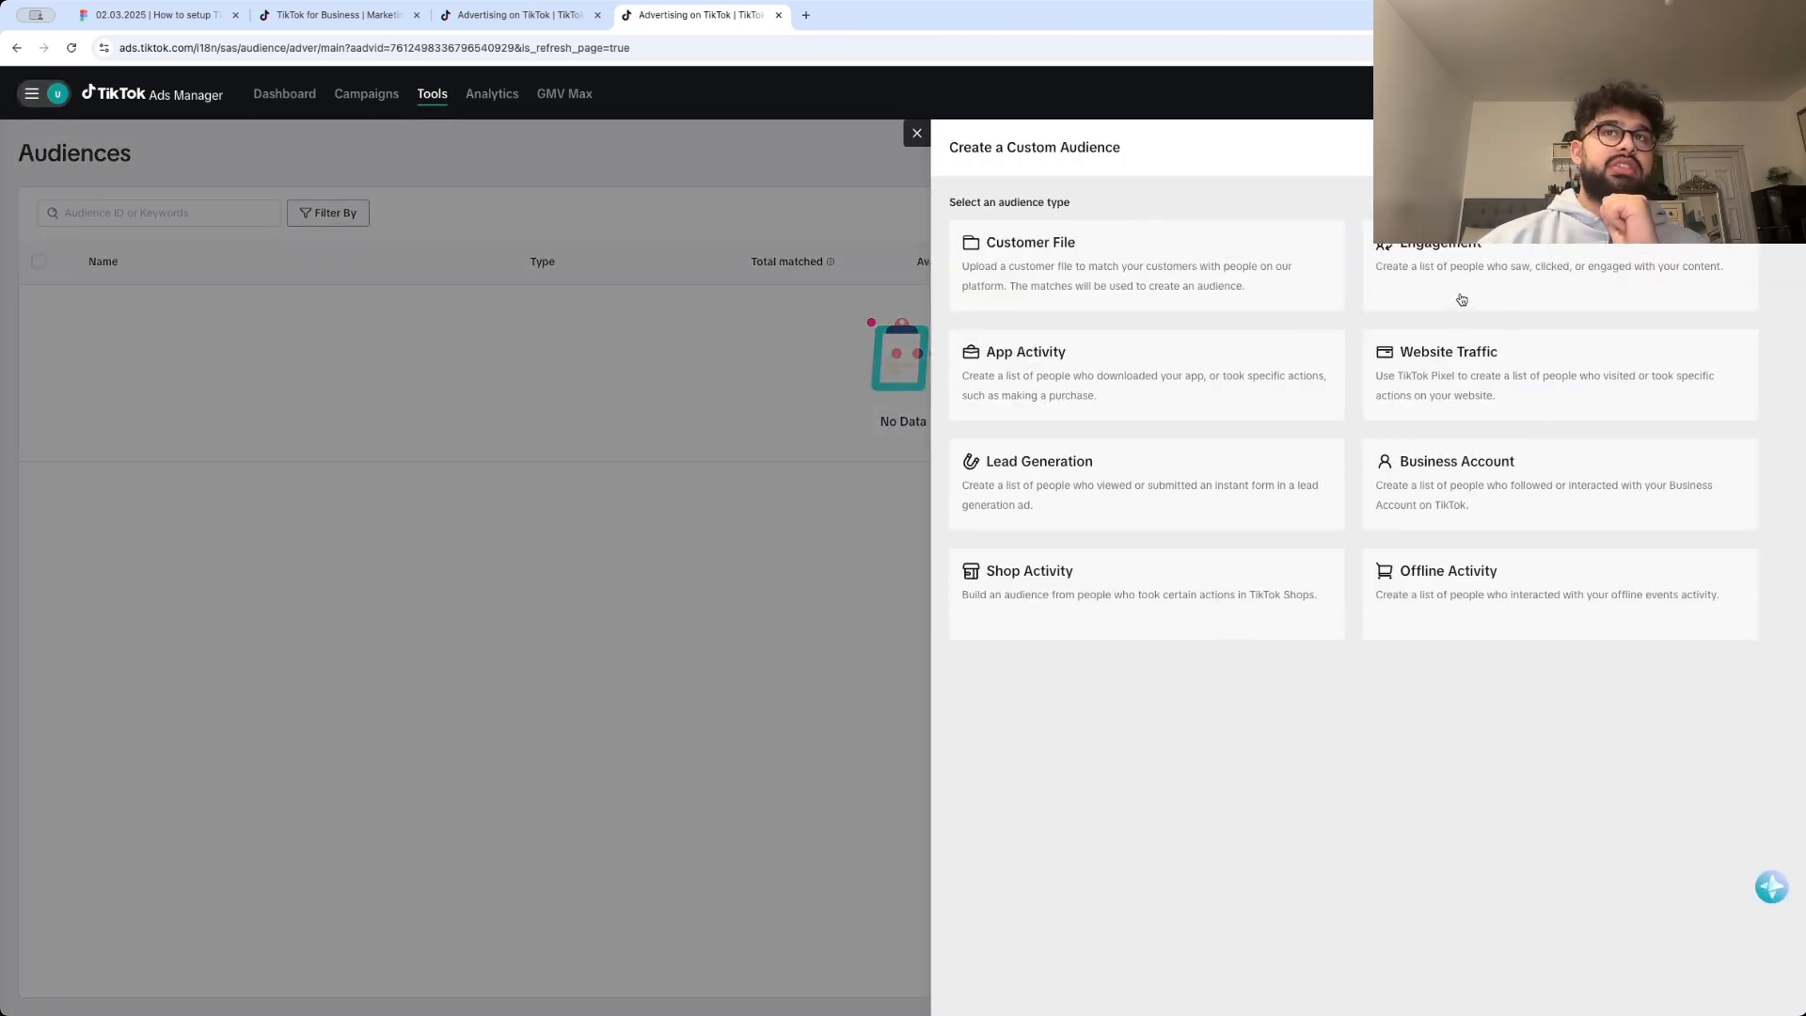
click(1462, 299)
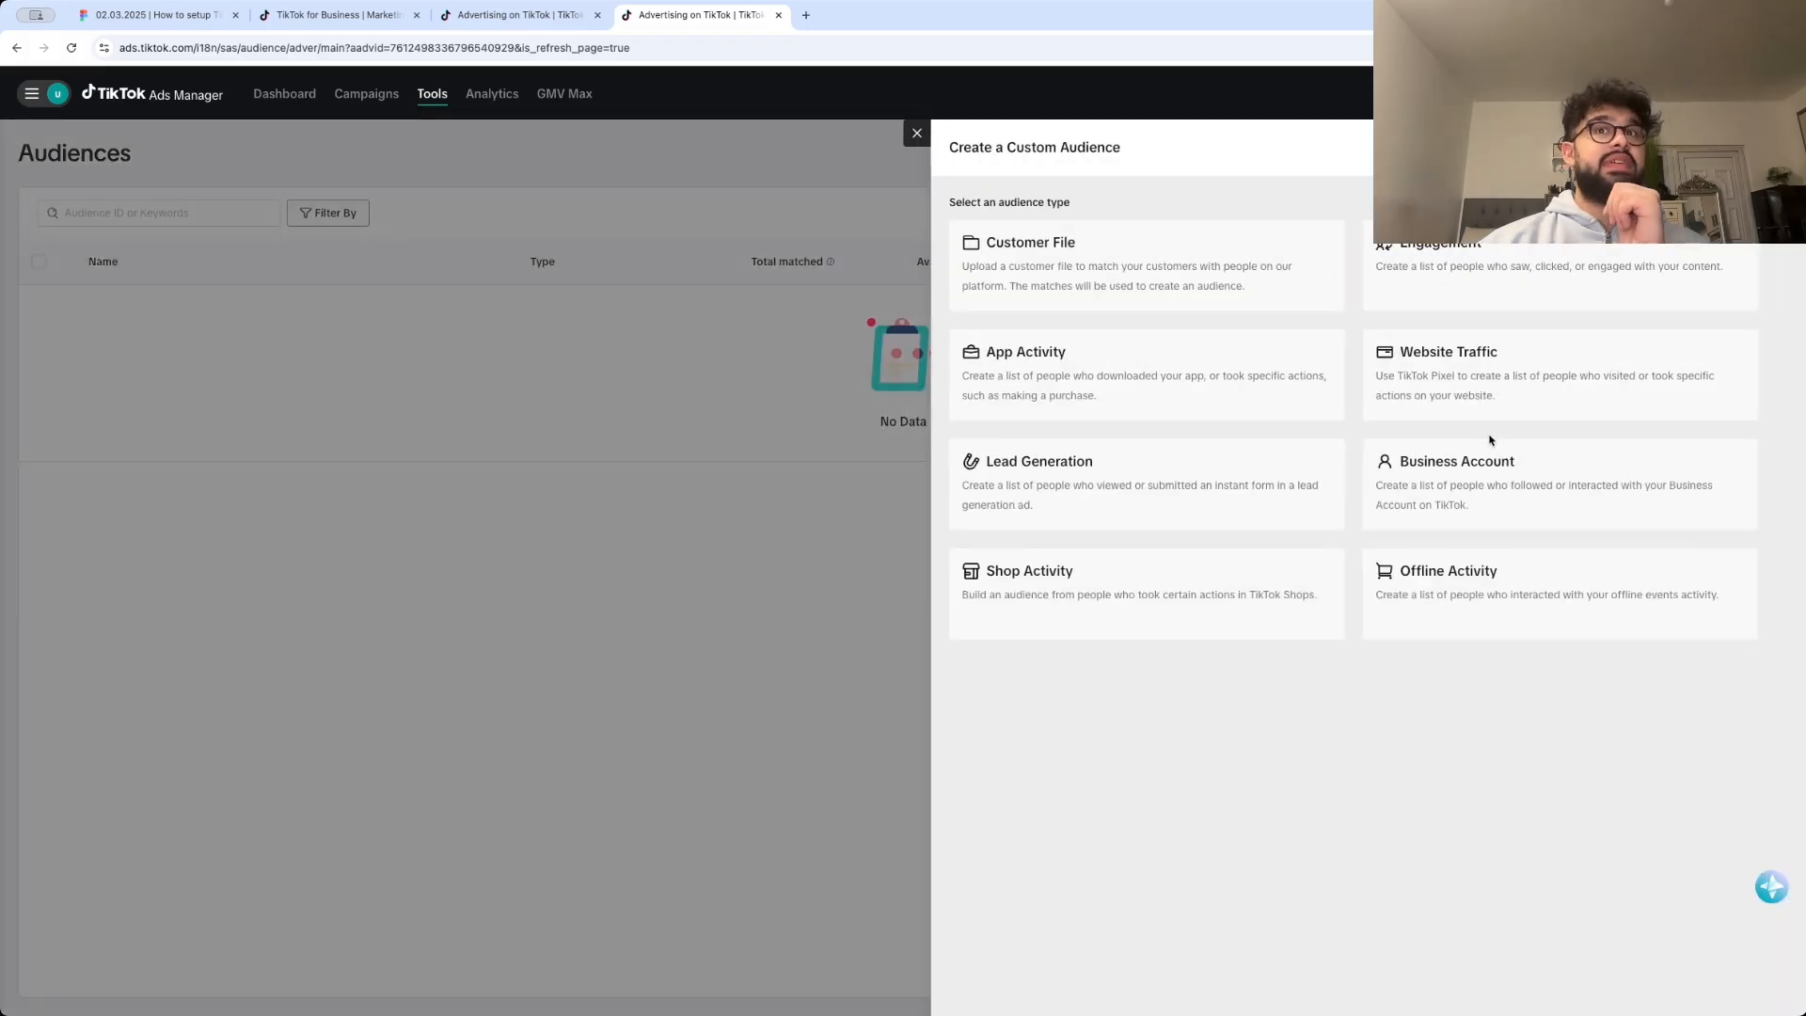
- Try adding Purchase to the included actions of a new Website Traffic custom audience
click(1454, 390)
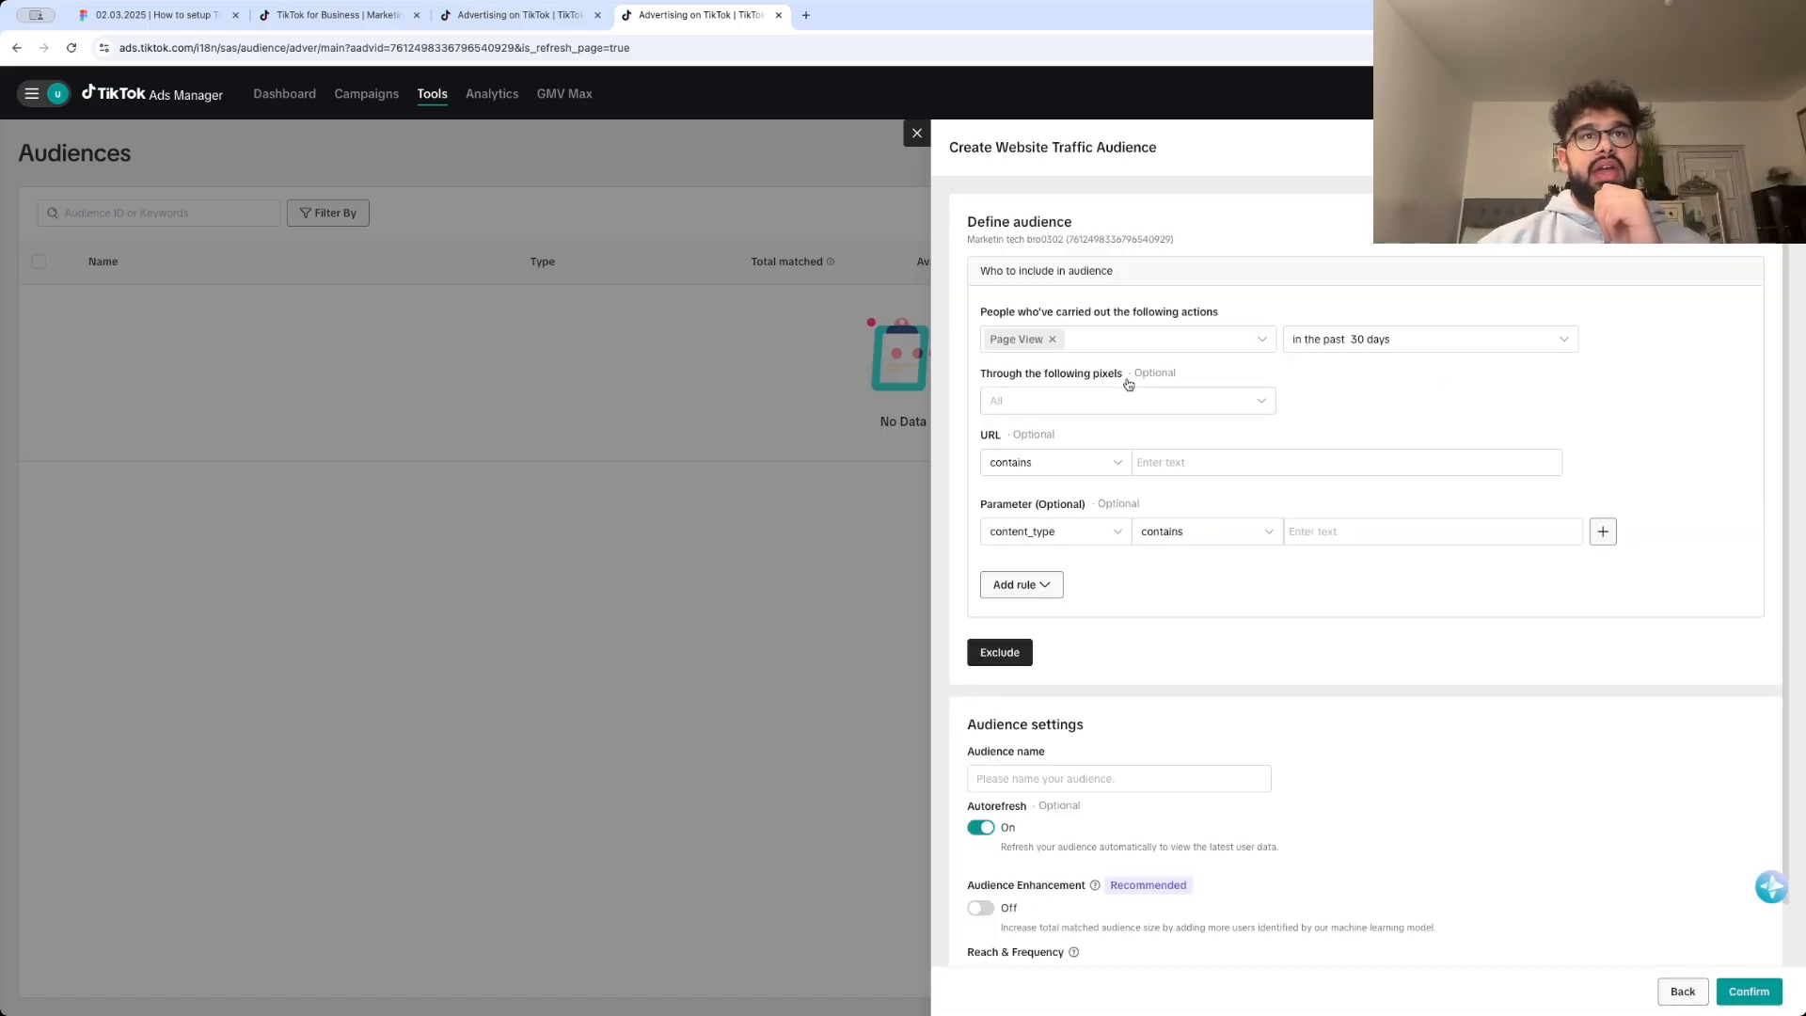
click(1035, 339)
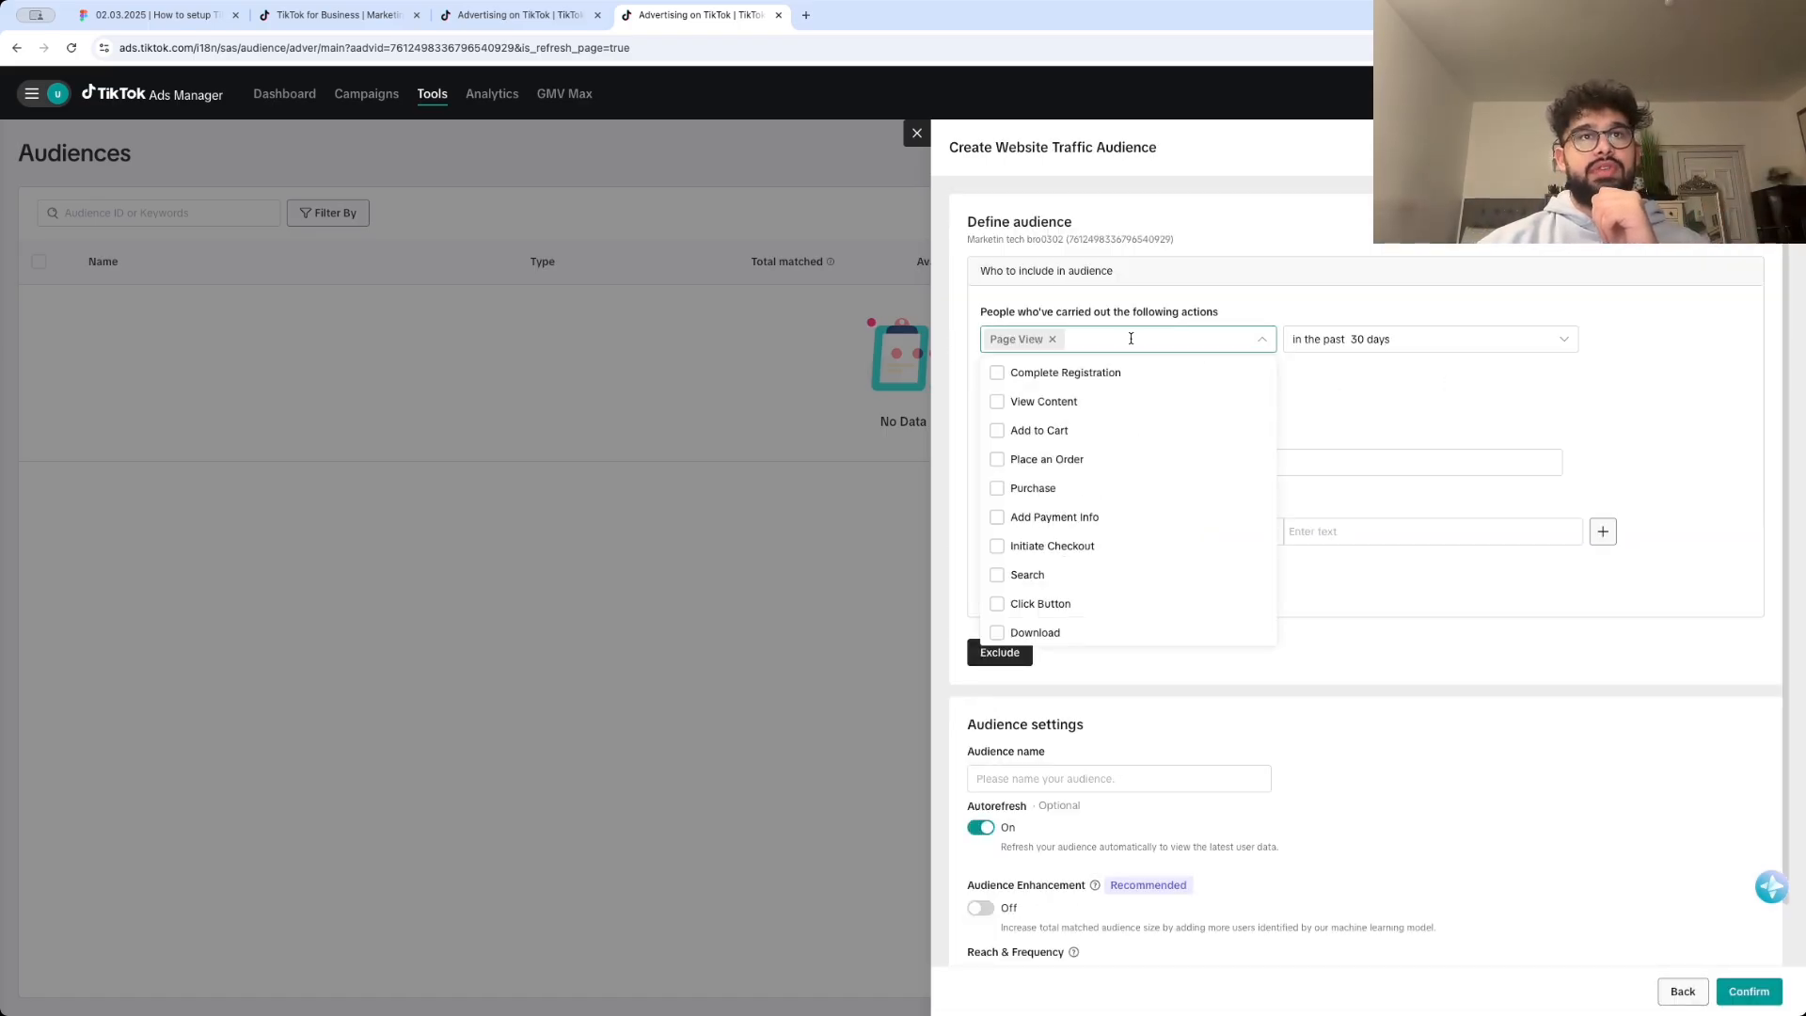
click(1080, 500)
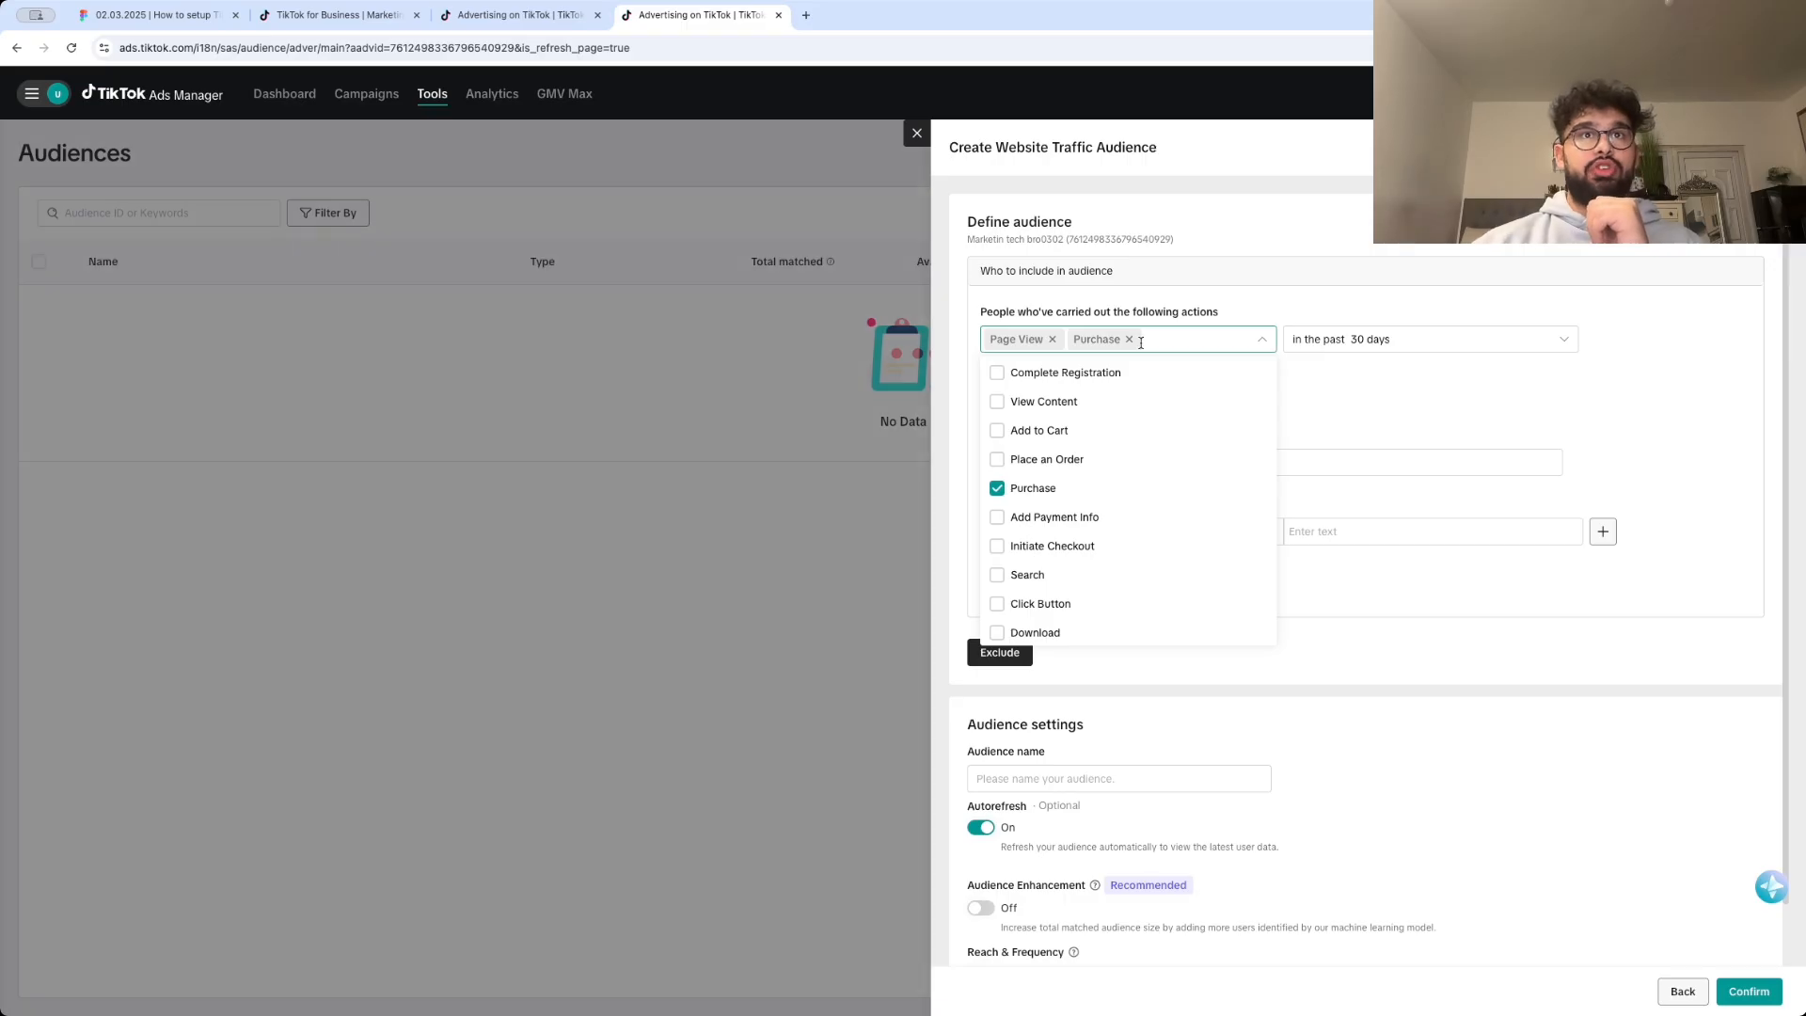
click(1337, 402)
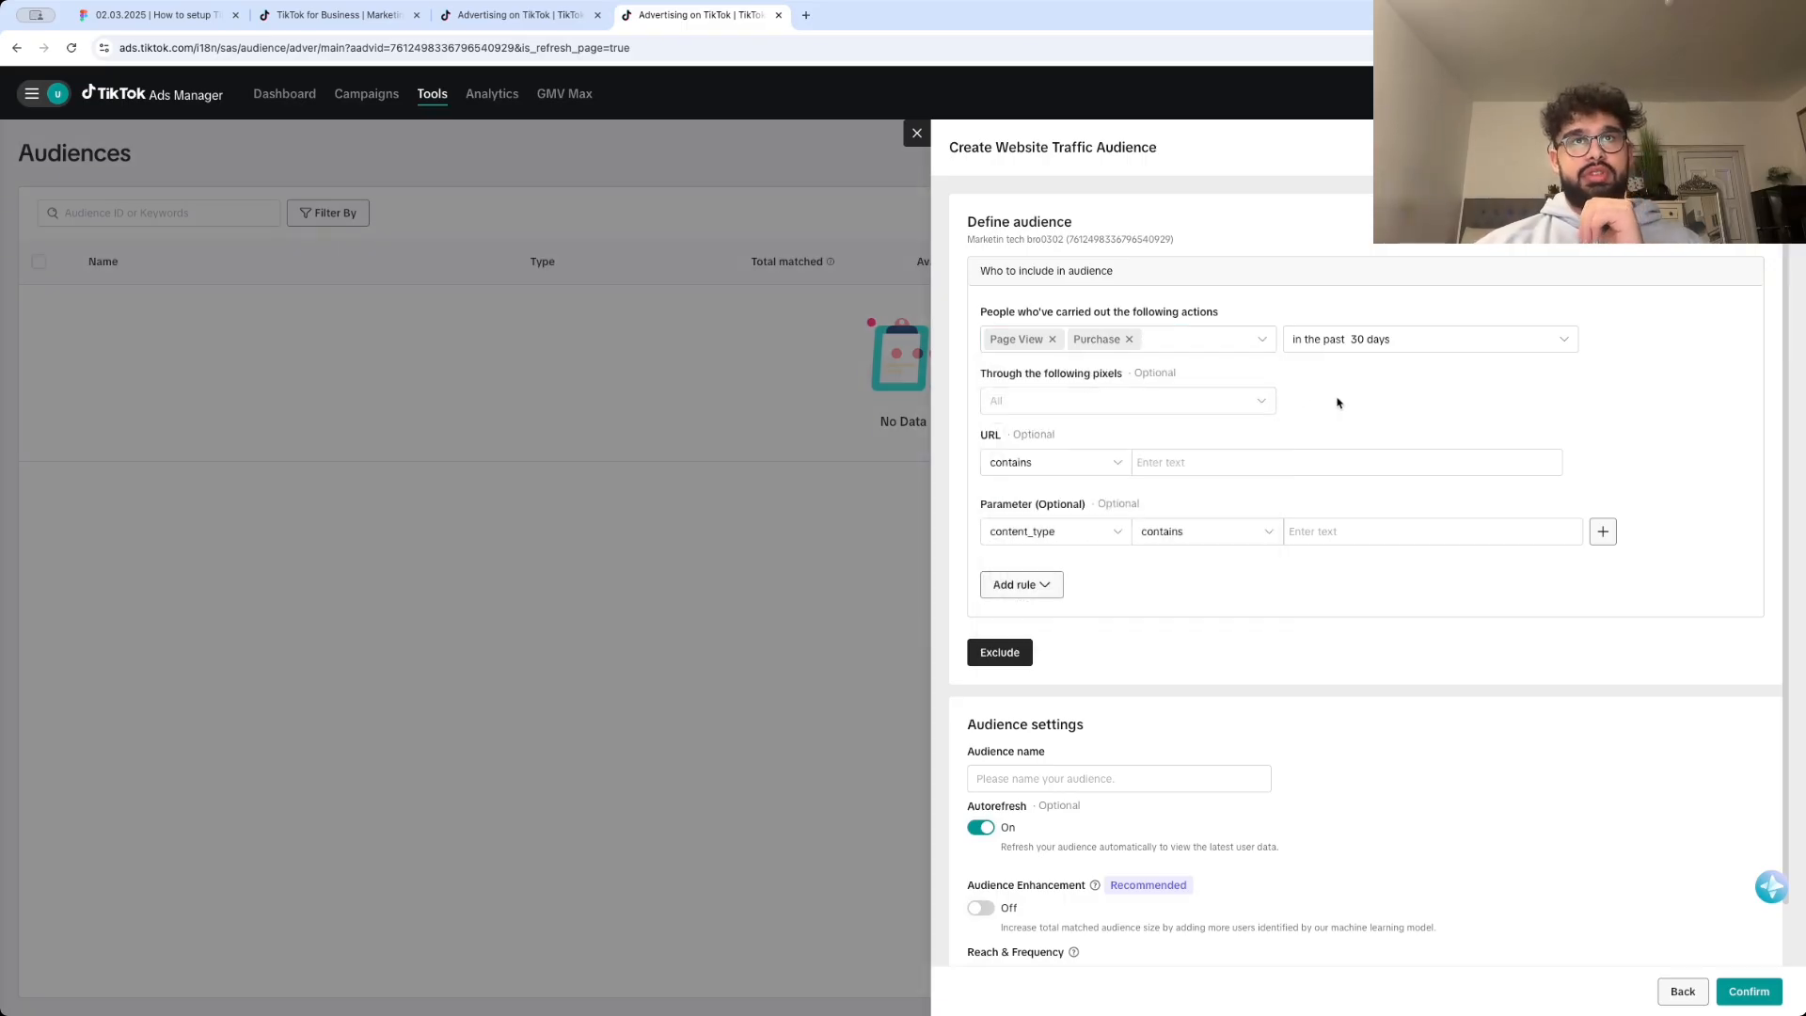
click(917, 133)
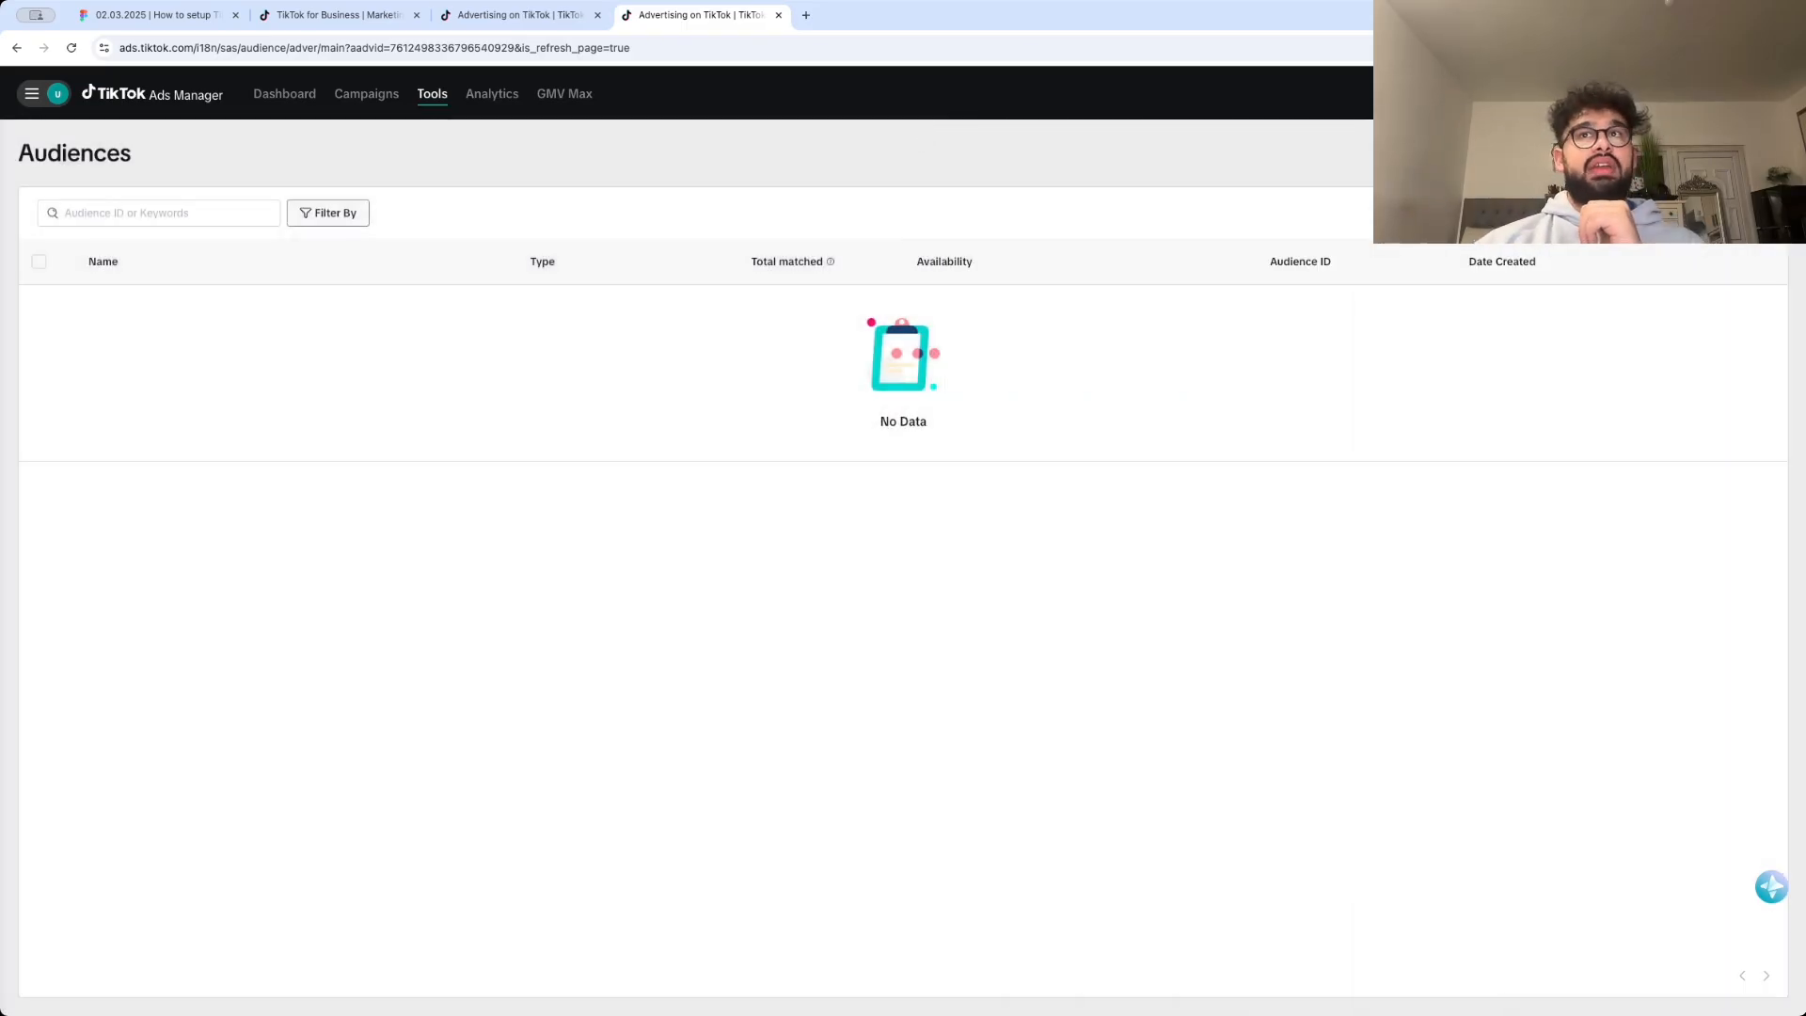
- Review the custom audience types alongside the Figma board's follower audience and lookalike diagrams, and close the audience creation
click(1693, 221)
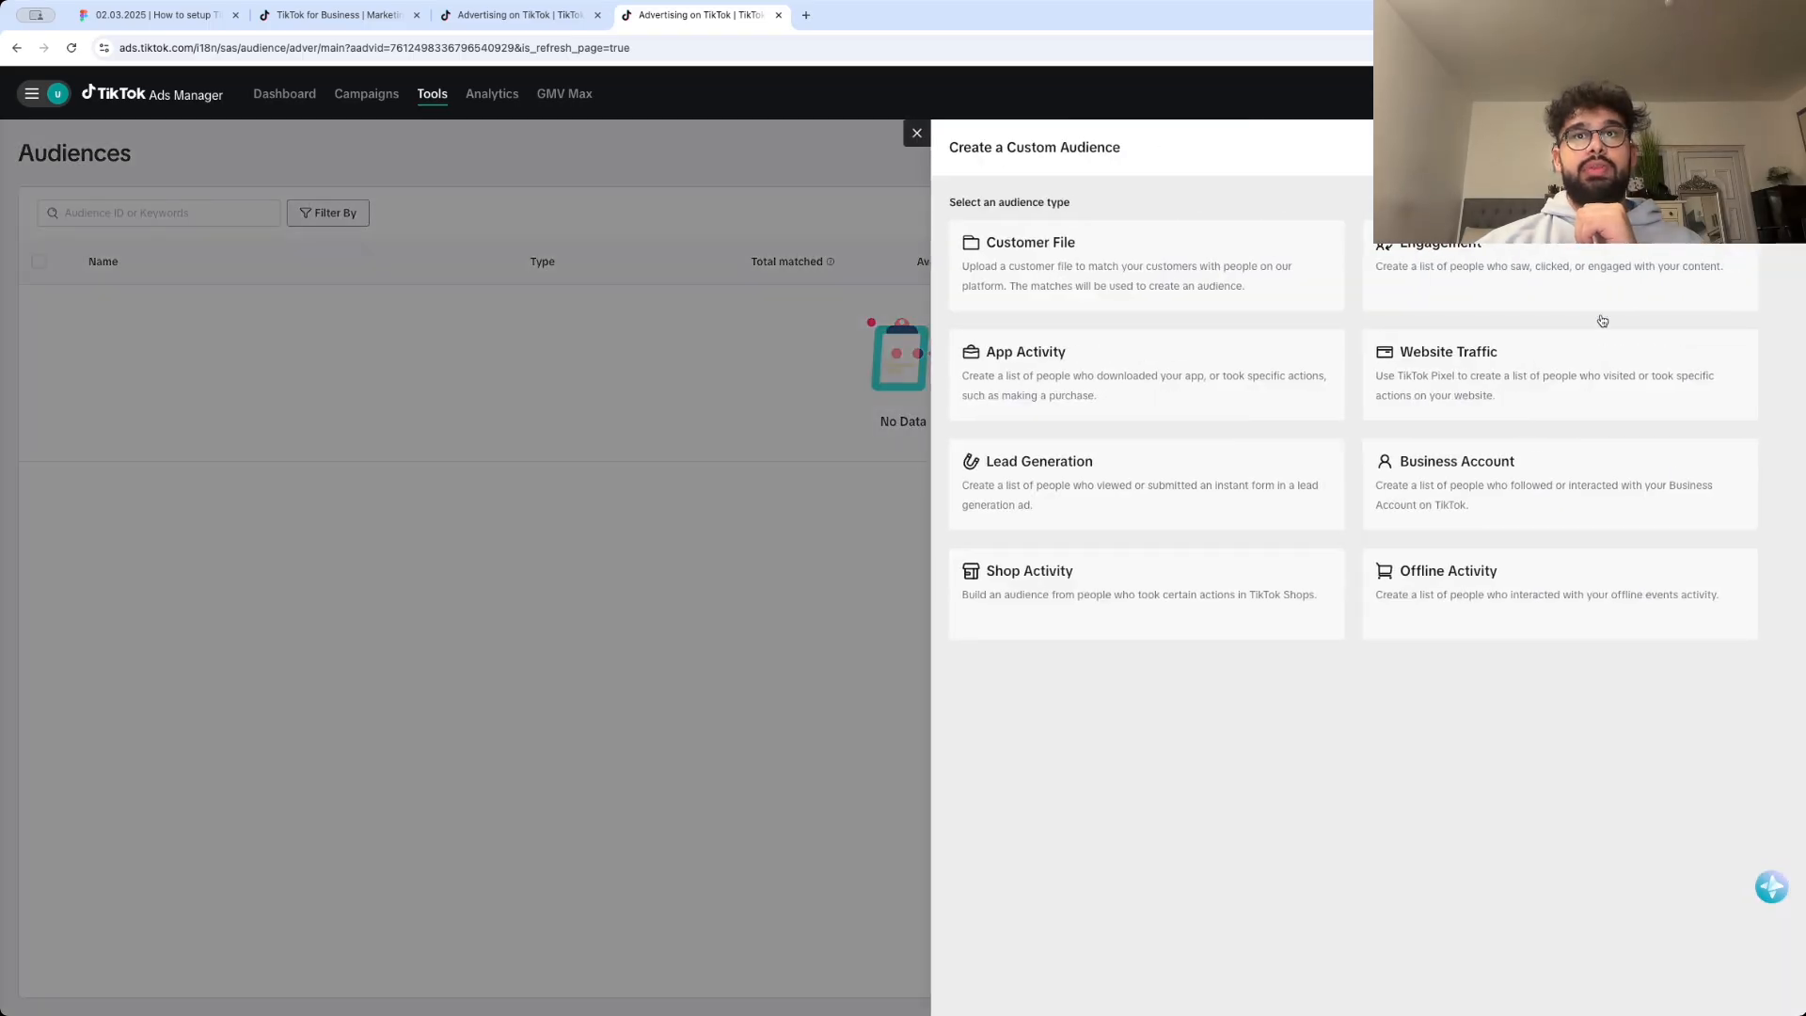
click(1481, 495)
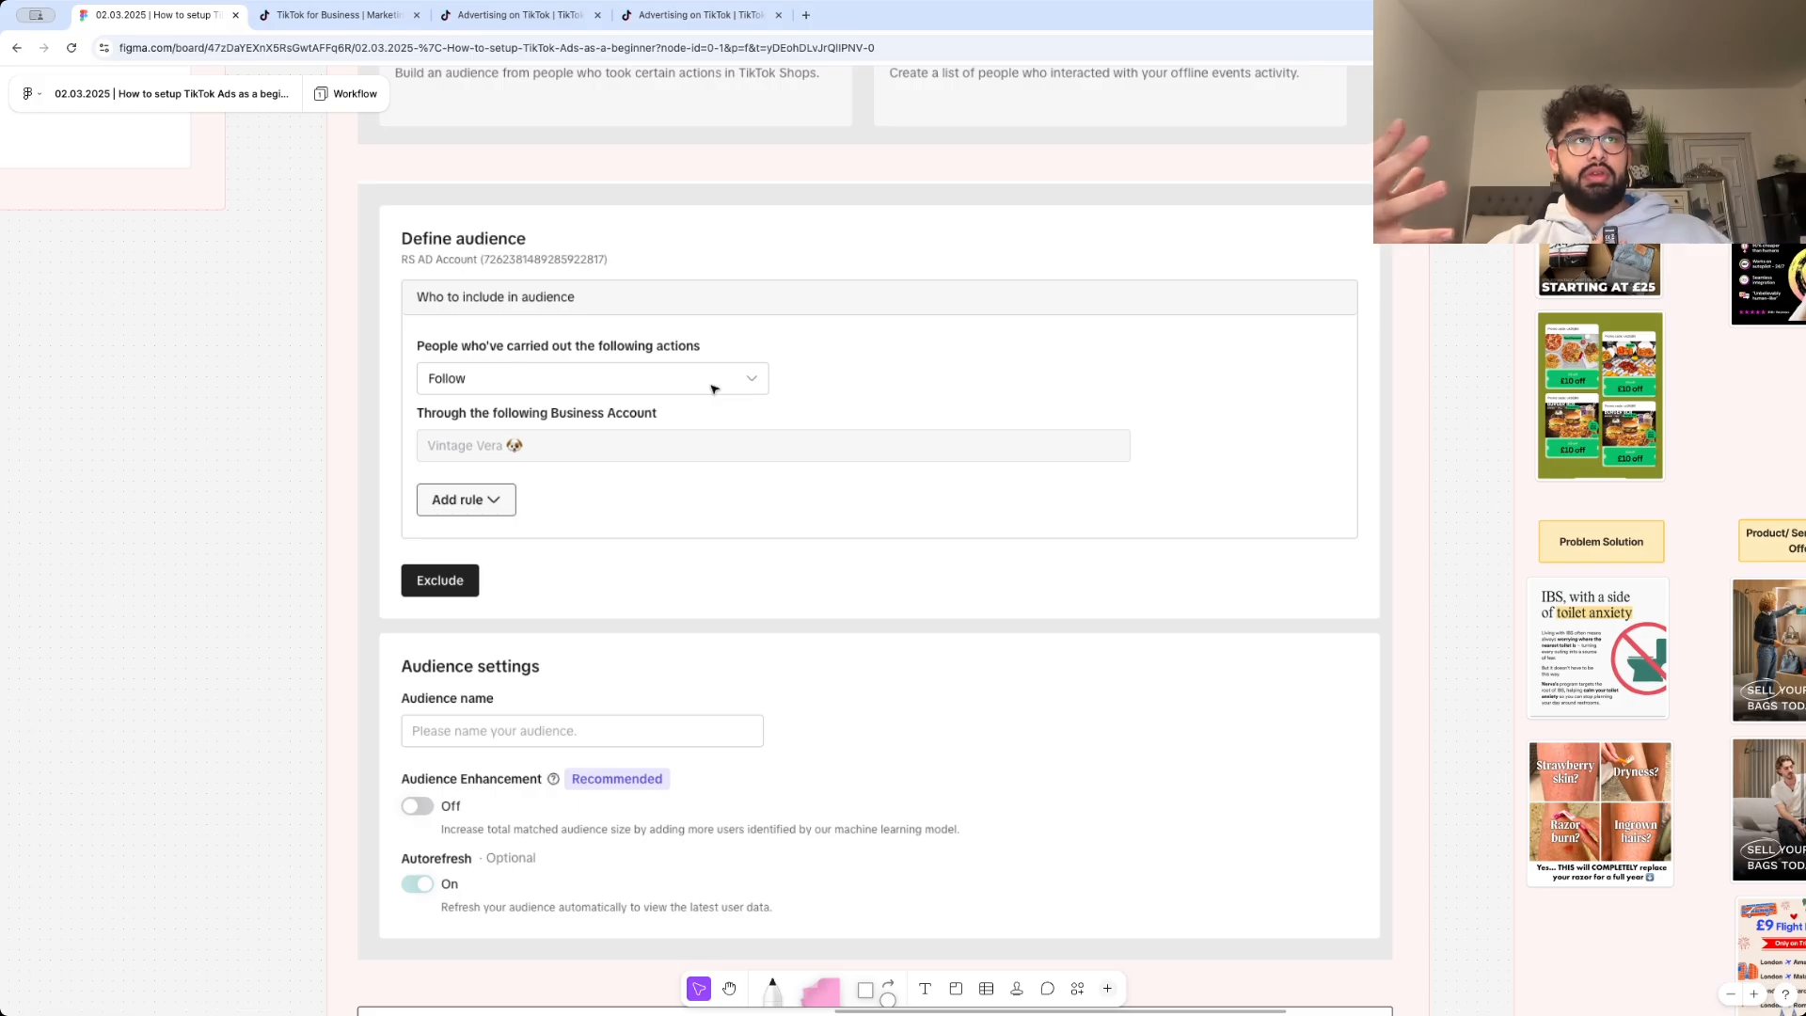
scroll(712, 388, down, 5)
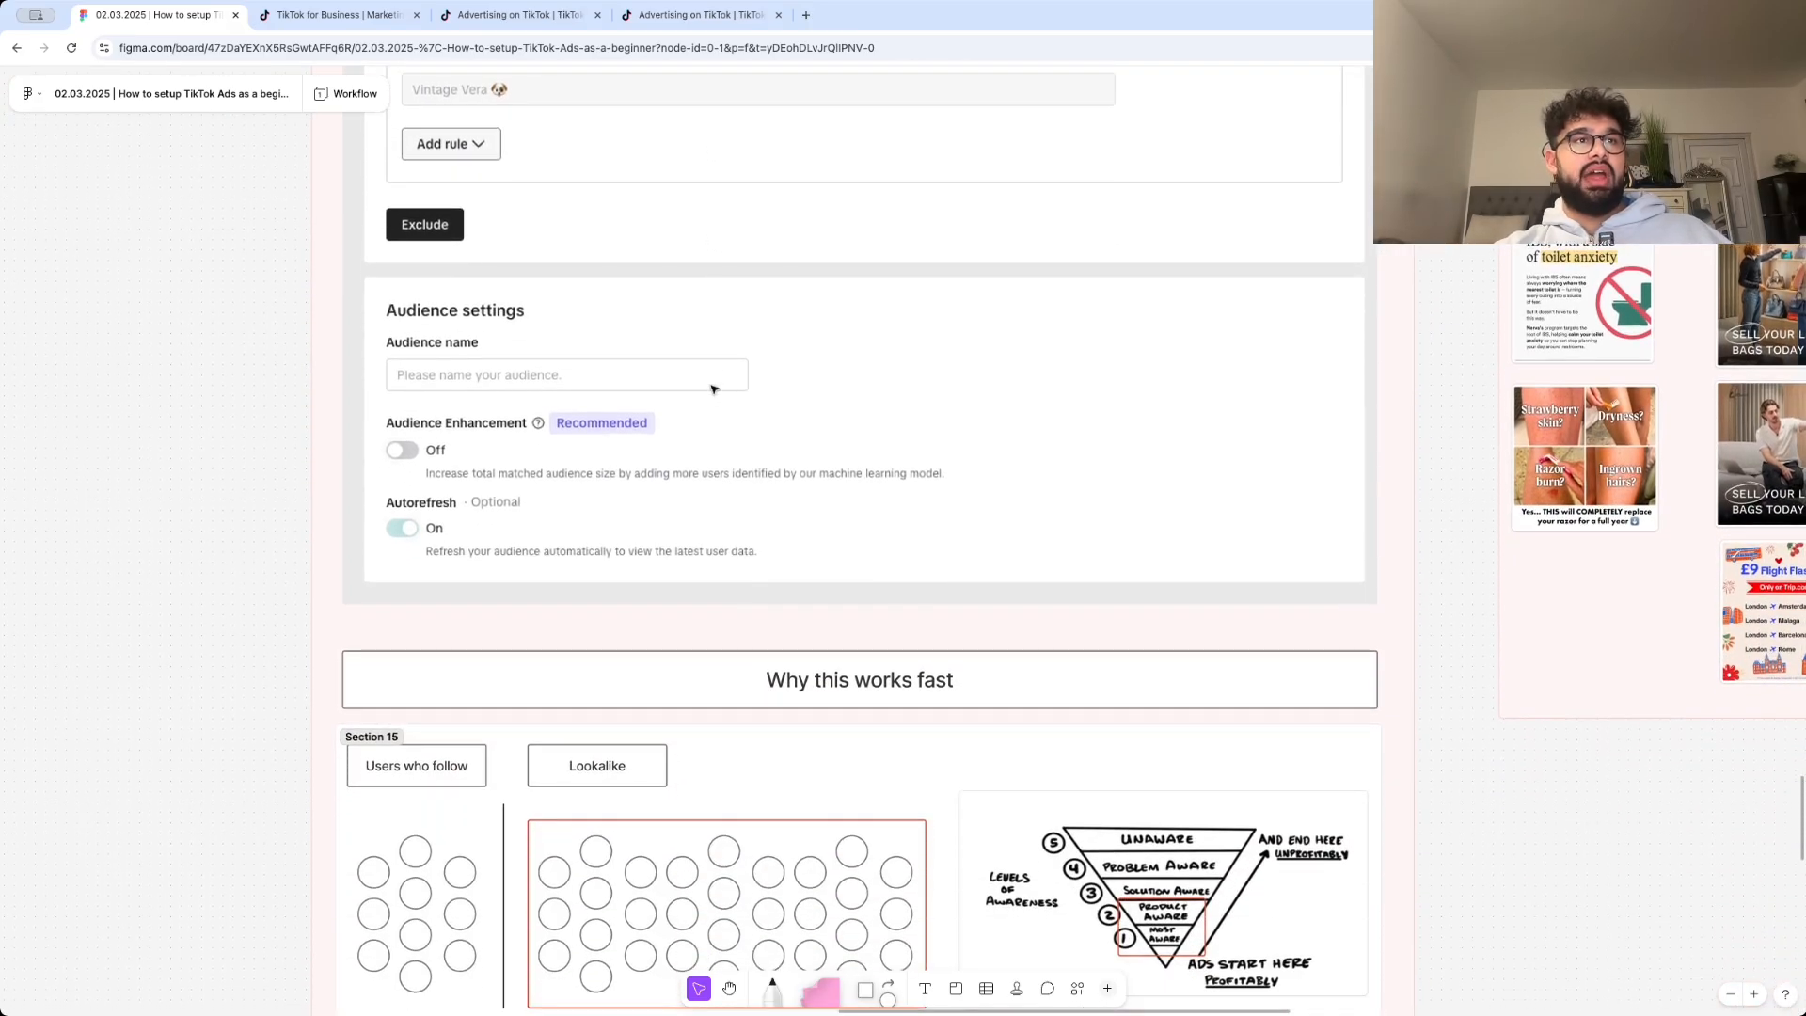
scroll(712, 387, up, 4)
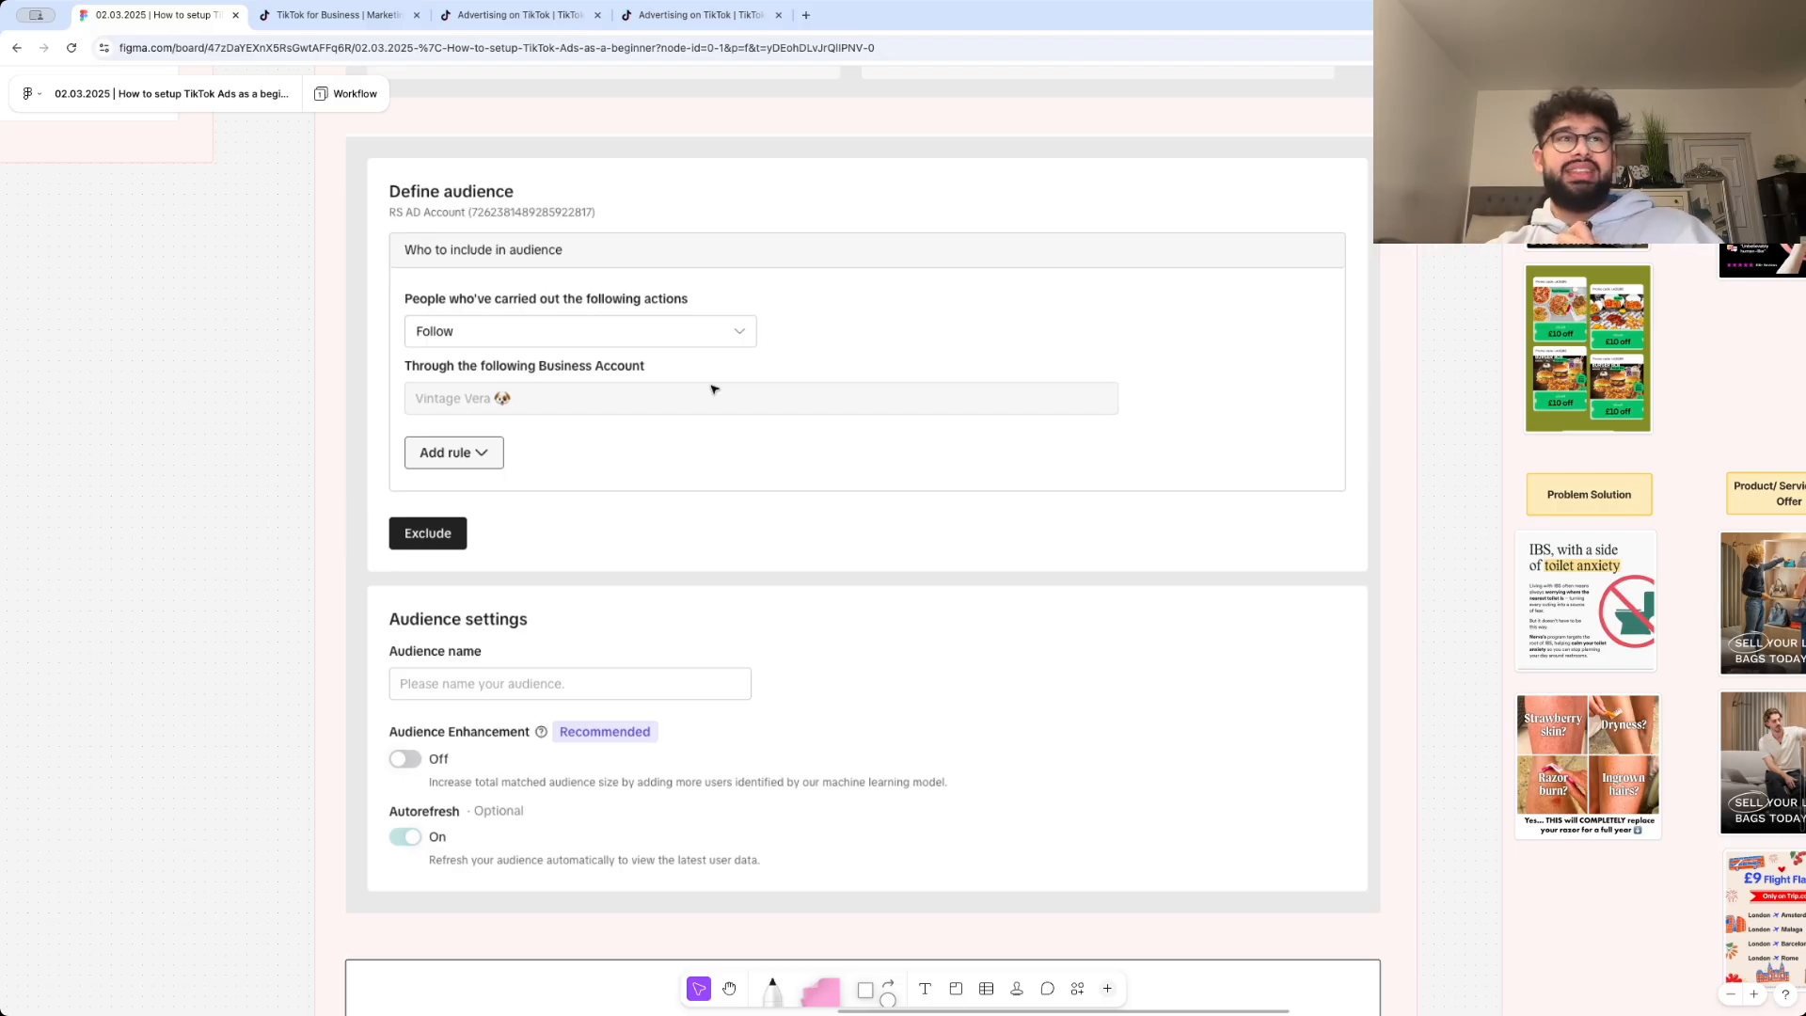
scroll(658, 357, down, 8)
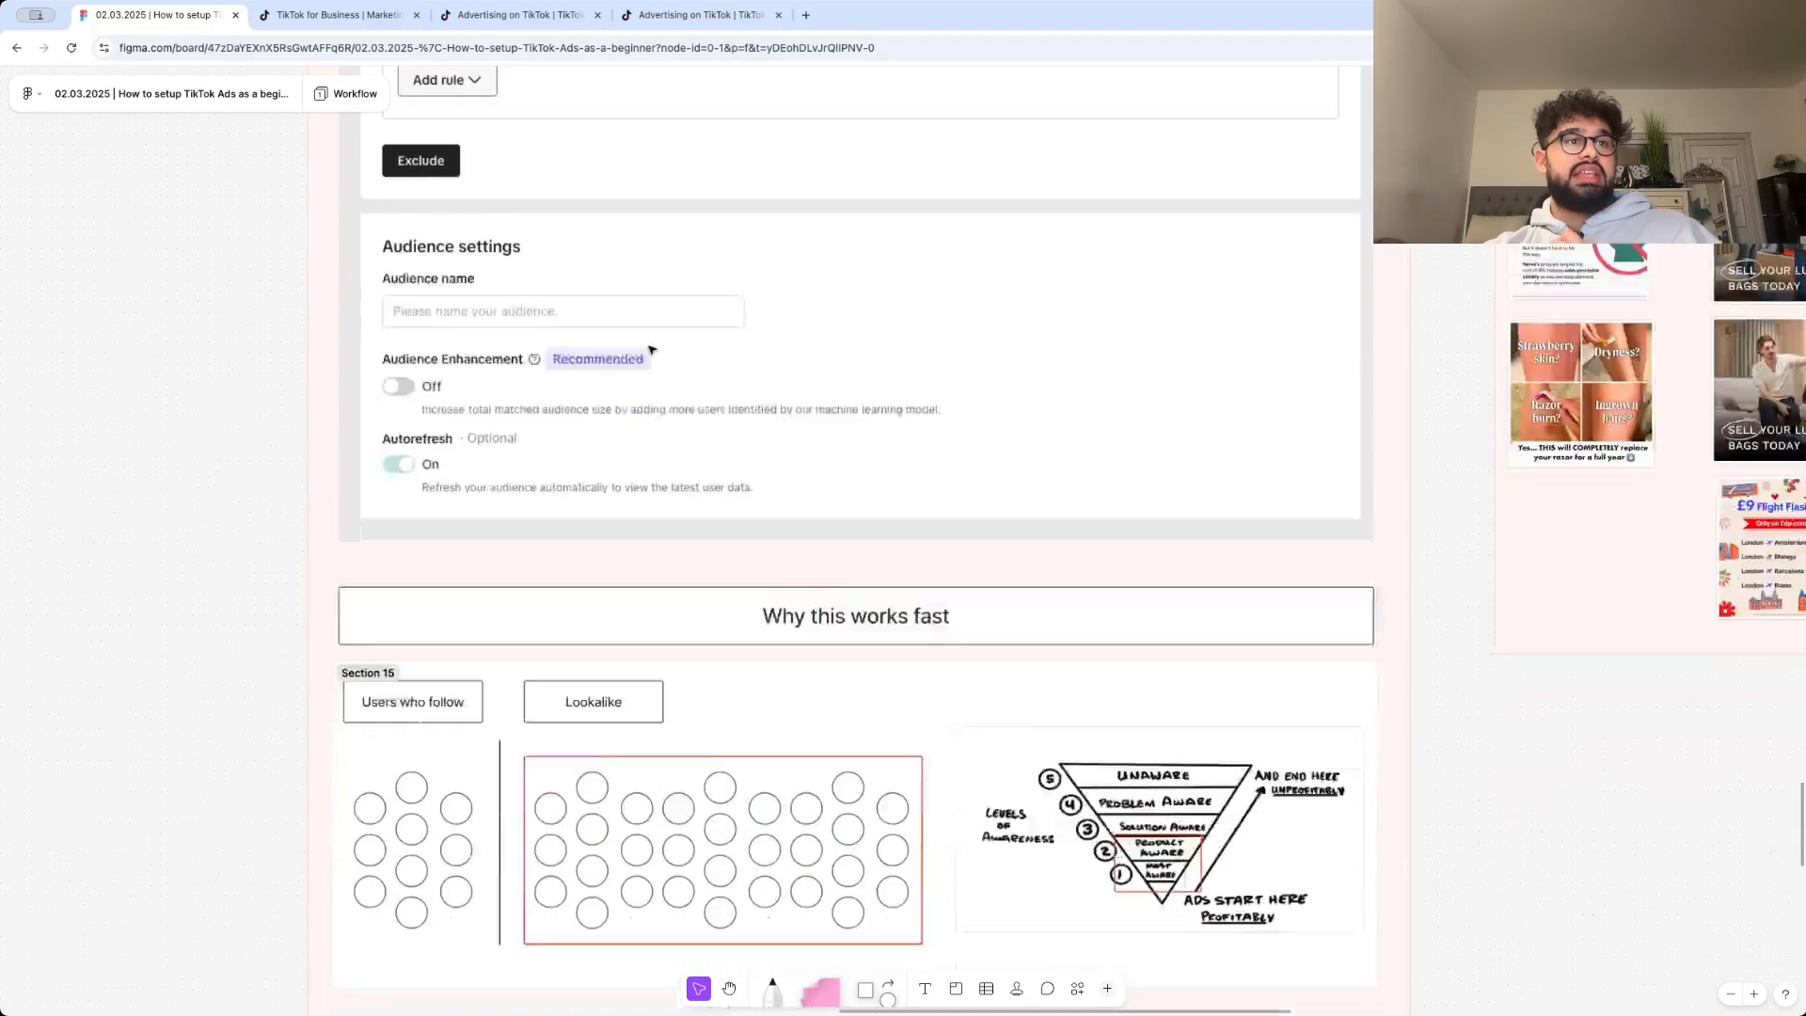
scroll(652, 350, up, 2)
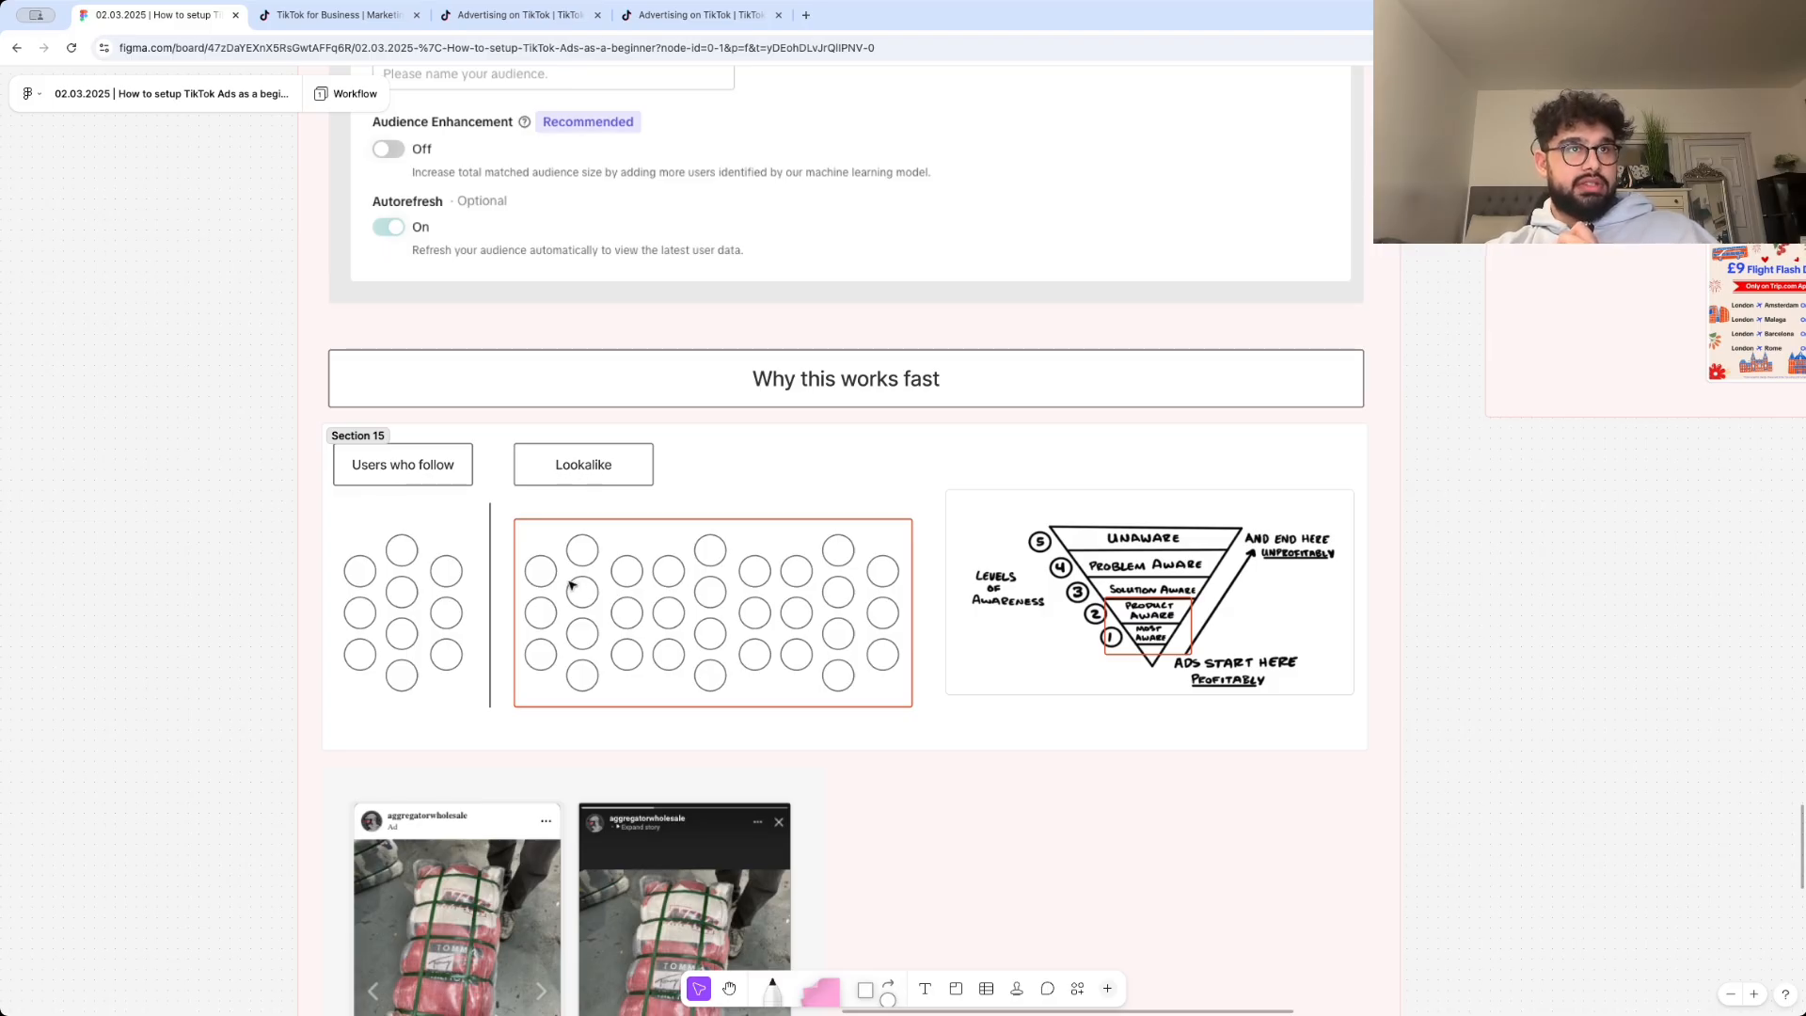
click(701, 15)
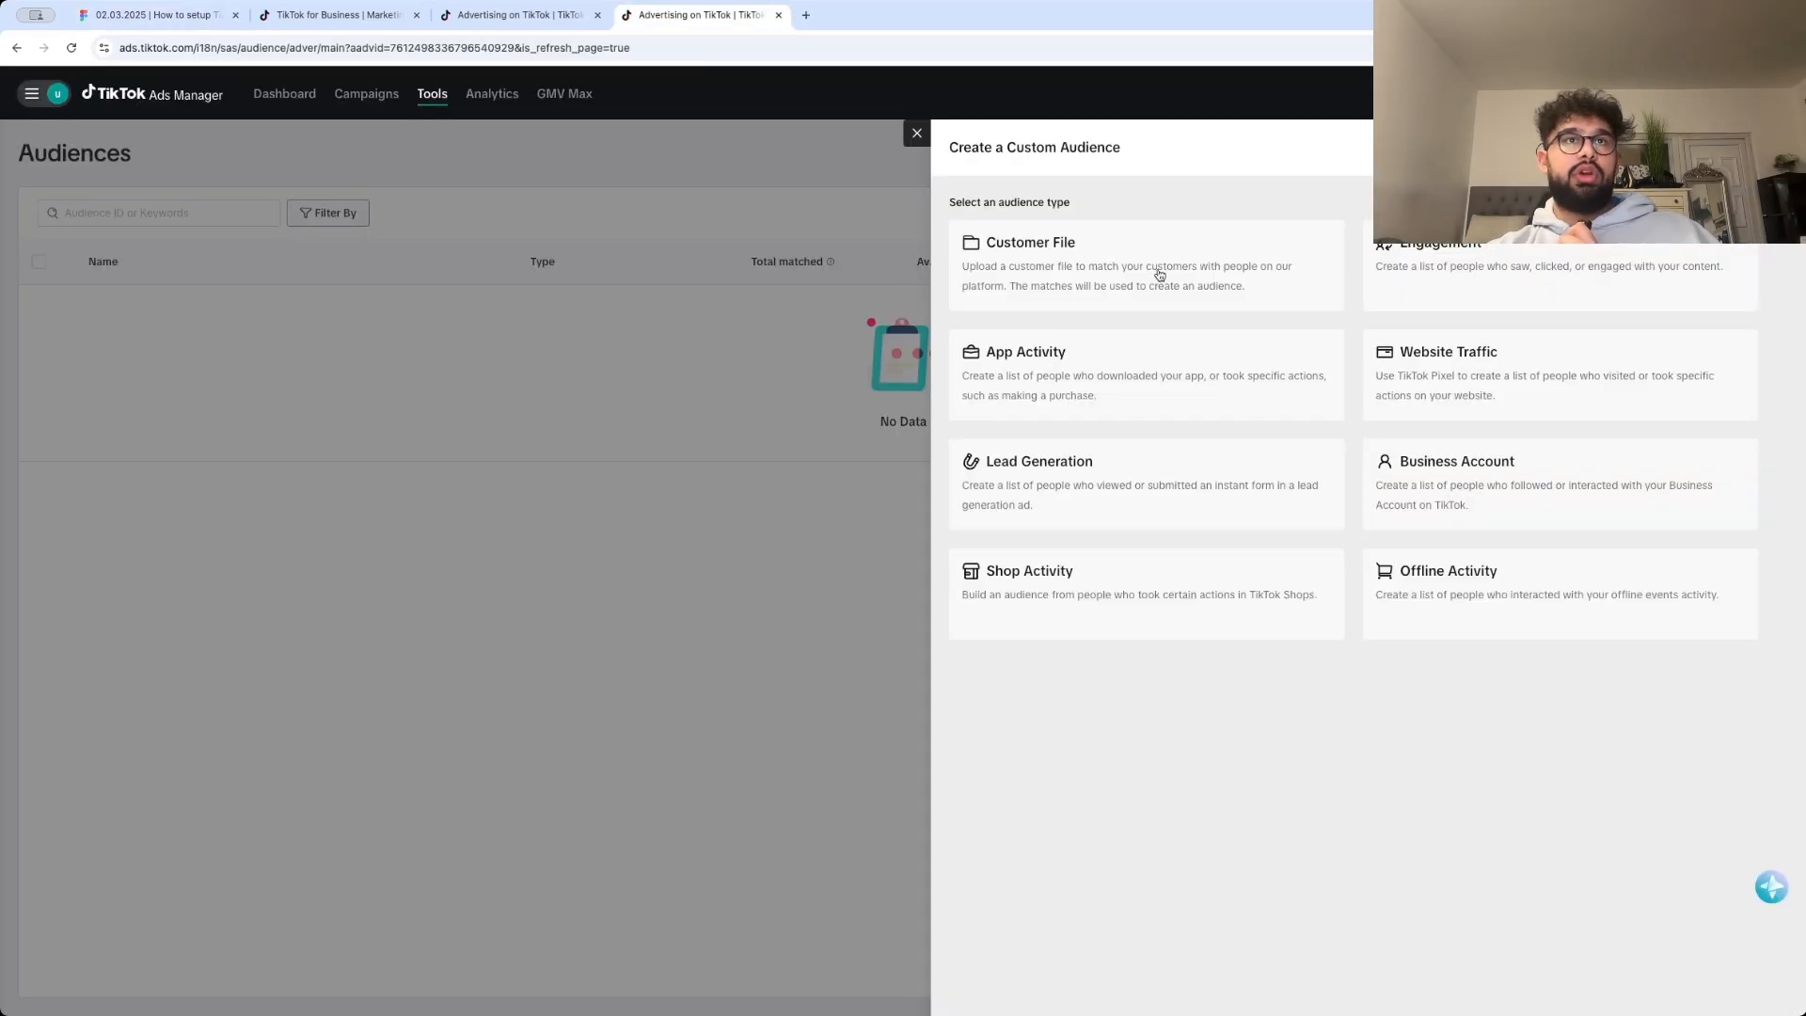
click(918, 134)
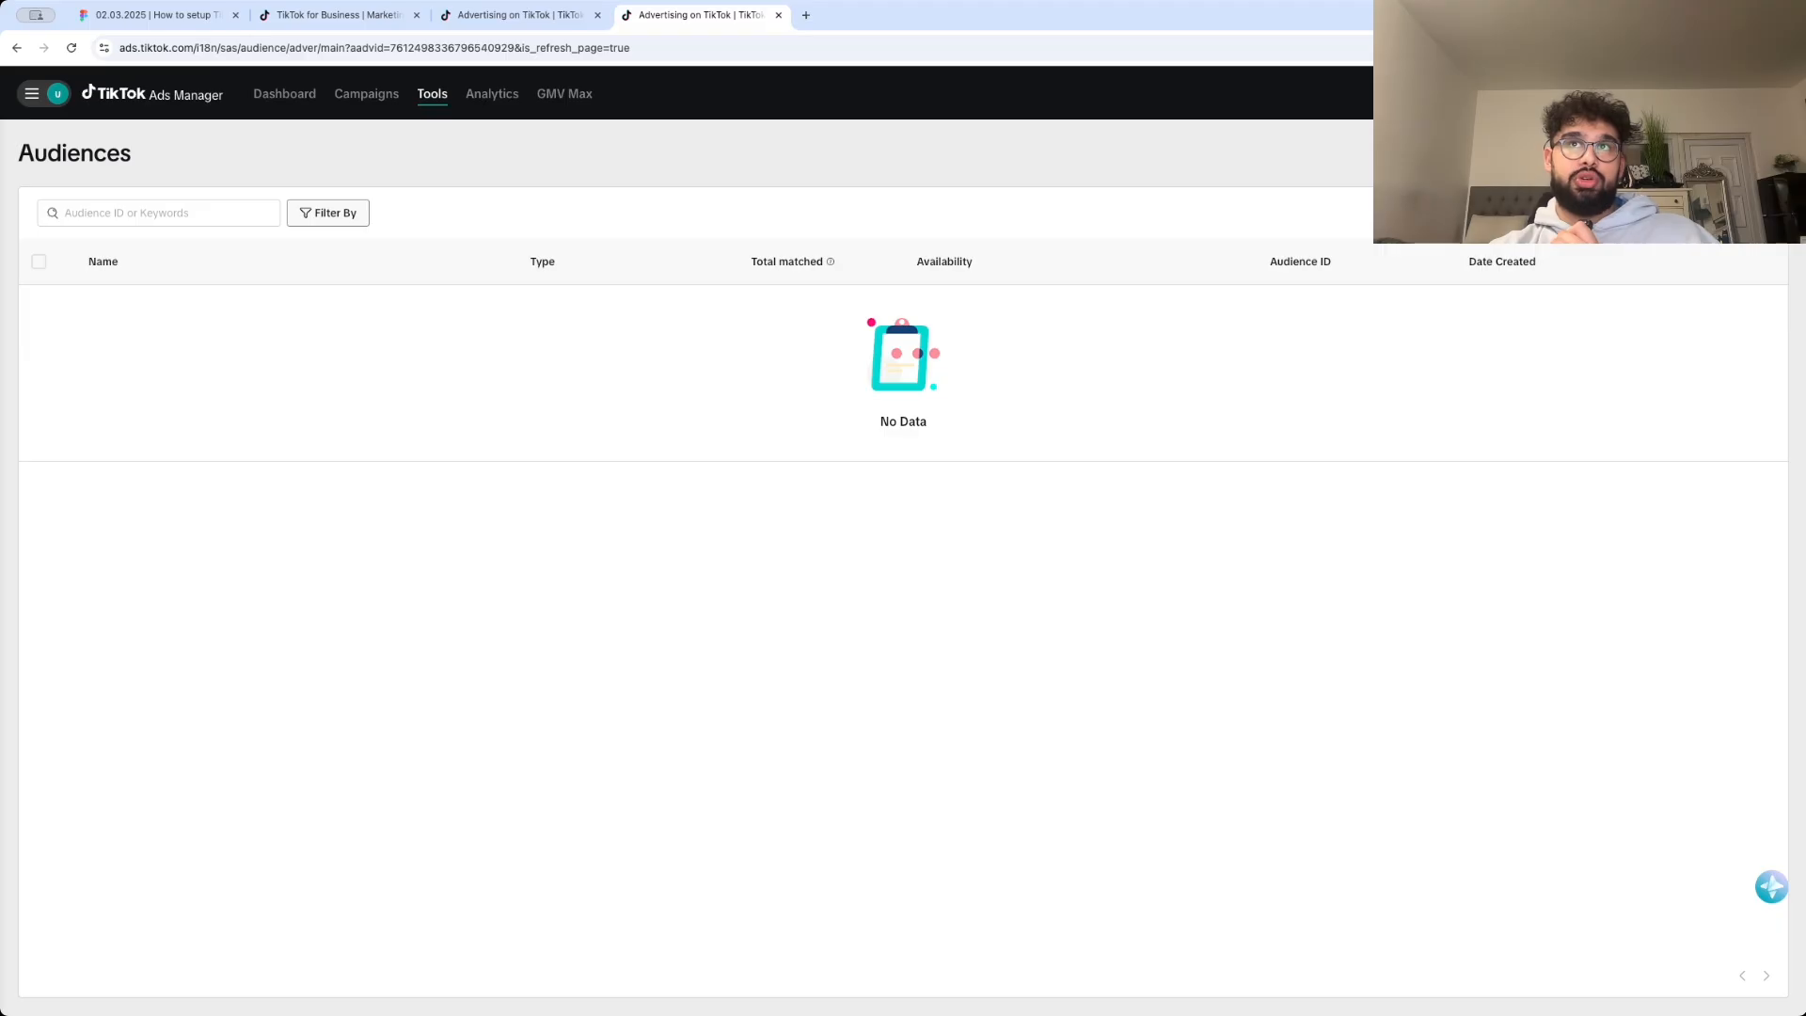
- Start creating a lookalike audience and examine its custom audience source and Contain Source options
click(1708, 221)
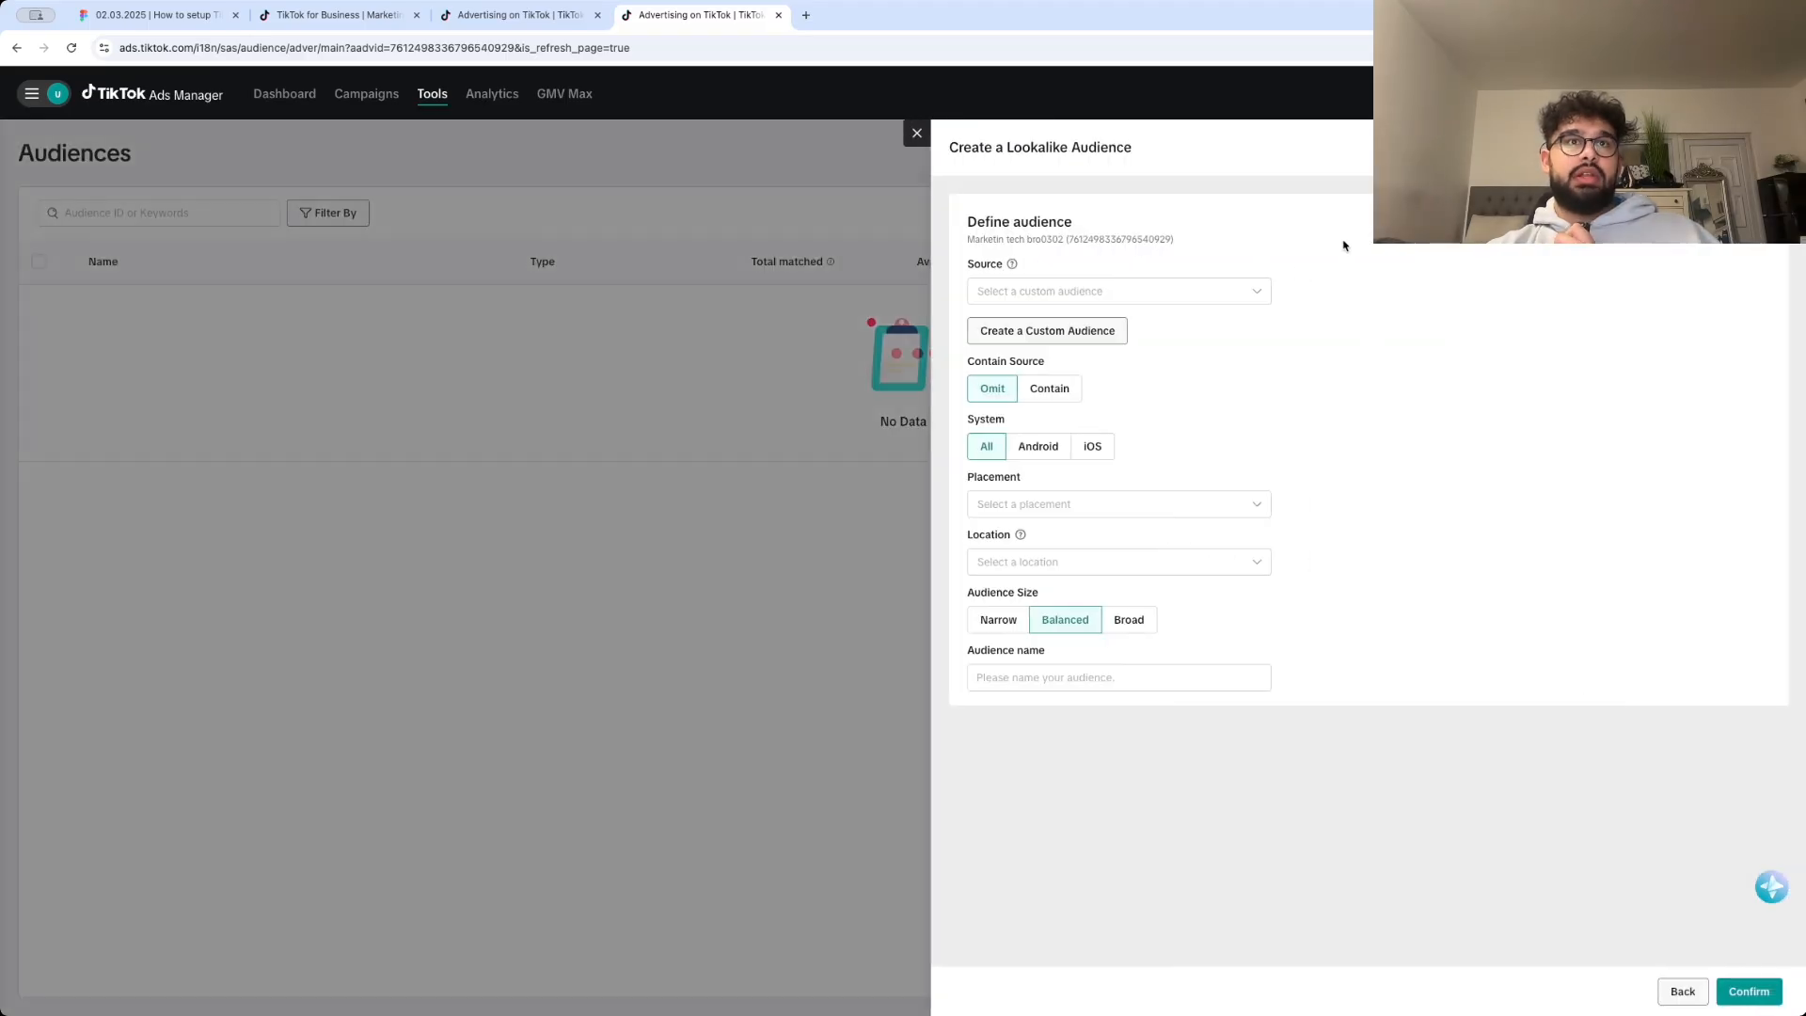
click(1120, 292)
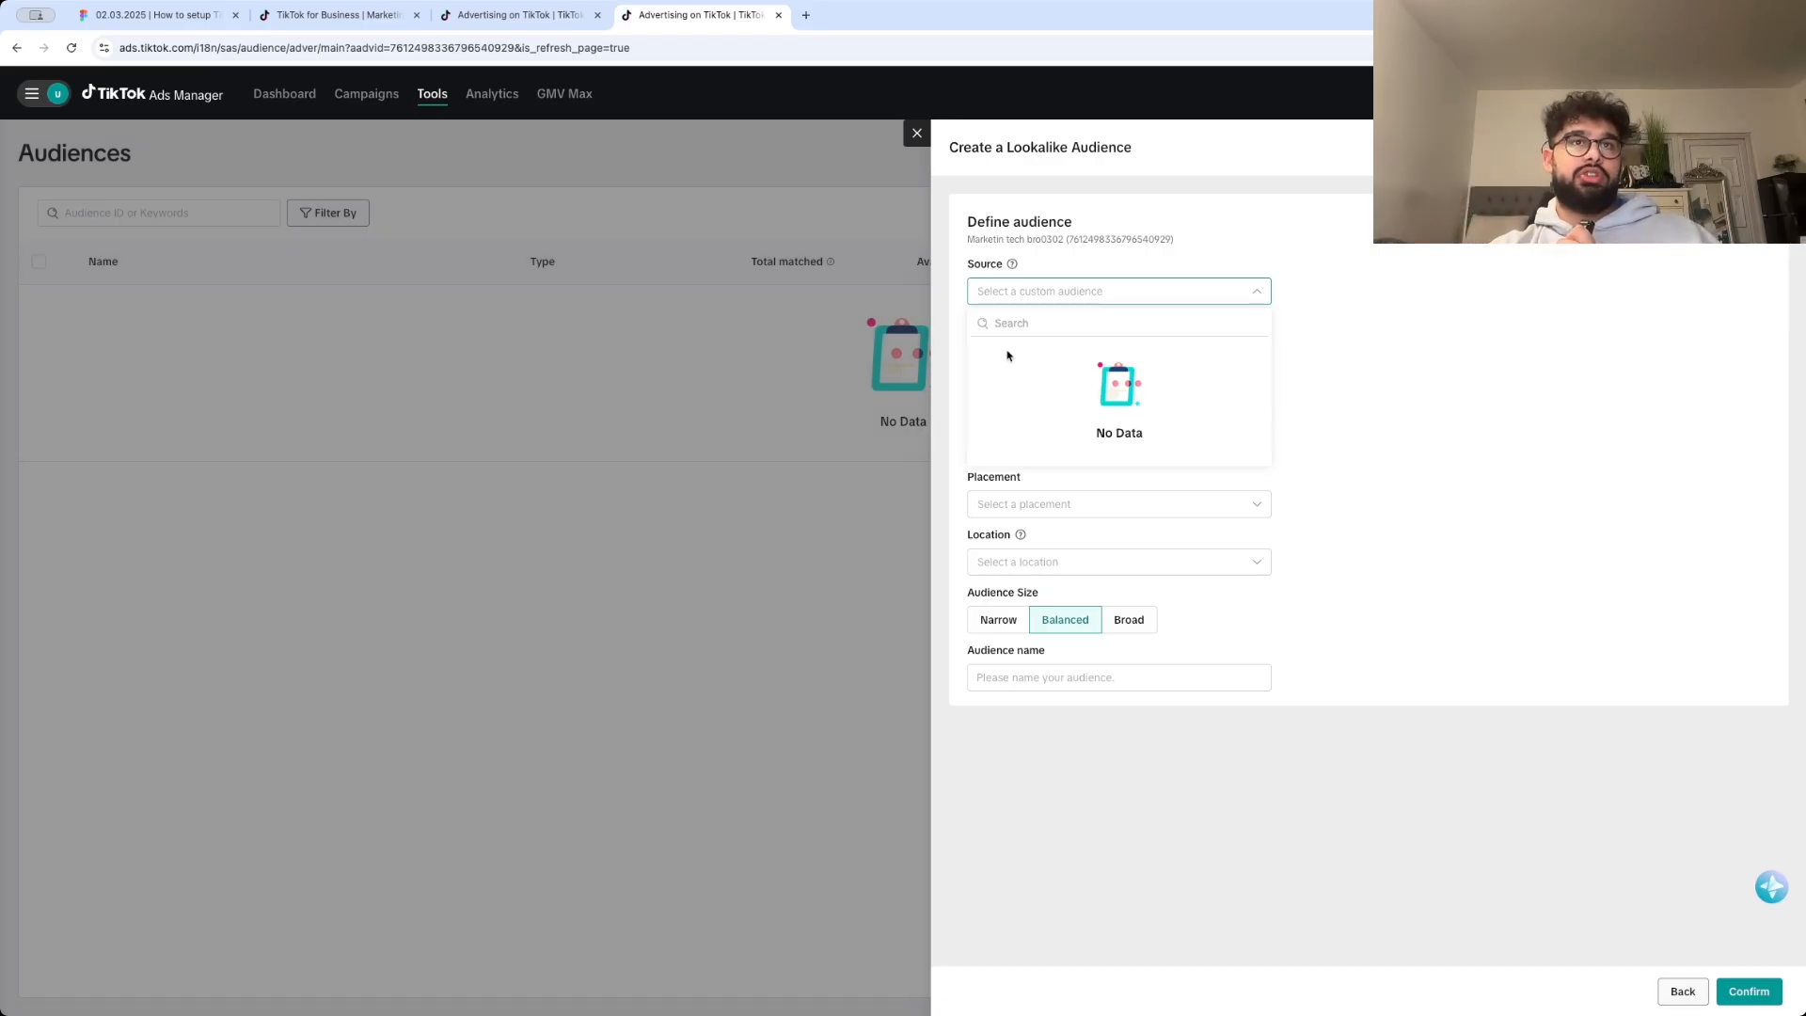
click(1400, 376)
drag(1043, 365, 983, 368)
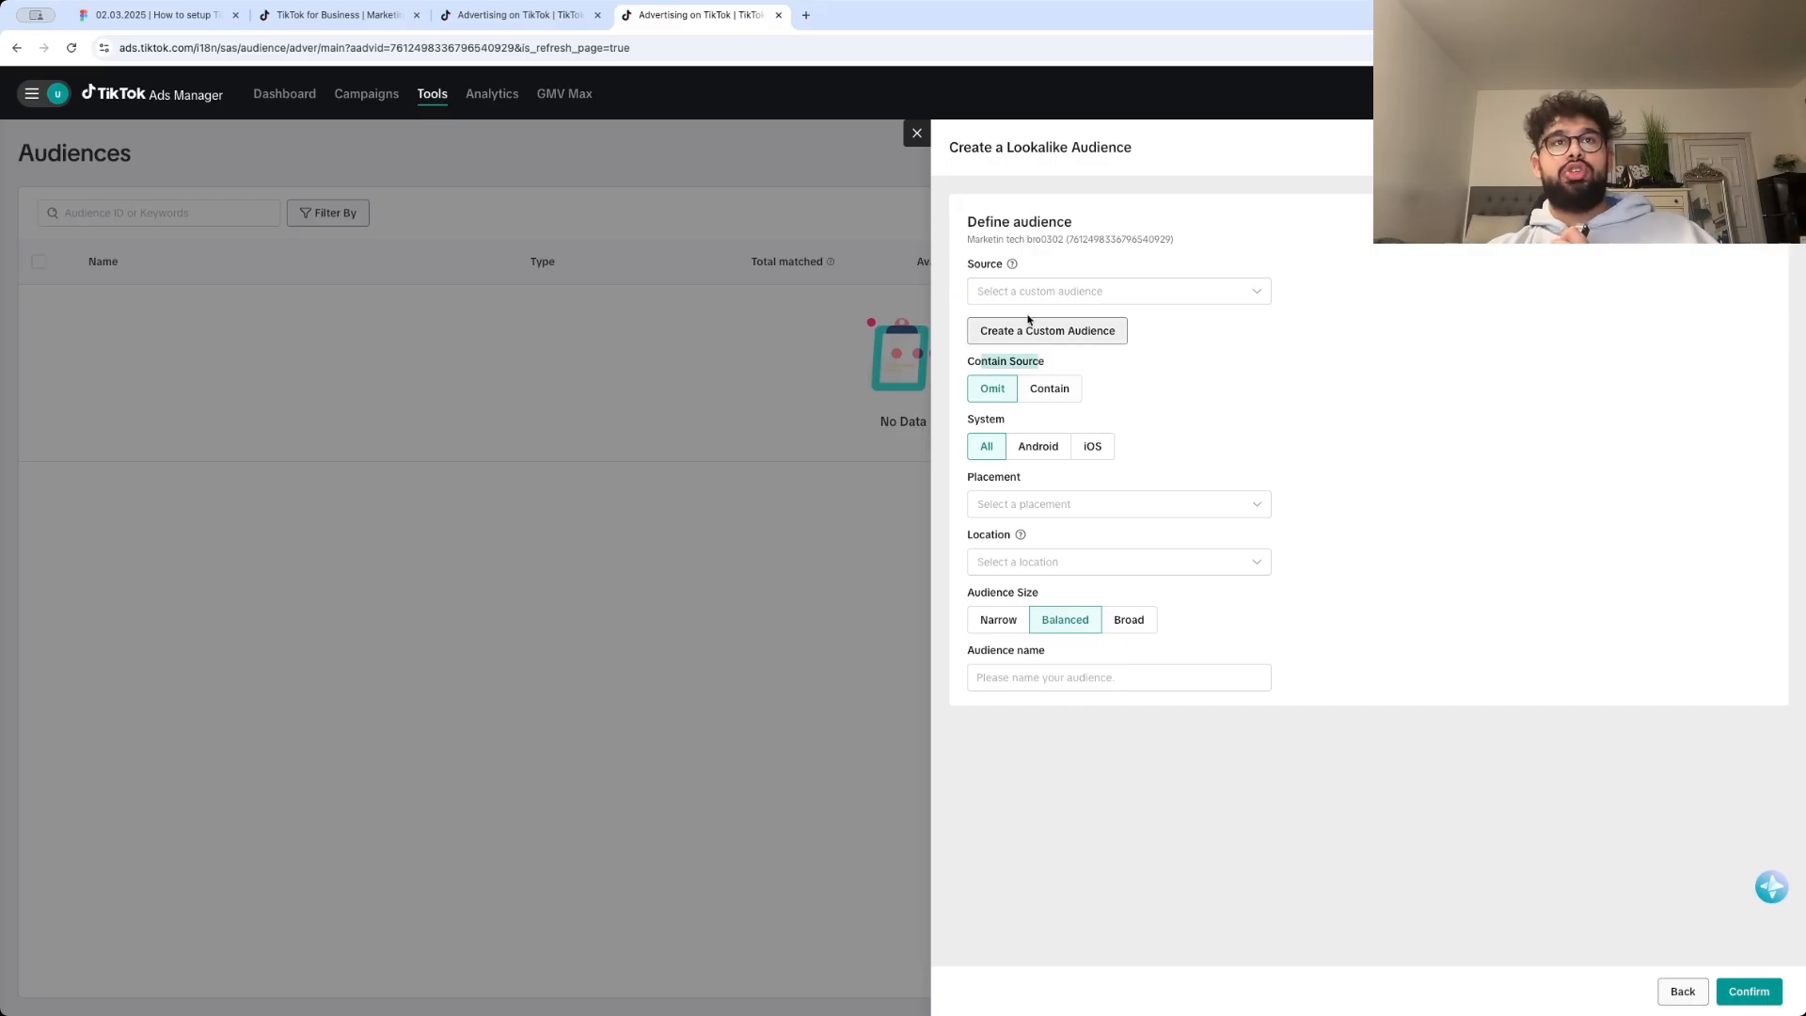
click(1049, 387)
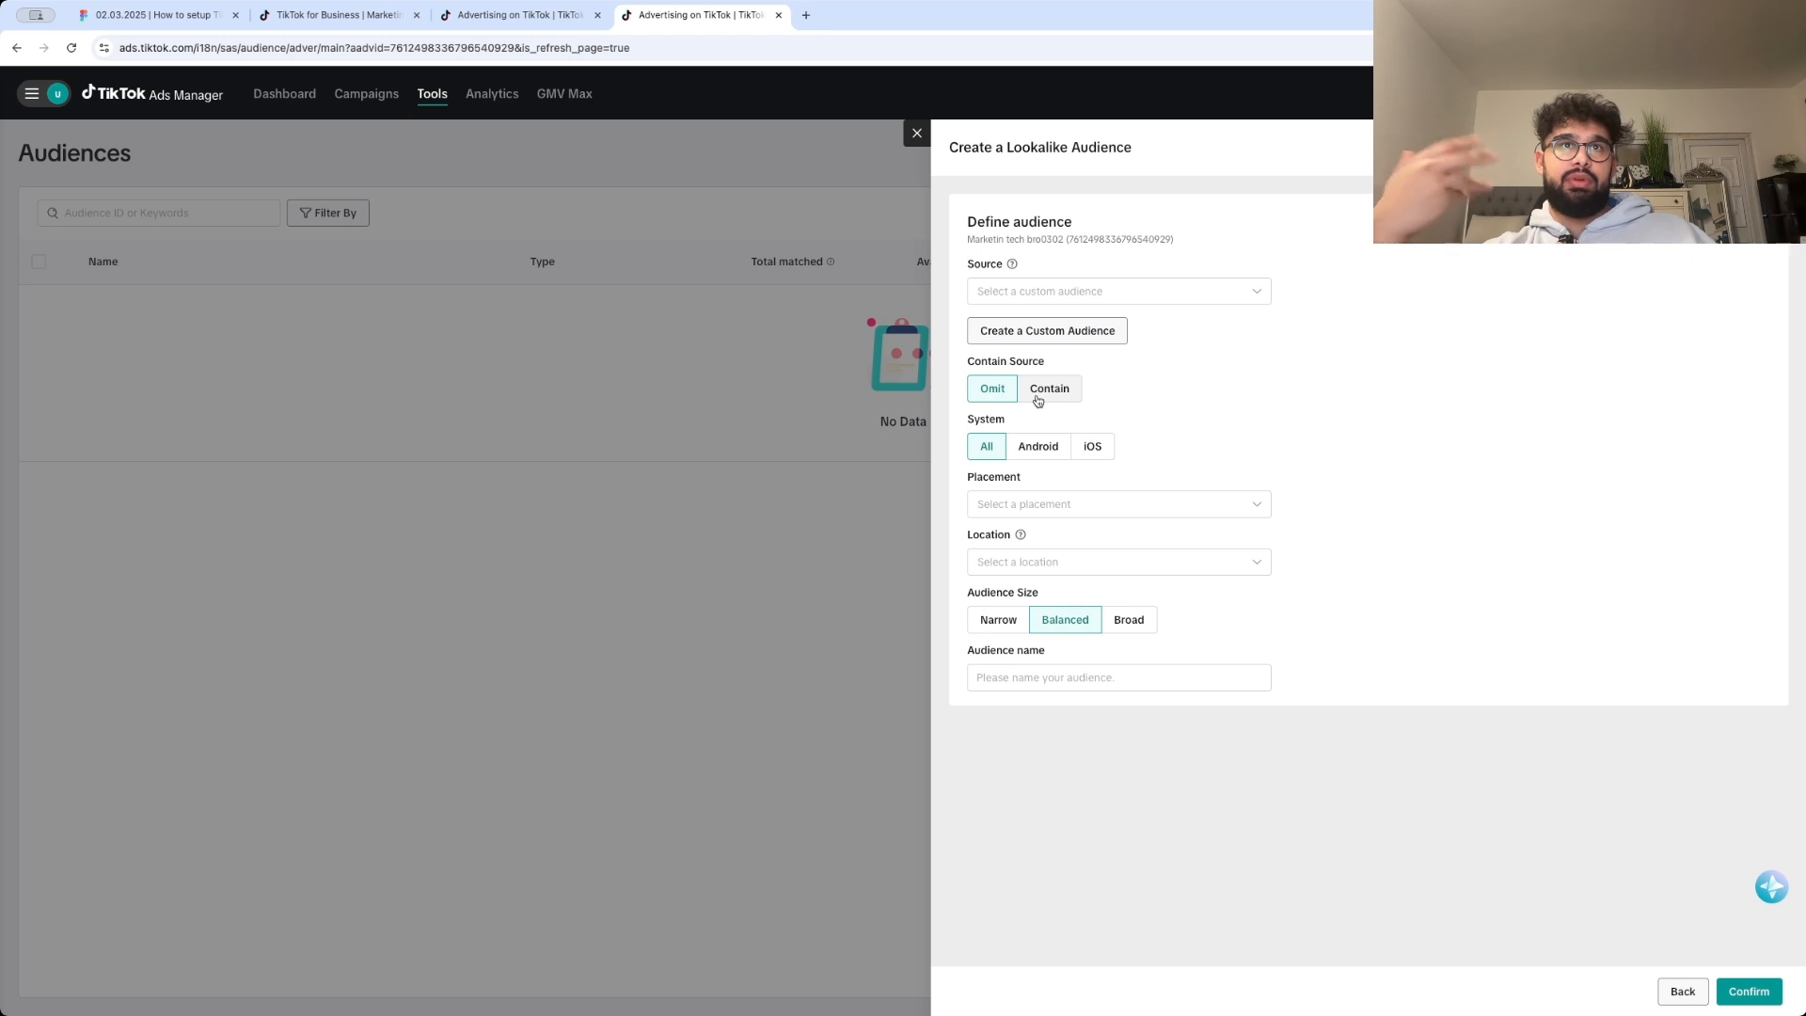
- Set the lookalike audience's placement to TikTok and open the list of locations
click(1010, 499)
click(1009, 536)
click(1185, 473)
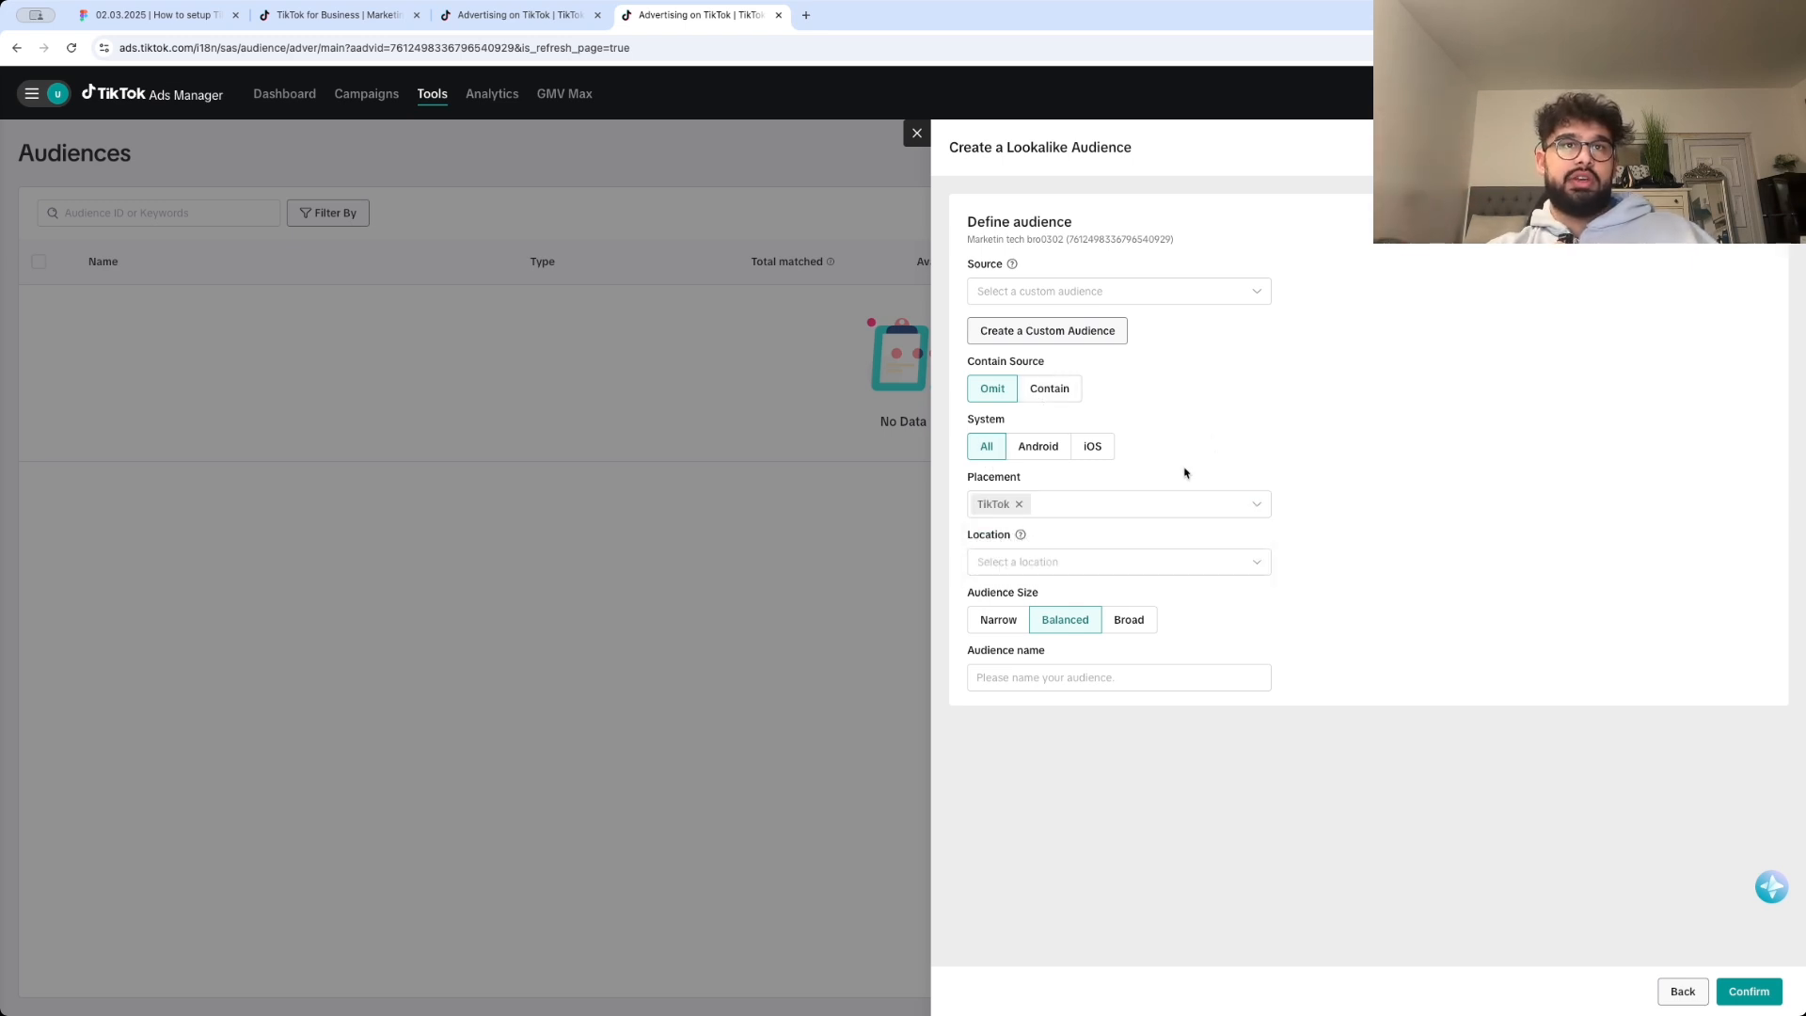
click(1082, 562)
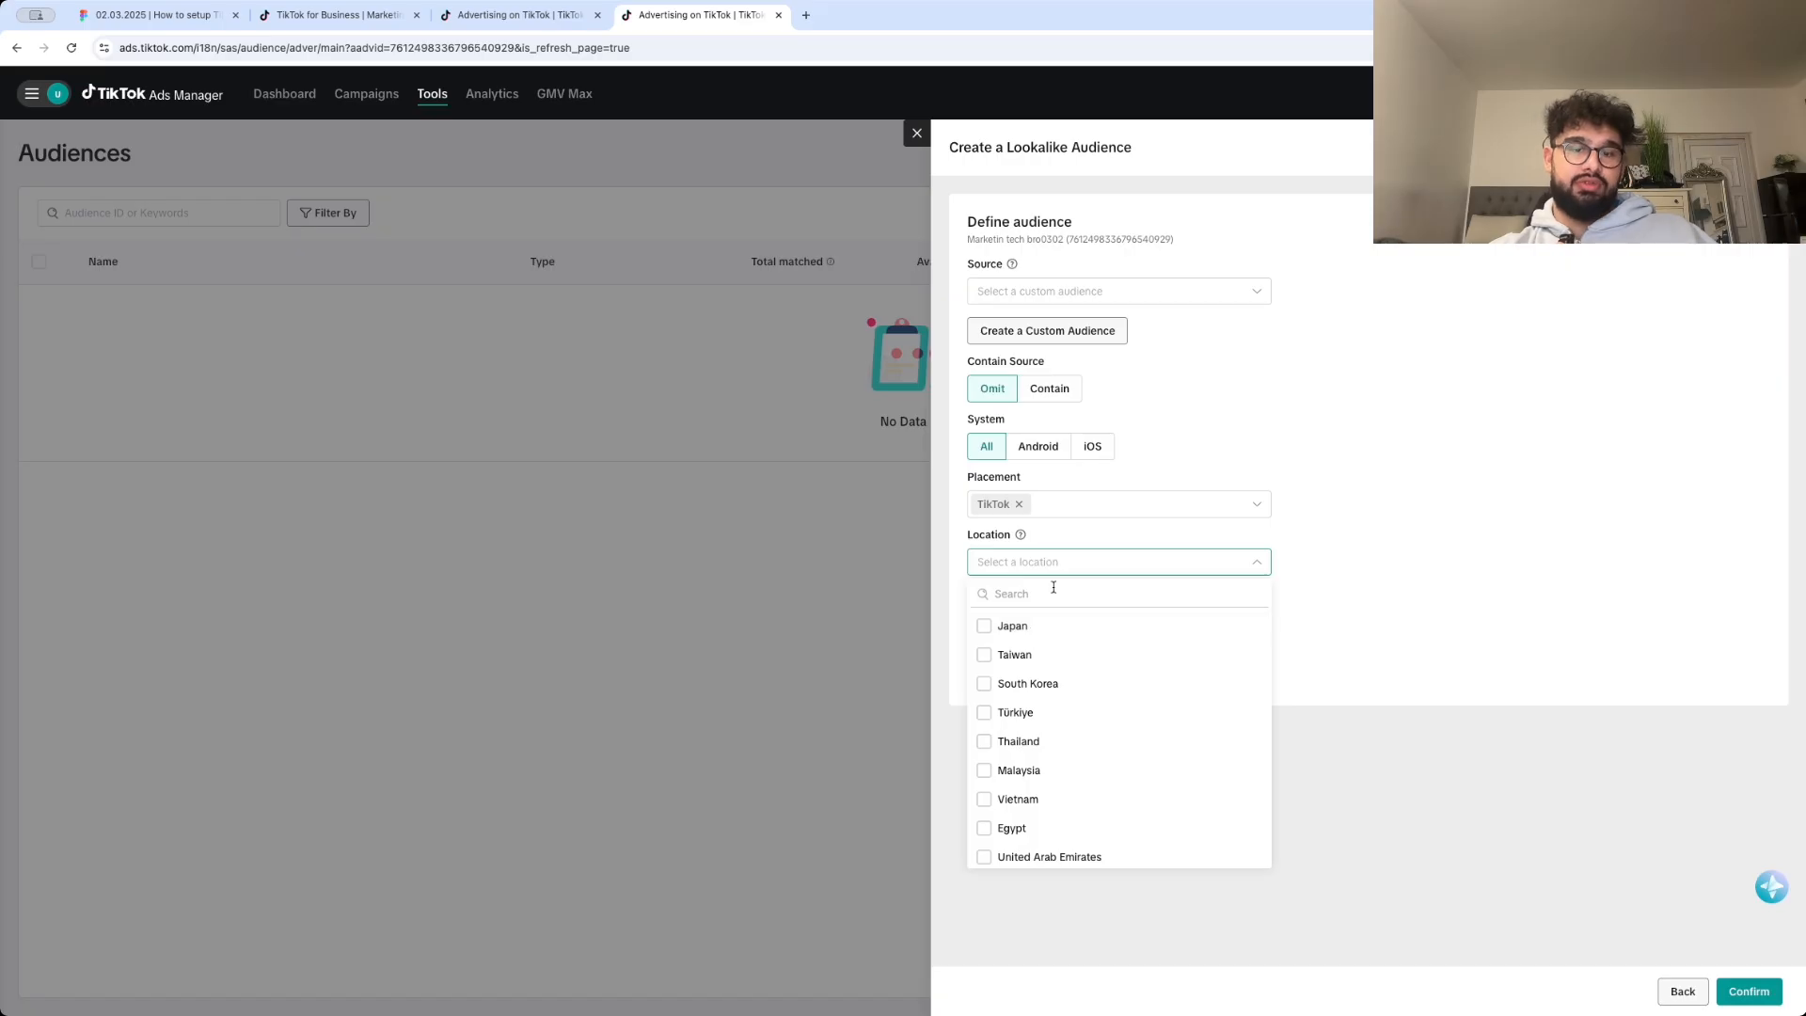
click(1054, 588)
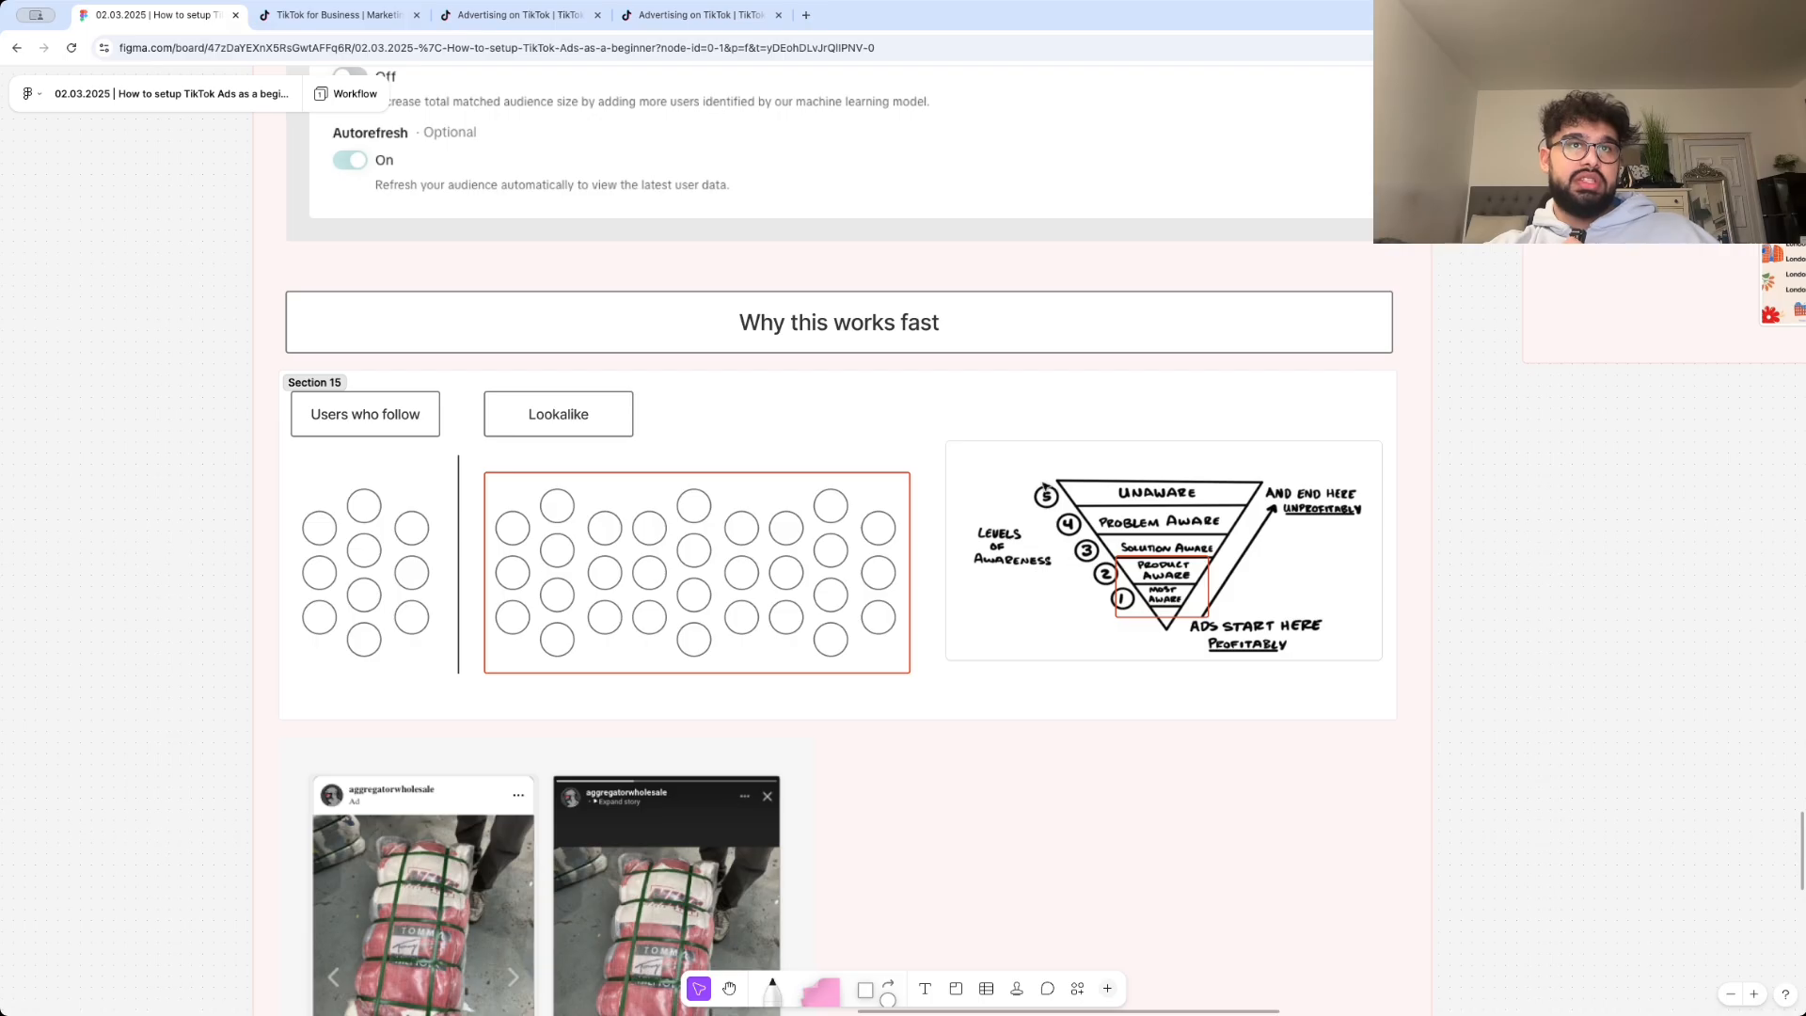
- On the Figma board, examine the "Why this works fast" lookalike and awareness diagrams and the wholesale bale ad examples below them
scroll(1184, 637, up, 3)
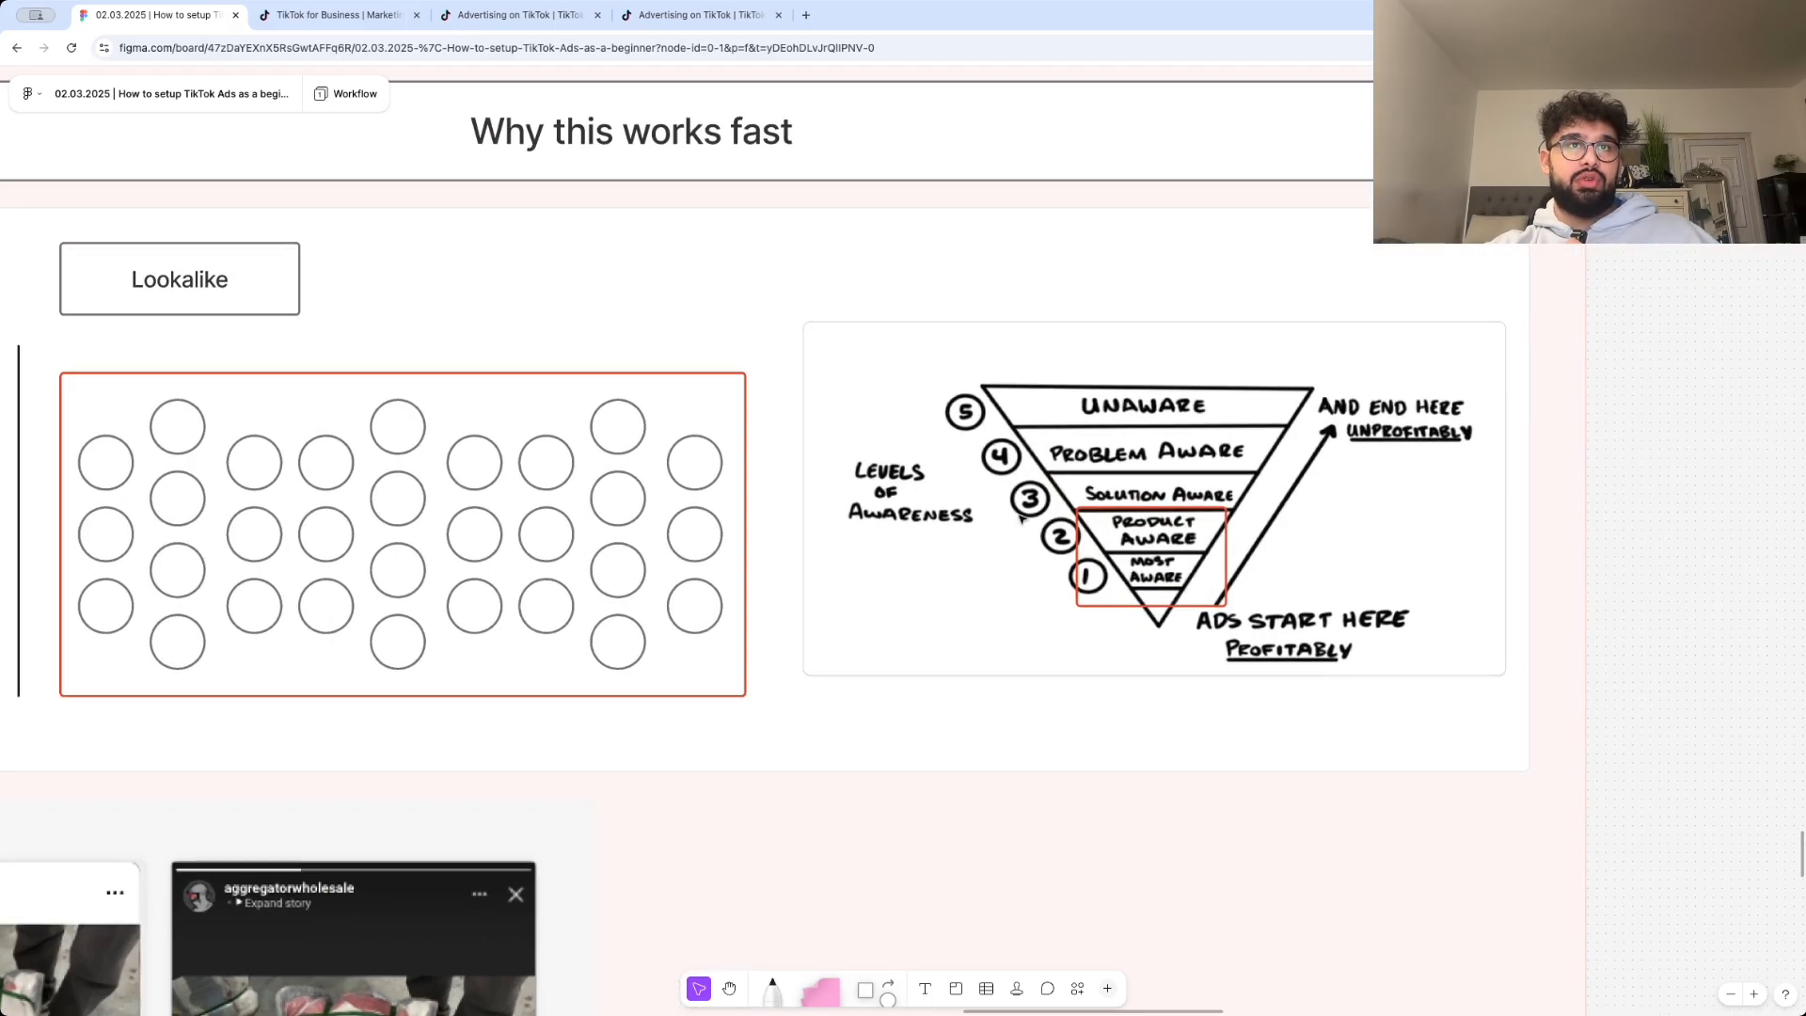
scroll(1129, 647, left, 5)
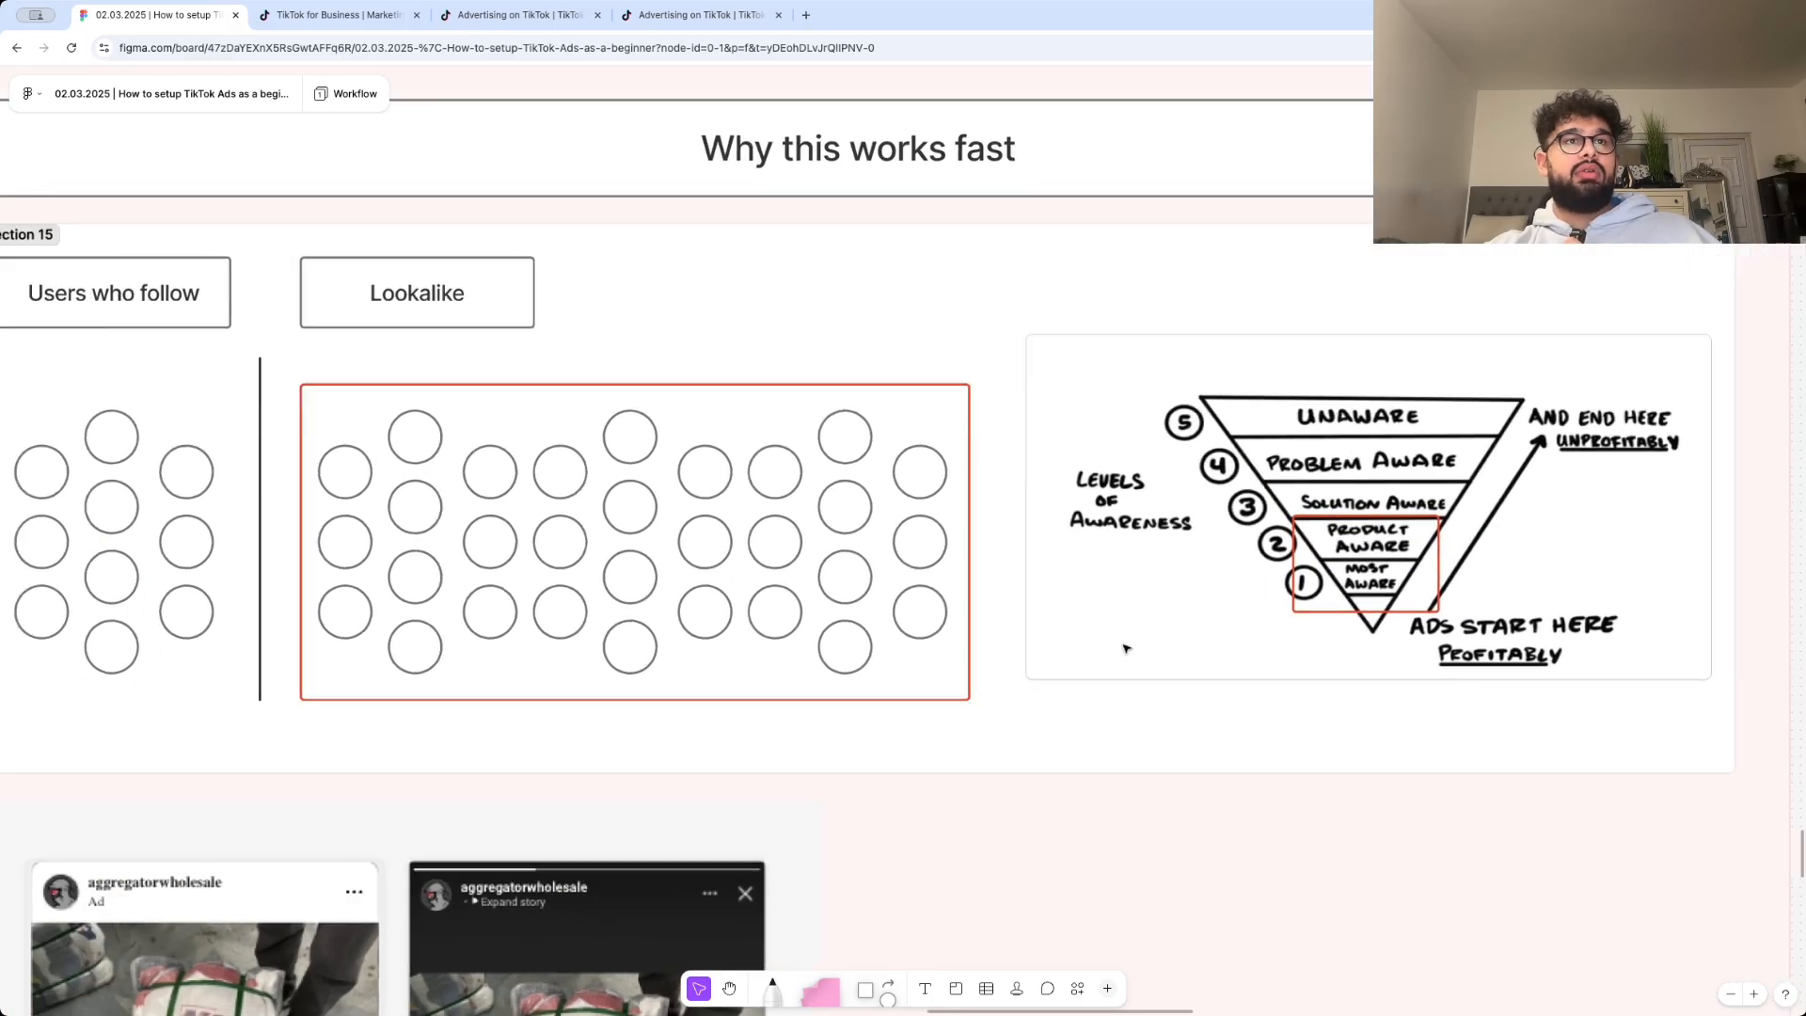
scroll(1127, 647, down, 2)
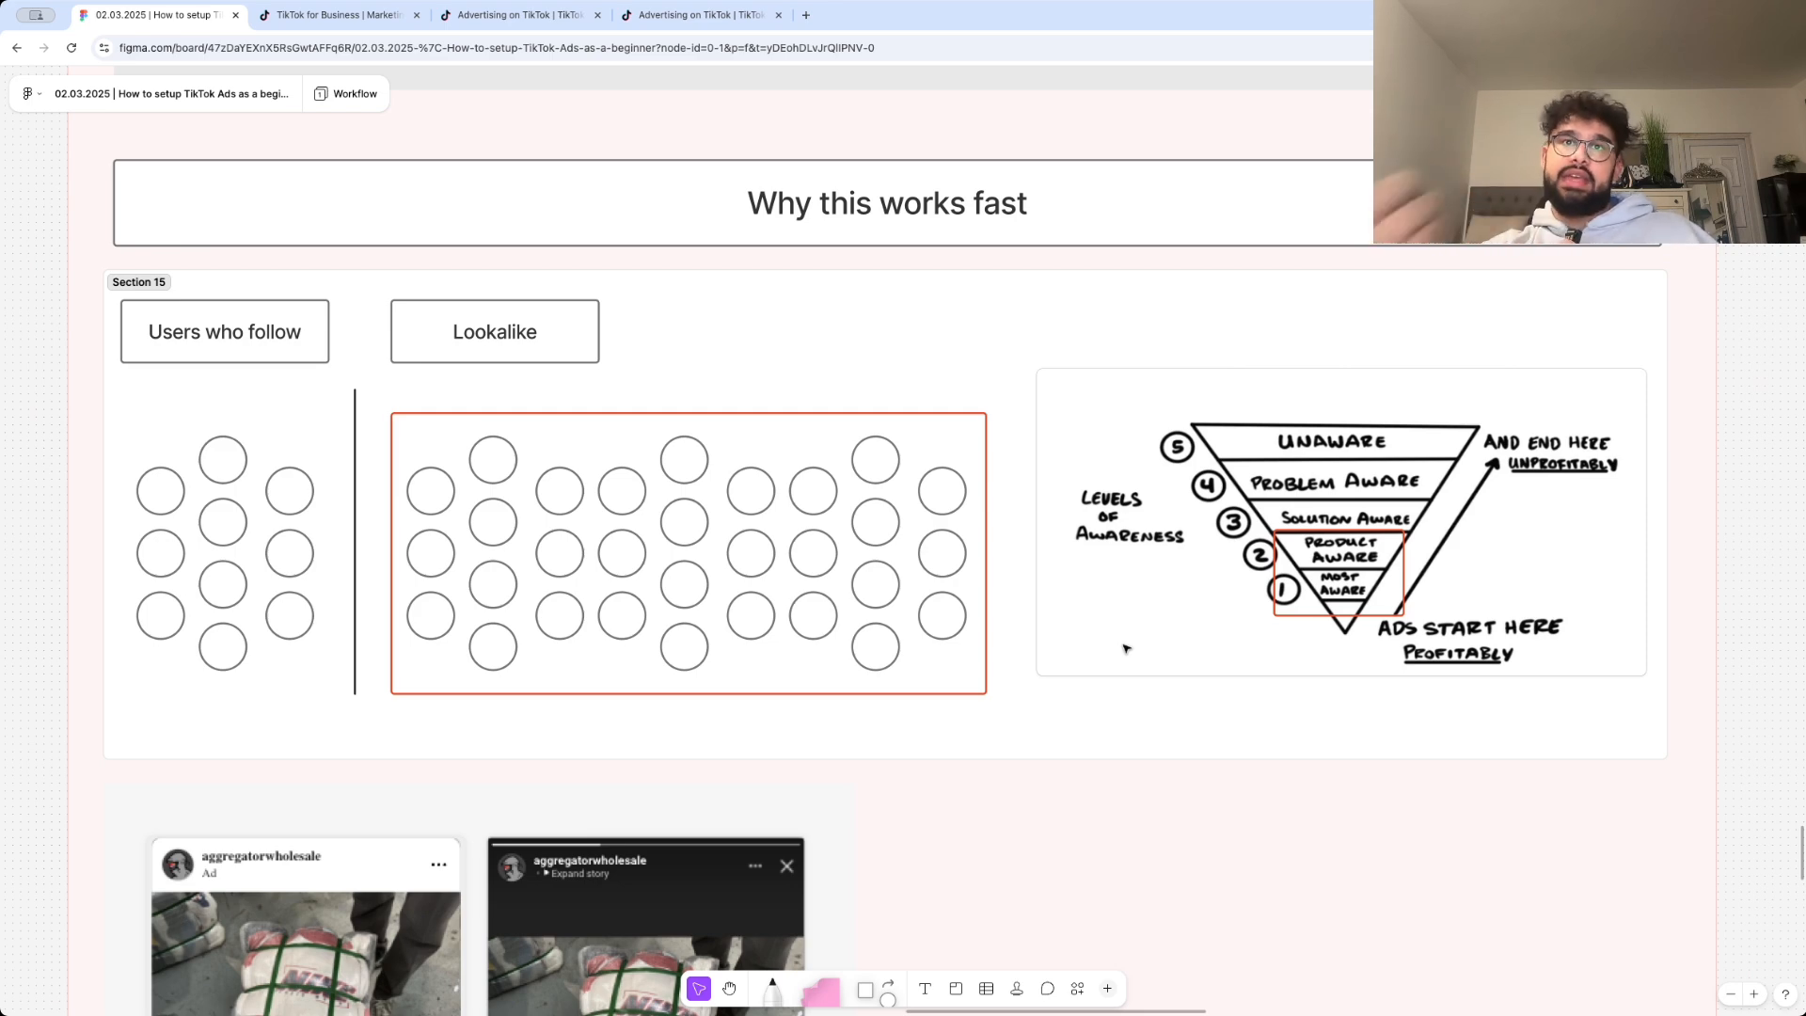
scroll(1235, 625, right, 1)
scroll(1235, 625, up, 1)
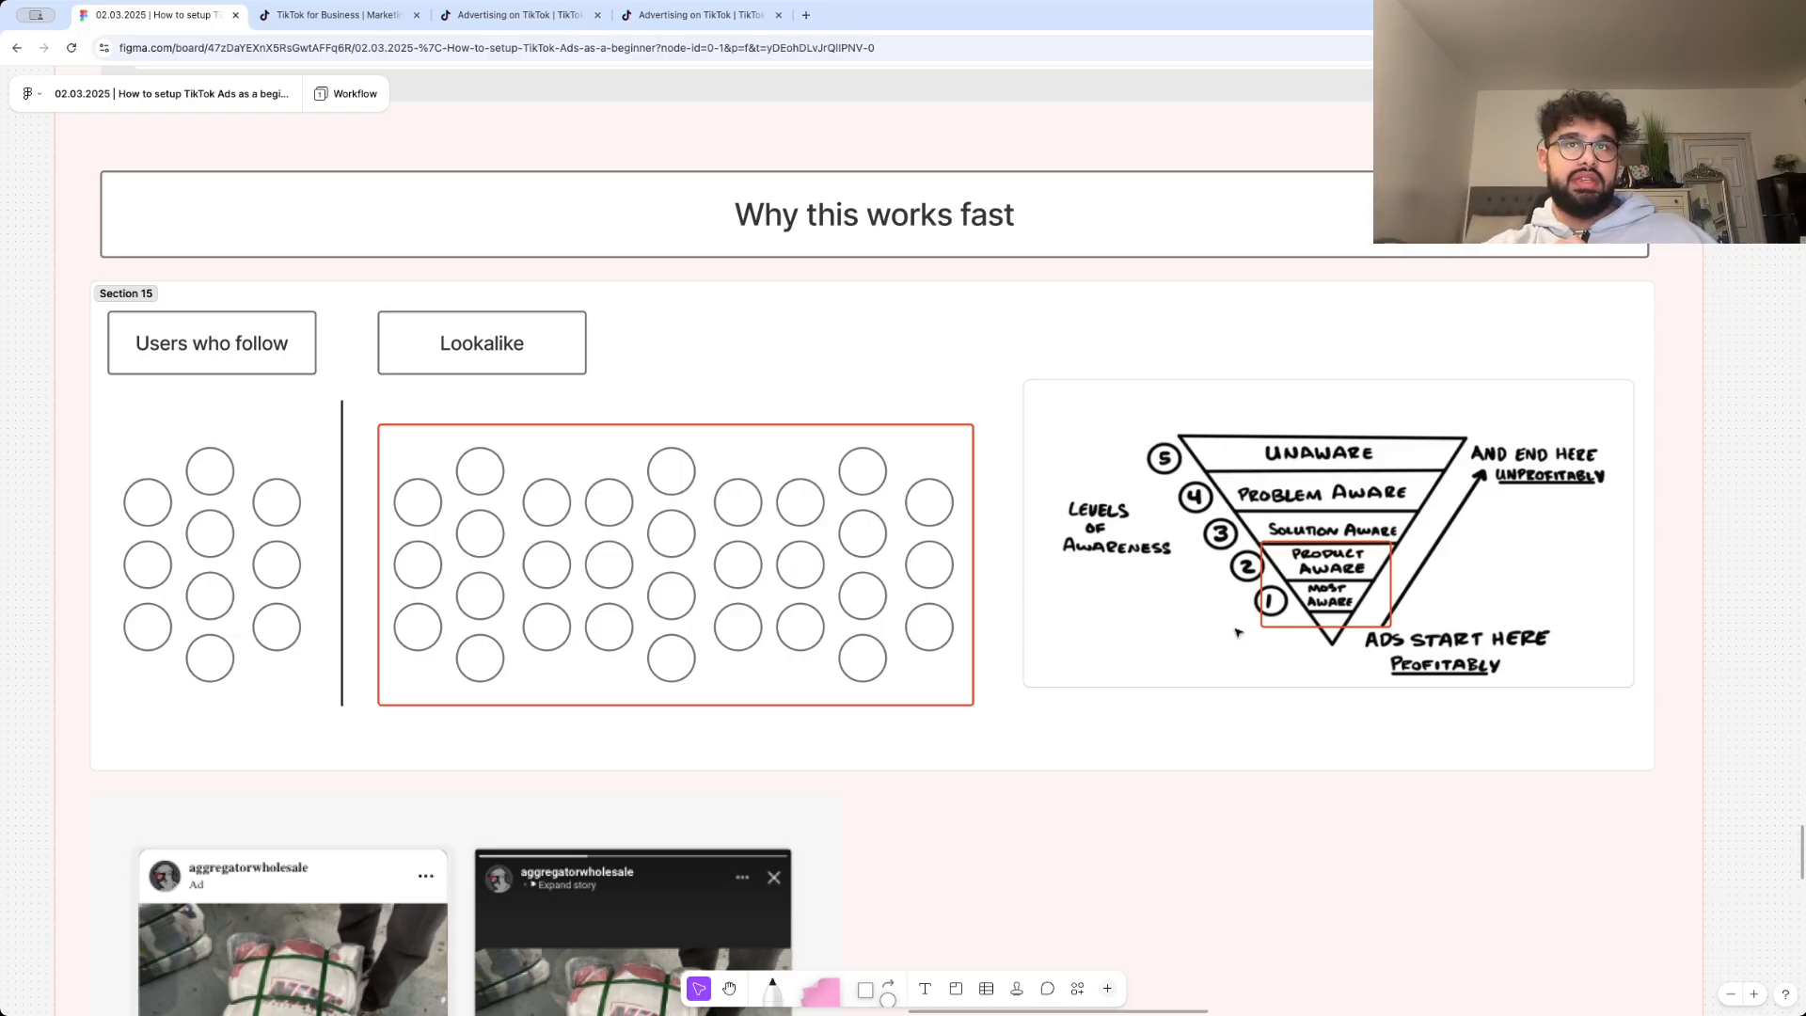
scroll(1237, 633, down, 2)
scroll(1237, 635, down, 5)
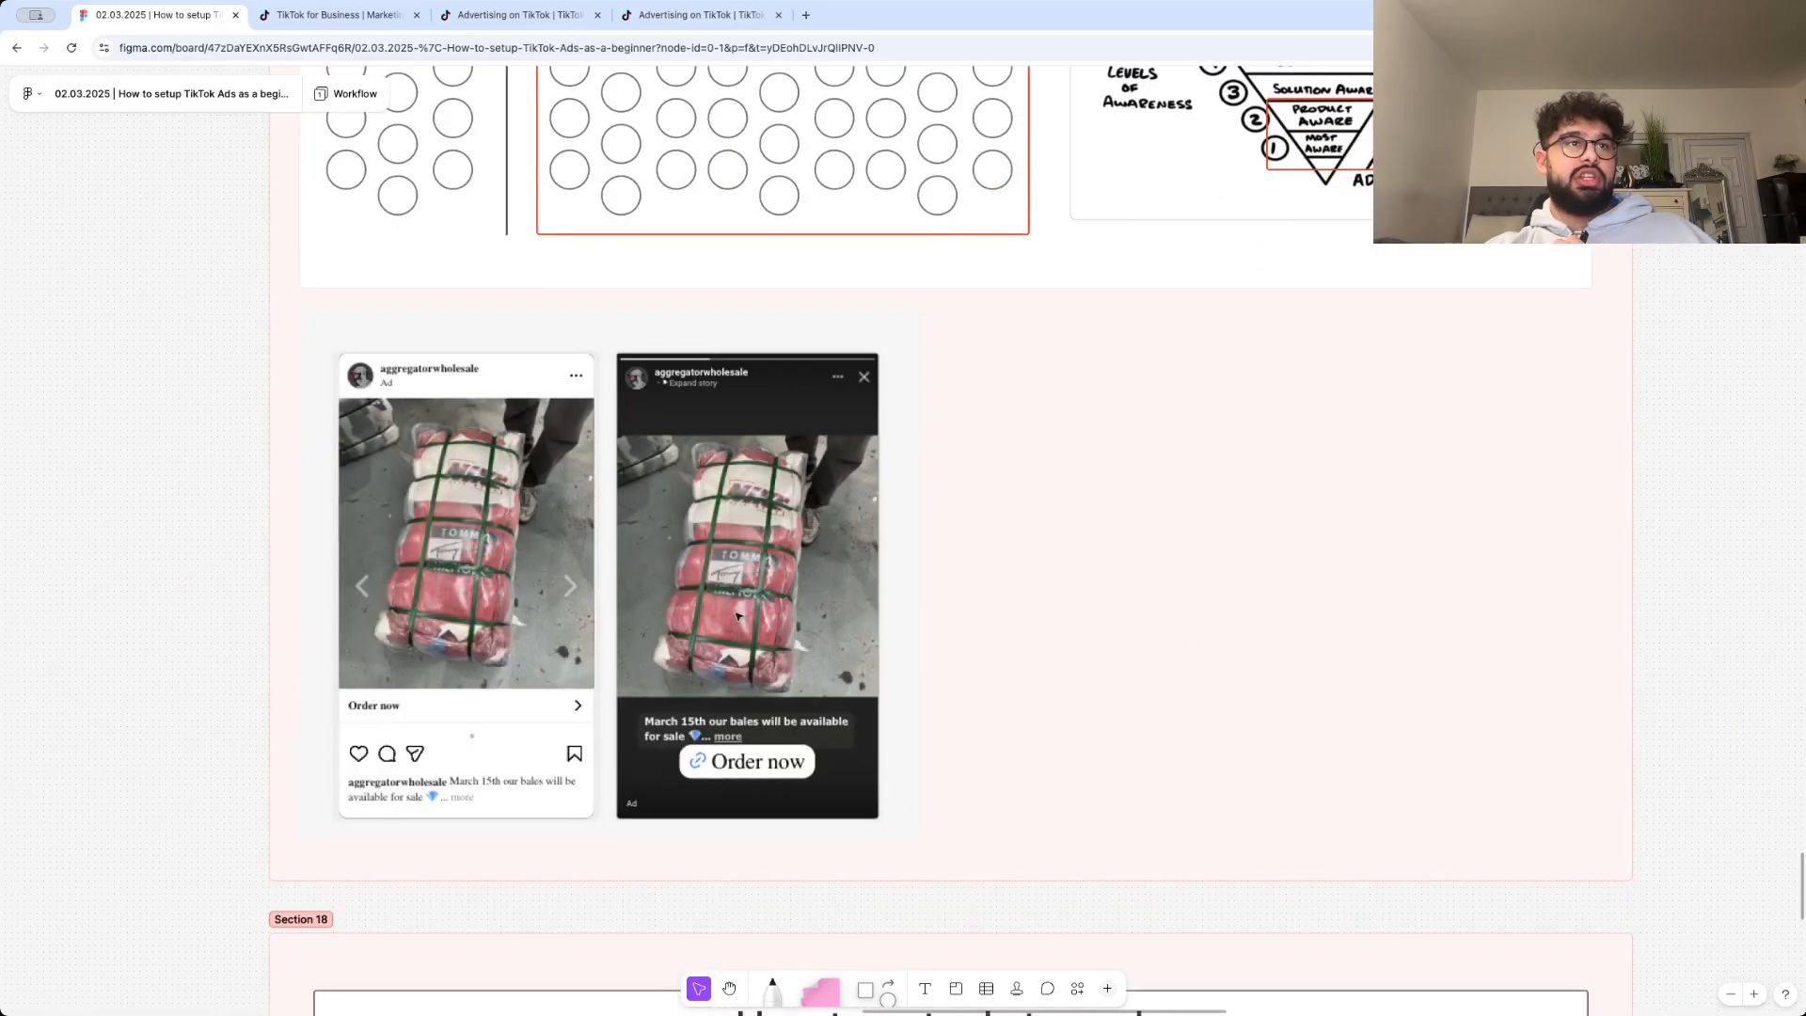
scroll(738, 616, up, 5)
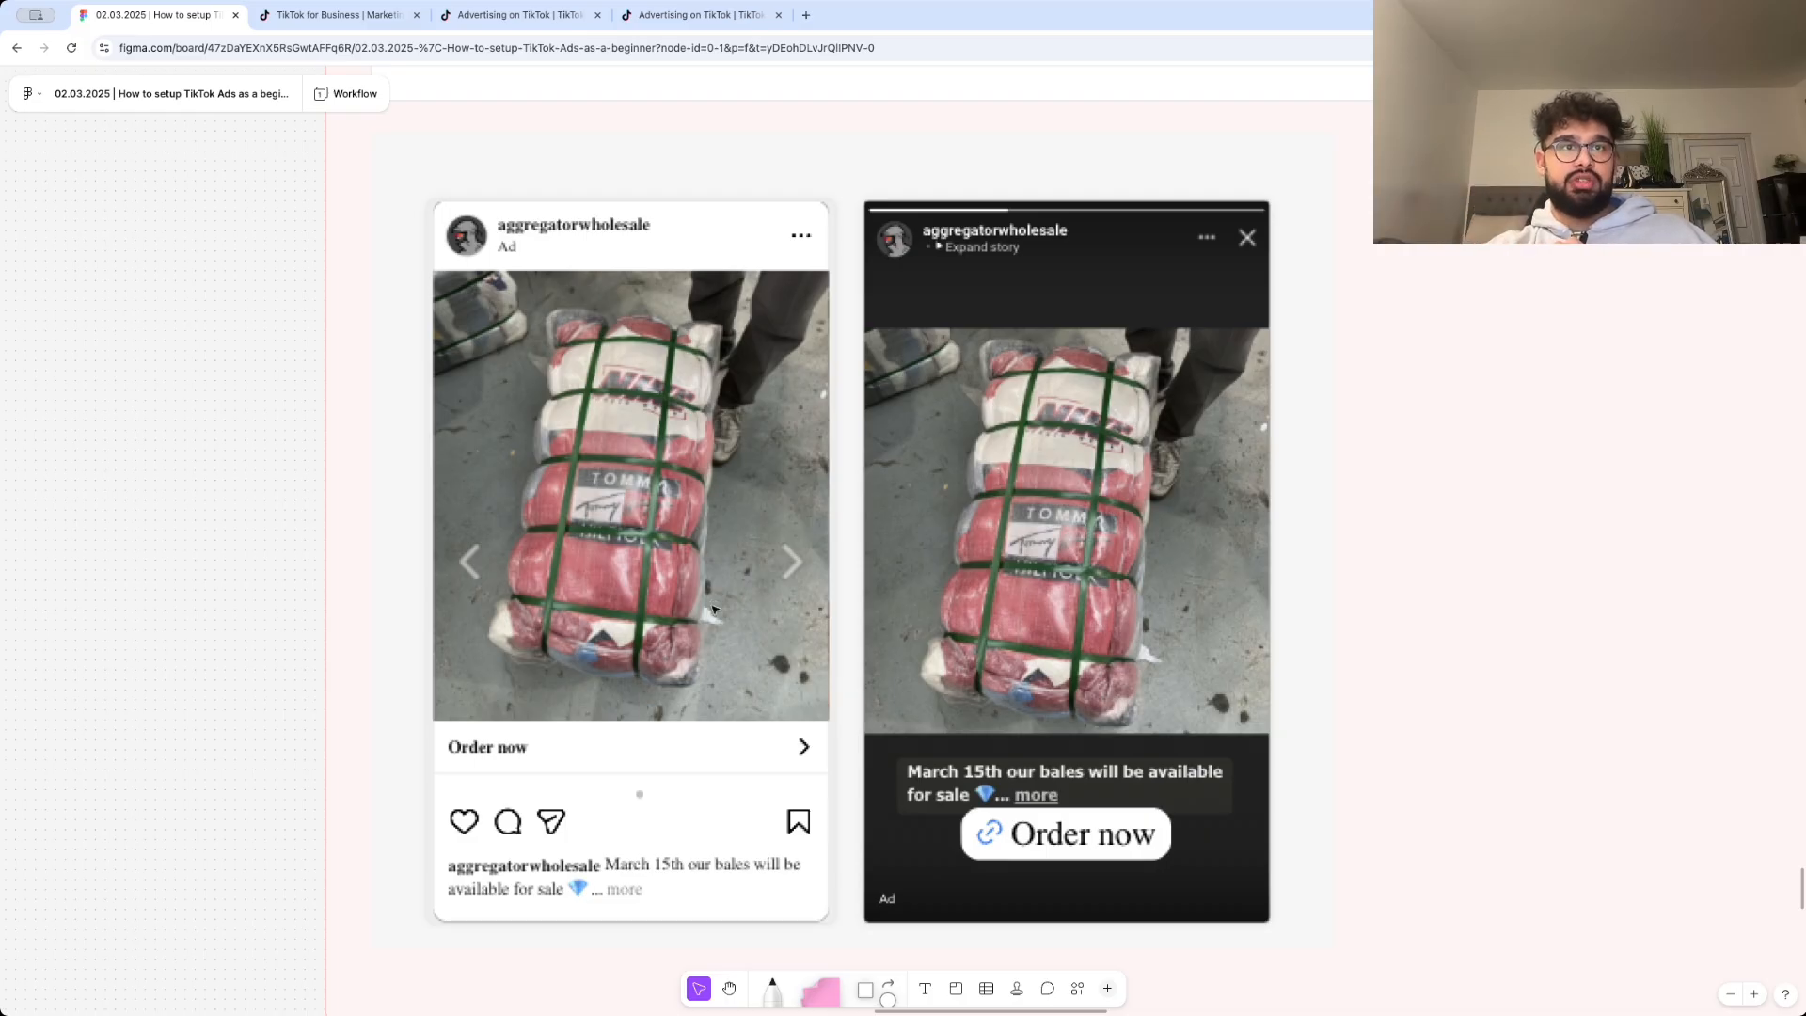
scroll(714, 611, down, 5)
scroll(714, 611, up, 5)
scroll(713, 613, down, 1)
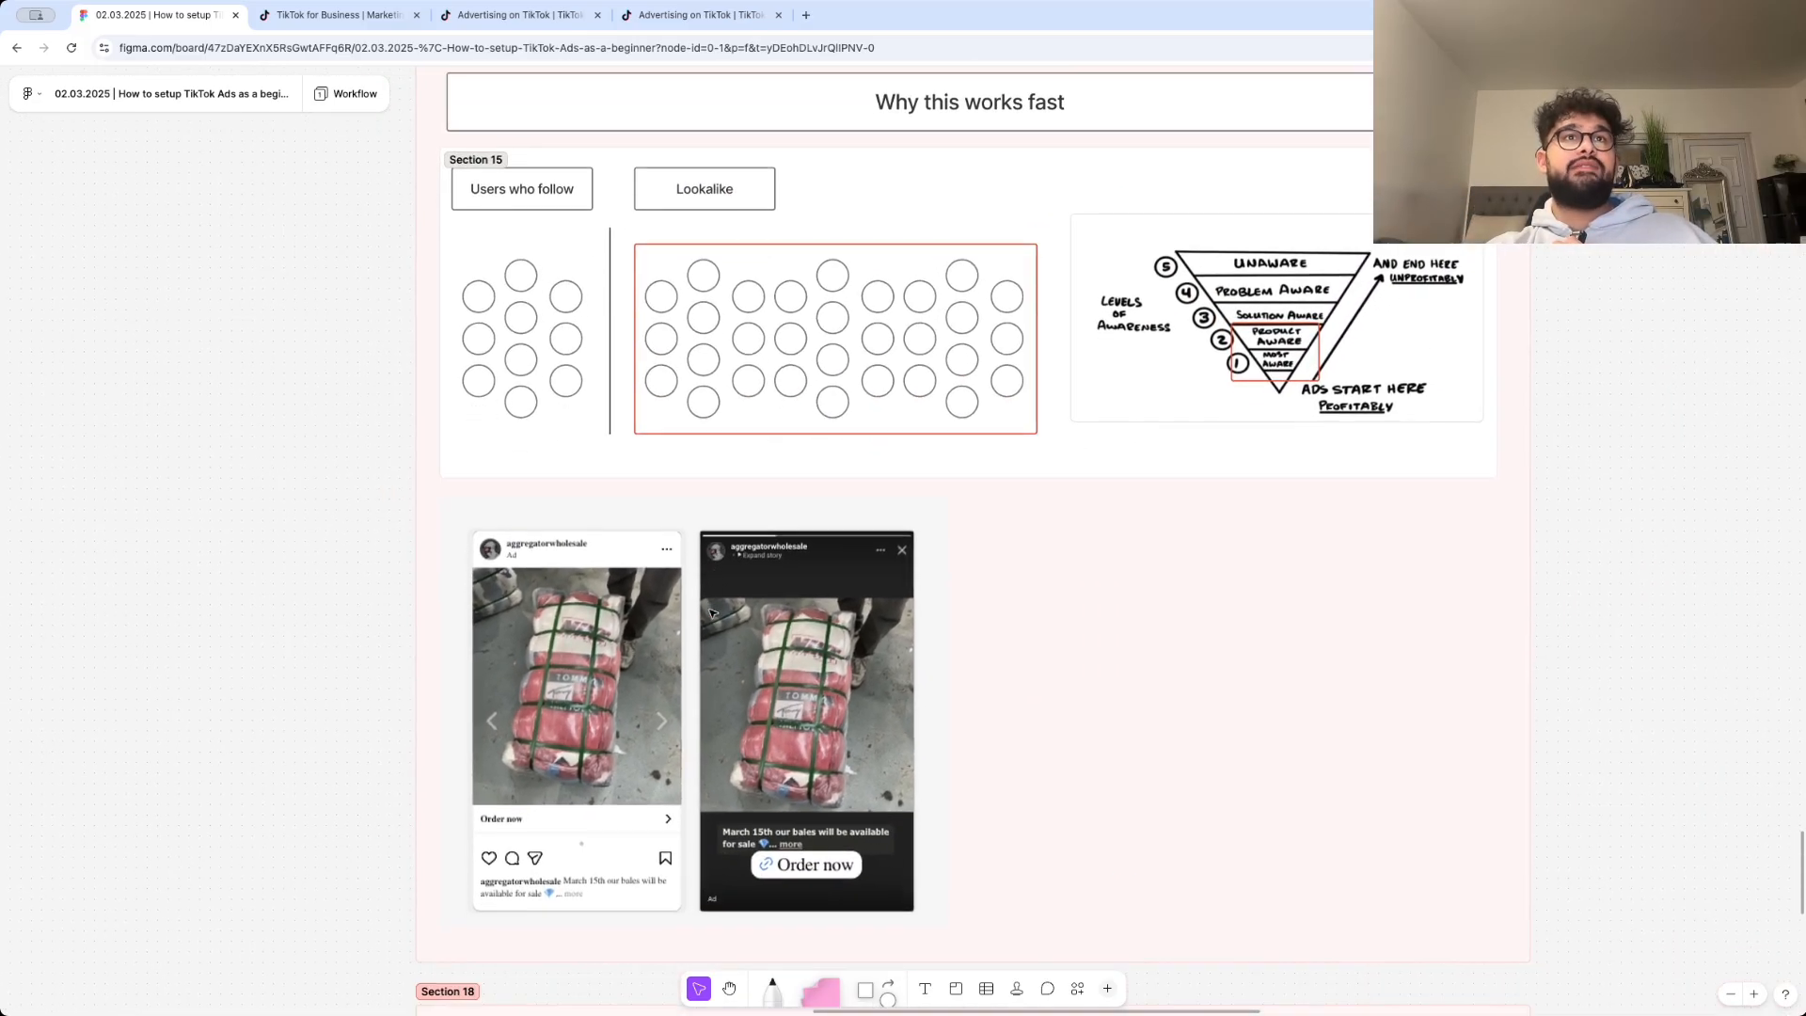
scroll(713, 612, down, 2)
scroll(712, 612, up, 2)
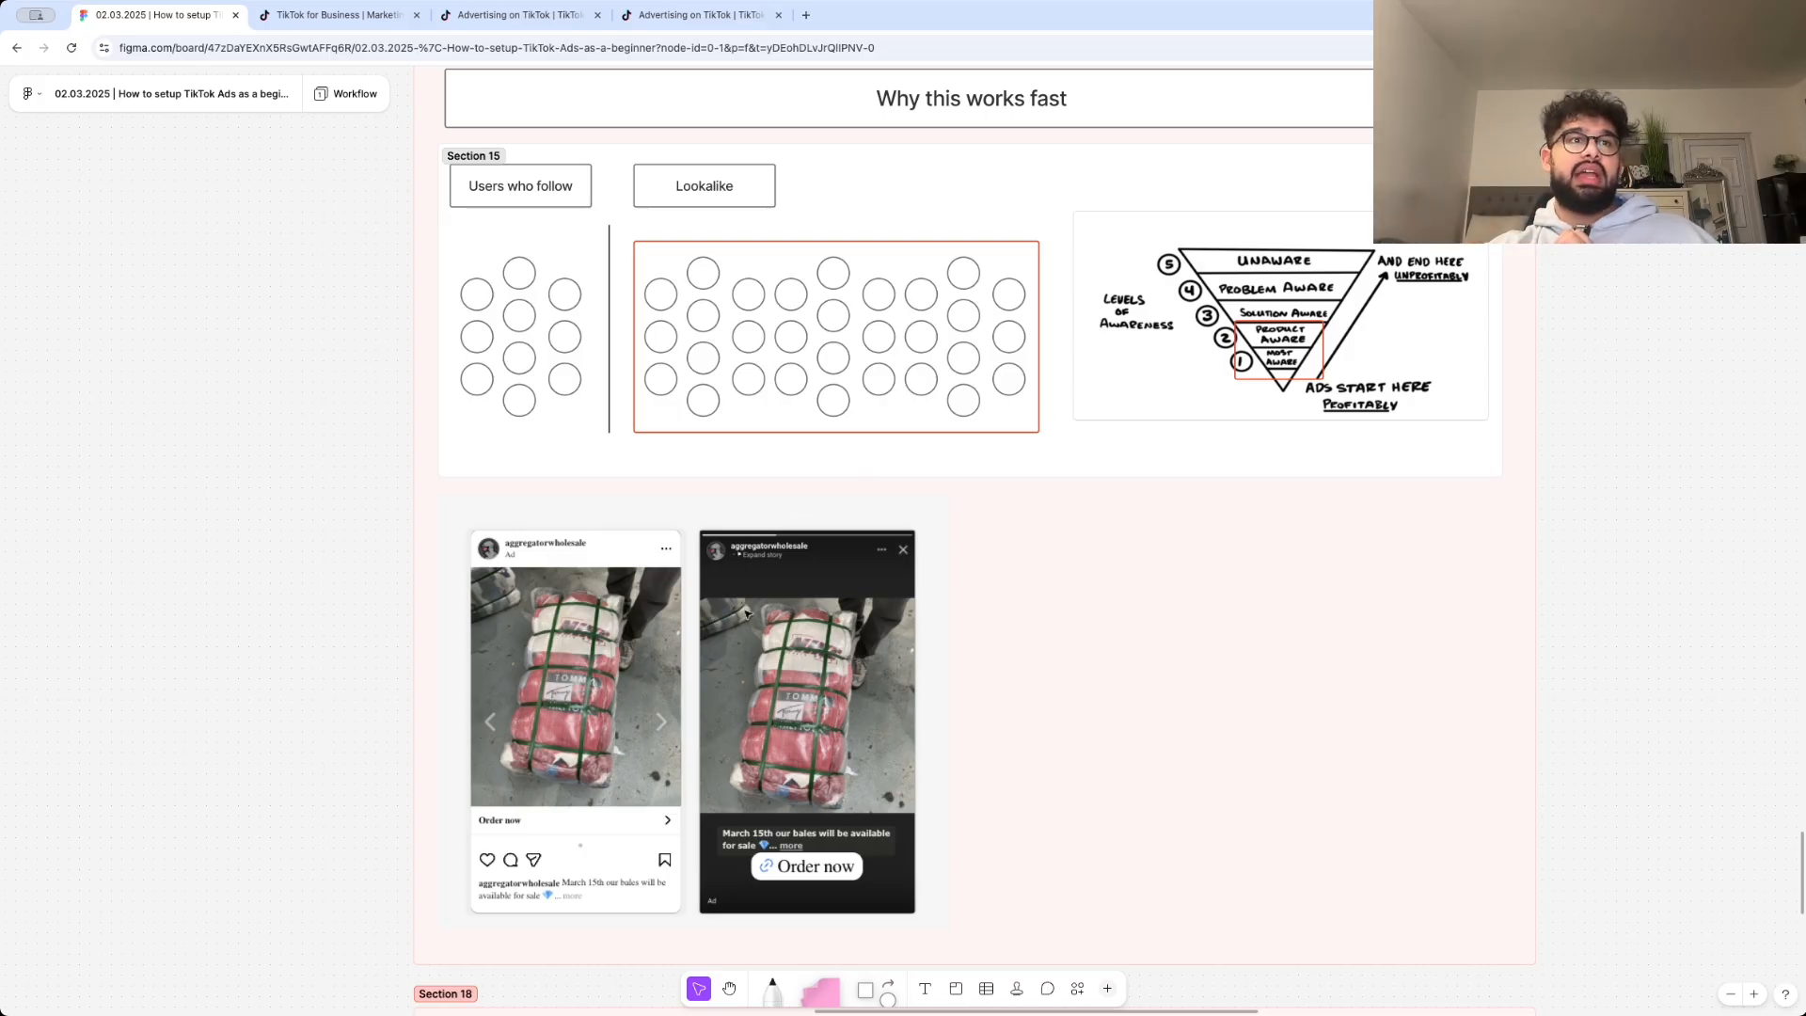
- Examine the "How to get ads to scale" section with its Open, Interest and Lookalike structure, example ads and awareness funnel
scroll(656, 682, down, 10)
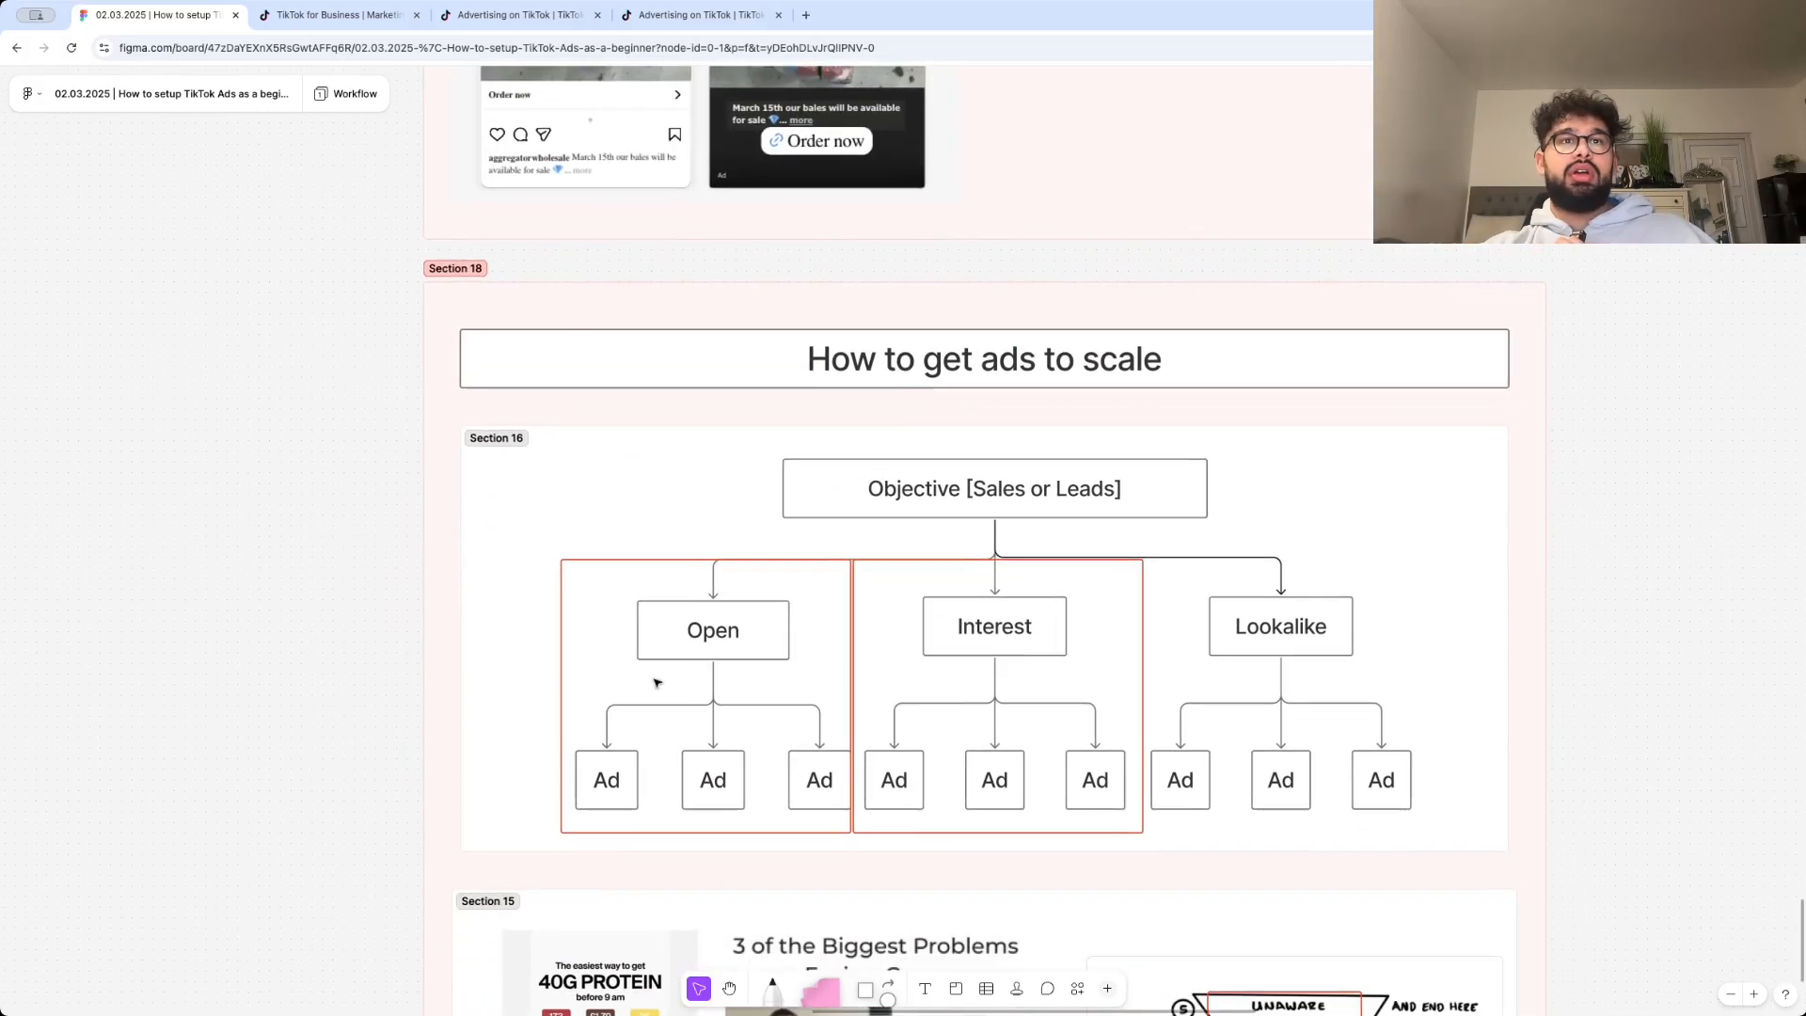
scroll(655, 682, down, 2)
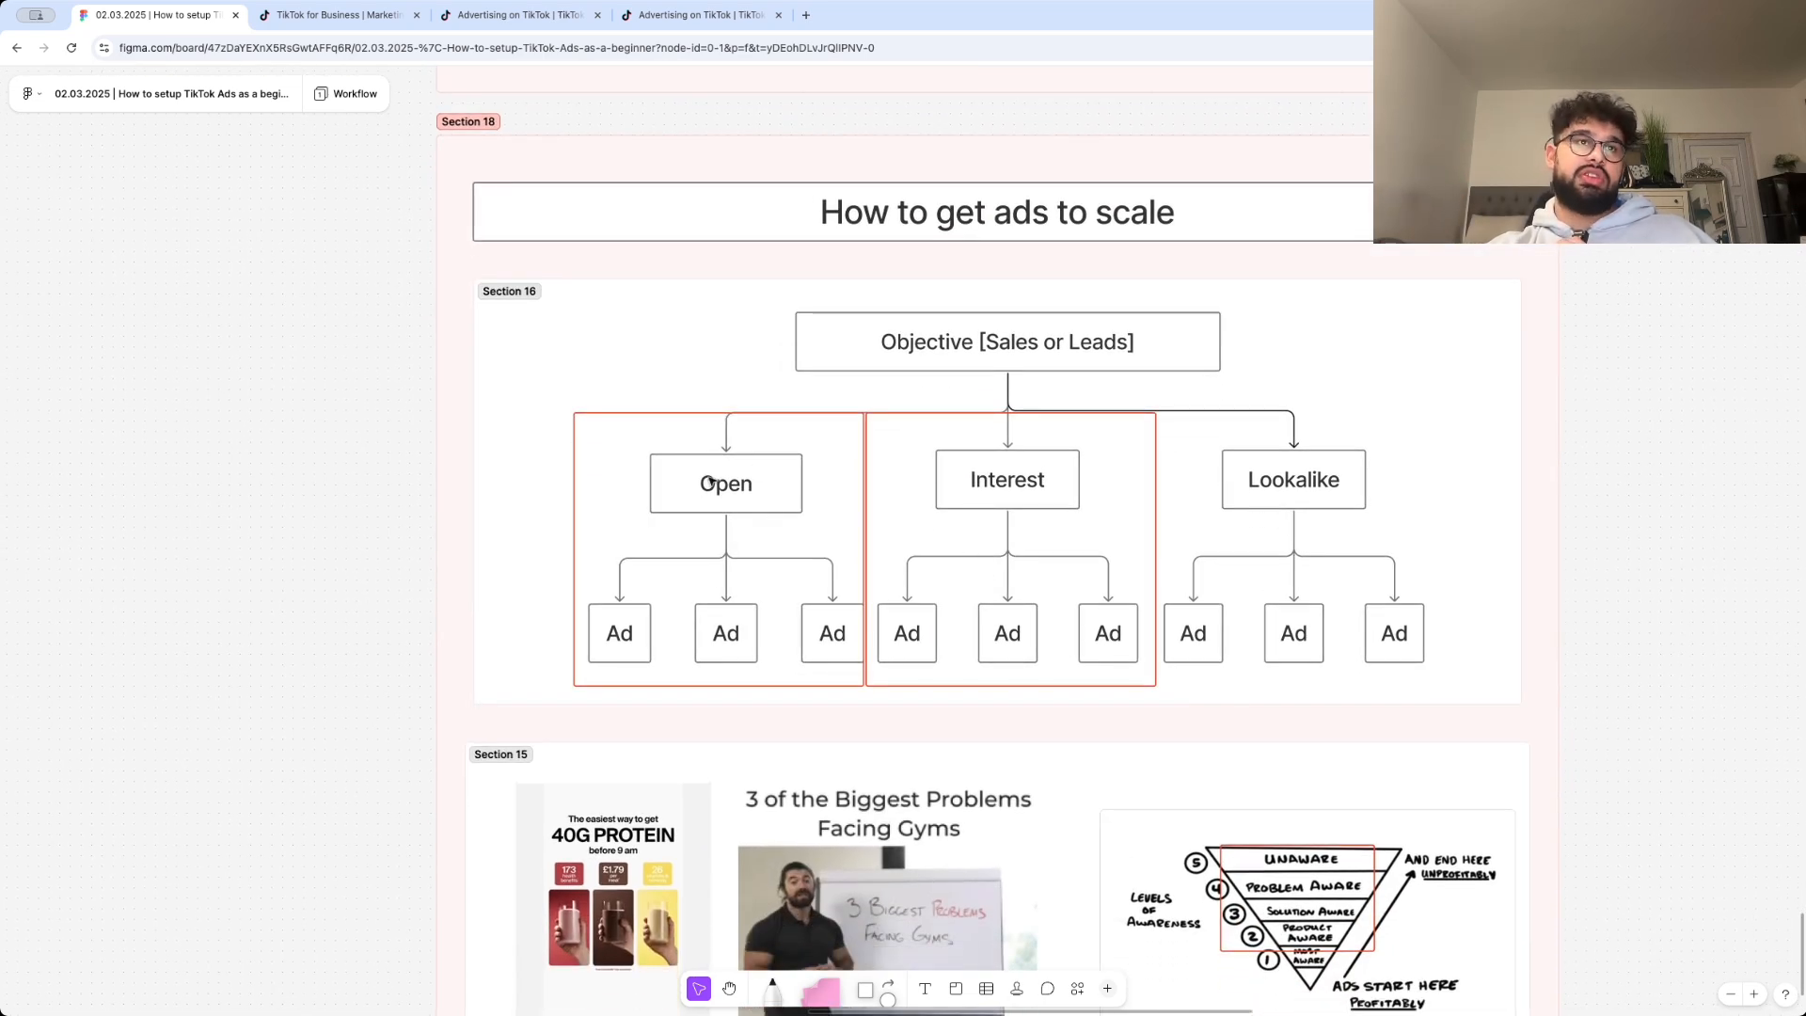
scroll(900, 669, up, 2)
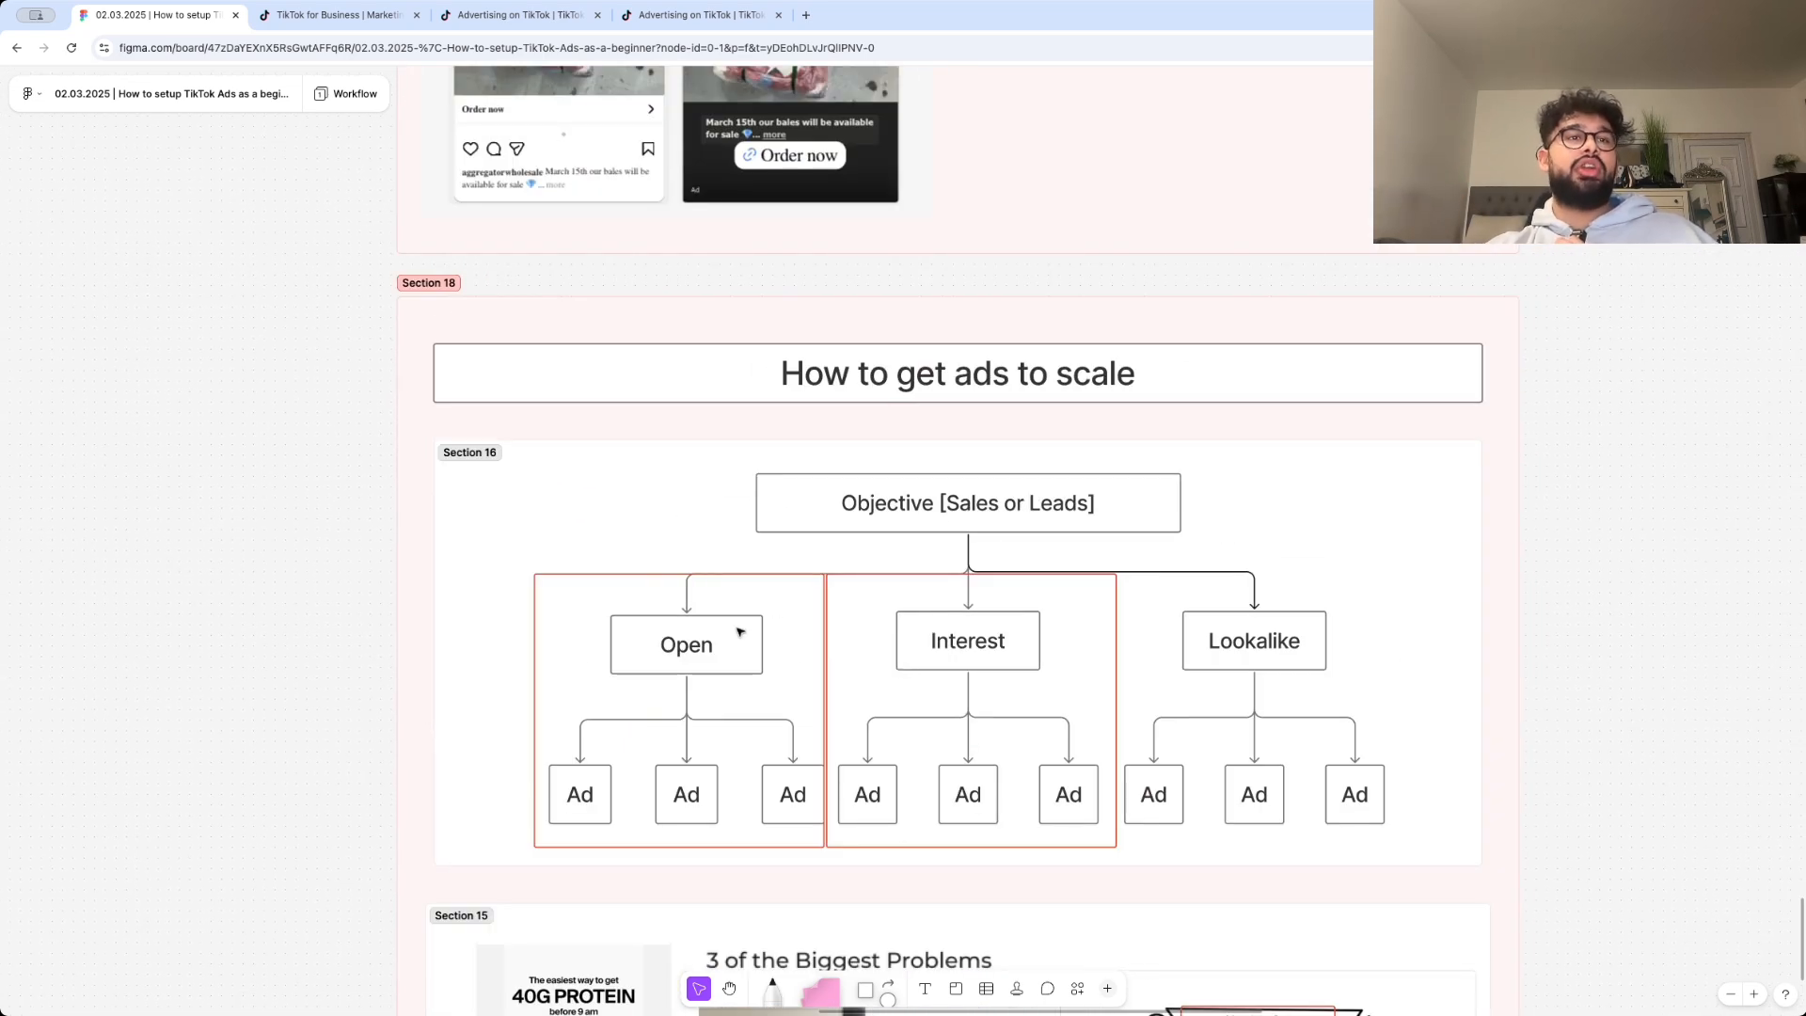
scroll(960, 674, down, 5)
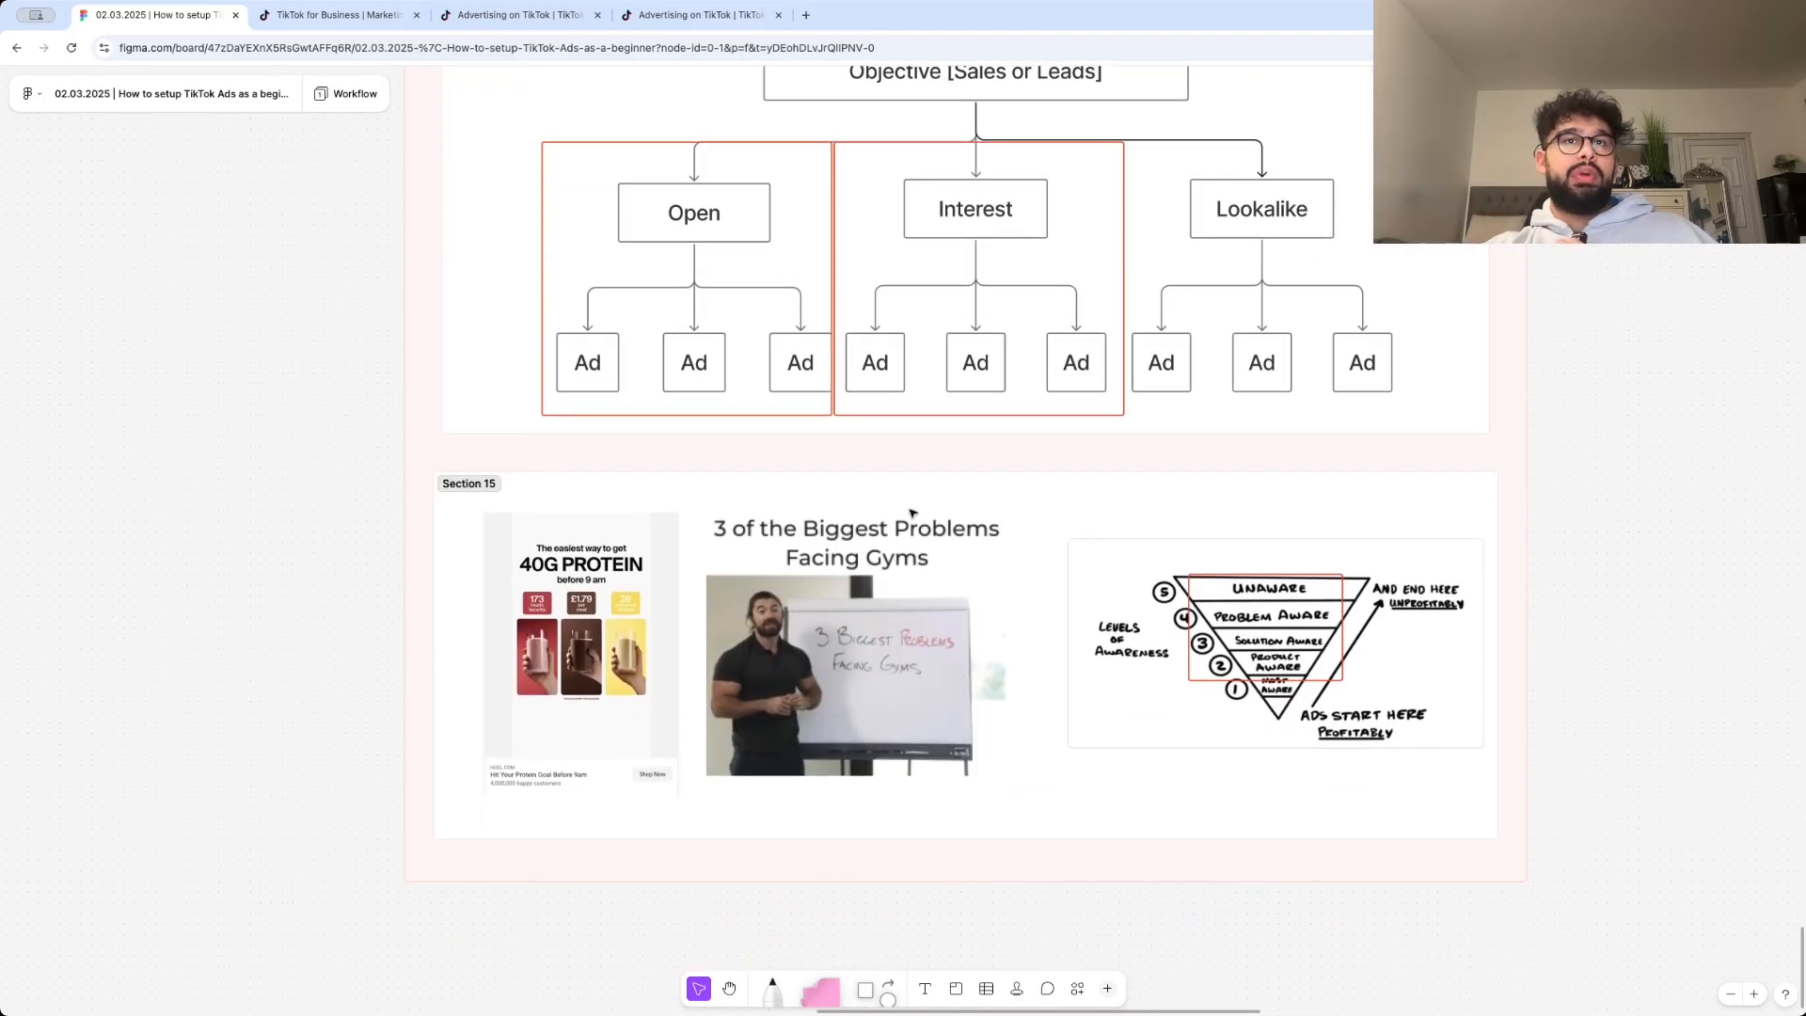
scroll(914, 514, up, 5)
scroll(1061, 476, right, 1)
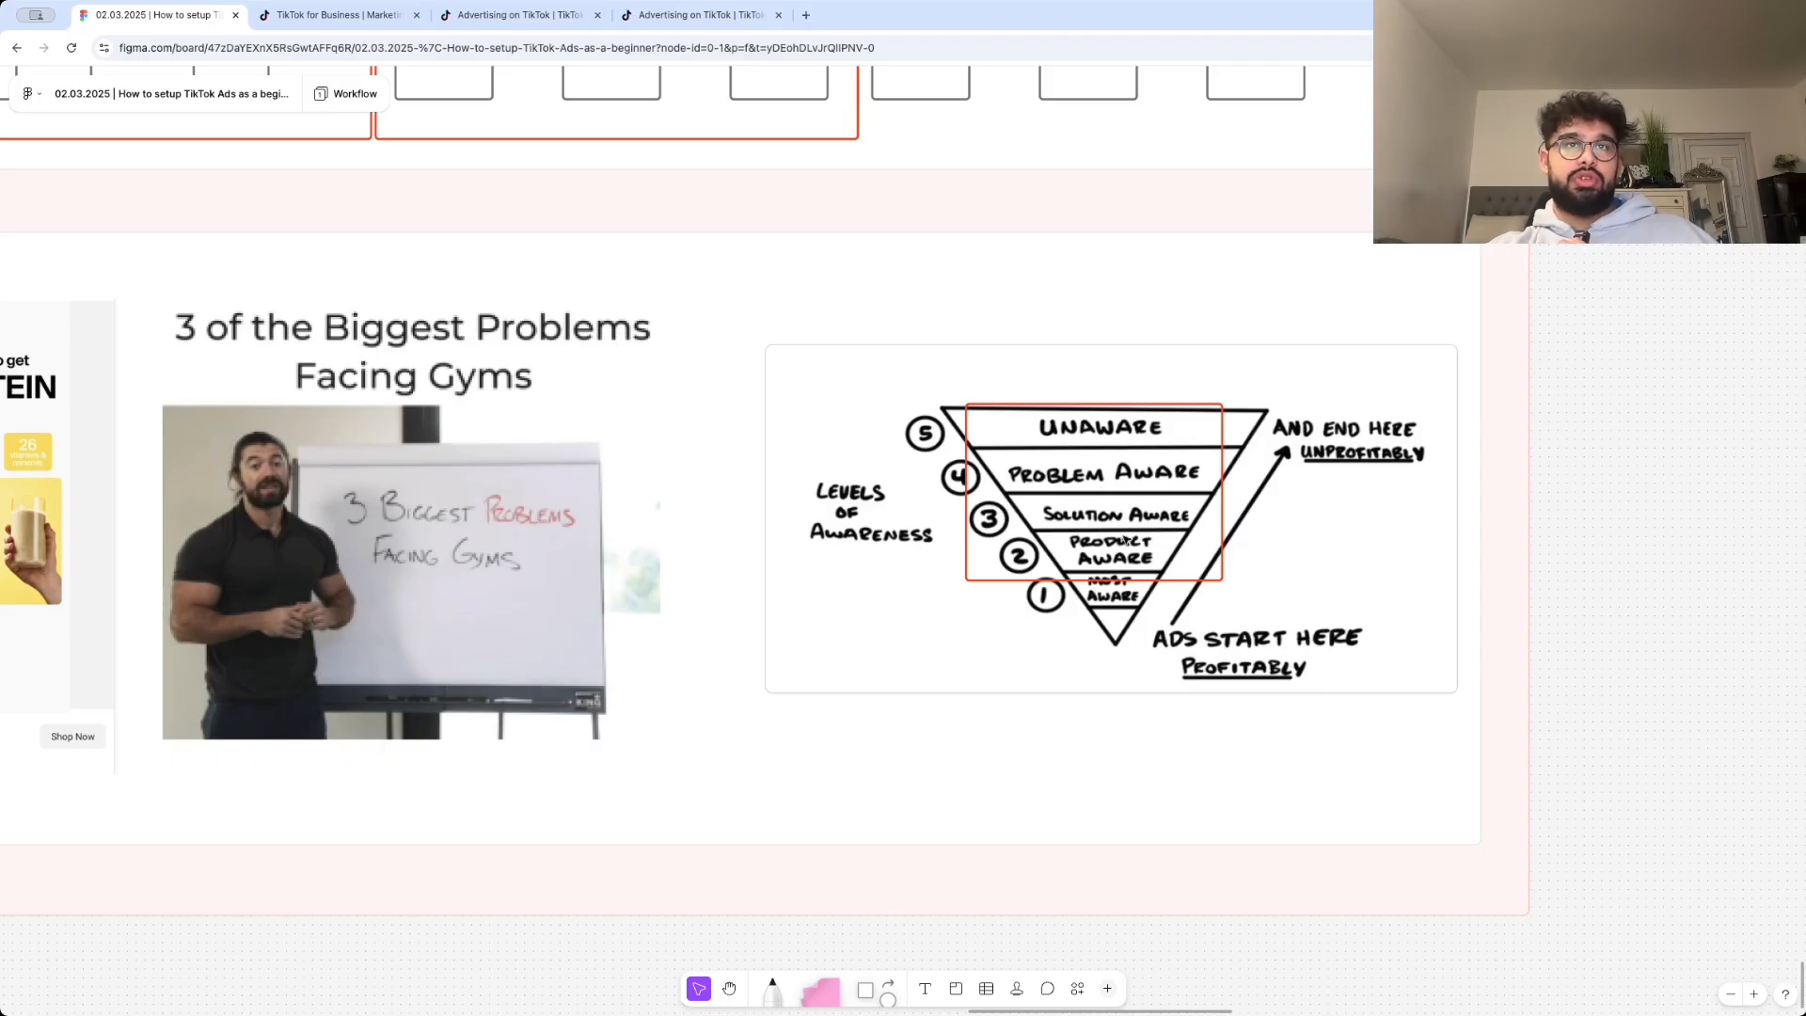
scroll(1067, 569, down, 3)
scroll(1053, 537, left, 3)
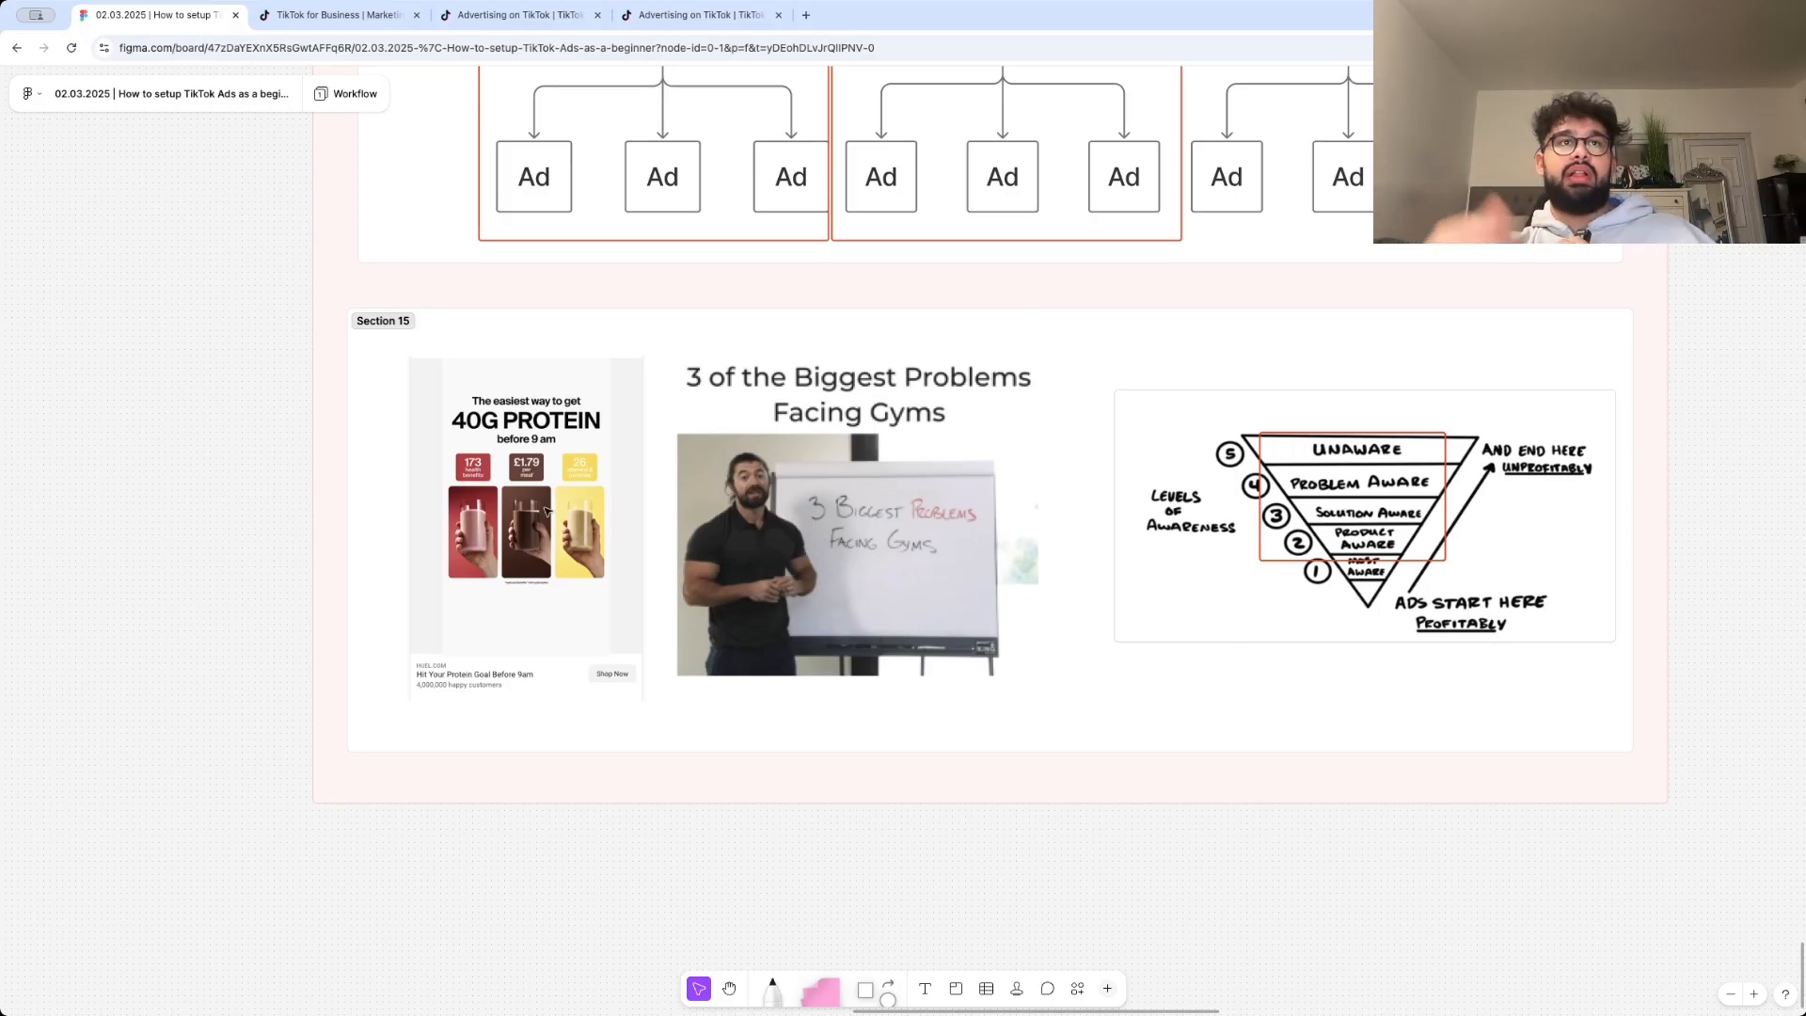
- Compare the scaling section's protein and gym ads and awareness levels with the bale ads and lookalike diagram in the section above
scroll(546, 510, up, 10)
scroll(541, 512, down, 8)
scroll(541, 512, up, 12)
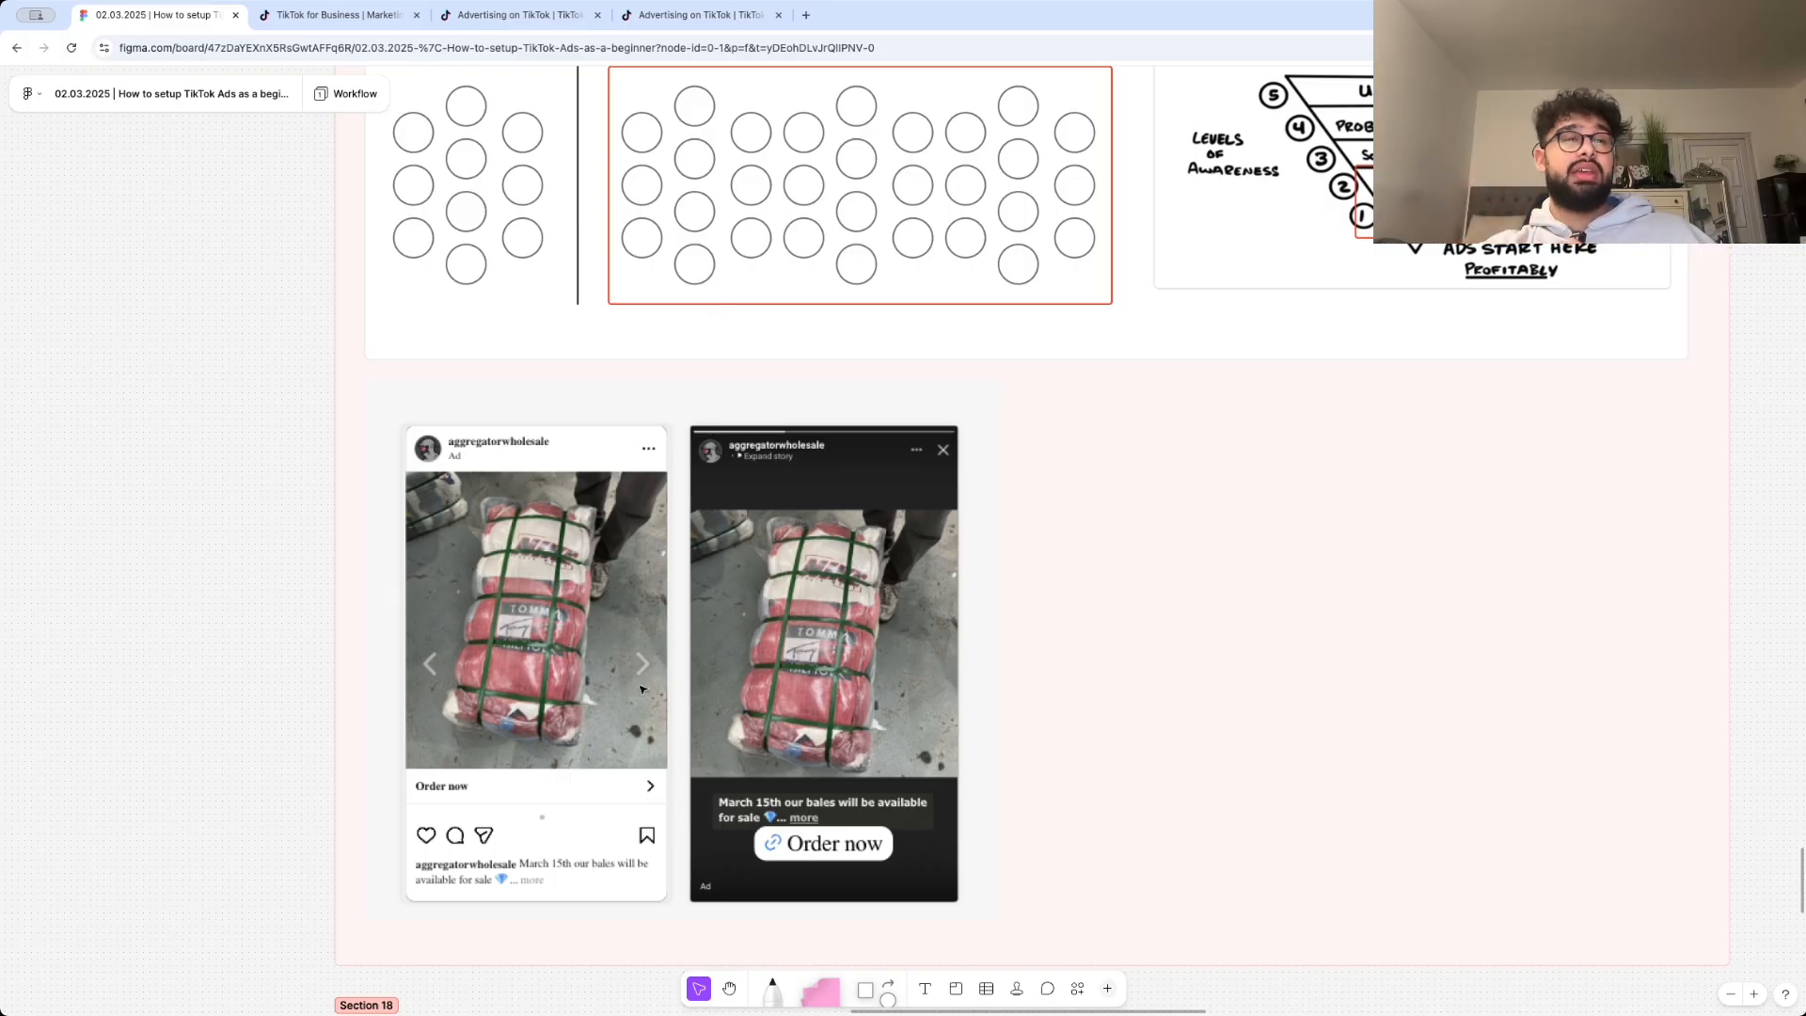
scroll(643, 690, down, 10)
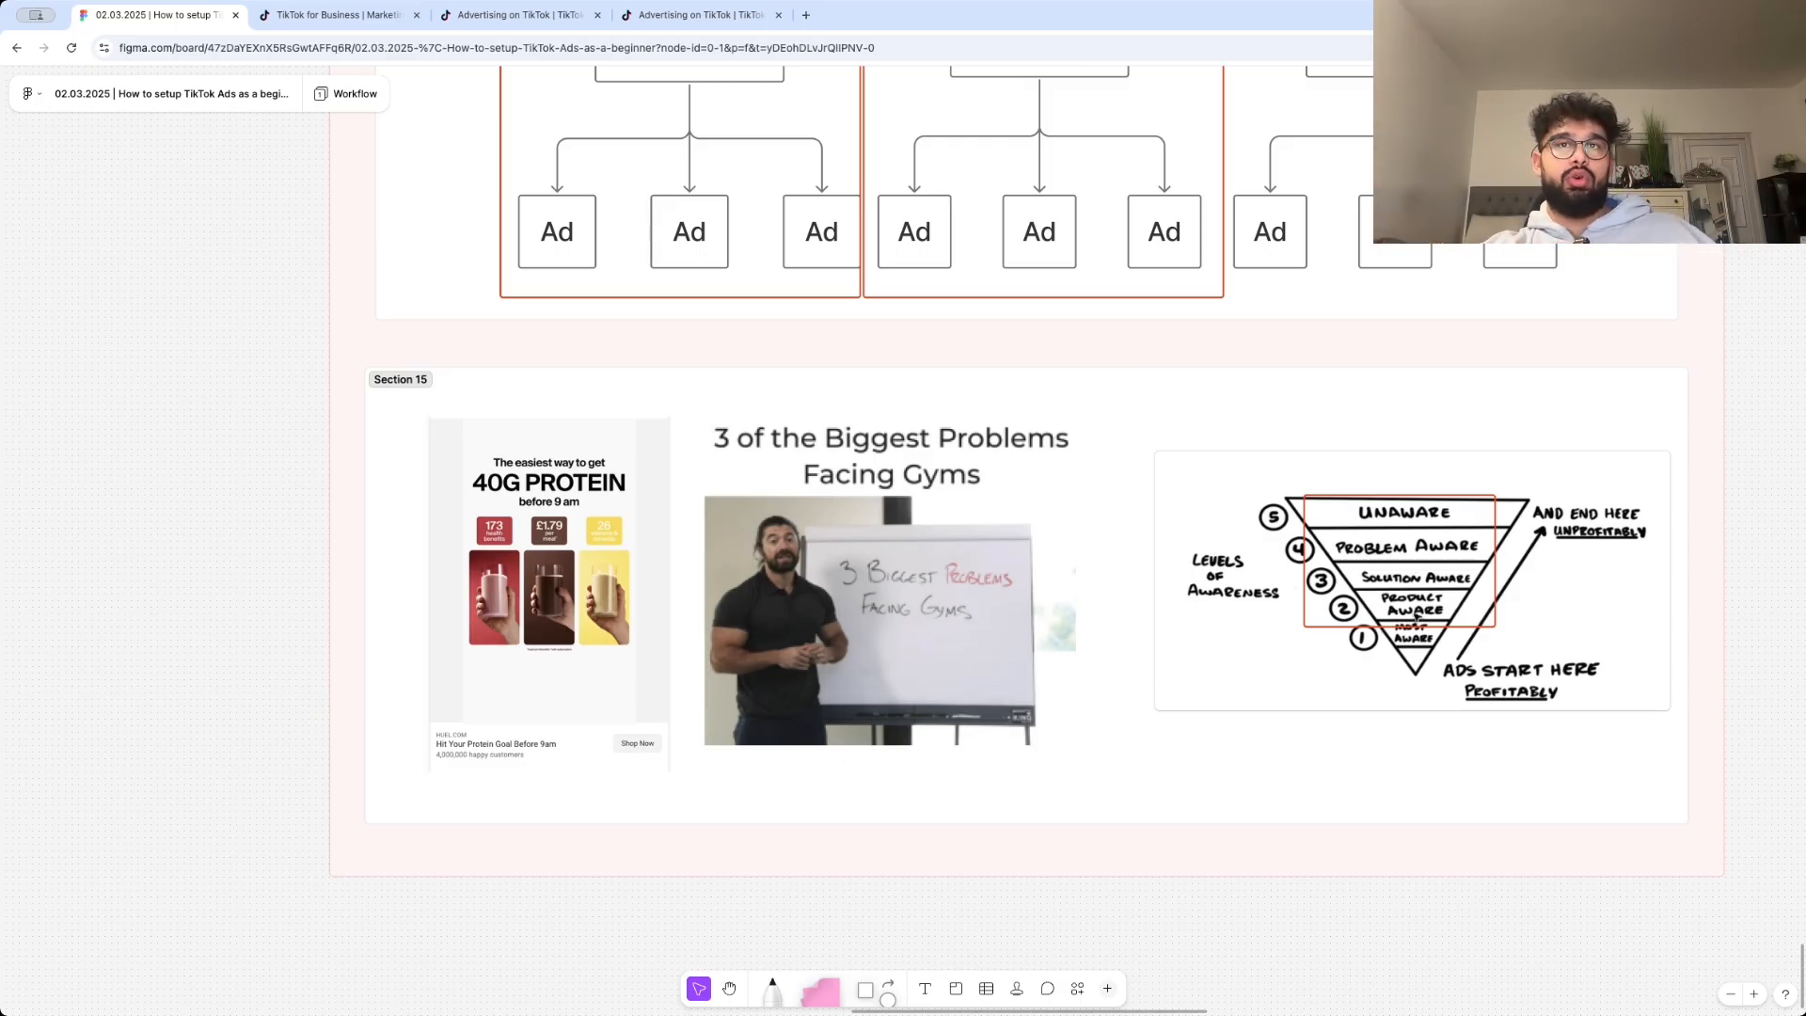
scroll(1415, 594, up, 2)
scroll(1415, 594, down, 3)
scroll(1415, 594, up, 12)
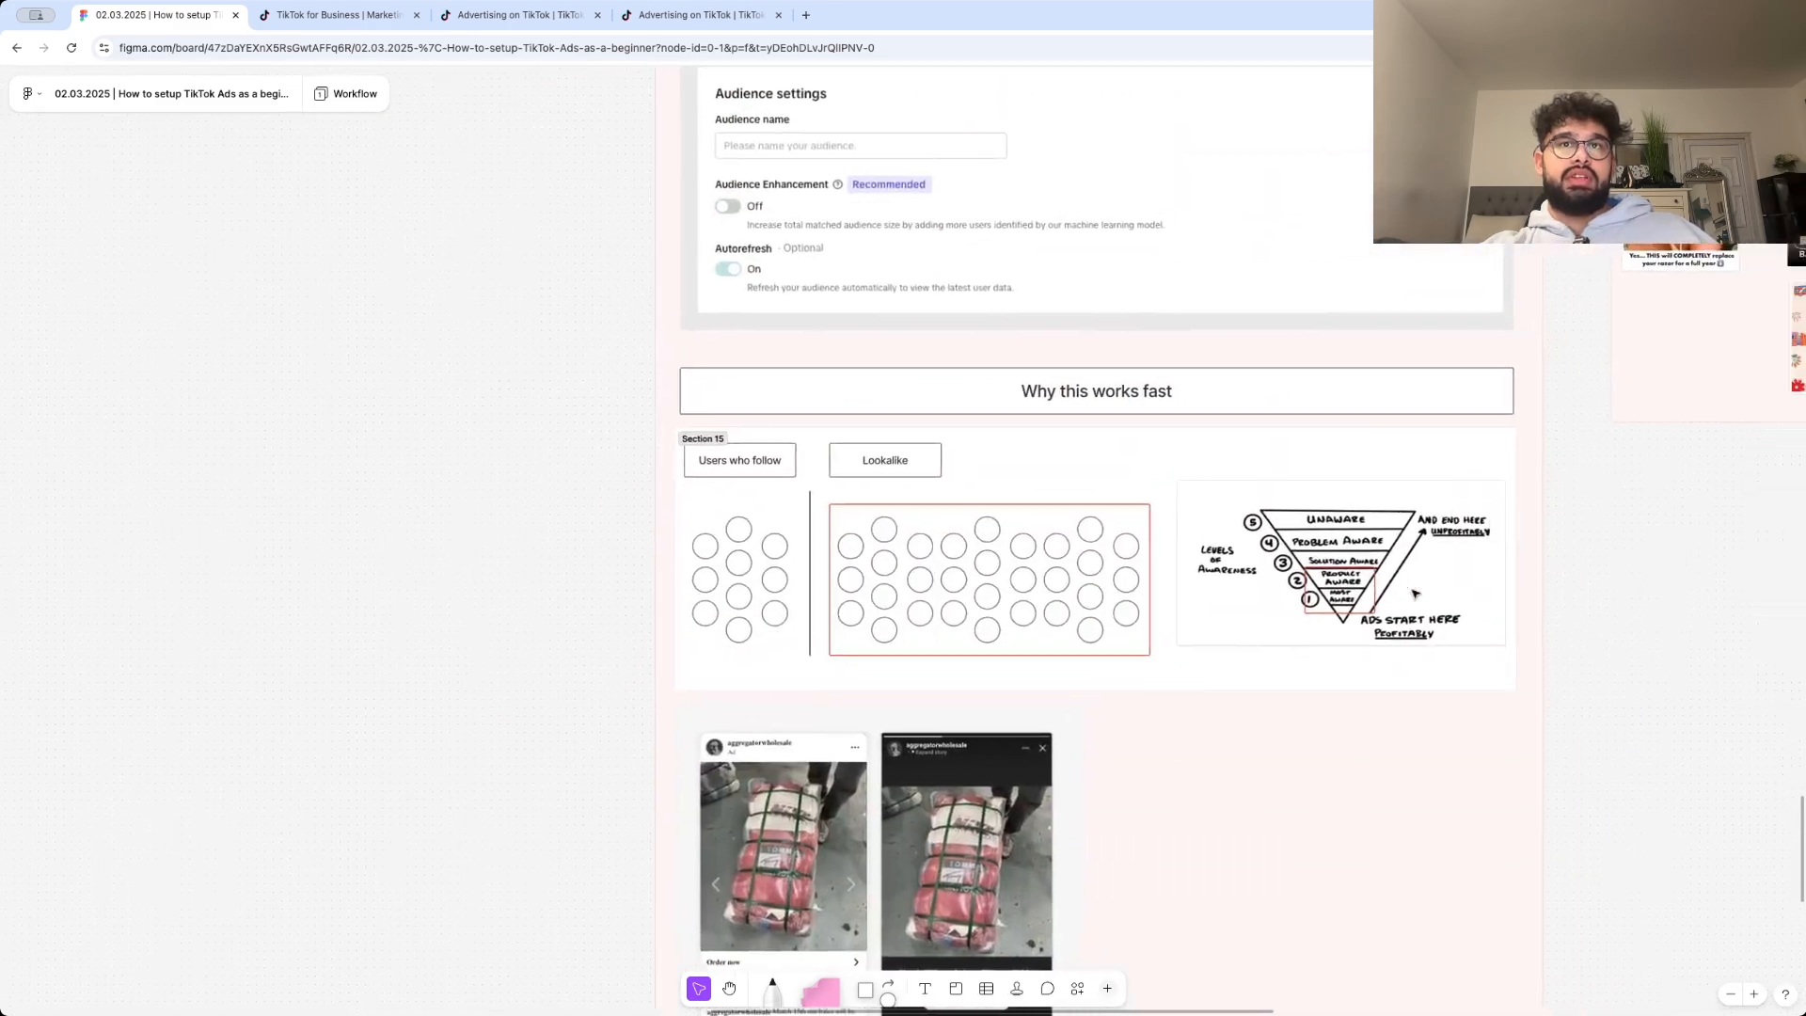
scroll(1415, 593, up, 5)
scroll(1143, 602, up, 3)
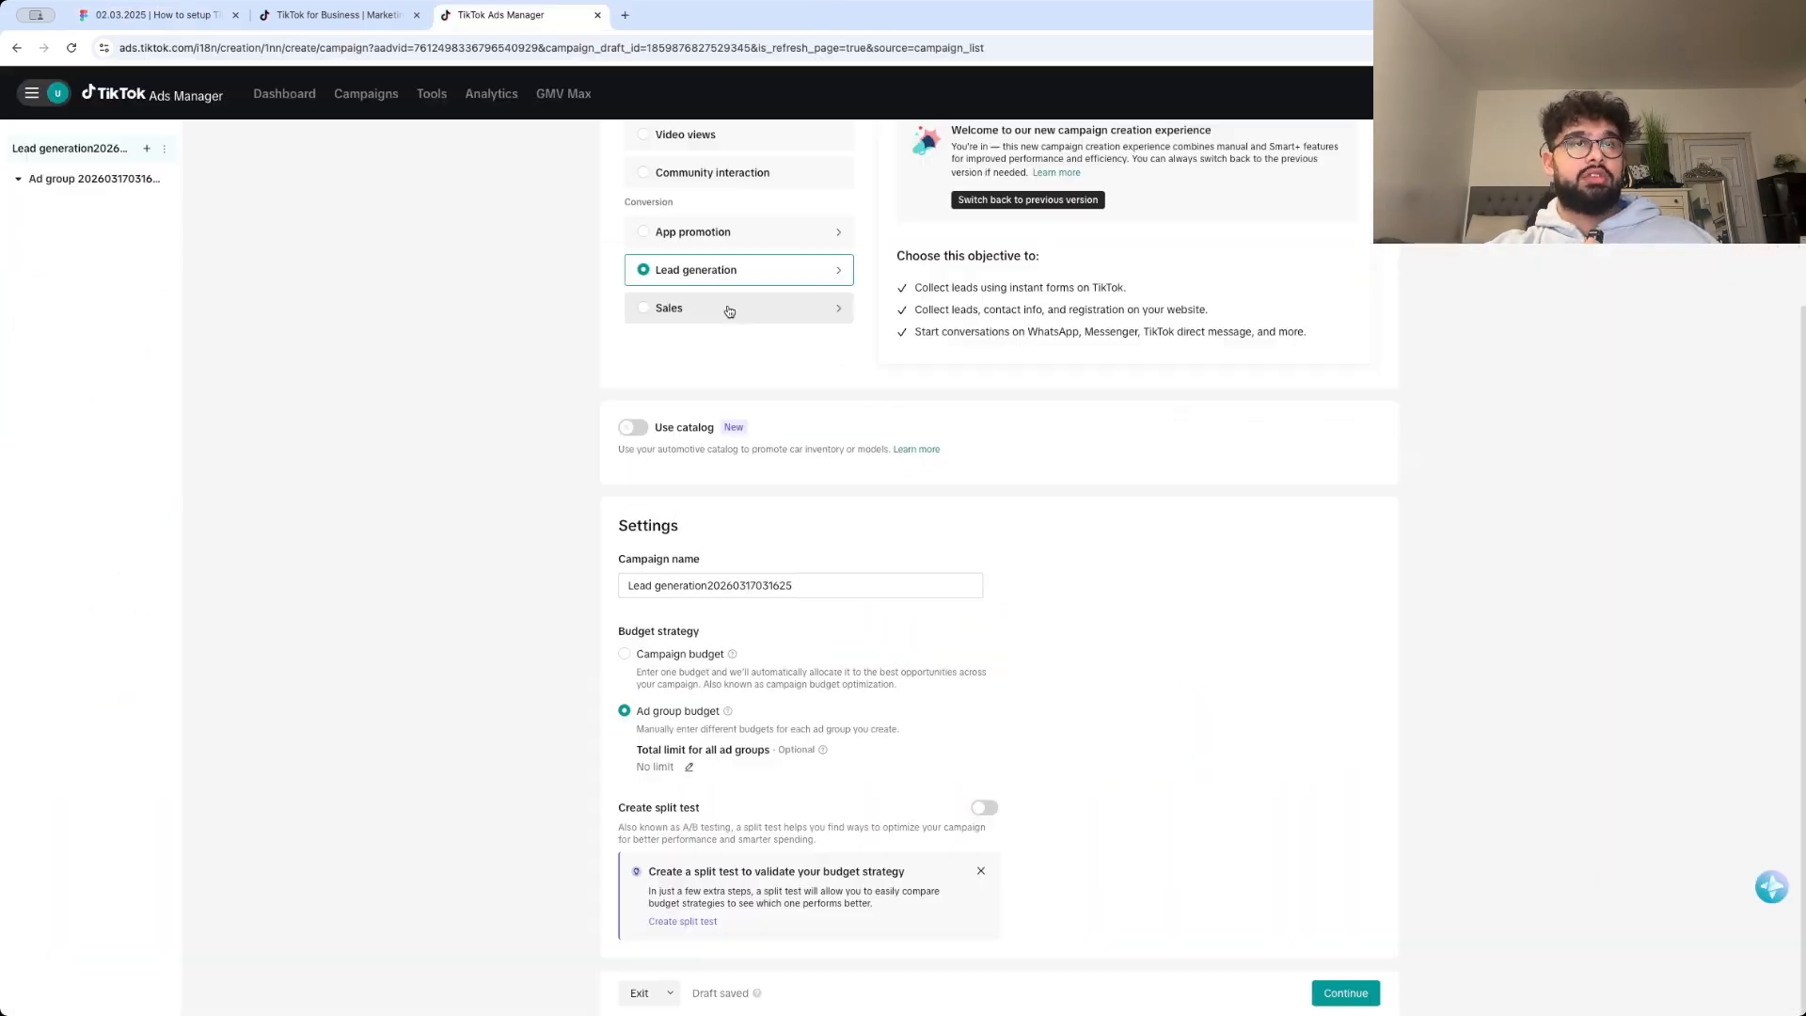
- In TikTok Ads Manager, change the campaign's advertising objective to Sales, accept the ad group reset, and choose Website as the sales destination
click(724, 310)
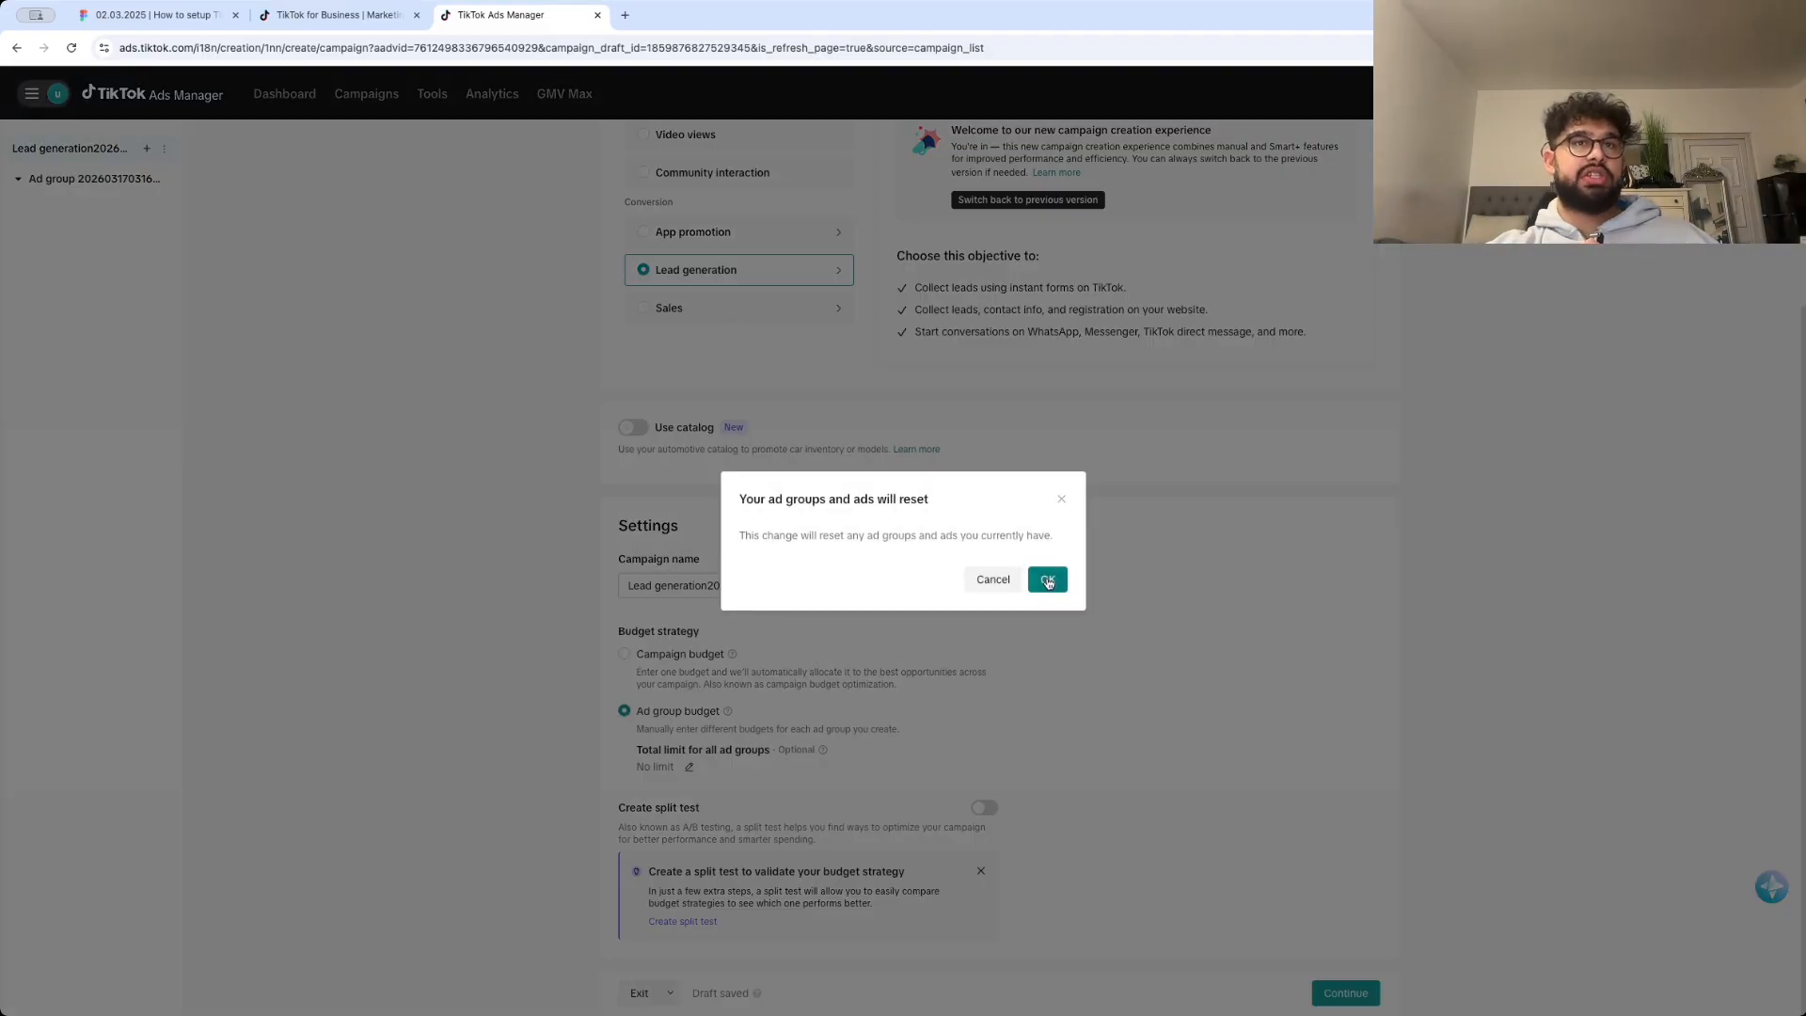
click(1047, 580)
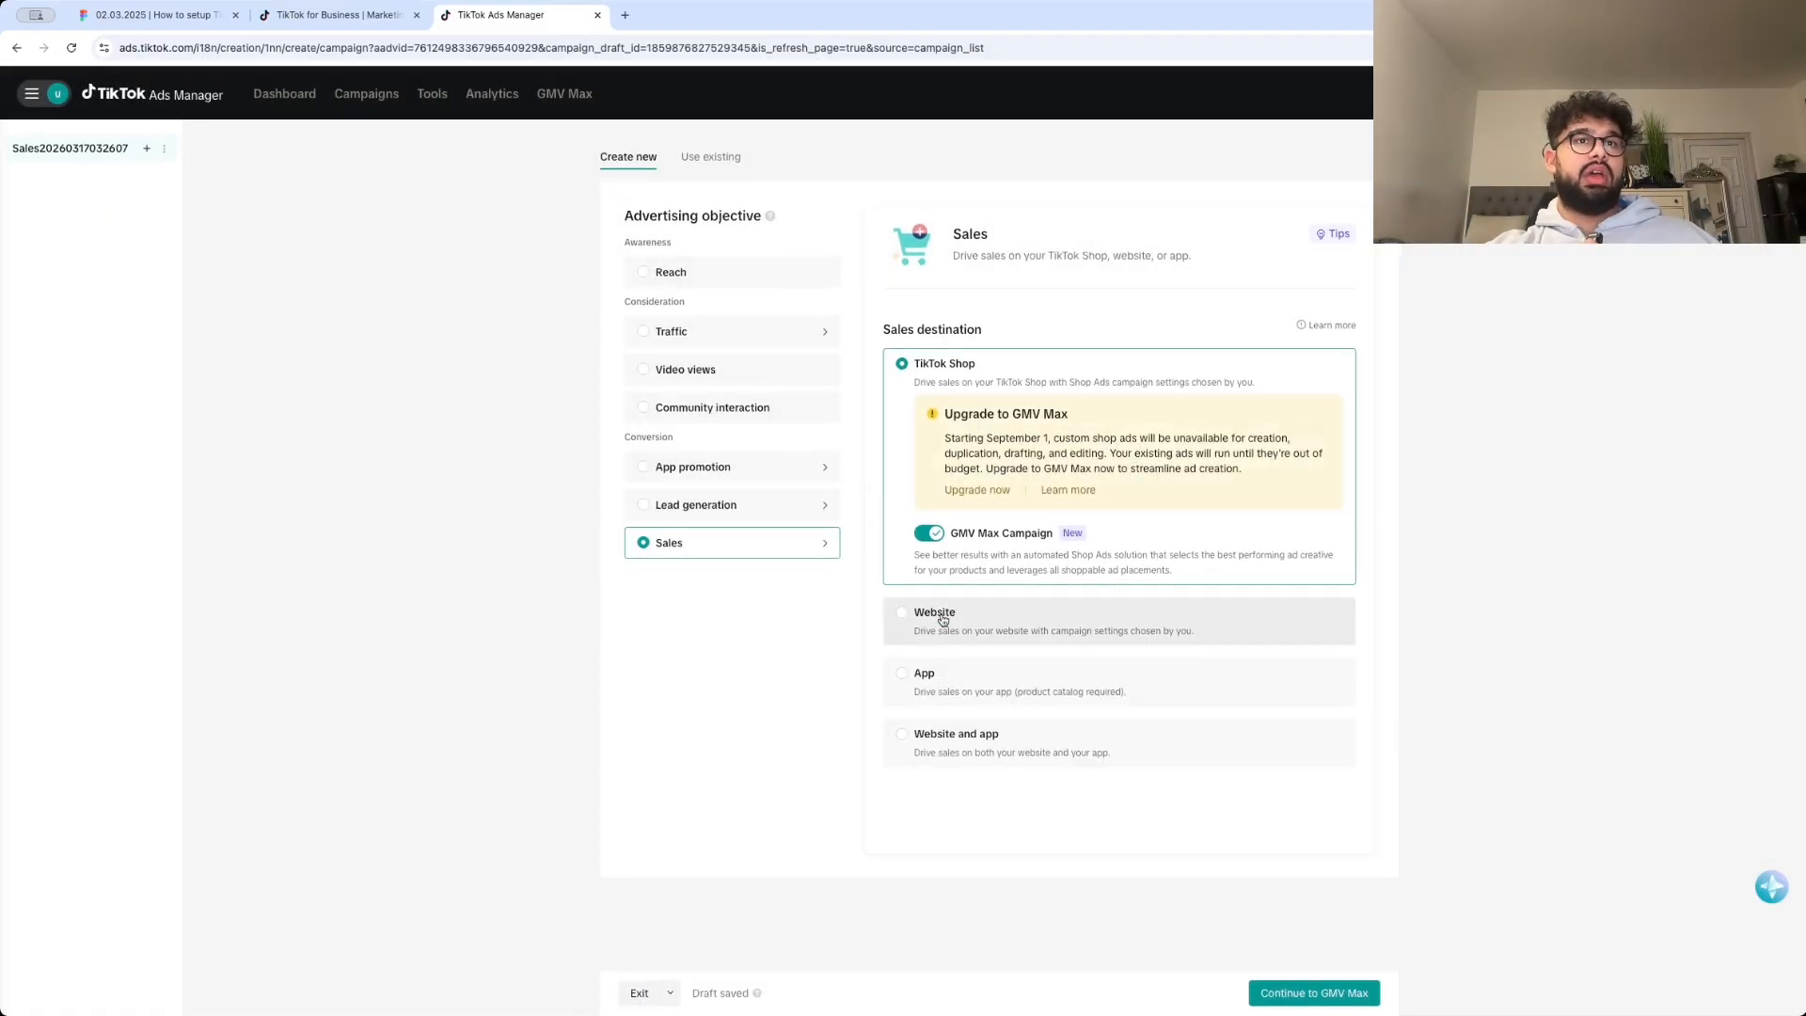
click(936, 609)
scroll(962, 323, down, 2)
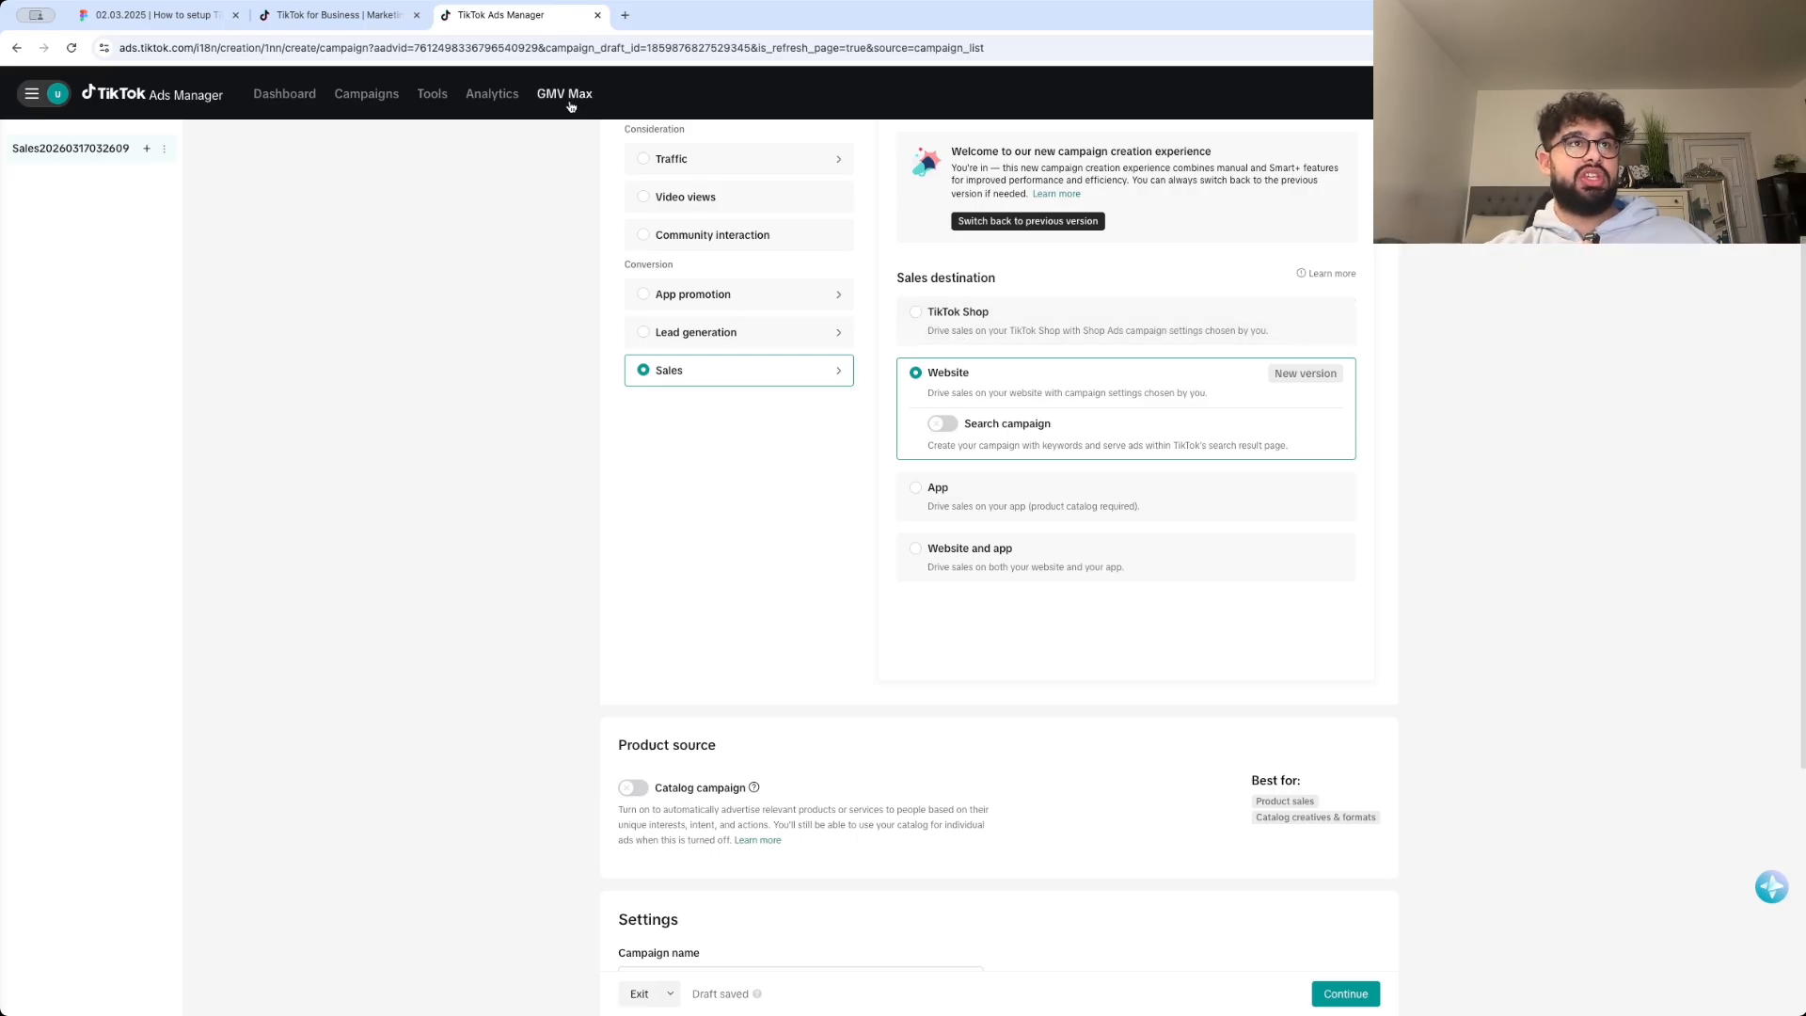
- Name the campaign TEST 1 and continue past the campaign settings with the ad group budget strategy
scroll(999, 634, down, 4)
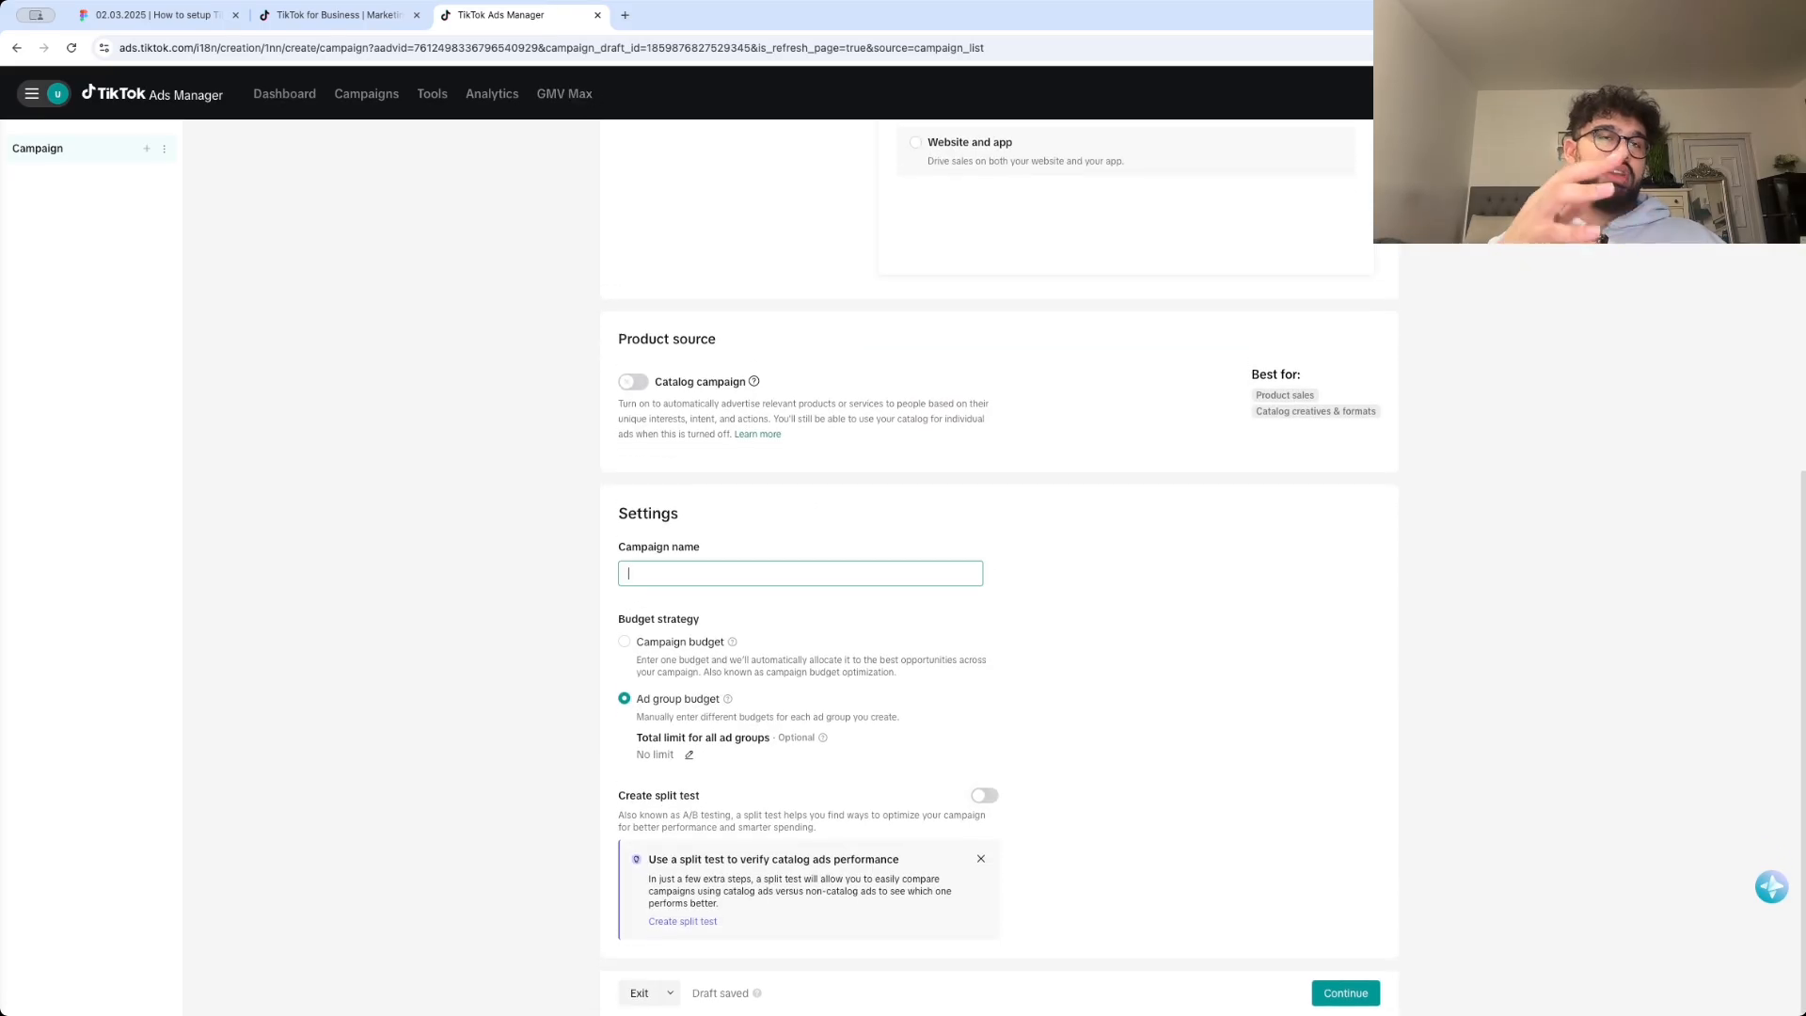
text(TEST 1)
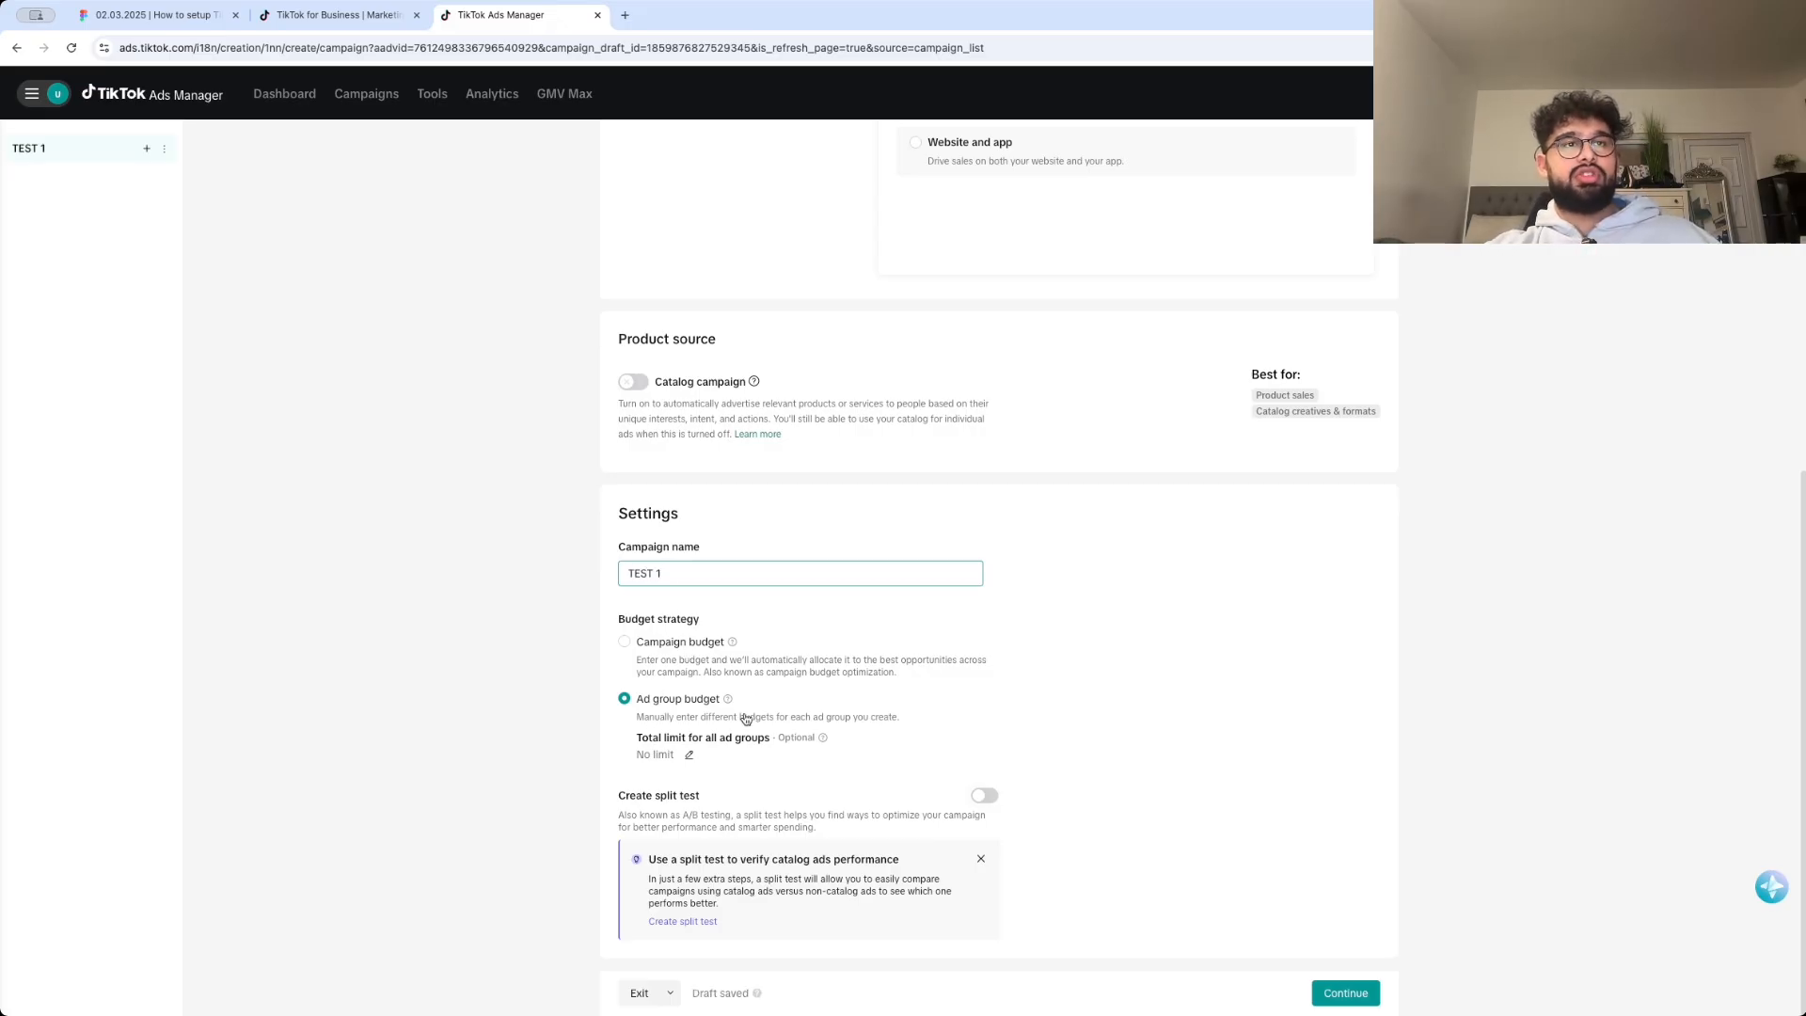
click(1345, 993)
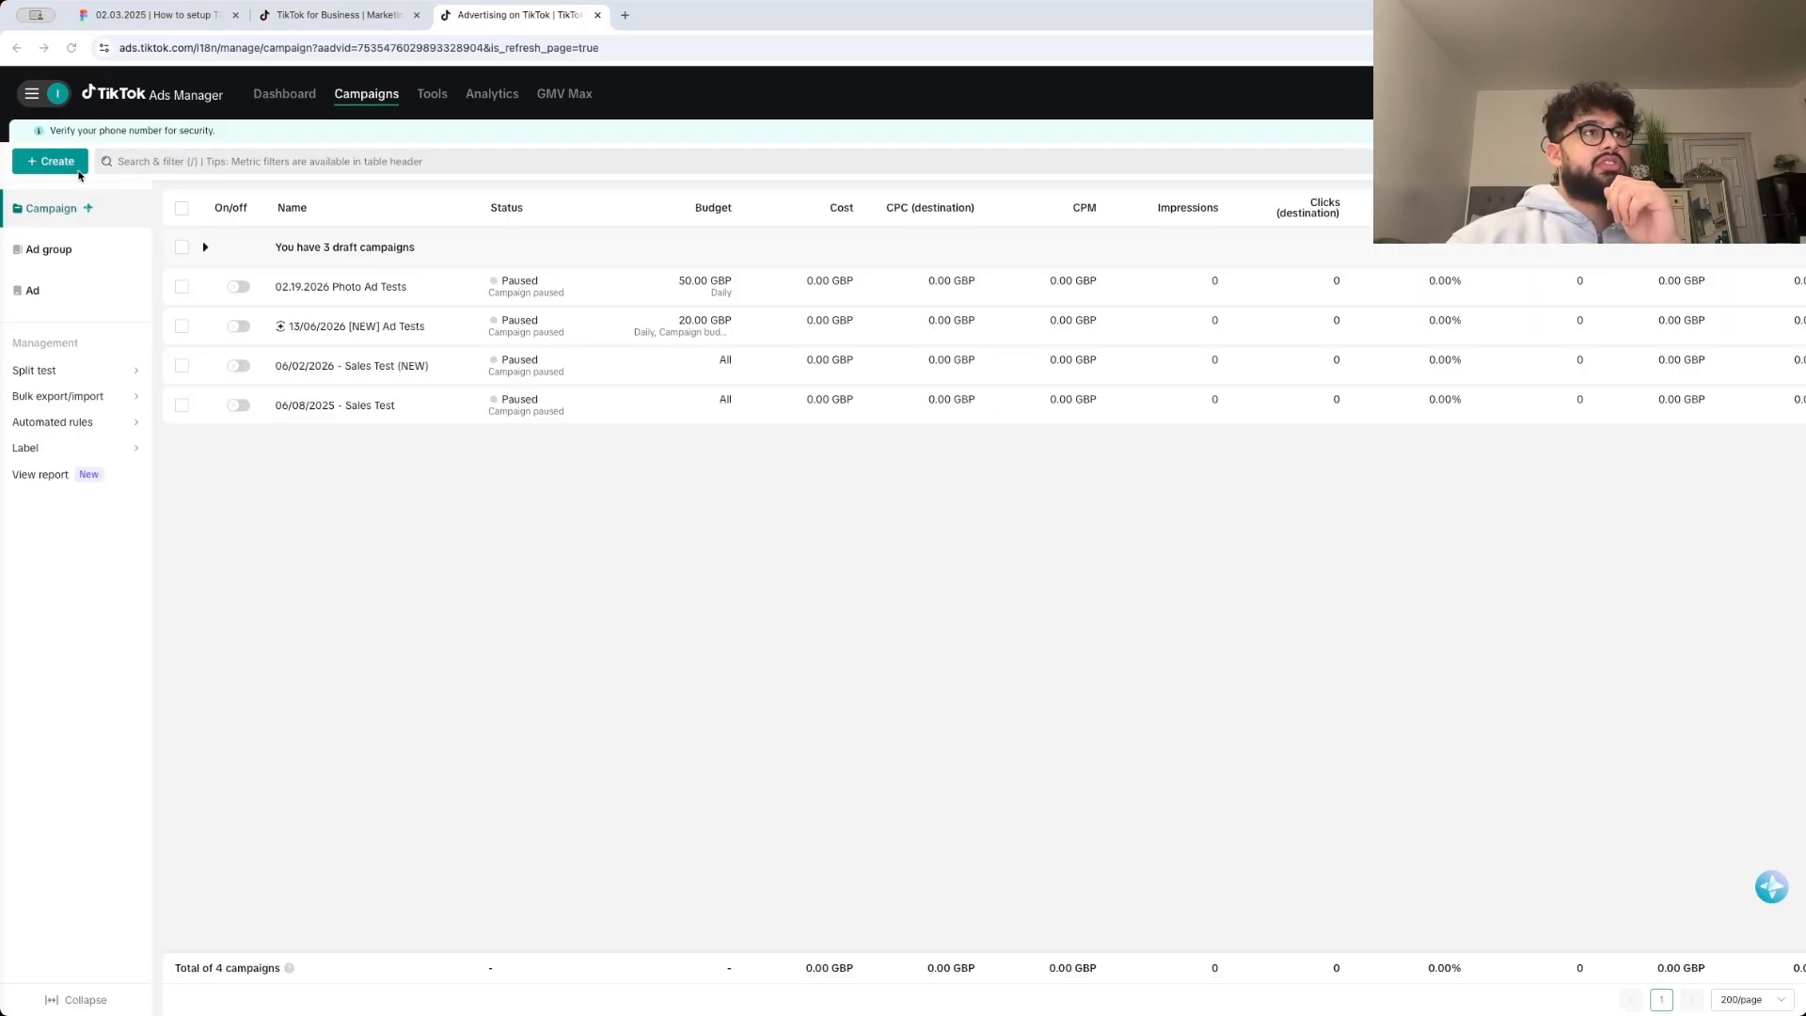
- Create a new campaign in the other ad account with the Sales objective and Website destination, and turn off Catalog campaign
click(78, 170)
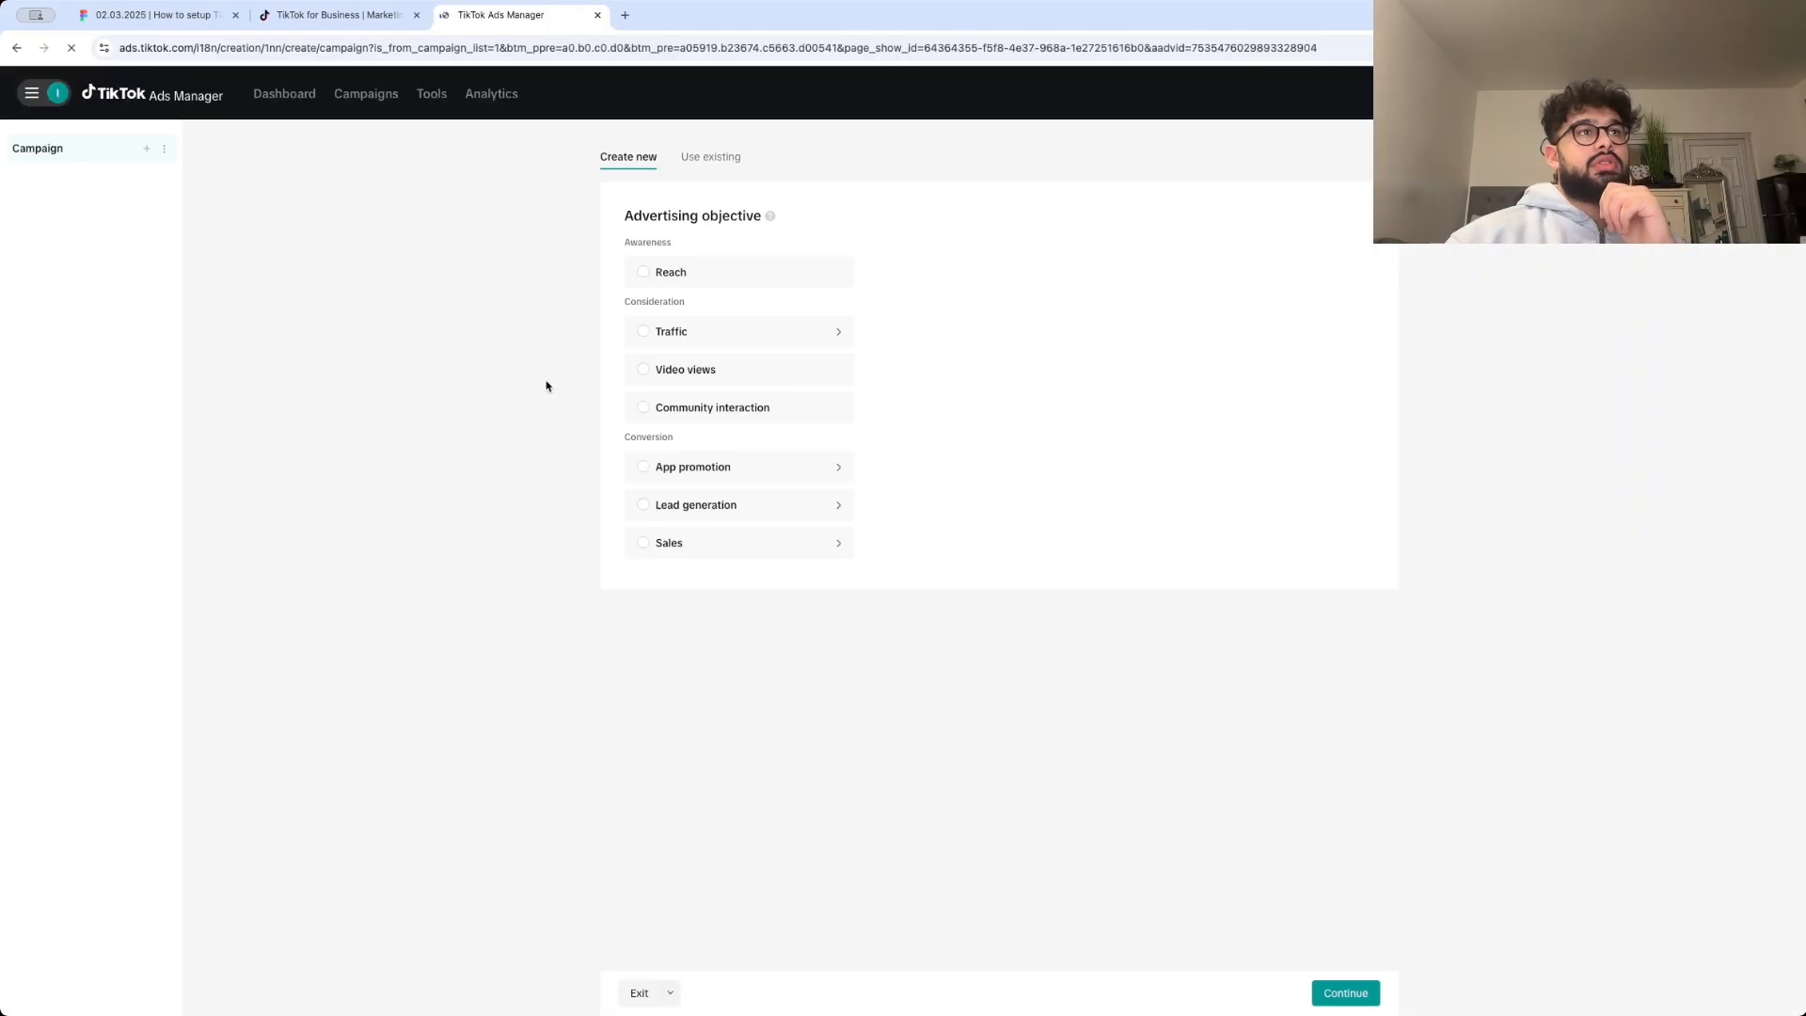
click(688, 549)
click(934, 524)
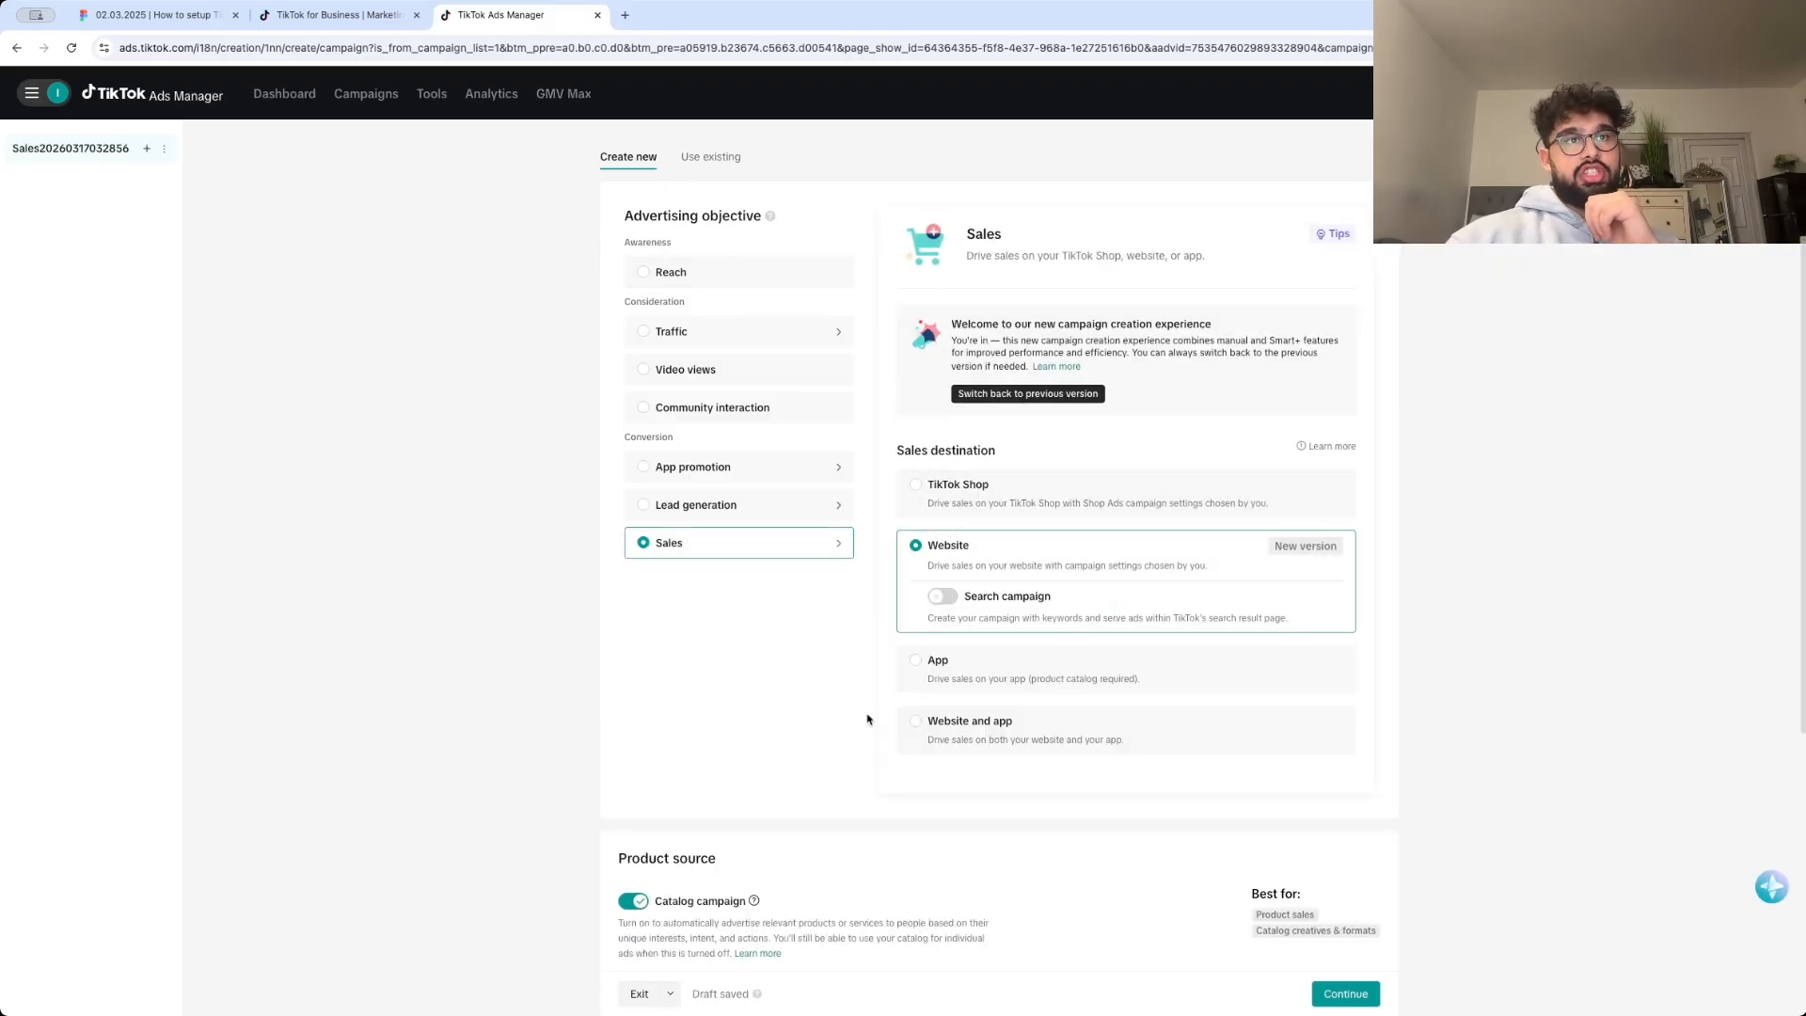
scroll(868, 720, down, 5)
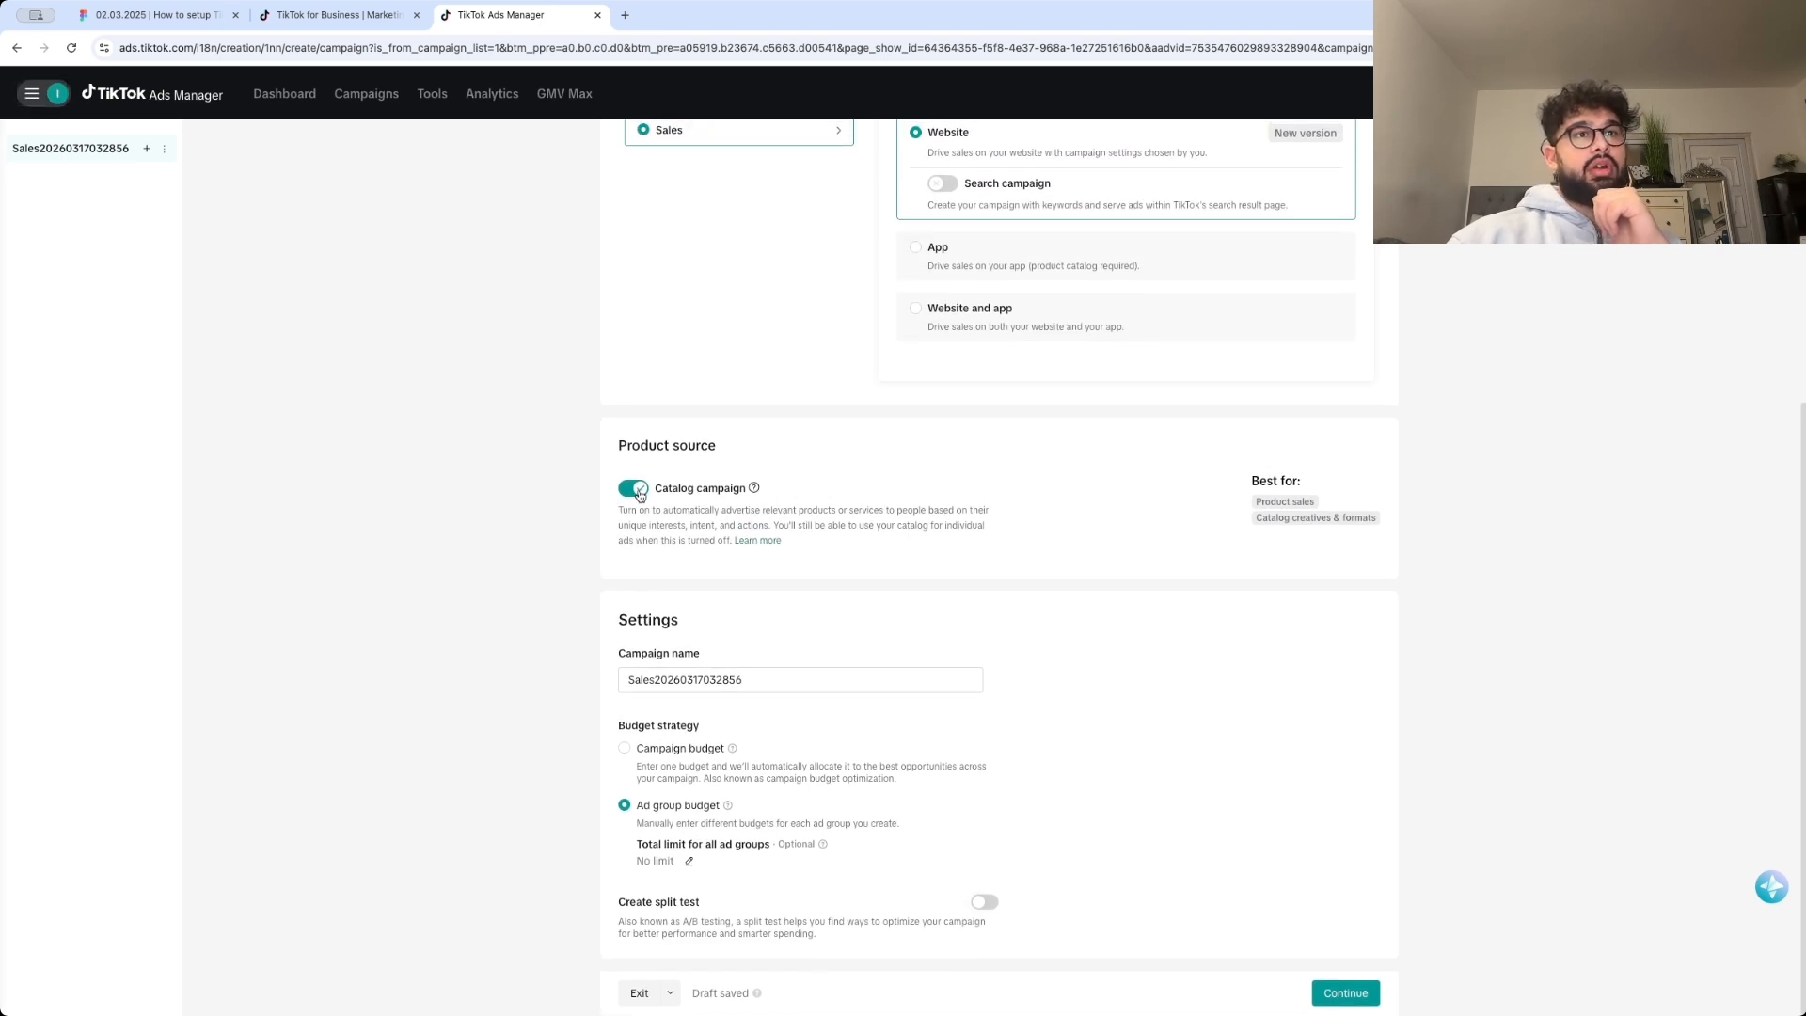
click(718, 489)
scroll(714, 512, down, 1)
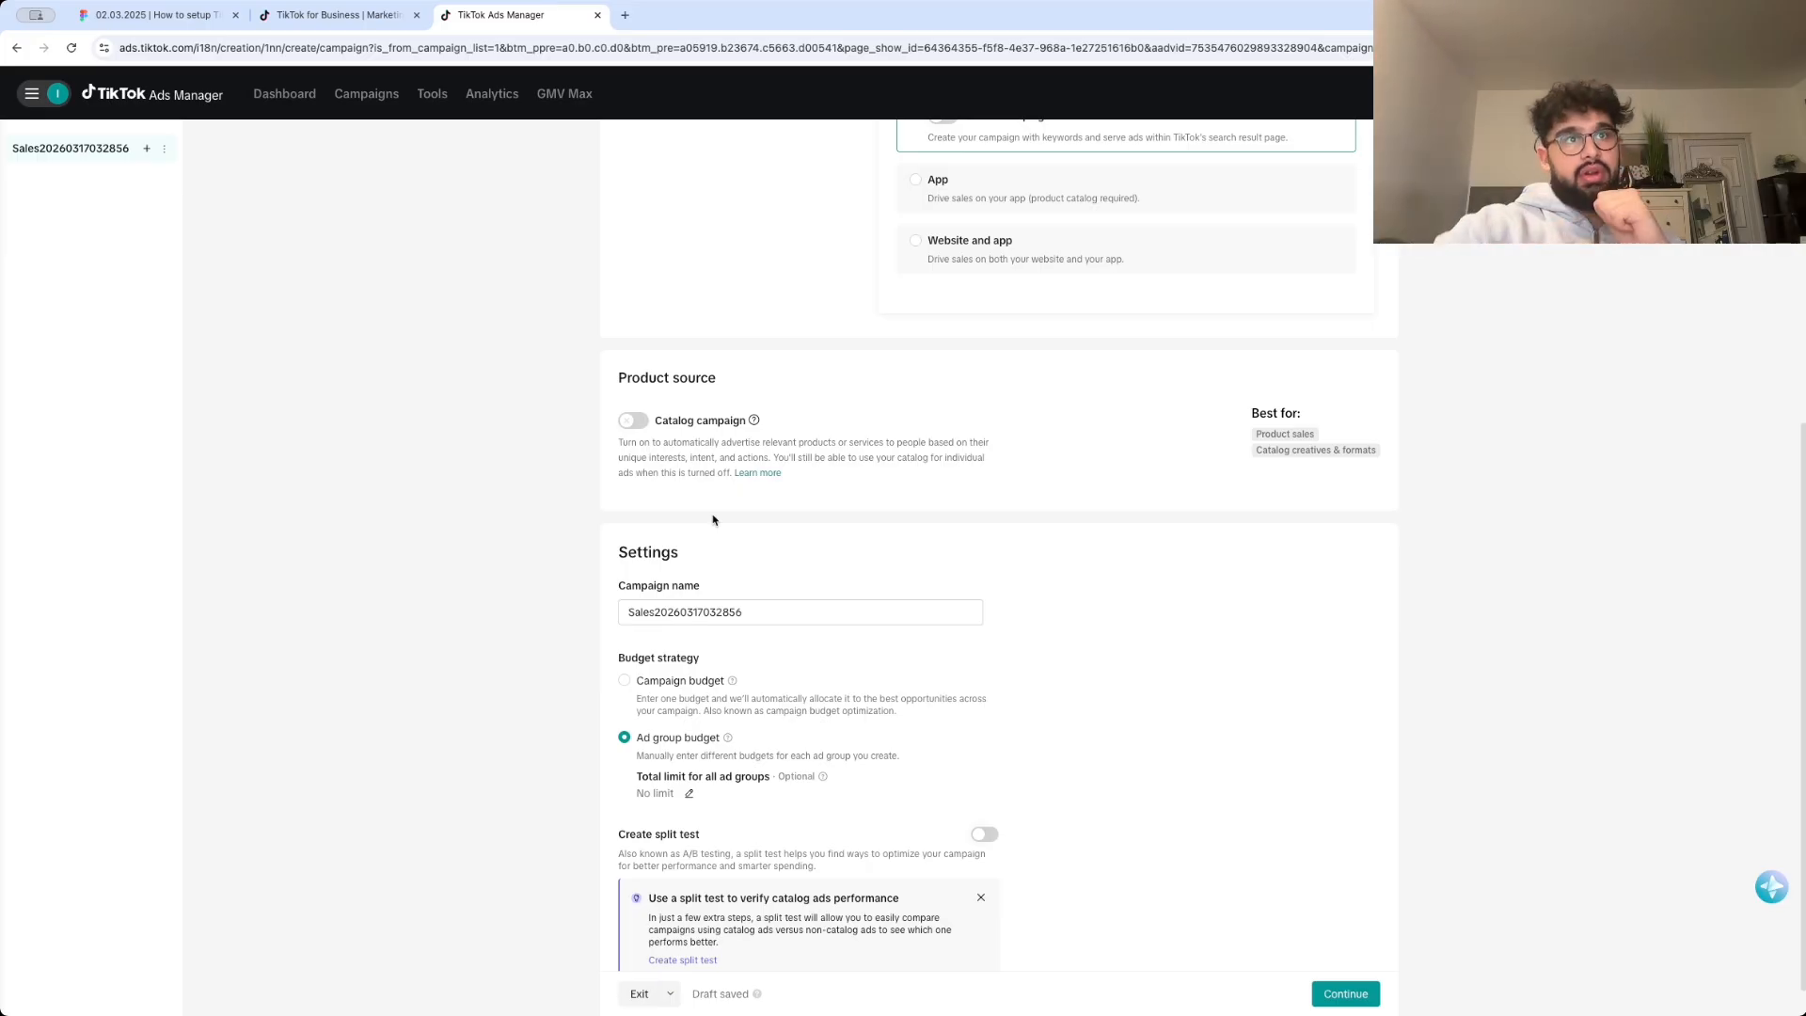
- Name the campaign DATE | TST NAME | OBJECTIVE and continue to the ad group settings
scroll(713, 519, down, 1)
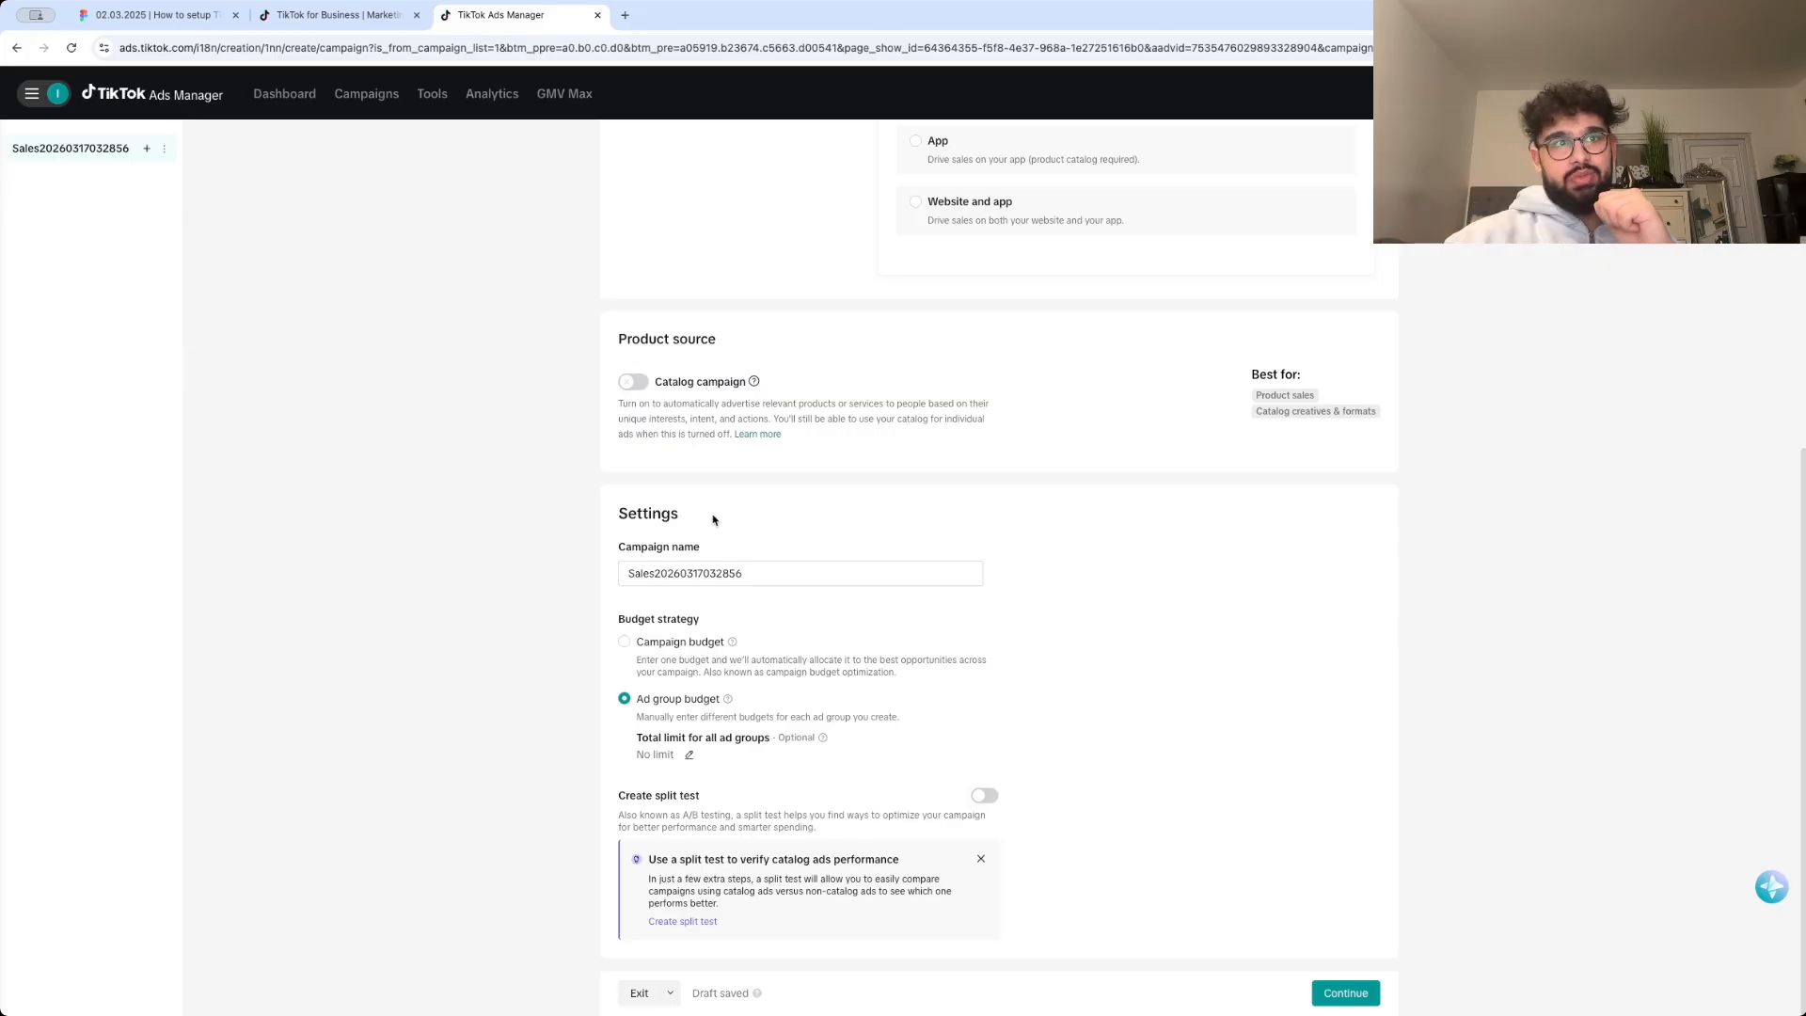
double_click(754, 573)
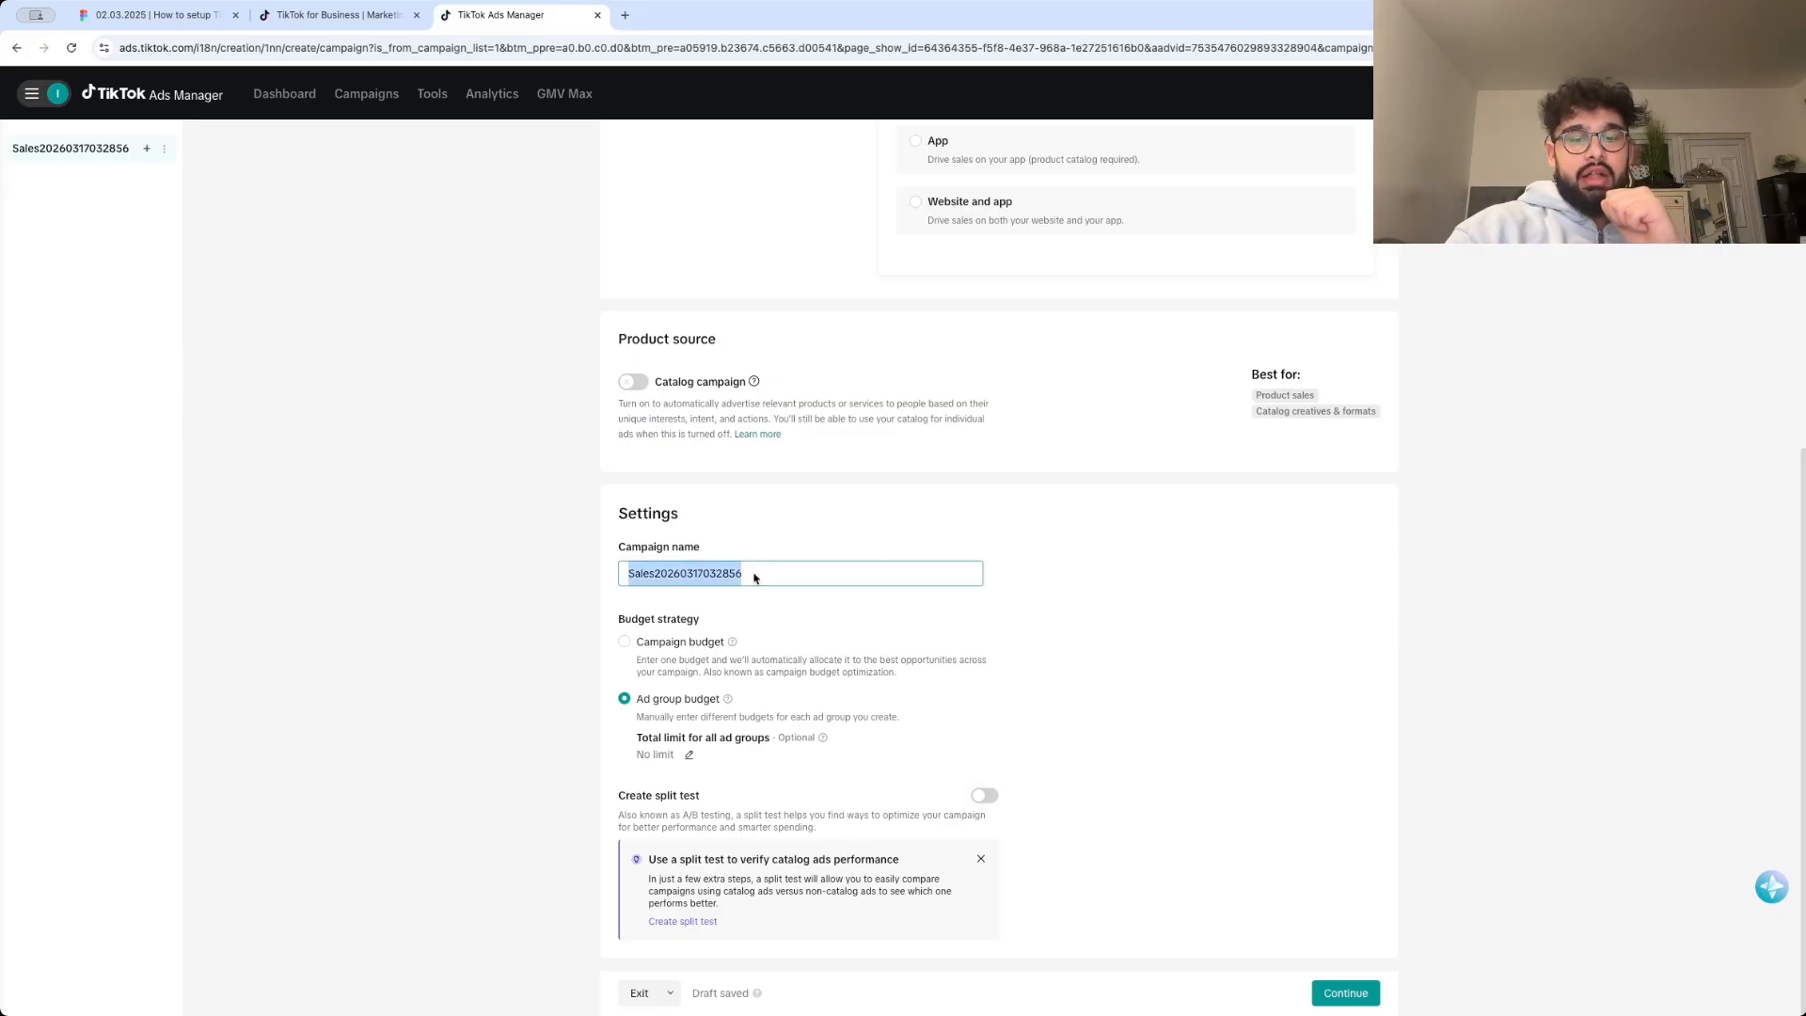
text(DATE )
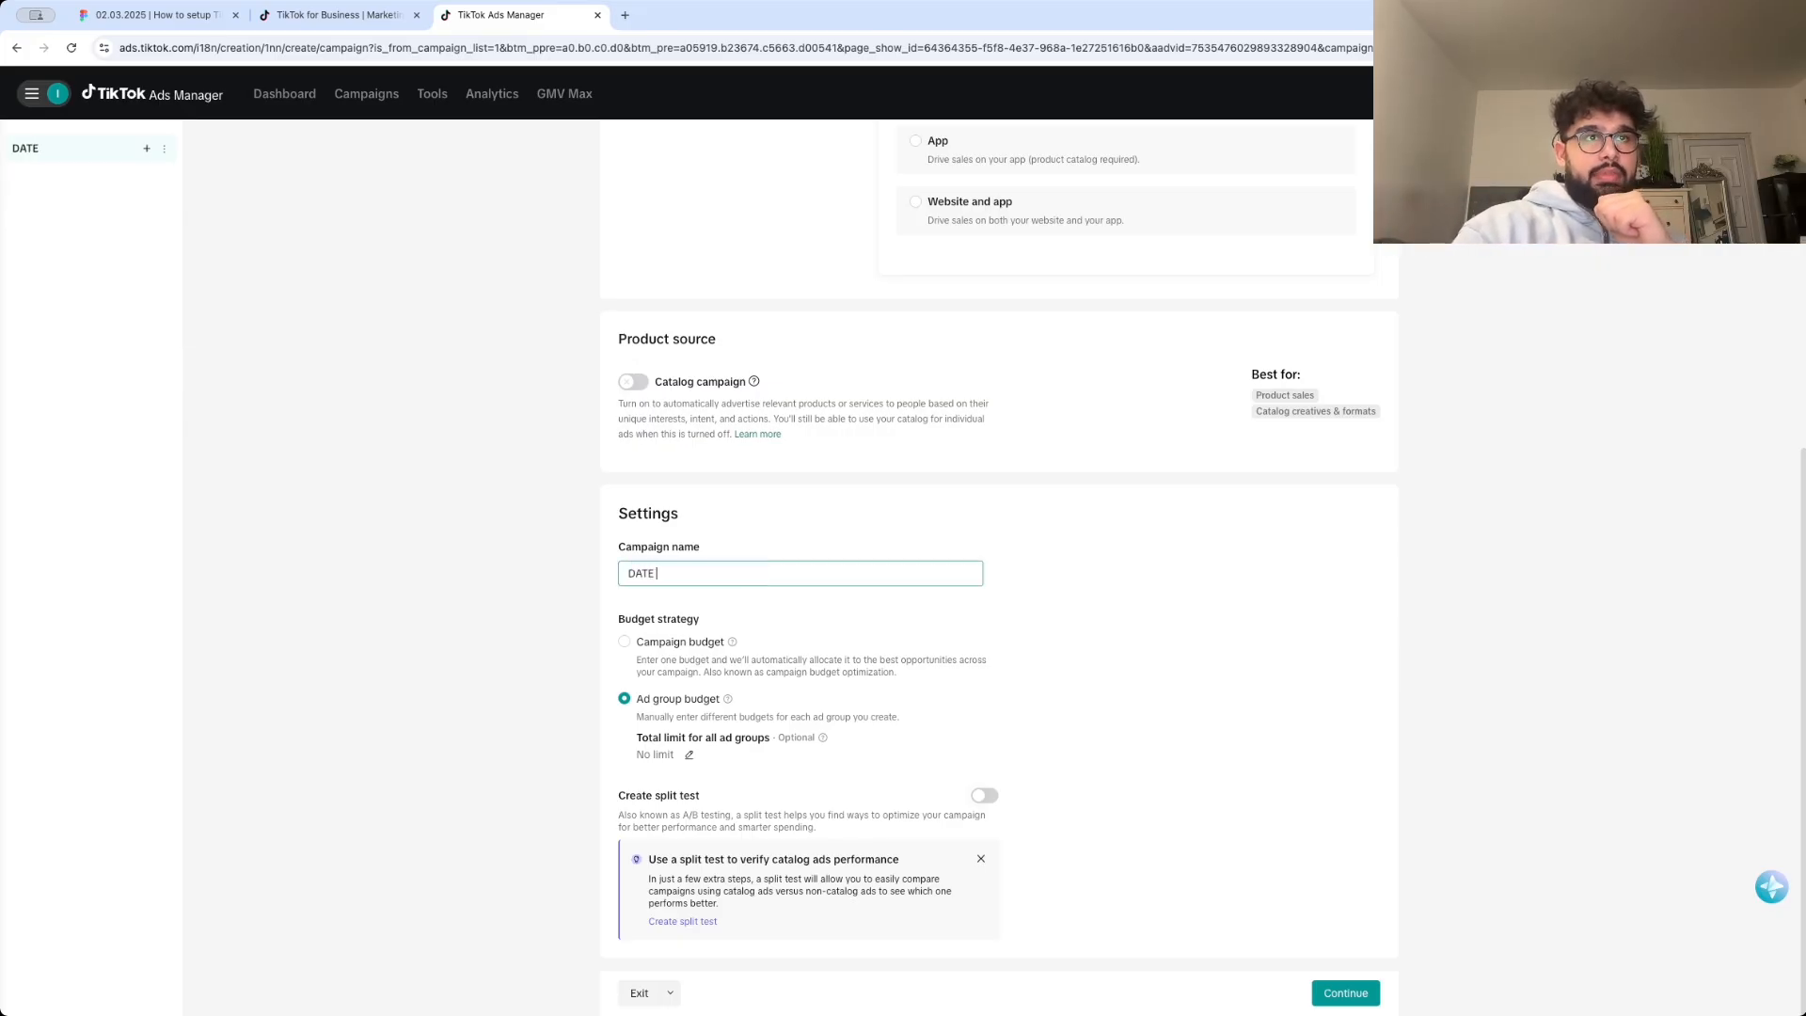
text(| TST NAME | OBJECTIVE)
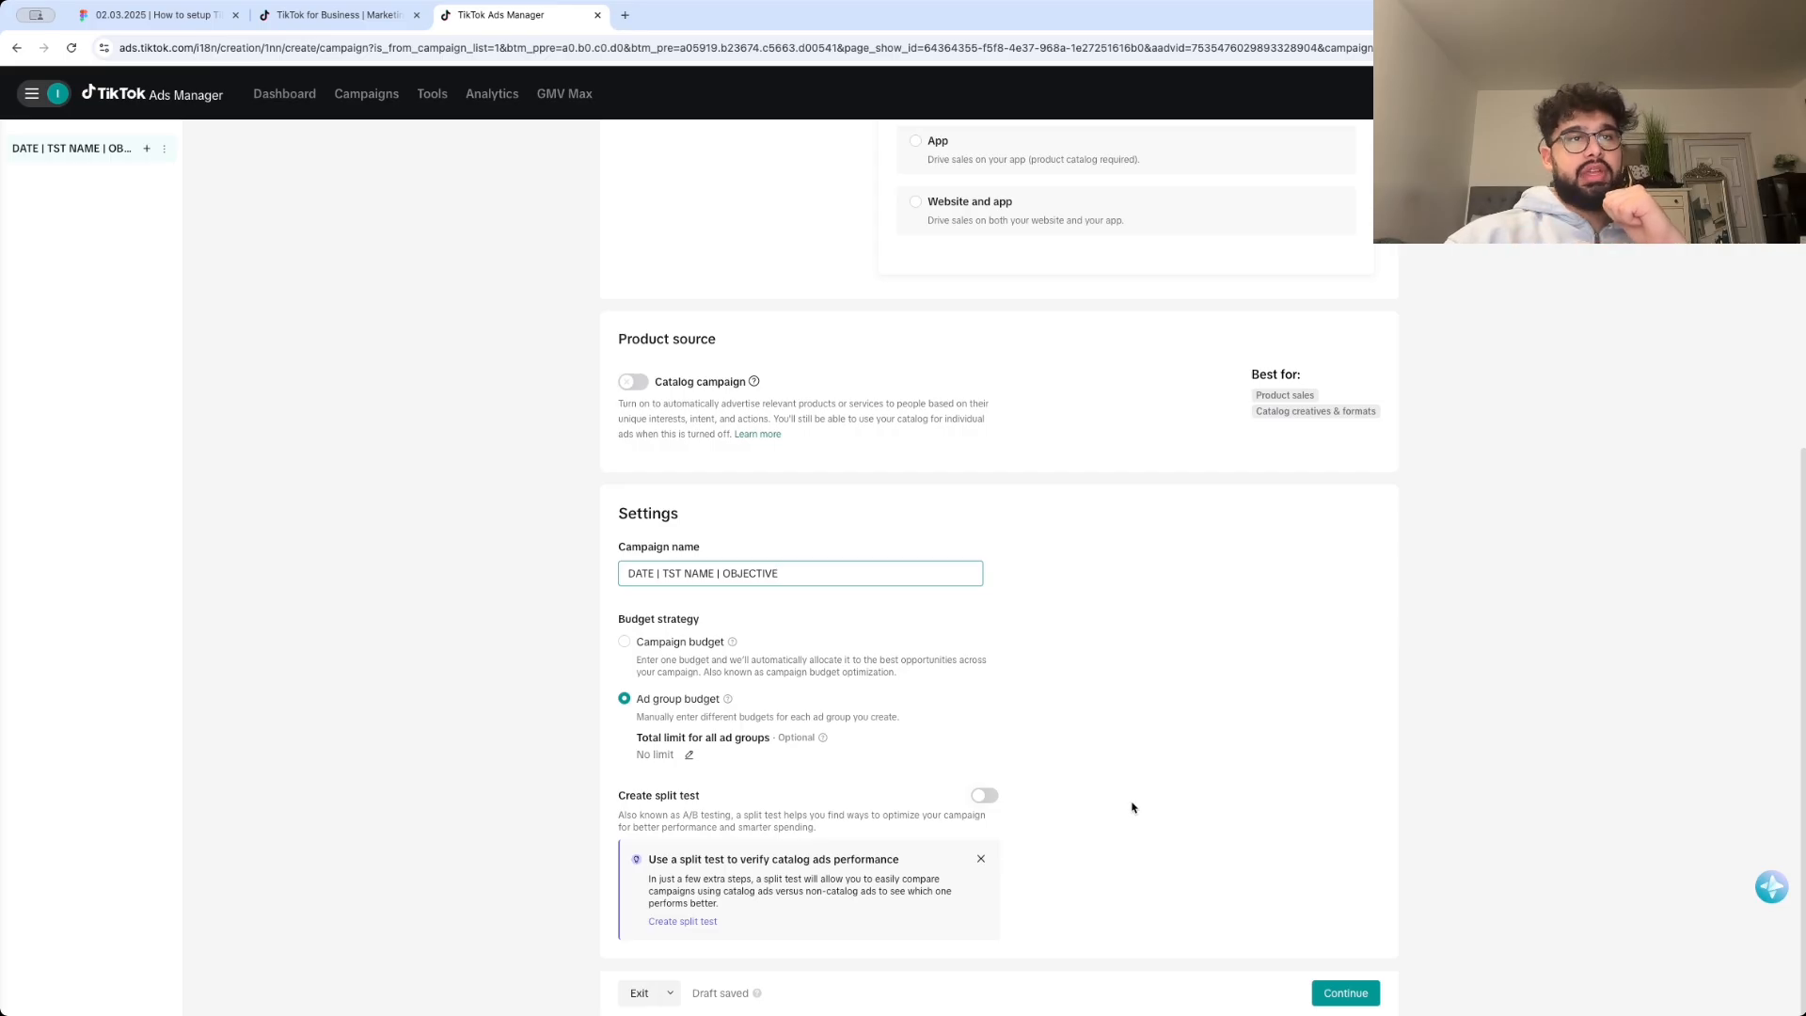
click(1345, 992)
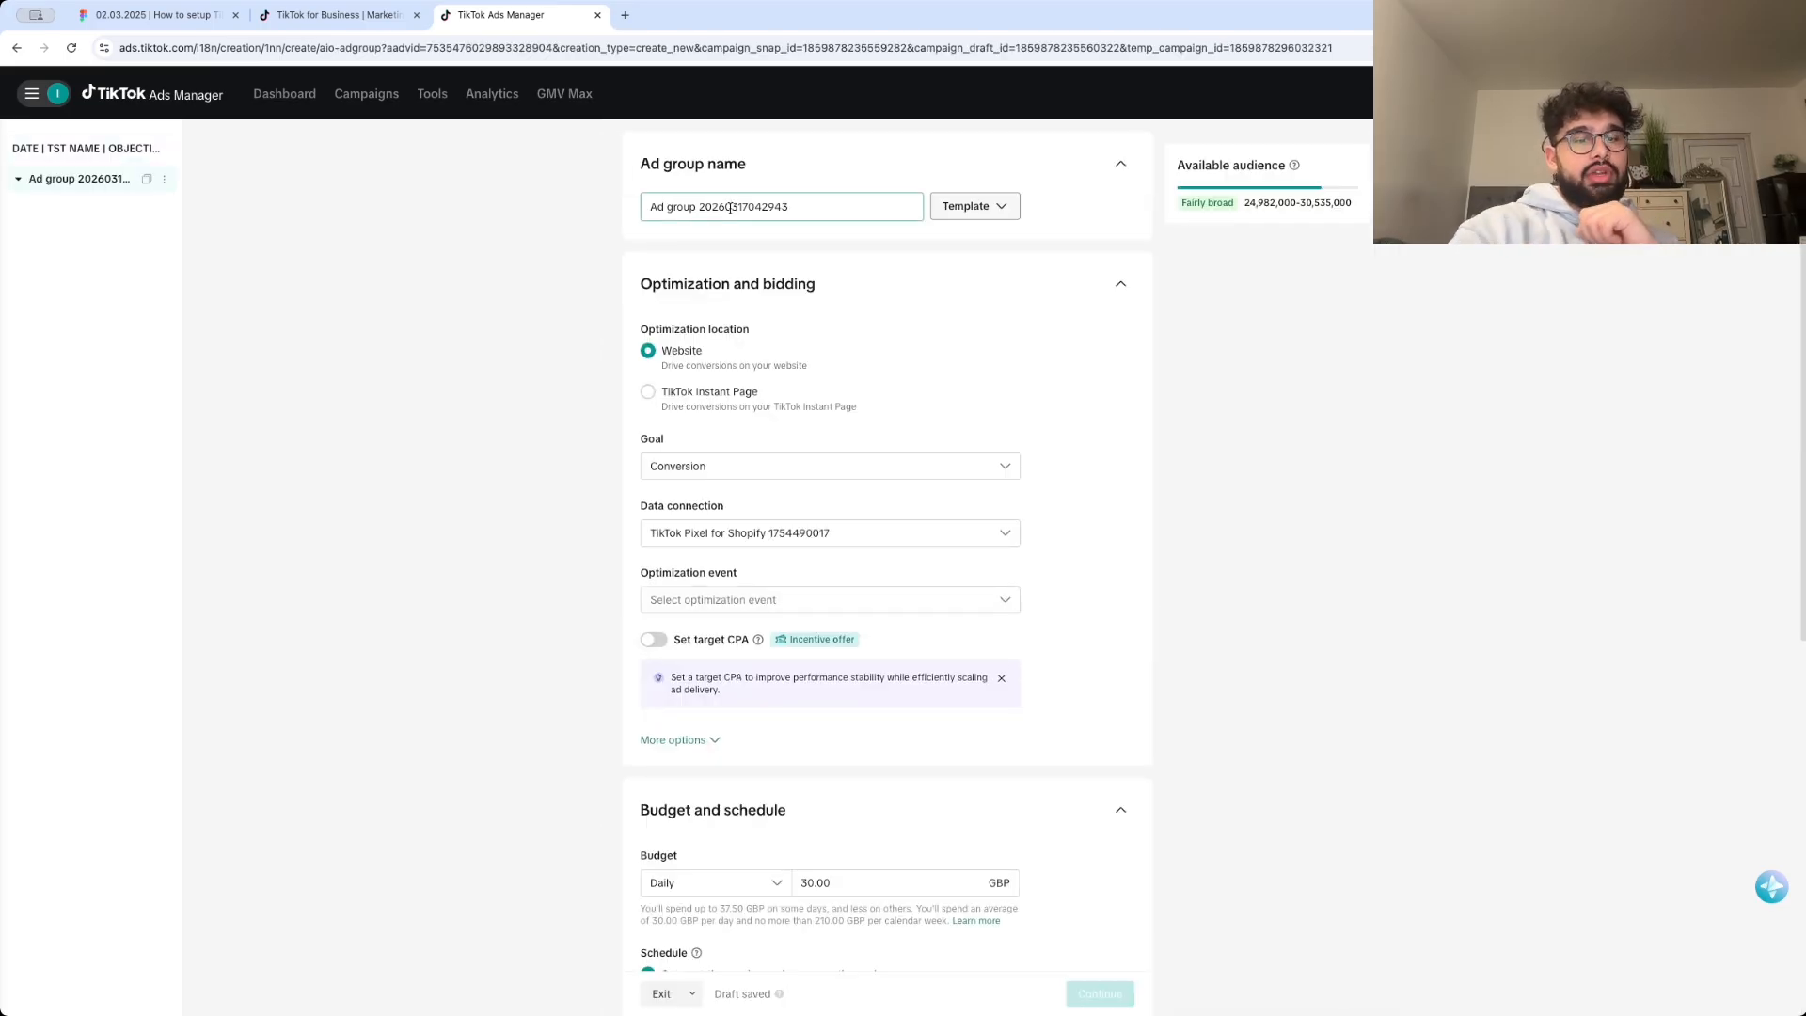
- Name the ad group OPEB and review the available optimization events, keeping Purchase
triple_click(731, 207)
text(OPE)
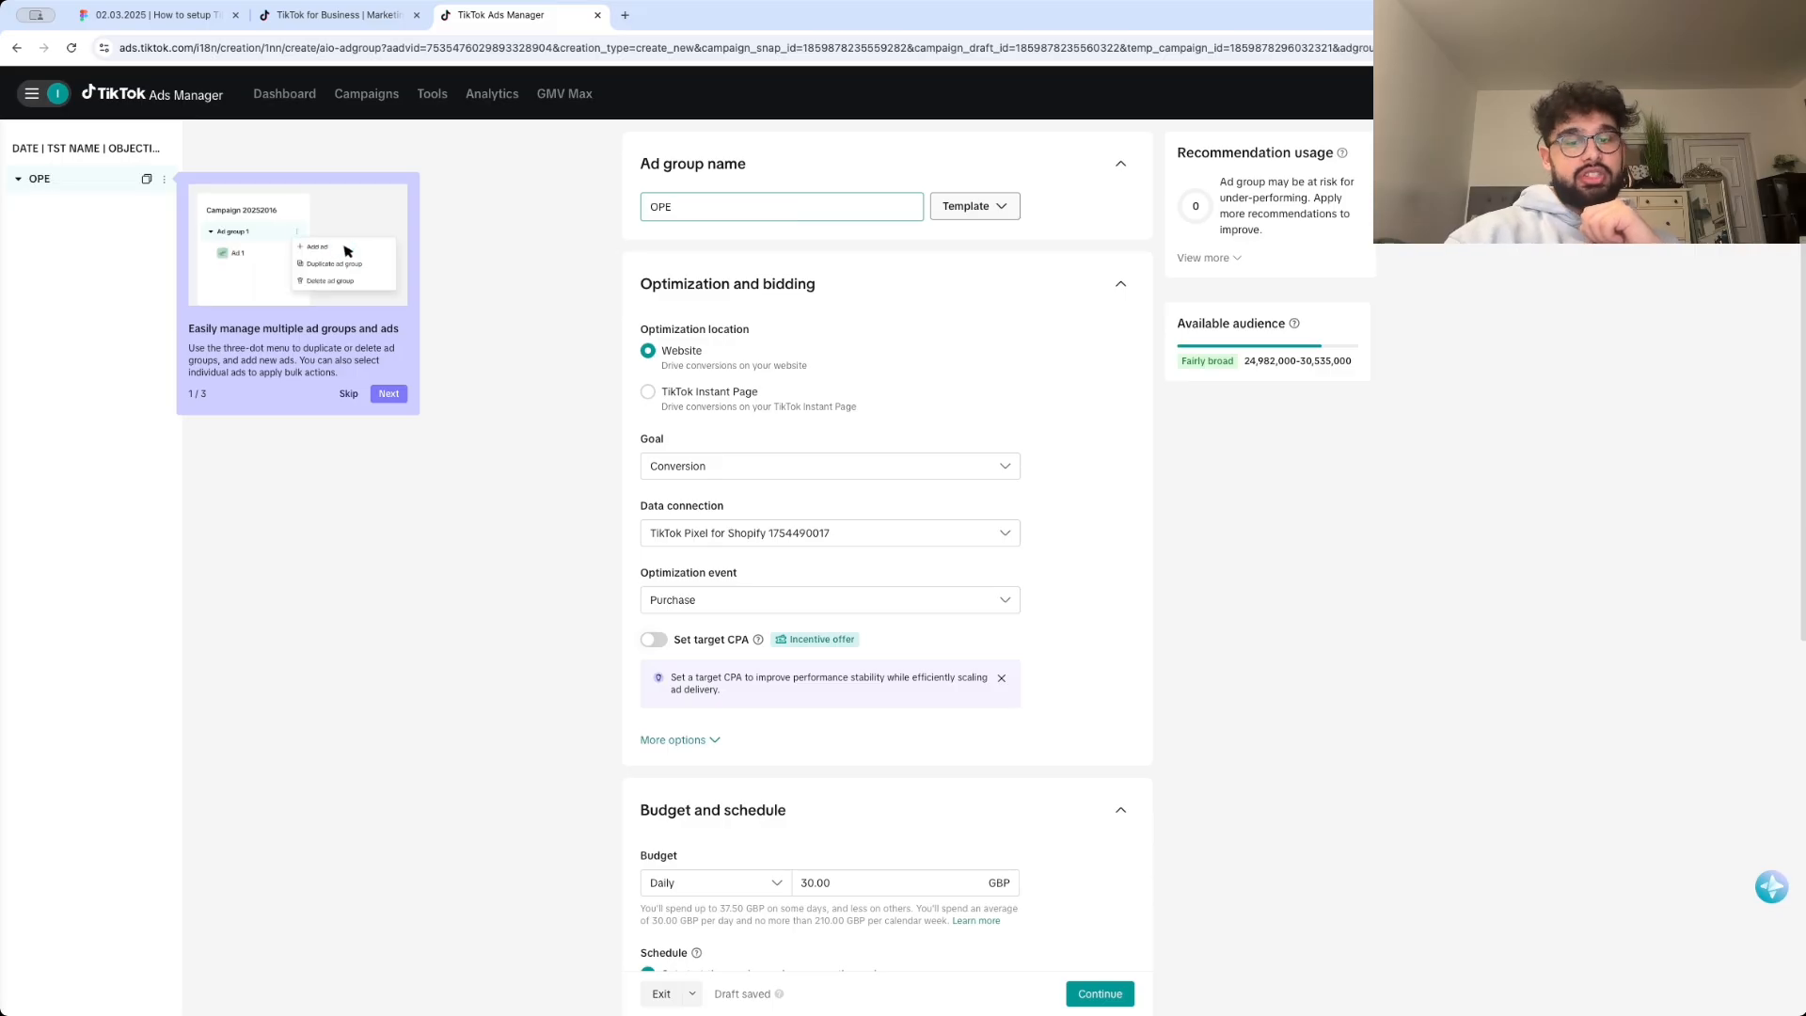
text(B)
click(985, 419)
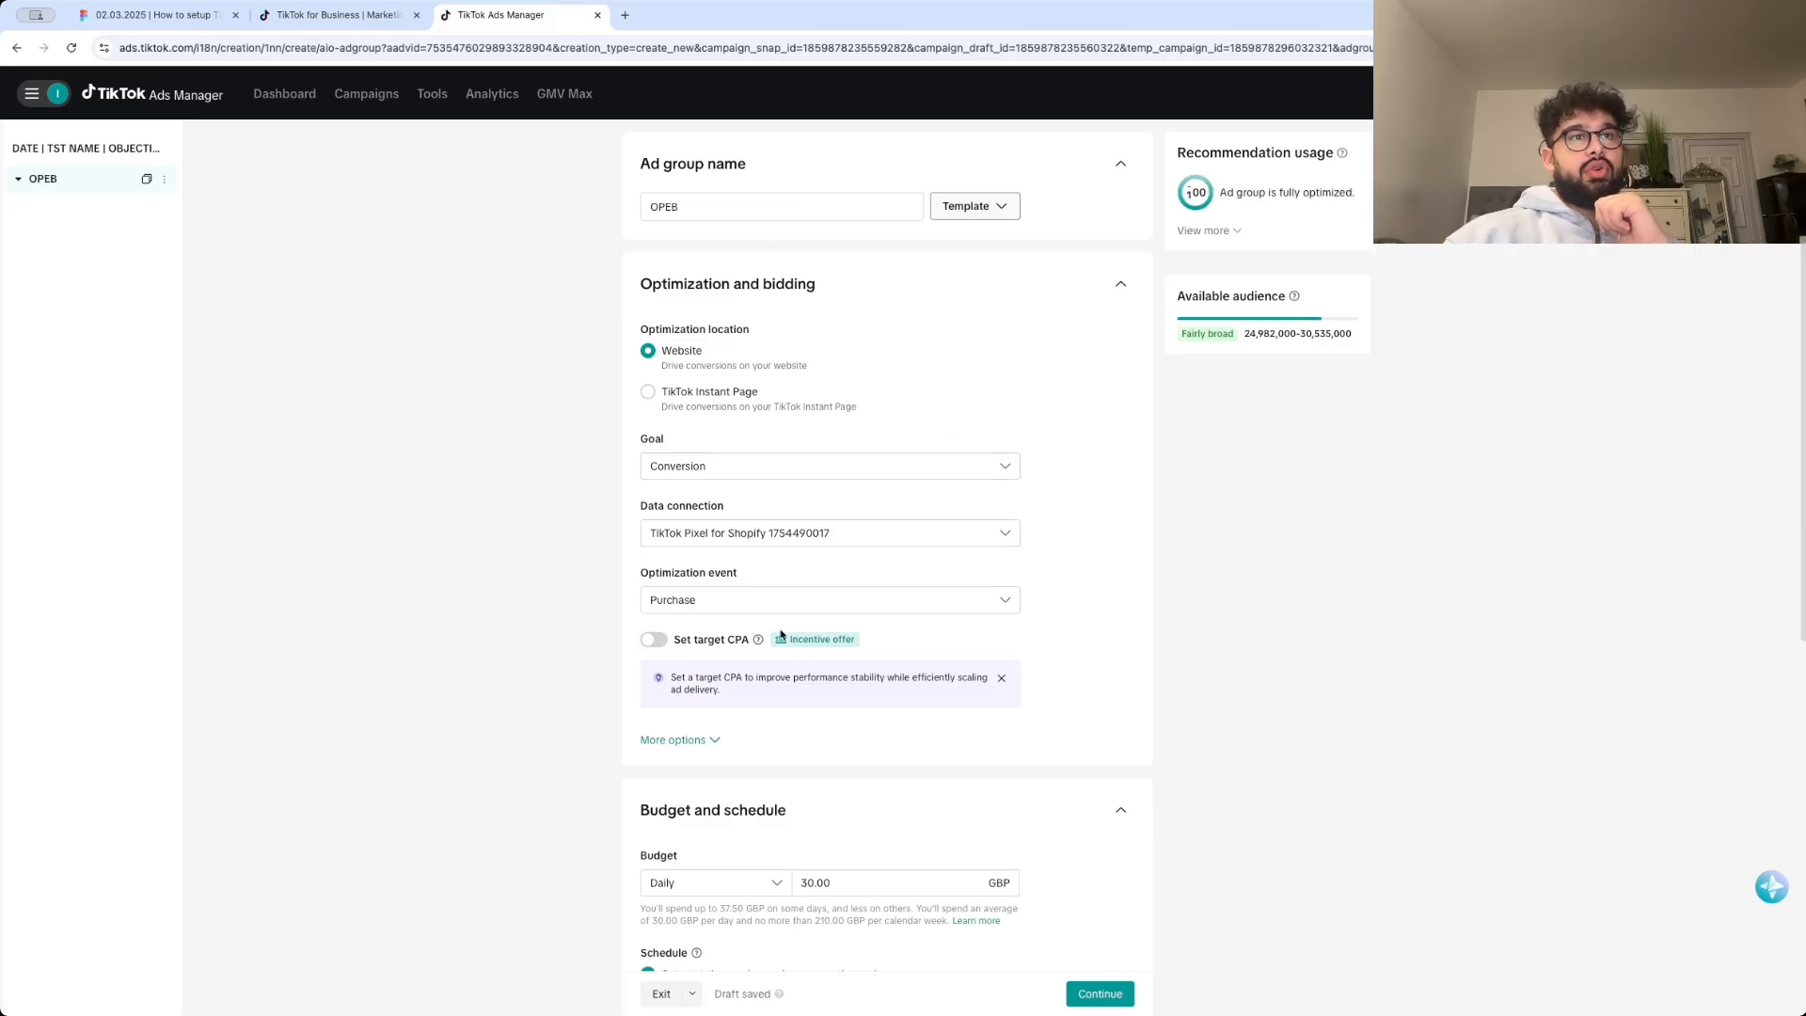
click(769, 595)
scroll(737, 726, down, 1)
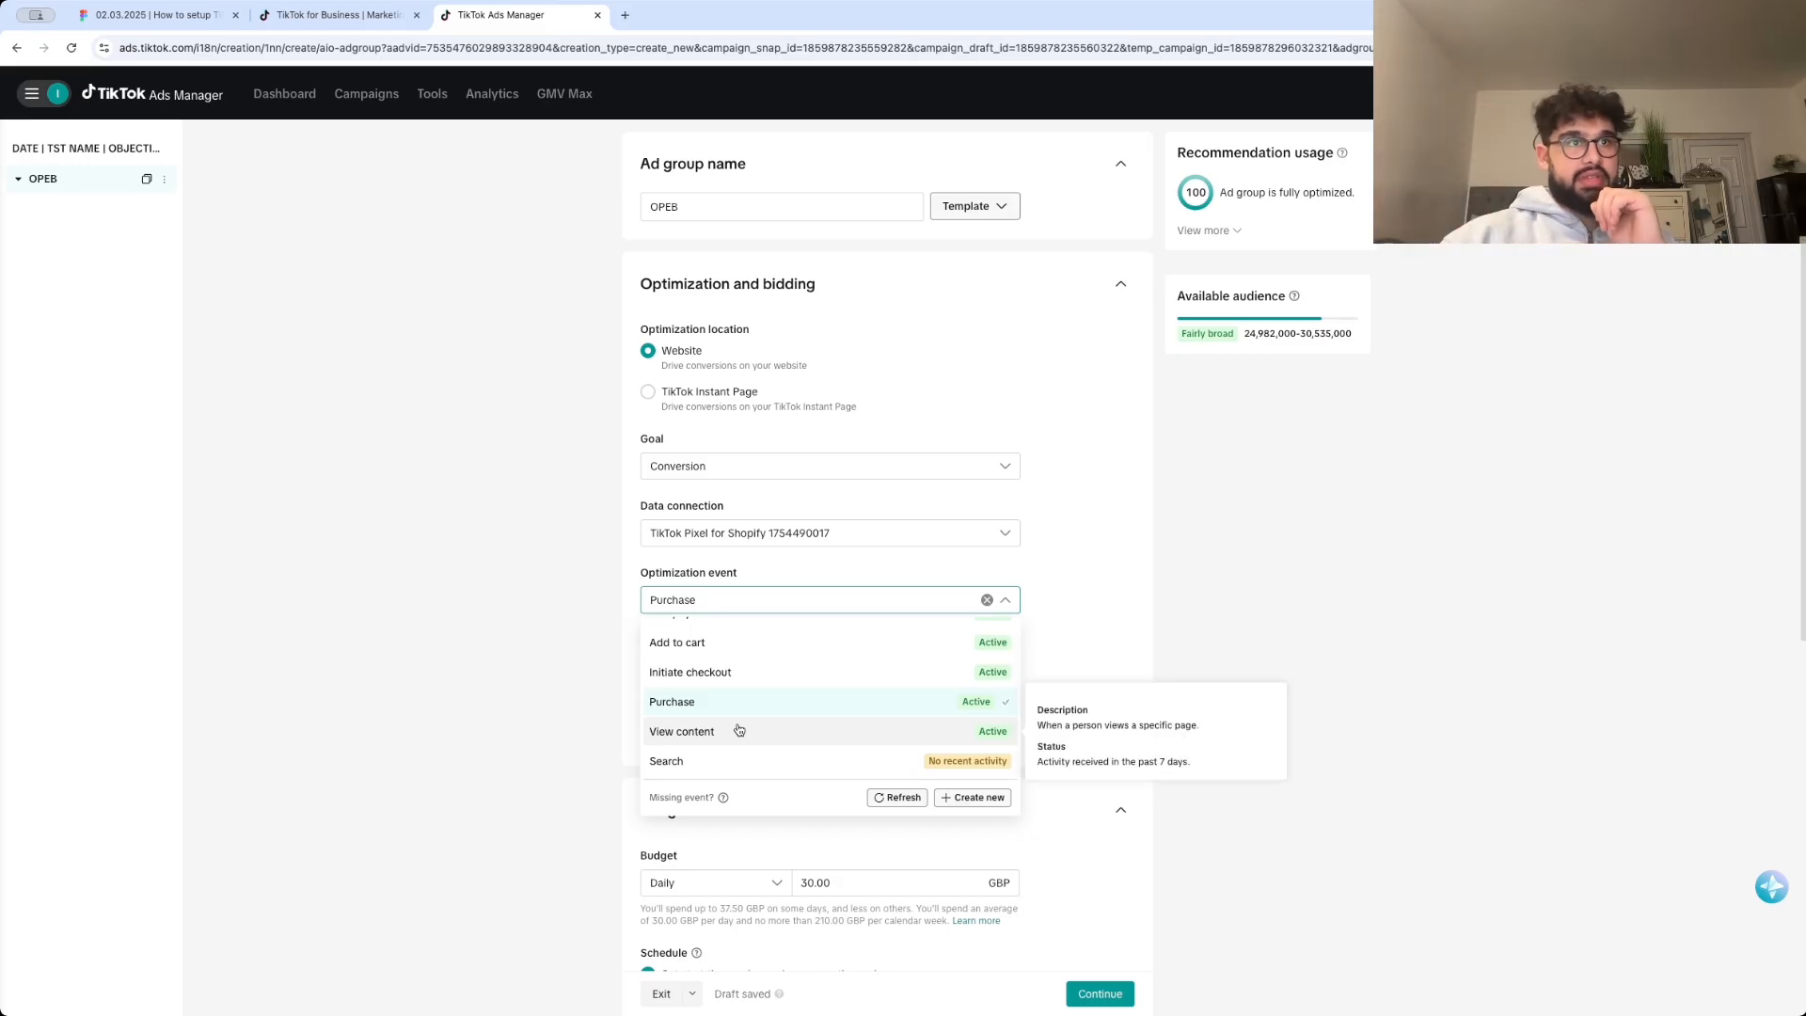
- Set the ad group's daily budget to 50 GBP
scroll(739, 730, down, 5)
click(832, 485)
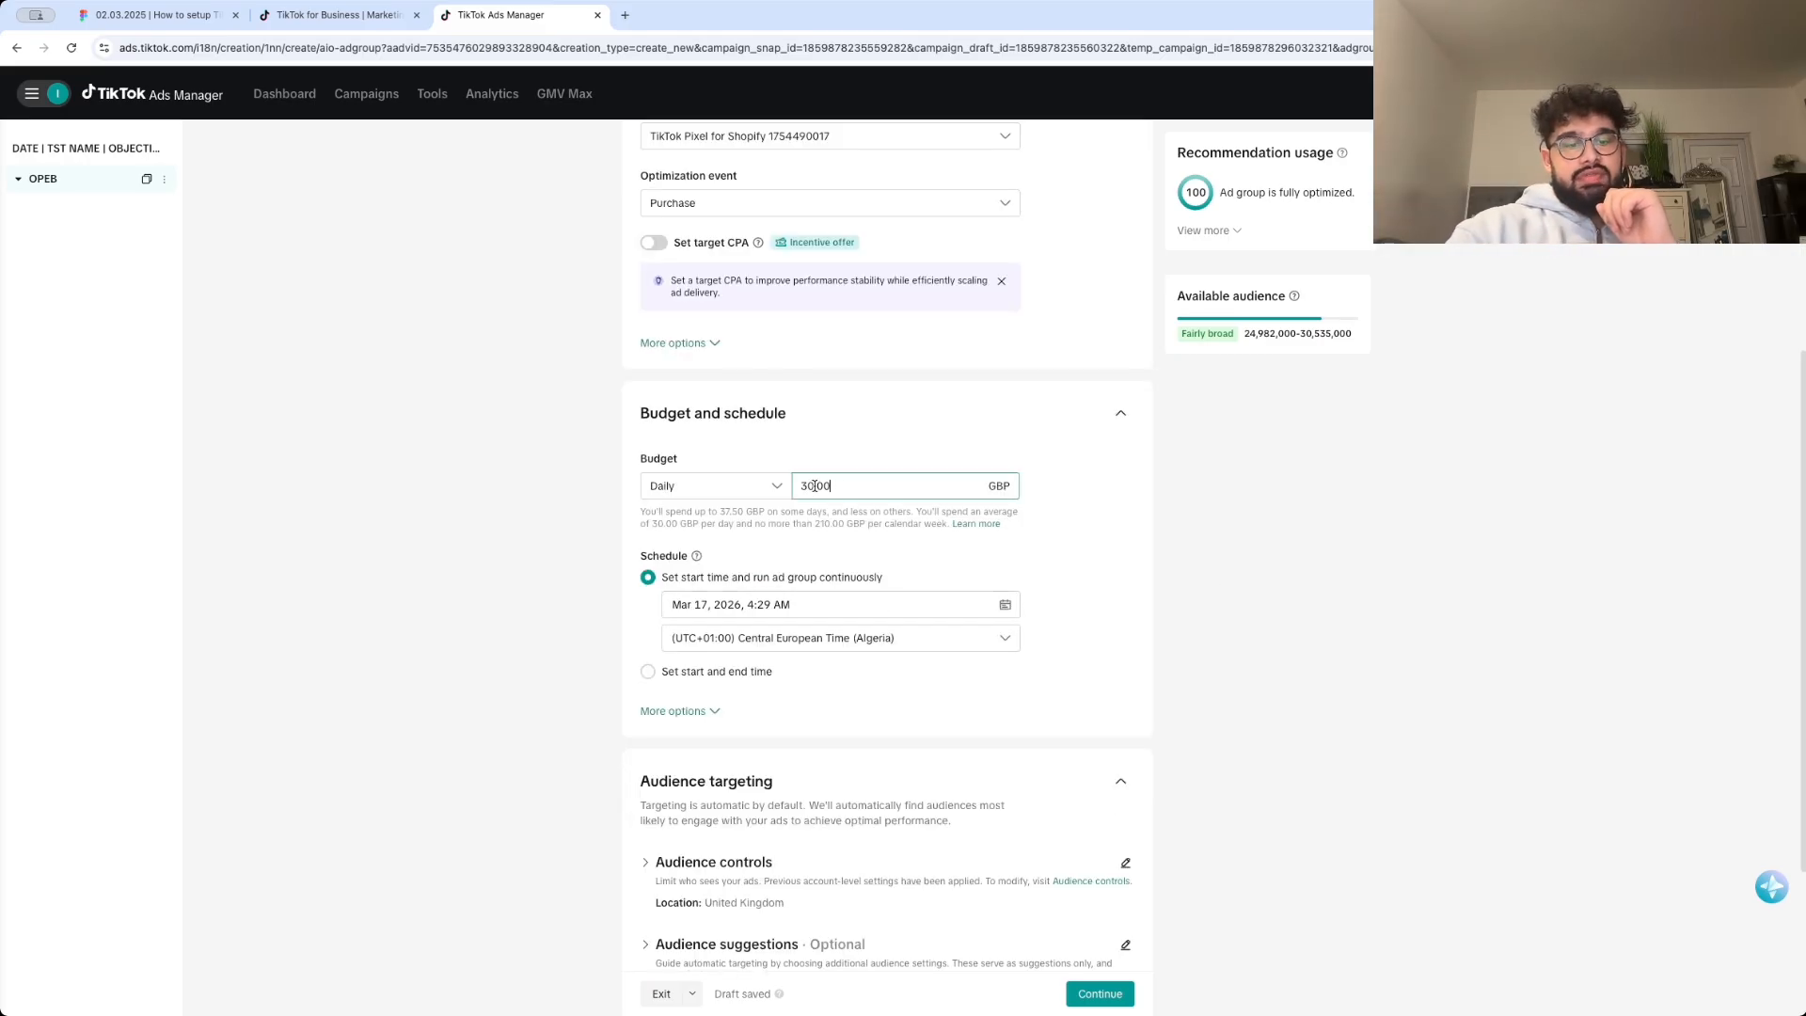
double_click(815, 485)
text(50)
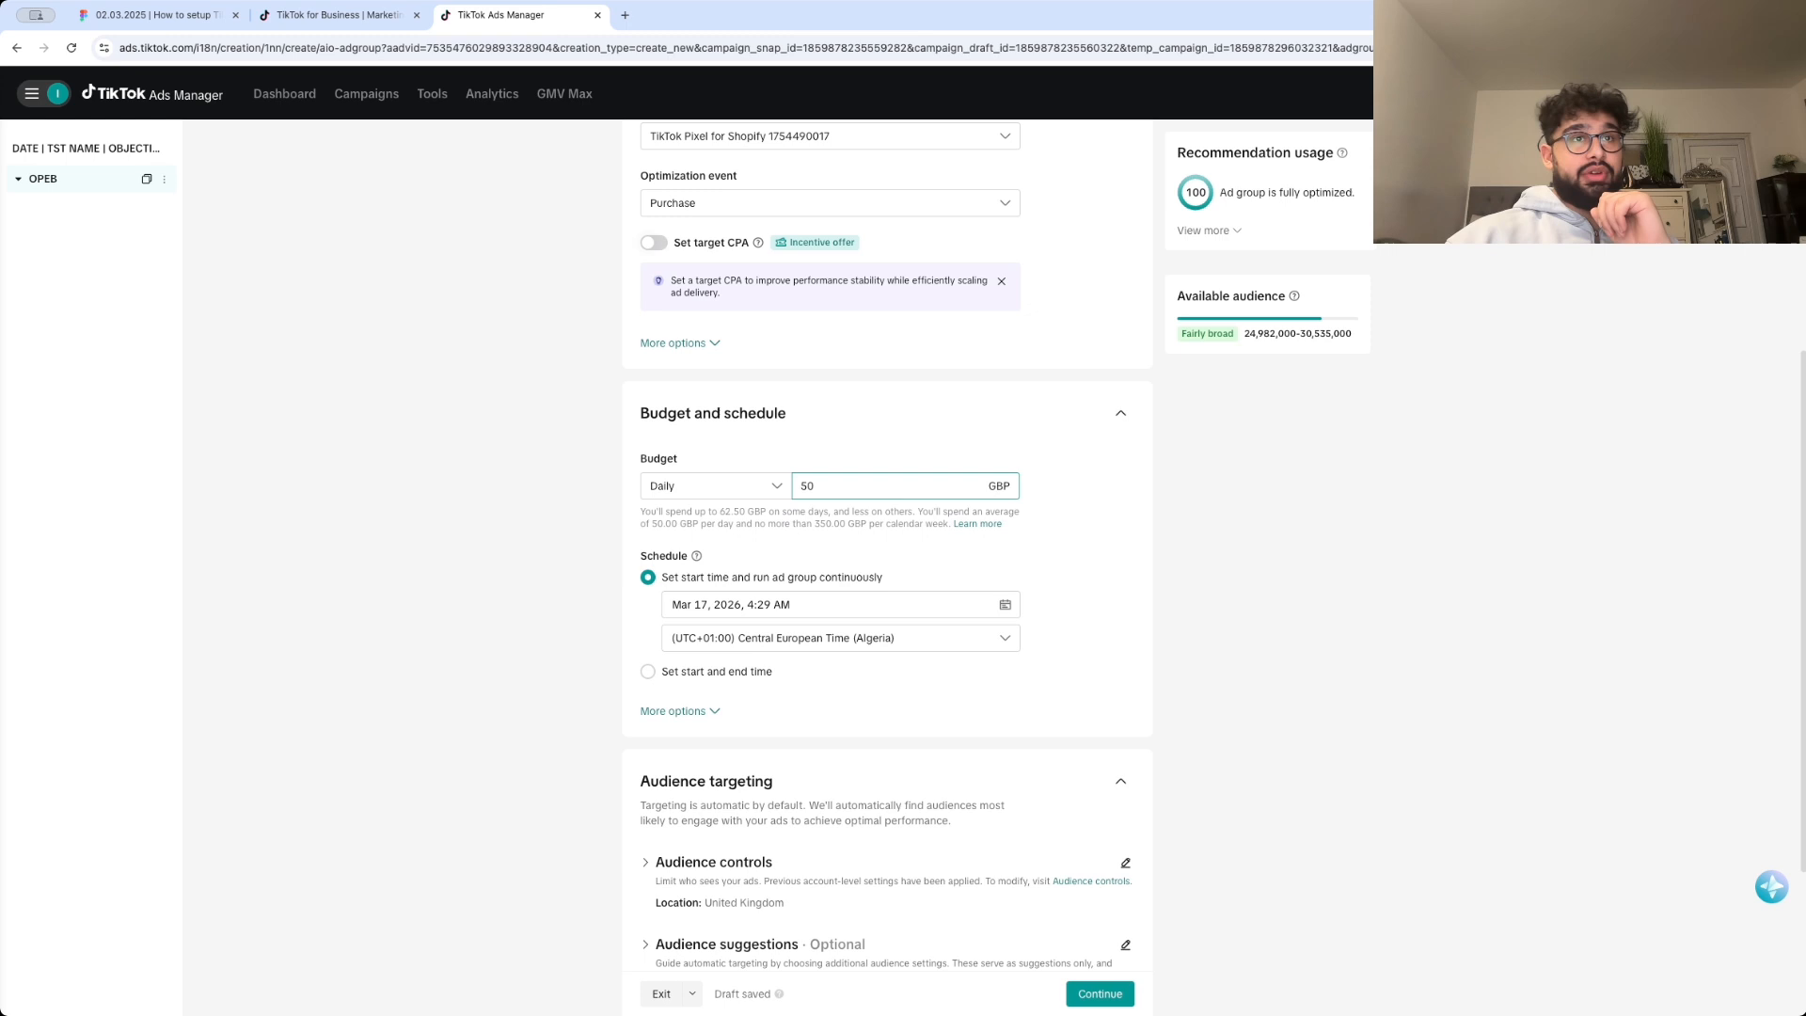
click(1032, 584)
scroll(653, 717, down, 3)
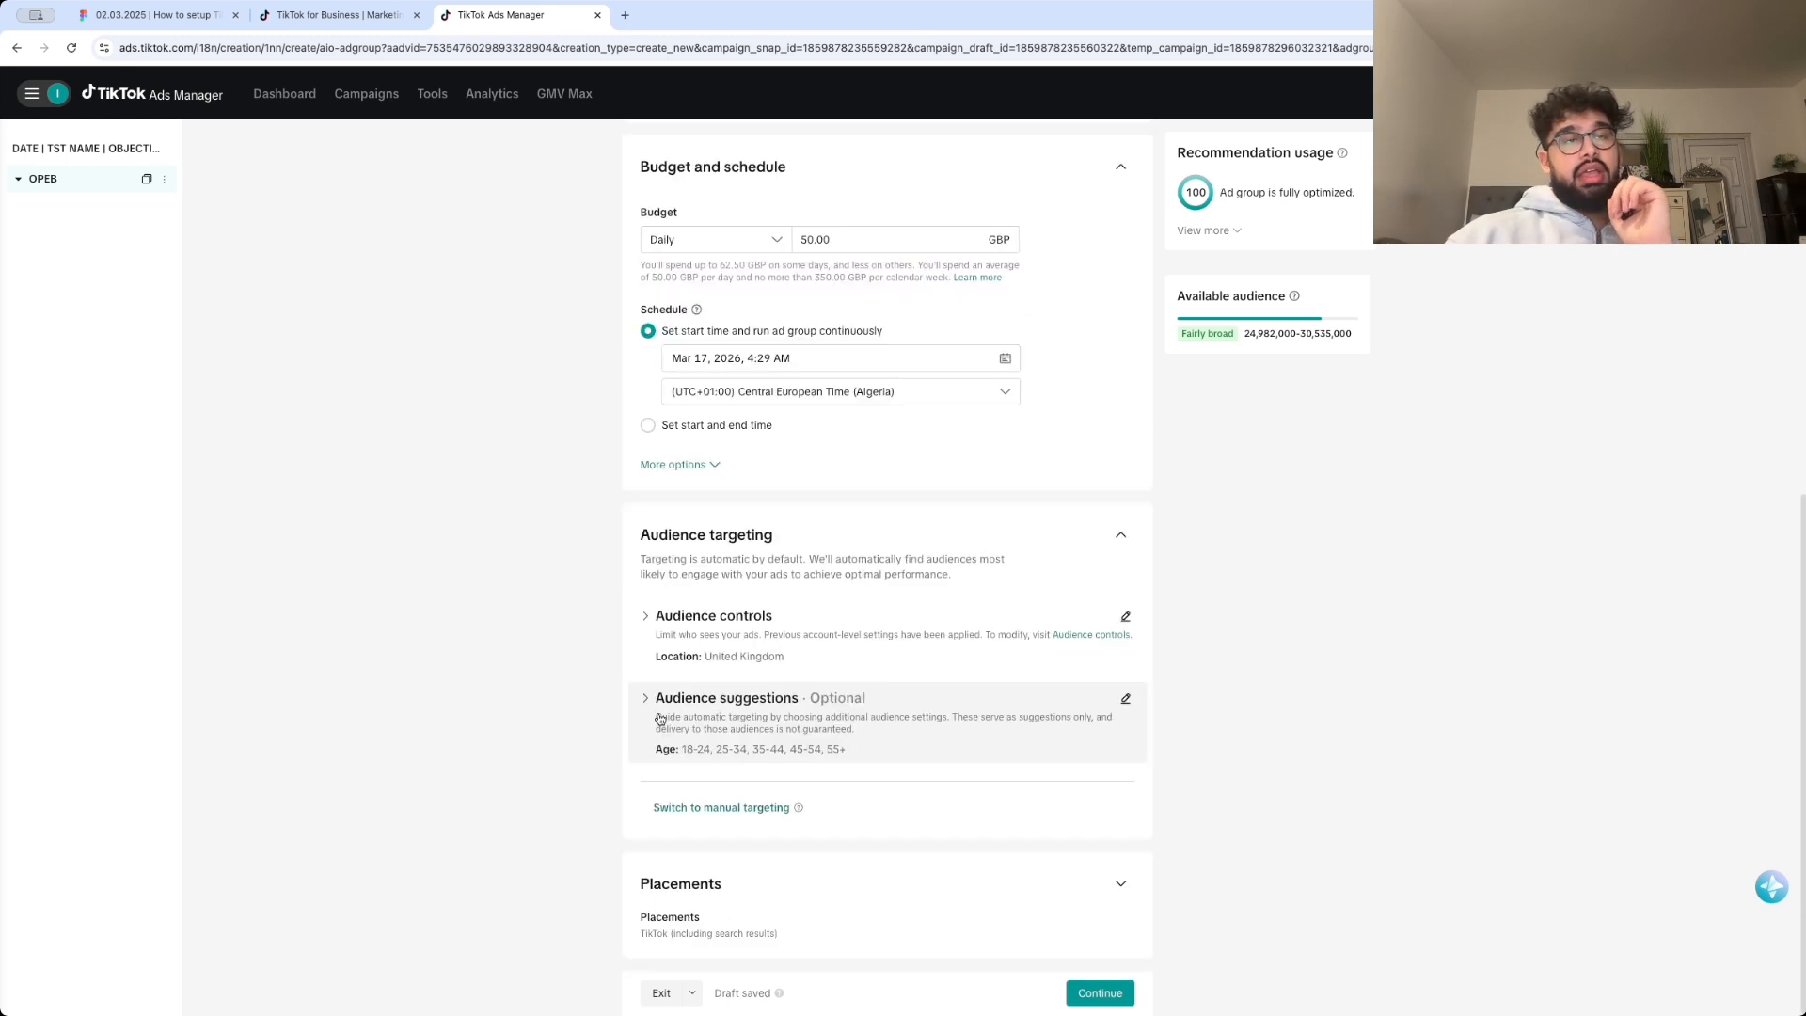
- Review the lookalike options for custom audiences in the audience suggestions, select none, and continue to the ad settings
click(648, 696)
scroll(658, 701, down, 3)
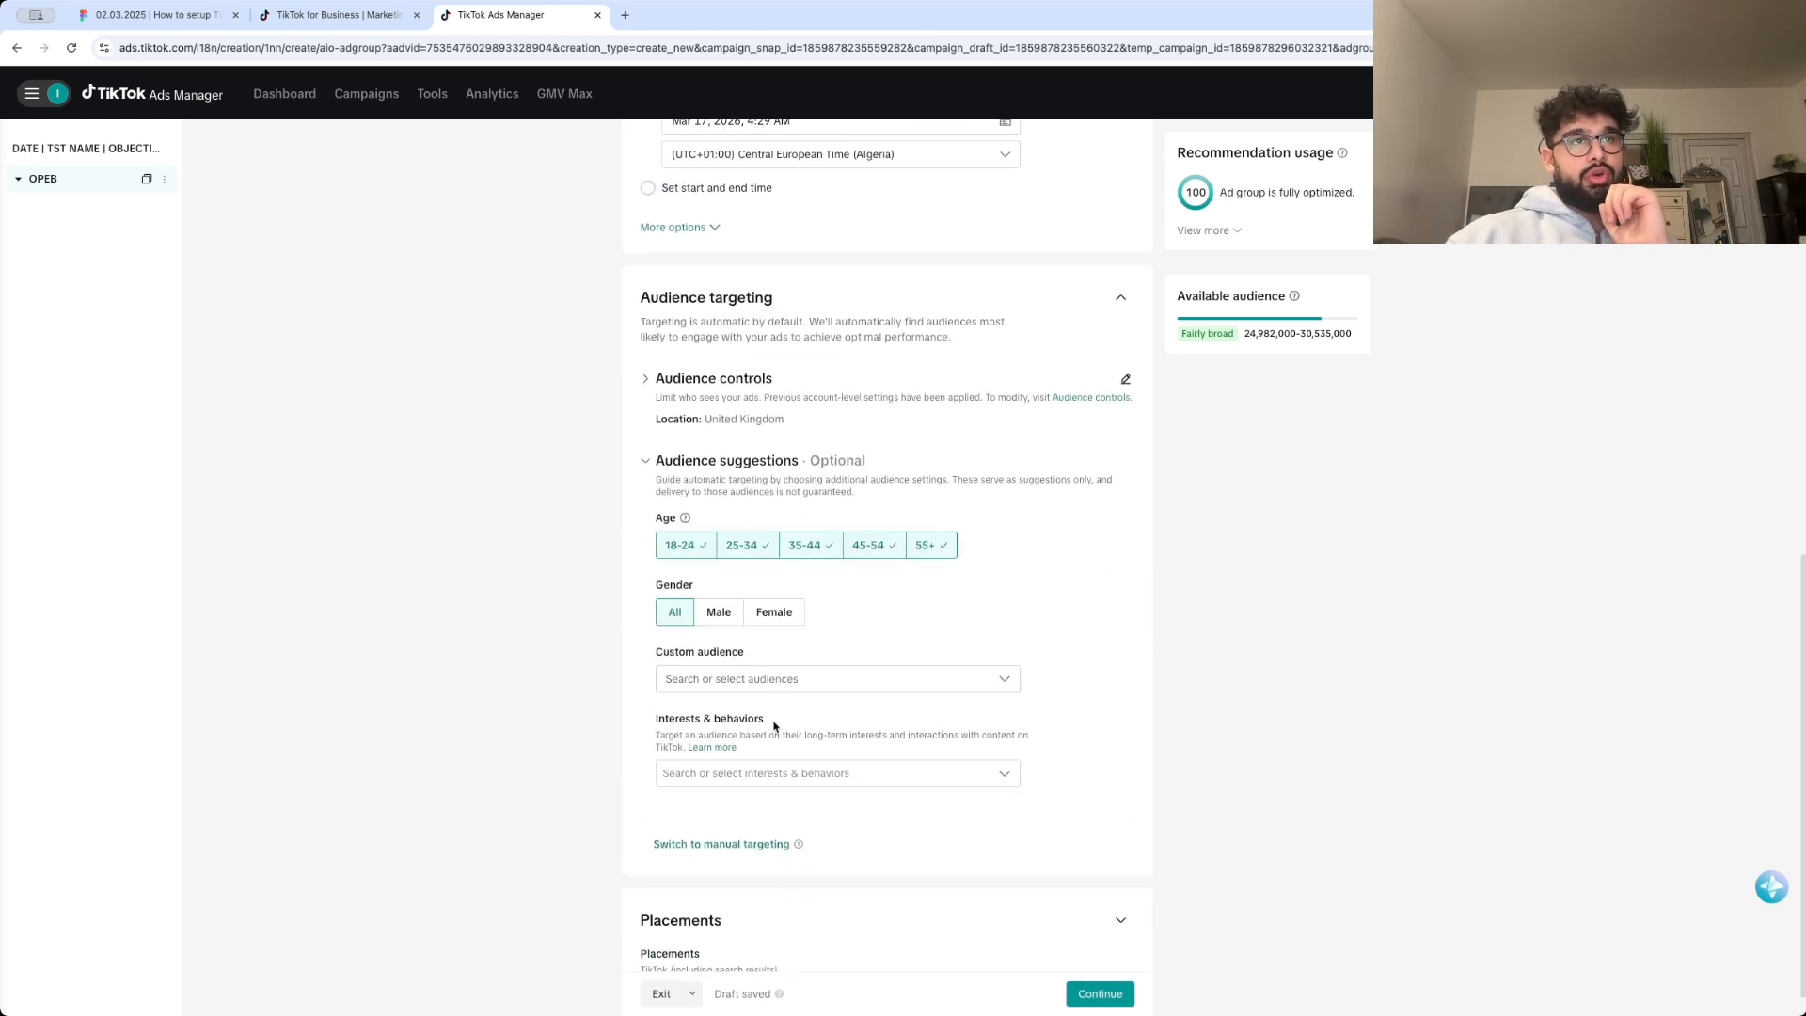
click(788, 680)
click(842, 742)
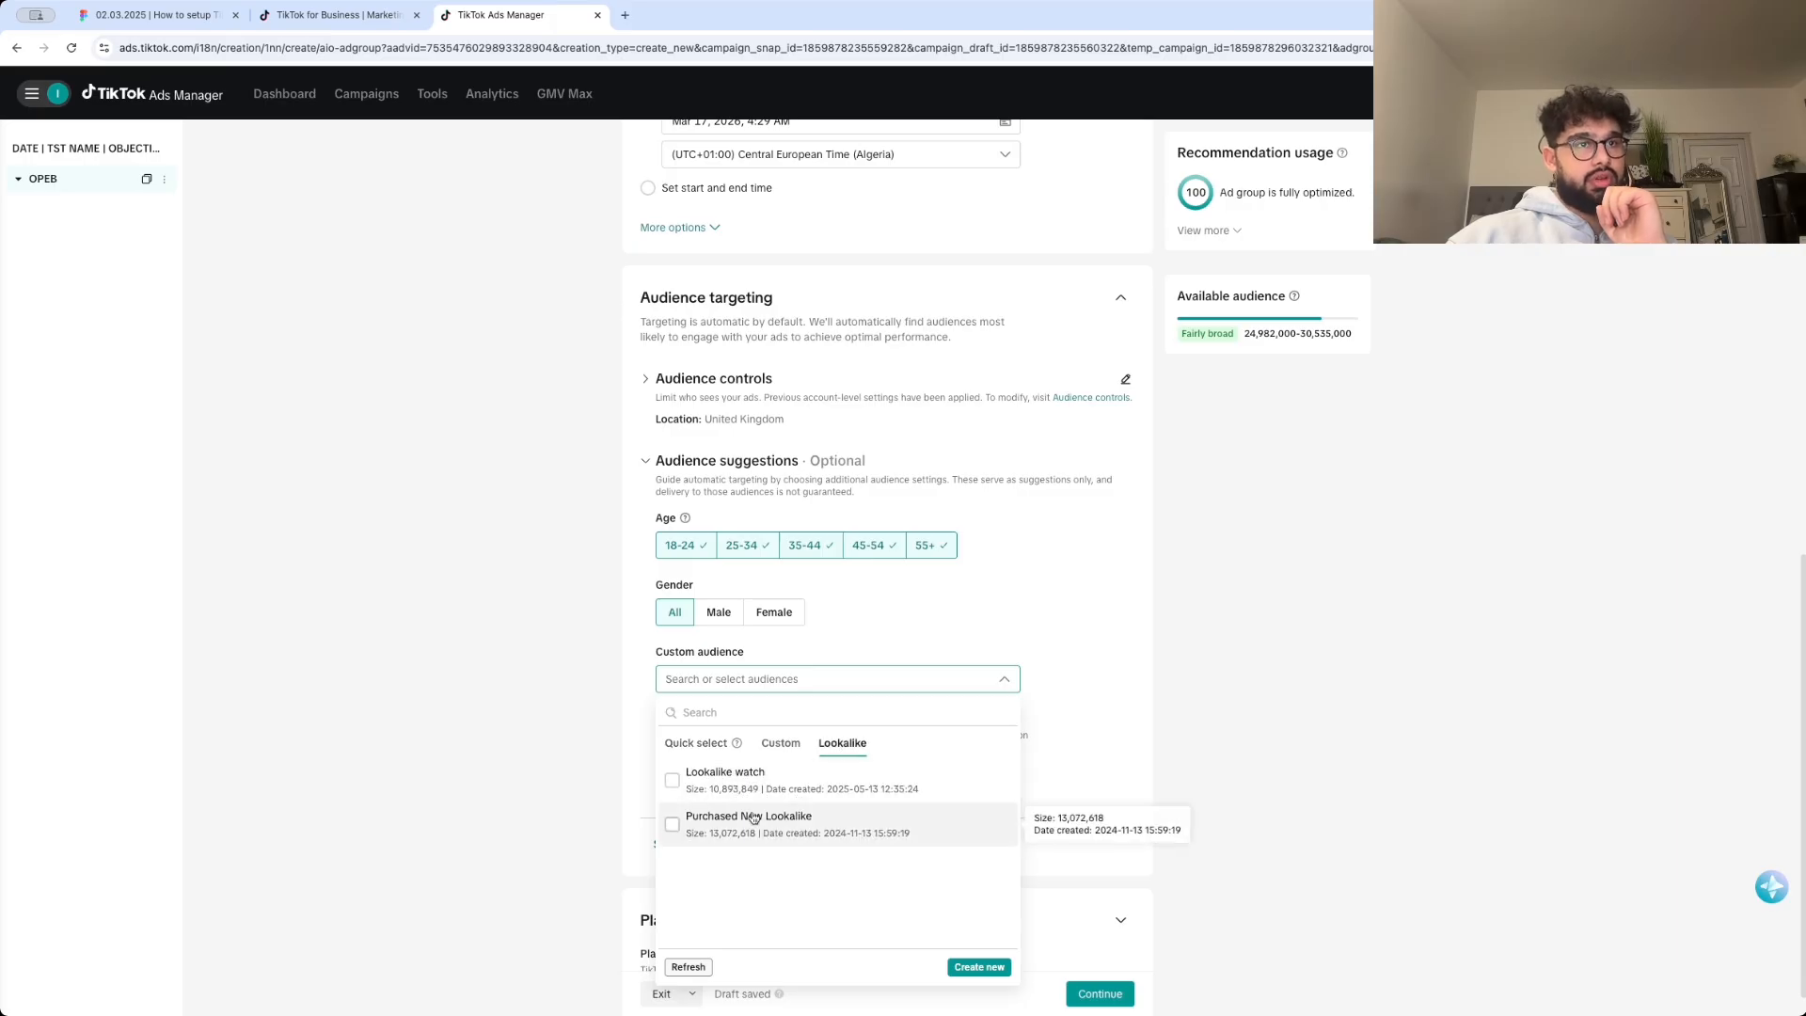
click(1100, 994)
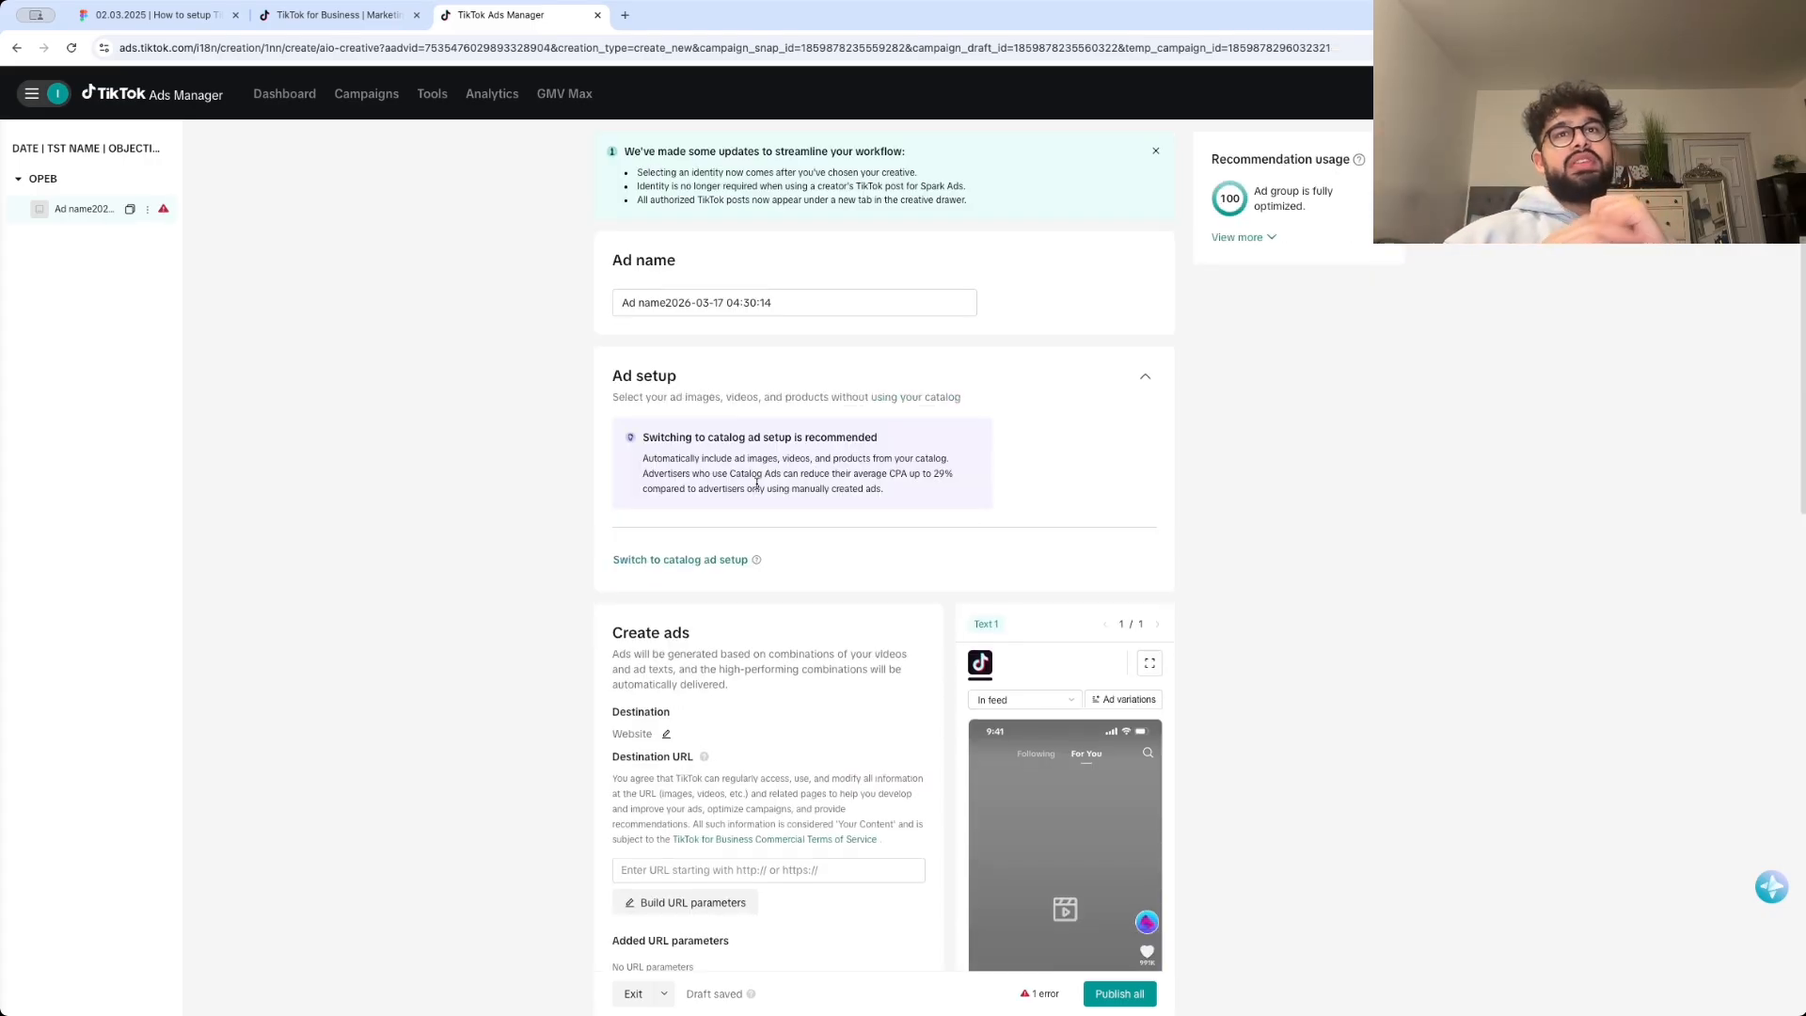
- Dismiss the workflow update notice and set the ad's destination URL to simplenco.com
click(1156, 151)
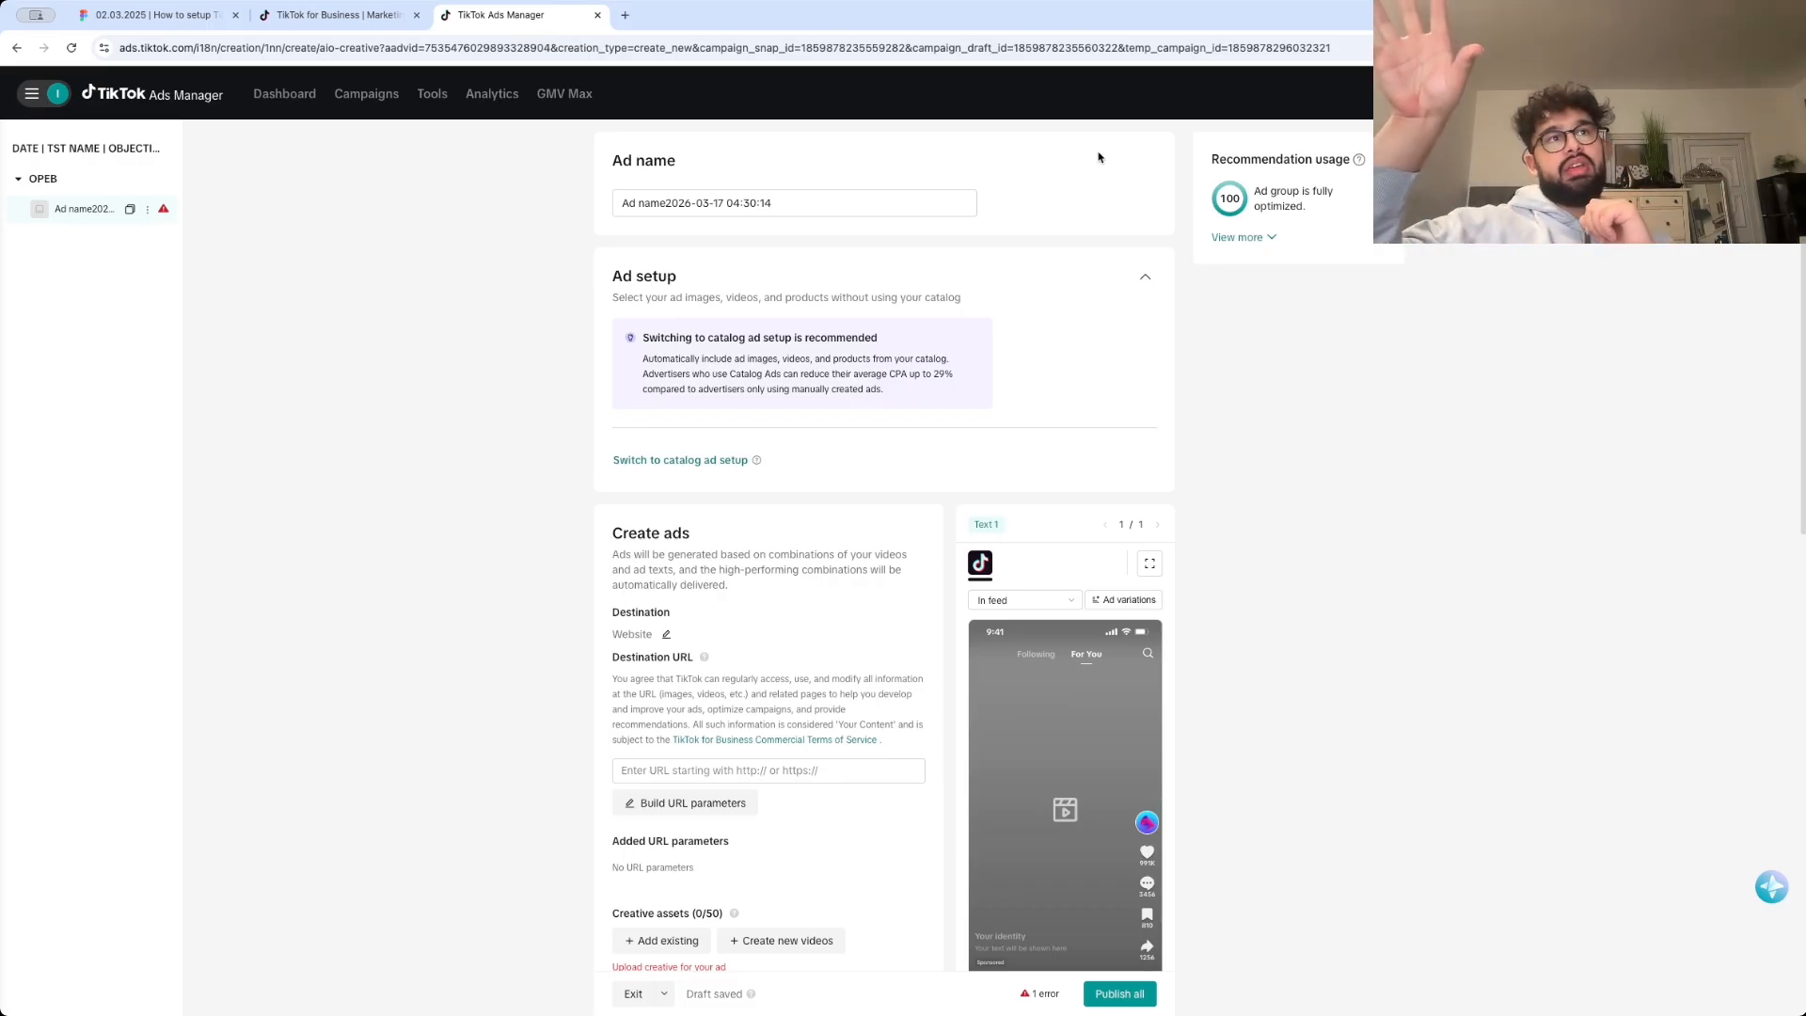
scroll(649, 552, down, 2)
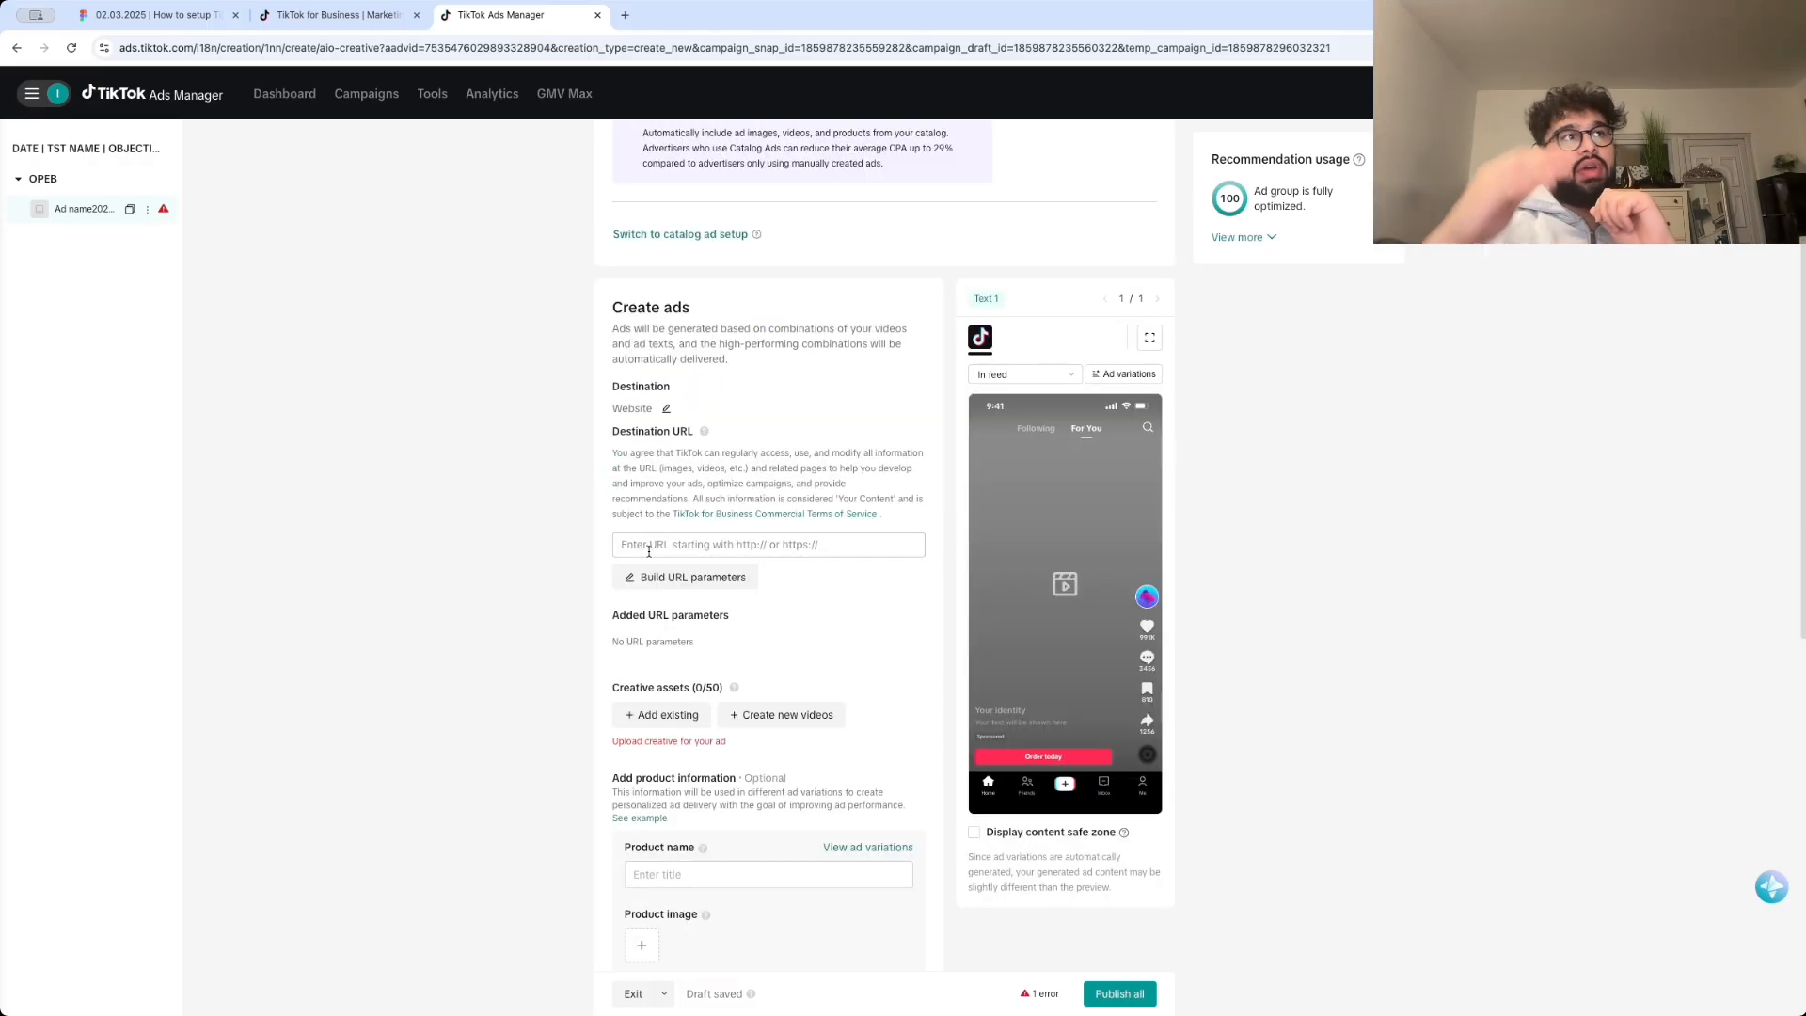
click(693, 546)
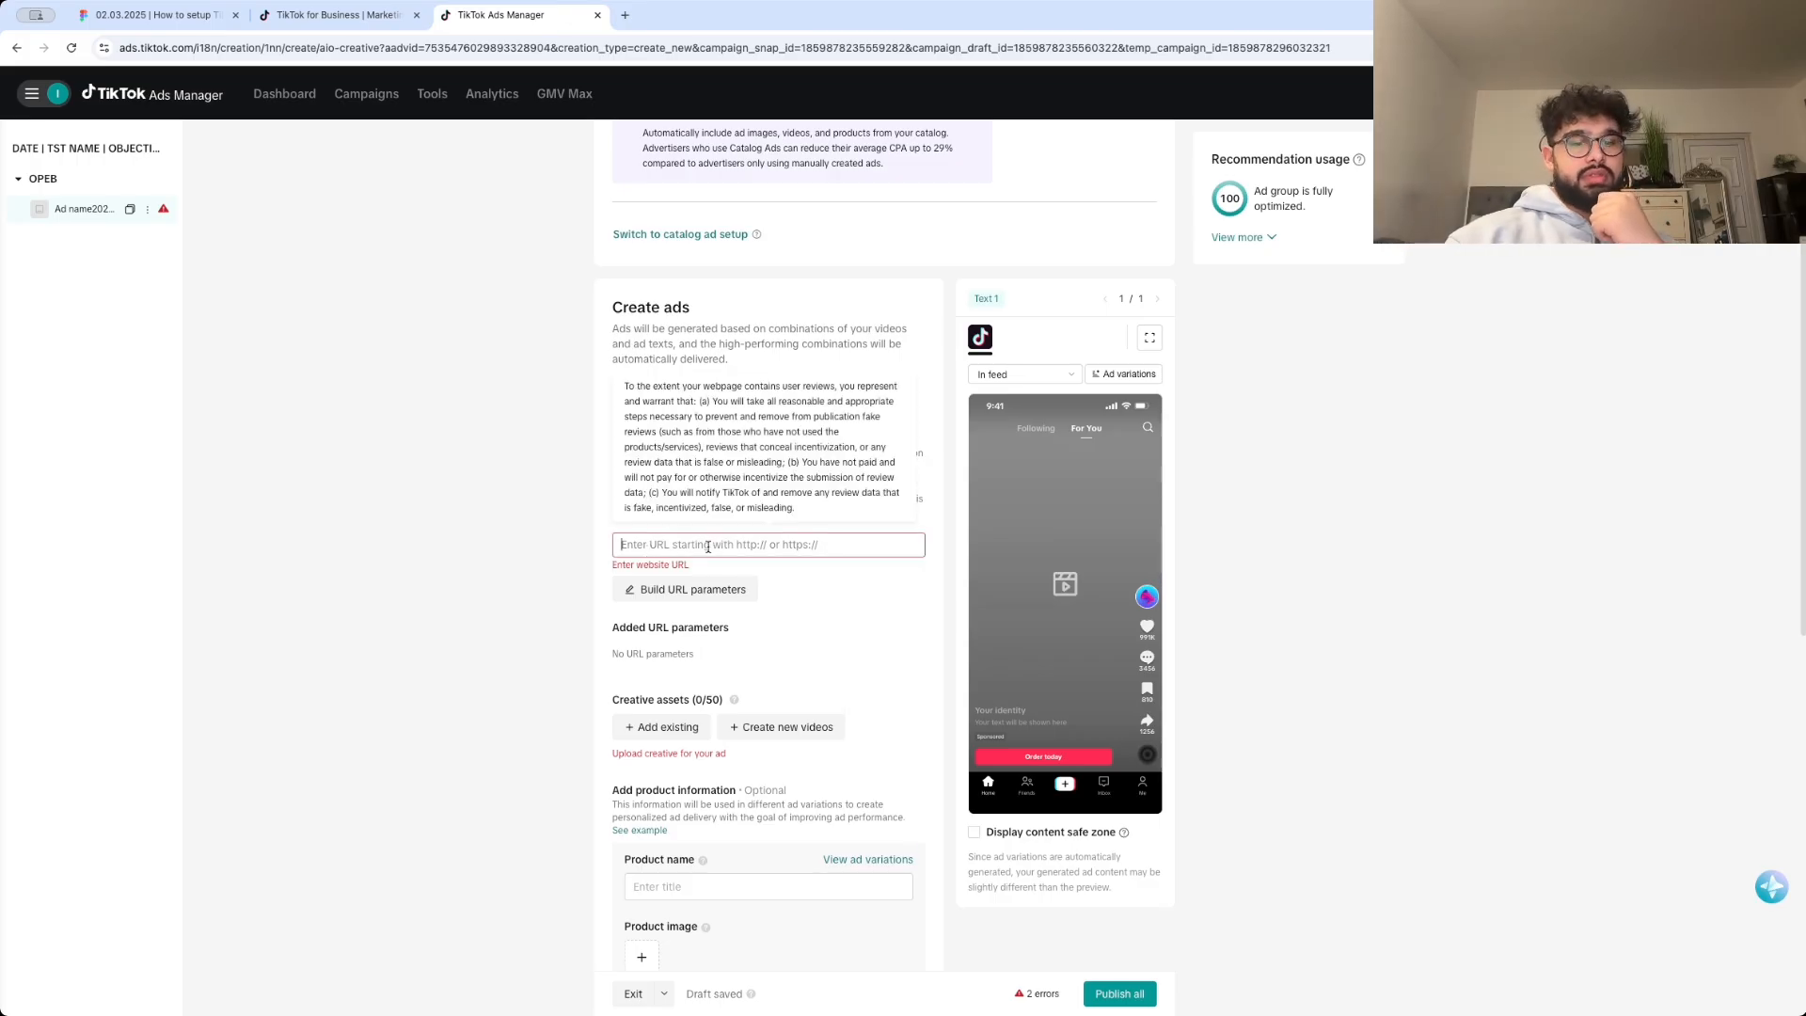
text(SIMPL)
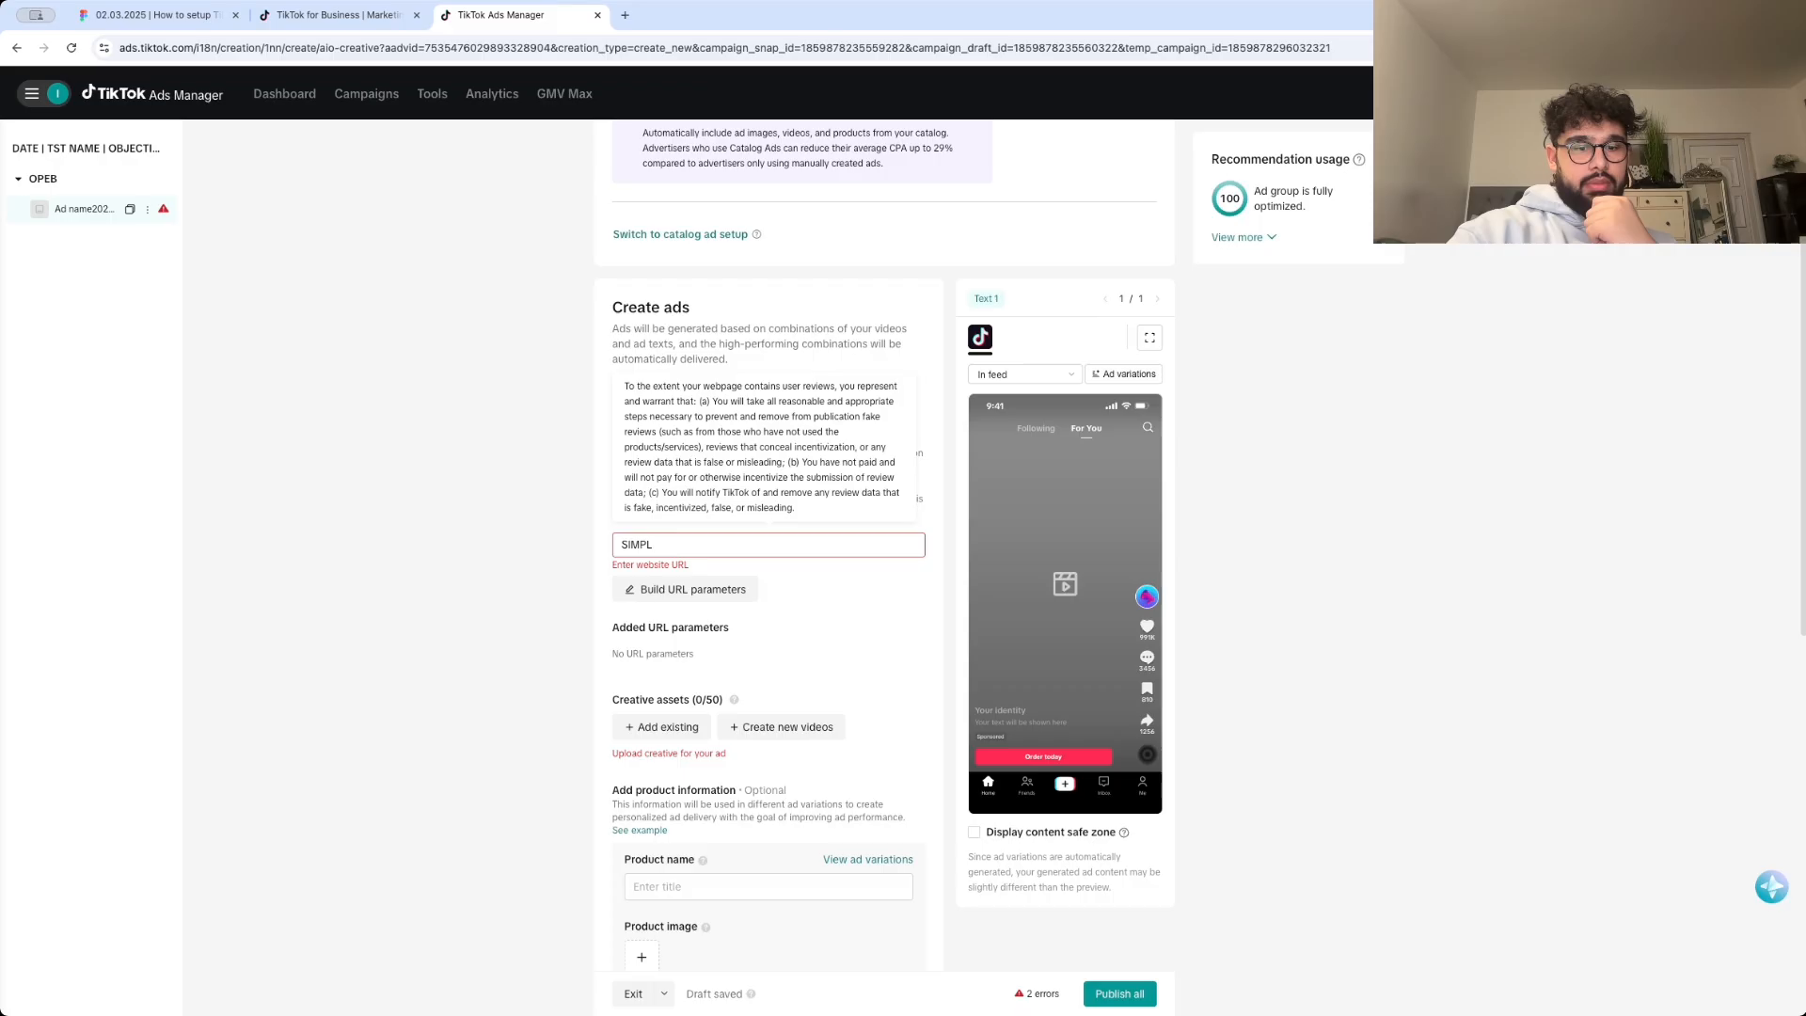
text(ENCO.COM)
click(828, 626)
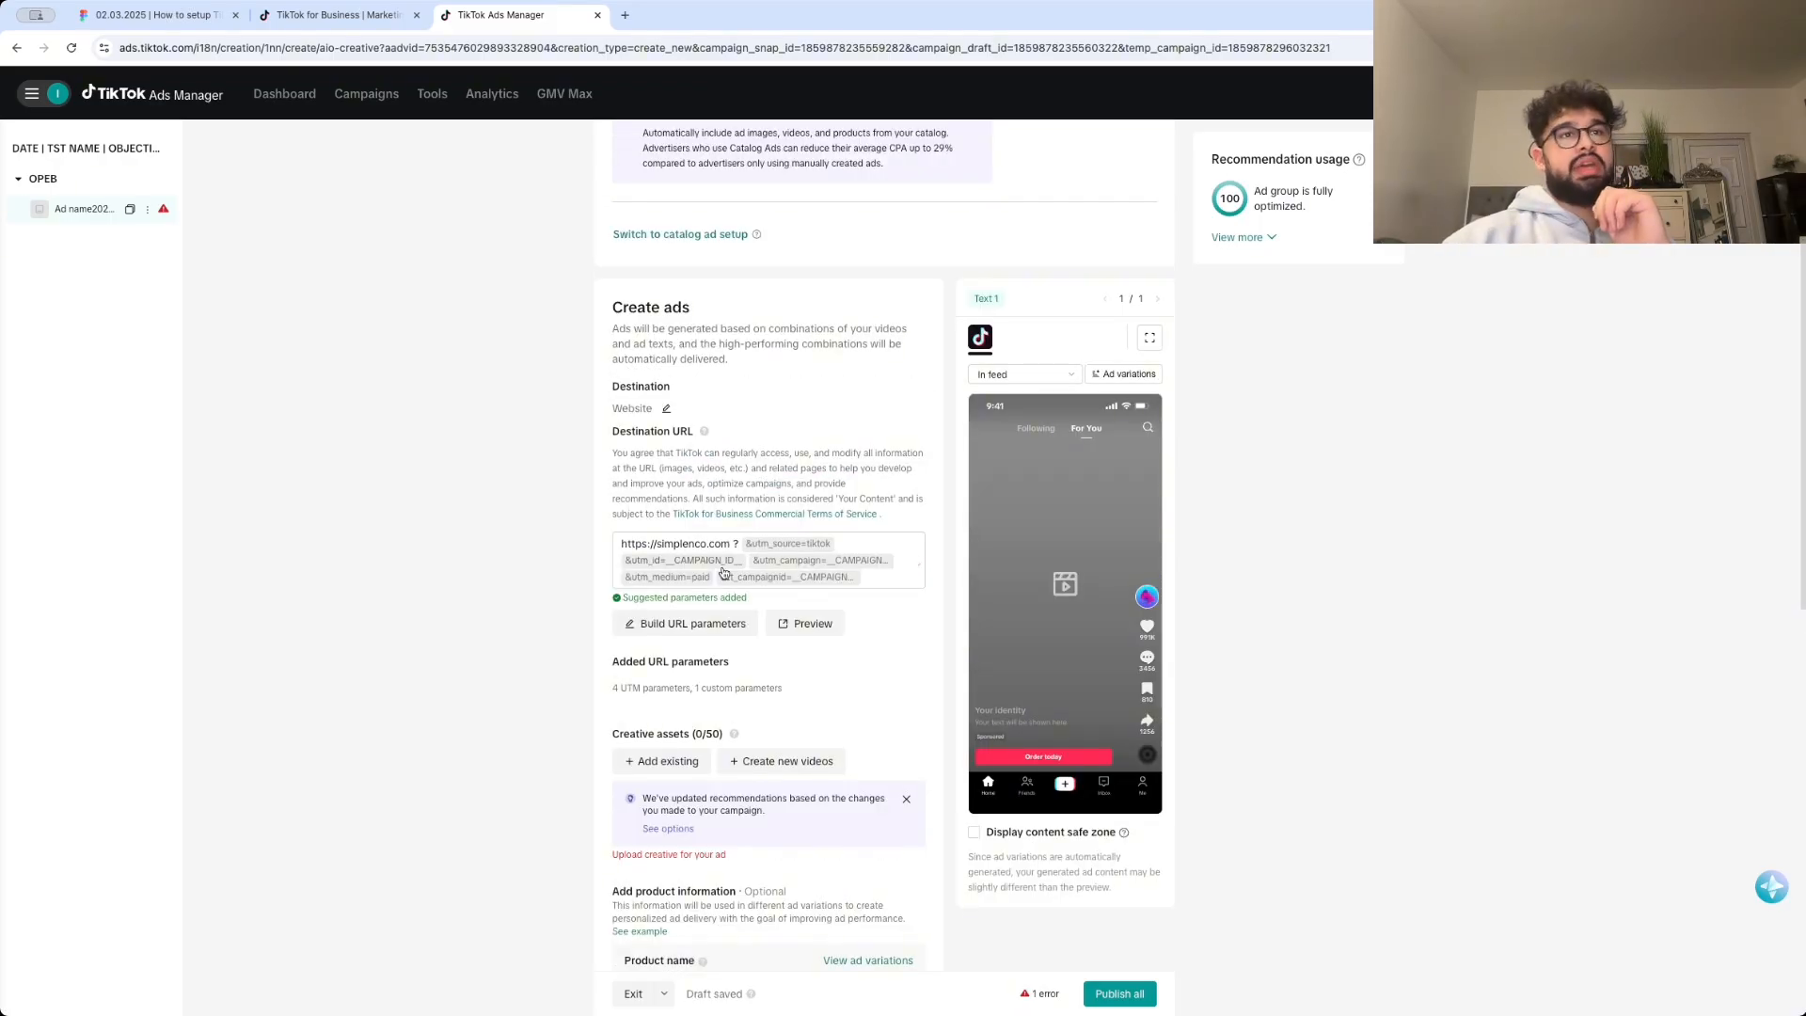
- Examine the ways to add existing creatives: authorizing TikTok posts by code and uploading files to the creative library
scroll(670, 670, down, 3)
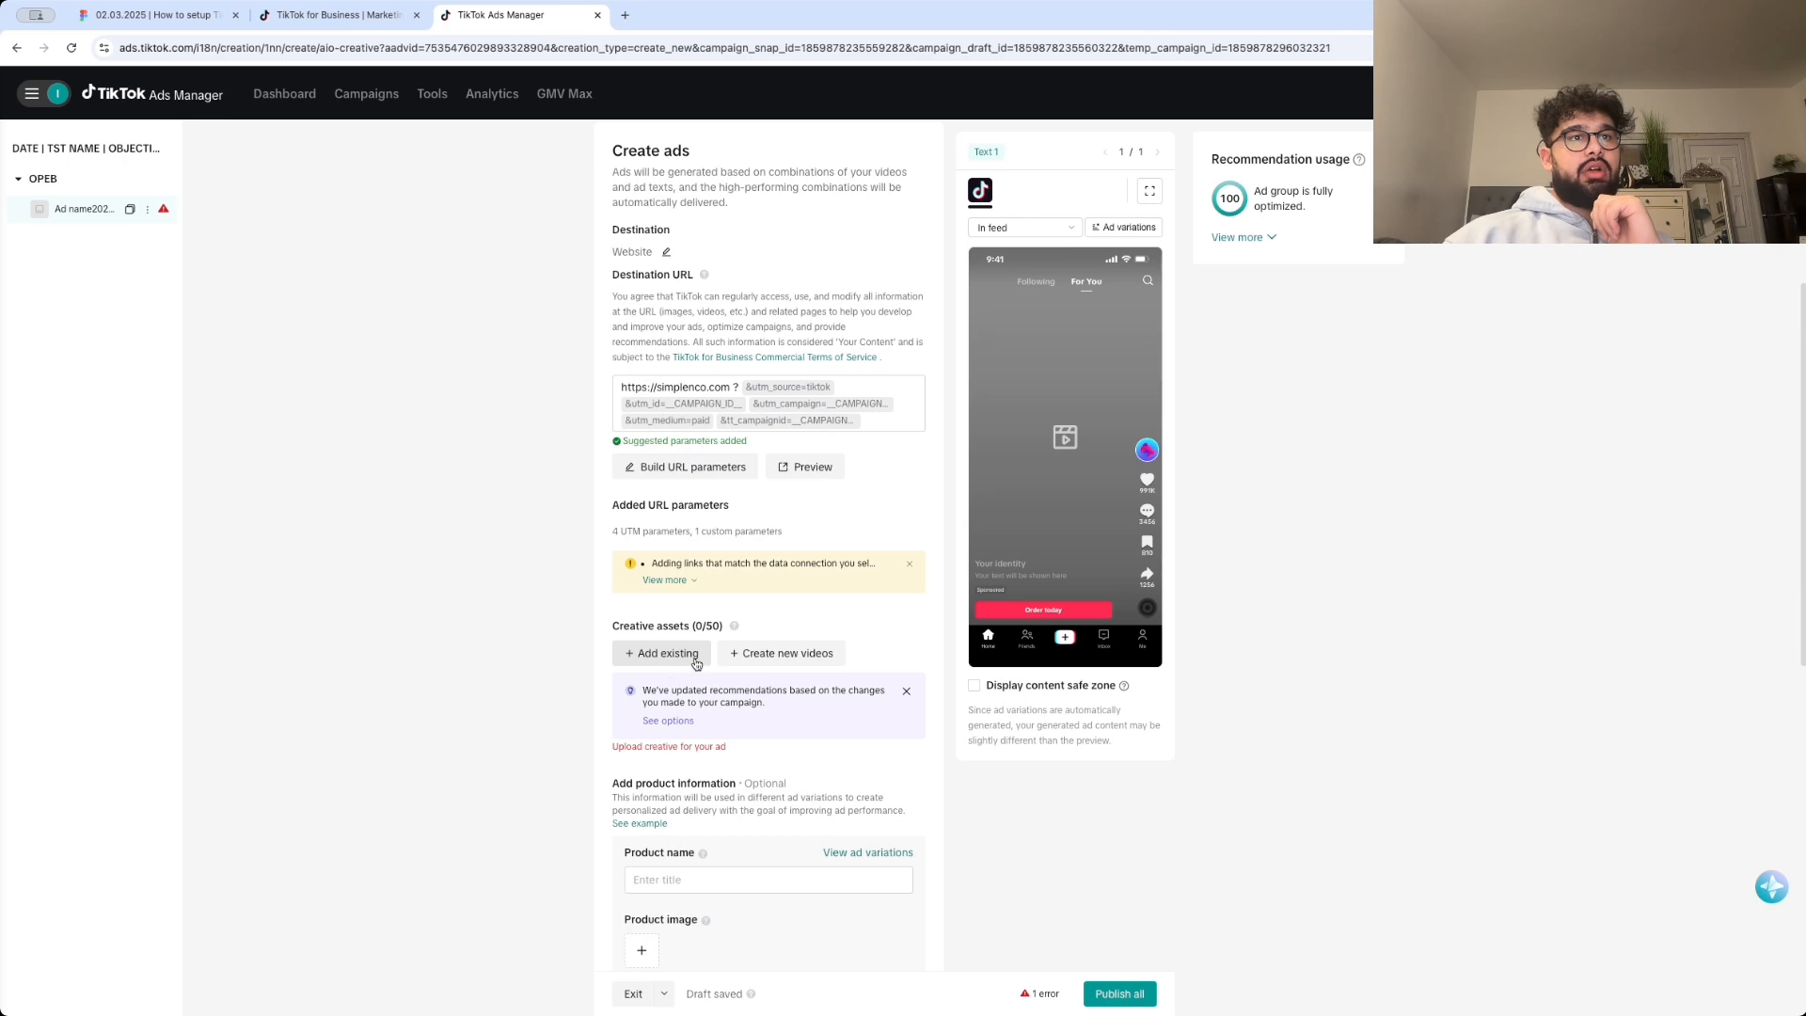
click(670, 658)
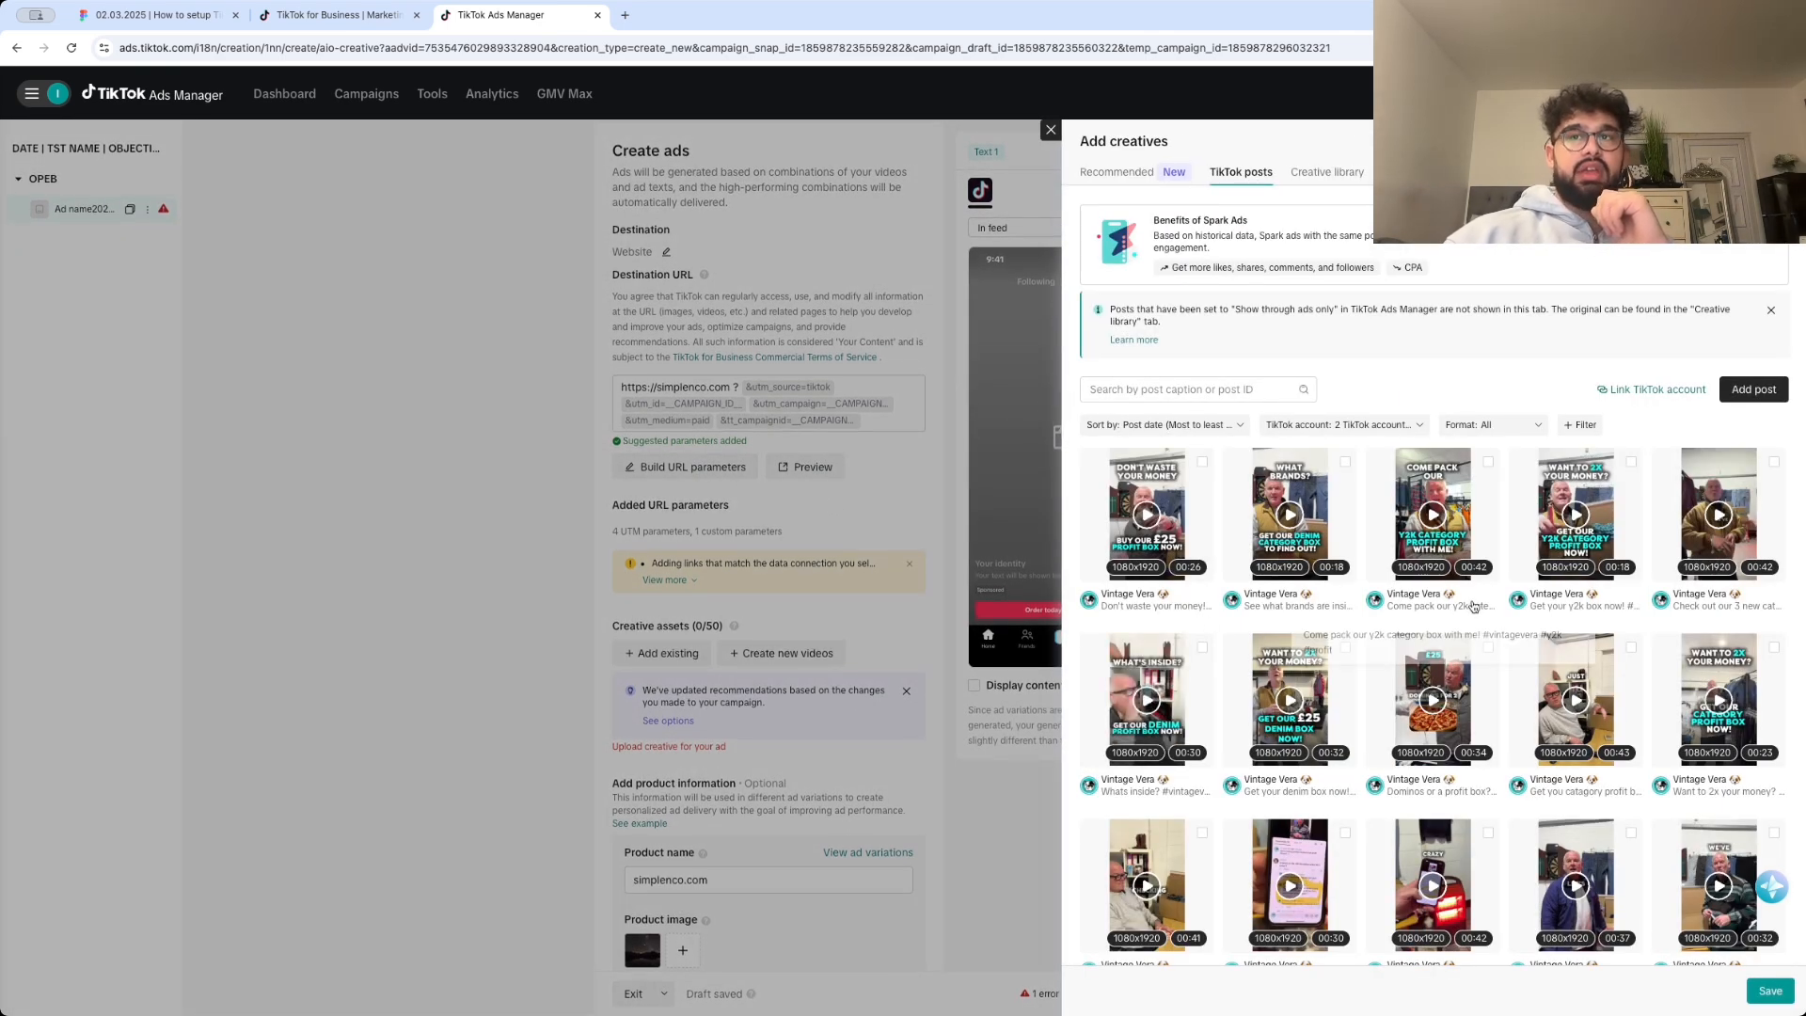
click(1753, 388)
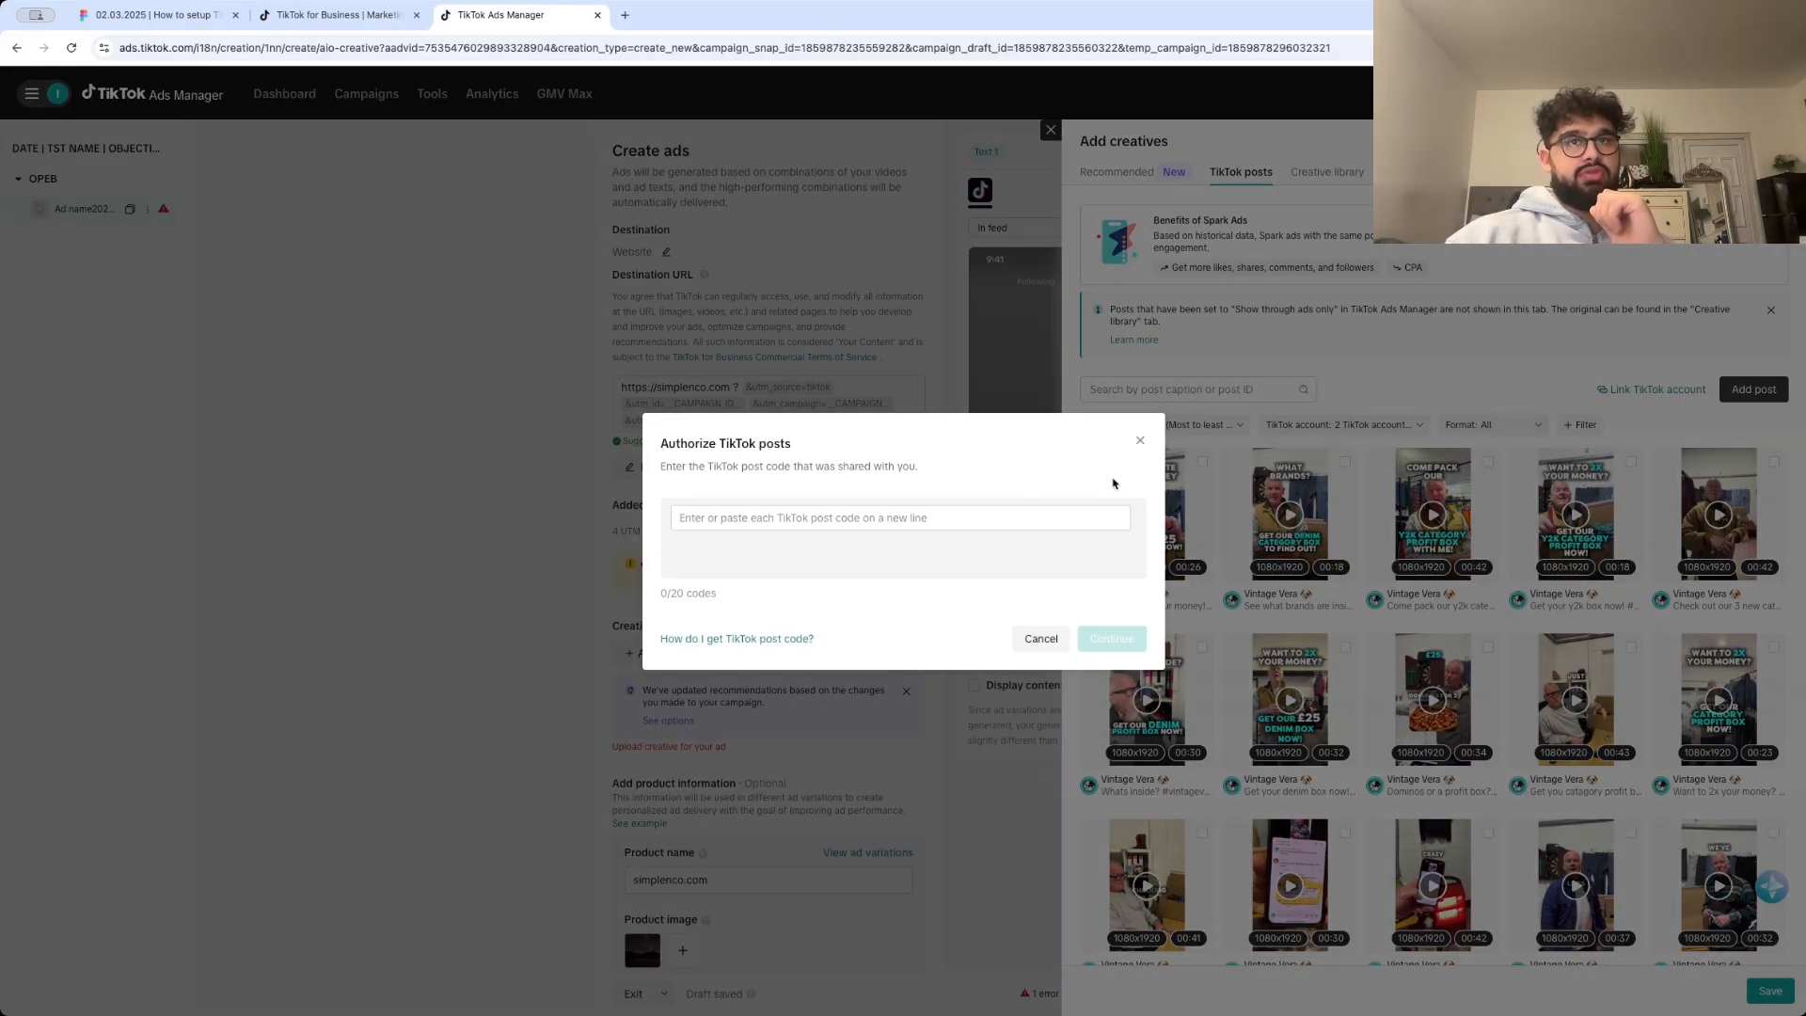
click(1142, 441)
click(1327, 172)
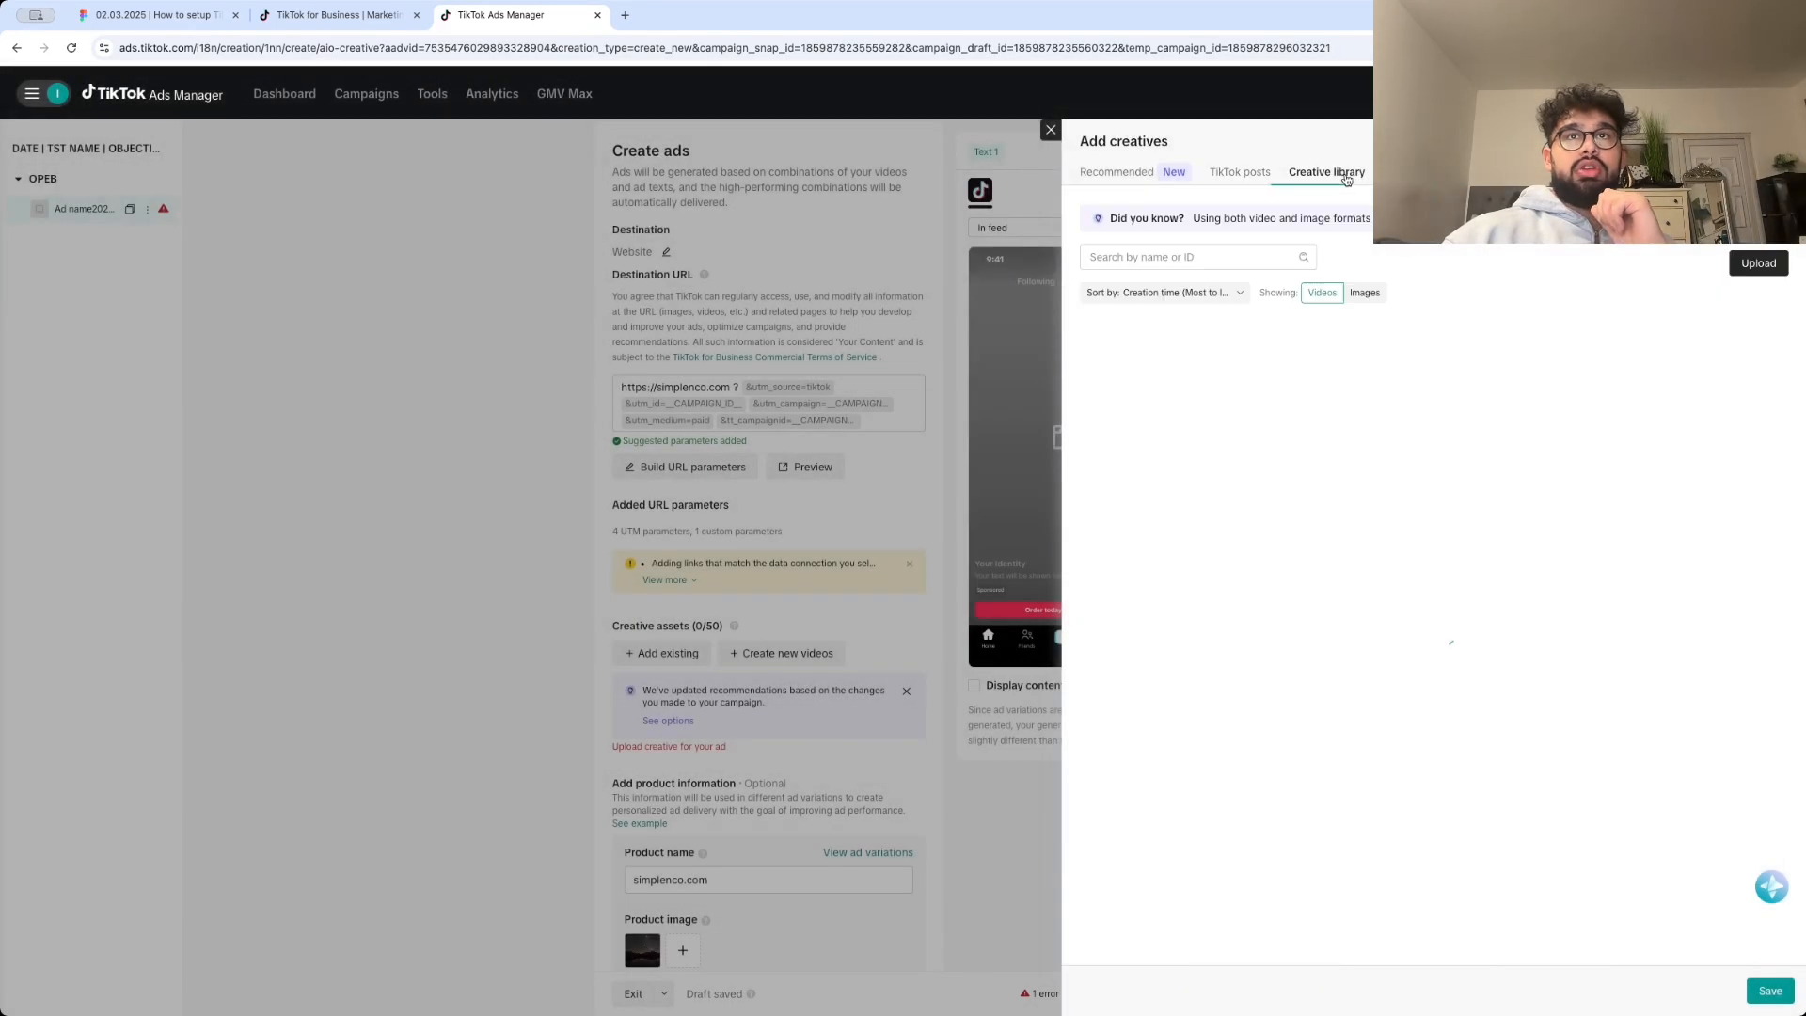
click(1763, 275)
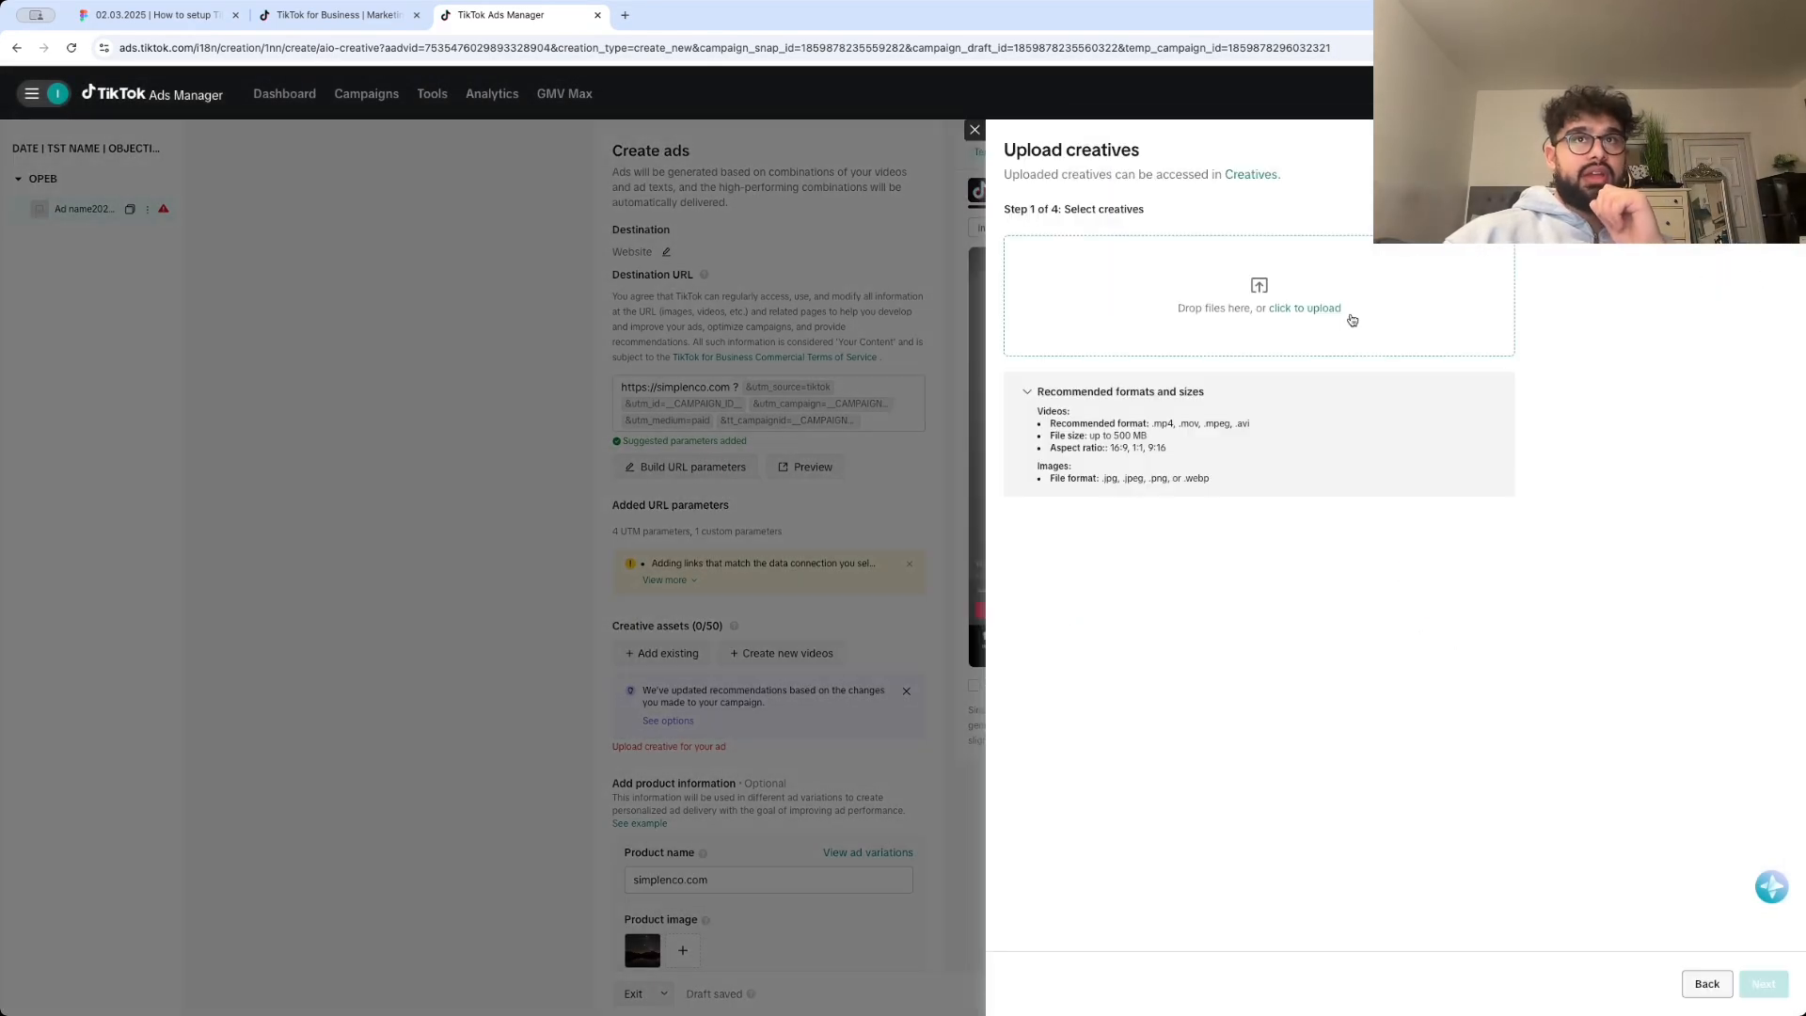
click(974, 130)
- Add the Vintage Vera TikTok post "Don't waste your money" as the ad's creative
click(1166, 498)
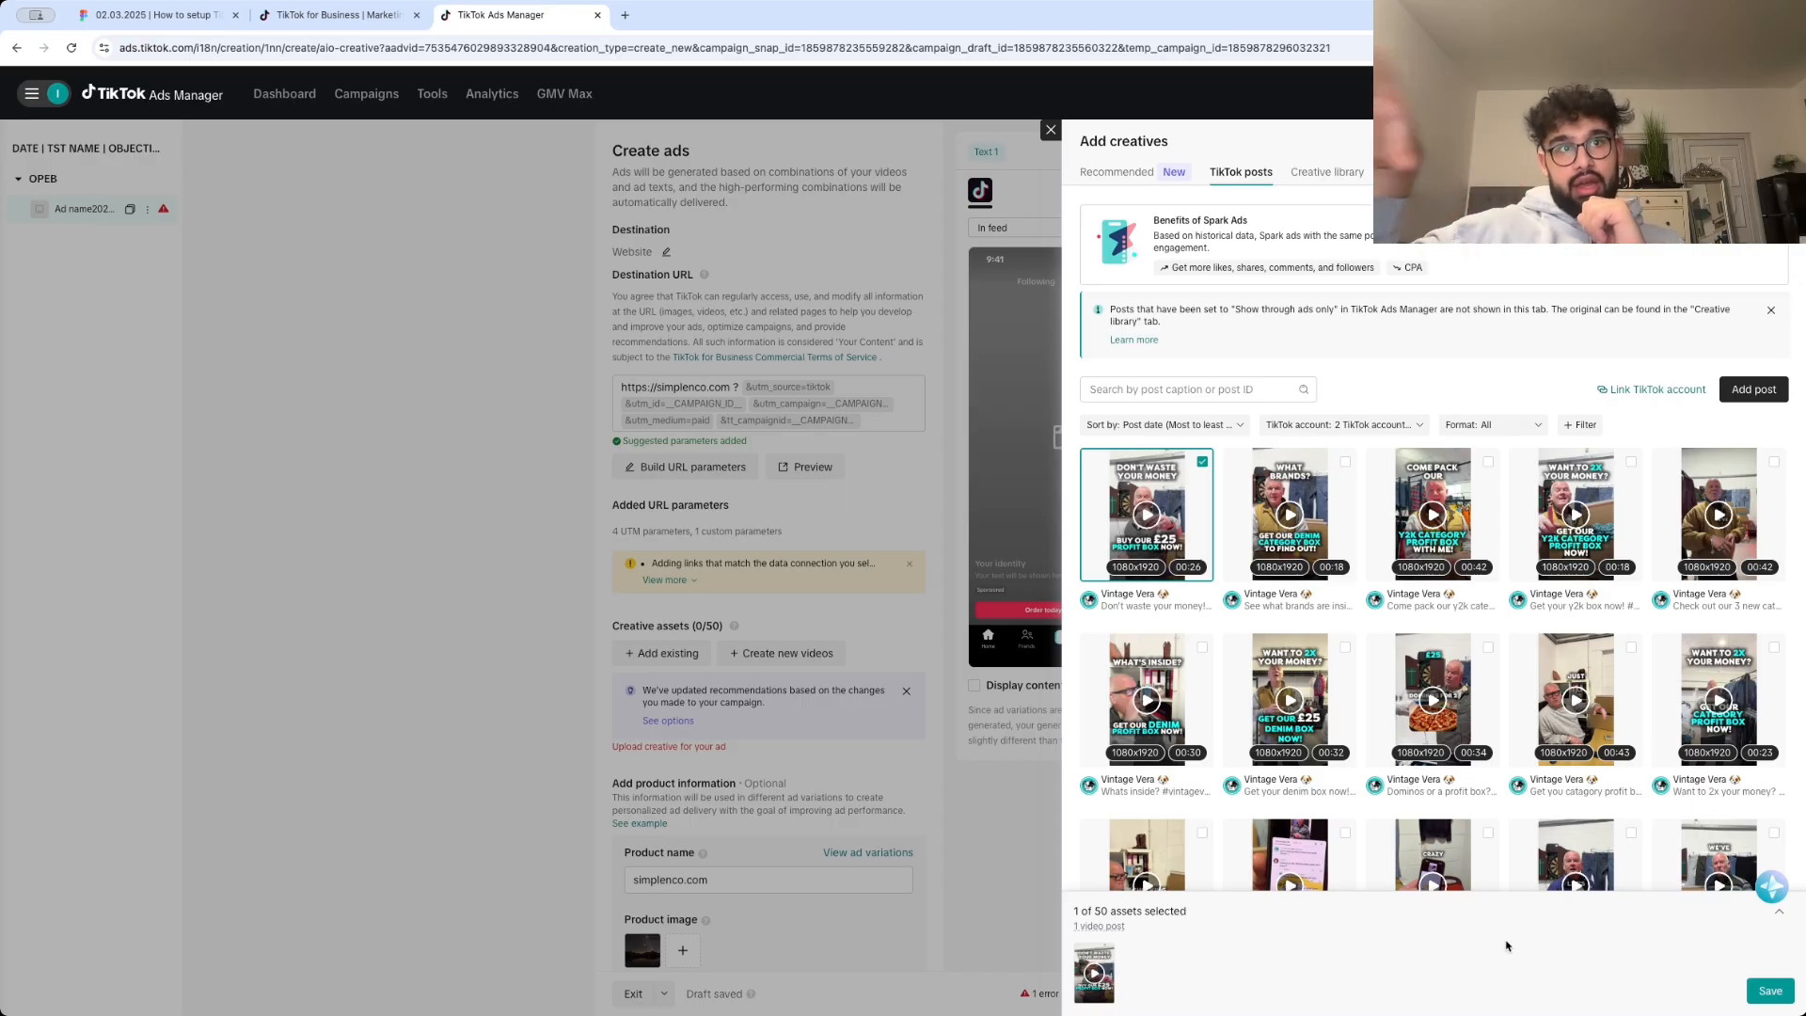
click(1770, 991)
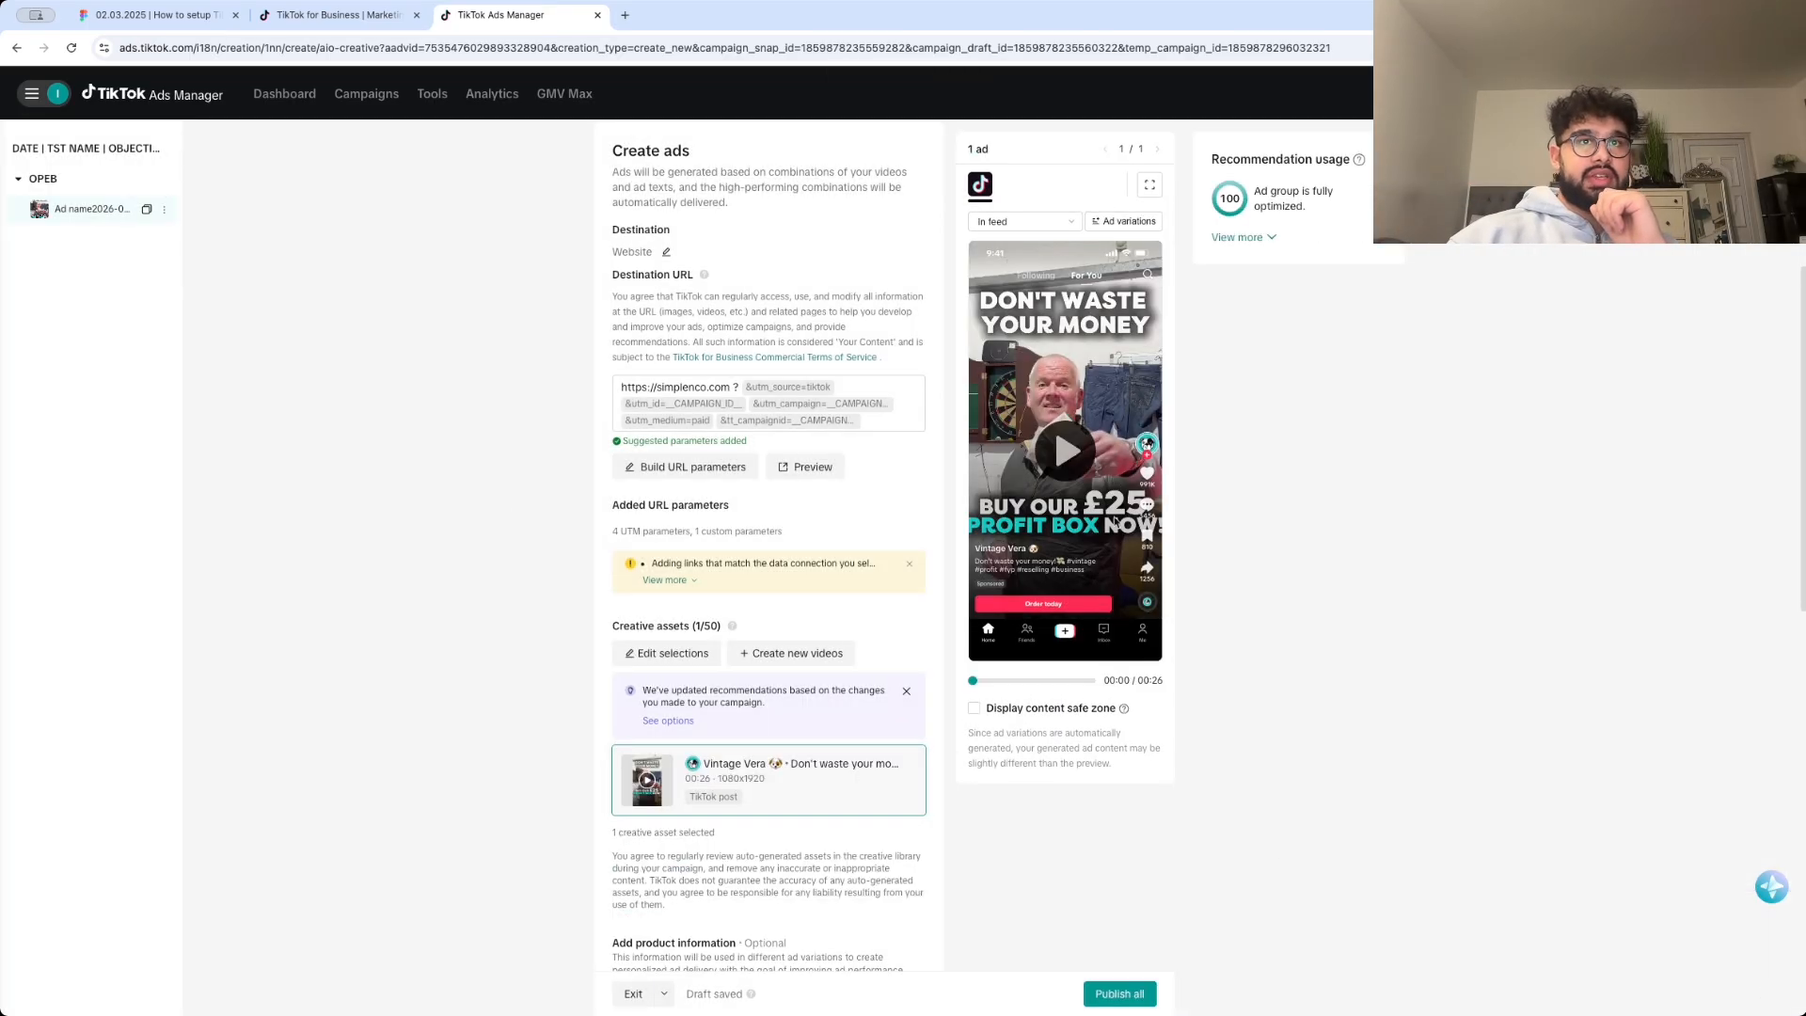
scroll(1032, 548, up, 2)
scroll(891, 742, down, 6)
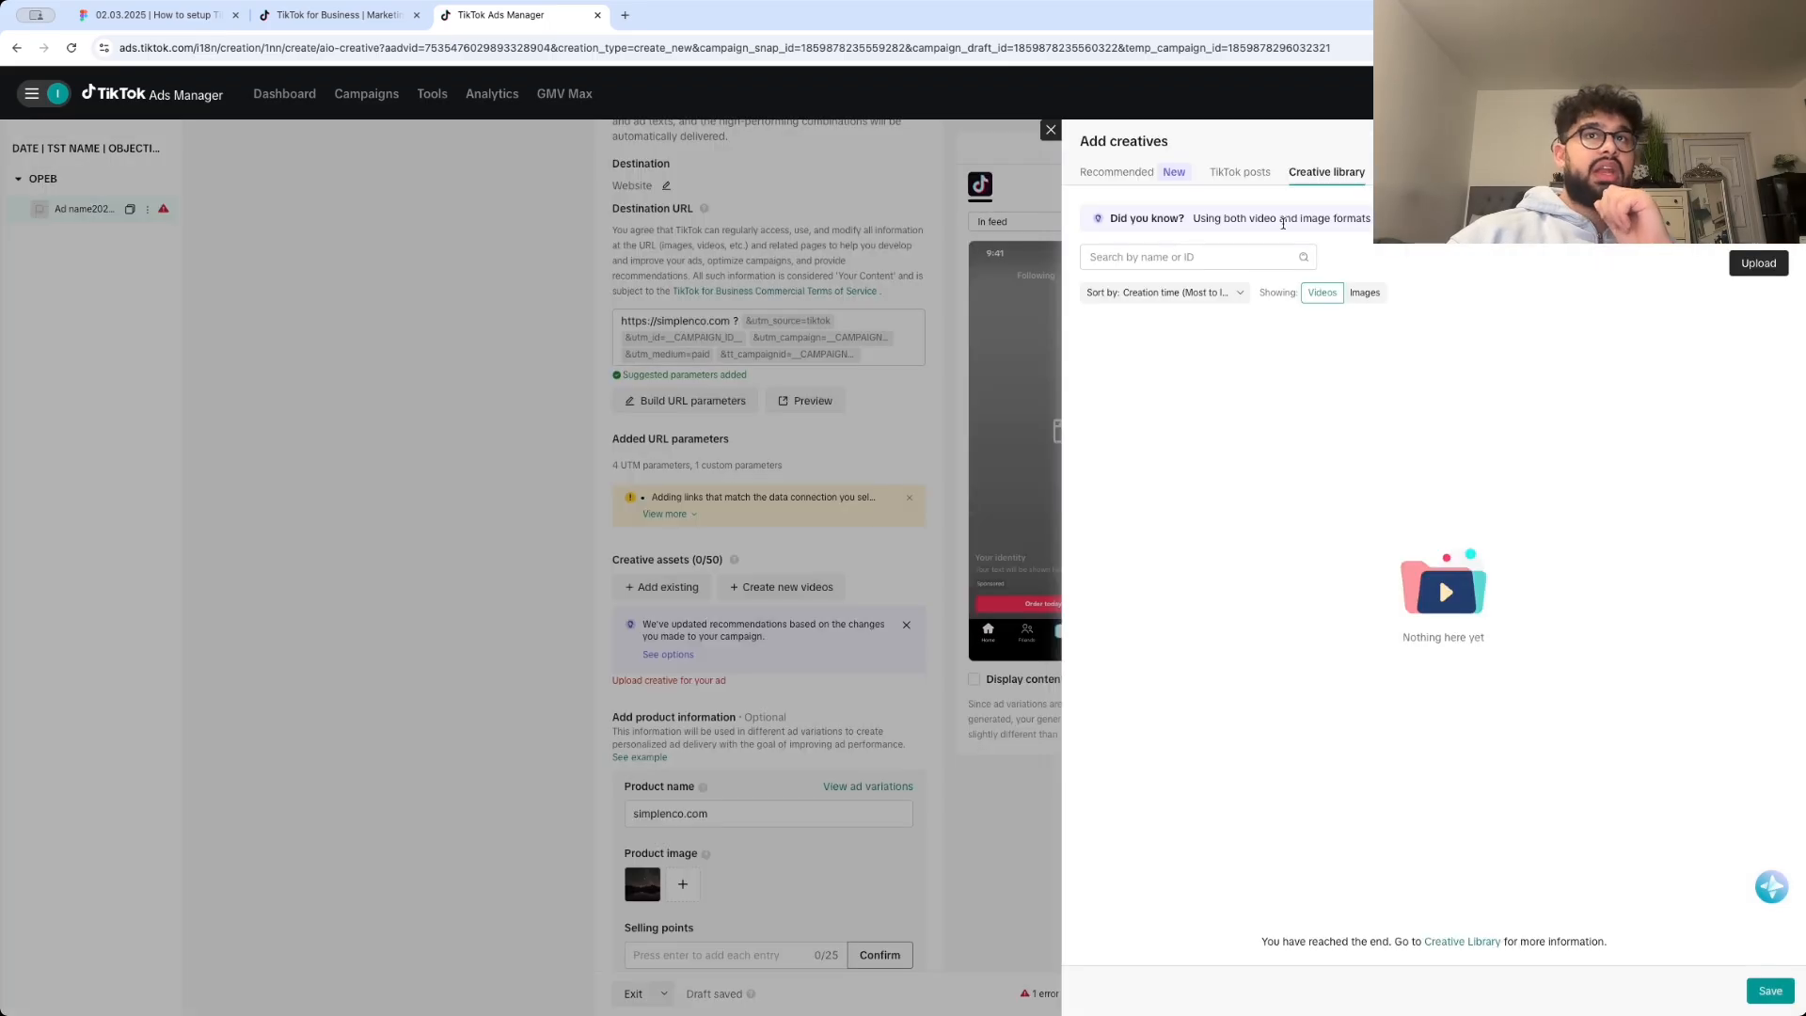
- Add the first creative library image, the chat screenshot with the clothes rail, as the ad's creative
click(1366, 293)
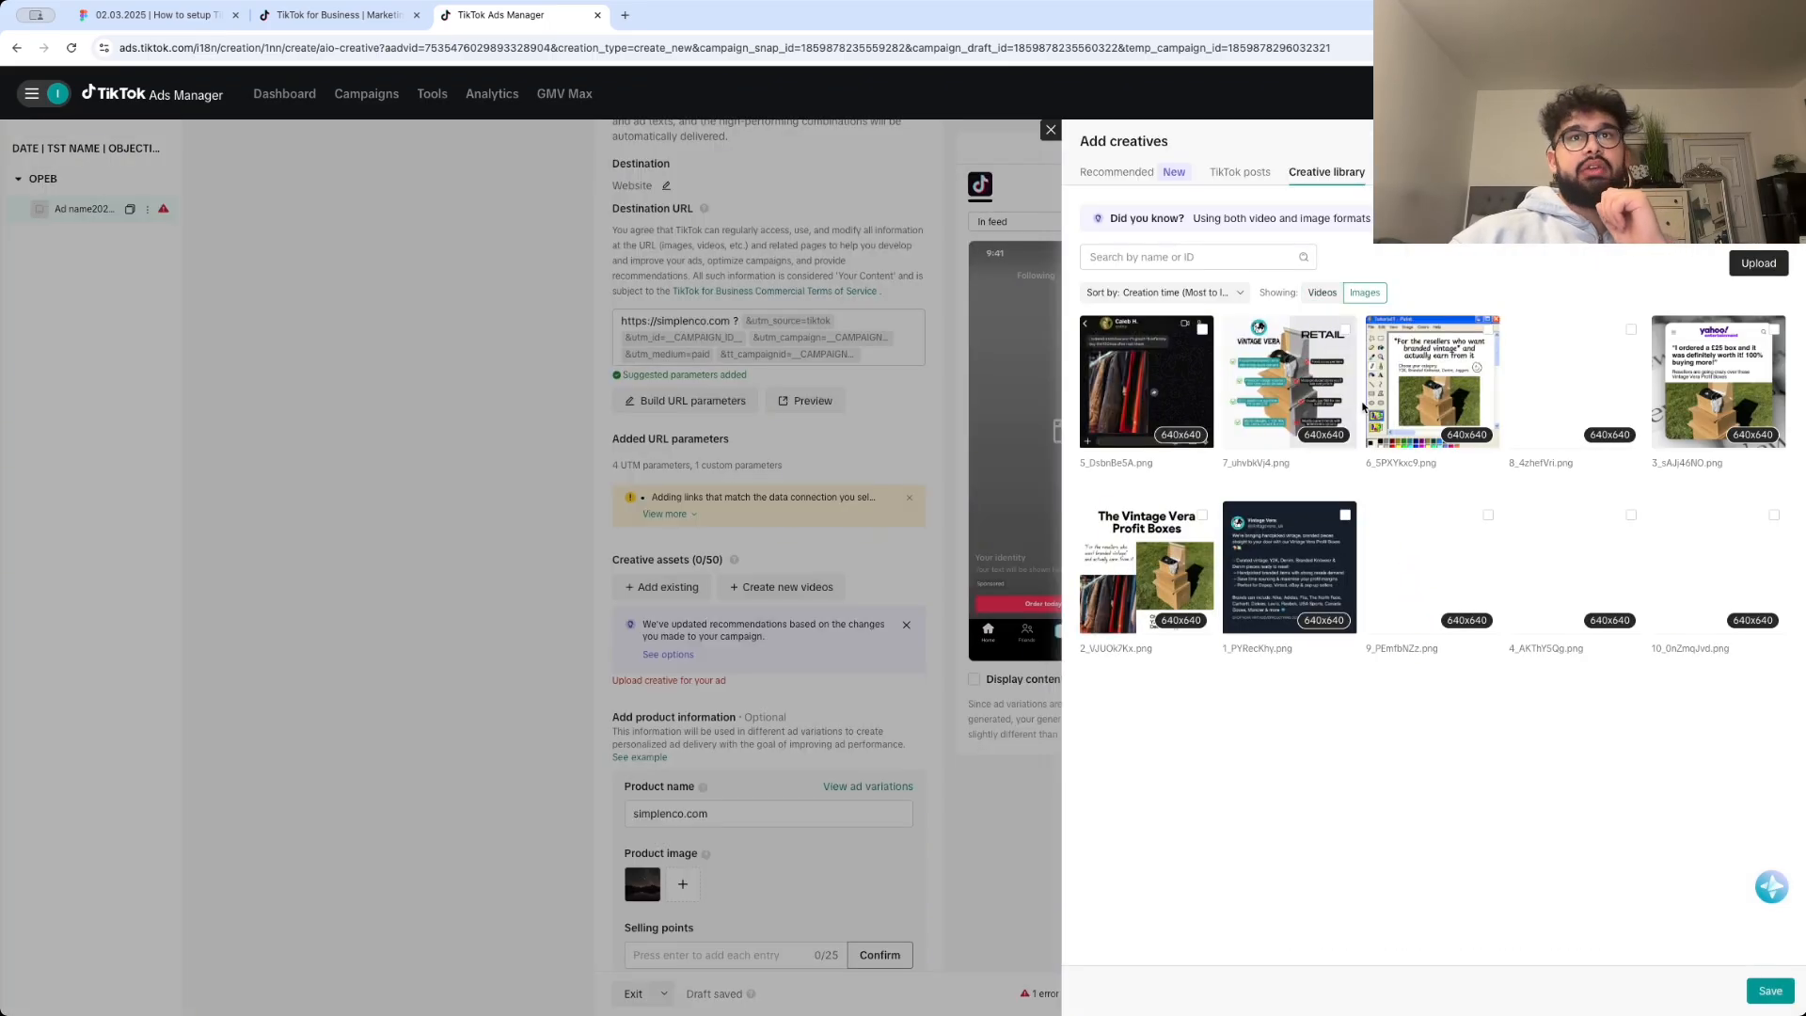
click(1204, 406)
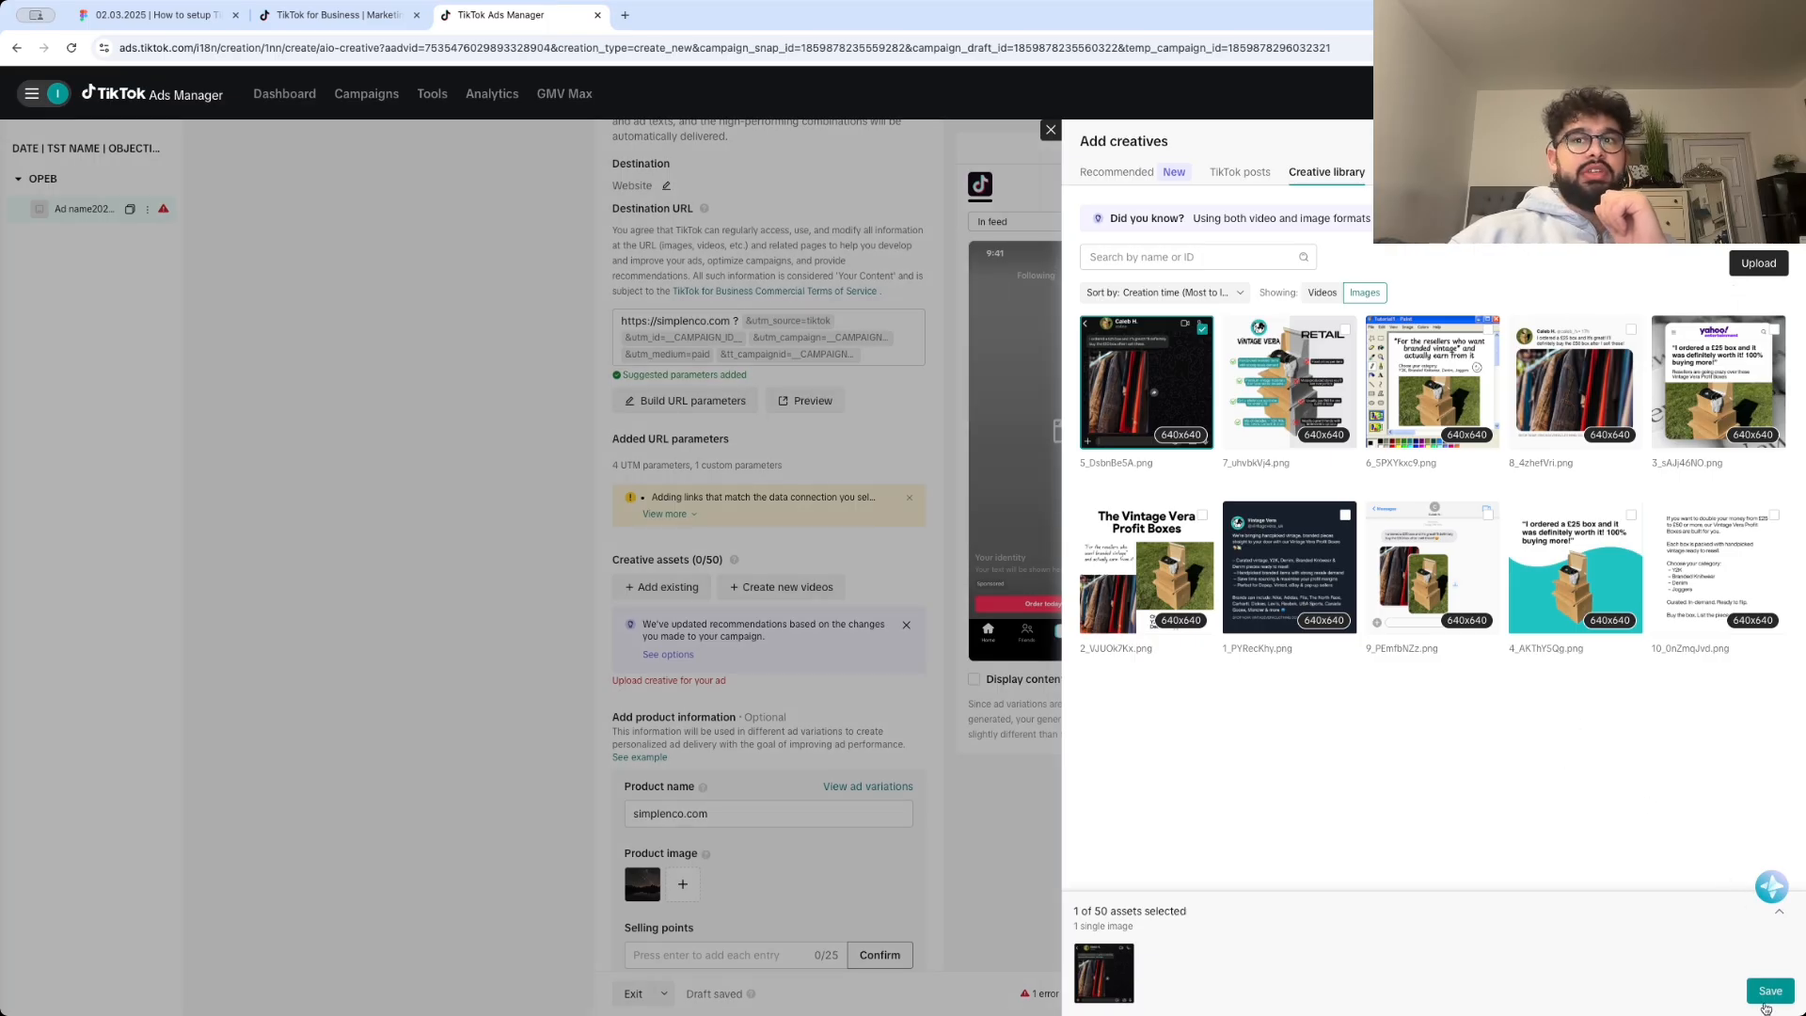
click(1770, 992)
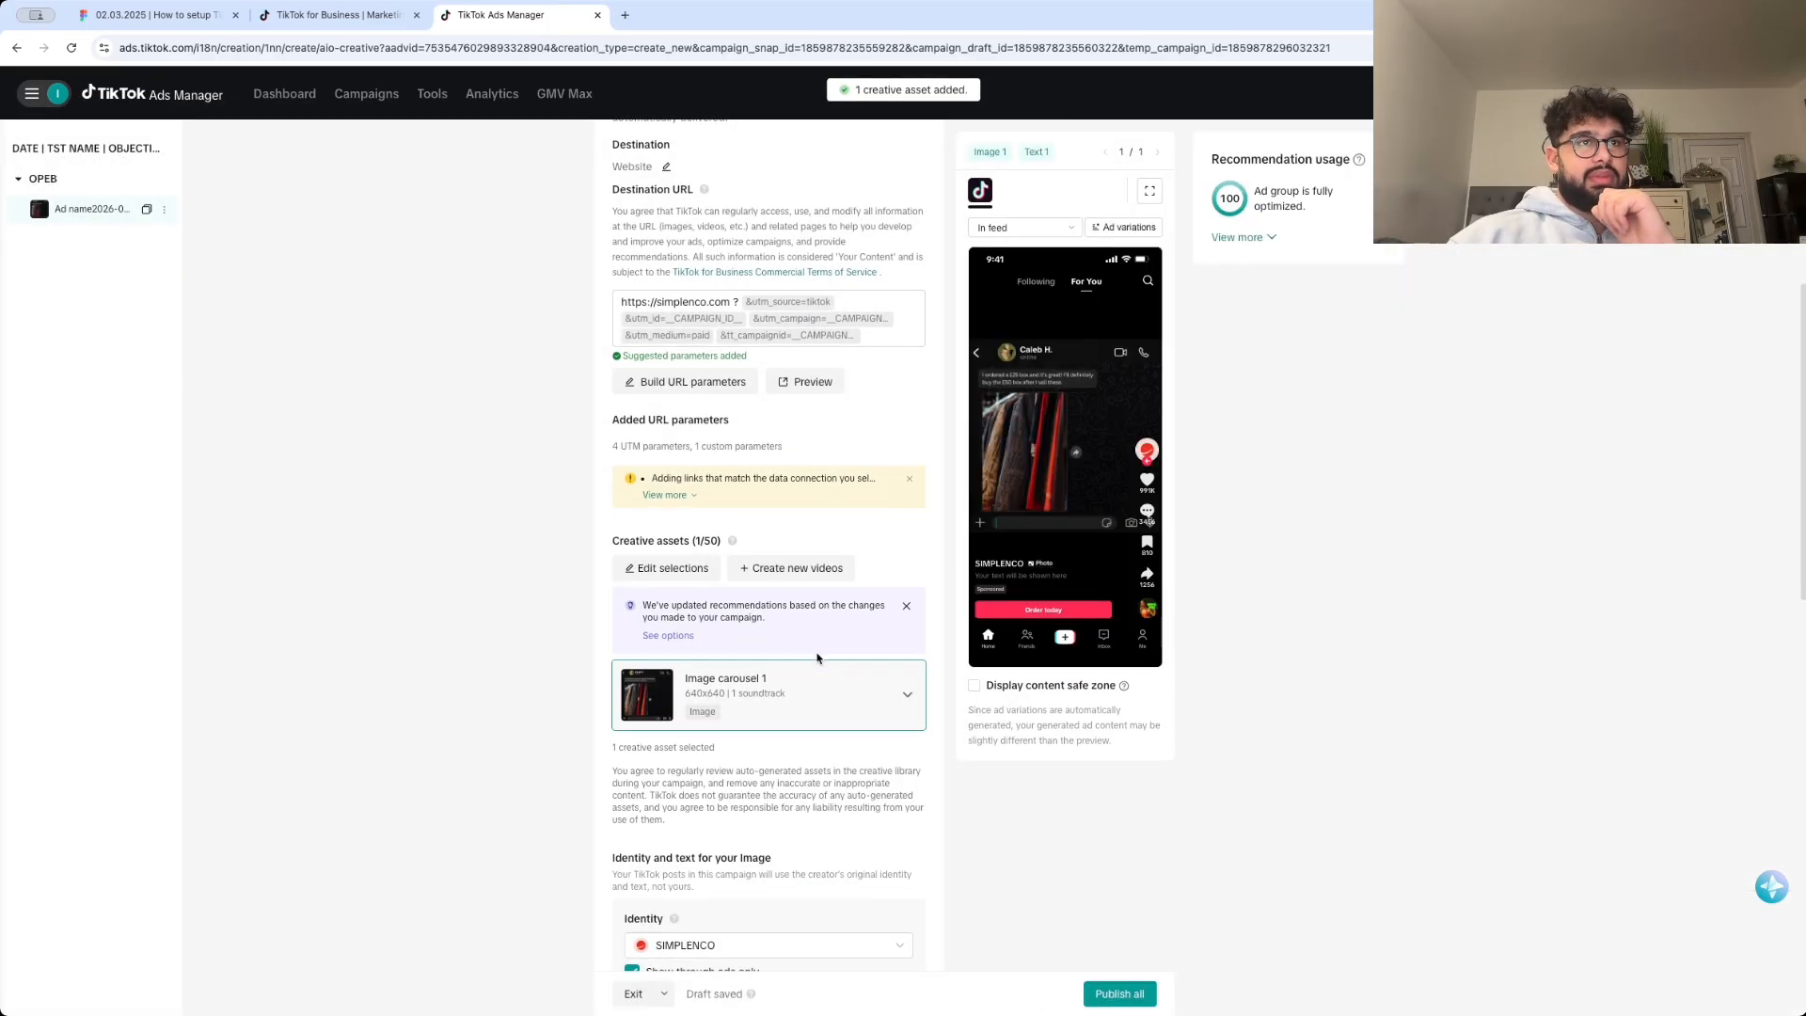
- Set the image ad's identity to the Vintage Vera TikTok account and use the suggested text "Vintage on a $25 box?"
scroll(818, 659, up, 2)
scroll(818, 657, down, 10)
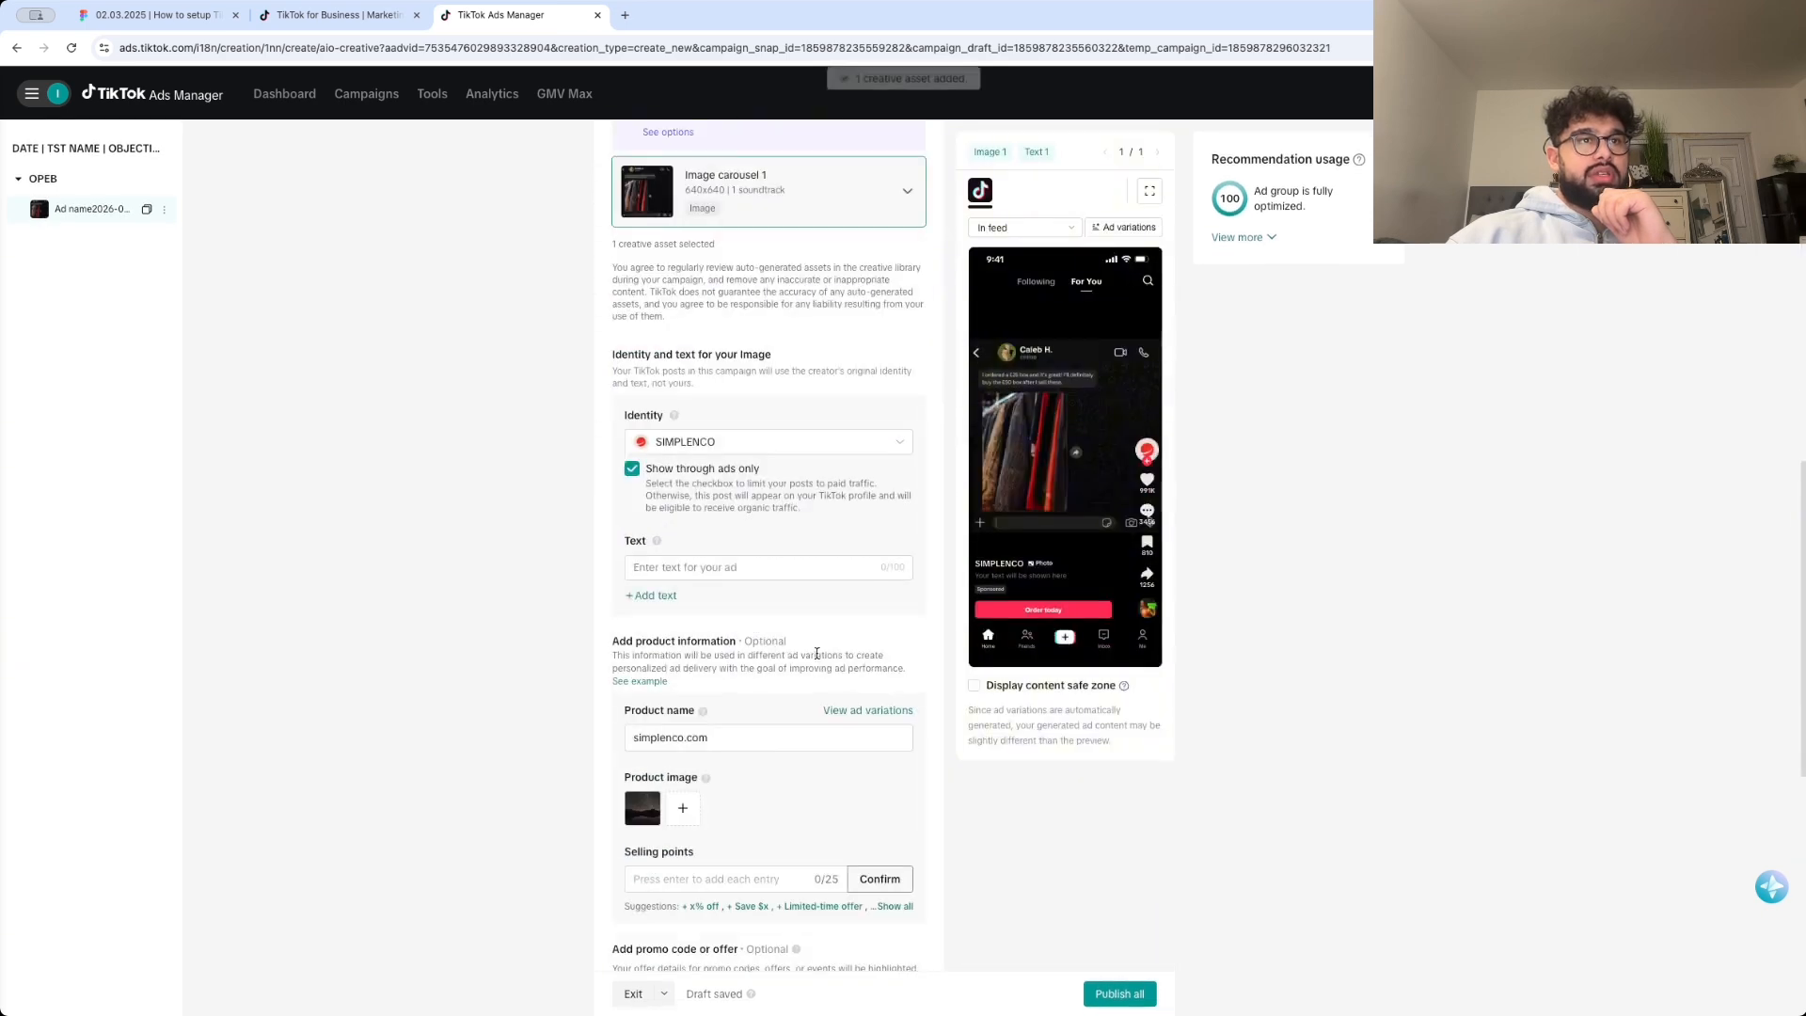
scroll(817, 653, up, 1)
click(802, 485)
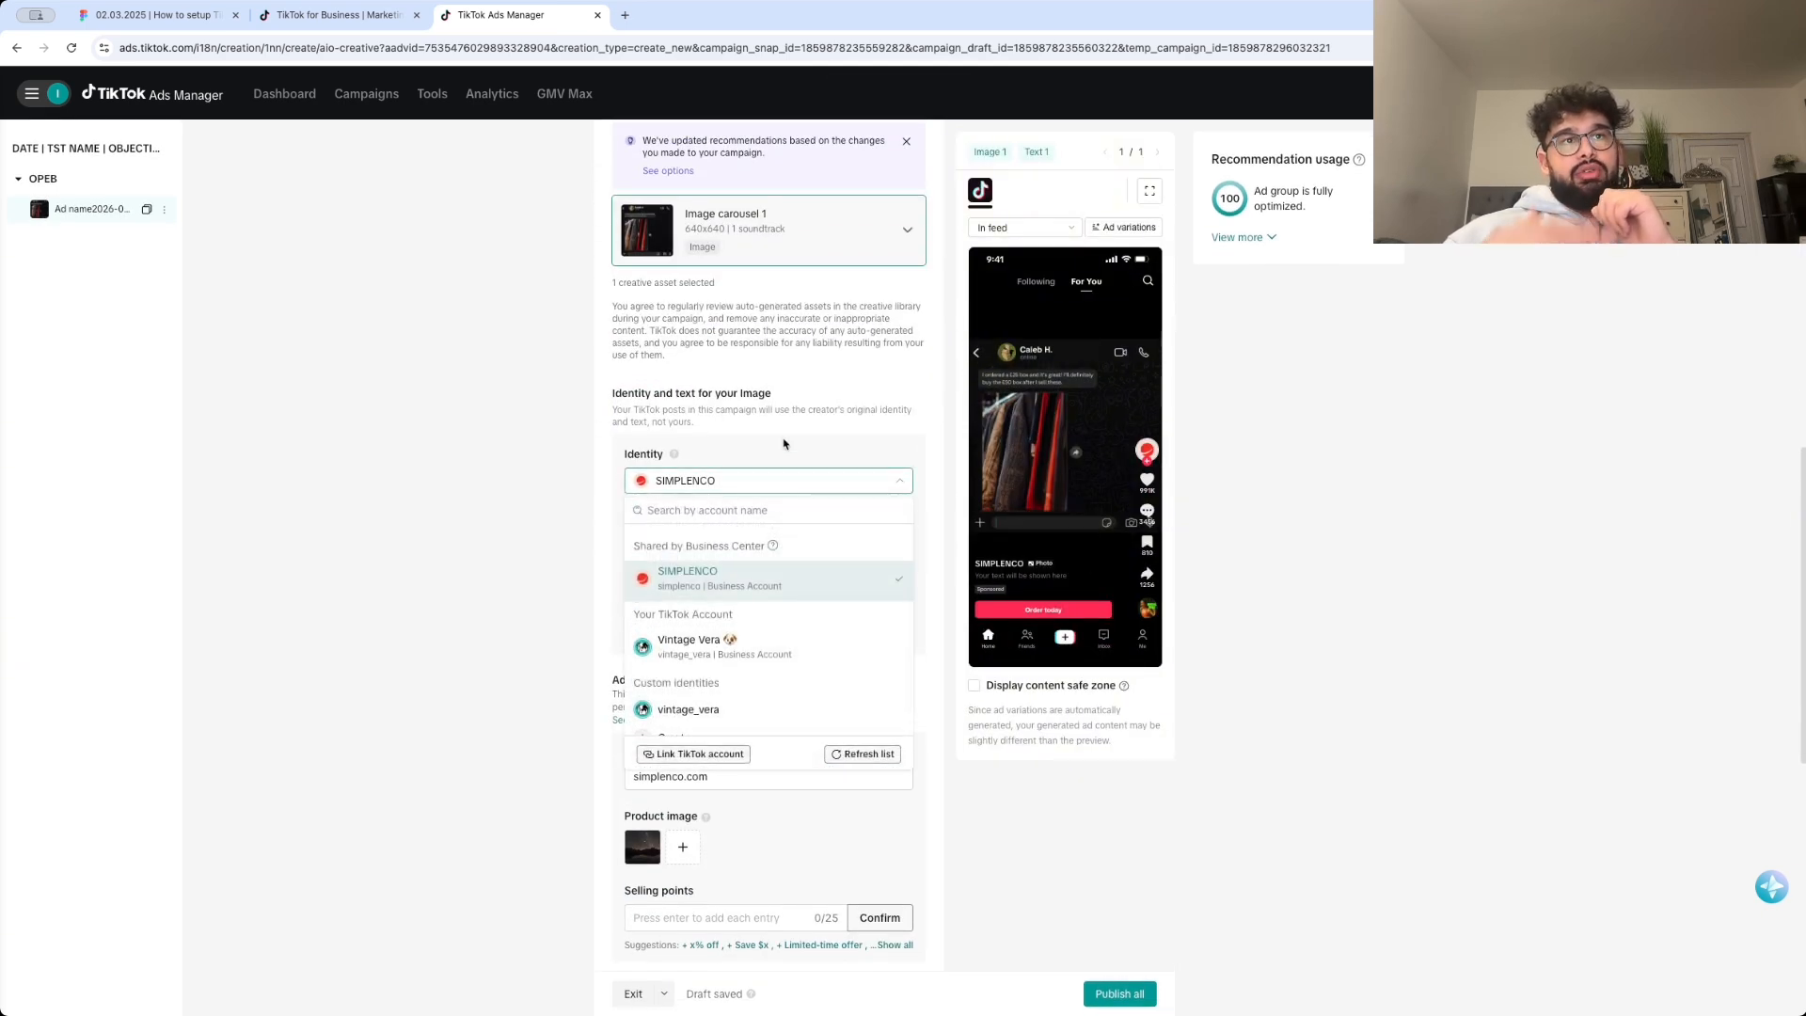
scroll(756, 579, down, 1)
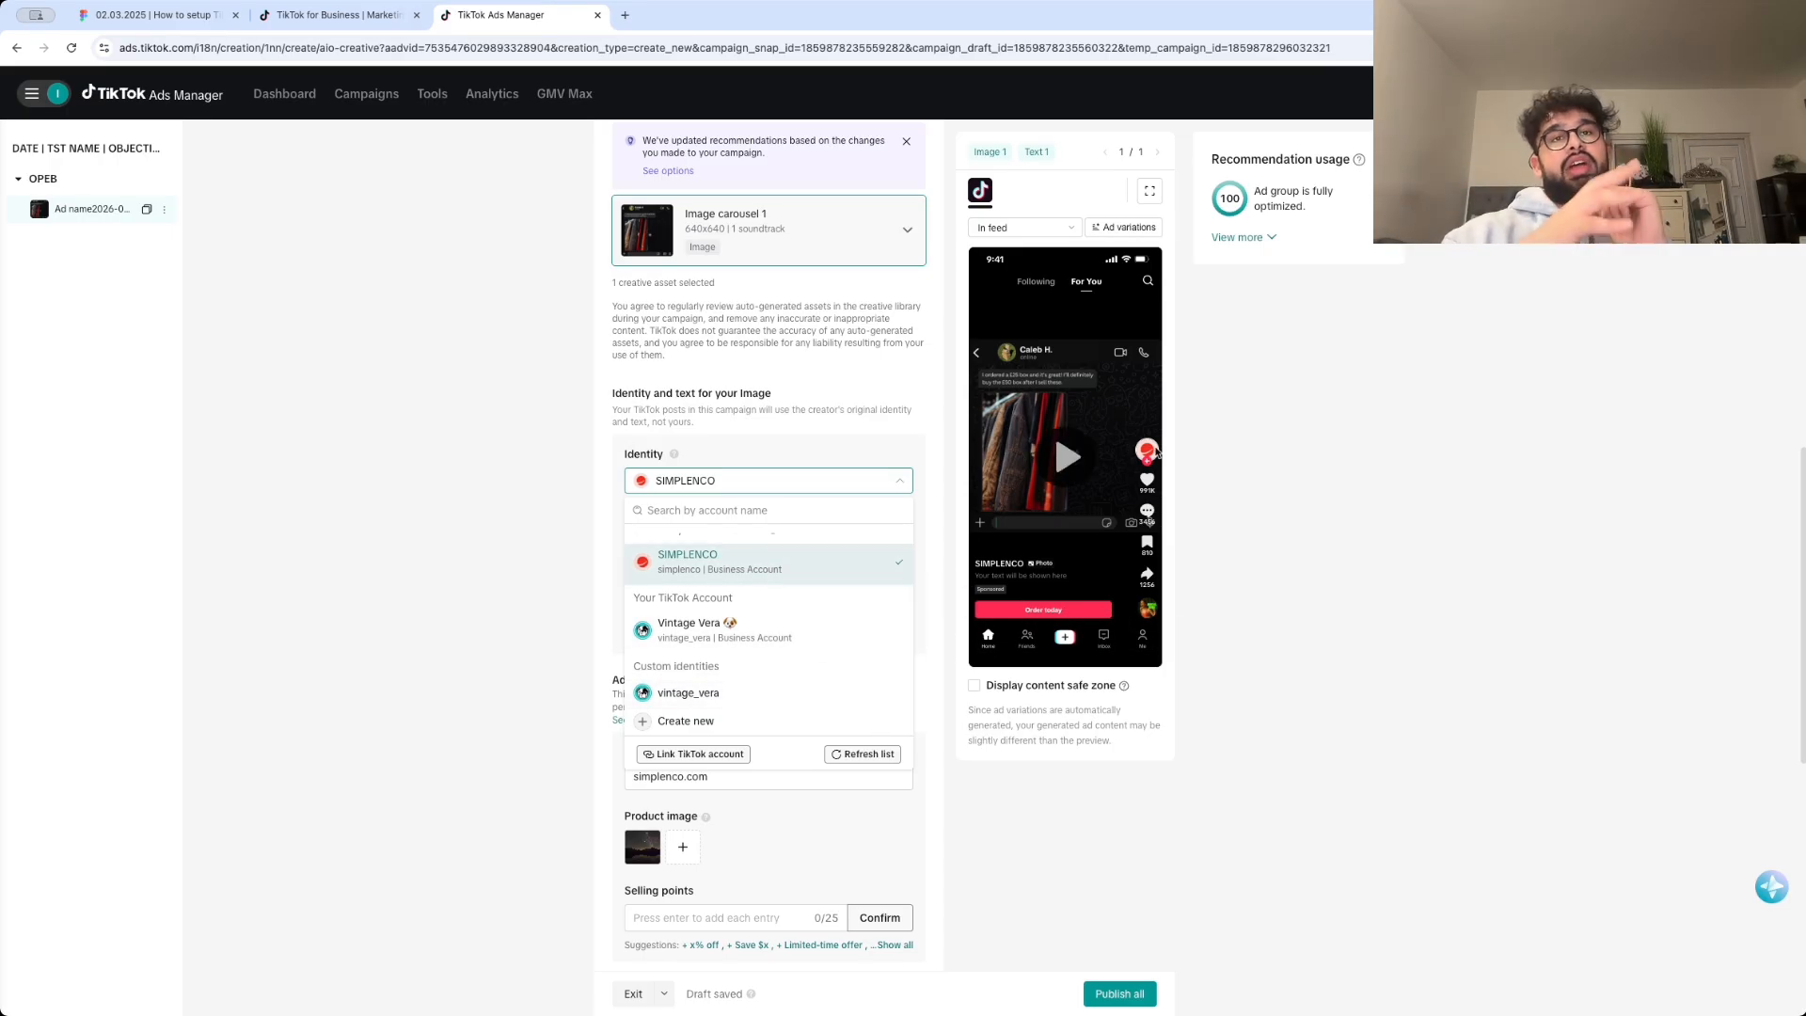
click(804, 632)
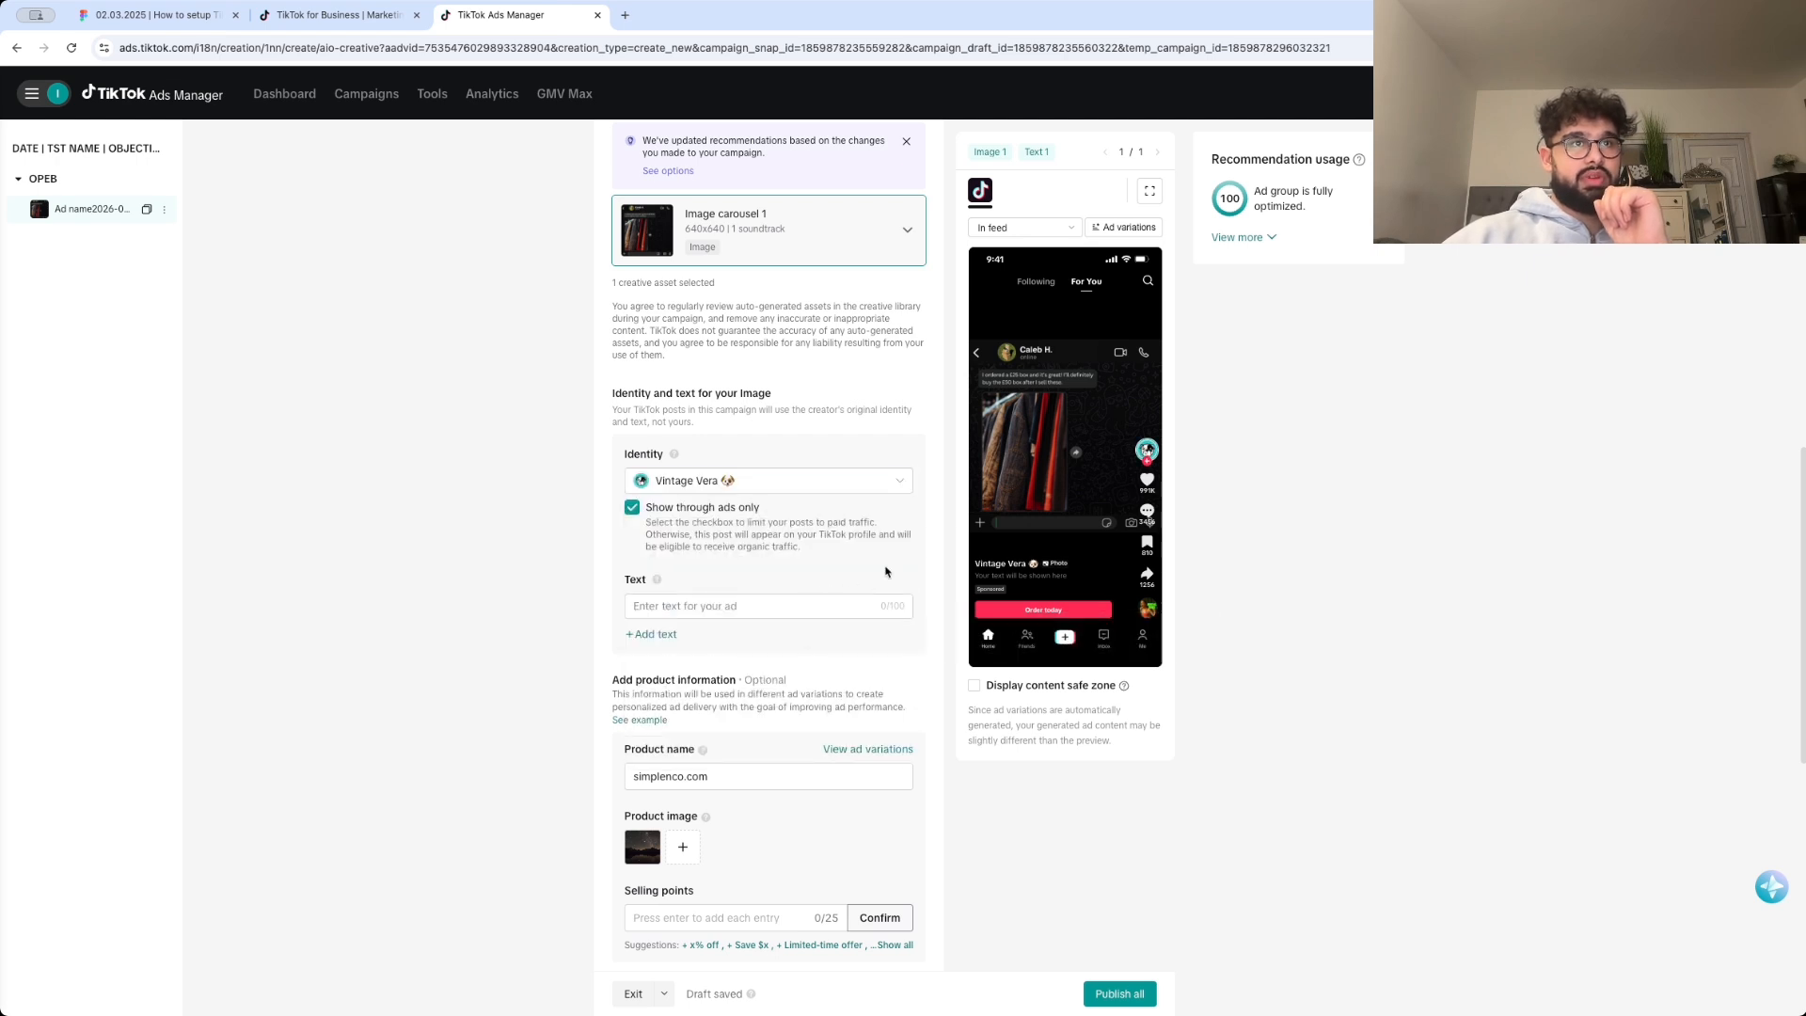
click(730, 664)
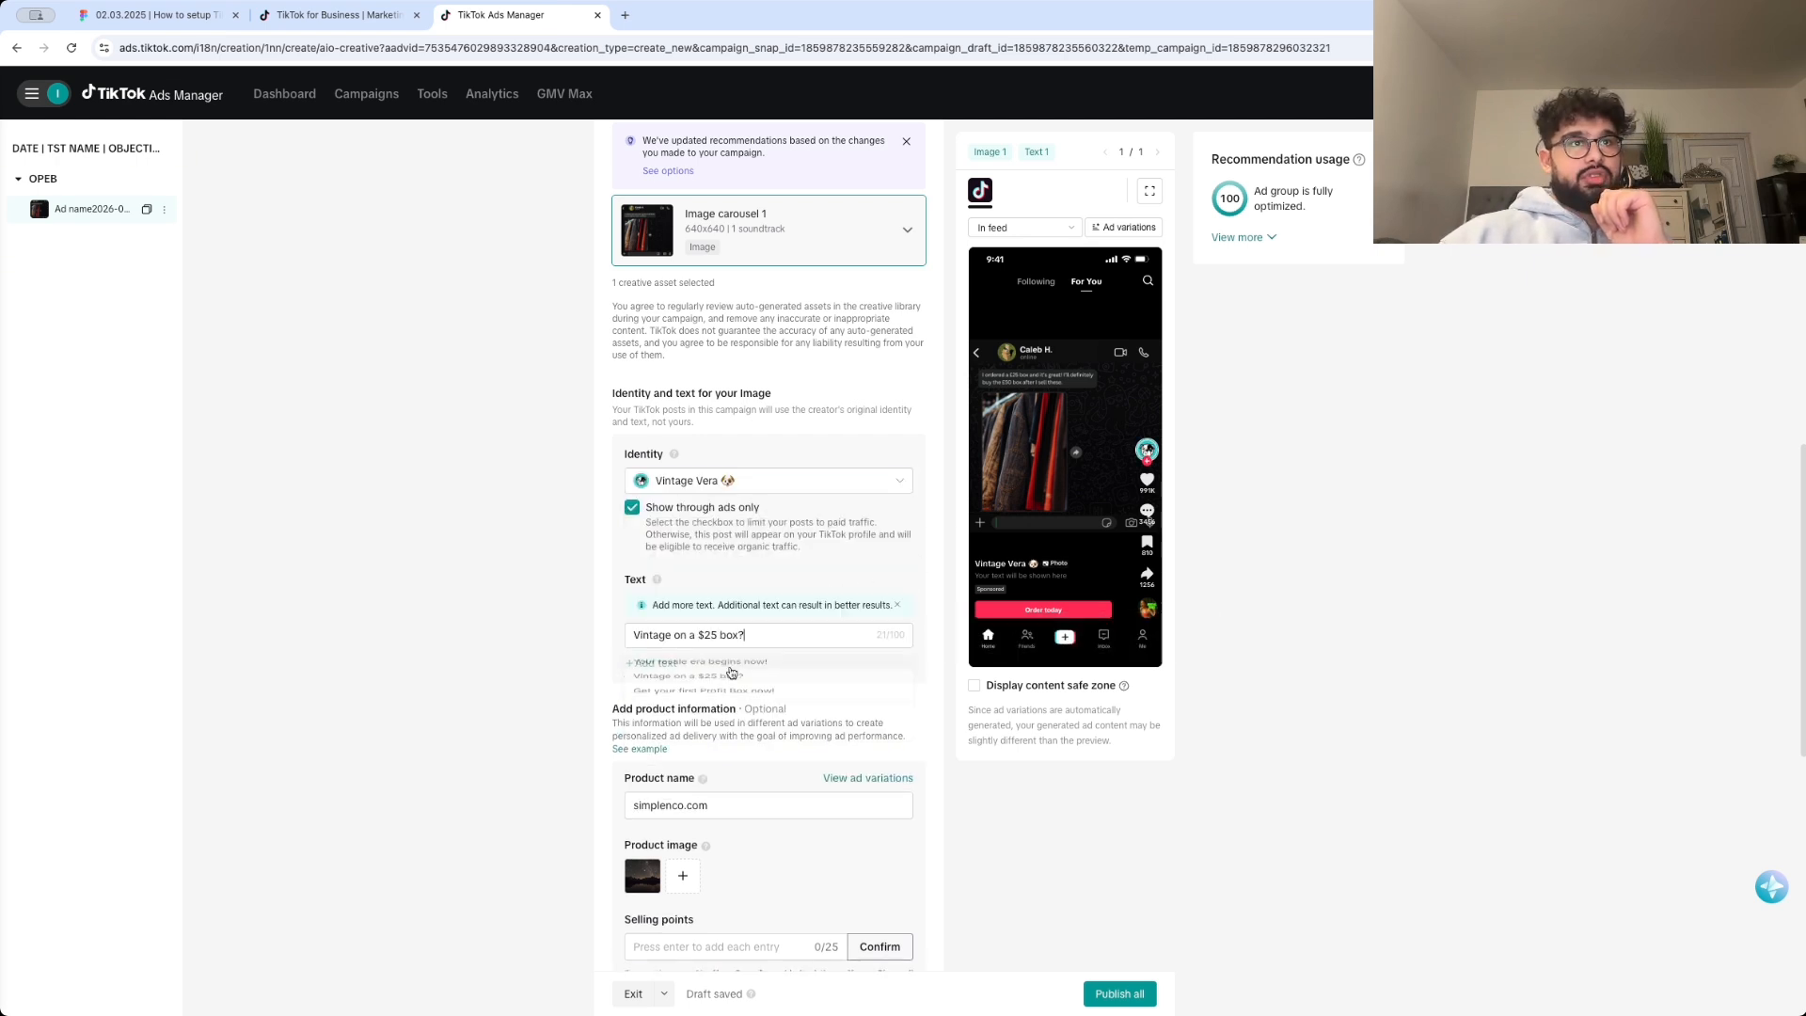
- Examine the ad's product information, call to action, enhancement and tracking settings, and the options for duplicating or deleting the ad
scroll(922, 689, down, 3)
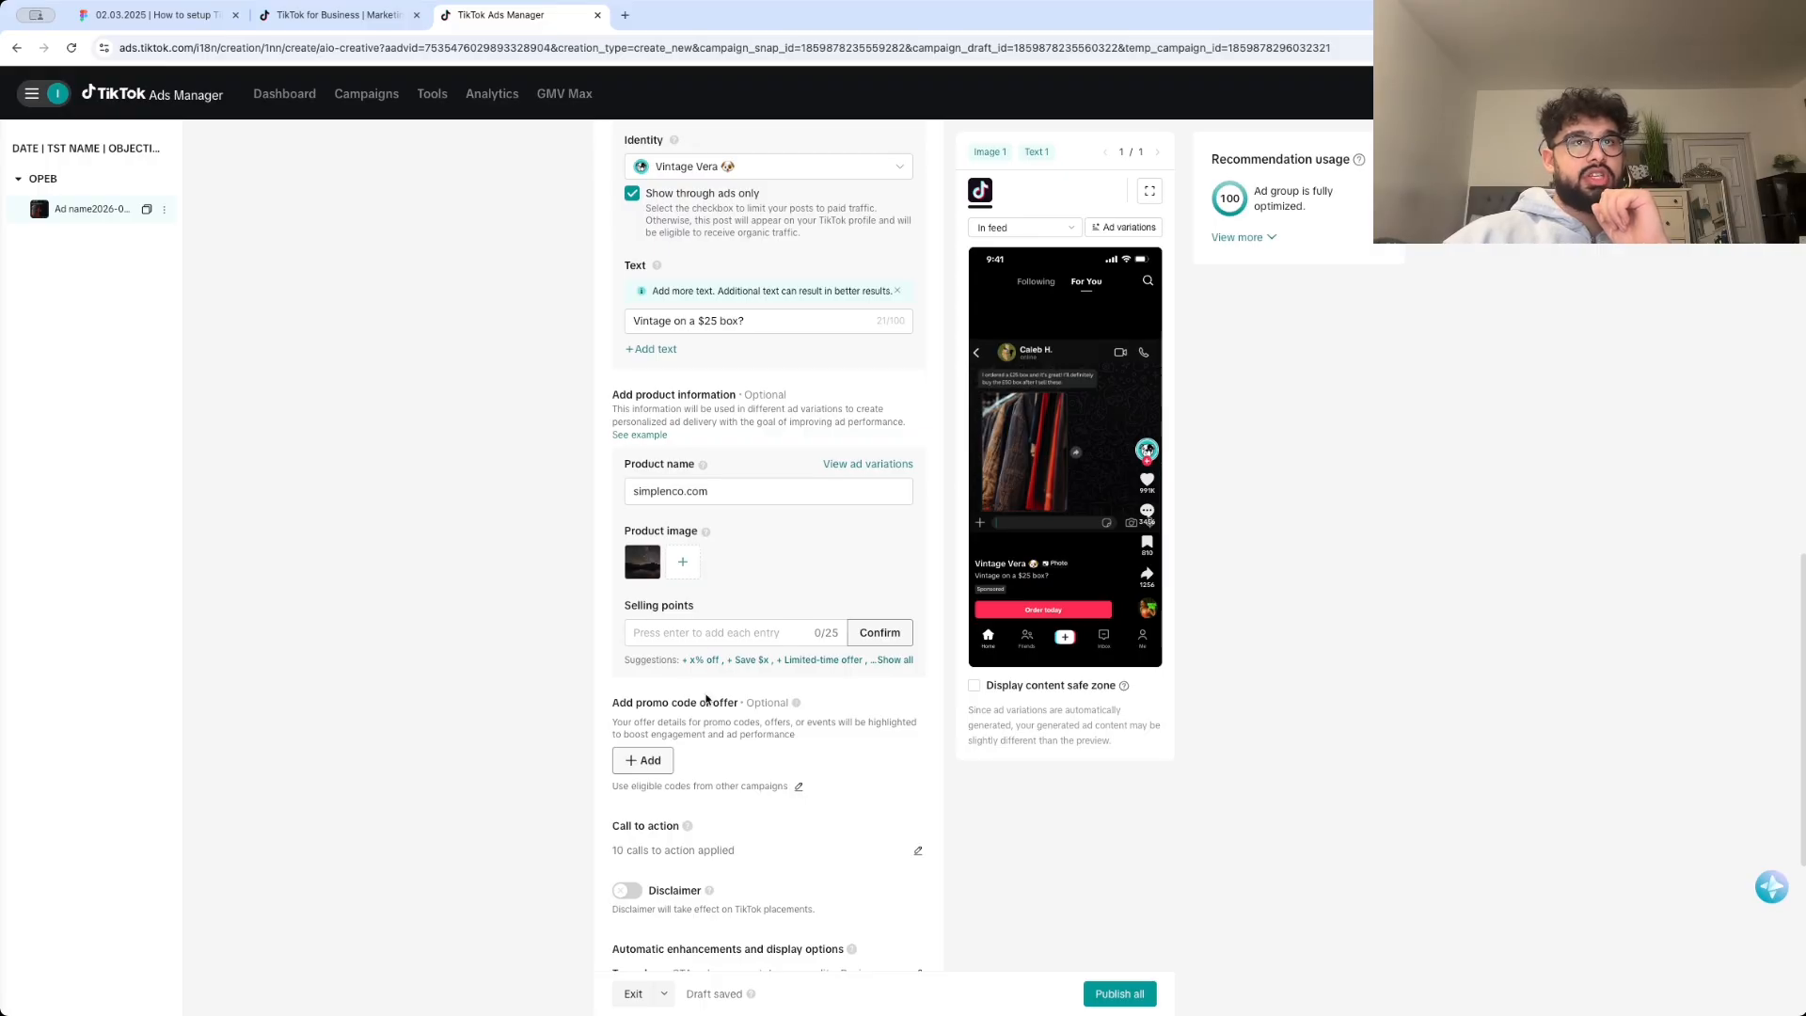
scroll(707, 699, down, 3)
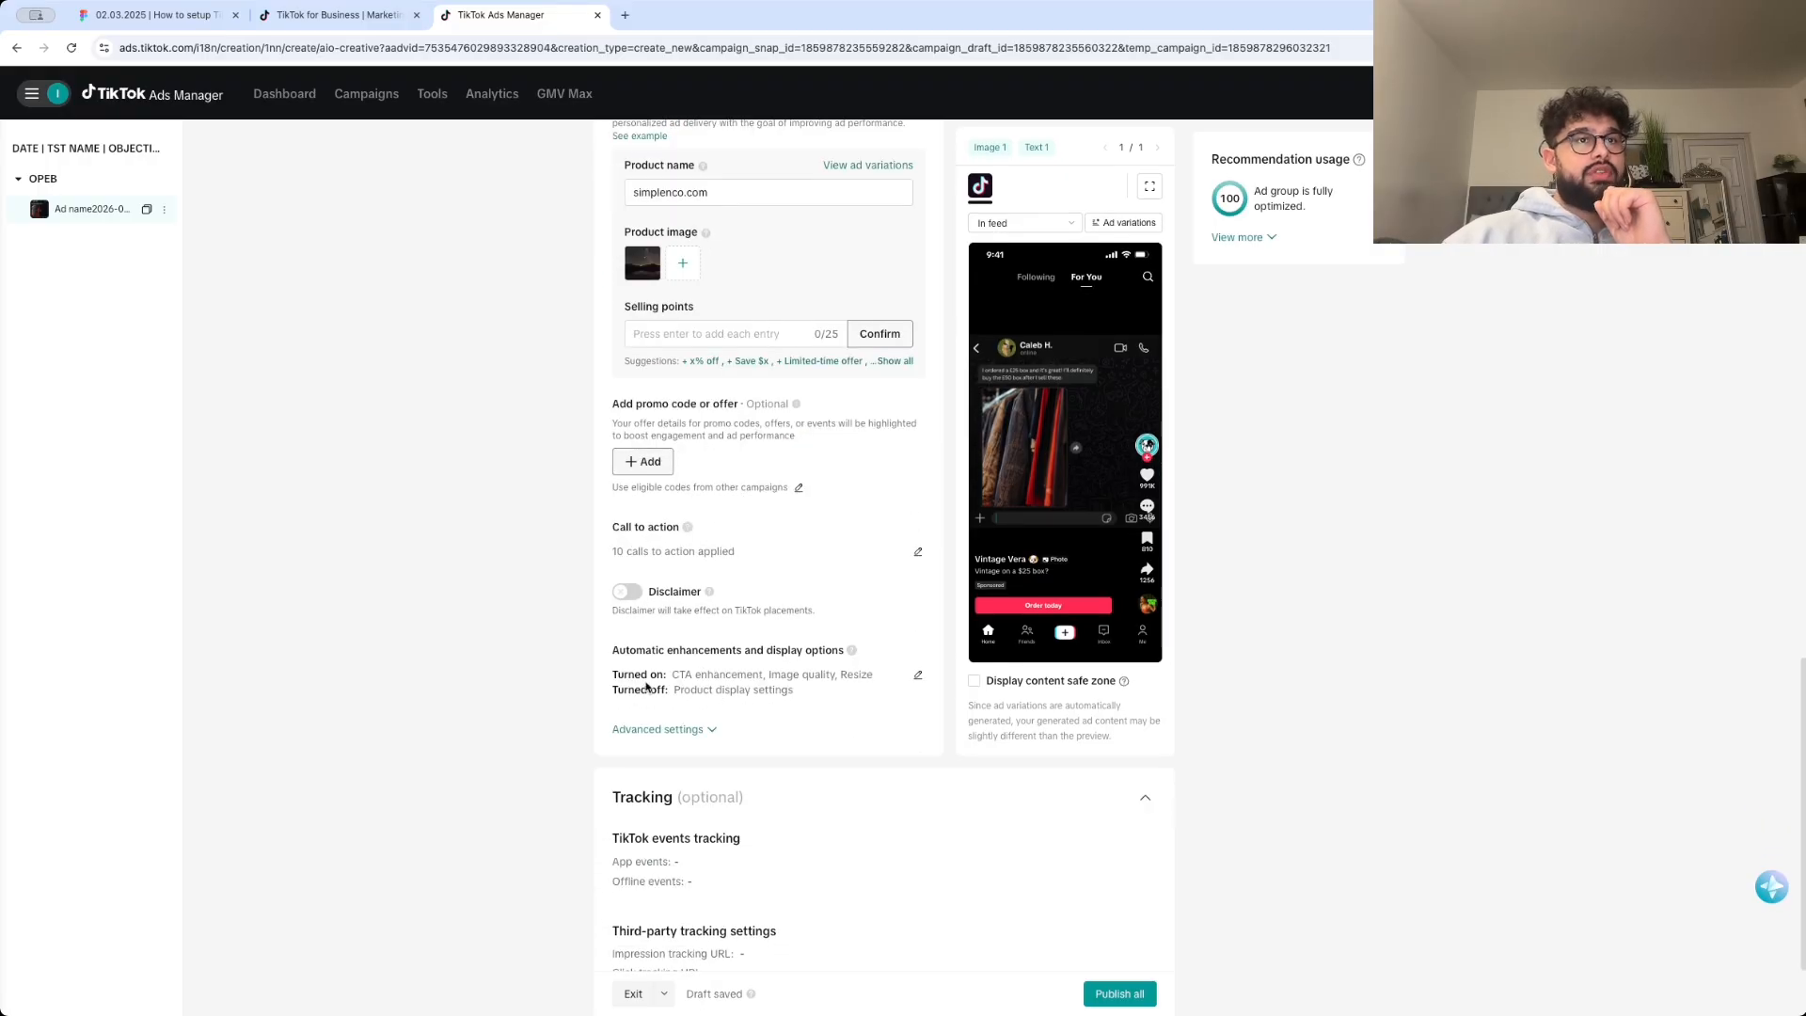
scroll(646, 688, down, 1)
scroll(646, 688, up, 10)
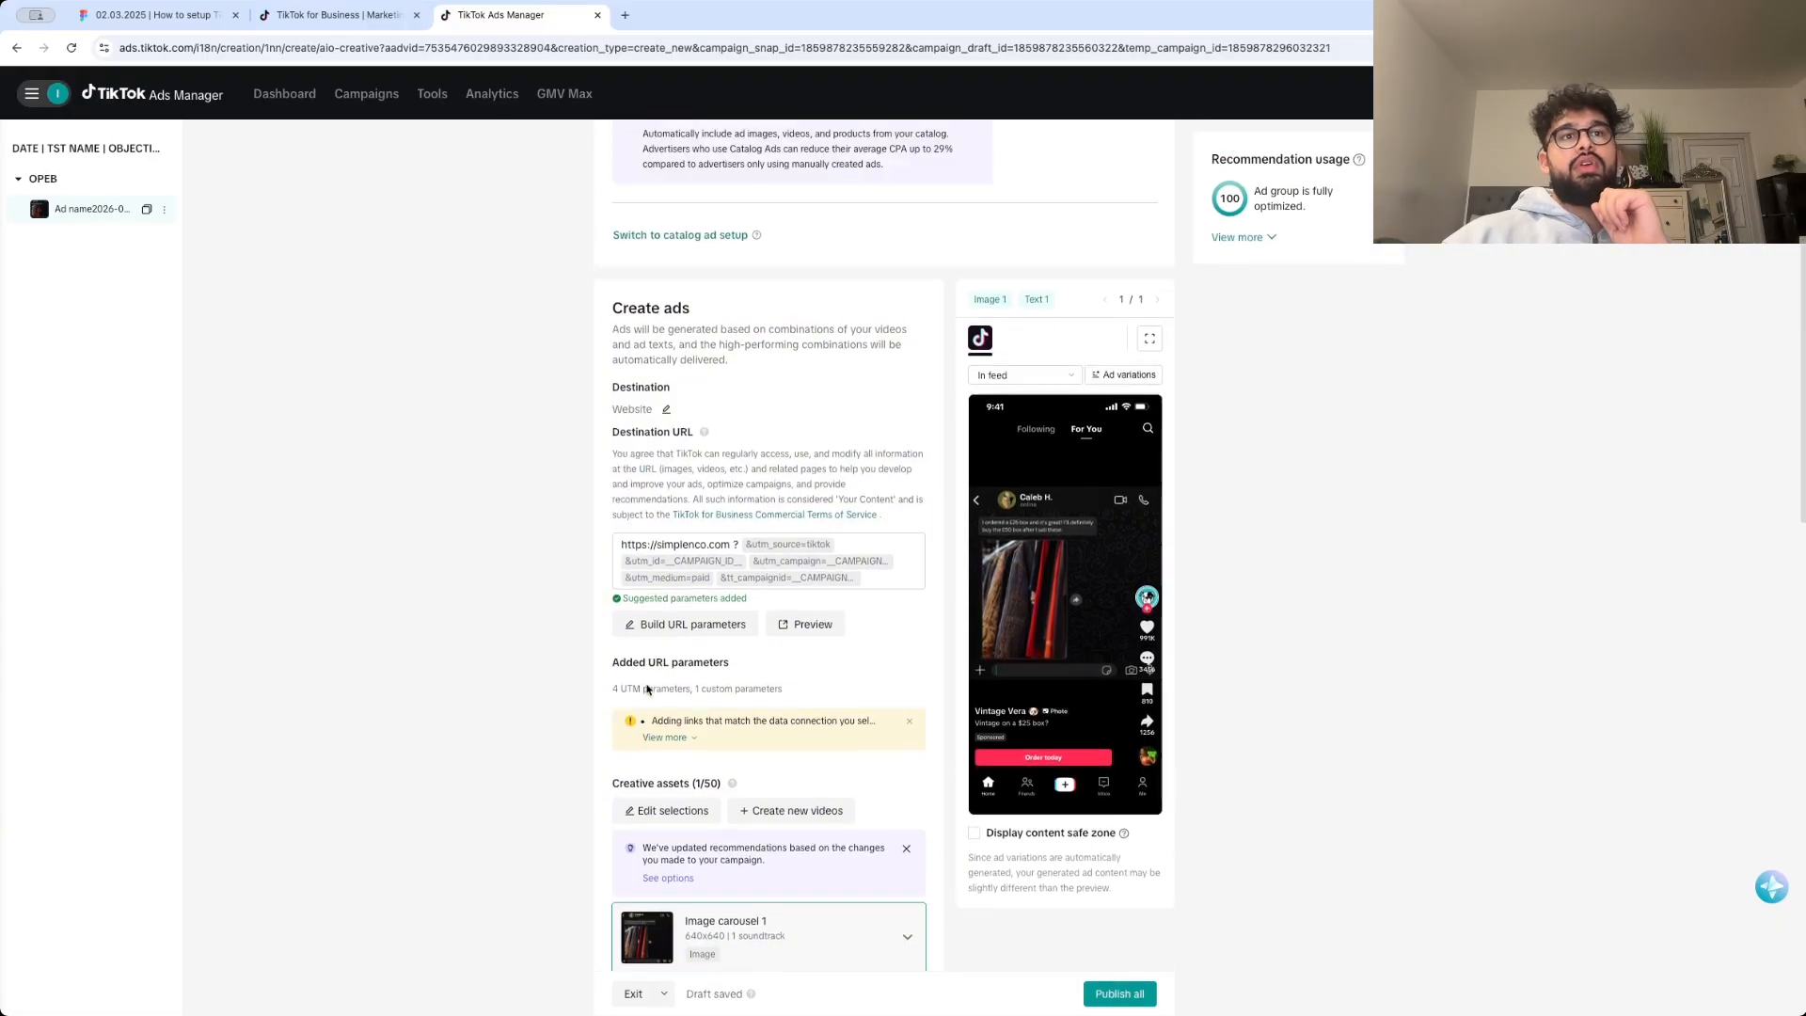
scroll(646, 688, up, 3)
click(166, 210)
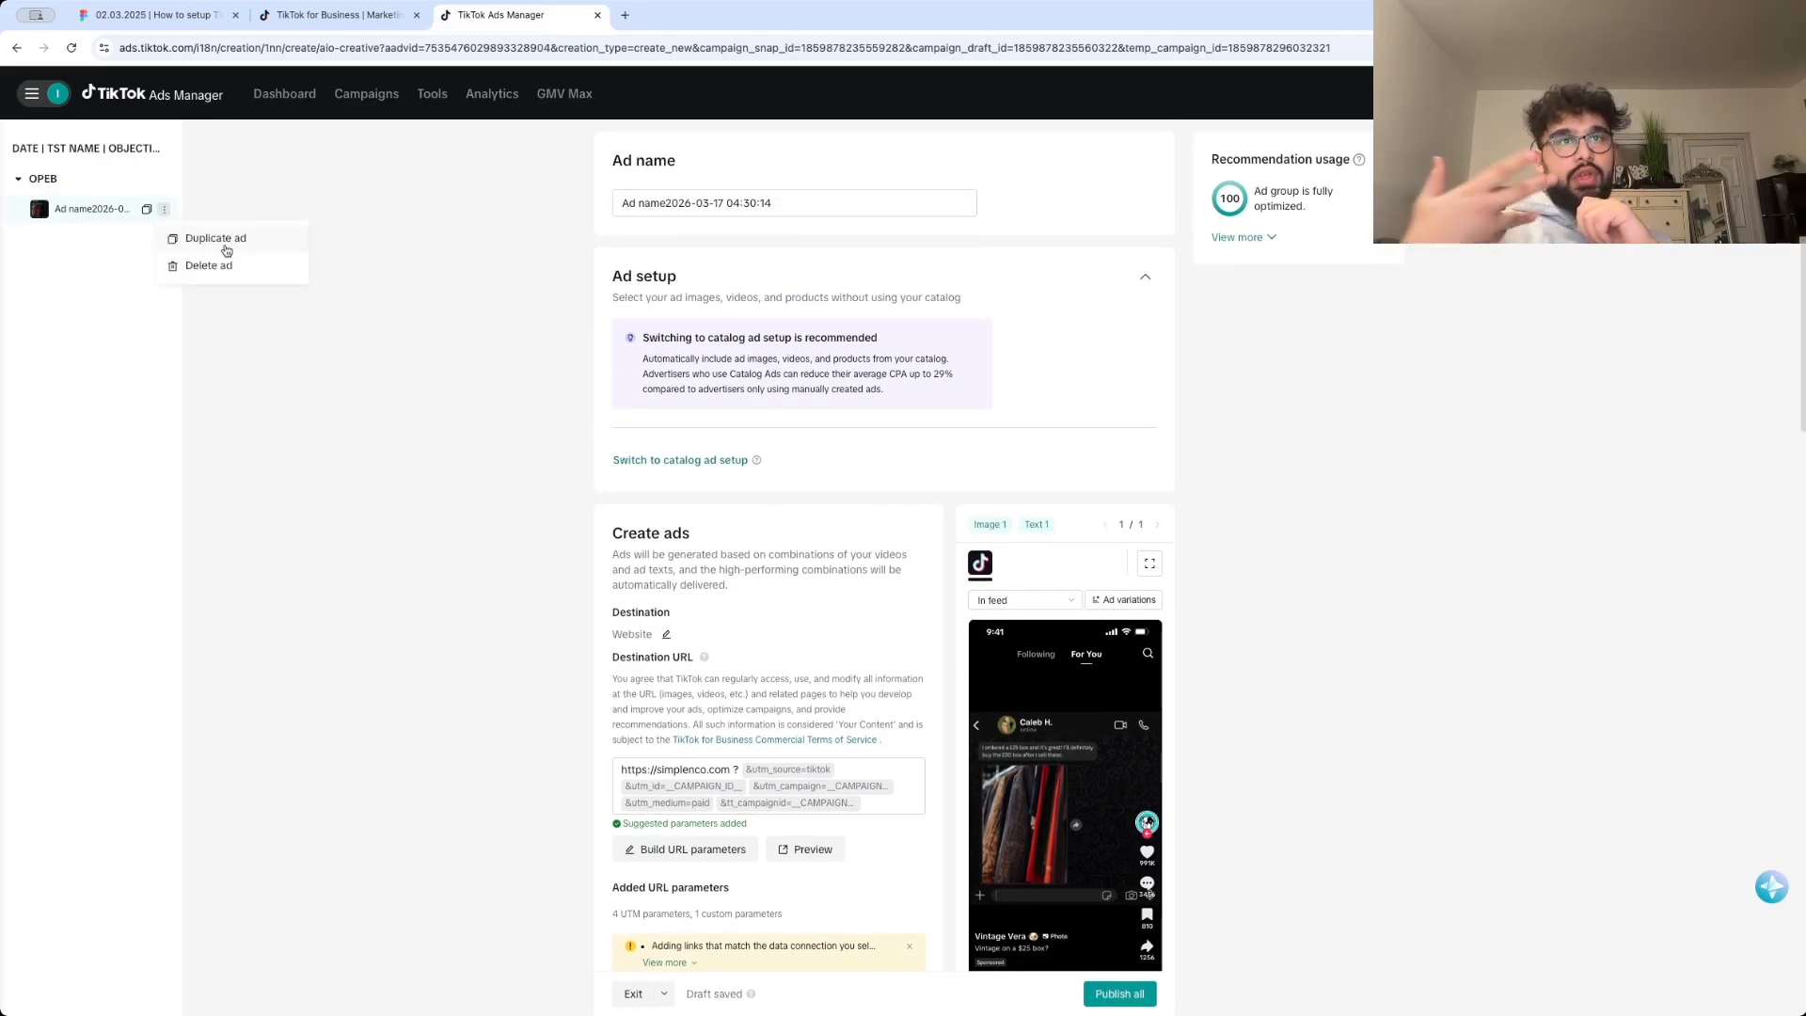
scroll(583, 604, down, 10)
scroll(583, 604, up, 3)
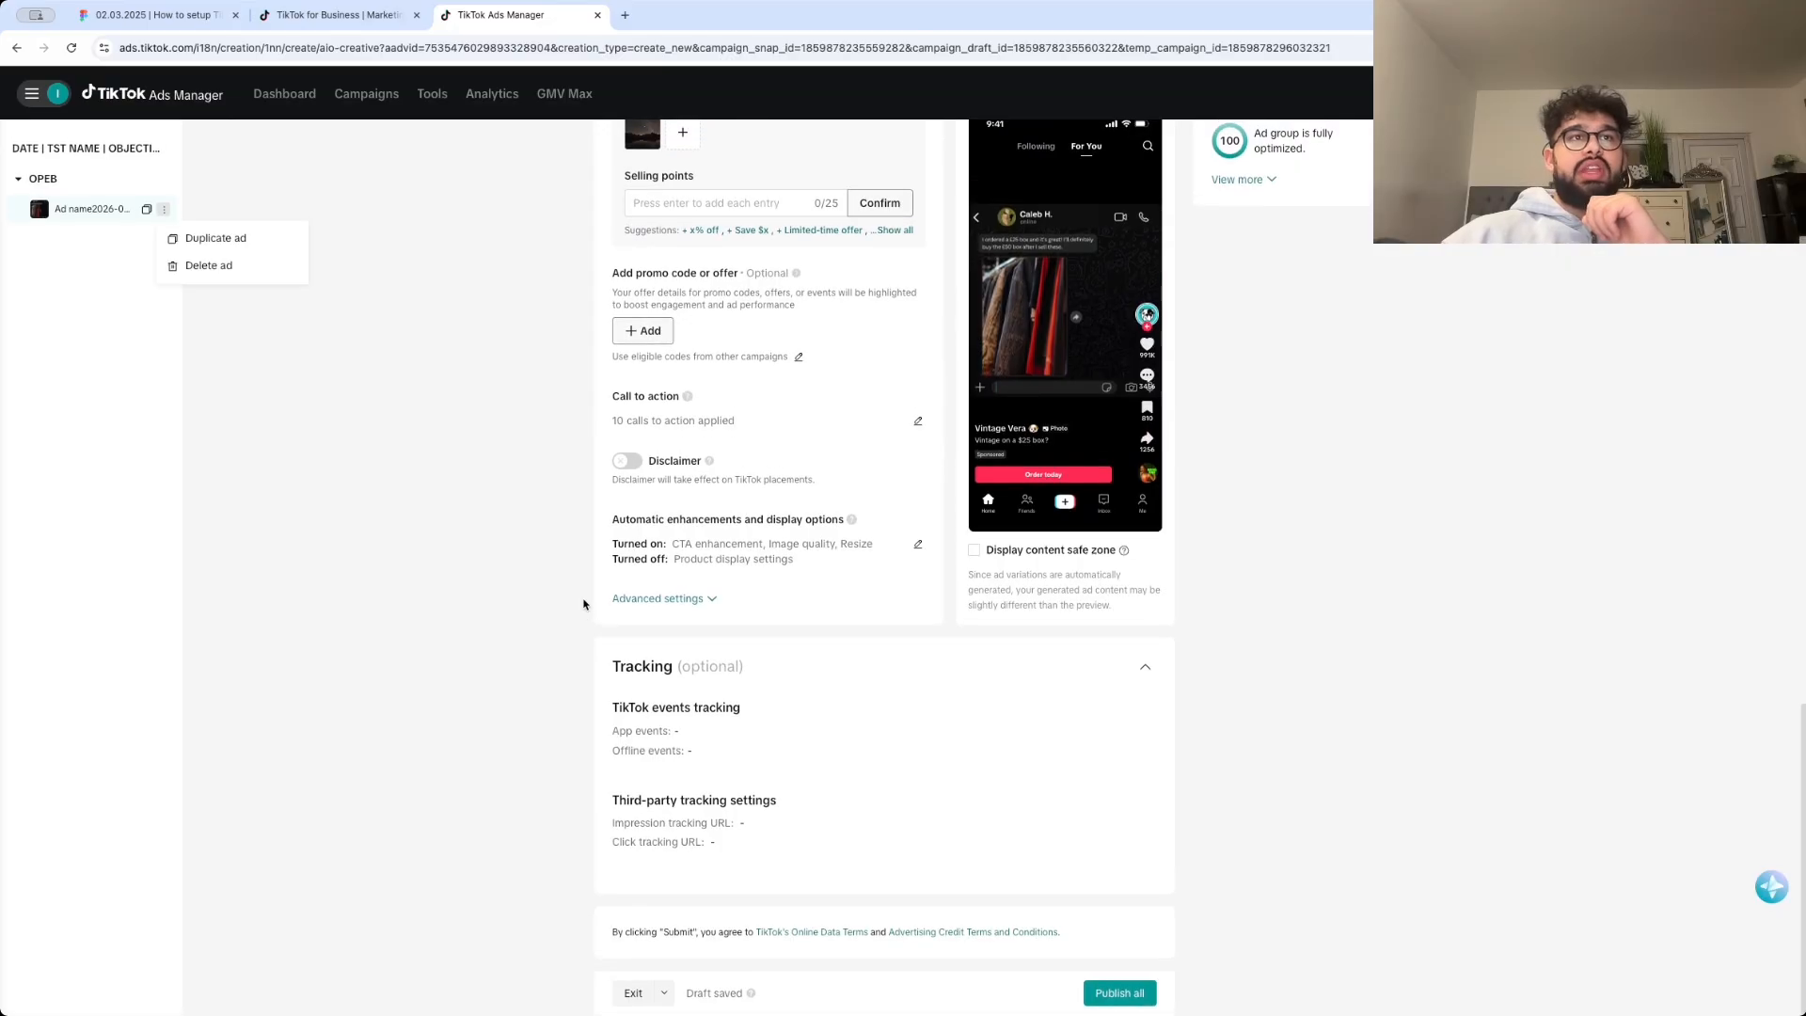
- Rename the ad as "AD 1"
scroll(584, 604, up, 10)
click(781, 203)
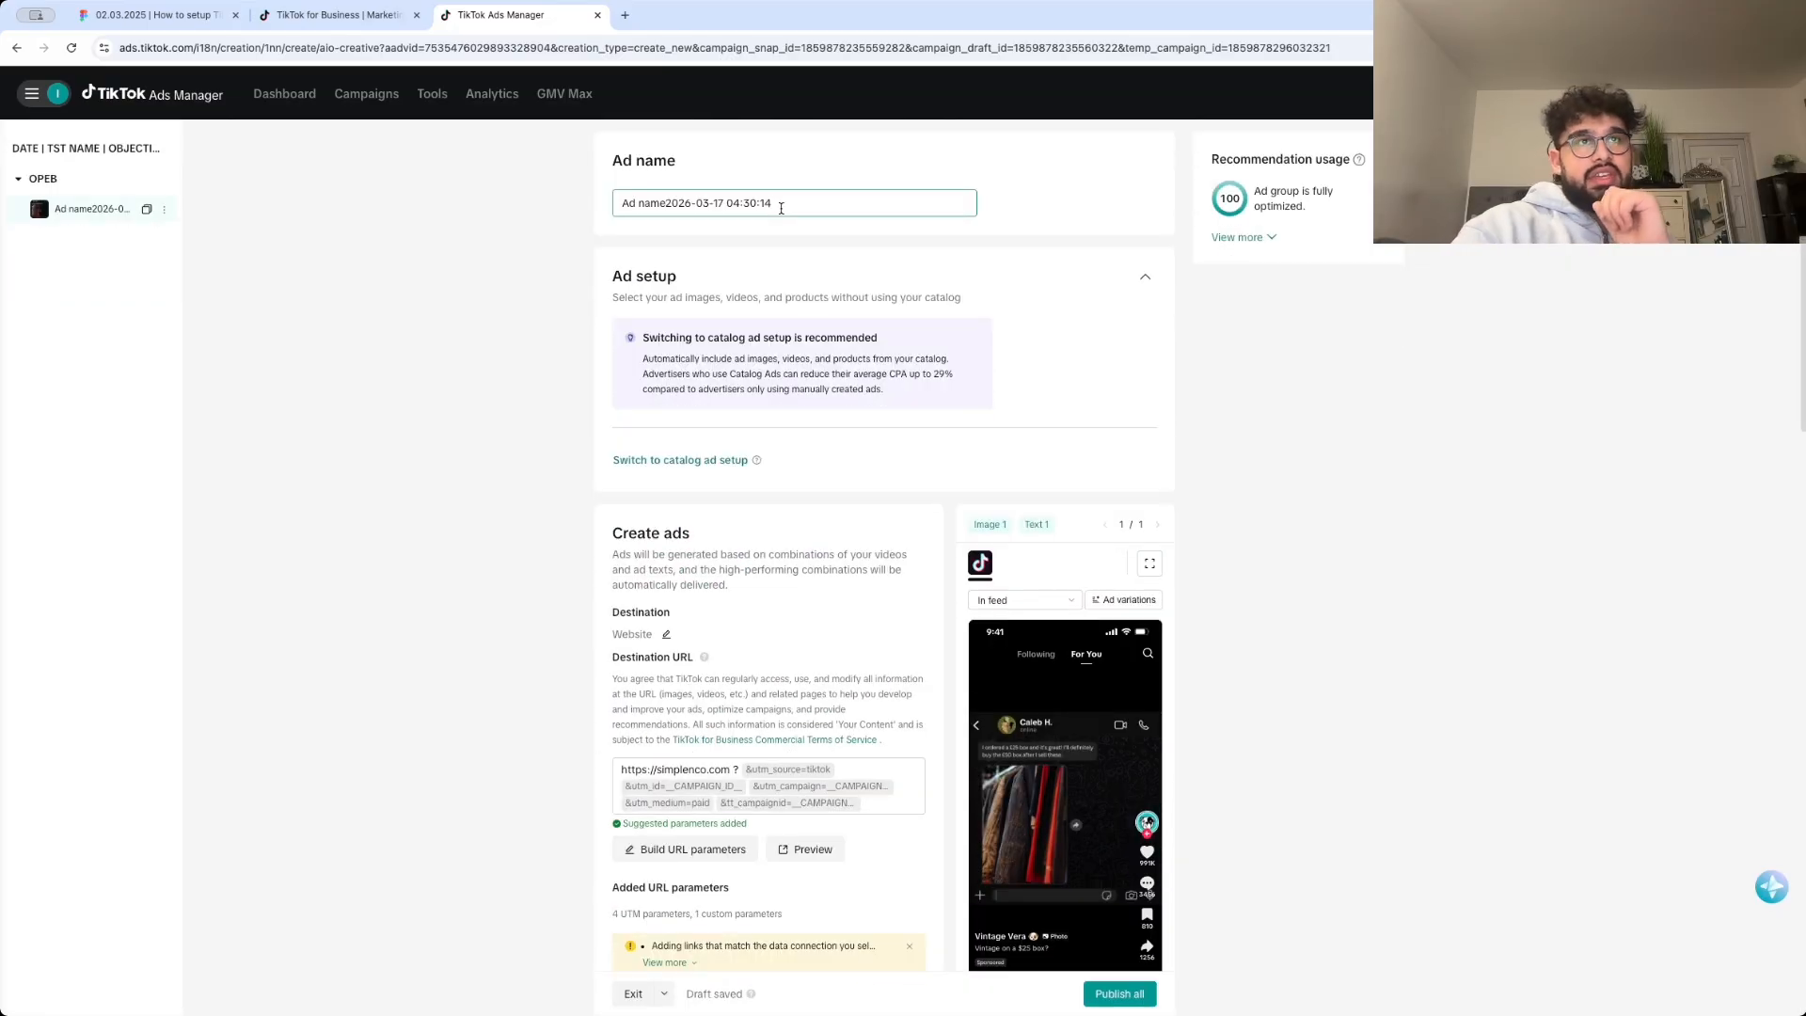
triple_click(780, 208)
text(AD1)
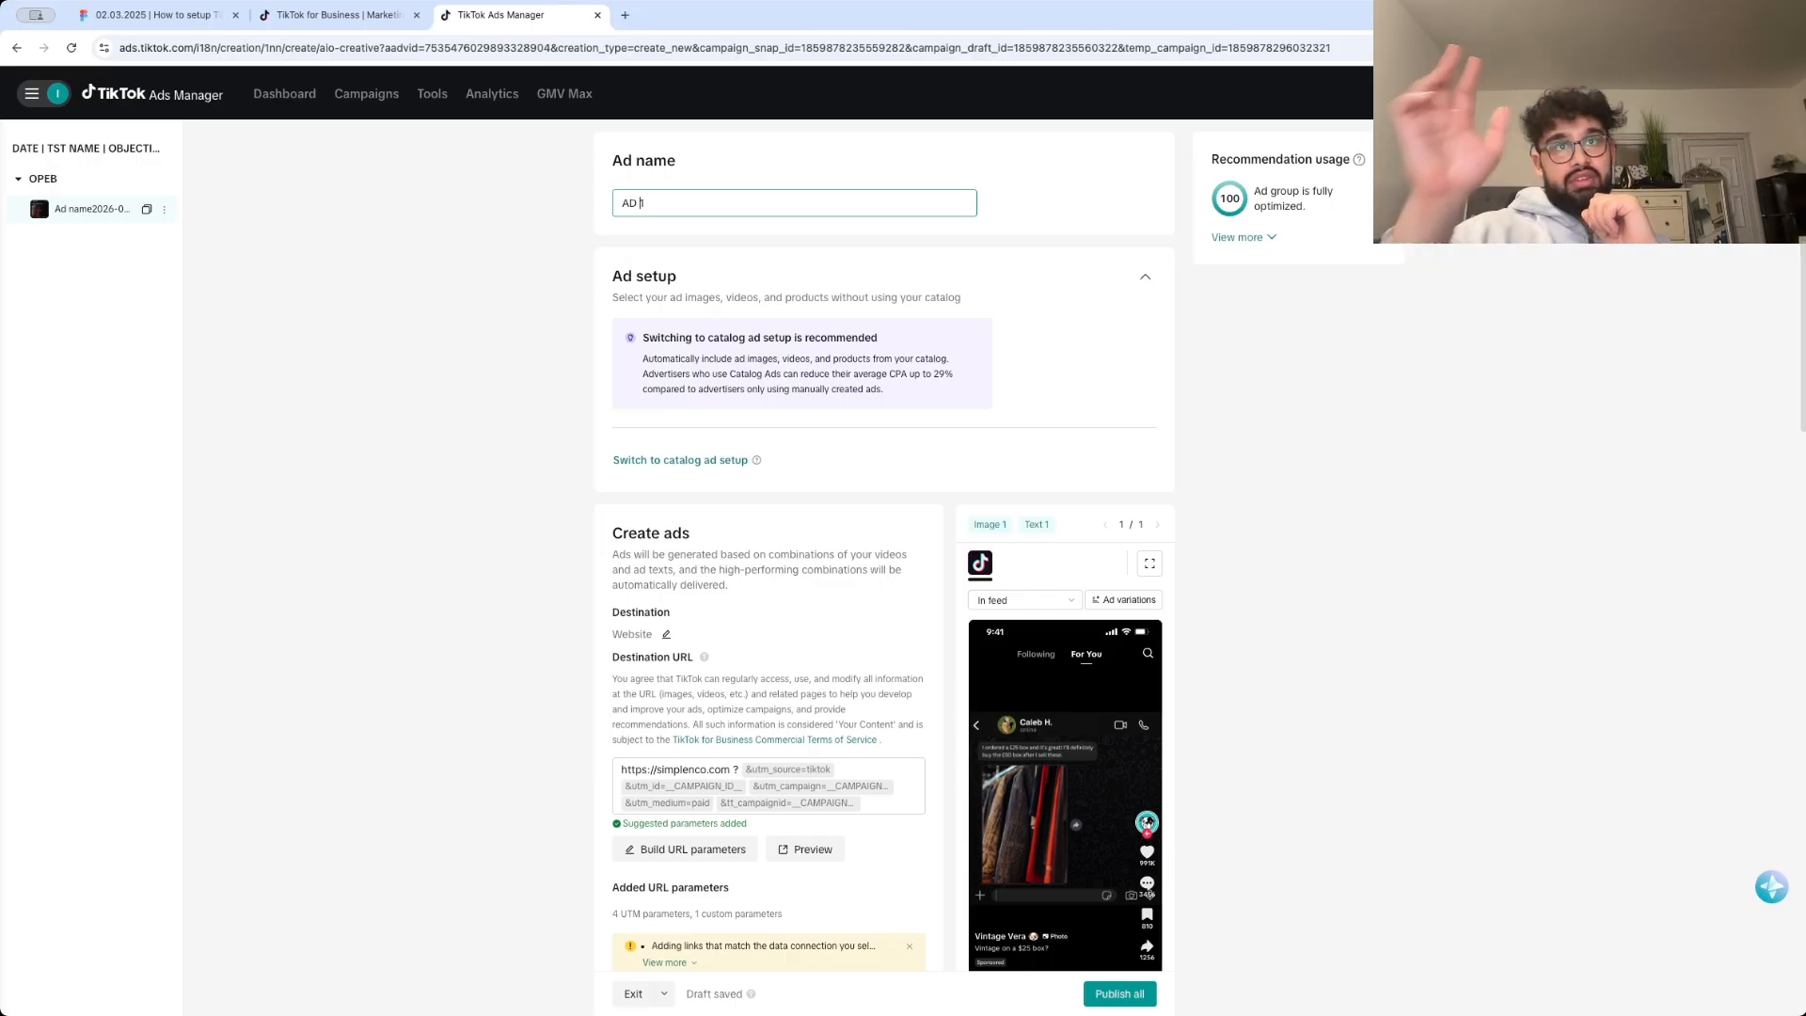
- Expand the ad's advanced settings and look through the card and sticker types offered as interactive add-ons
scroll(885, 599, down, 6)
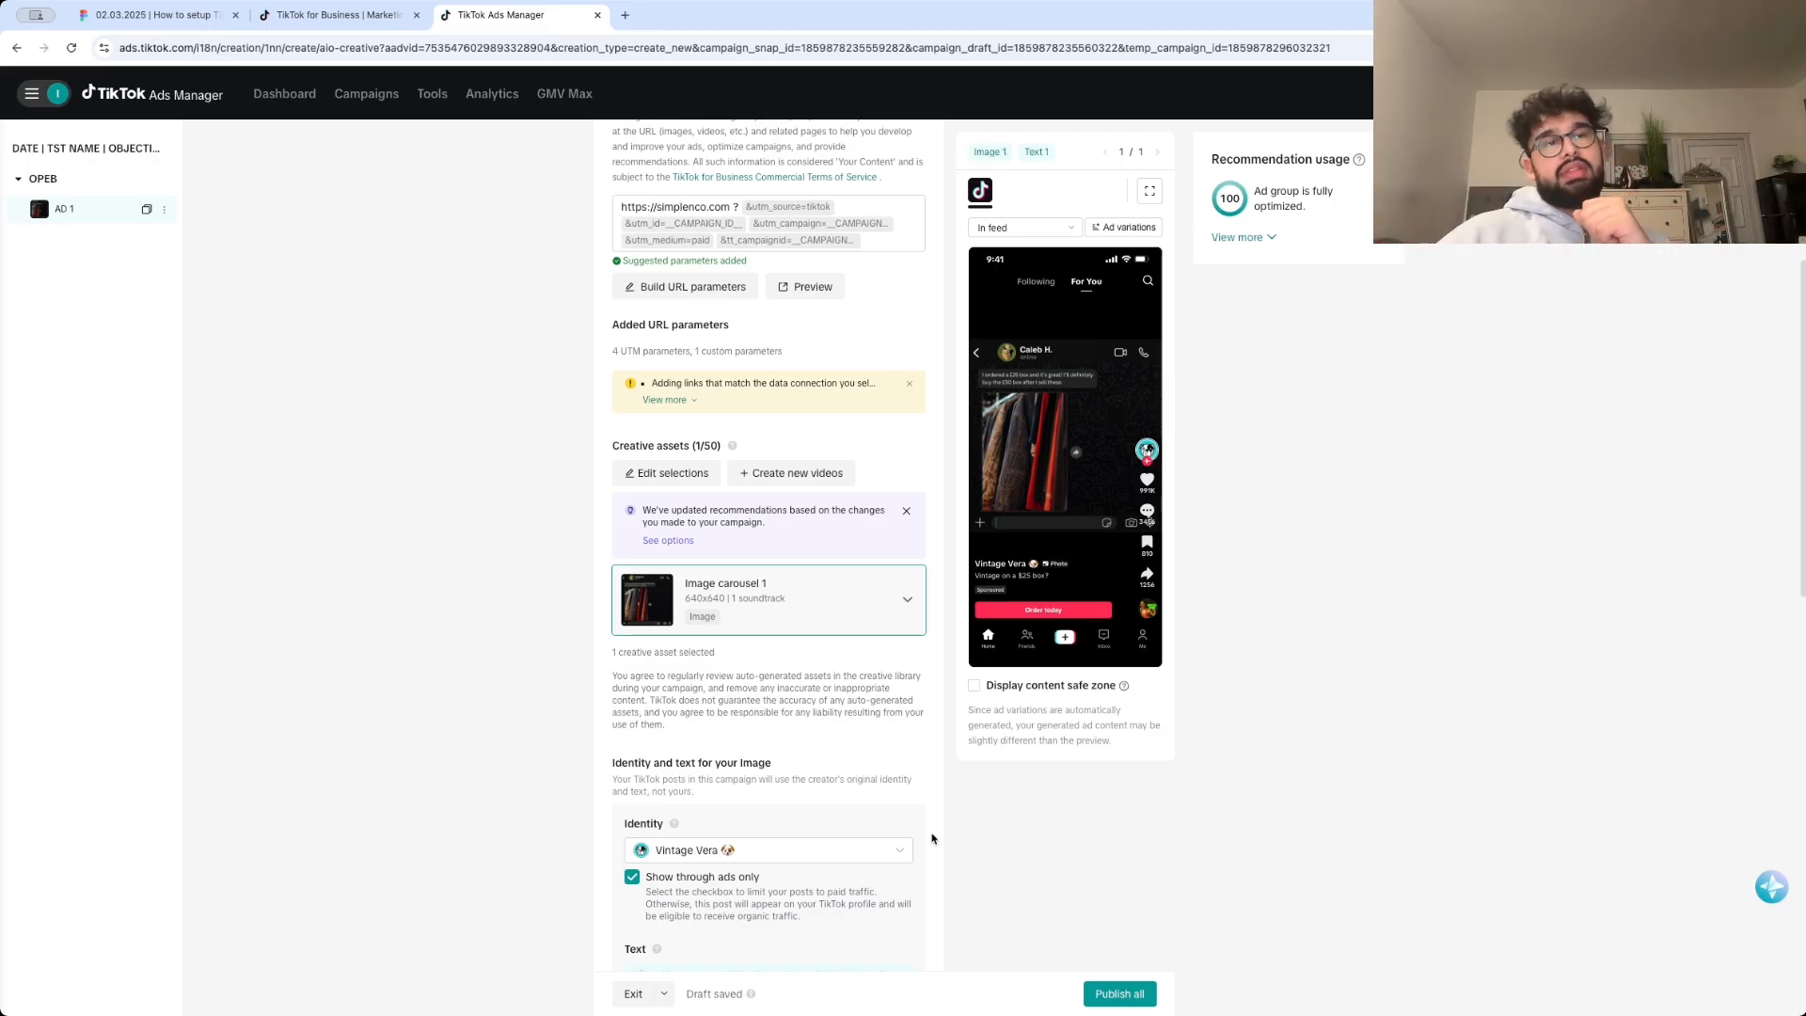
scroll(933, 839, down, 10)
click(712, 669)
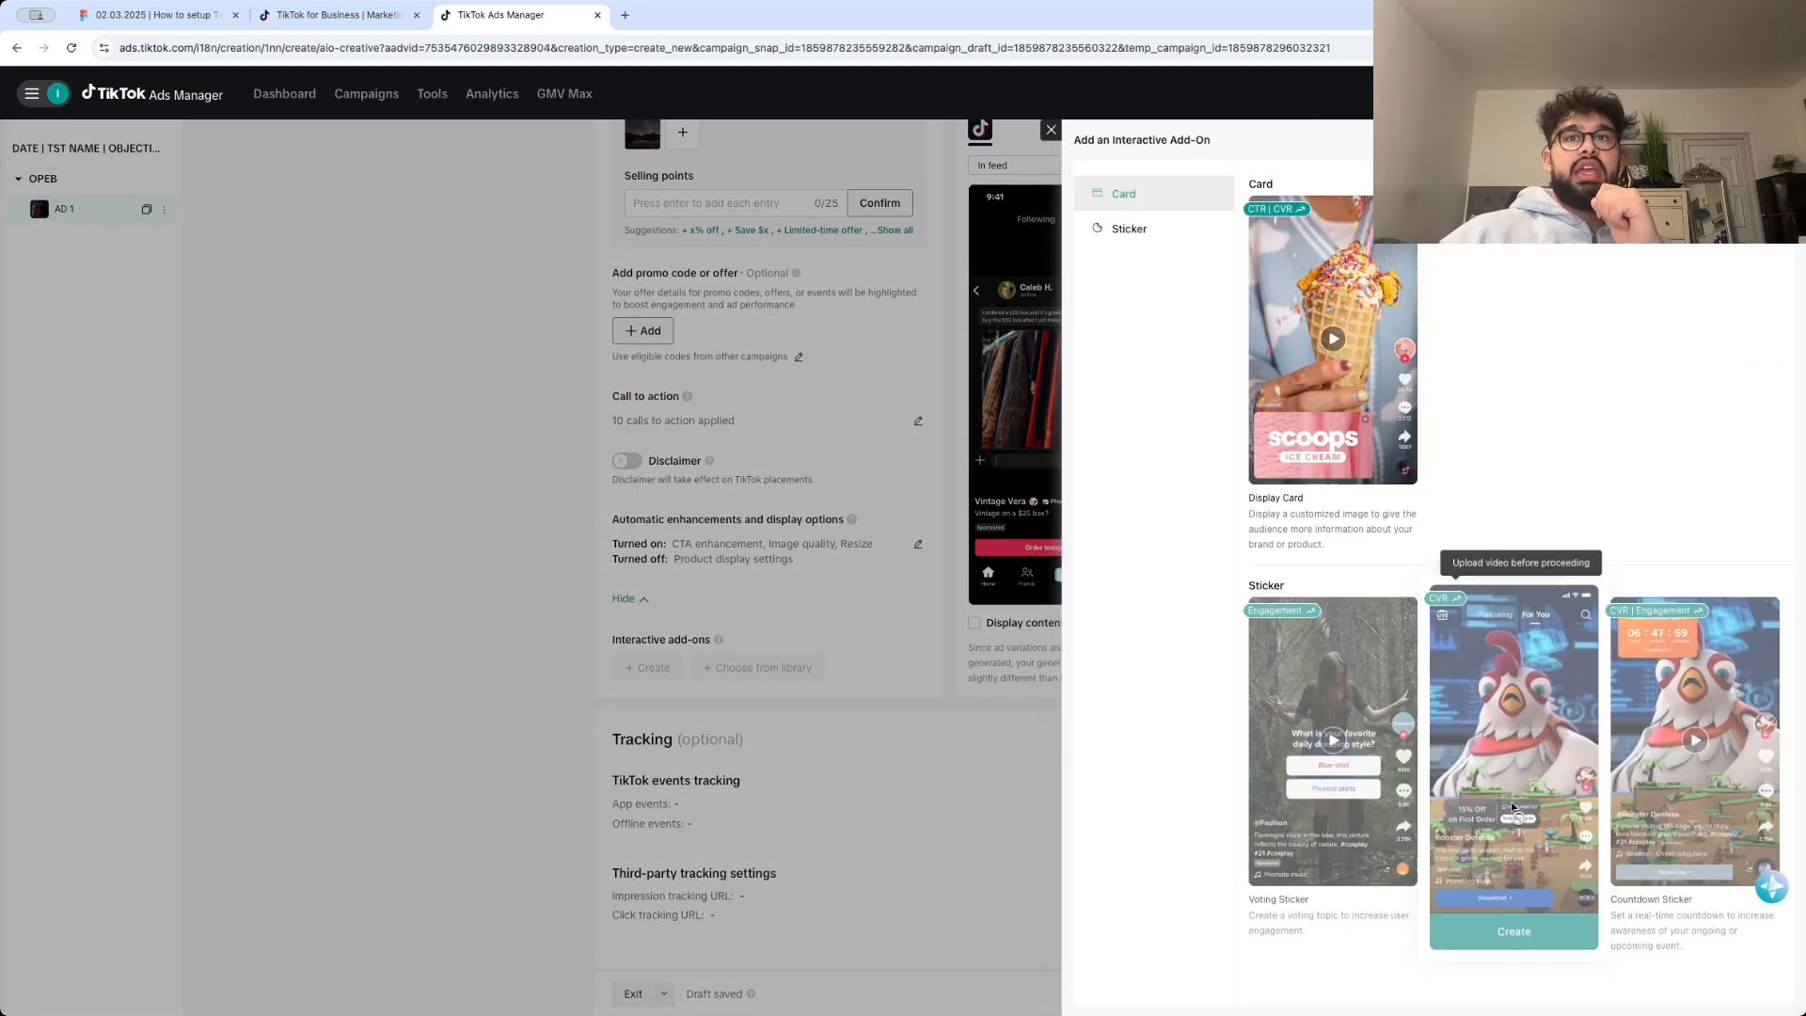
scroll(1515, 806, down, 1)
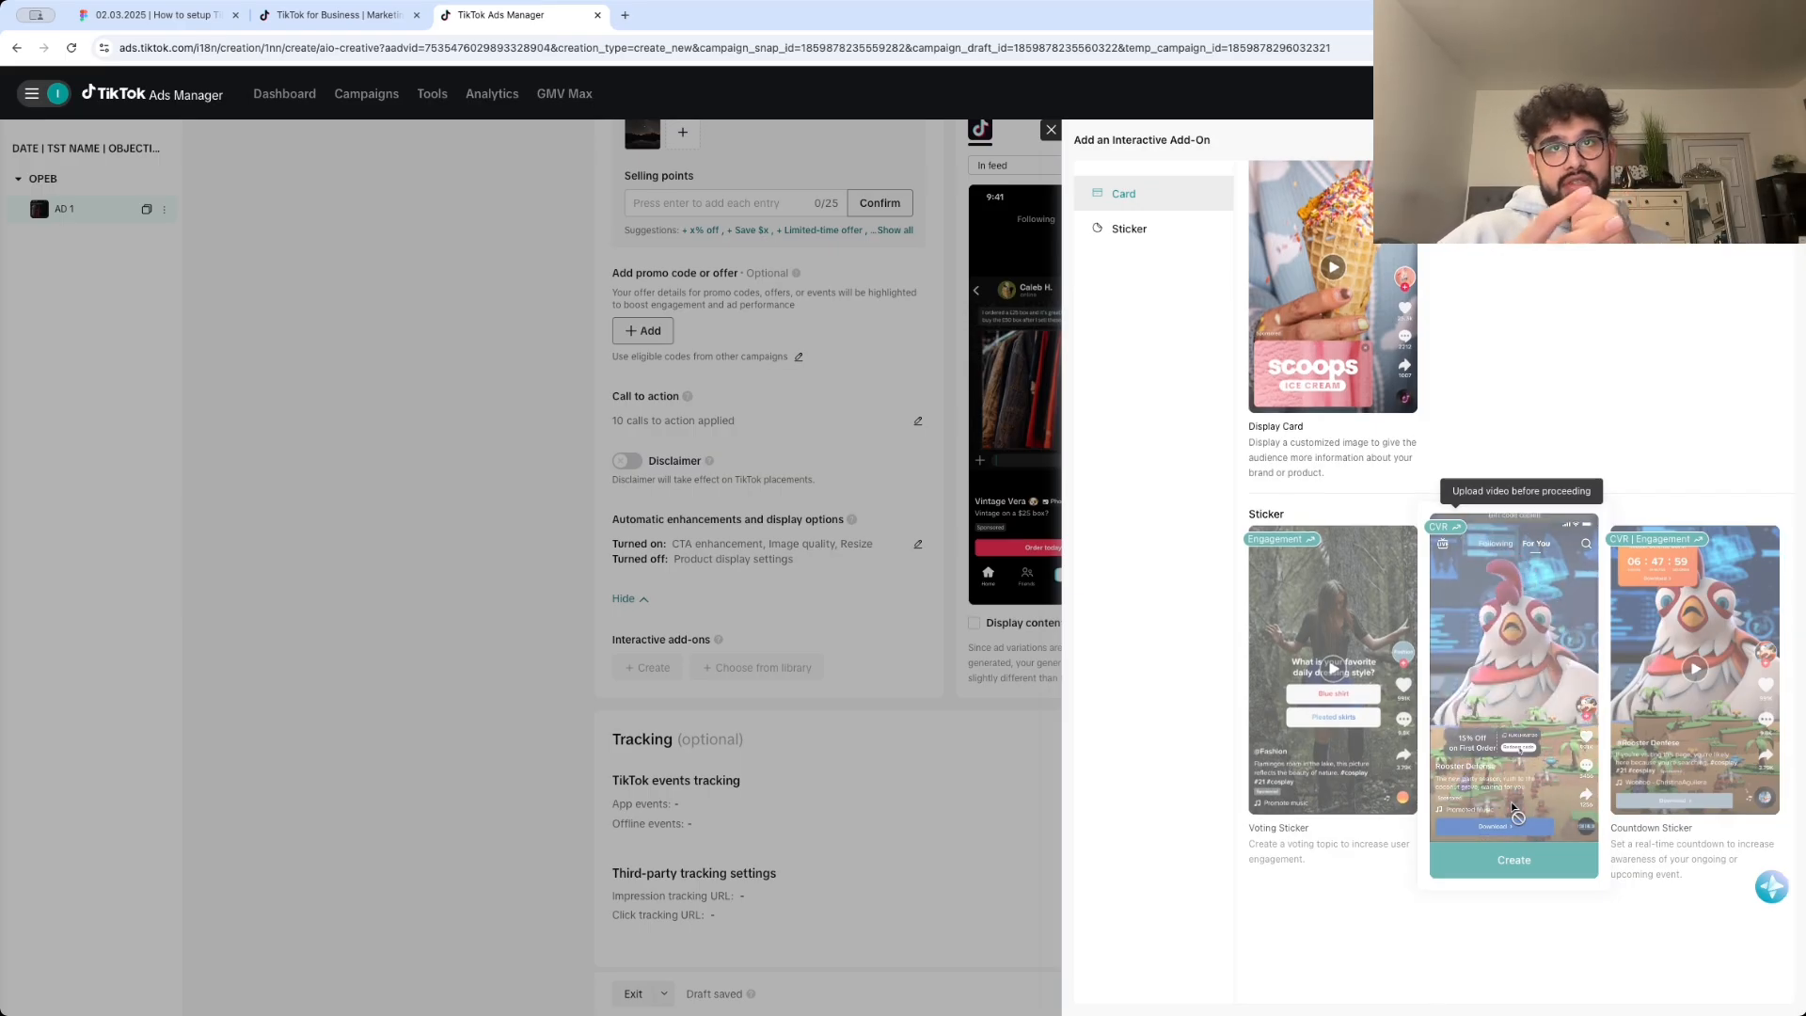
scroll(1513, 809, up, 1)
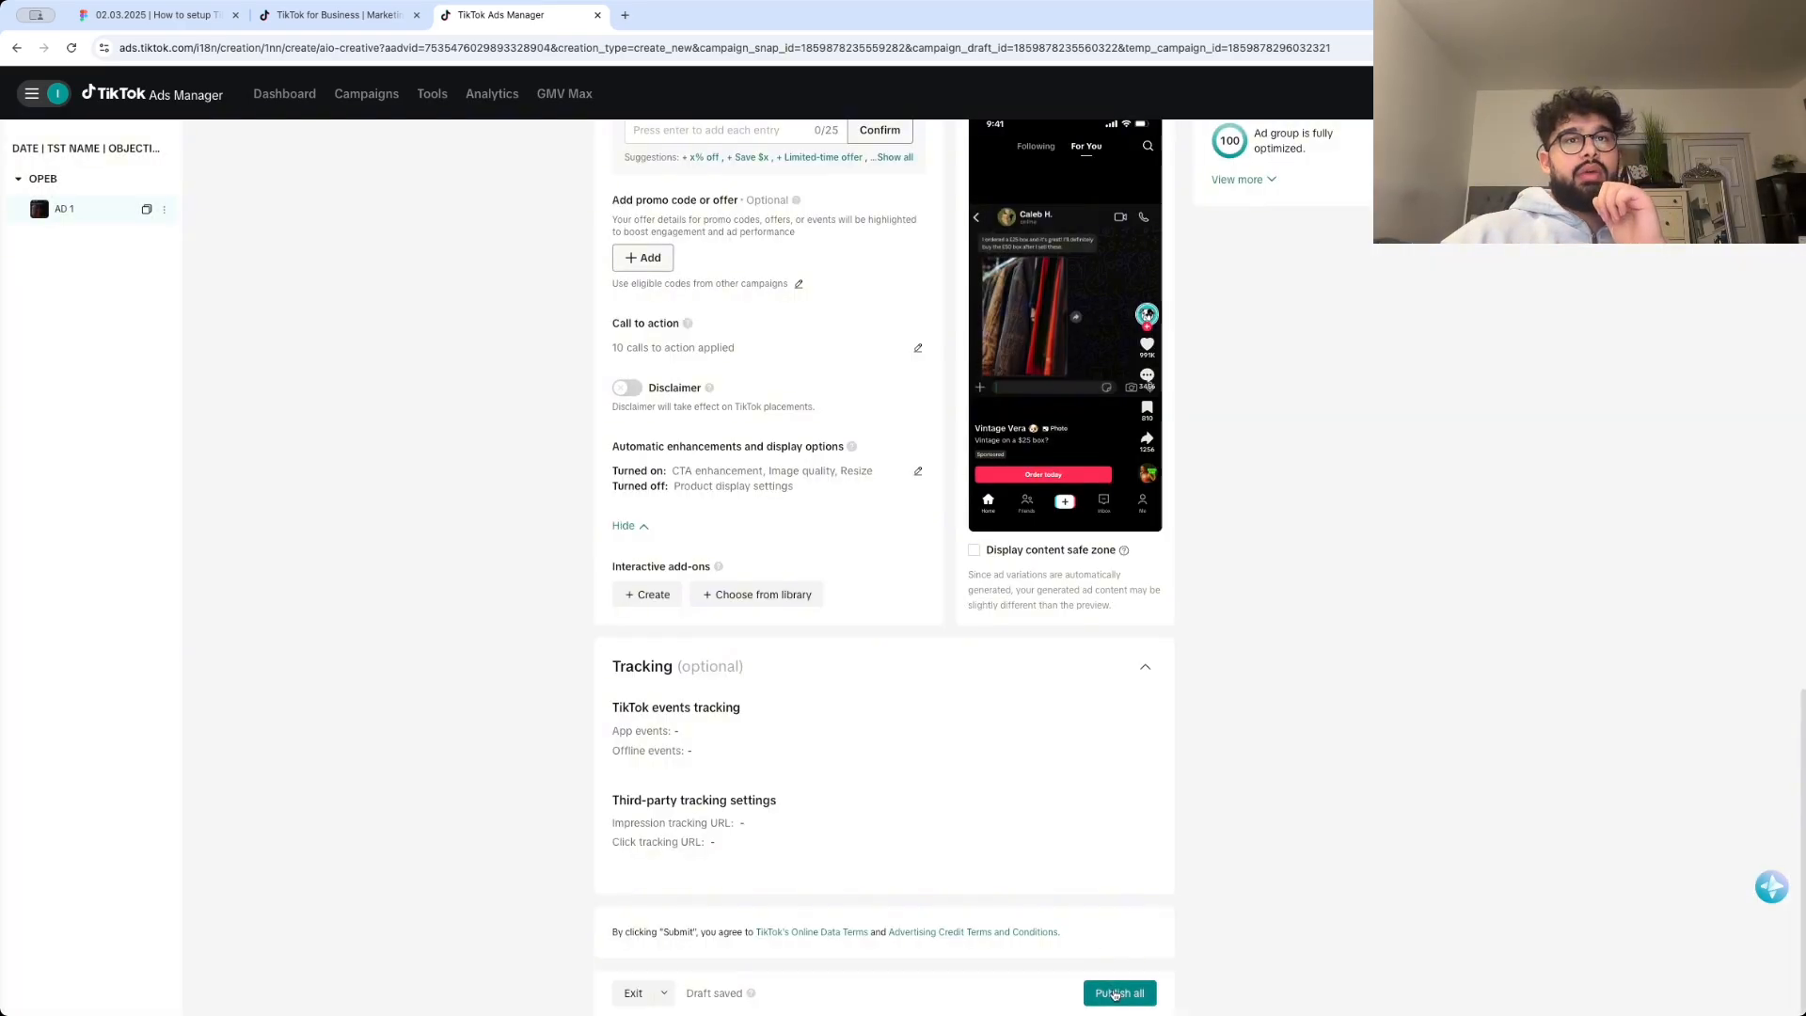
- Publish the whole campaign and switch the new "DATE | TST NAME | OBJECTIVE" campaign off
click(1115, 995)
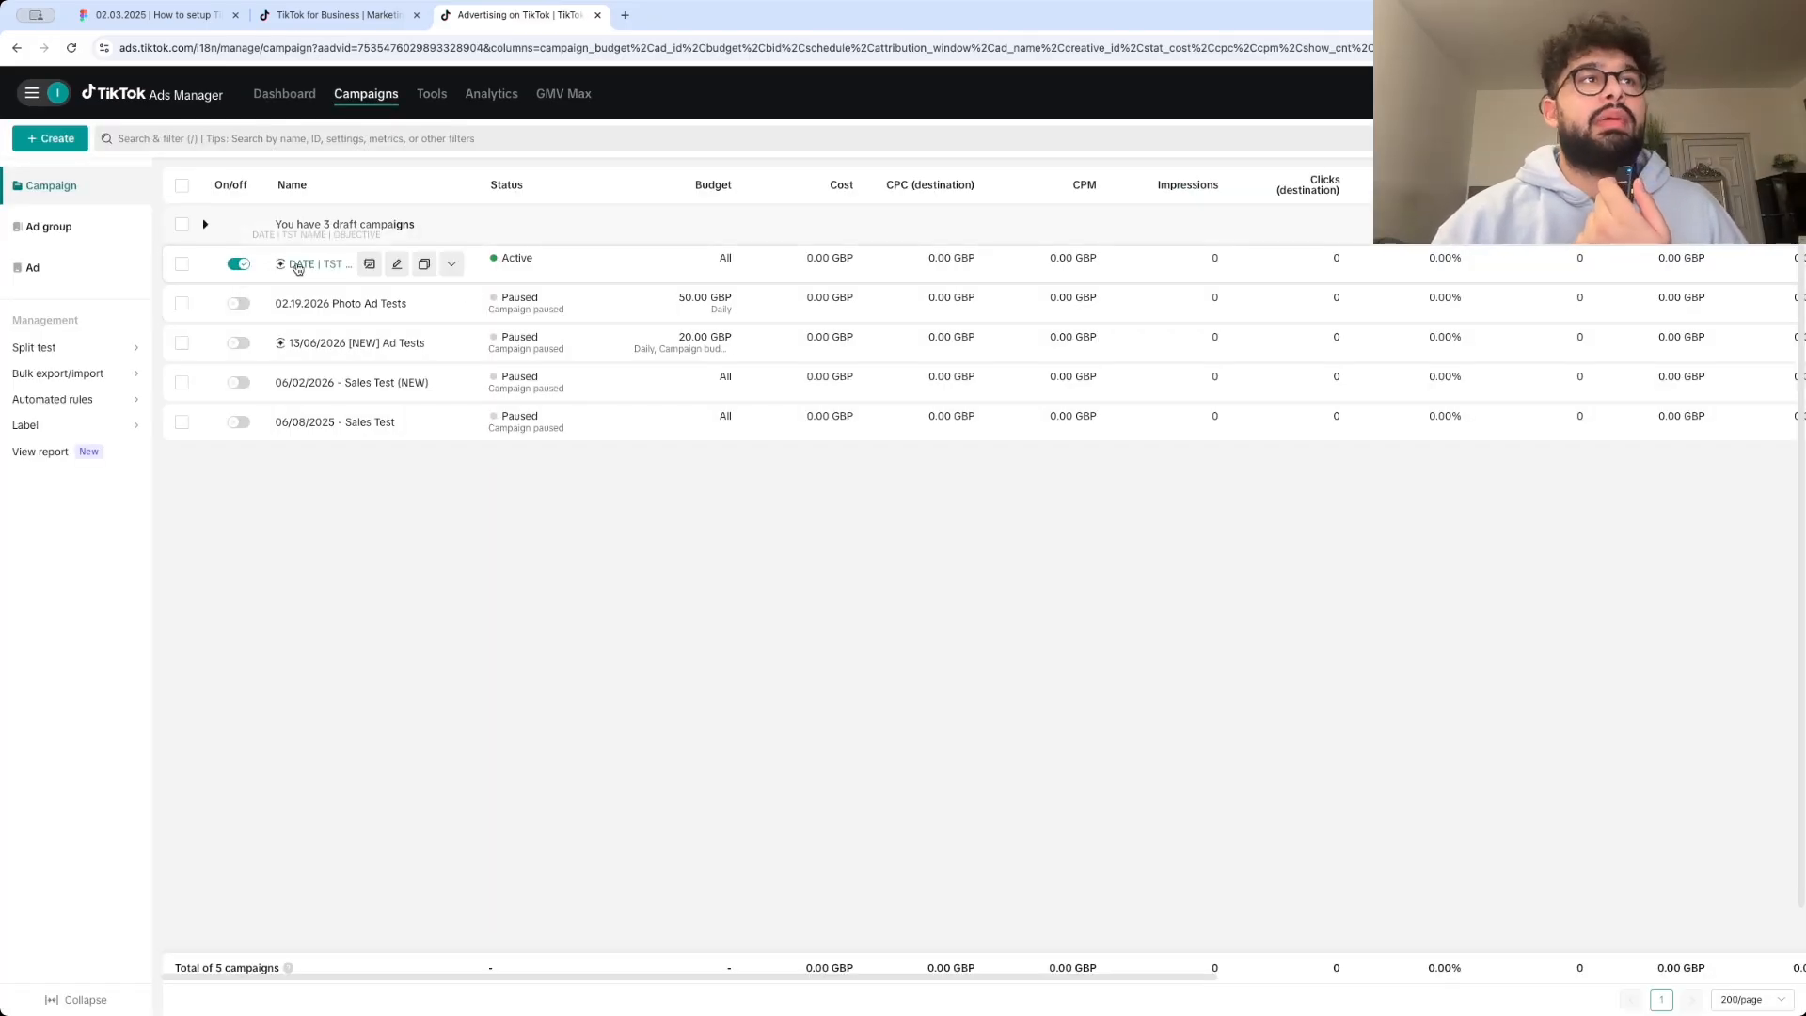
click(240, 266)
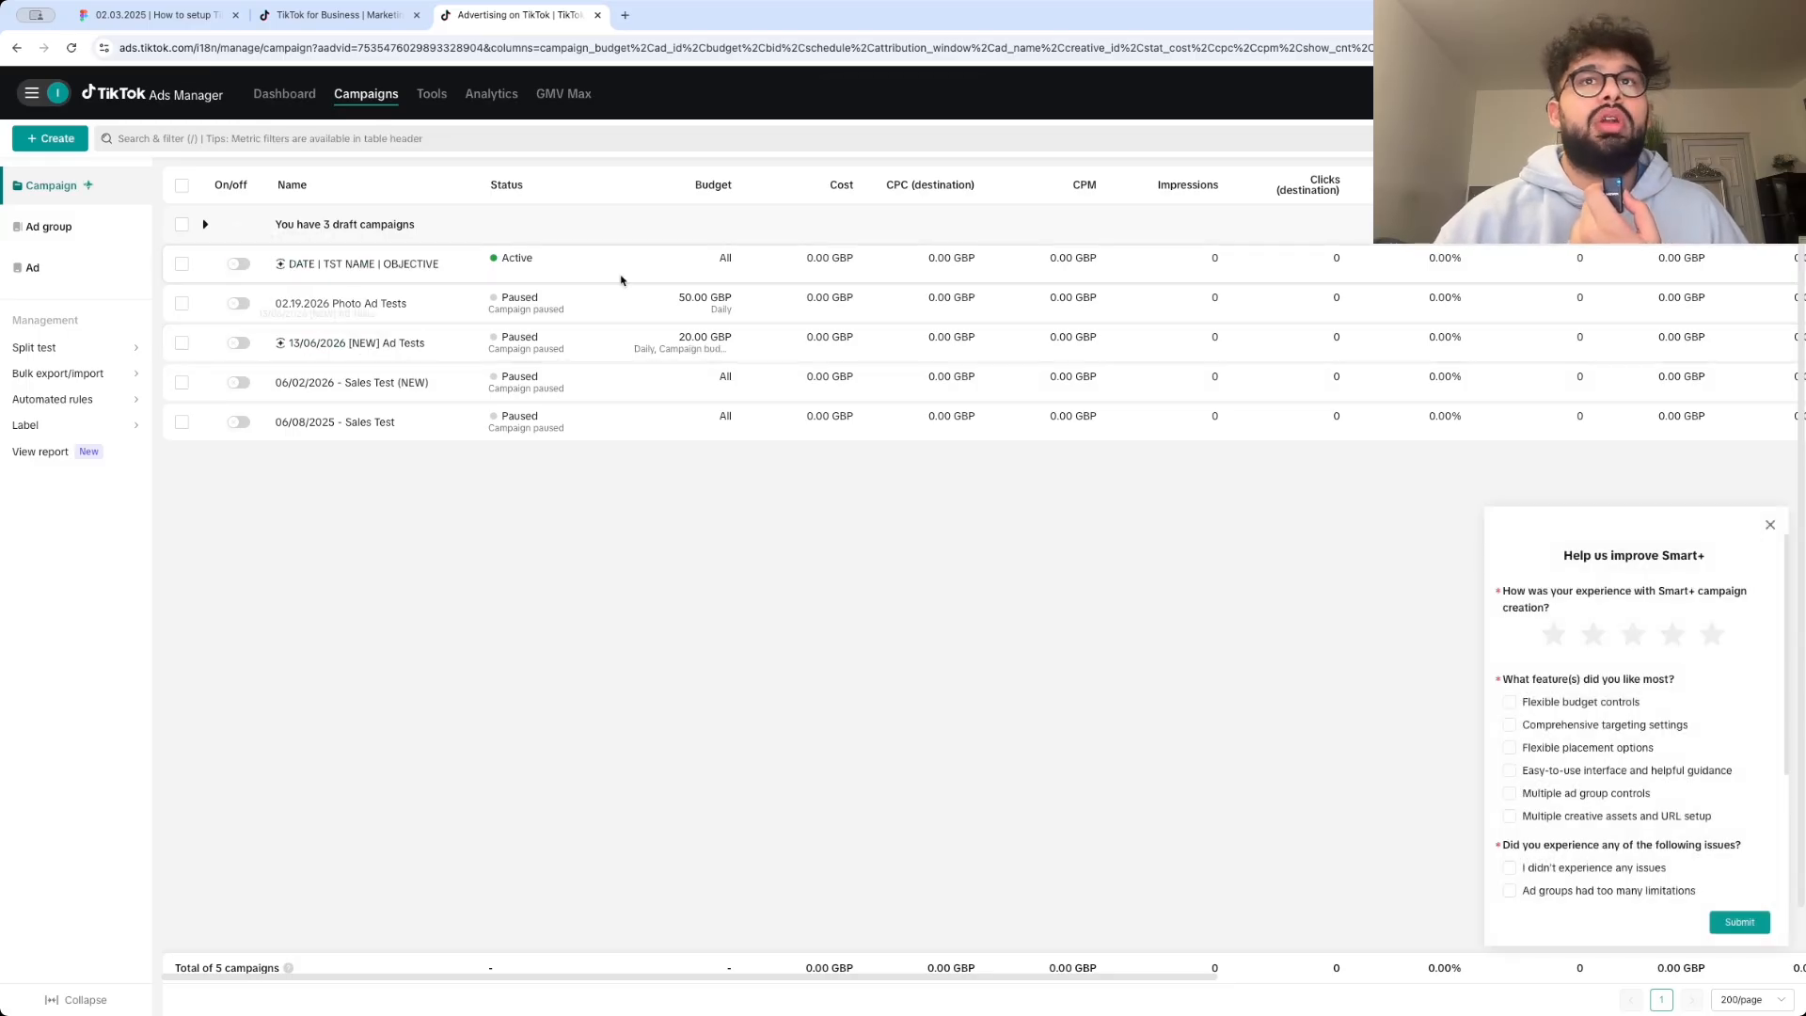
- Set the campaign report's data time range to Lifetime
click(1563, 138)
click(1147, 222)
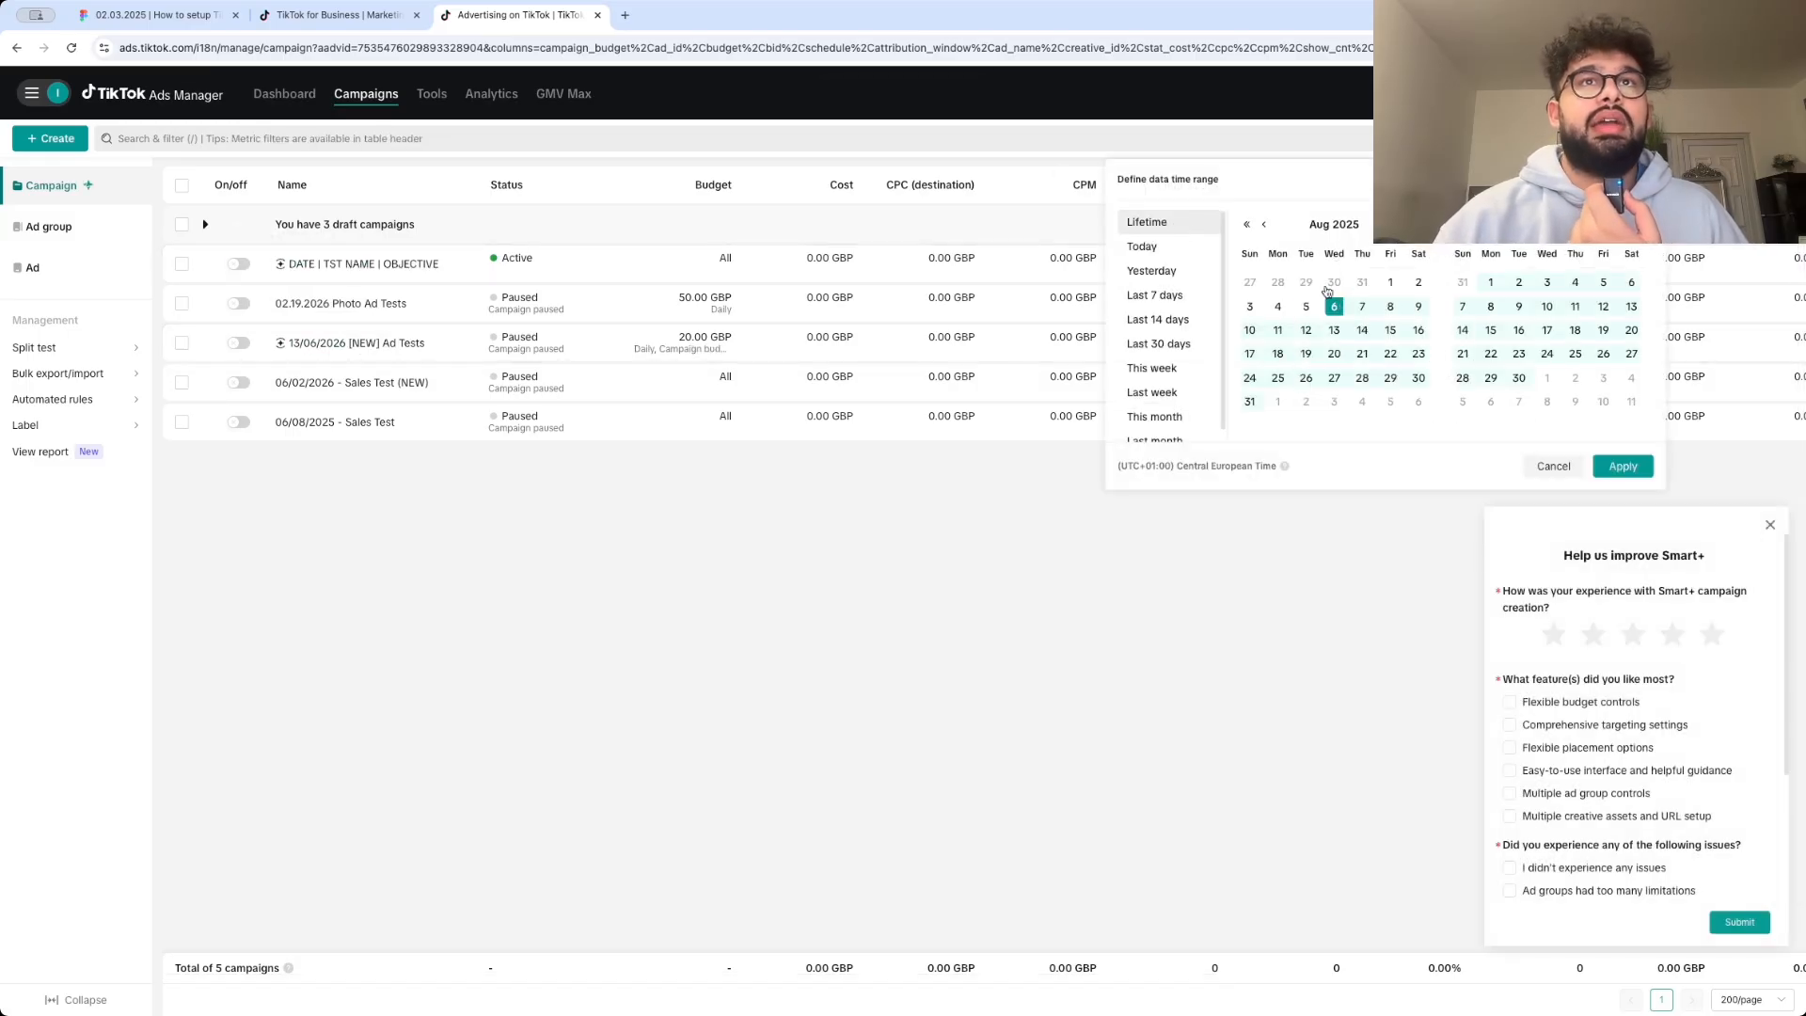
click(1623, 467)
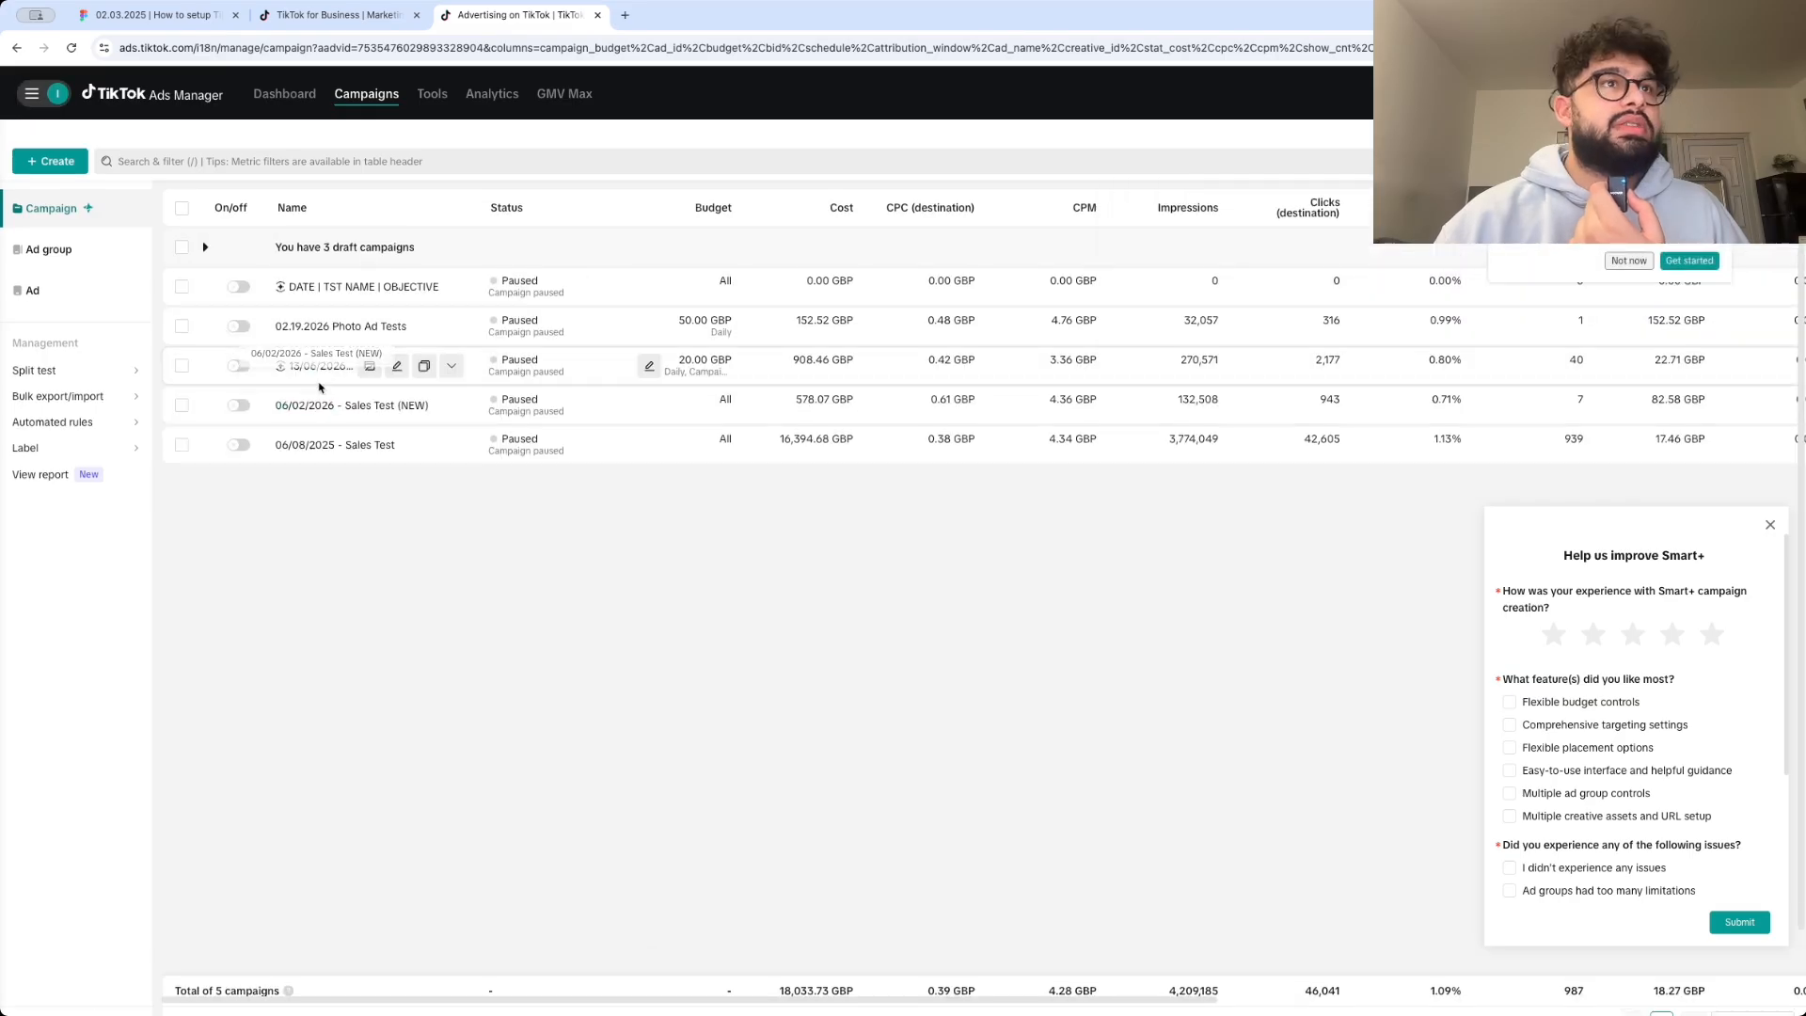
- Look through the ad groups and ads inside the "13/06/2026 [NEW] Ad Tests" campaign
click(322, 365)
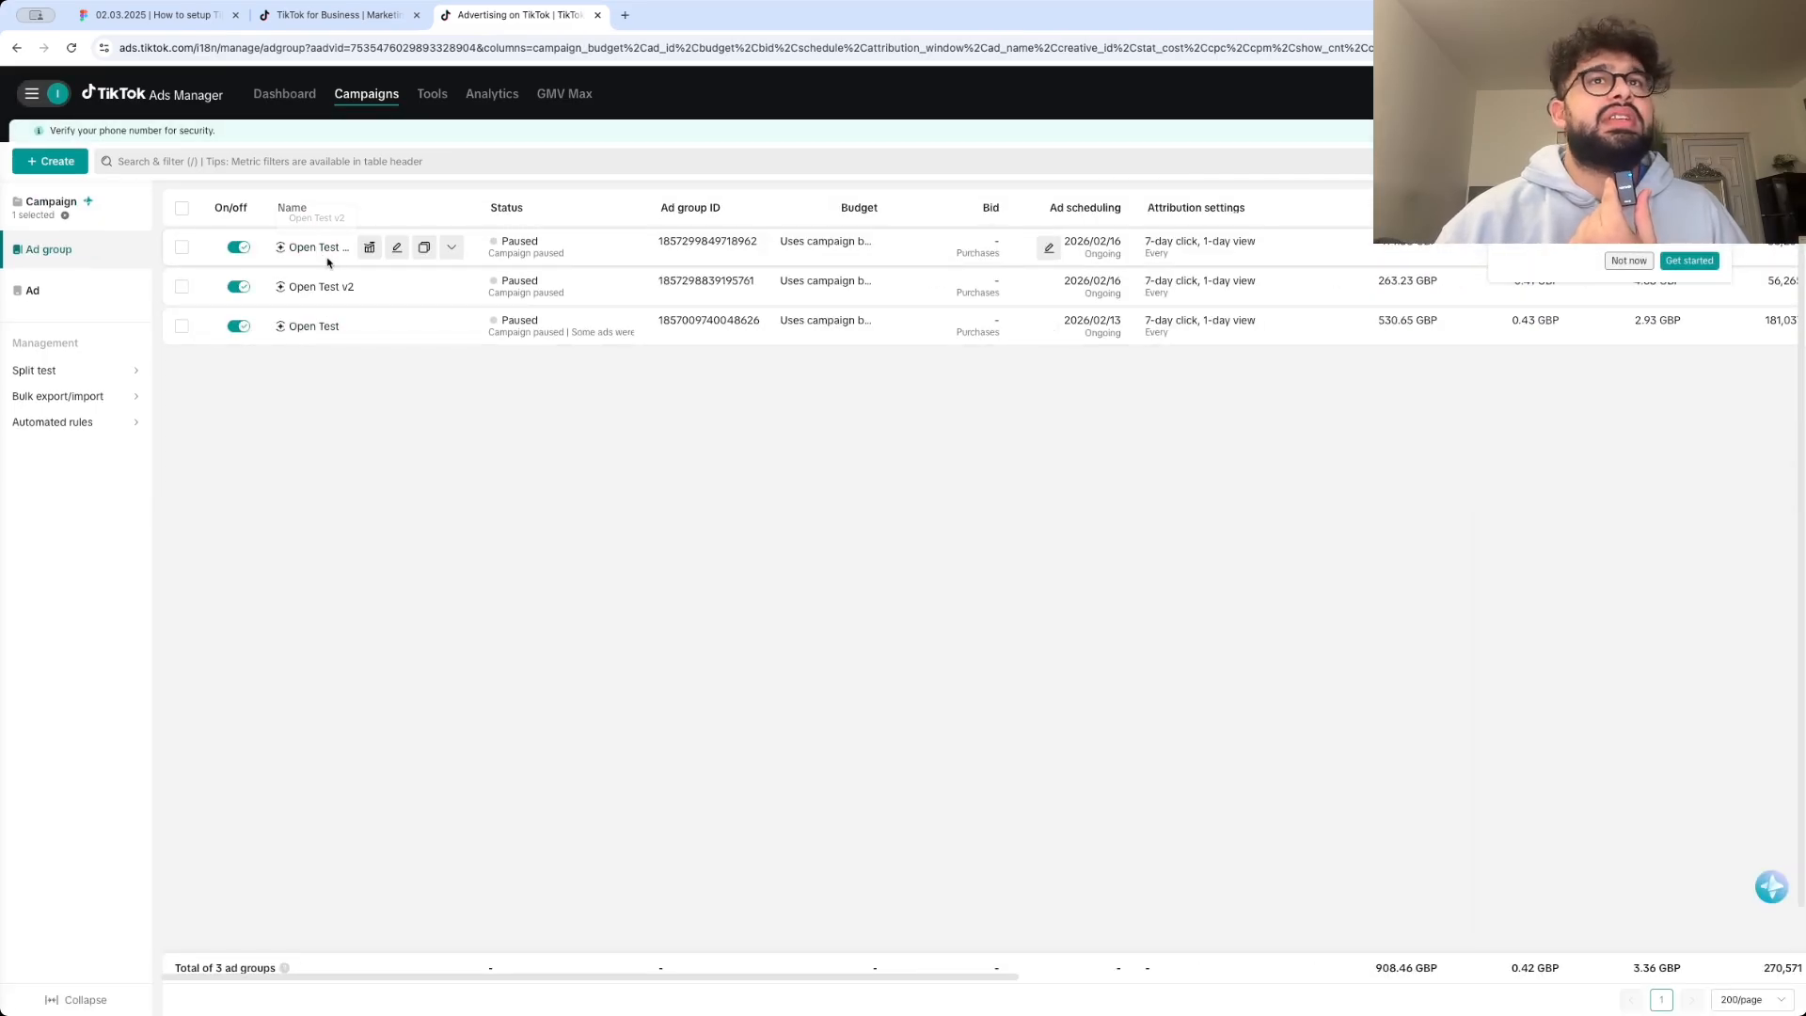
click(316, 248)
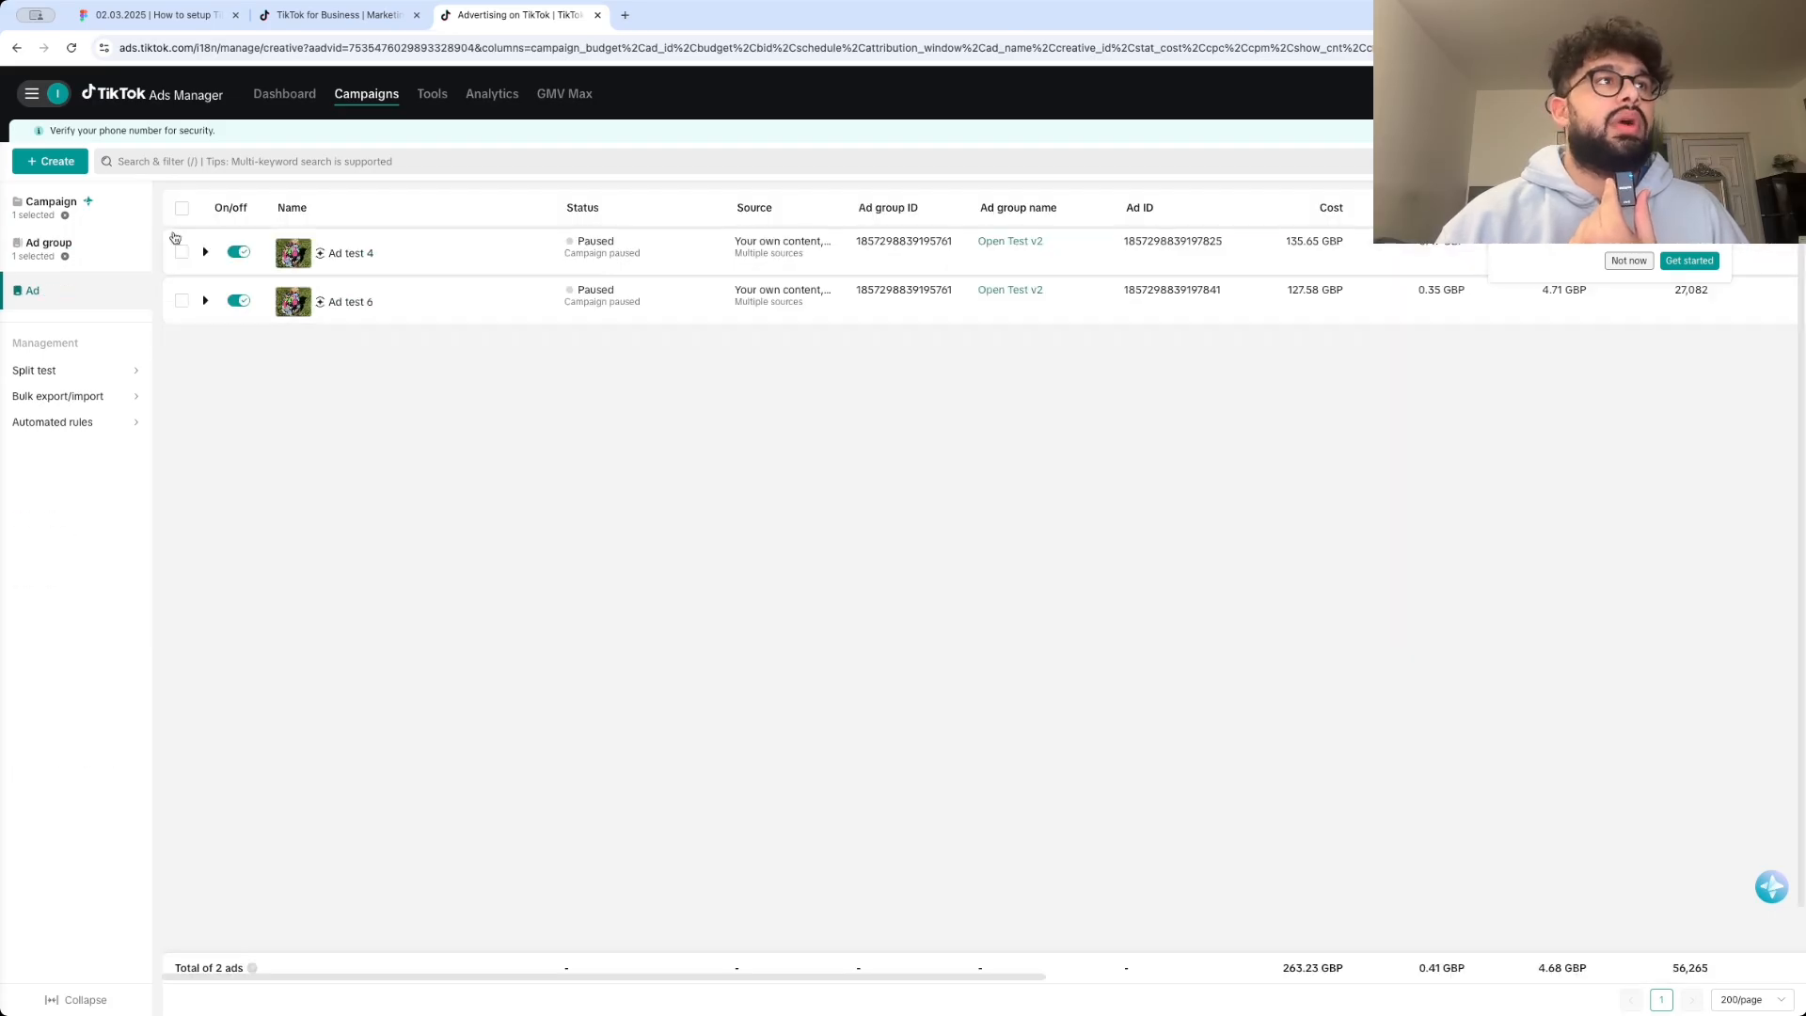
click(122, 251)
click(315, 323)
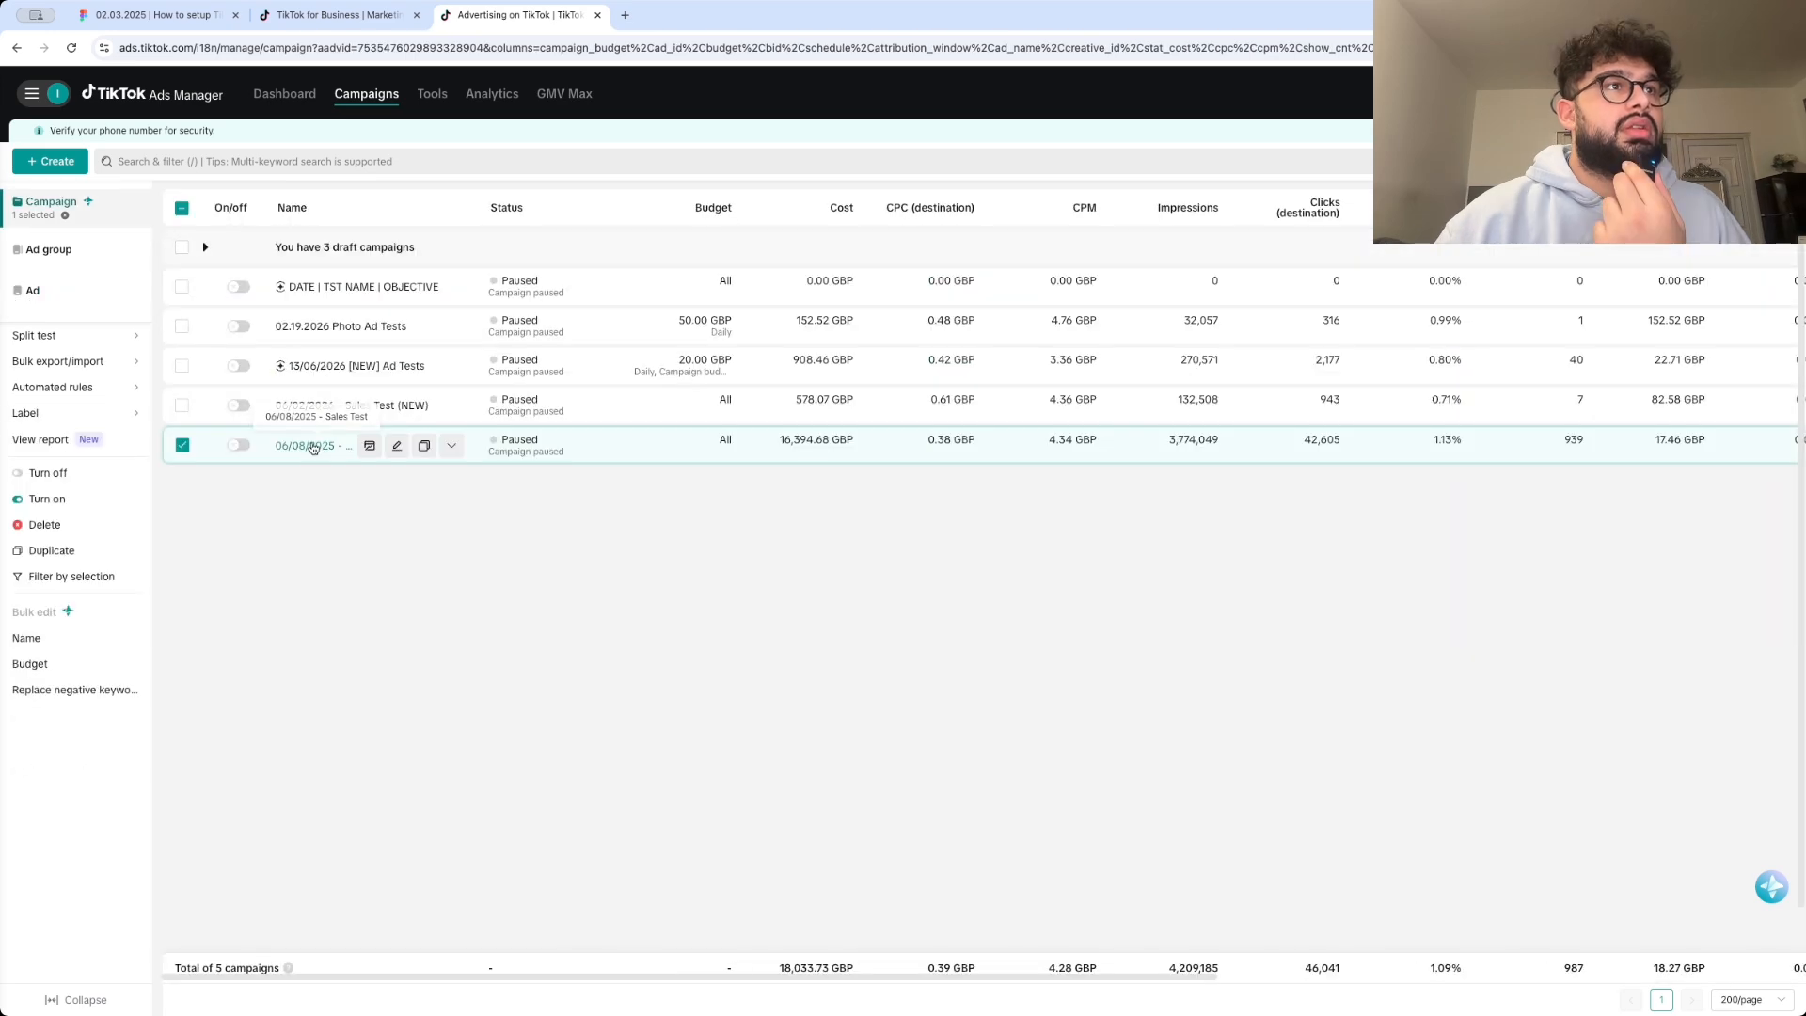
- Open the "06/08/2025 - Sales Test" campaign and review the performance metrics of its Lookalike ad groups
click(313, 446)
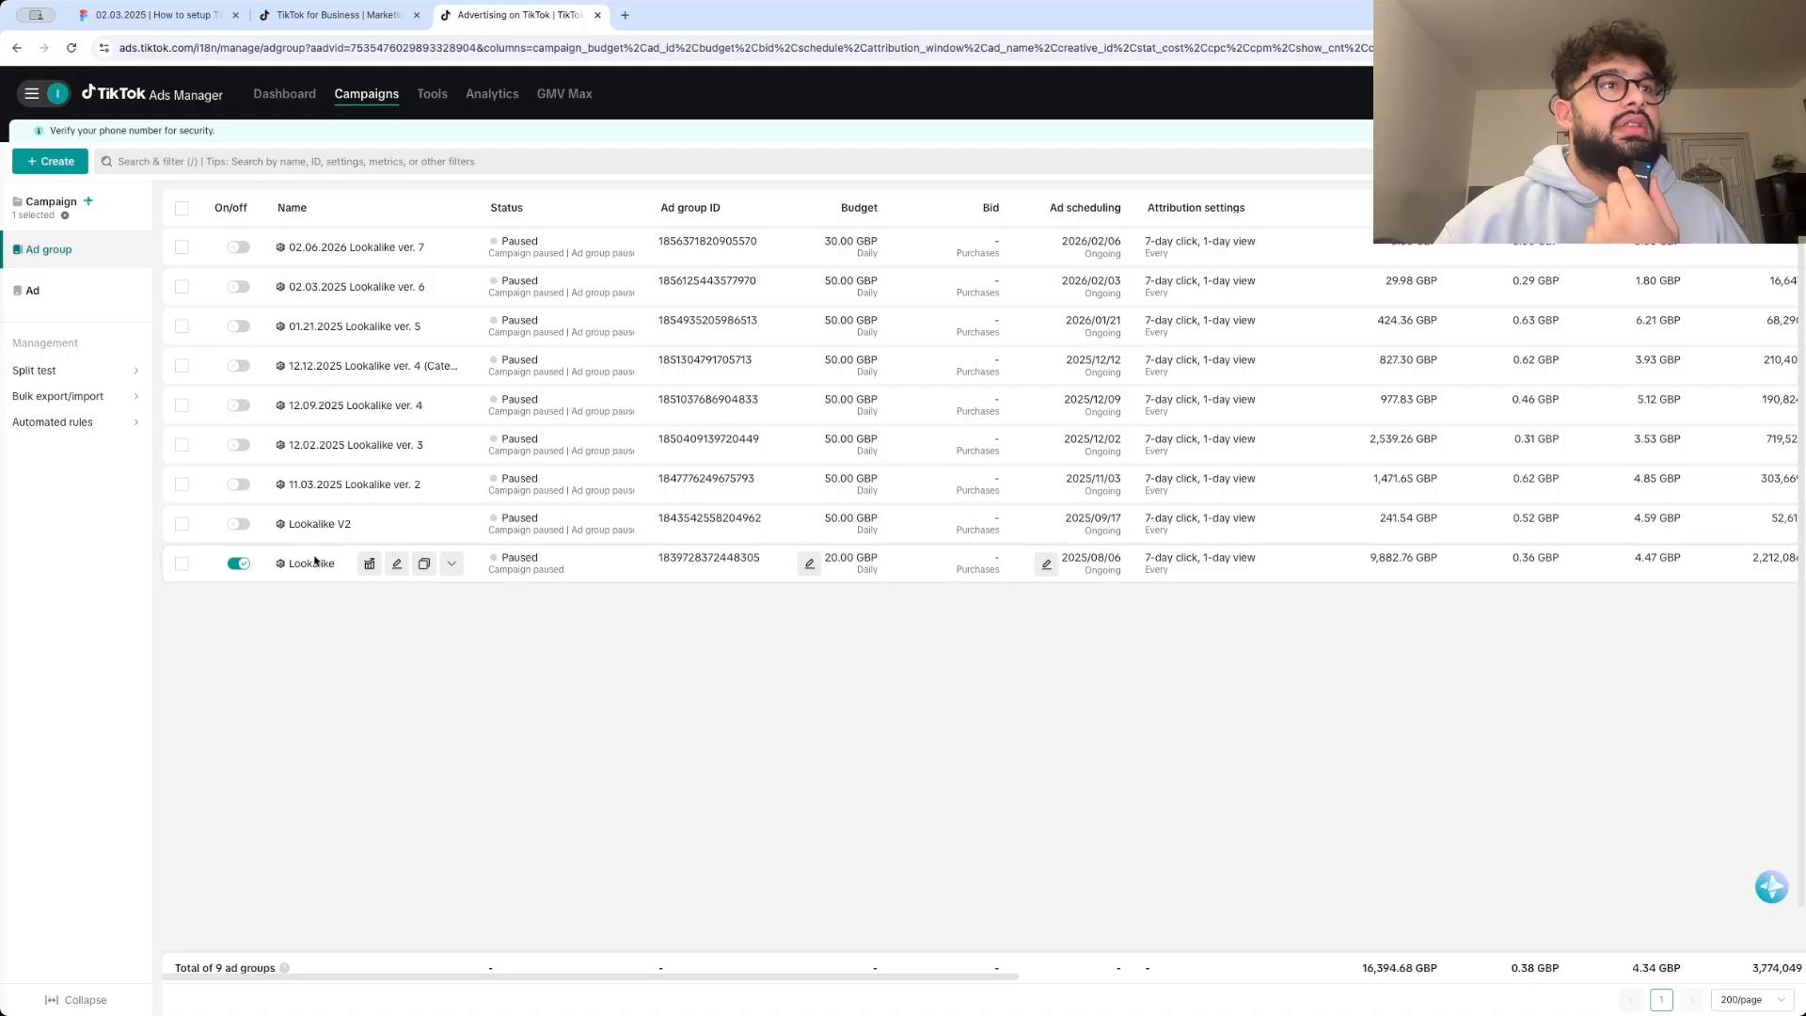
scroll(384, 532, right, 10)
scroll(658, 545, left, 10)
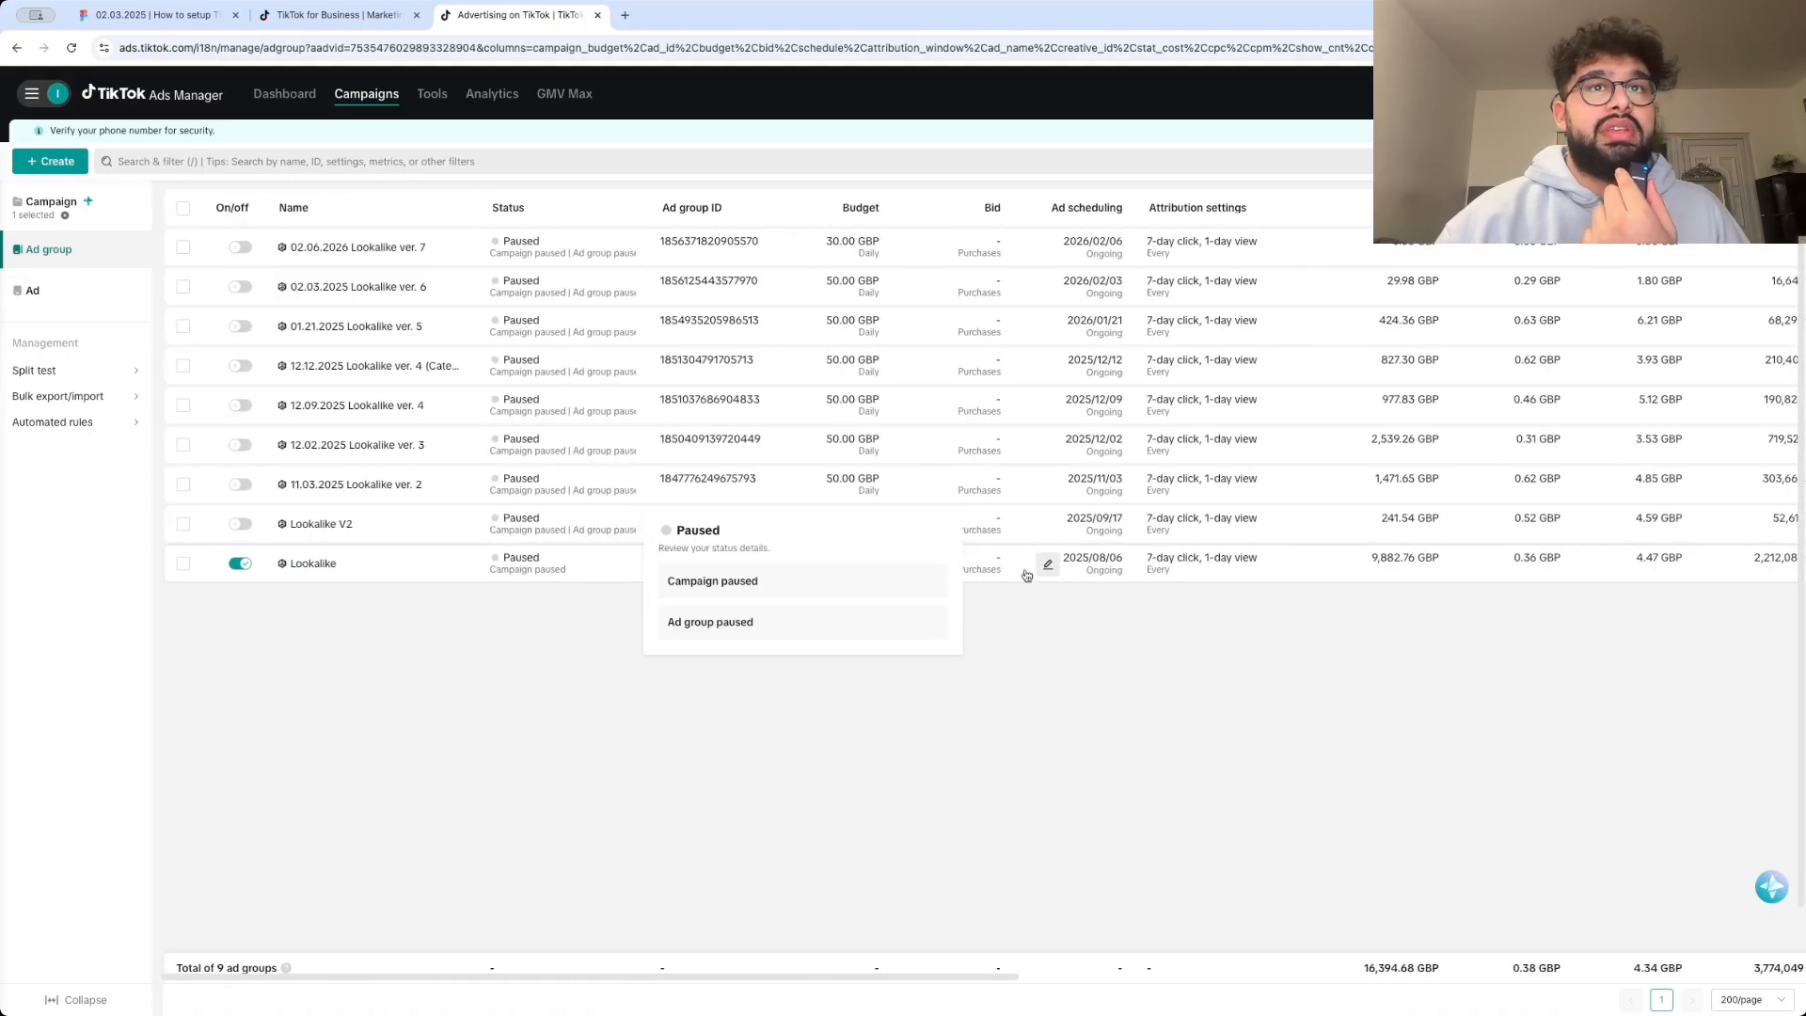
scroll(1225, 570, right, 10)
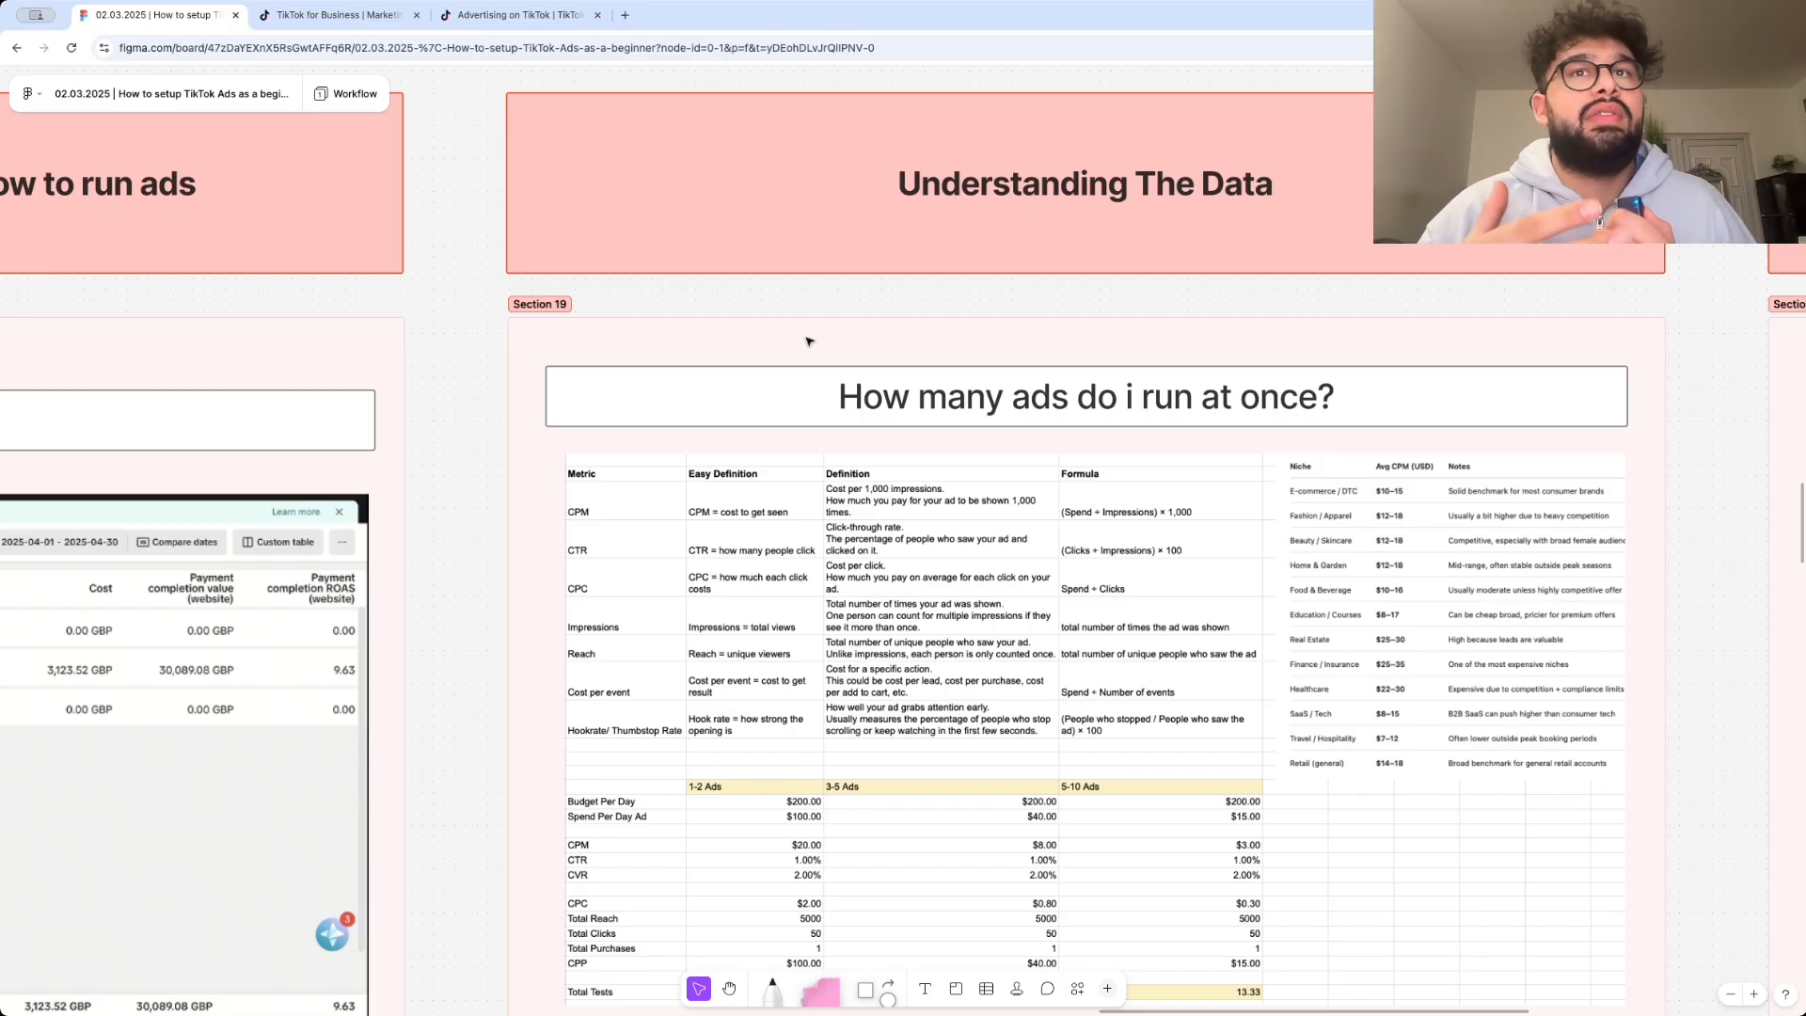
- Read the ad metric definitions, formulas and budget-per-ad comparison in the FigJam board's "Understanding The Data" section
scroll(809, 341, up, 3)
scroll(809, 342, down, 1)
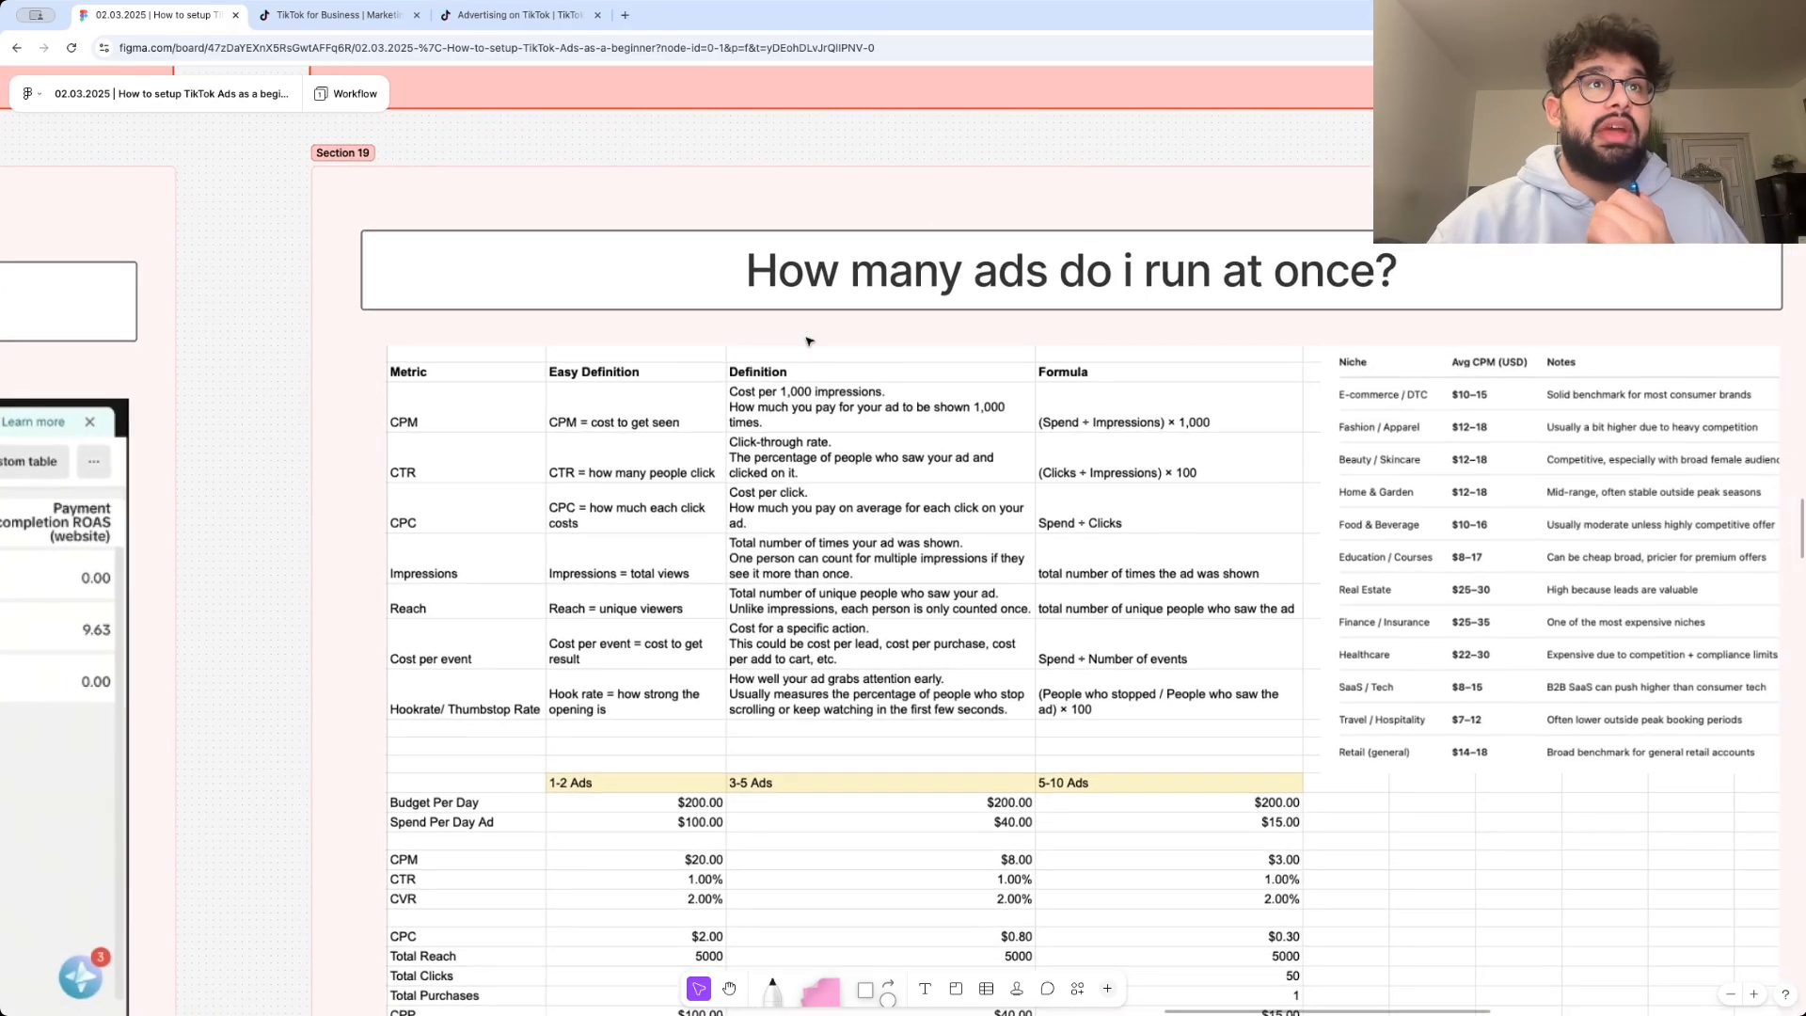
scroll(446, 428, up, 2)
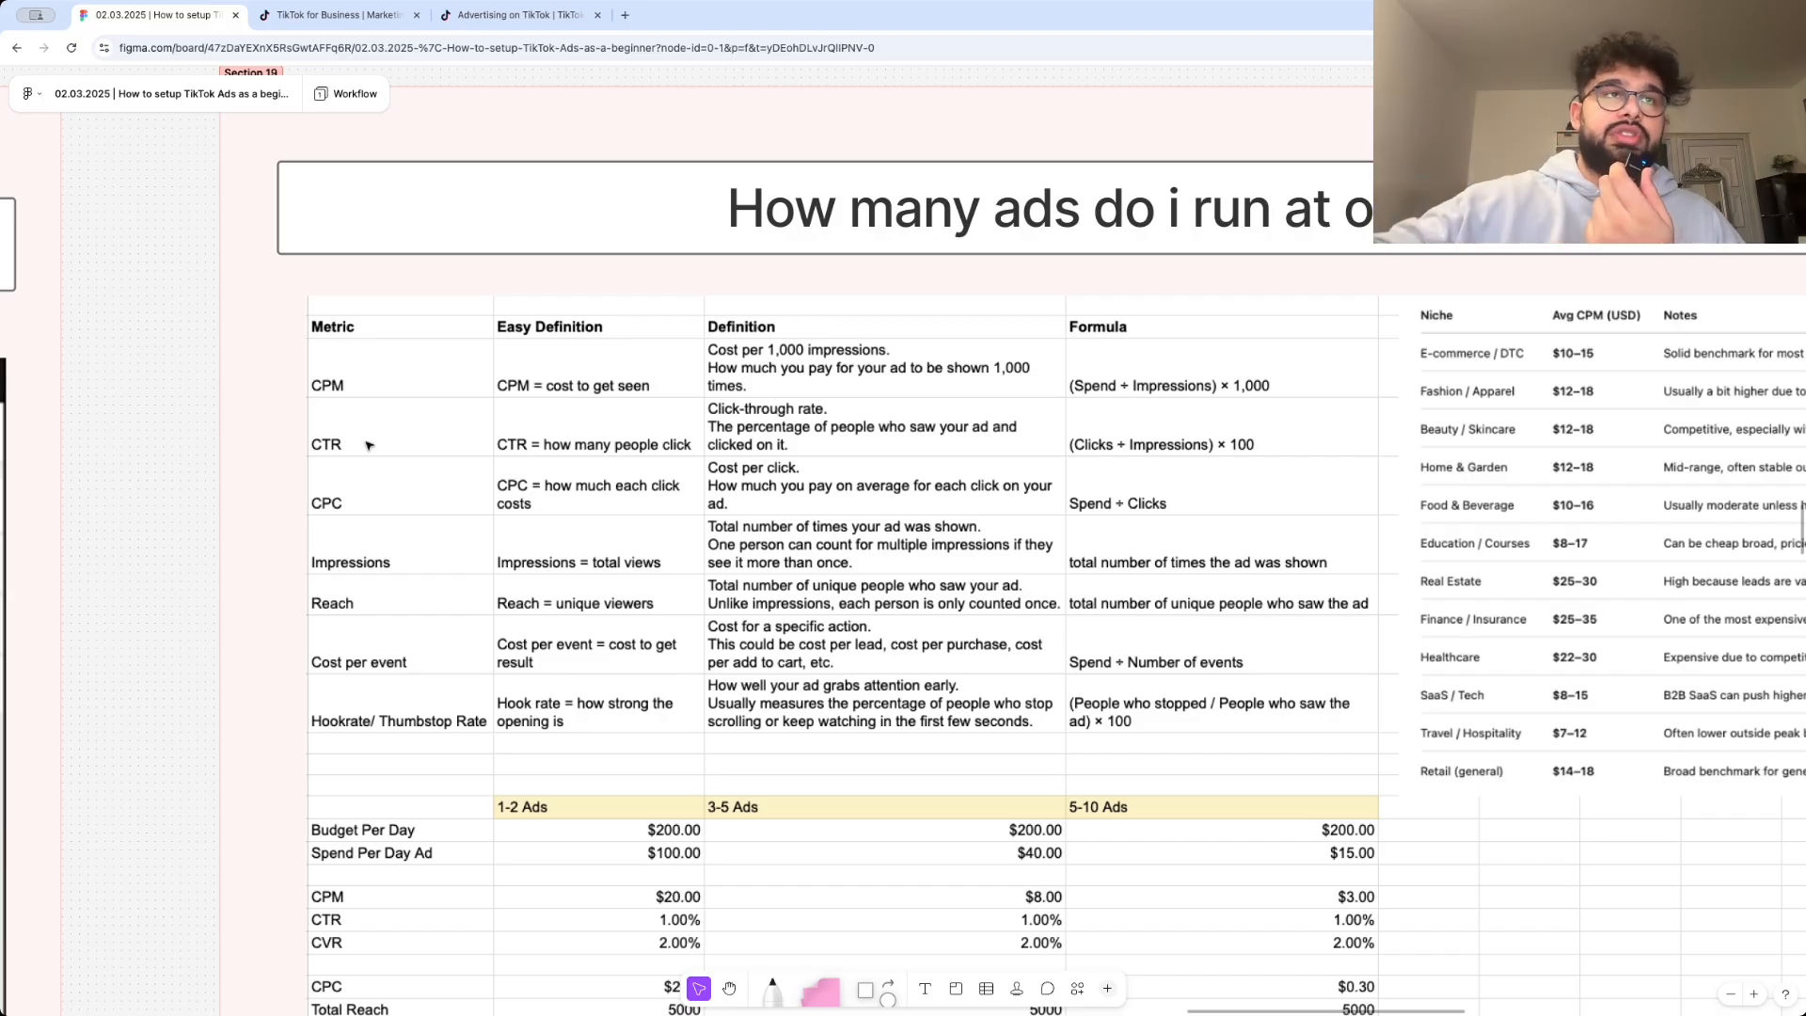
scroll(344, 481, down, 1)
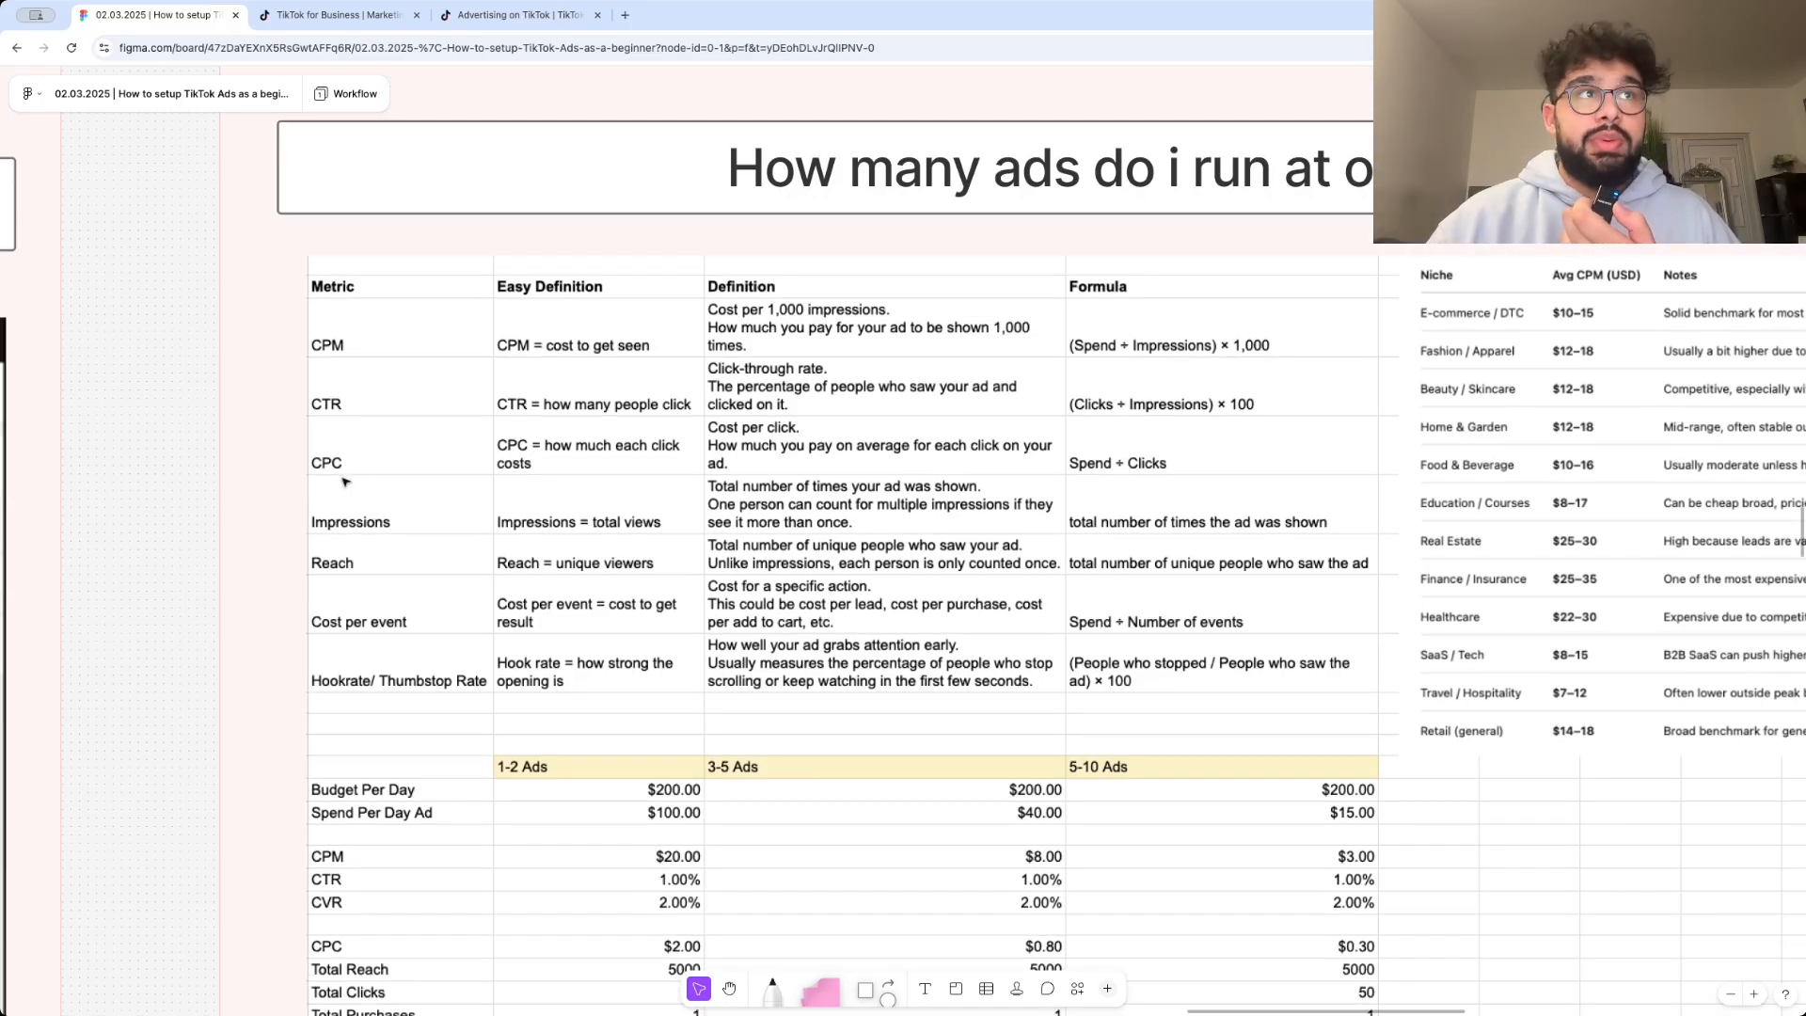
scroll(346, 354, down, 3)
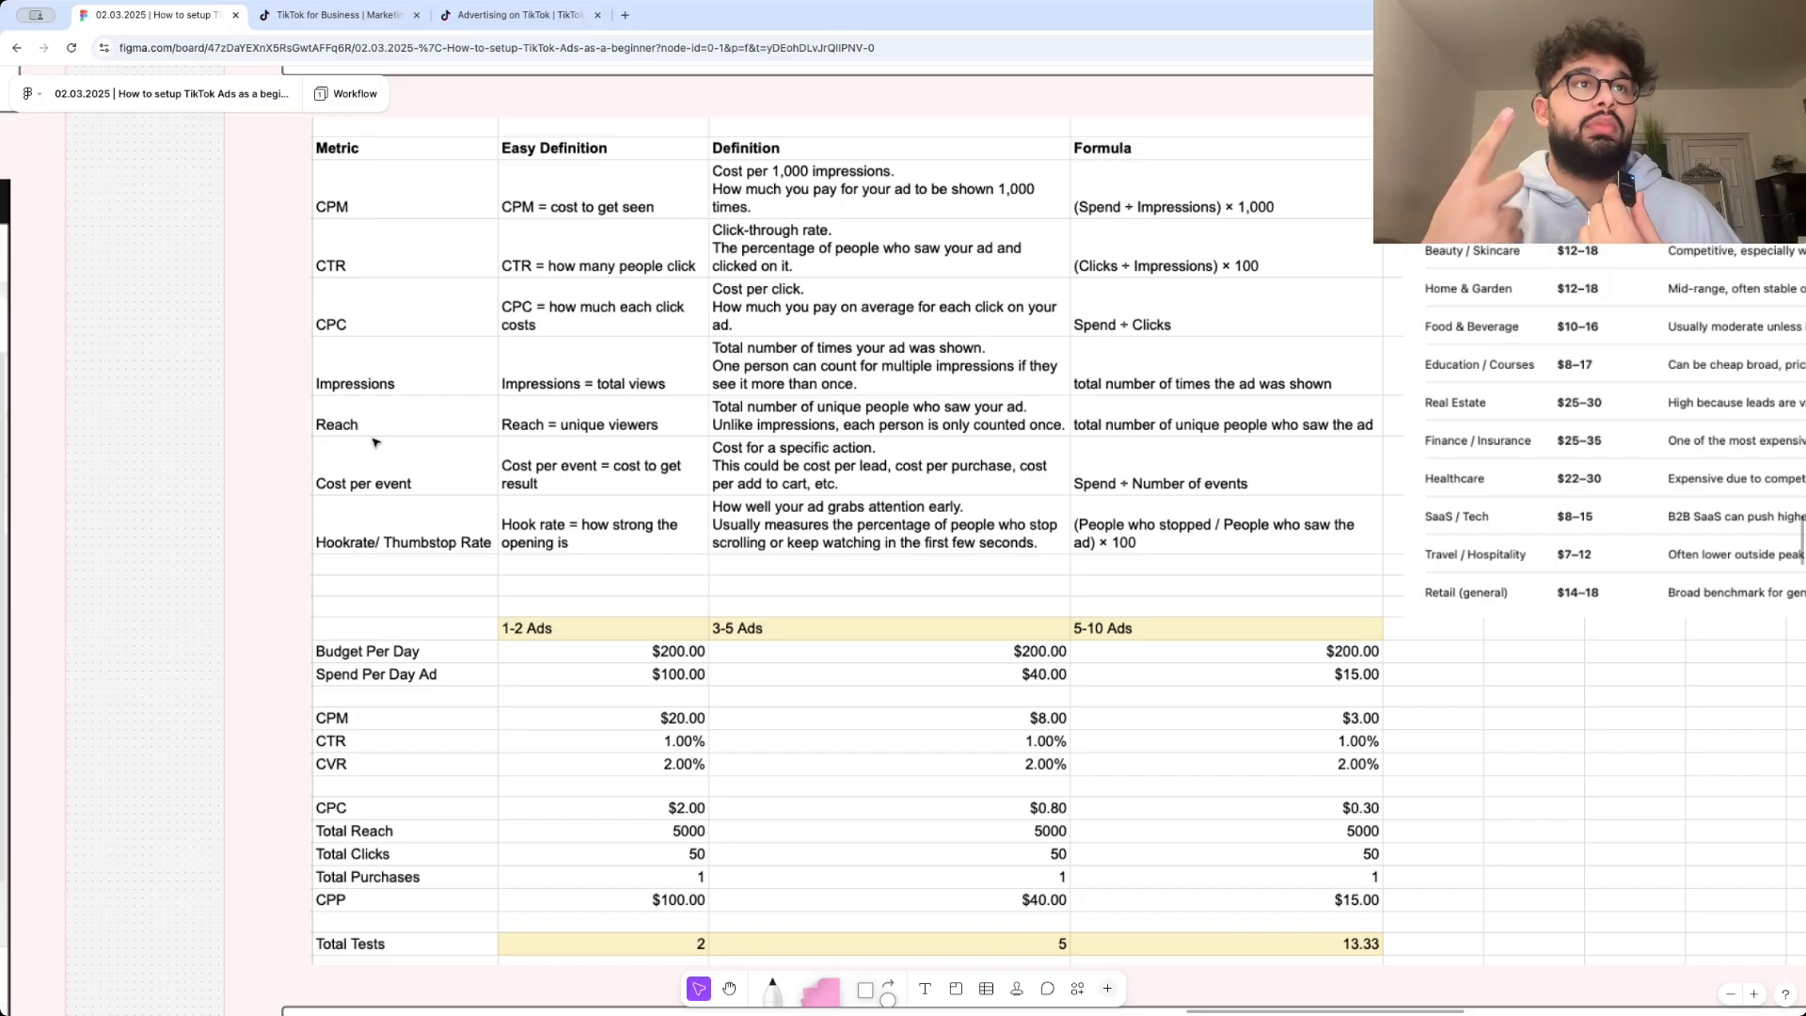
scroll(374, 442, down, 1)
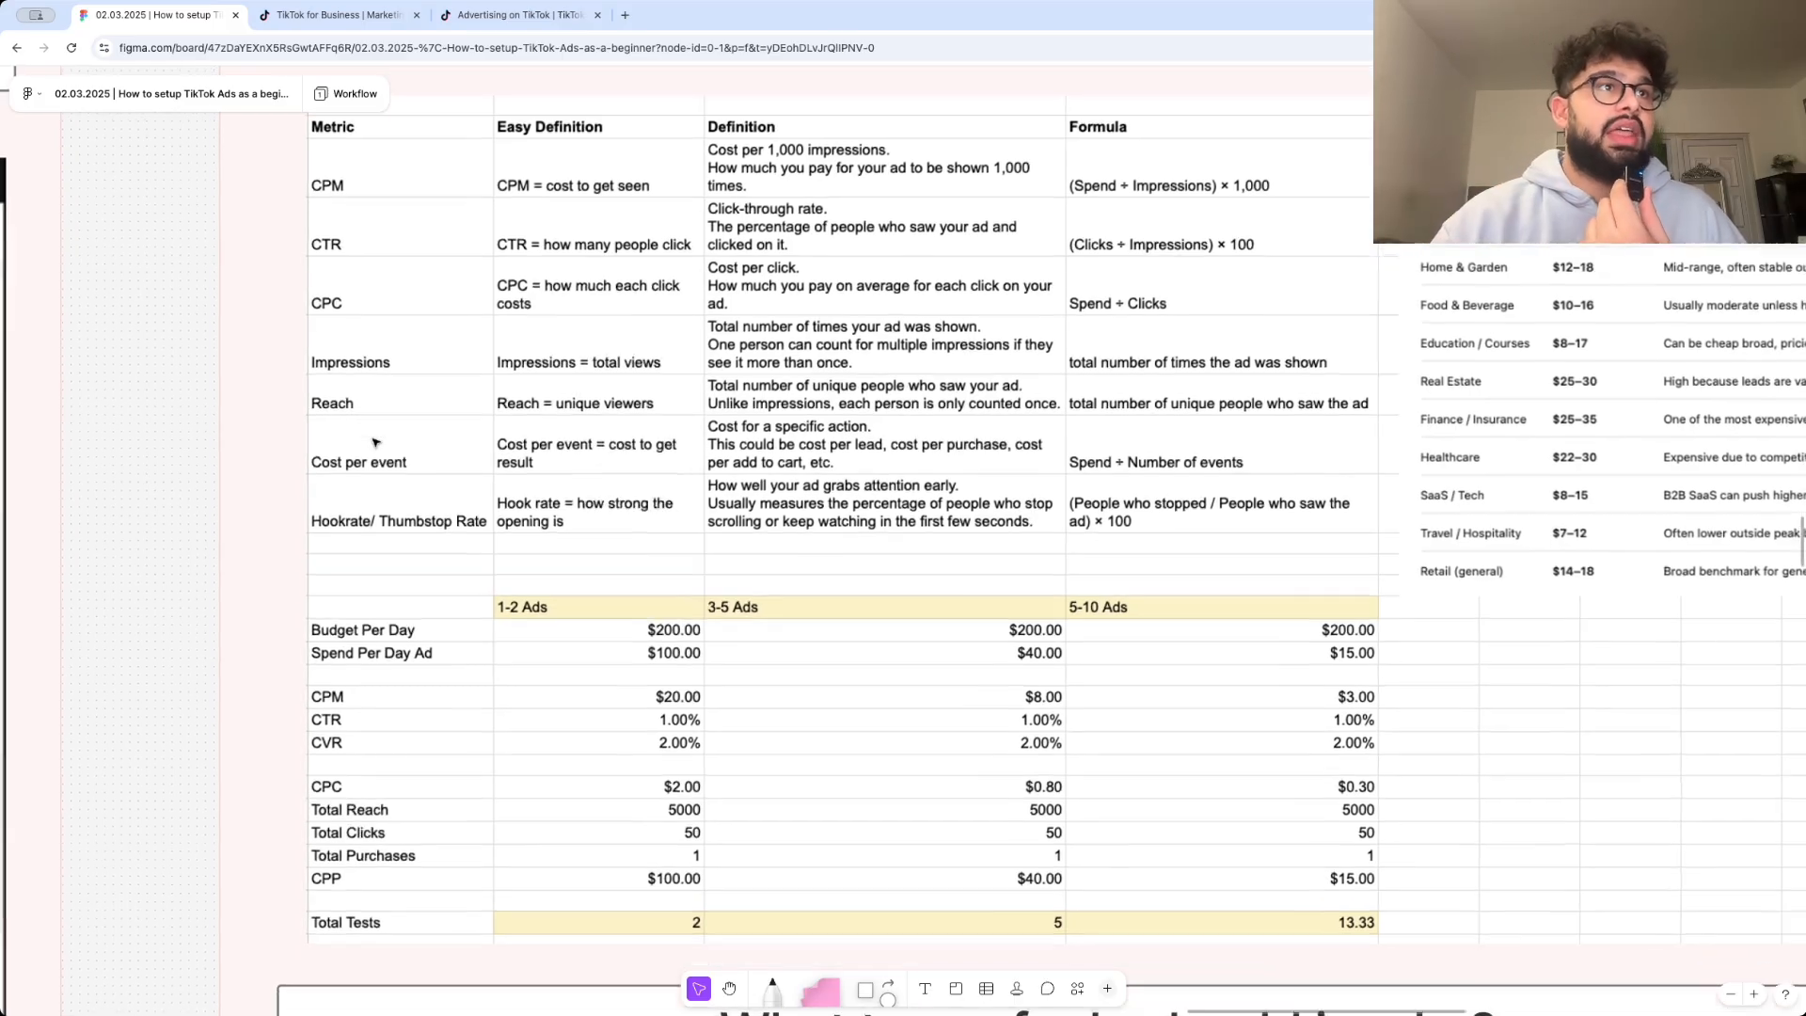
scroll(383, 470, up, 1)
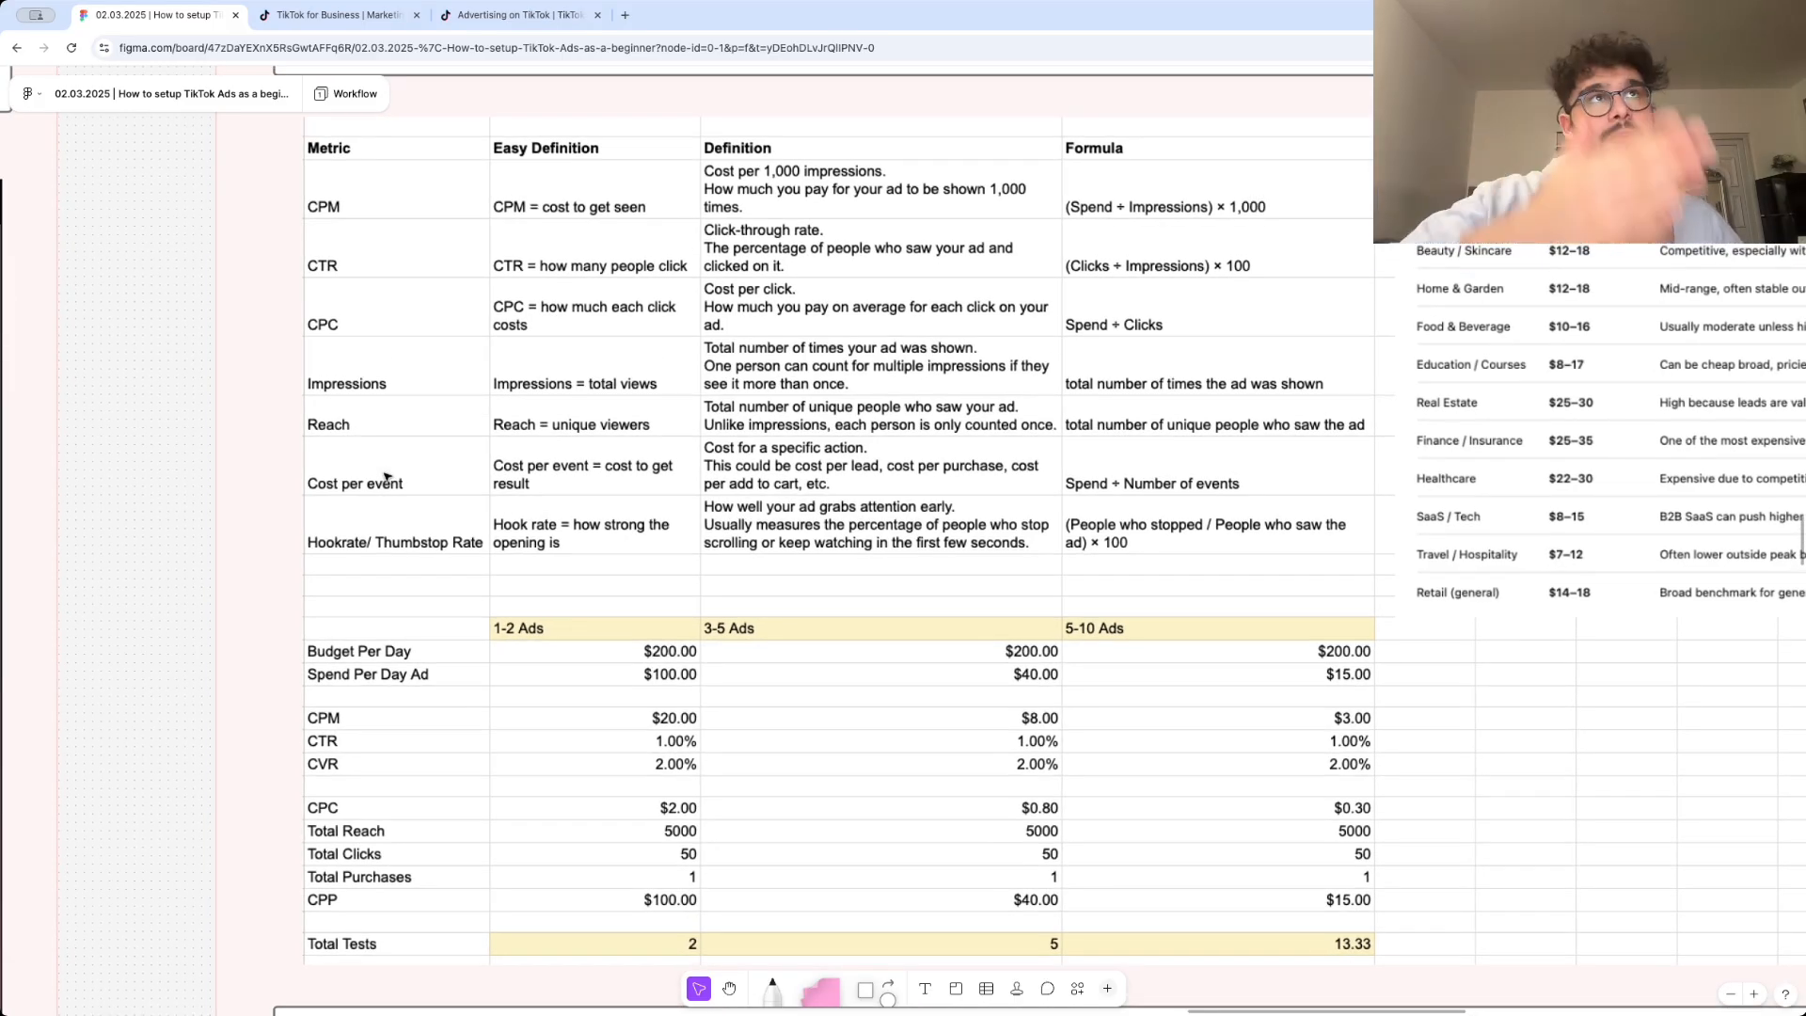
- Switch to TikTok Ads Manager and add the website Purchase columns Total, Cost and Total value to the ad group table
click(508, 21)
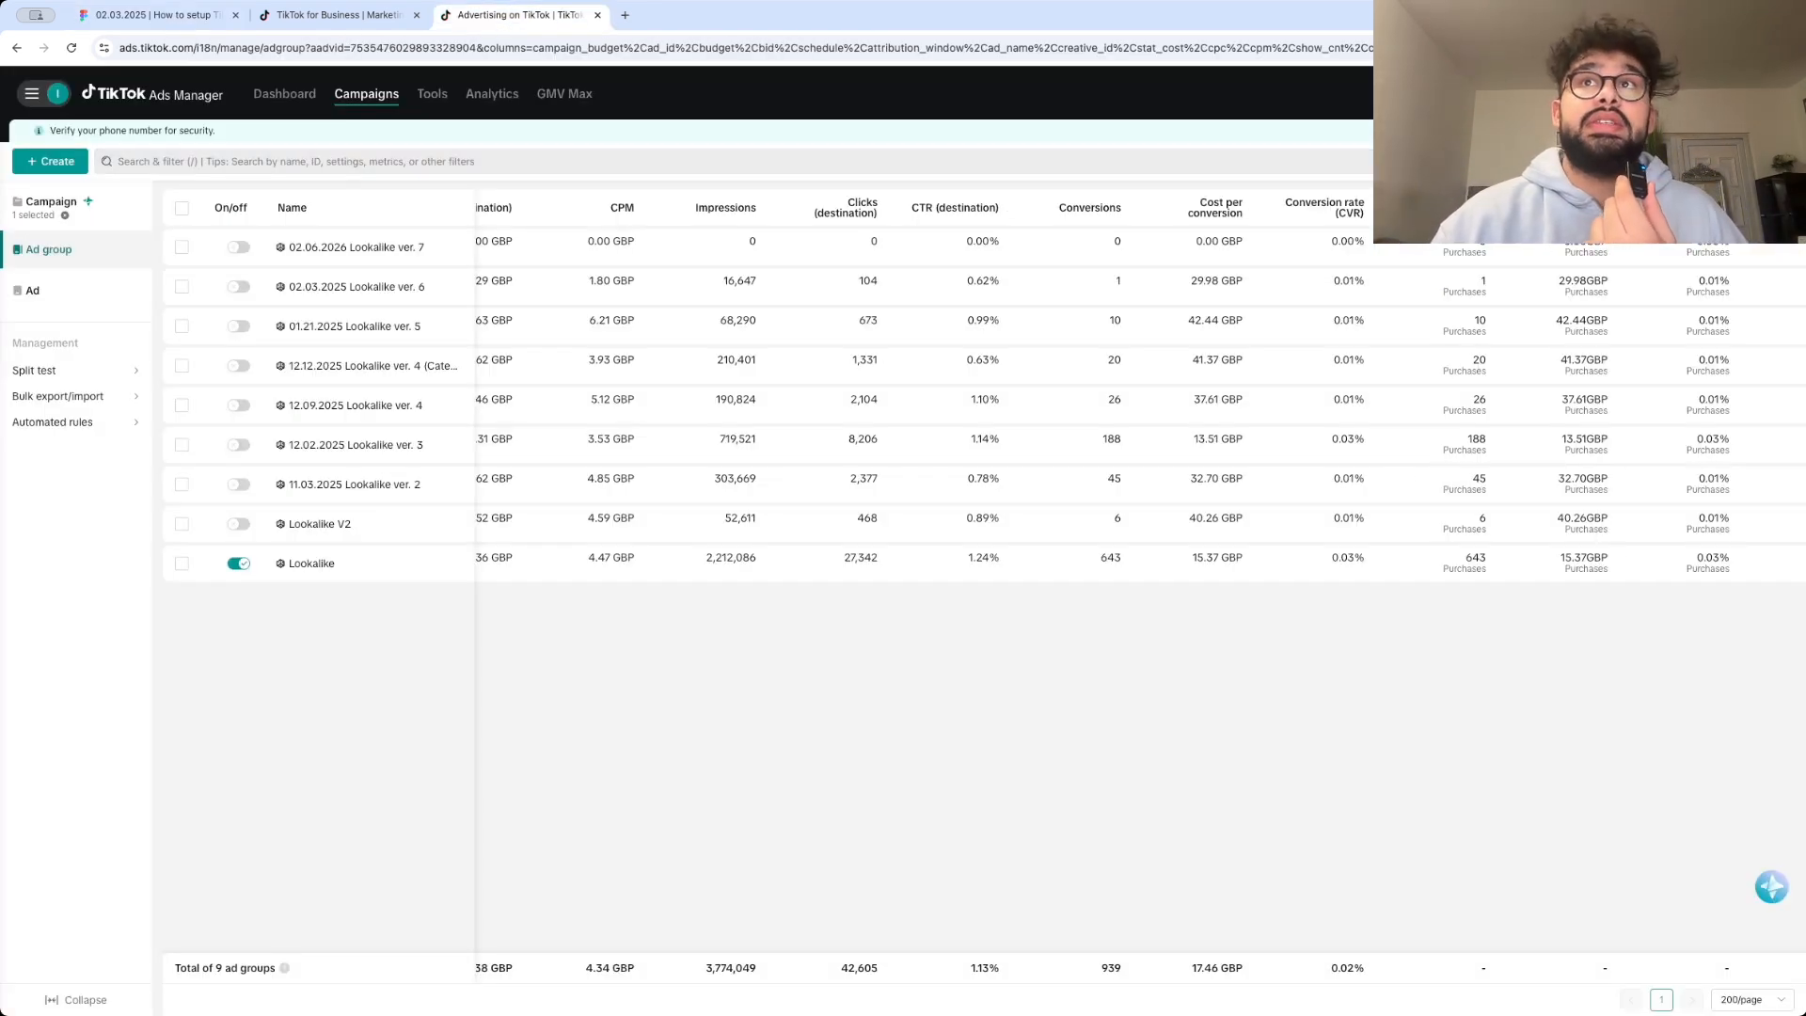
click(1642, 162)
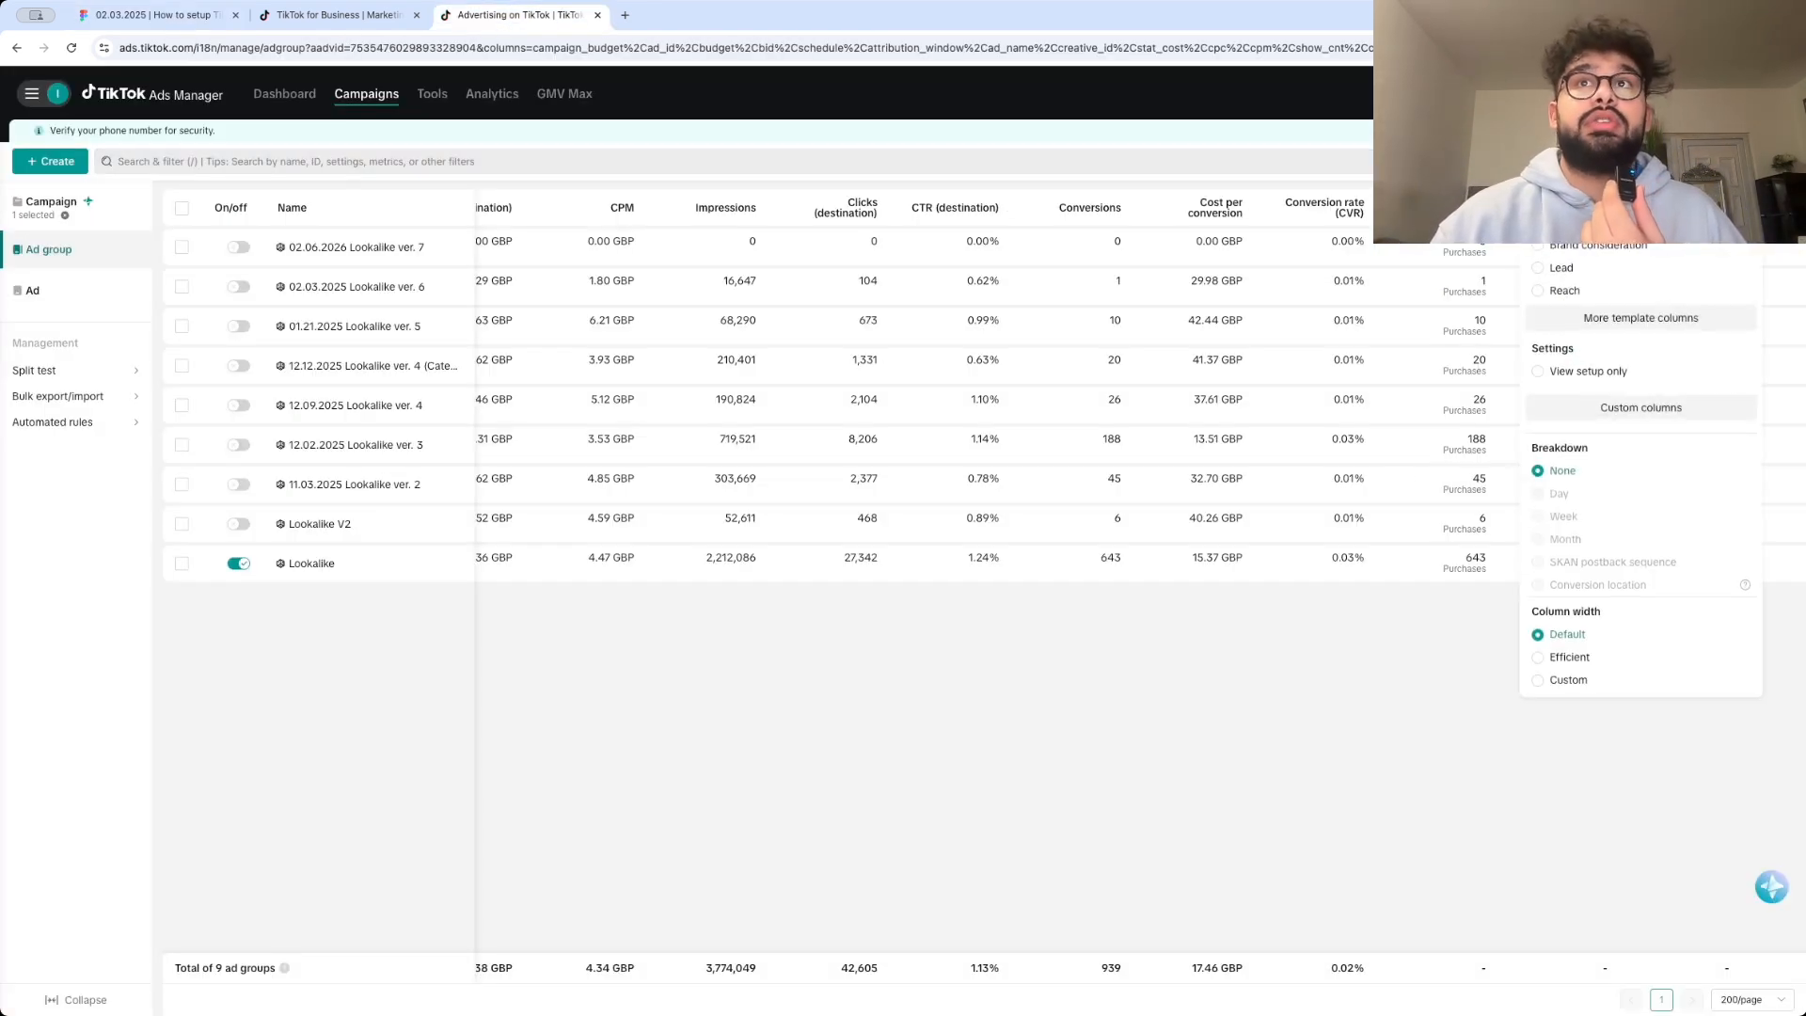
click(1637, 407)
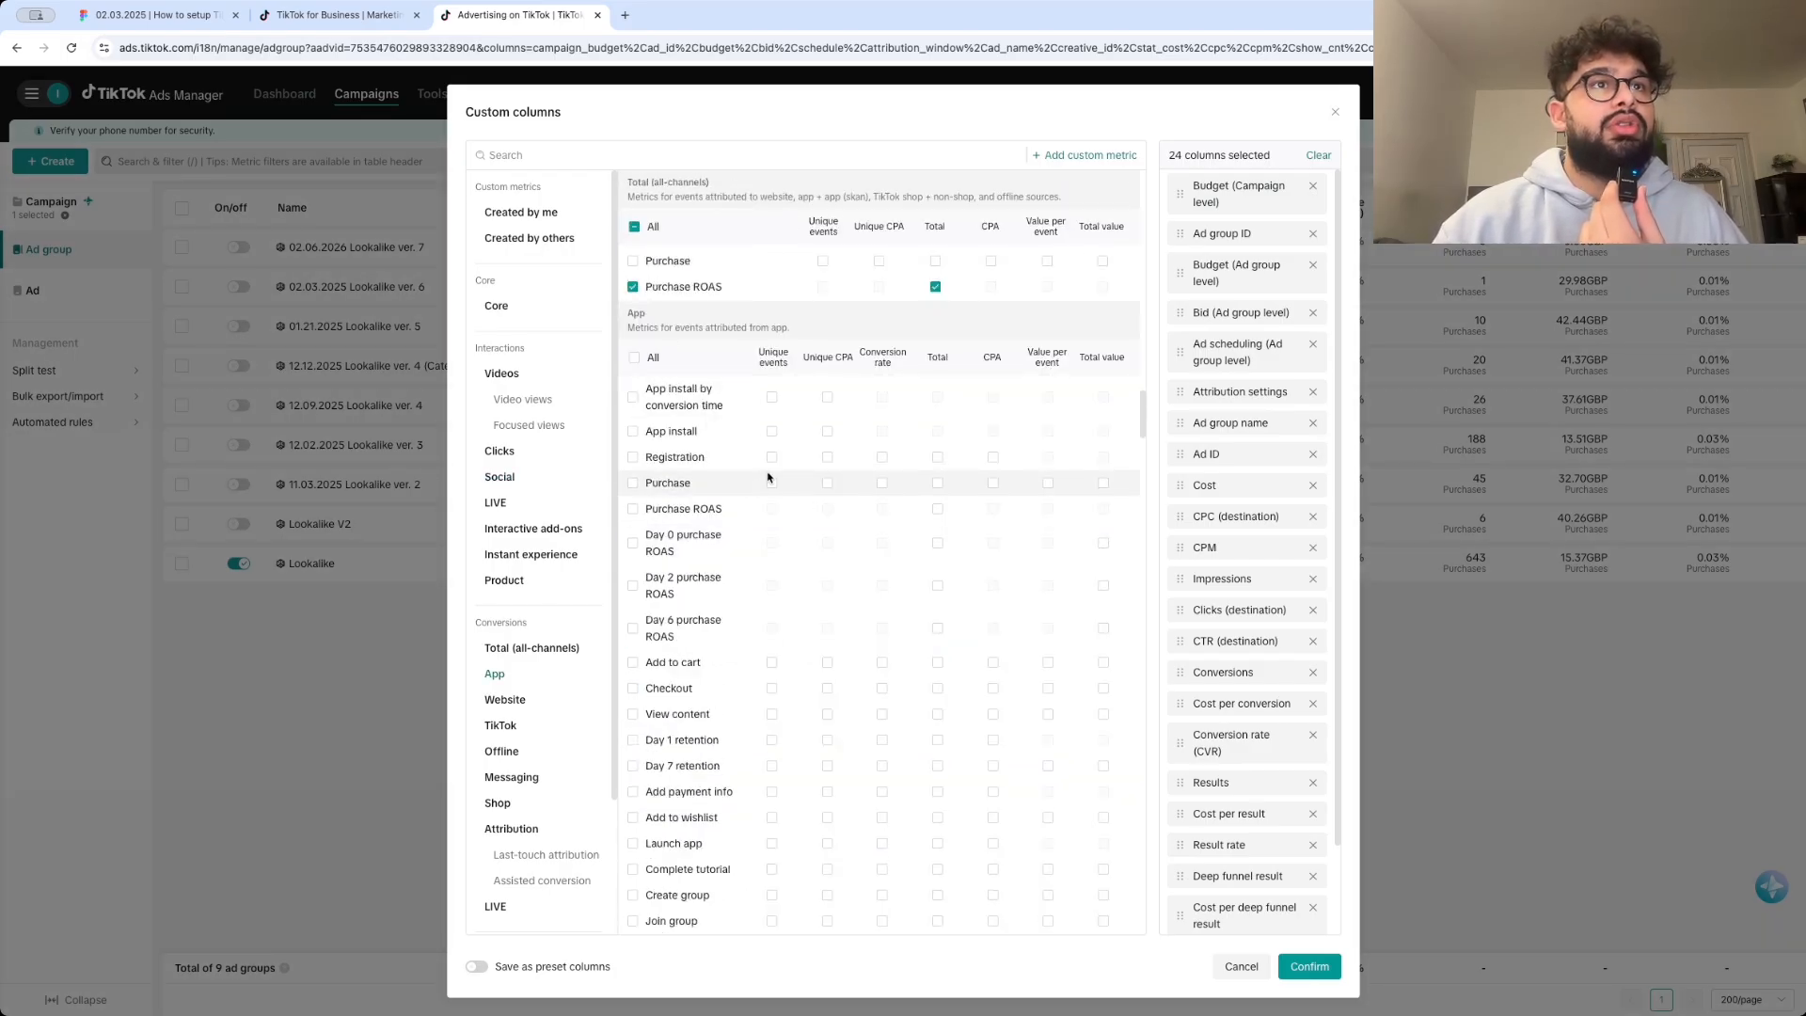
scroll(669, 680, up, 3)
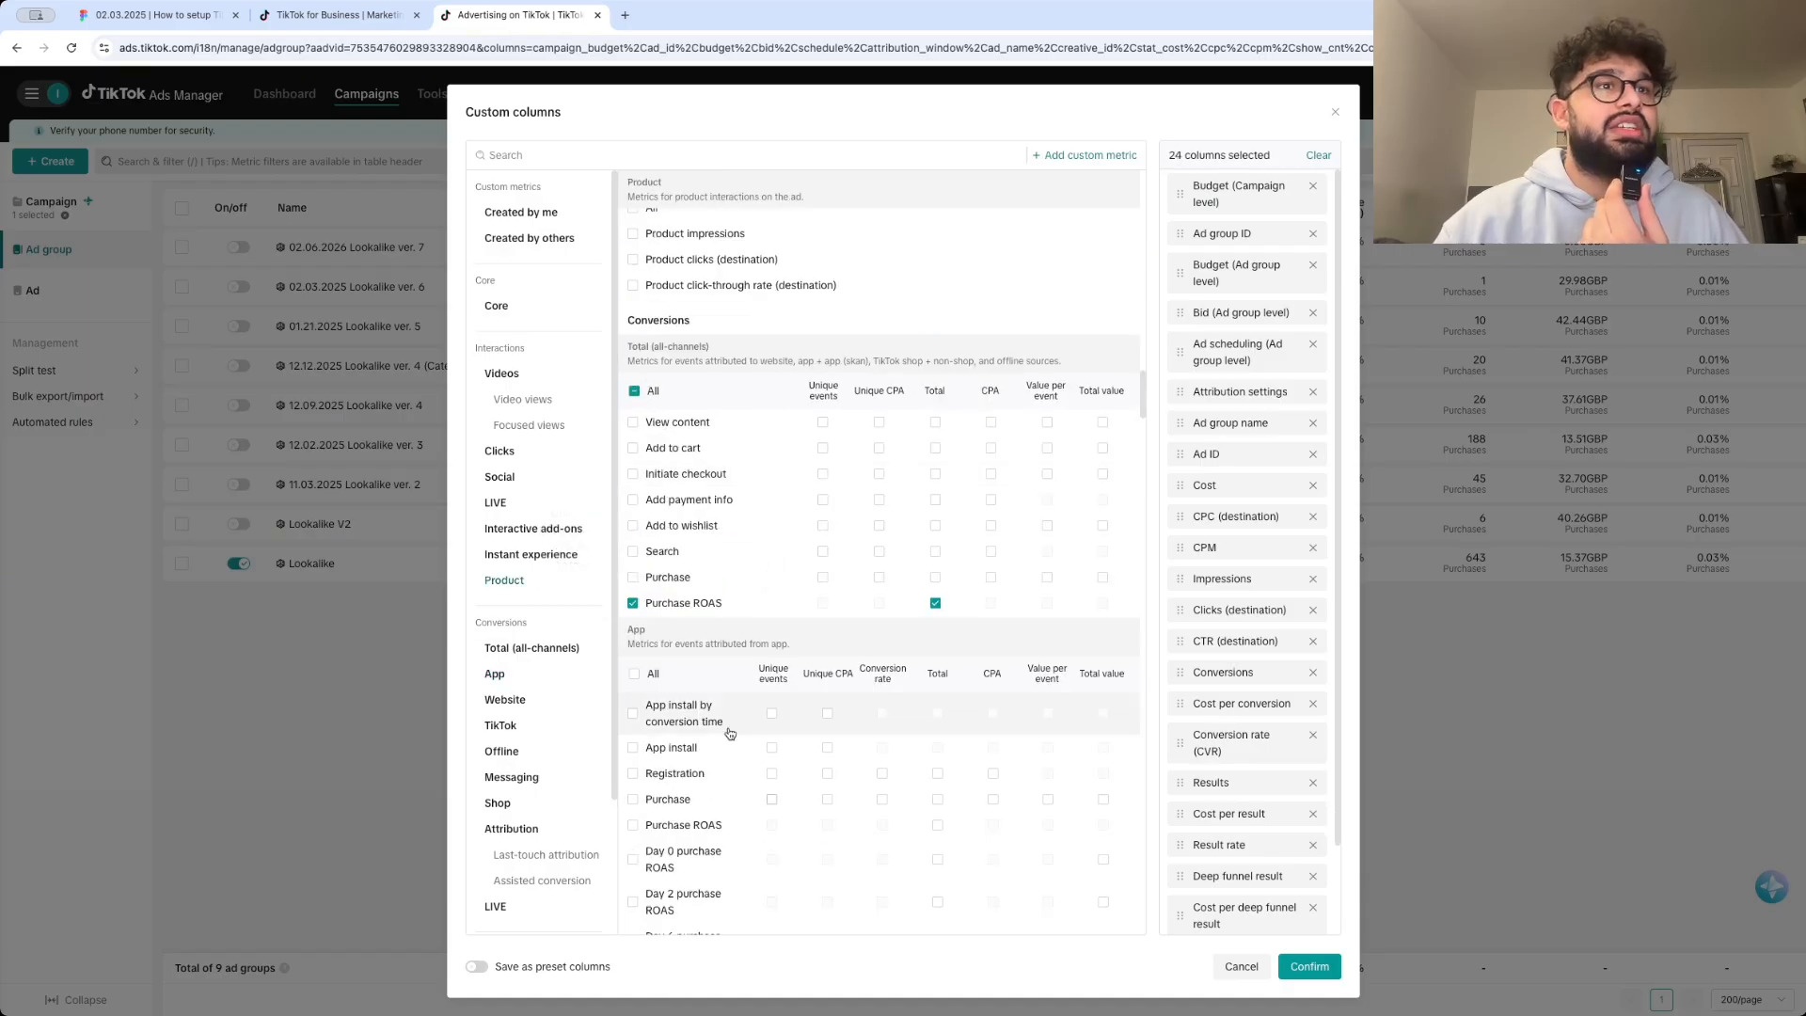
scroll(803, 665, down, 8)
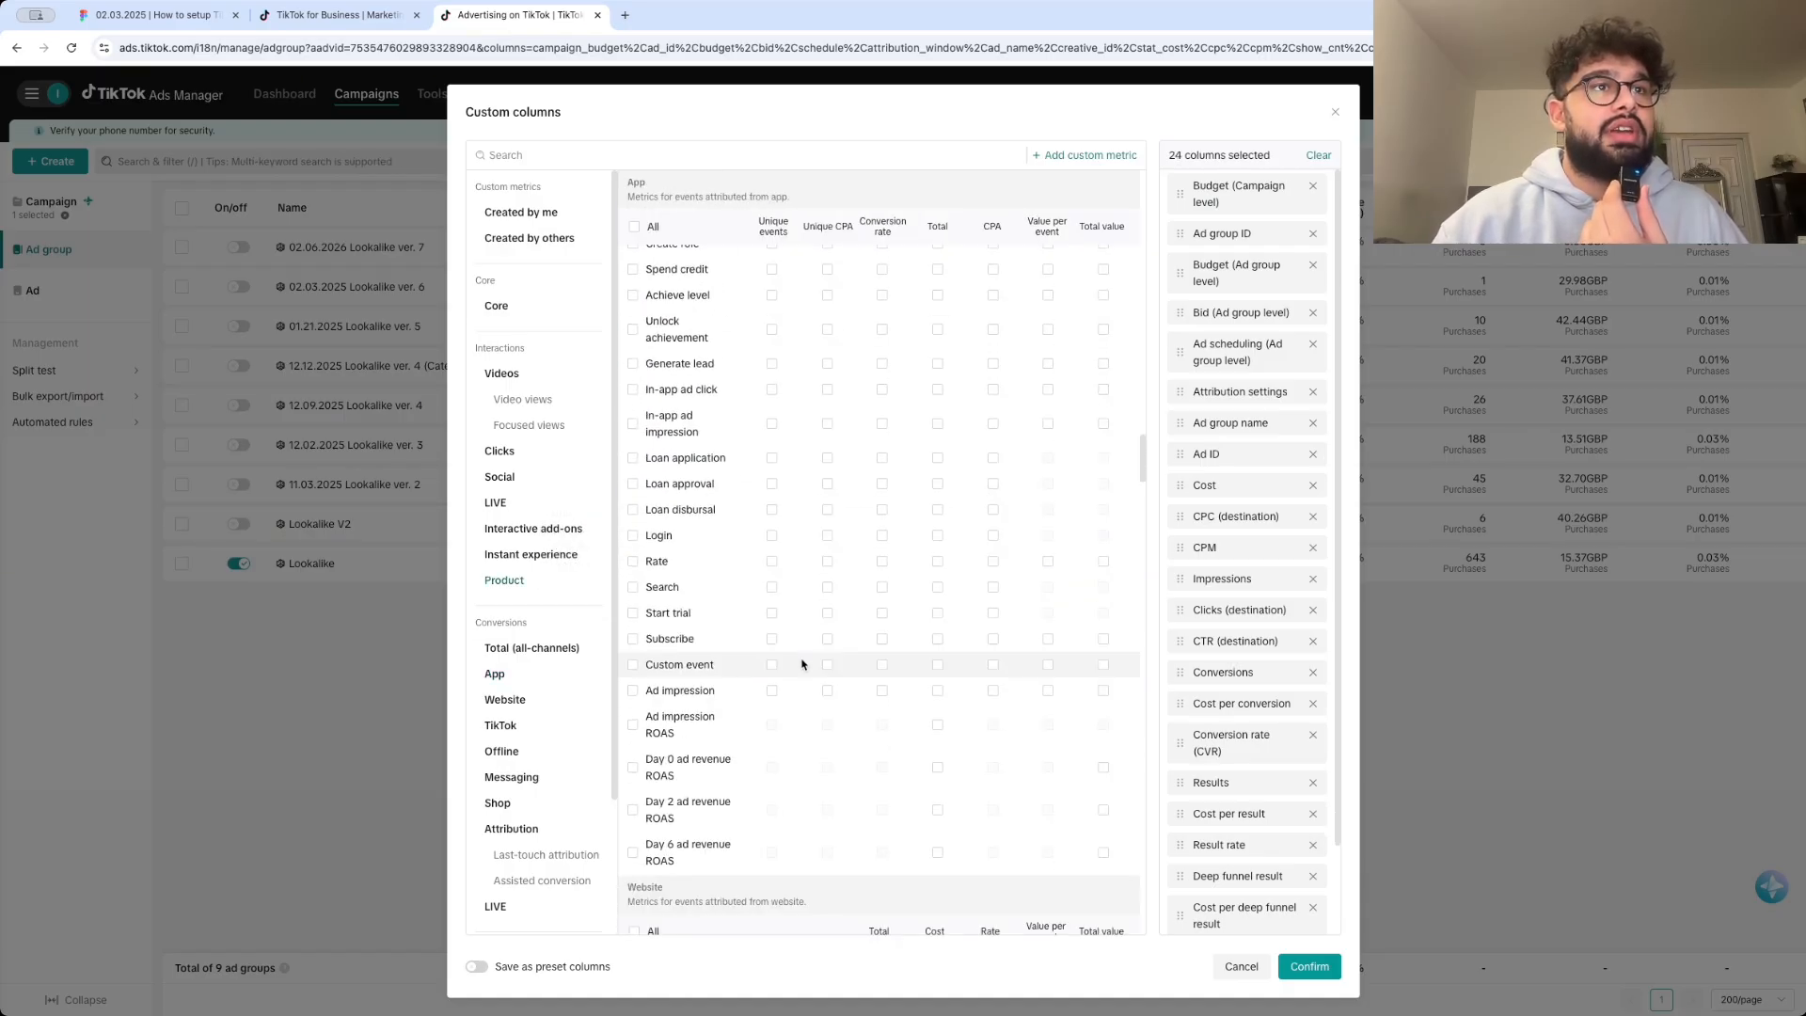
scroll(802, 665, down, 3)
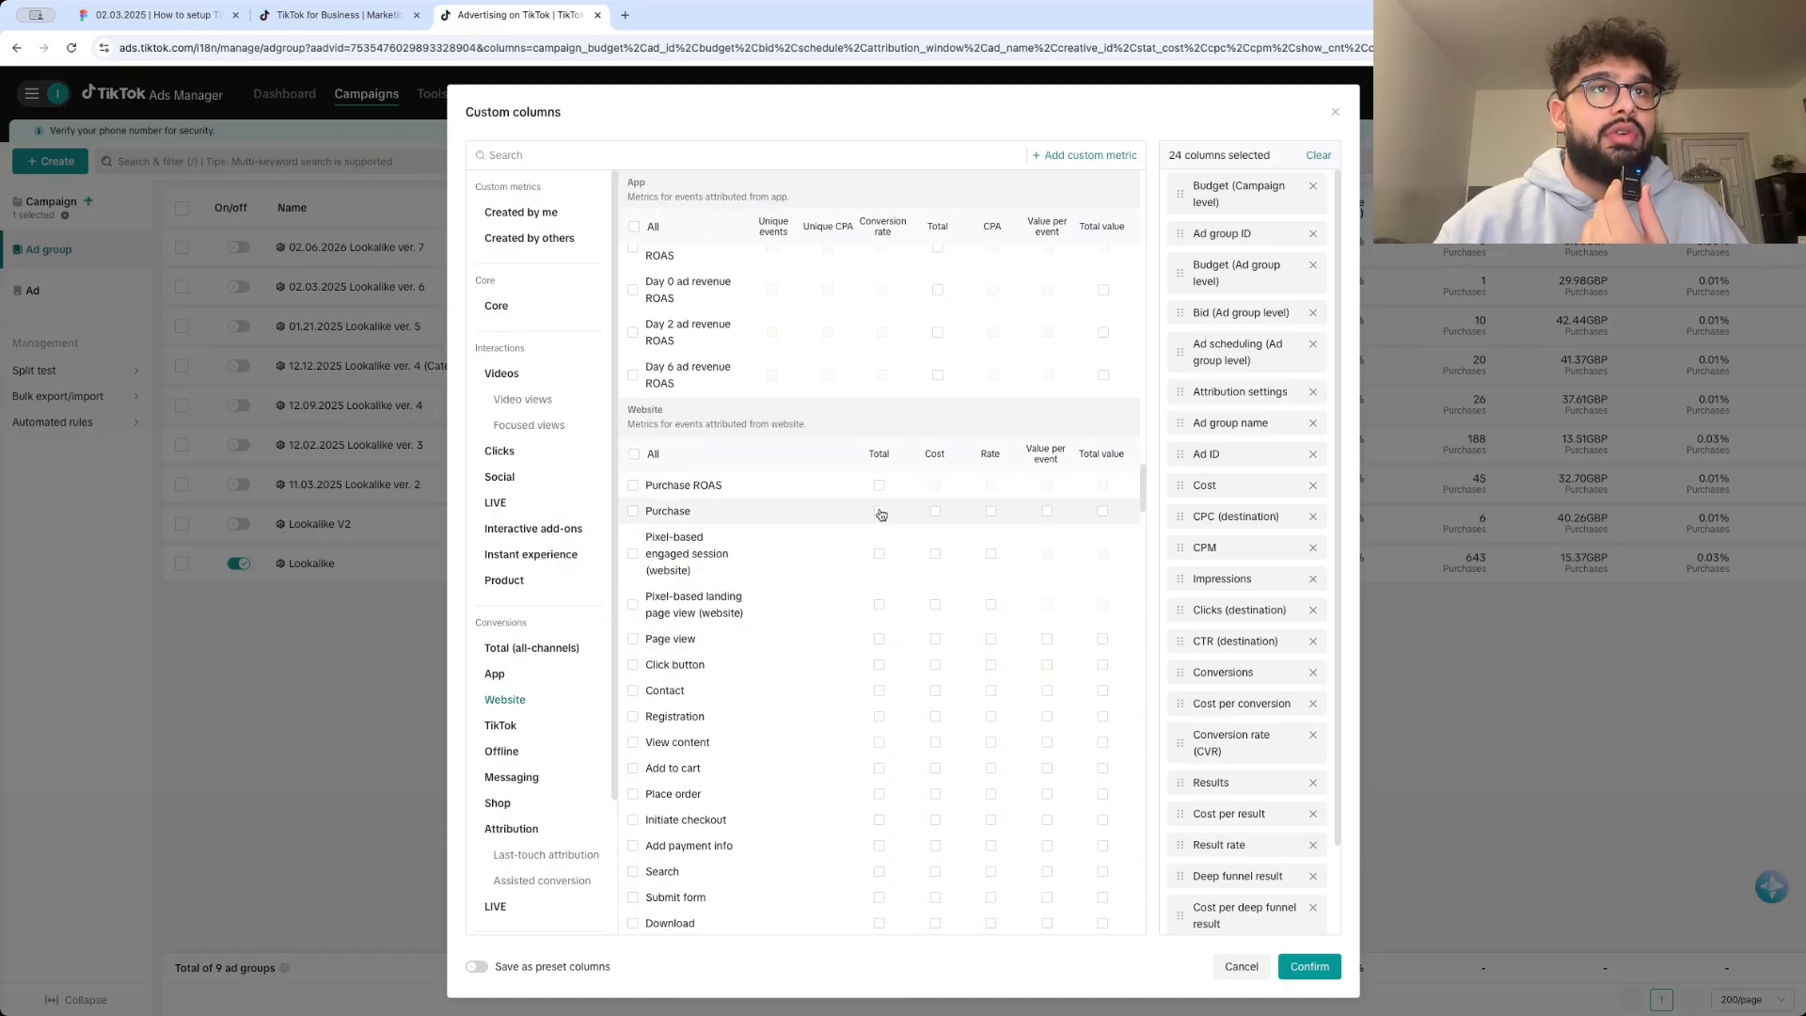
click(880, 511)
click(878, 511)
click(935, 511)
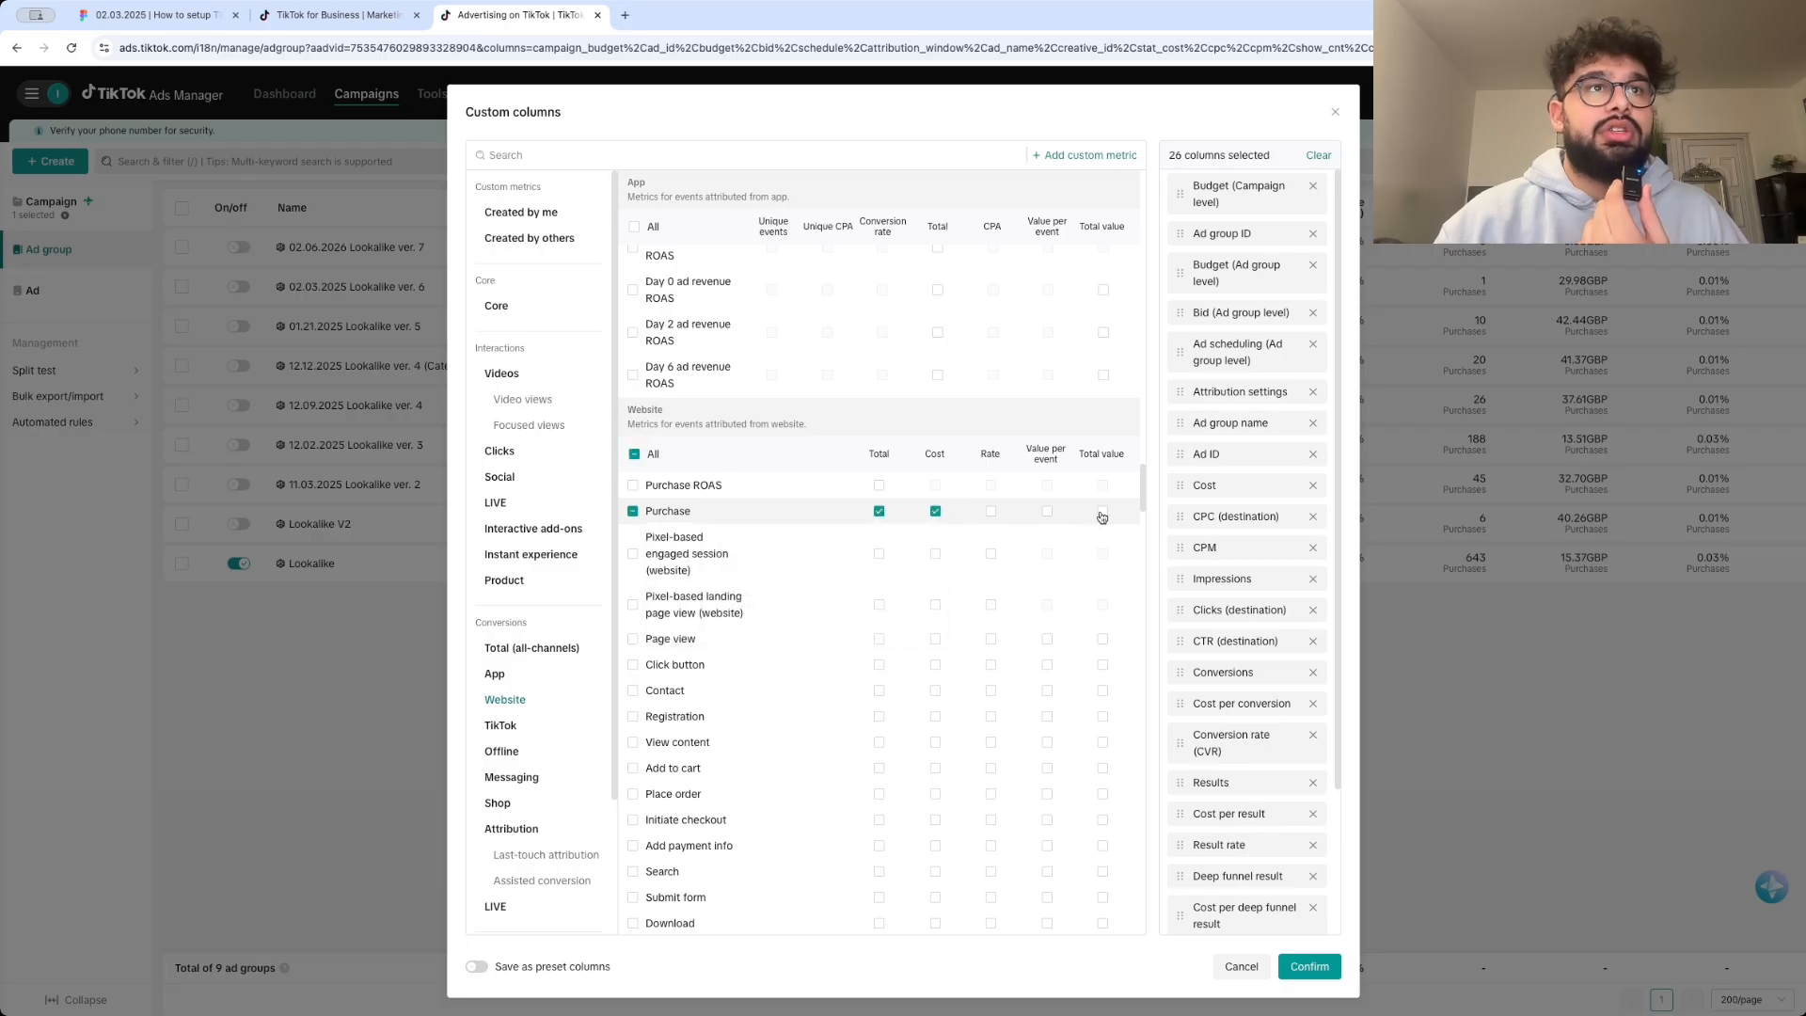
click(1308, 966)
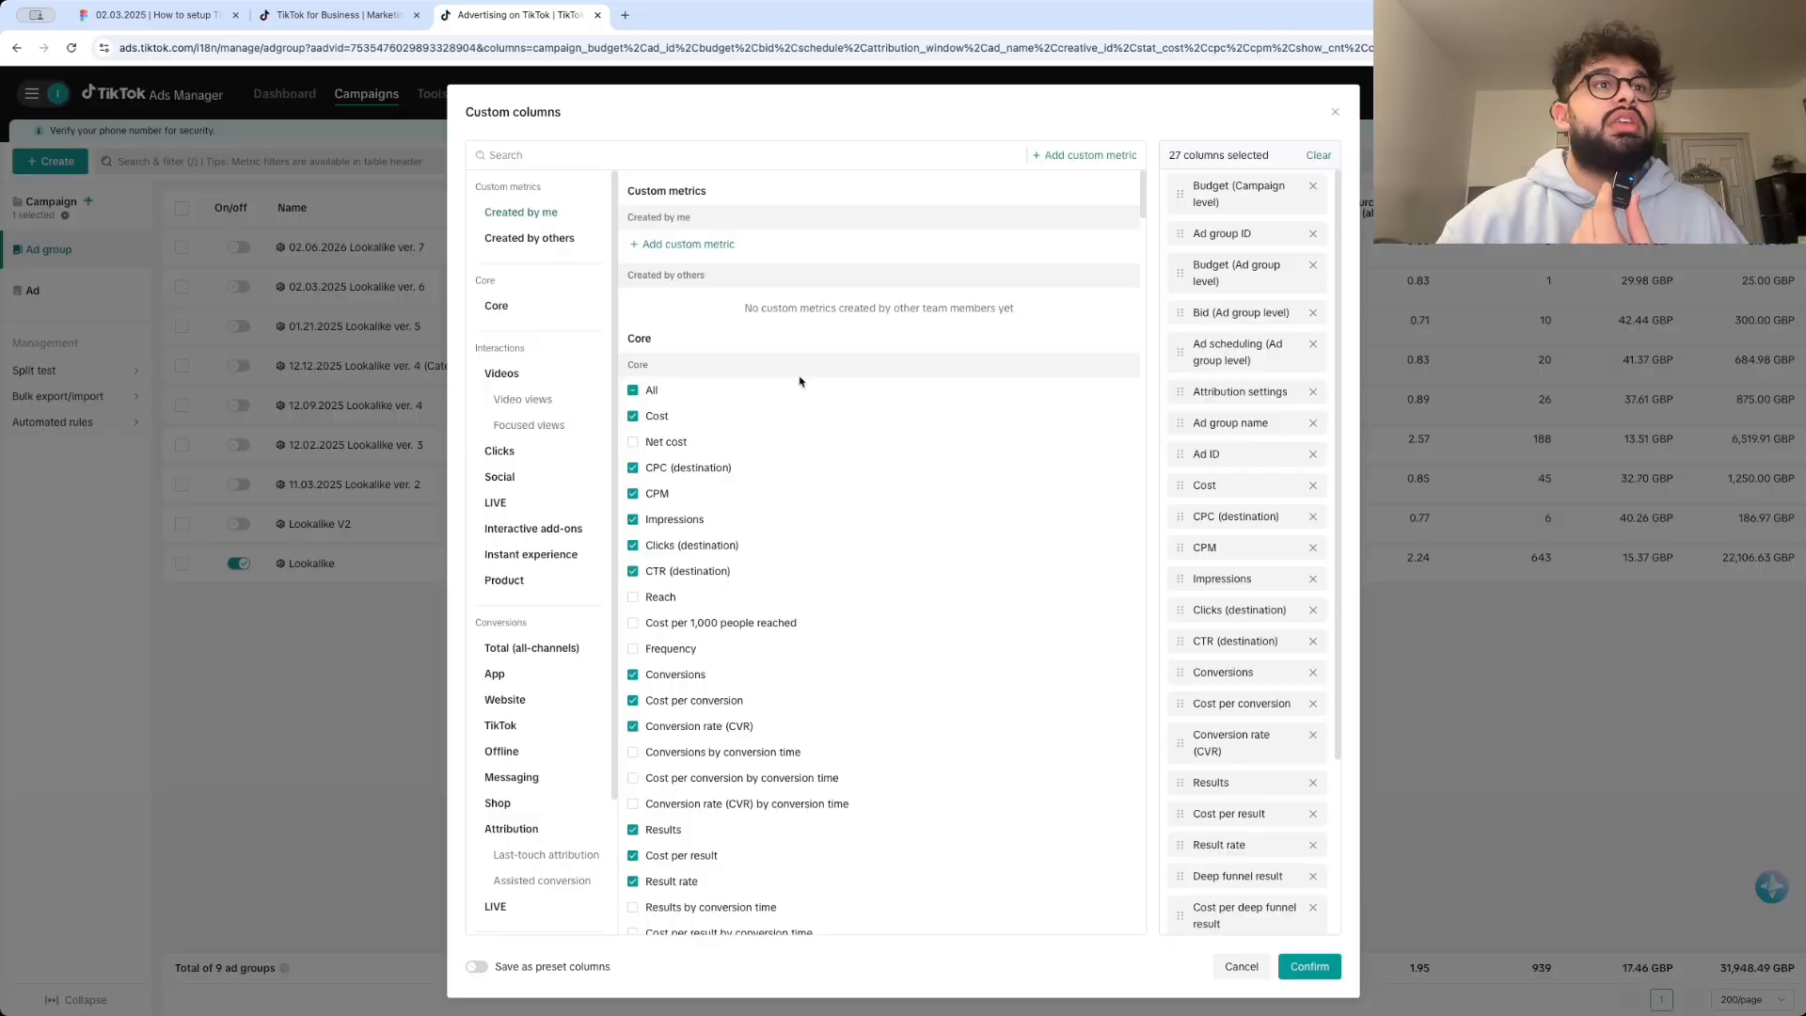
- Add the Reach and Cost per 1,000 people reached columns to the ad group table and look across its metrics
scroll(801, 381, down, 6)
scroll(847, 658, up, 6)
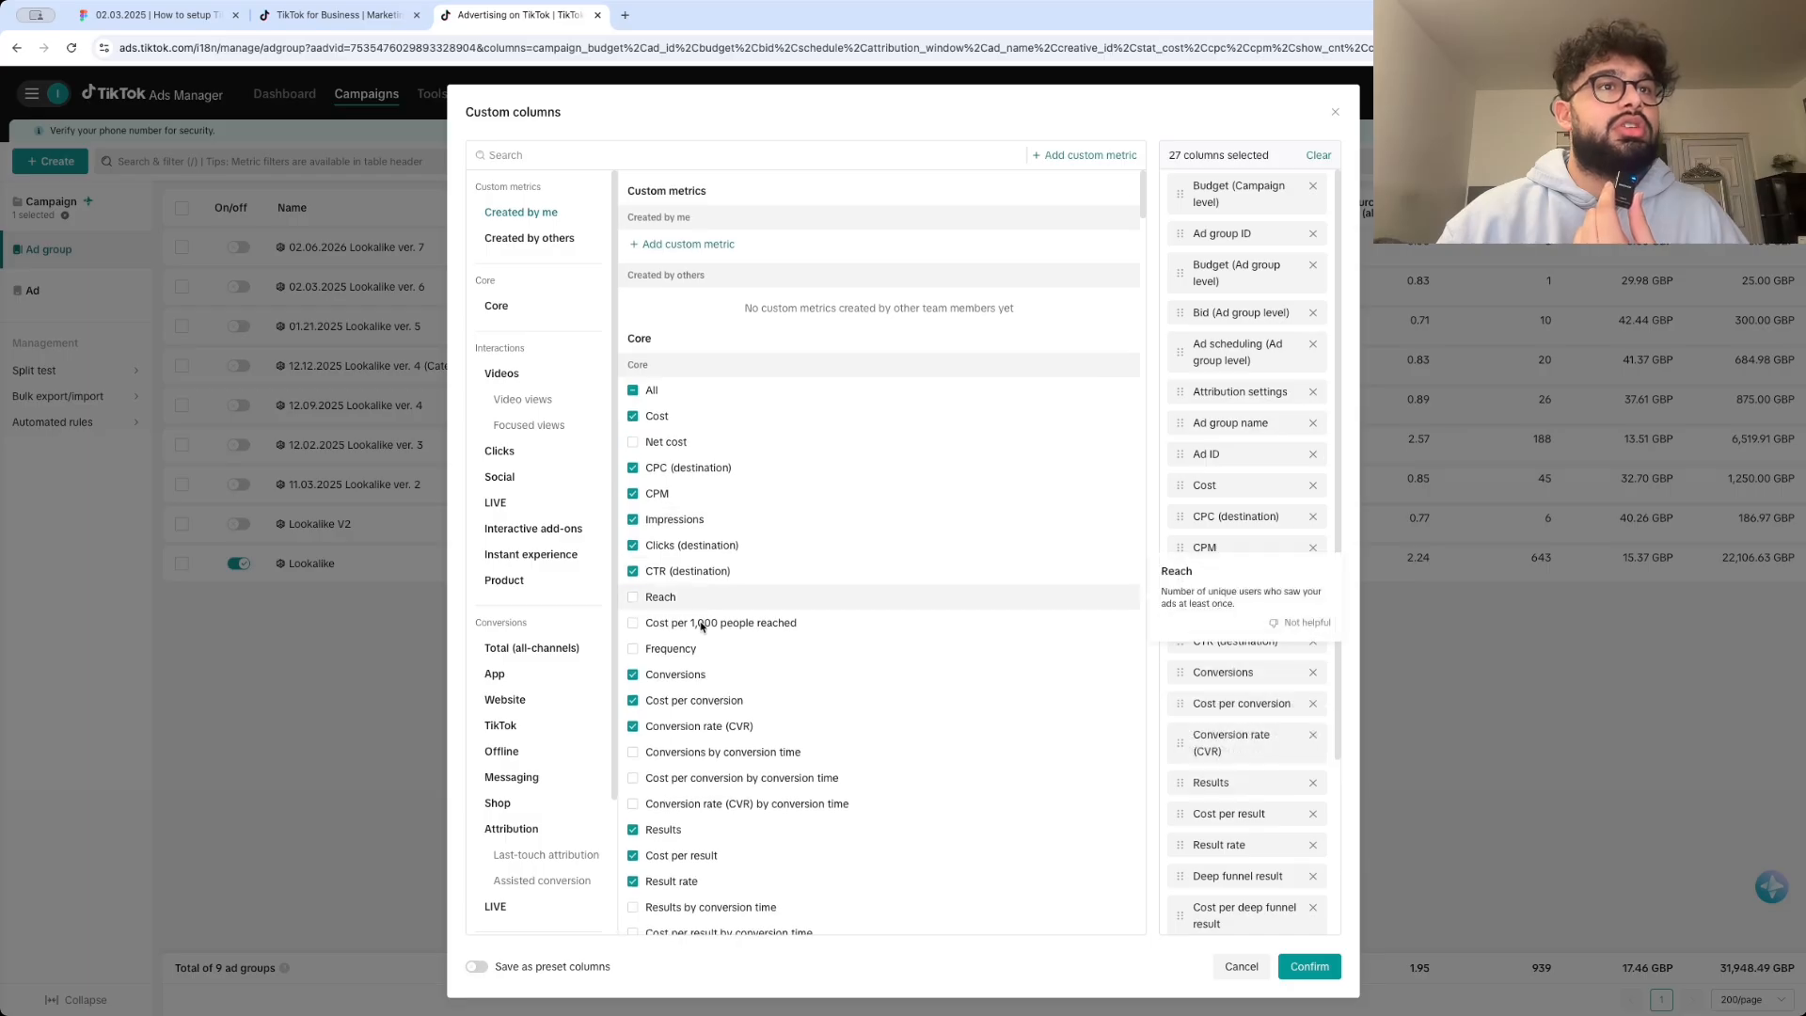
click(661, 596)
click(701, 622)
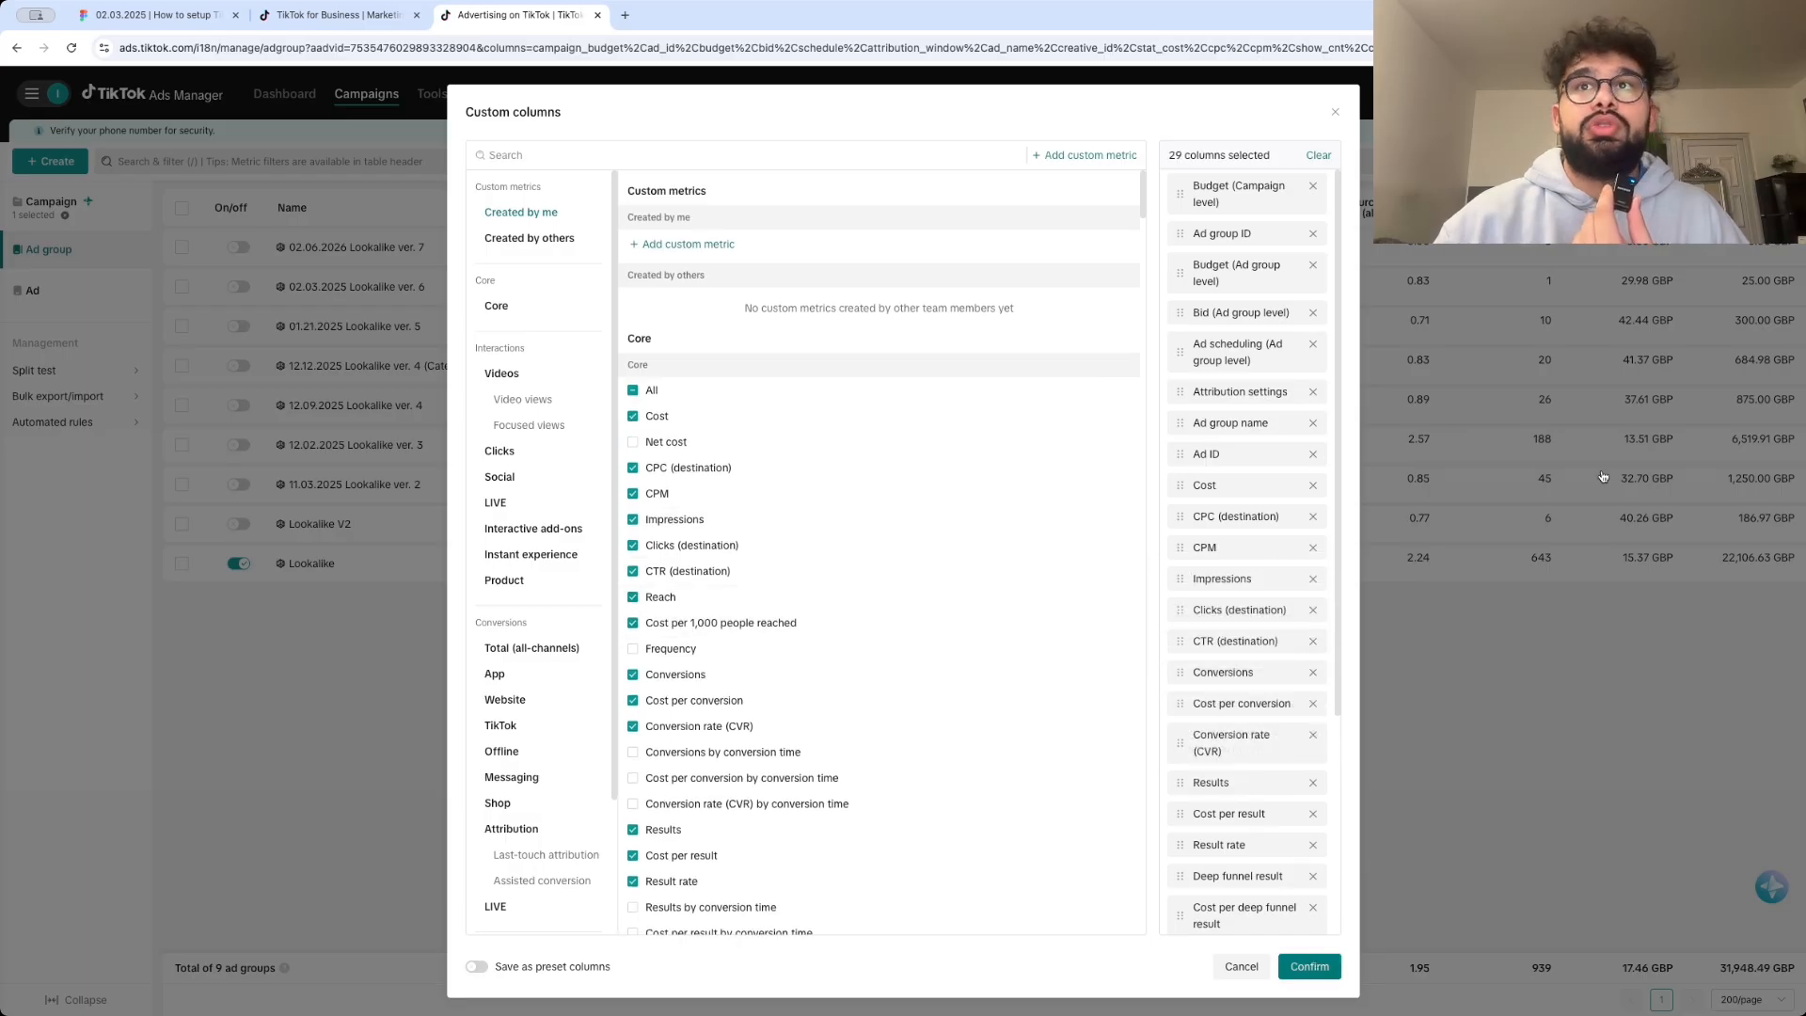
scroll(1602, 477, right, 20)
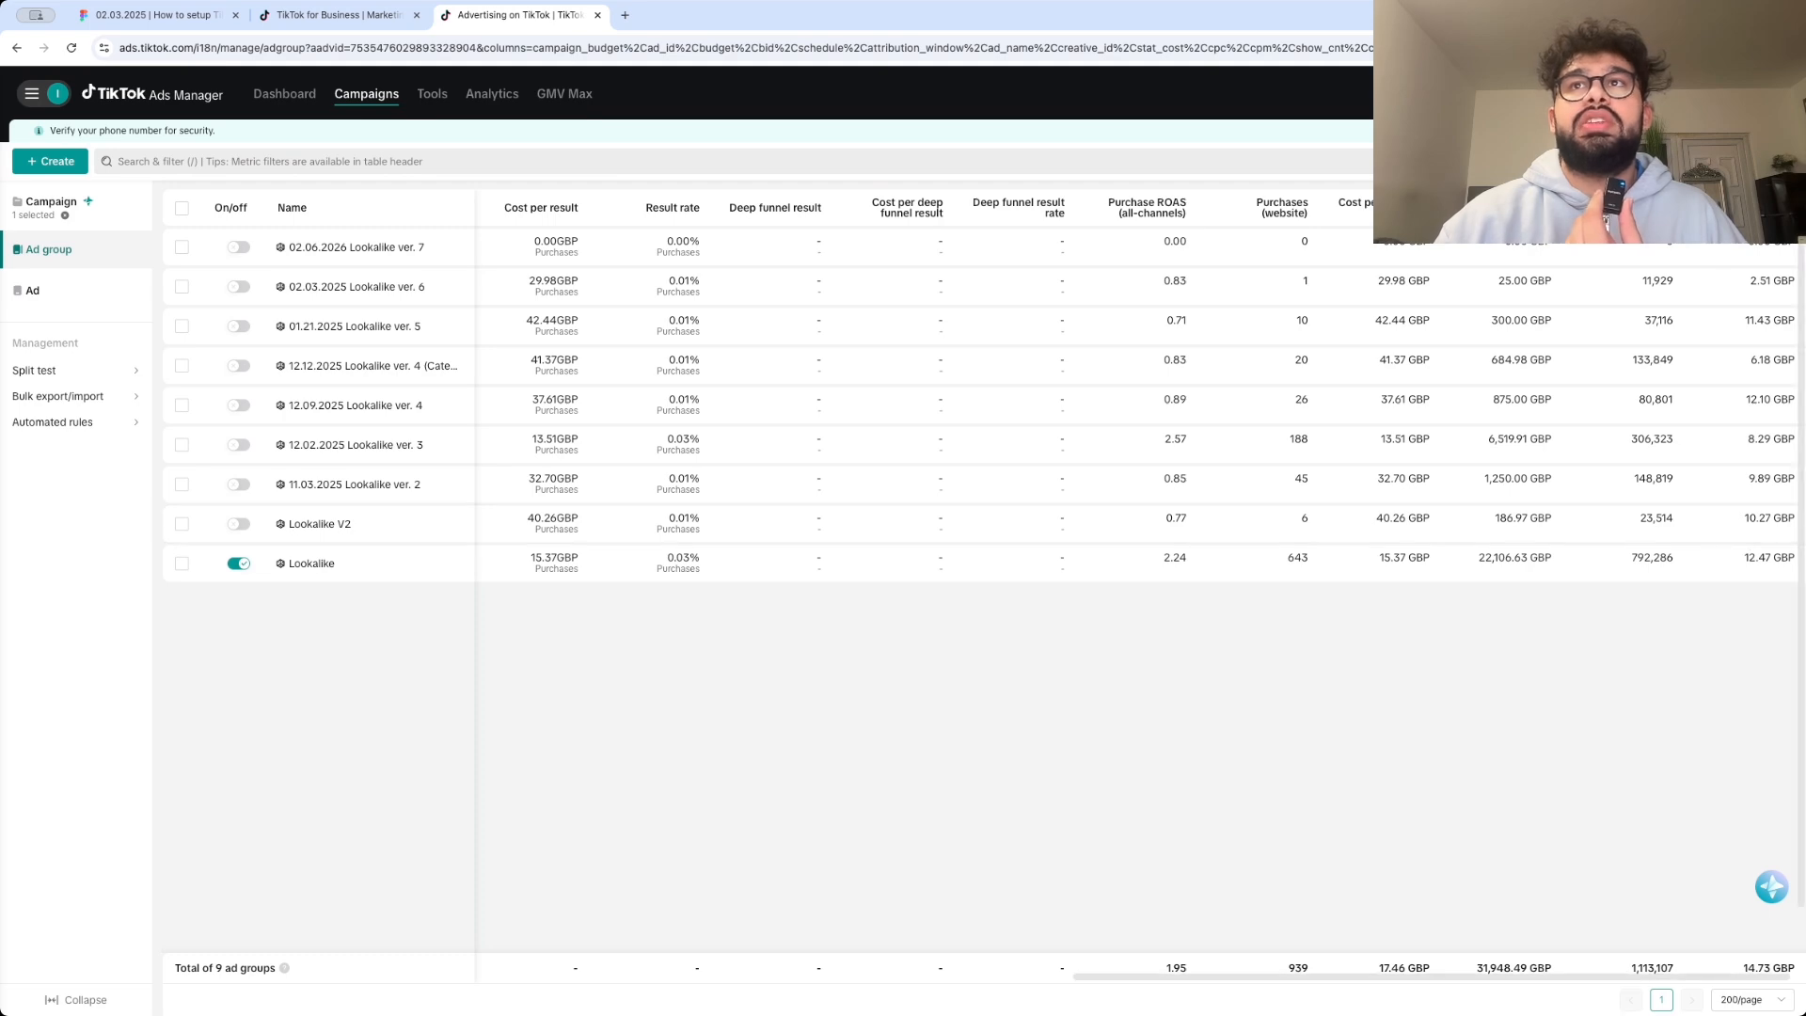
scroll(1694, 553, left, 20)
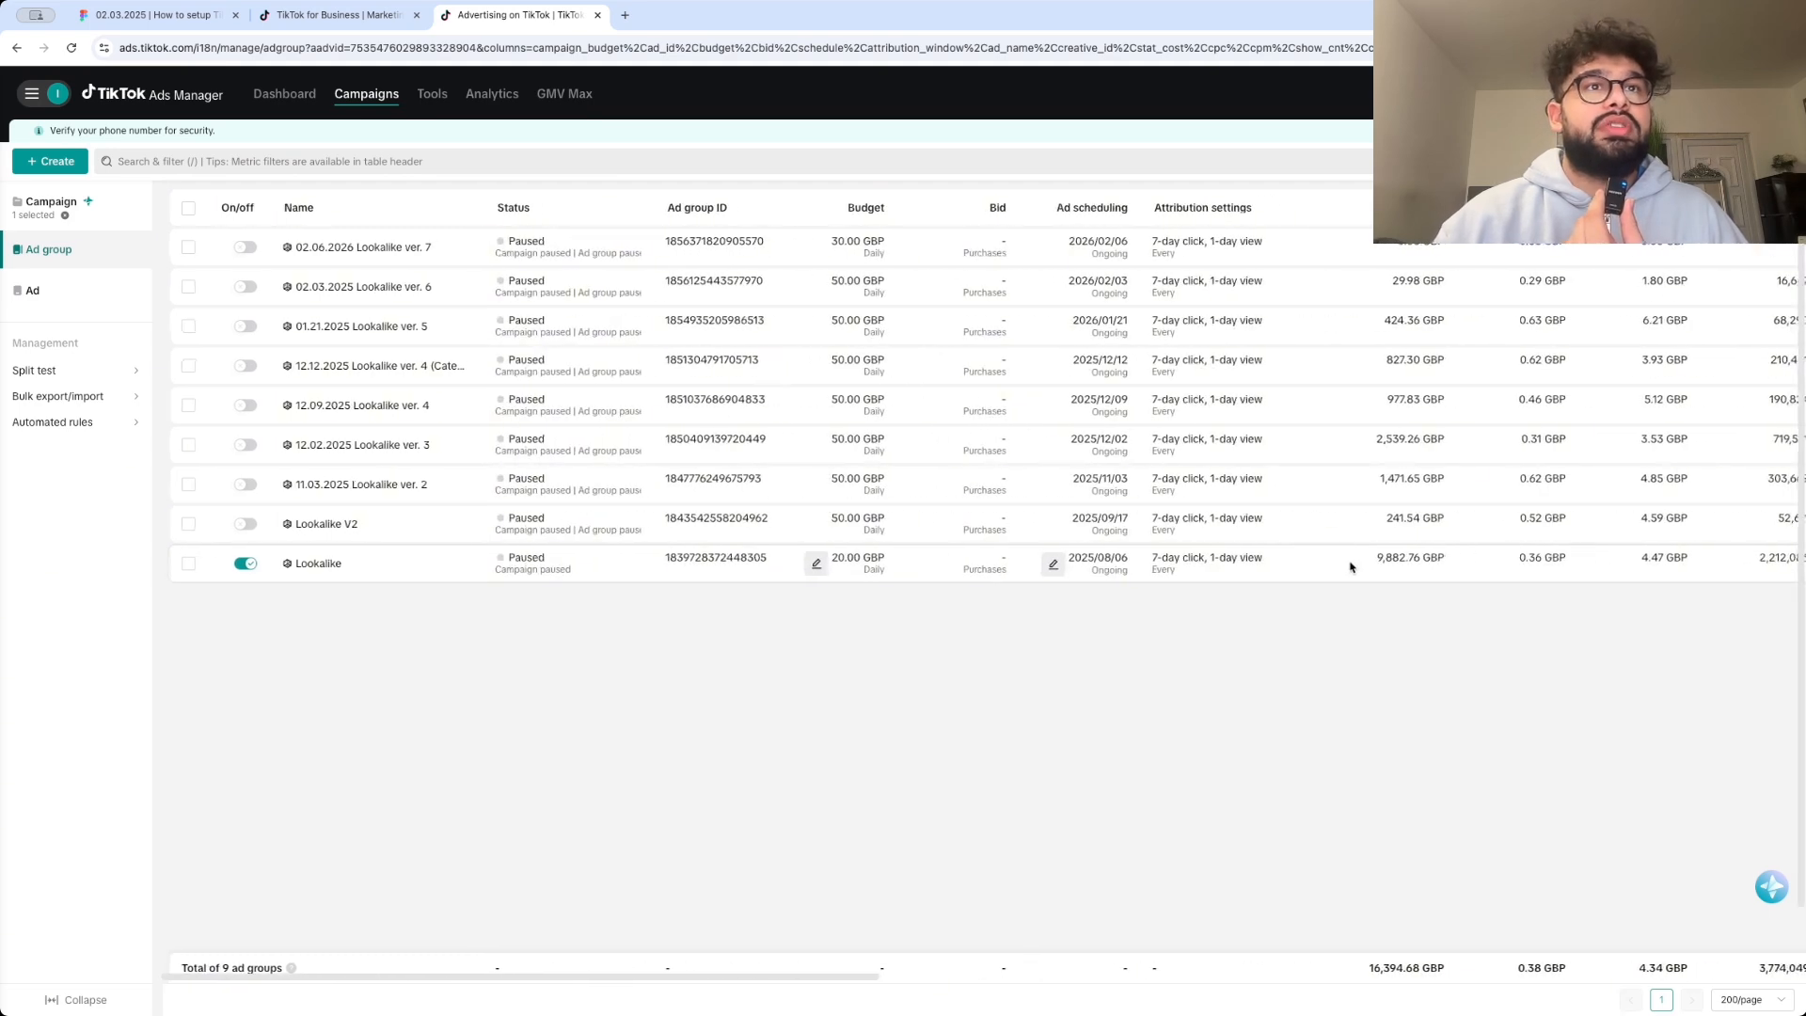
scroll(1313, 560, right, 6)
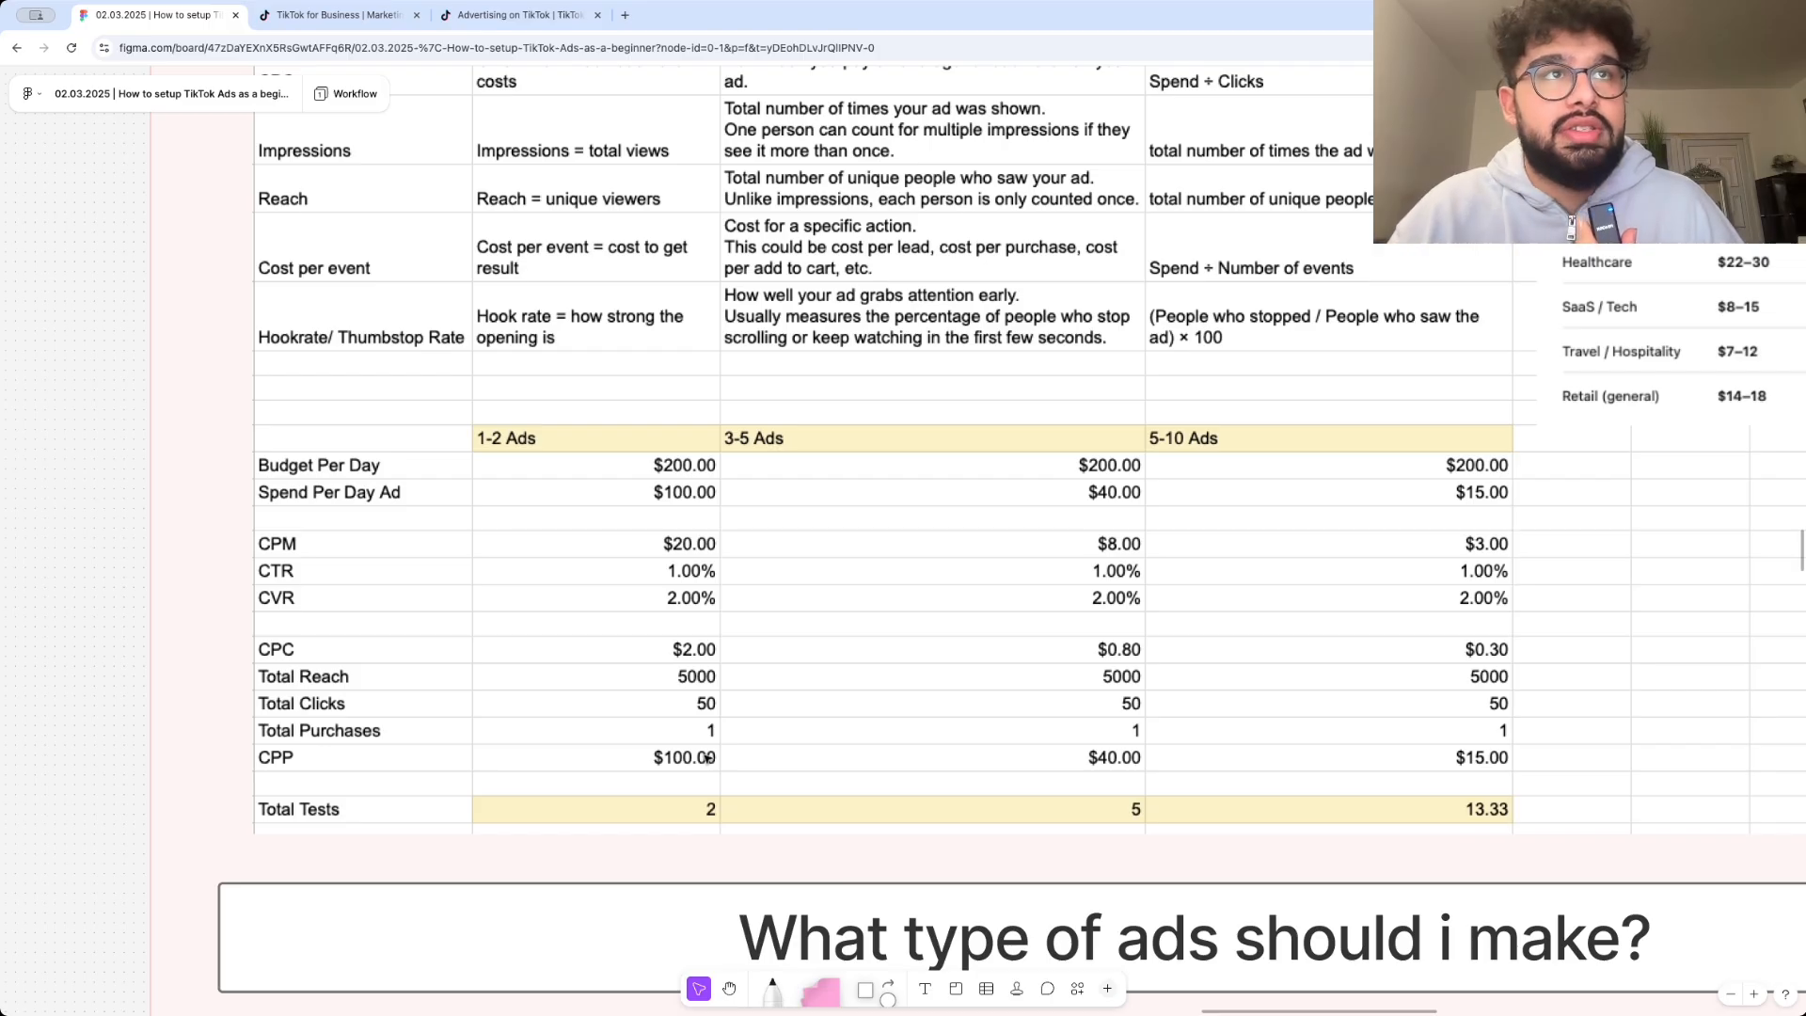
- Switch to the "Ad prediction sheet" in Google Sheets and examine how the EG.1 and EG.2 Ecom inputs determine the Method 1 minimum spend
scroll(709, 365, up, 3)
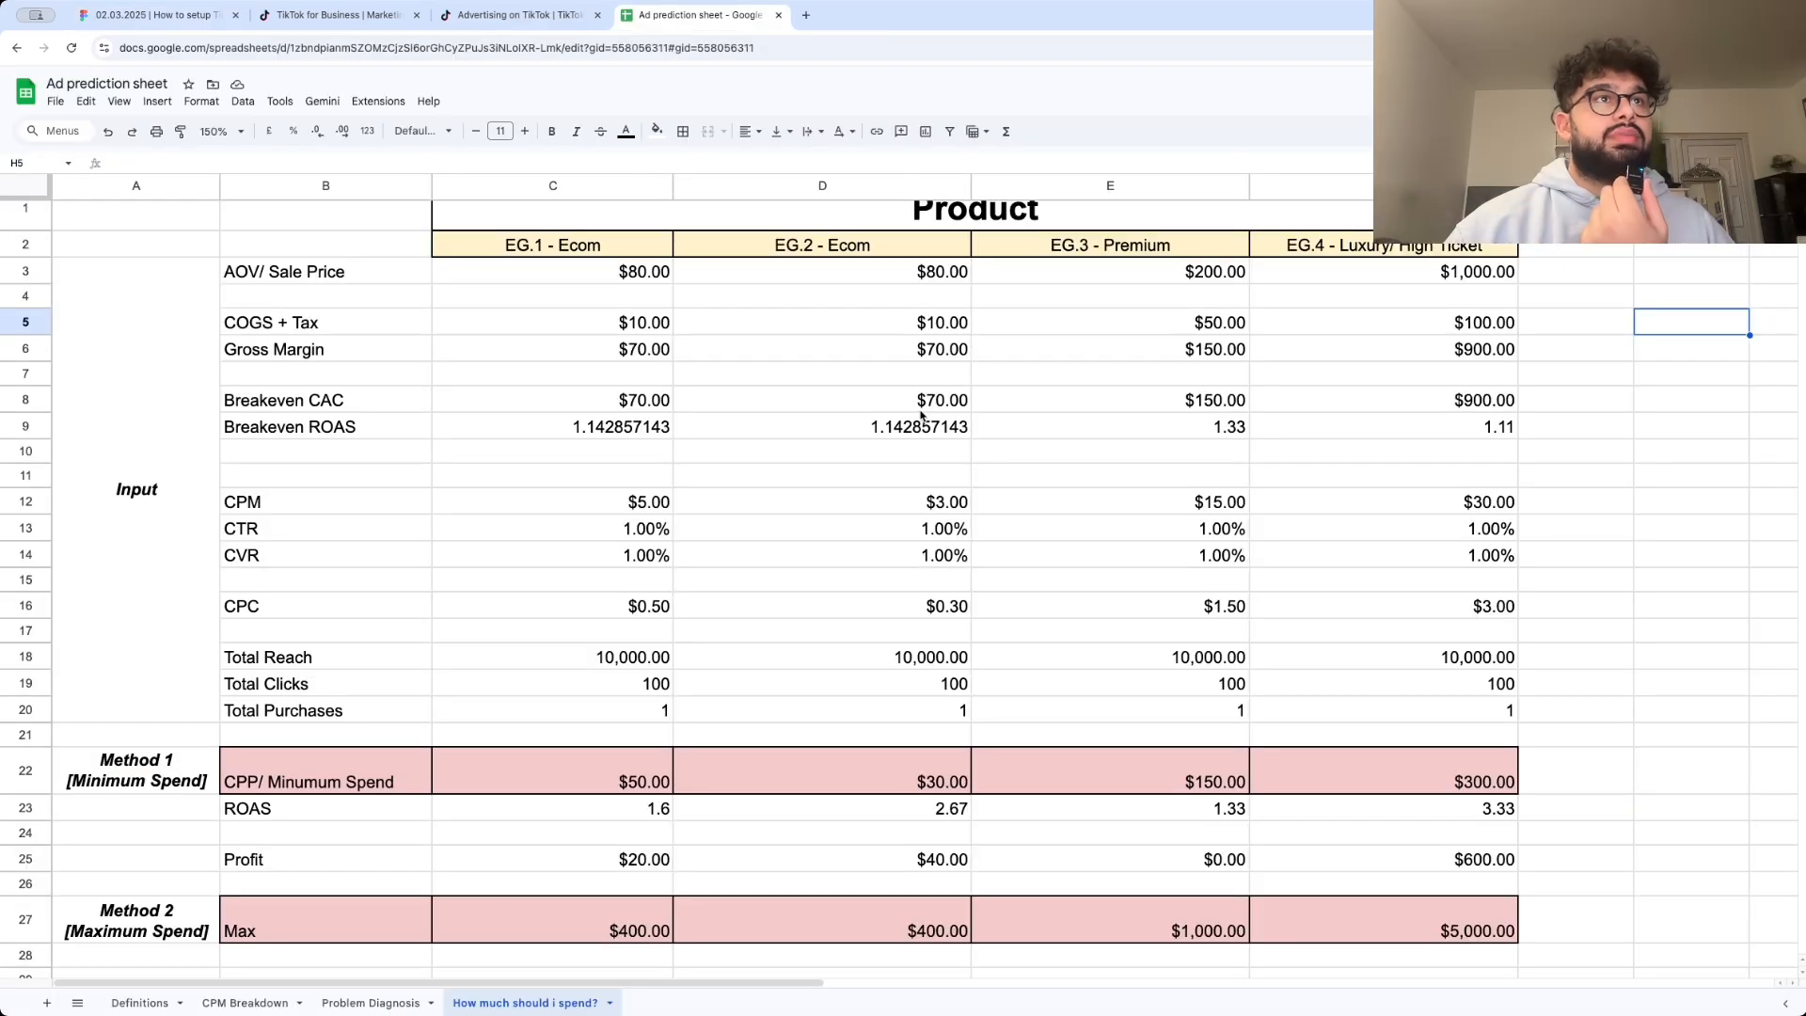
scroll(381, 514, up, 1)
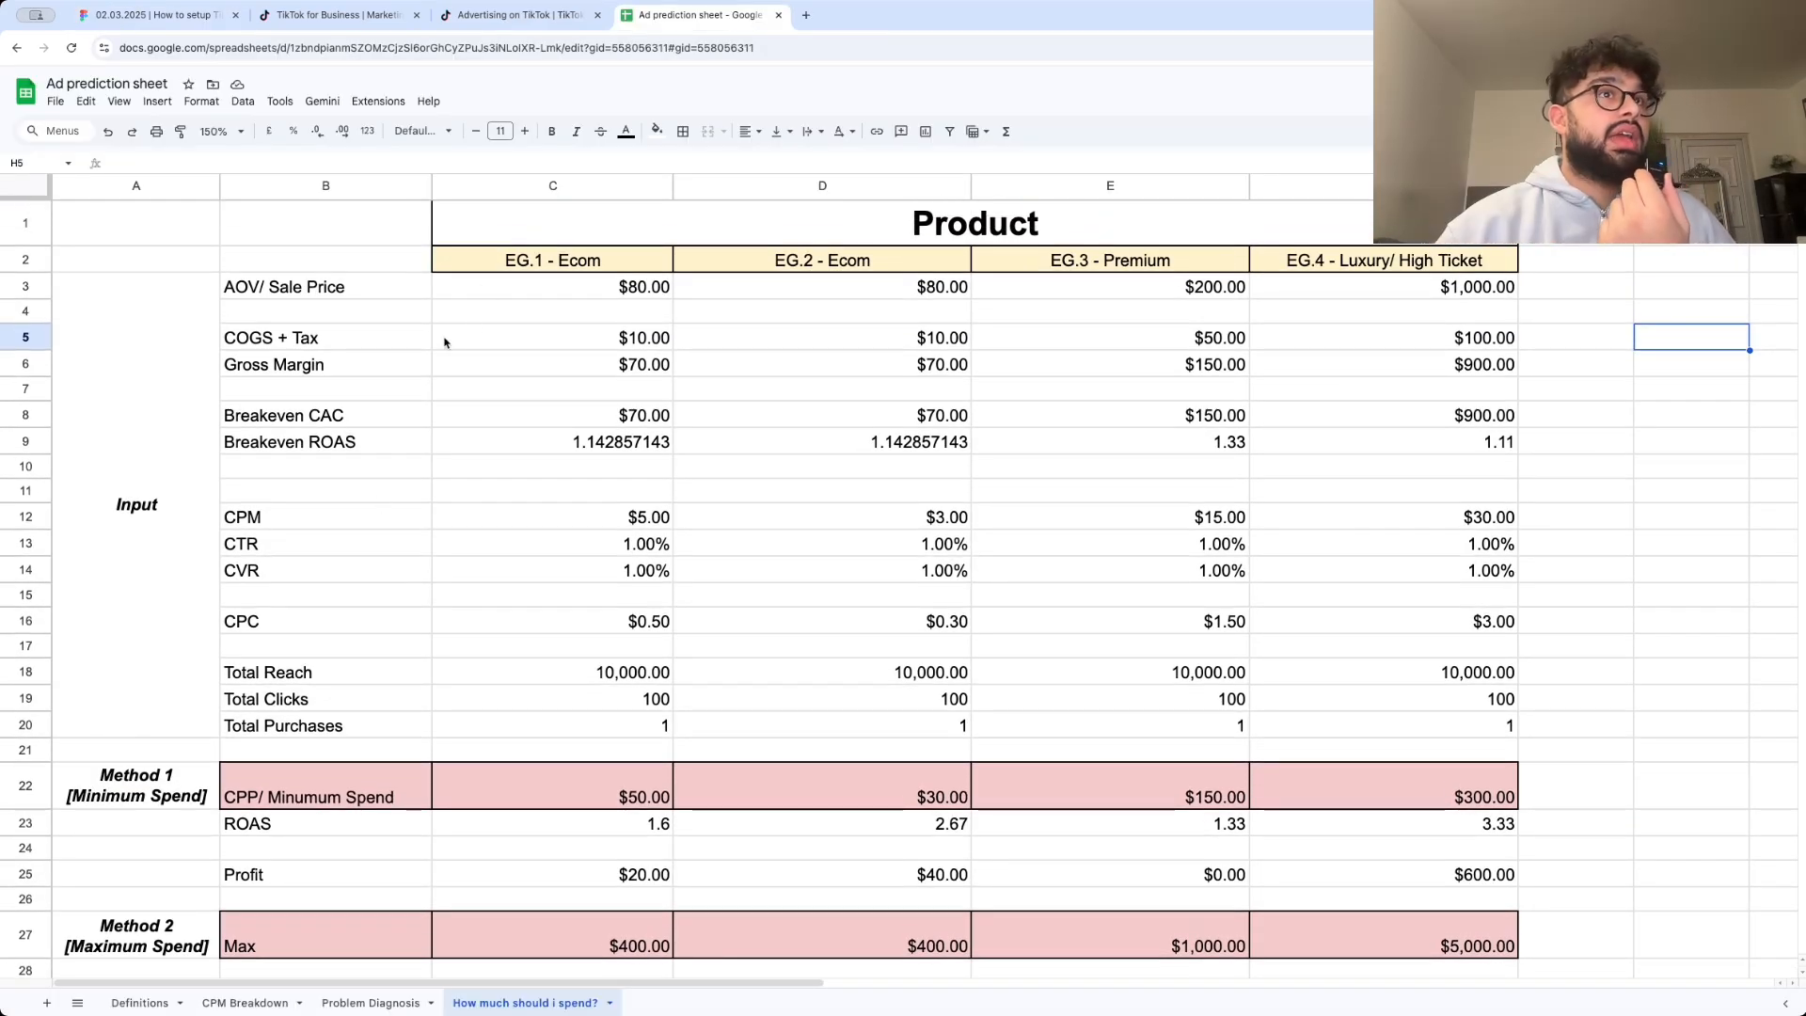
click(594, 800)
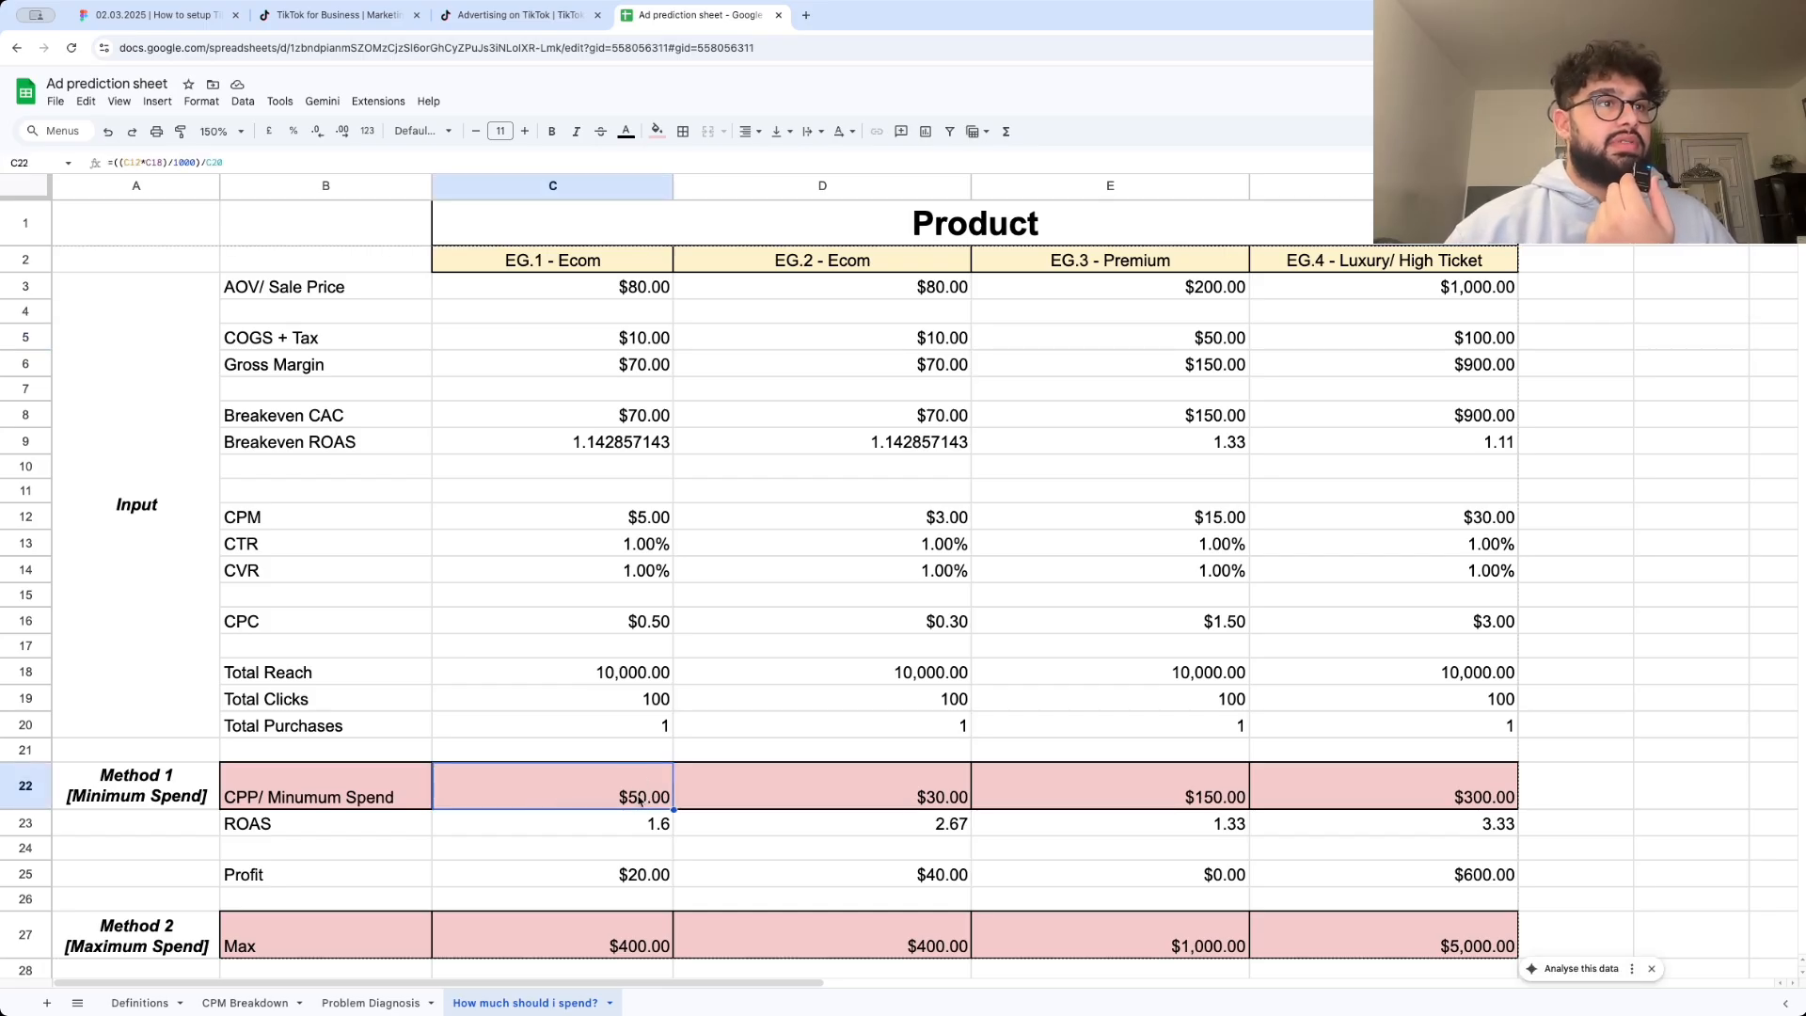
scroll(424, 753, down, 3)
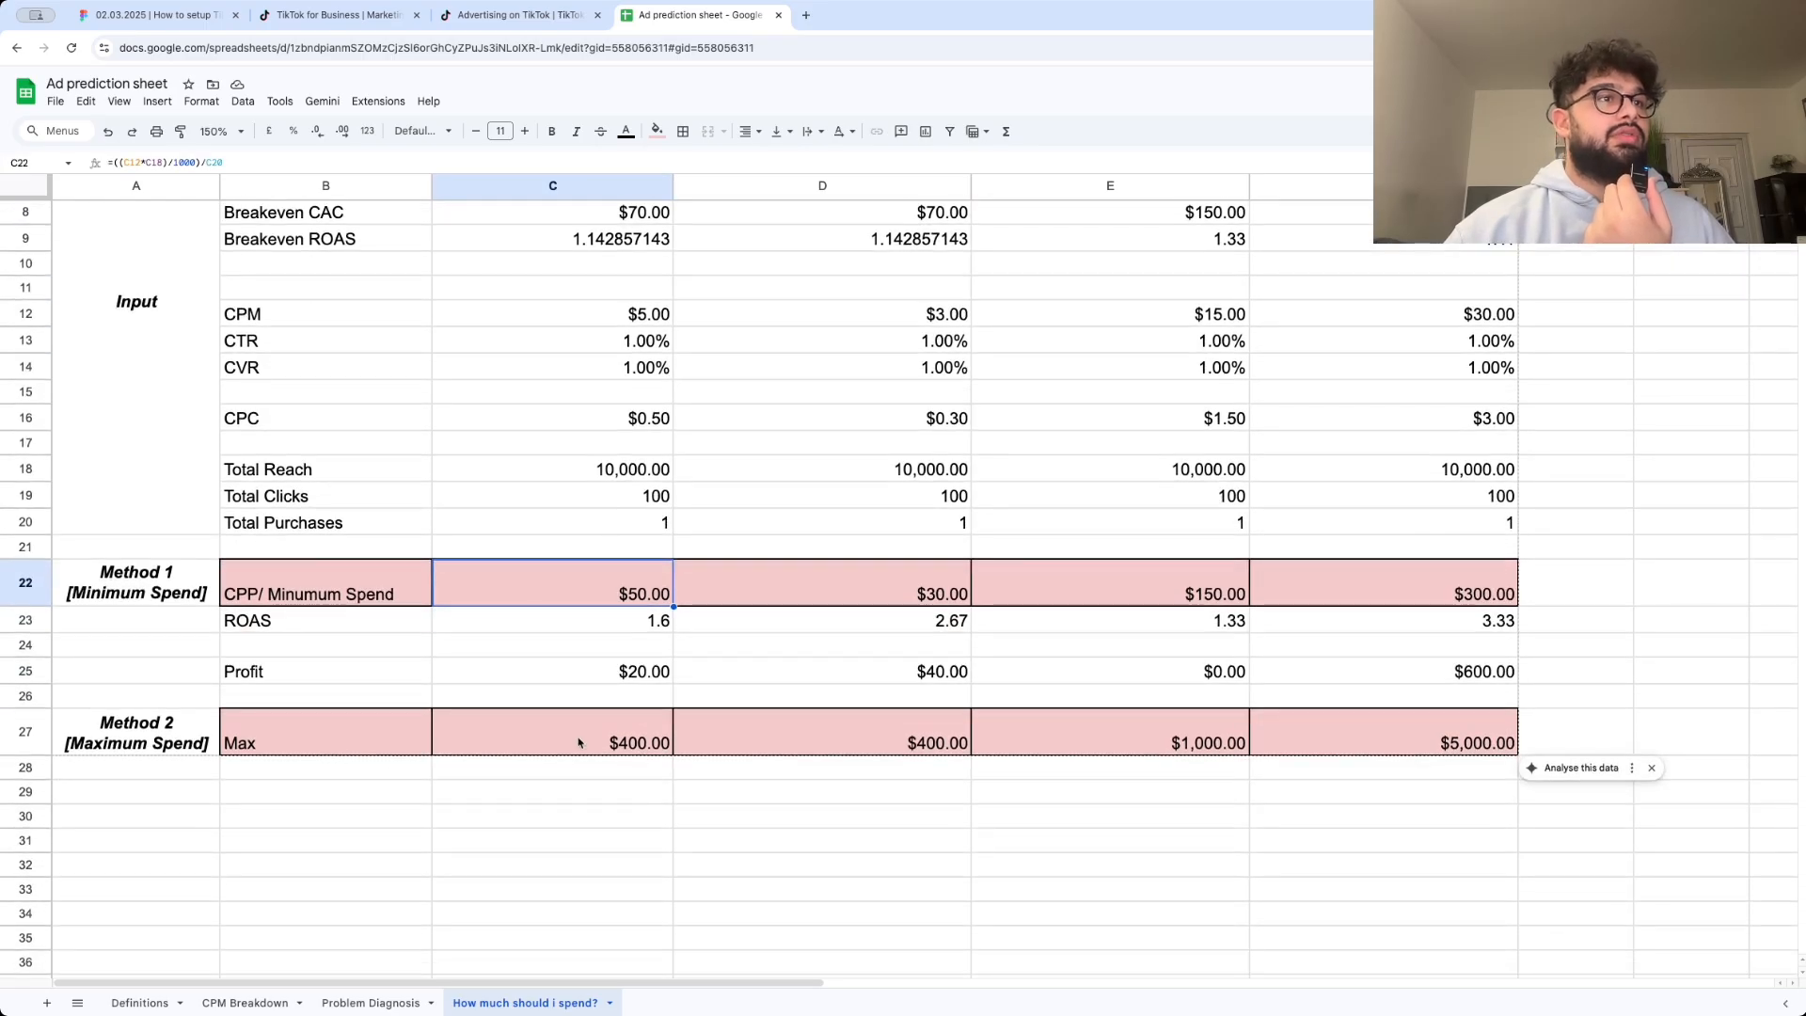
scroll(578, 743, up, 3)
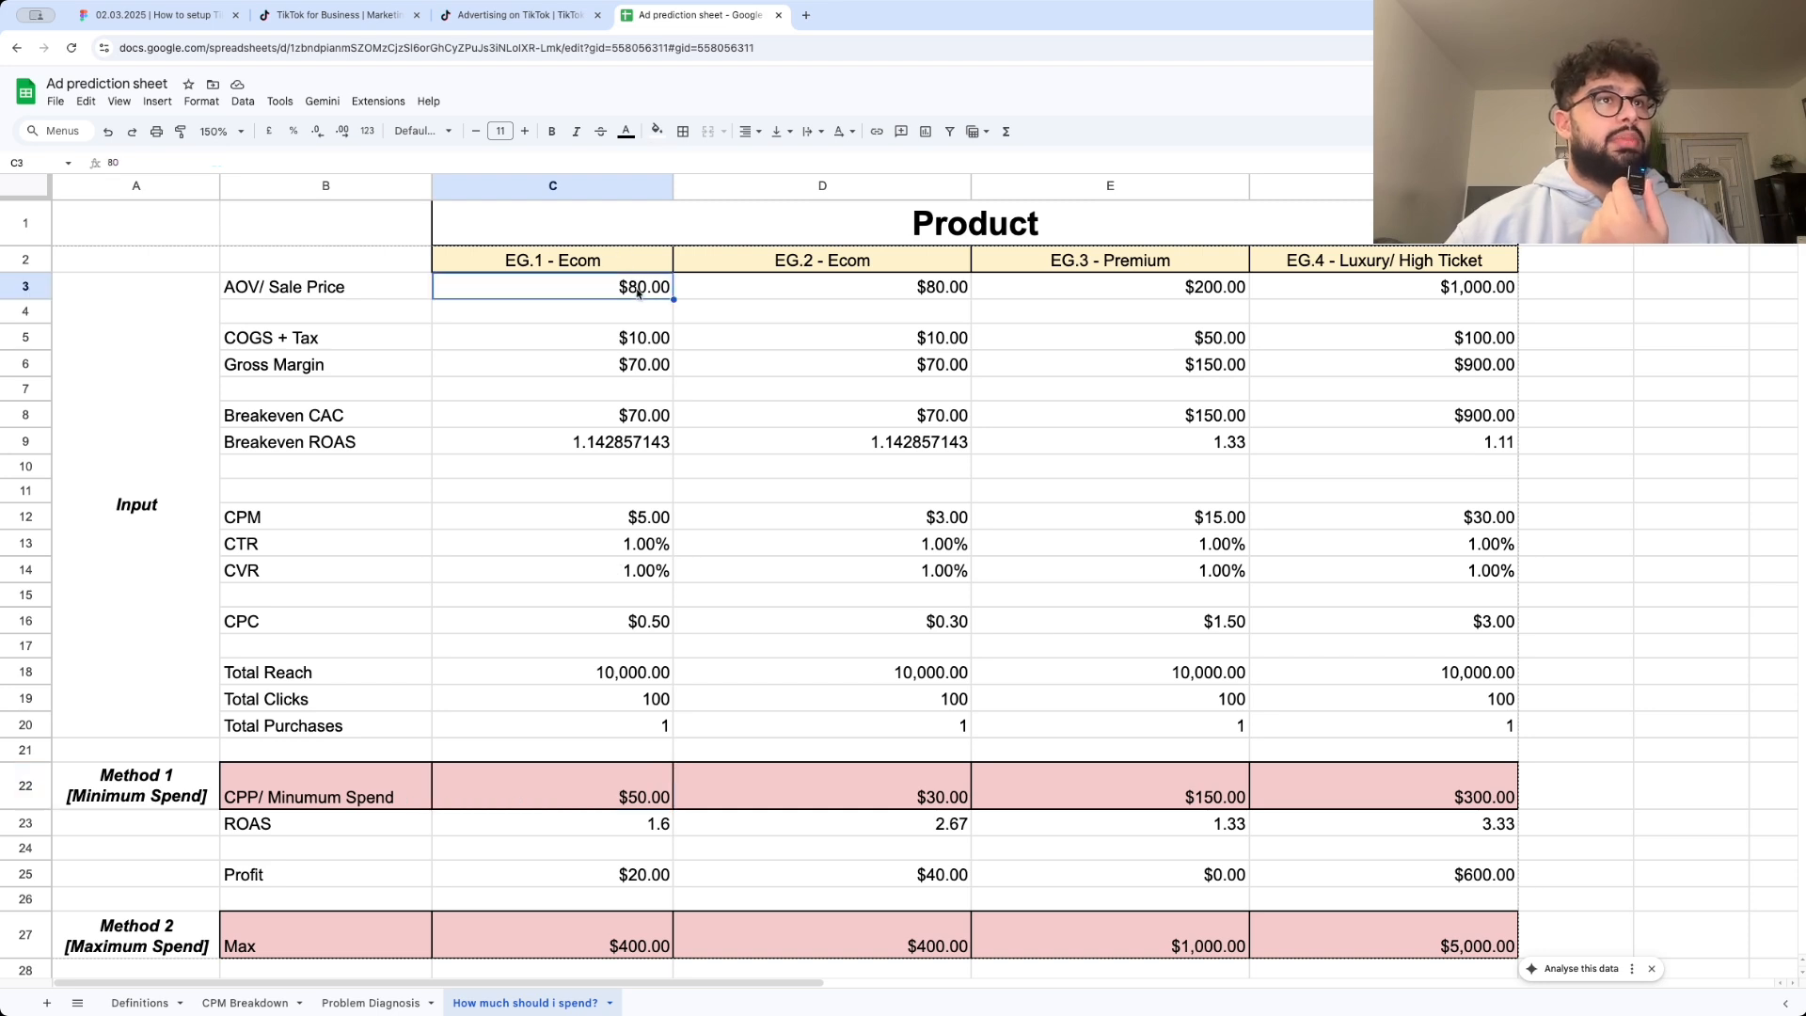
click(647, 540)
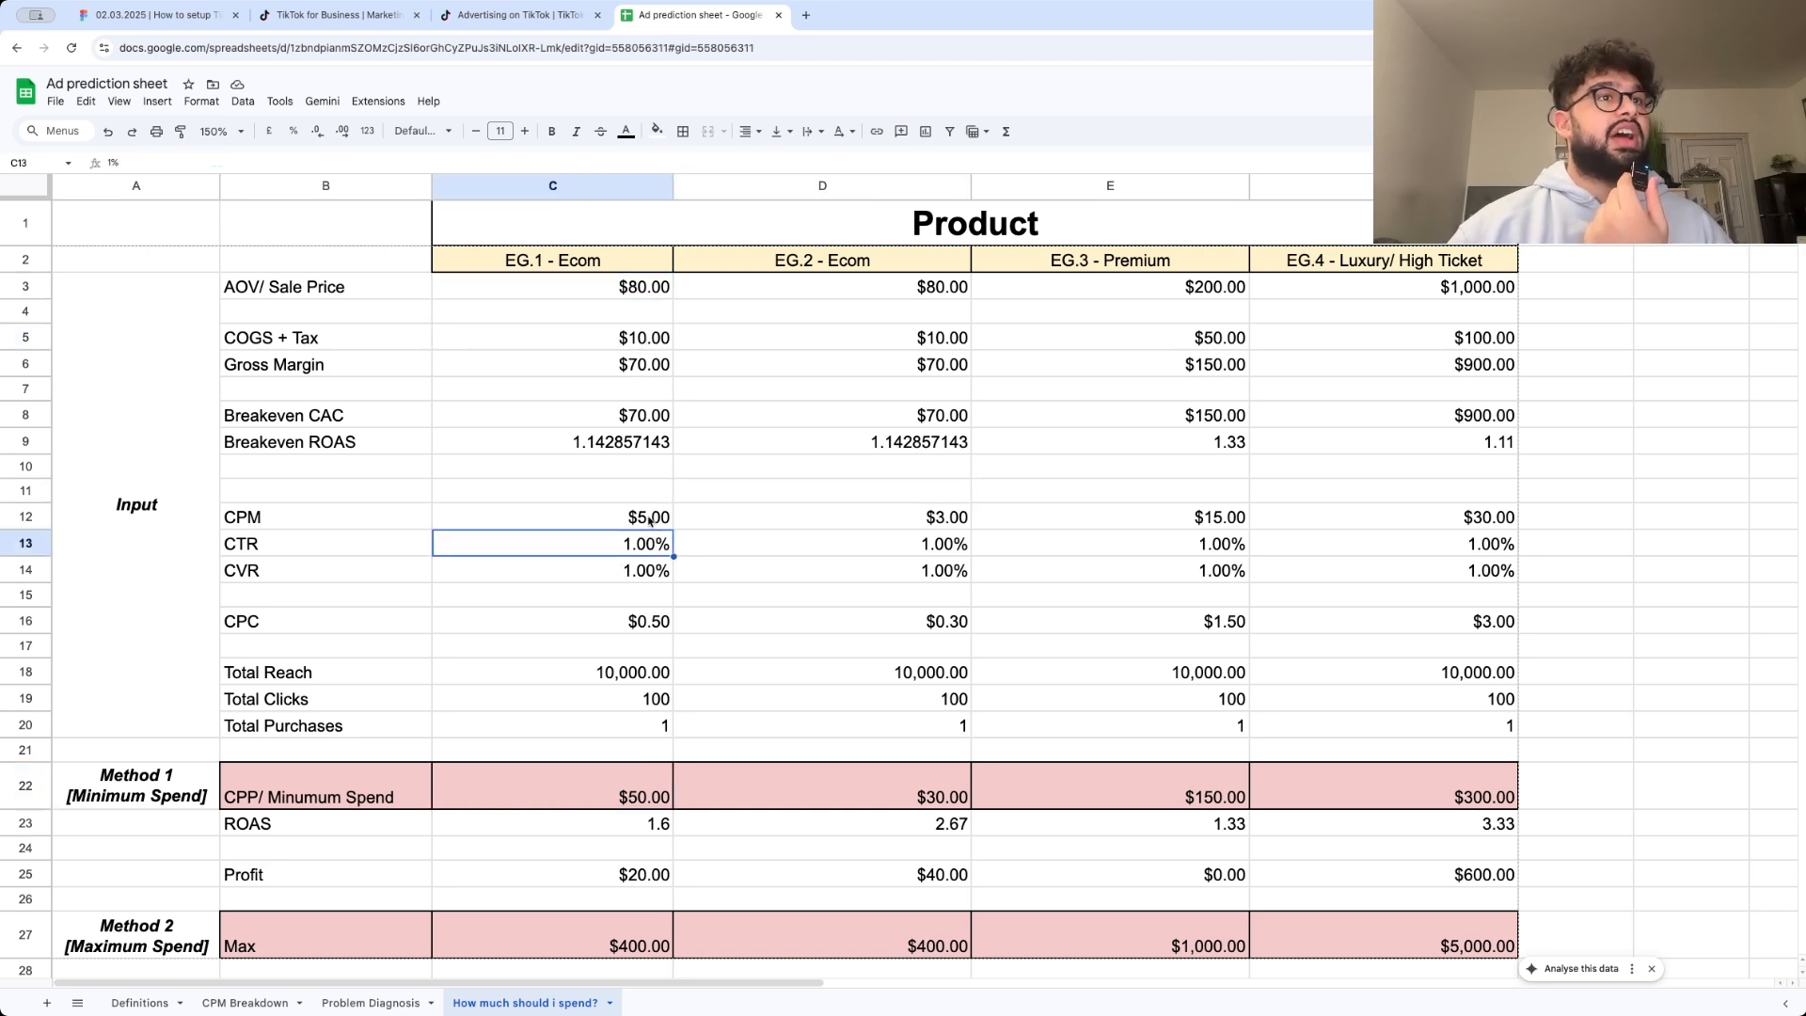
click(649, 521)
click(645, 677)
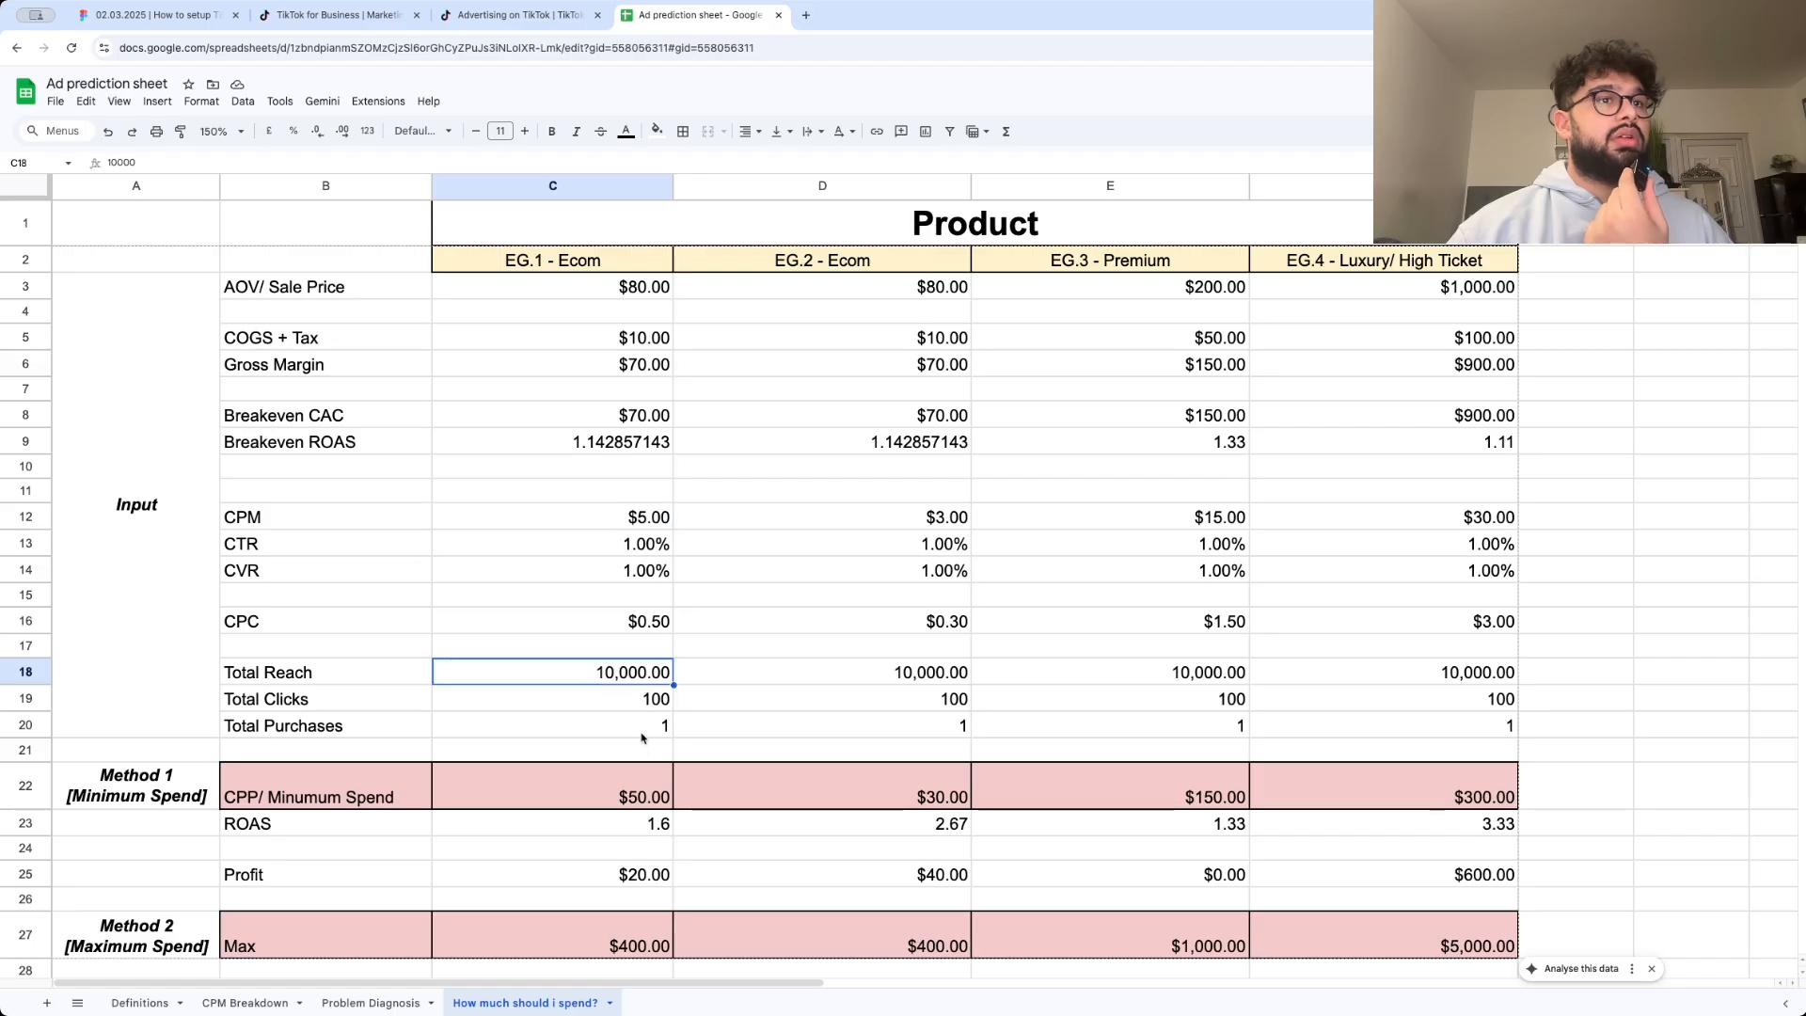
click(642, 770)
click(640, 726)
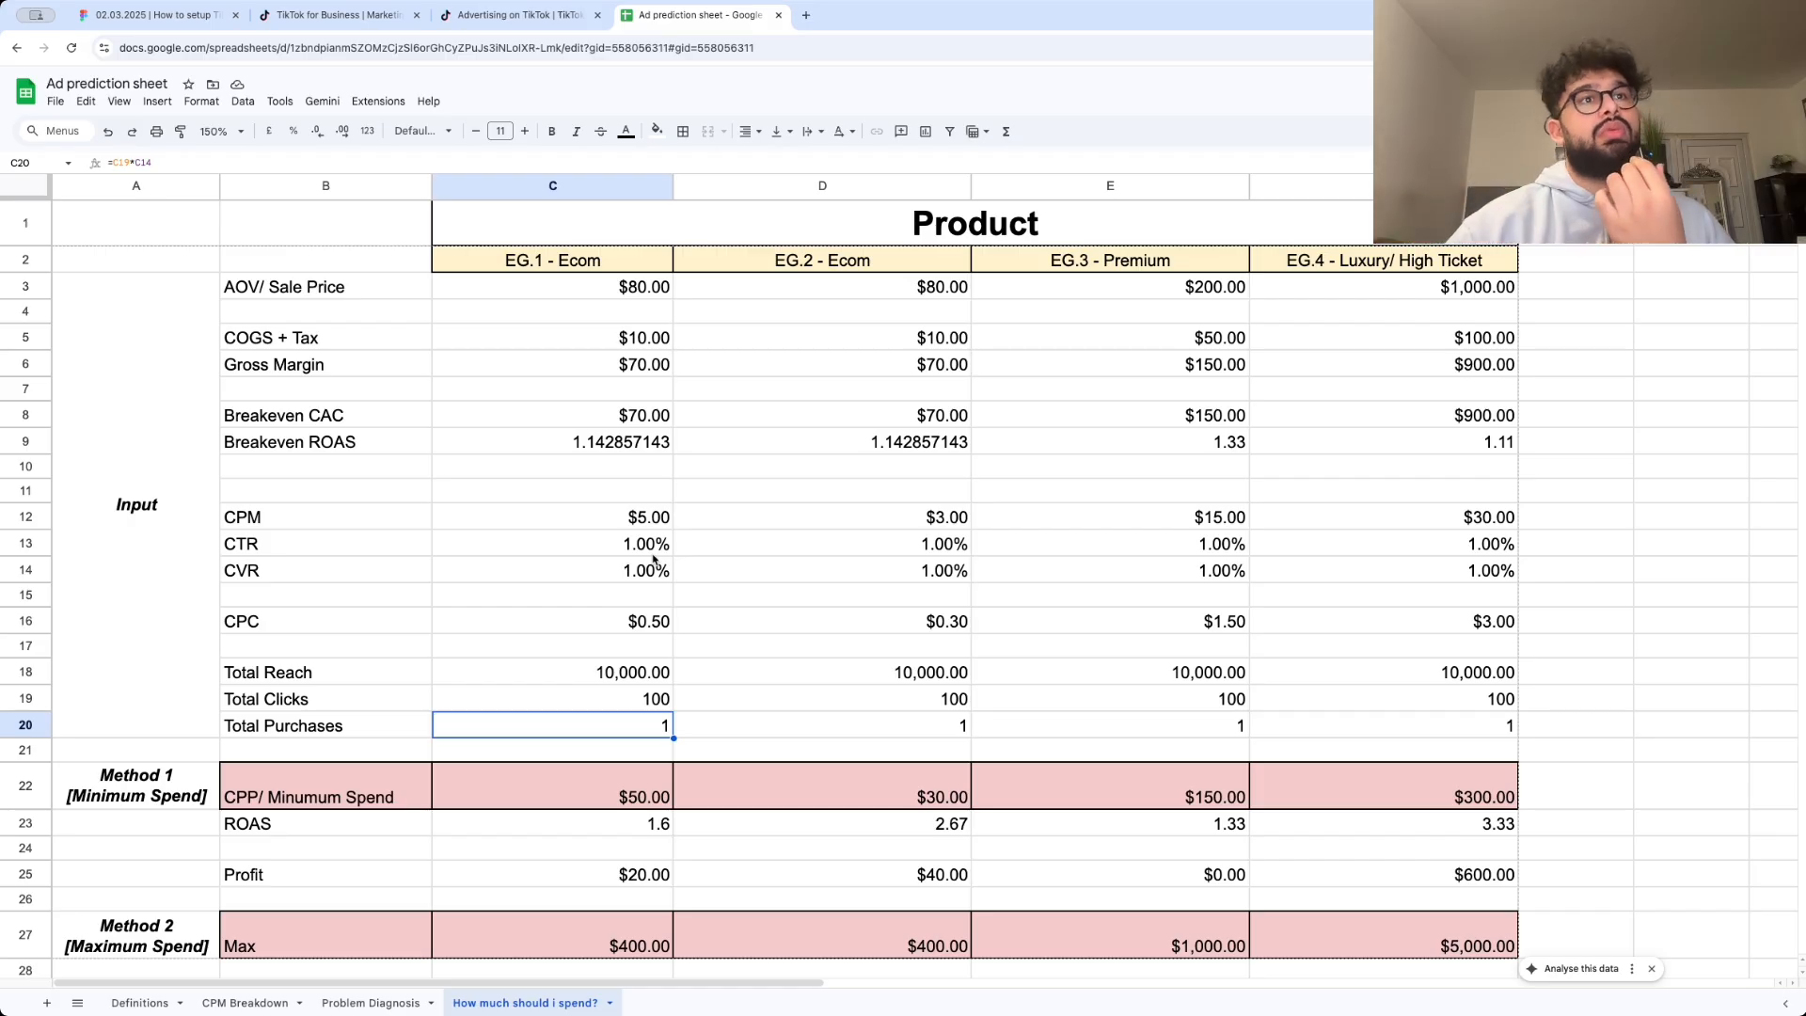
click(262, 553)
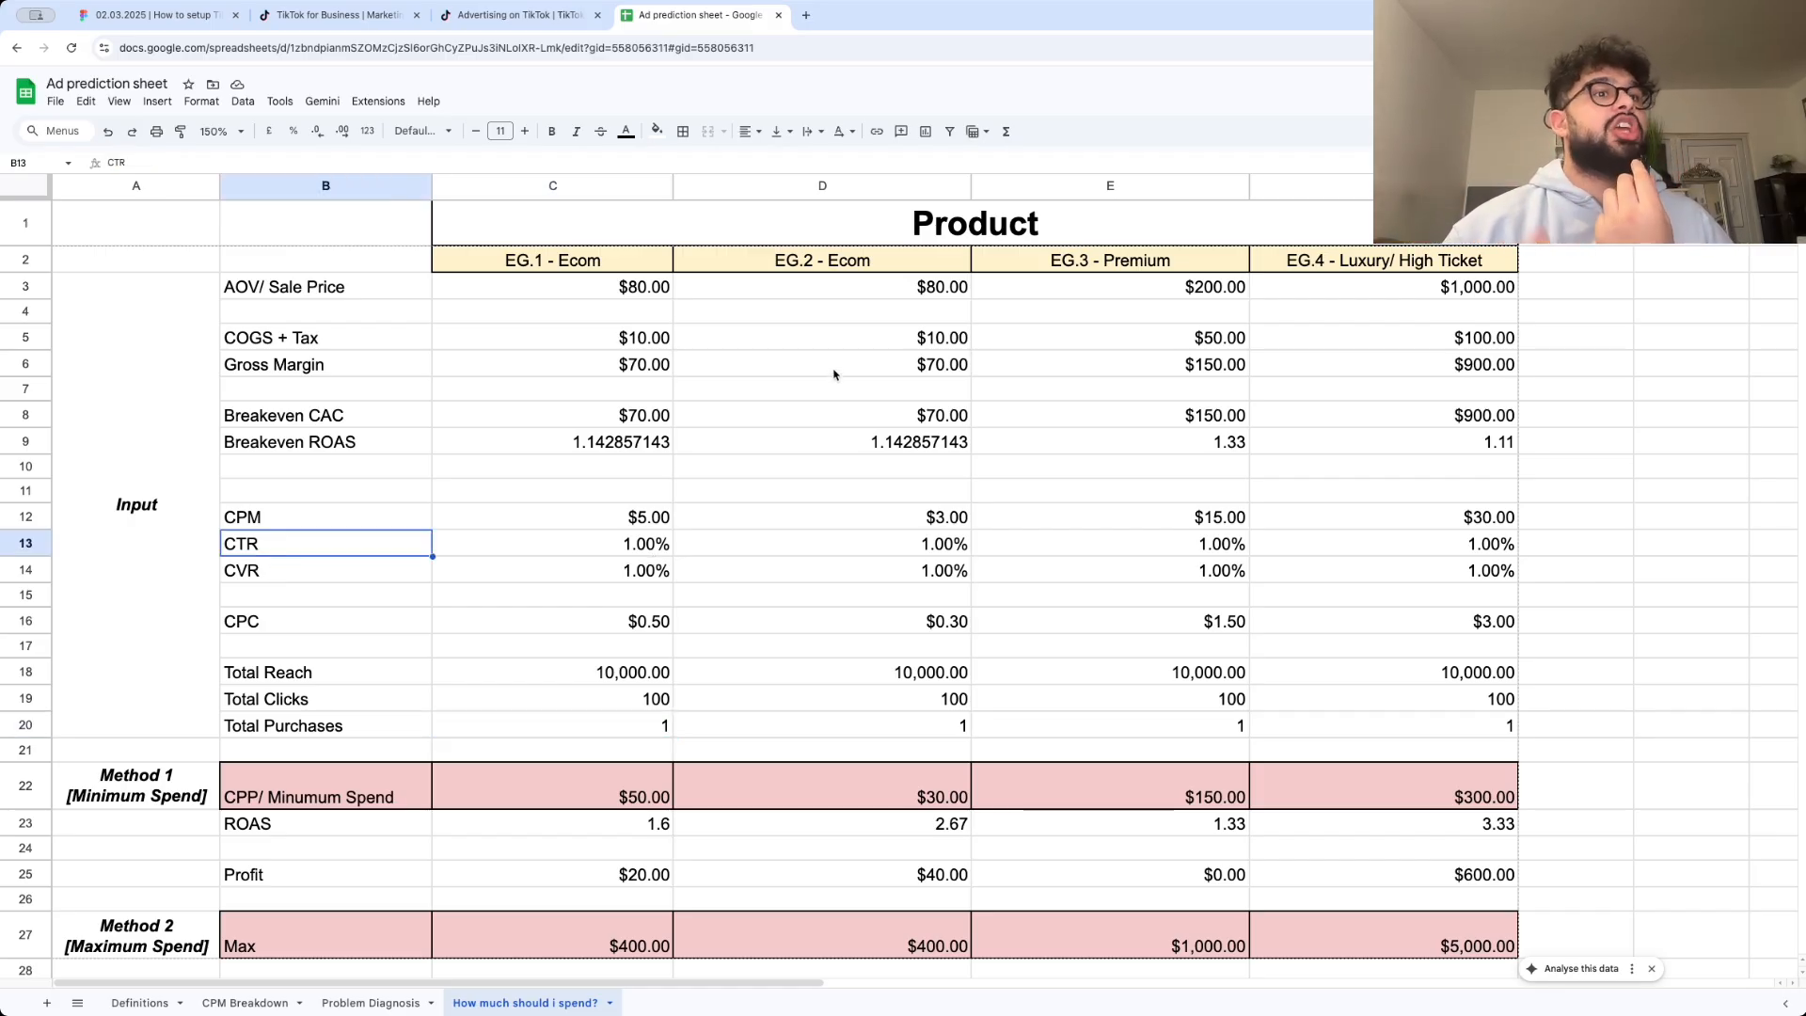
click(943, 524)
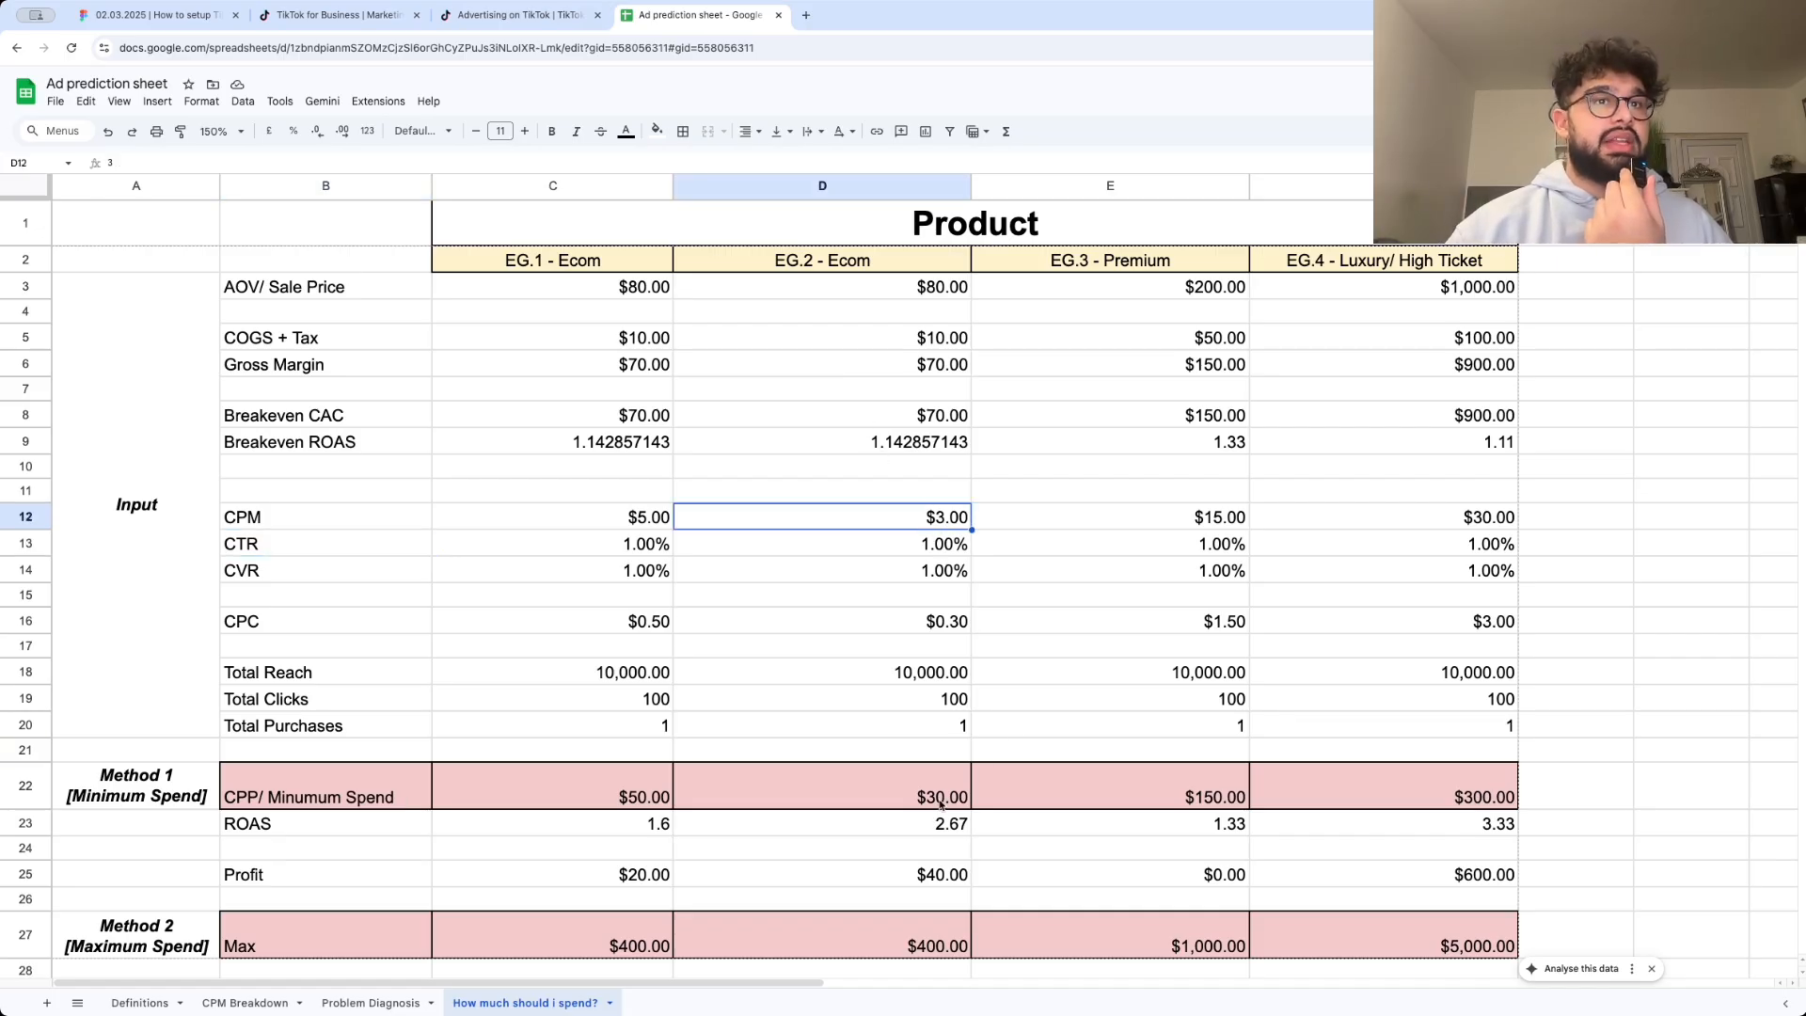
click(956, 727)
- Inspect the formula behind the Method 2 maximum spend for EG.1 - Ecom and compare it with that product's sale price
scroll(809, 893, down, 5)
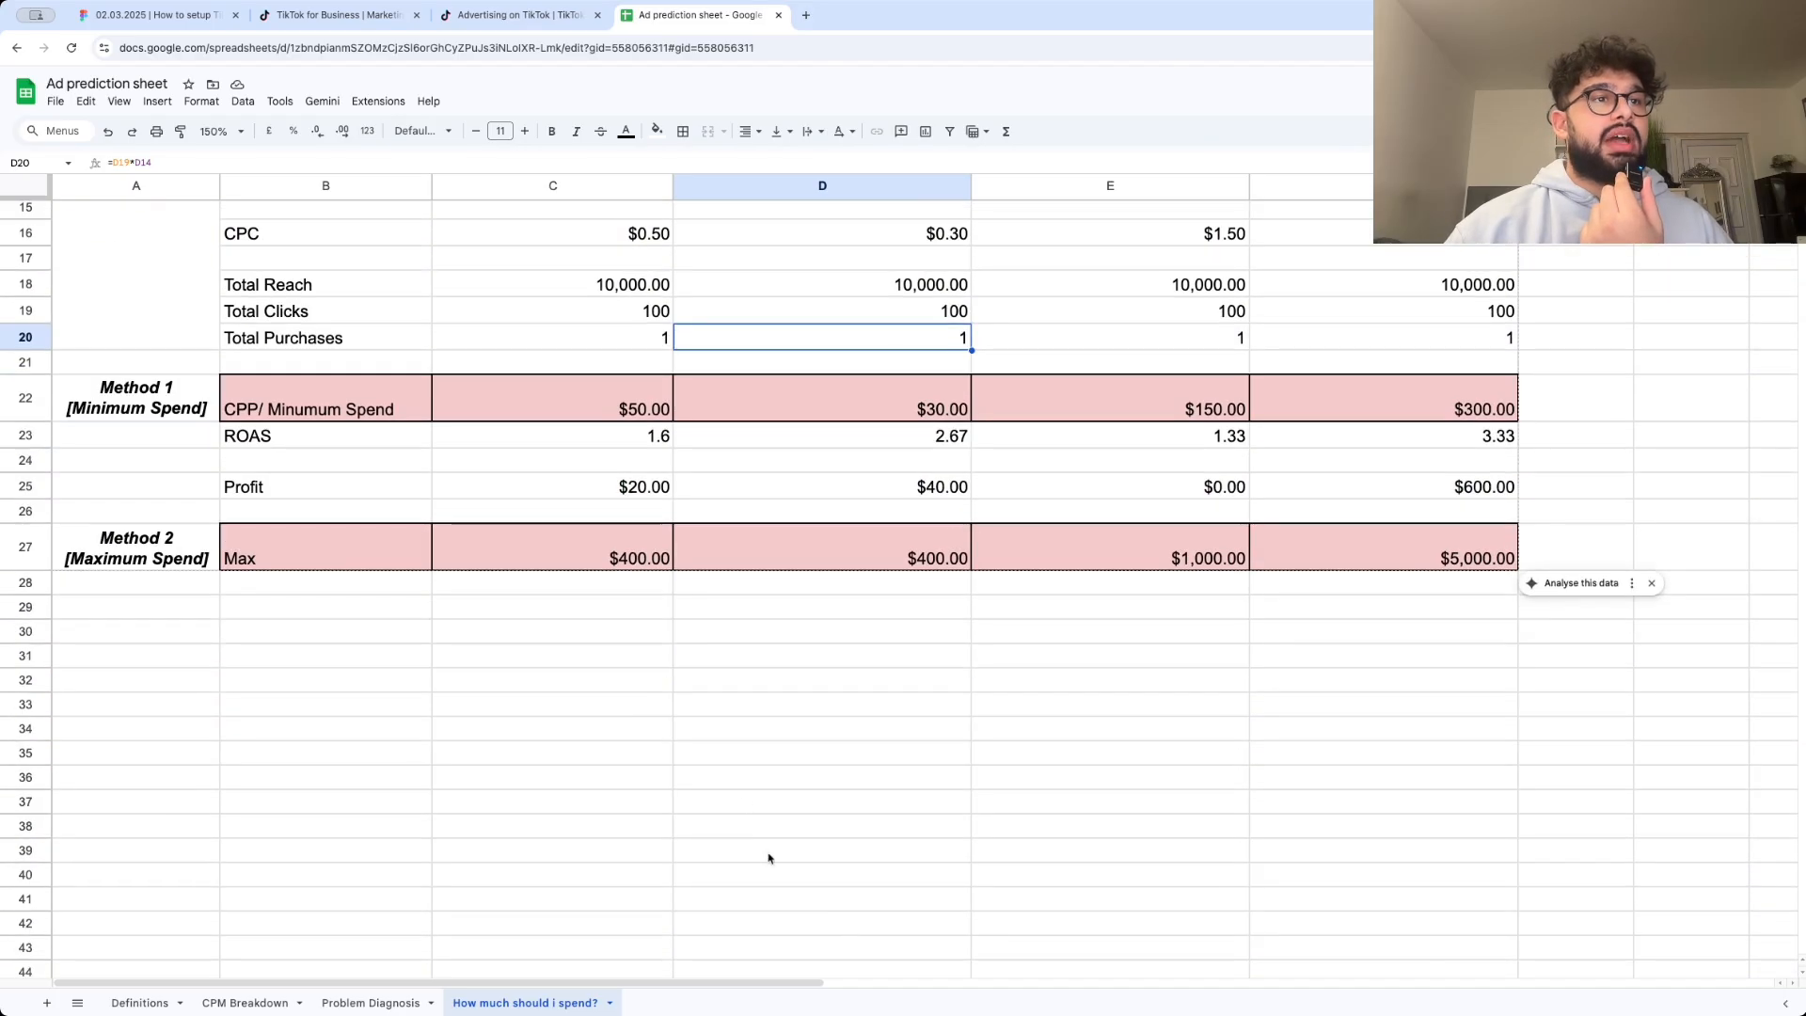
scroll(743, 715, up, 1)
click(633, 639)
double_click(633, 640)
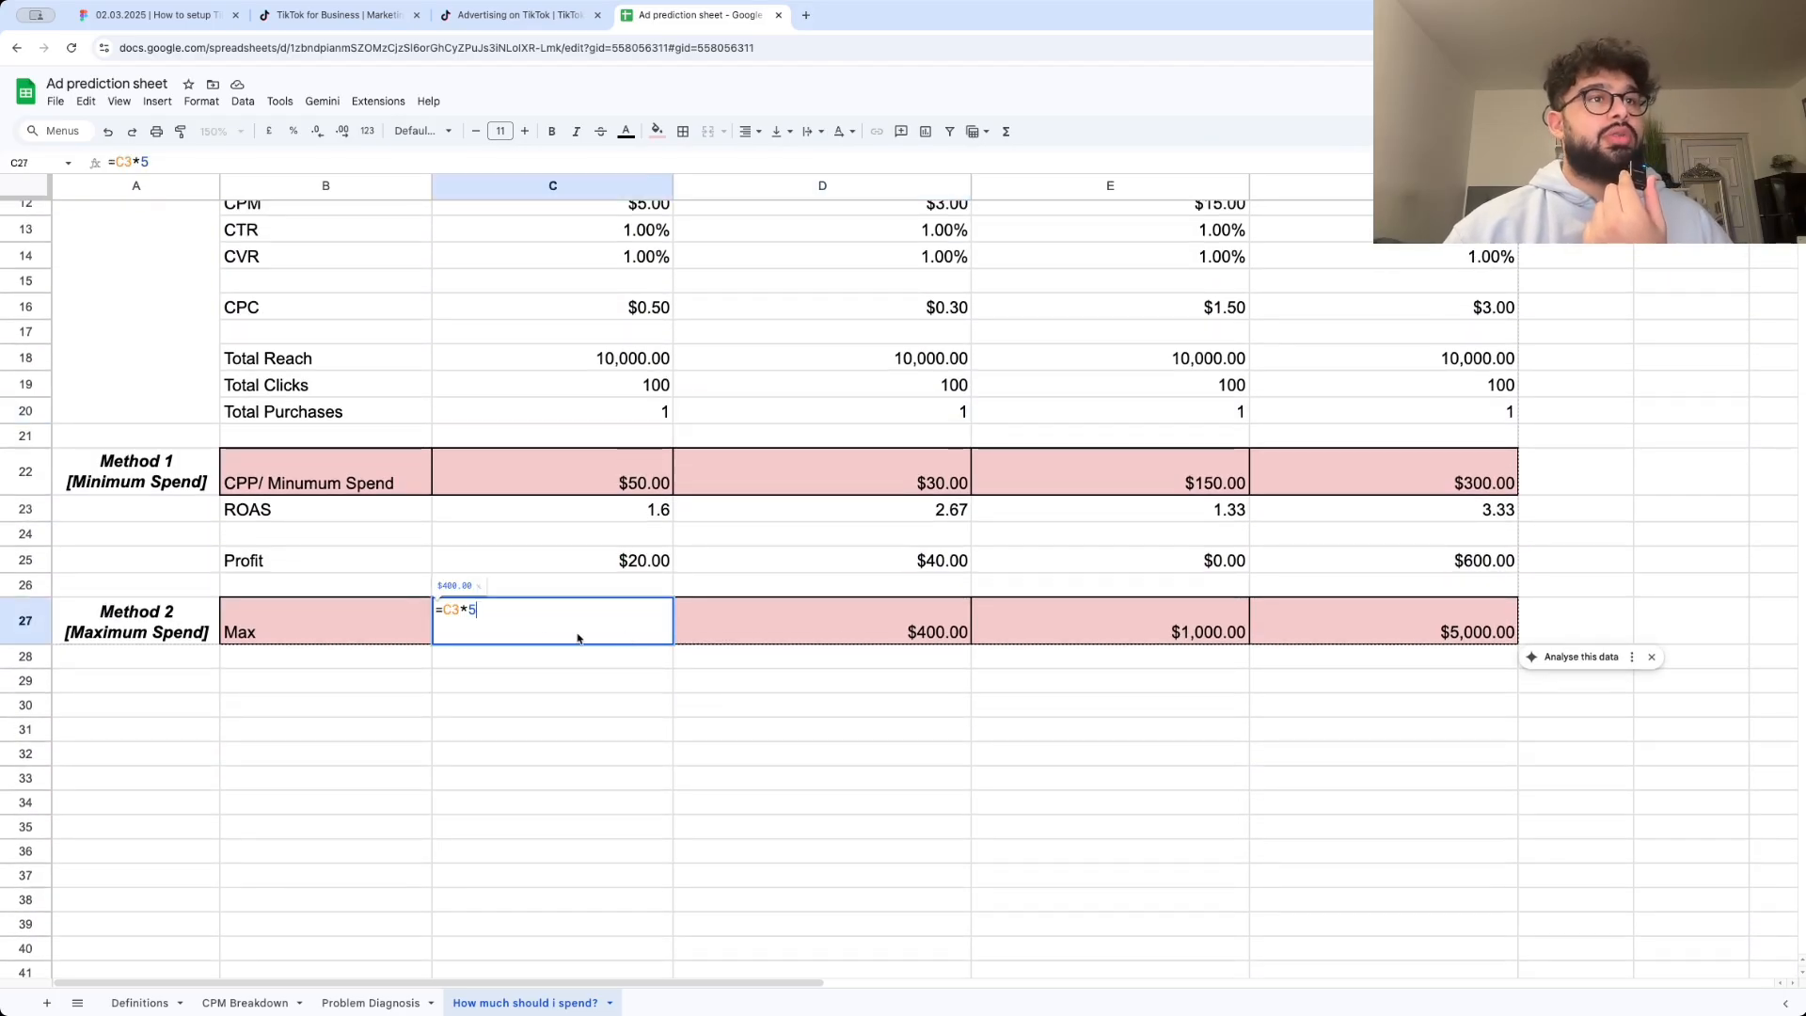
click(521, 701)
scroll(520, 701, up, 4)
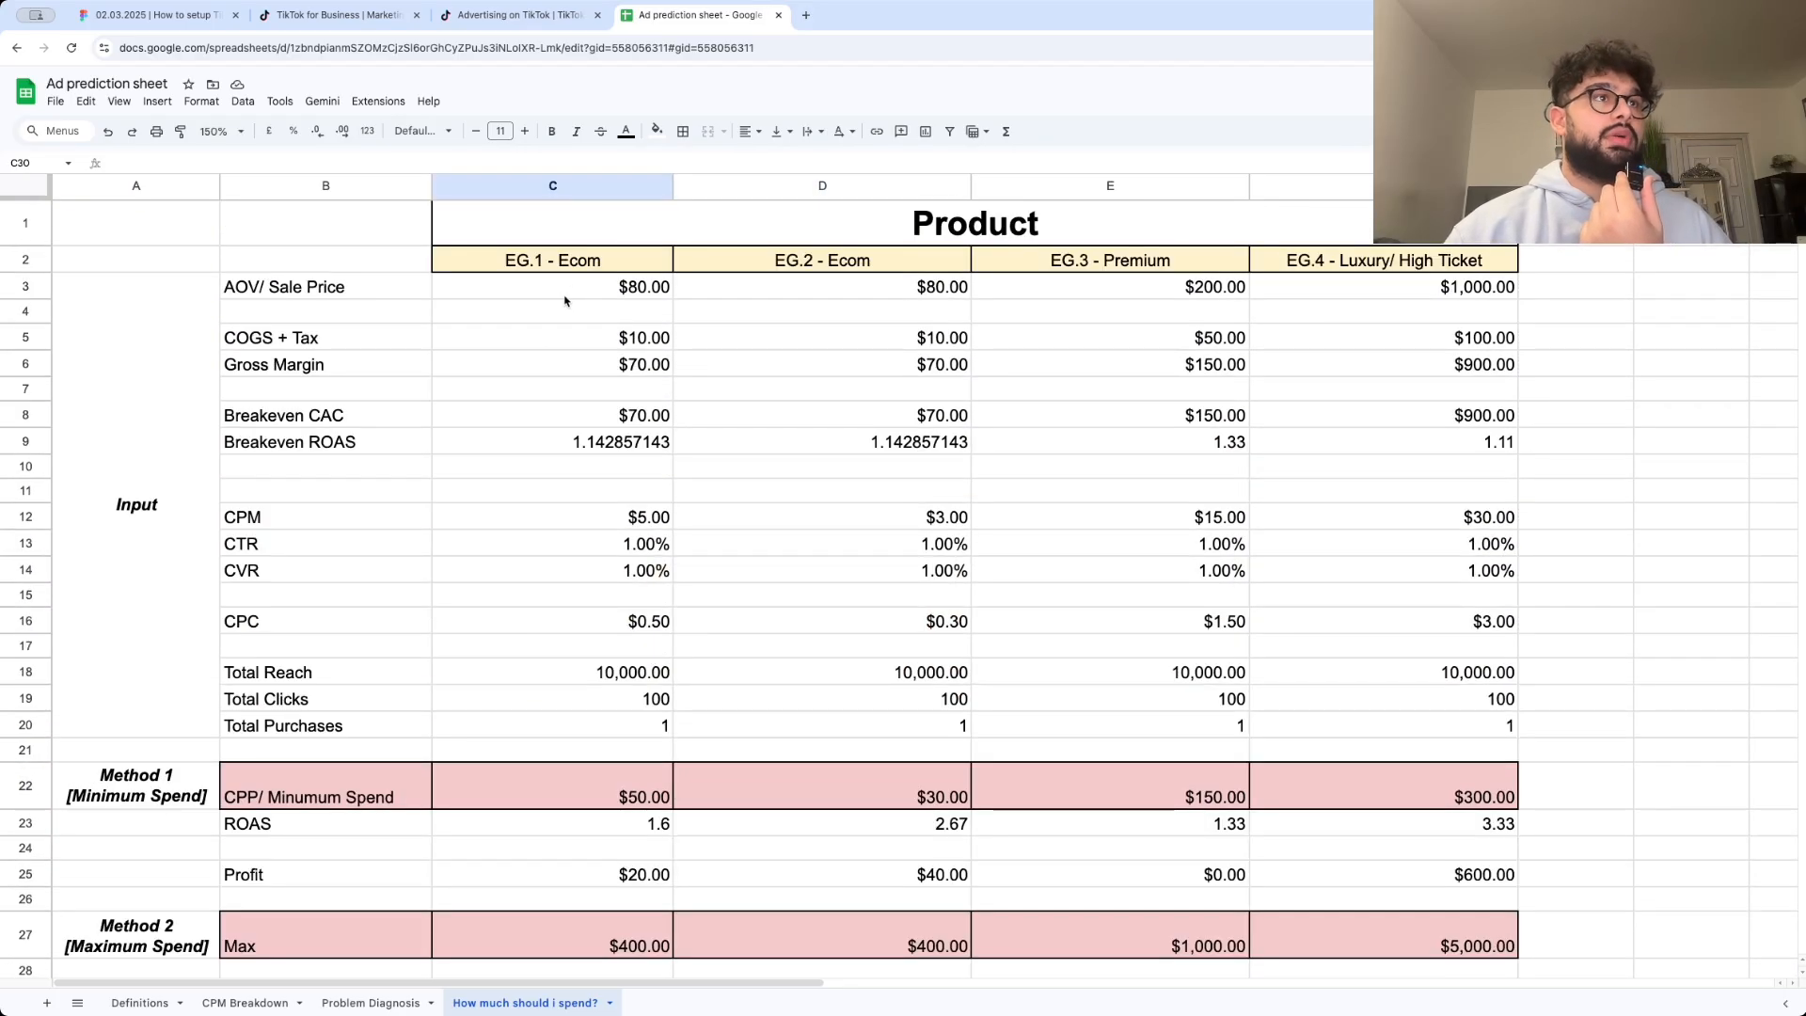
scroll(555, 659, down, 3)
scroll(556, 717, up, 3)
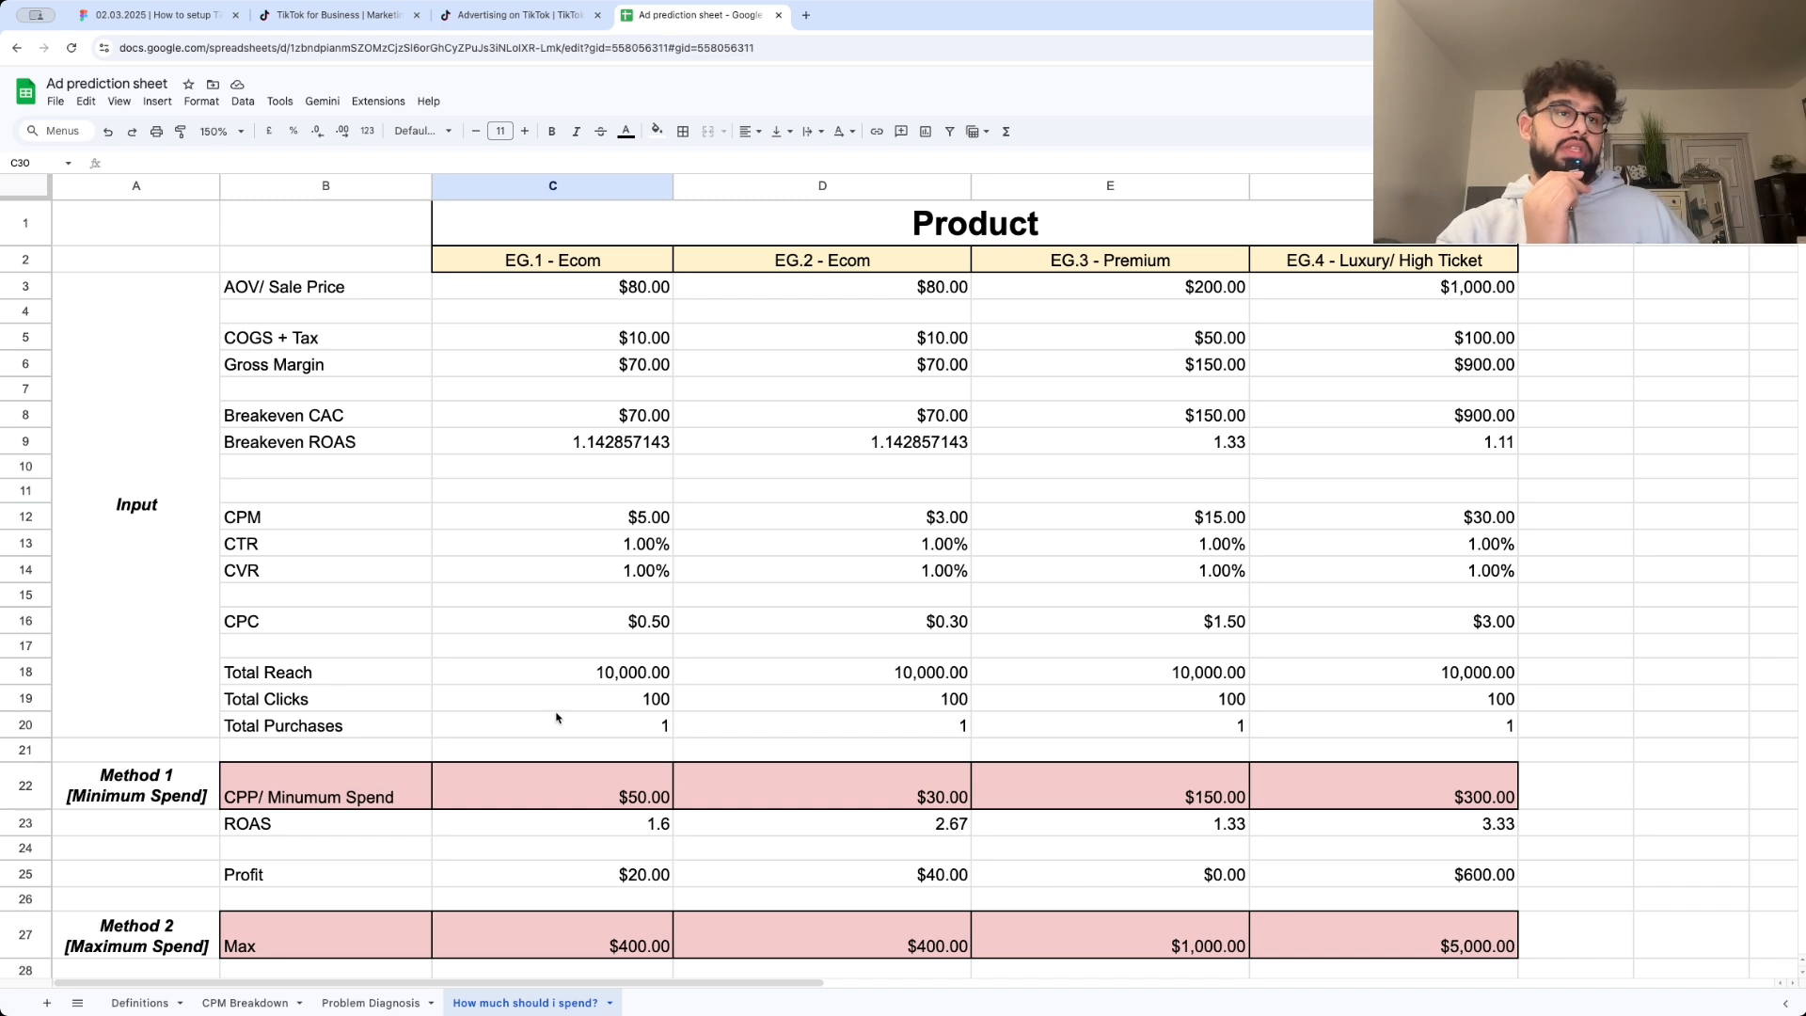
- Compare the EG.1 minimum spend with the EG.4 - Luxury/ High Ticket example, examining its price, CPM, CTR, CVR, CPC, reach and clicks
click(553, 786)
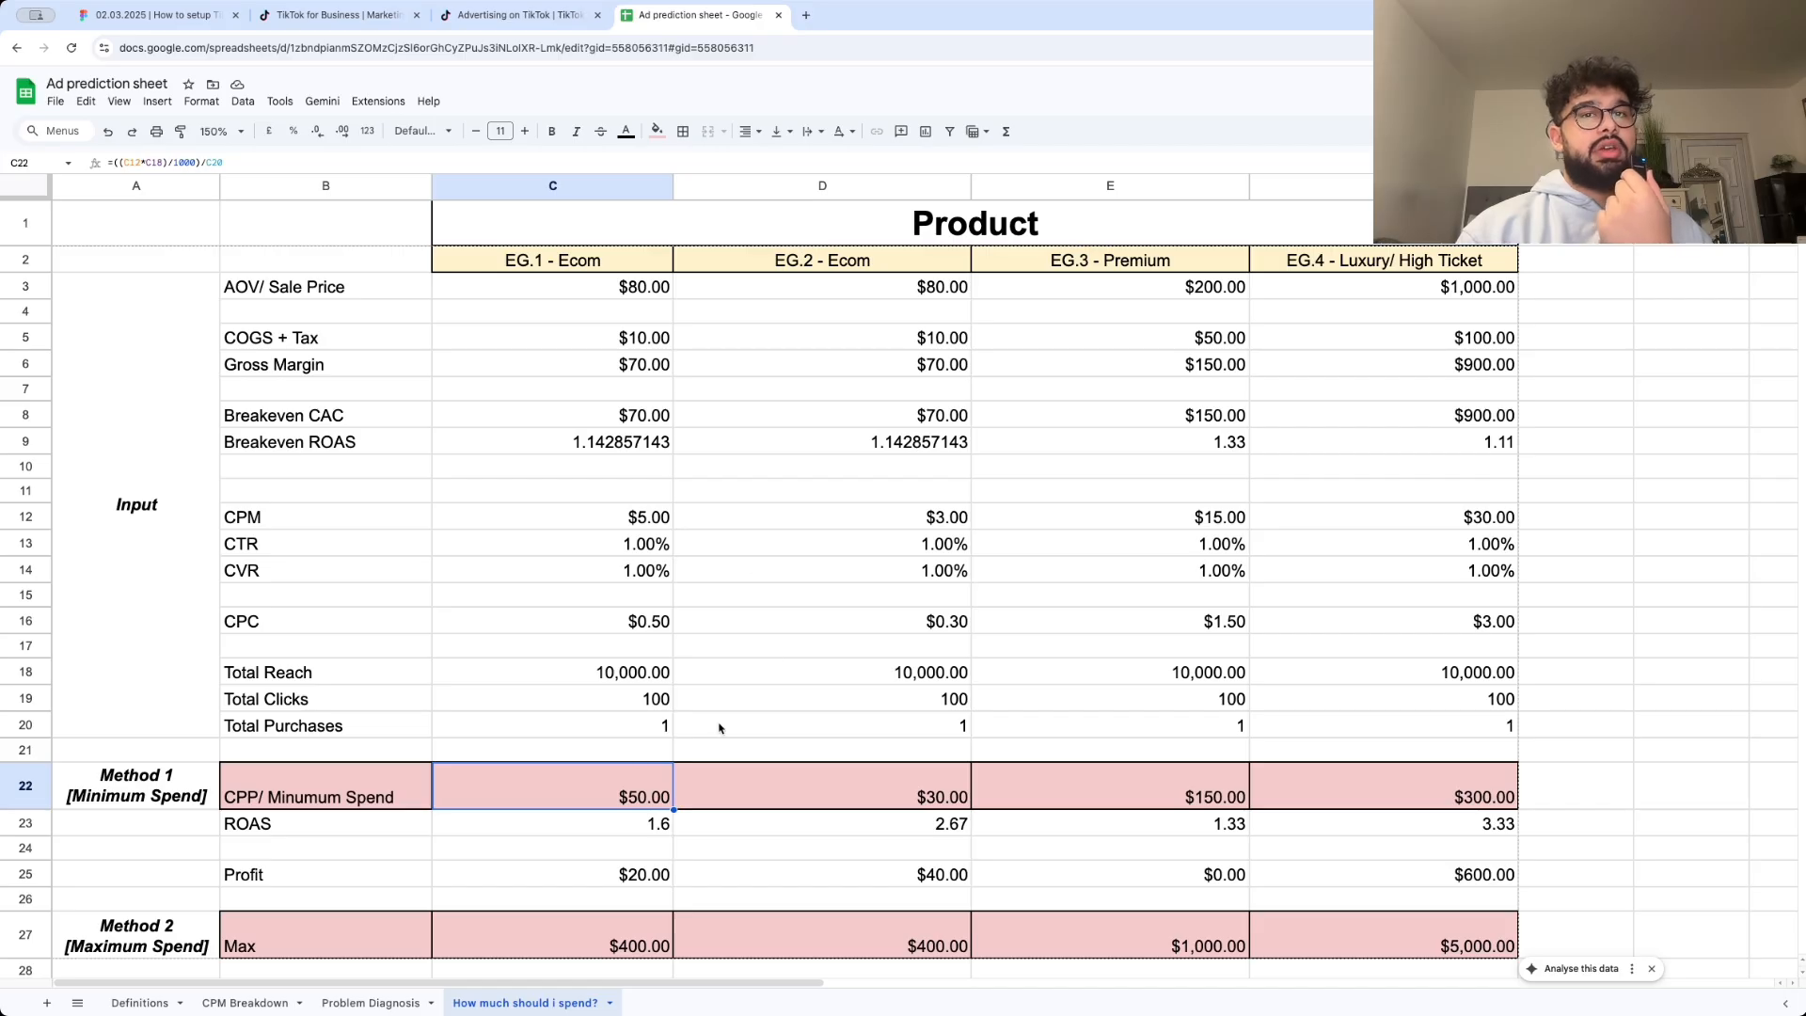
click(1325, 346)
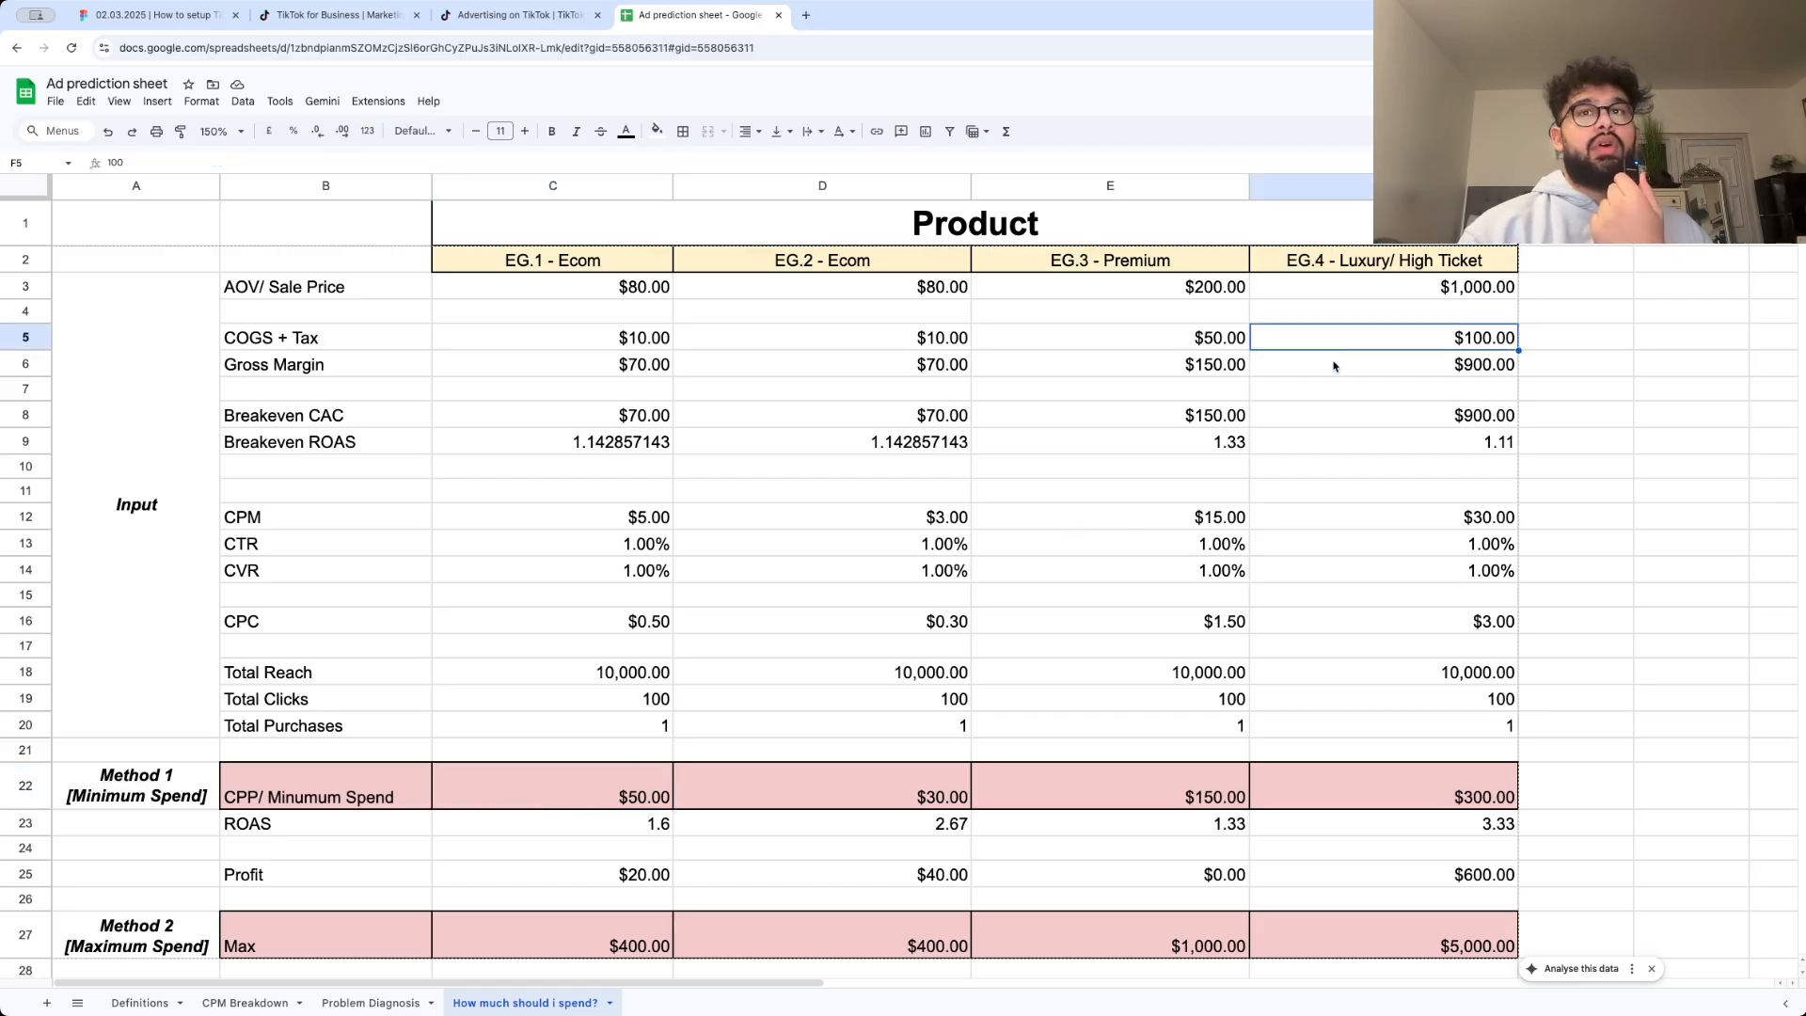
click(1416, 789)
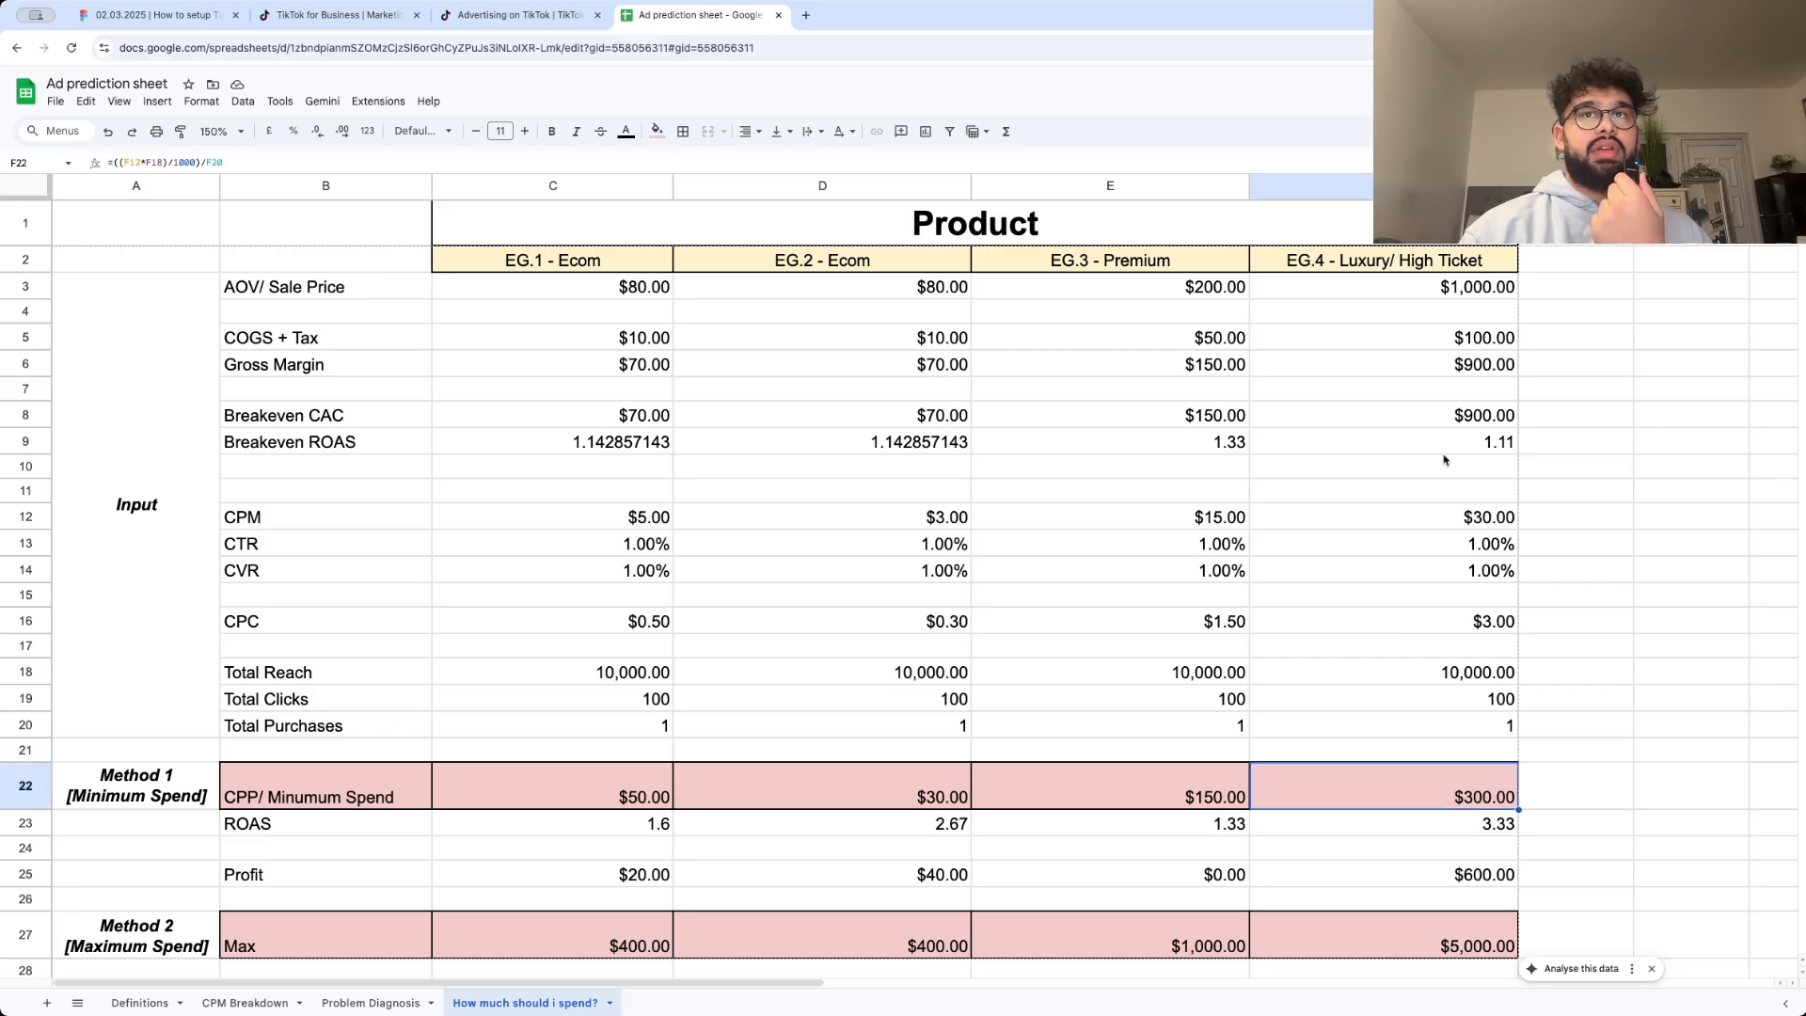
click(1462, 297)
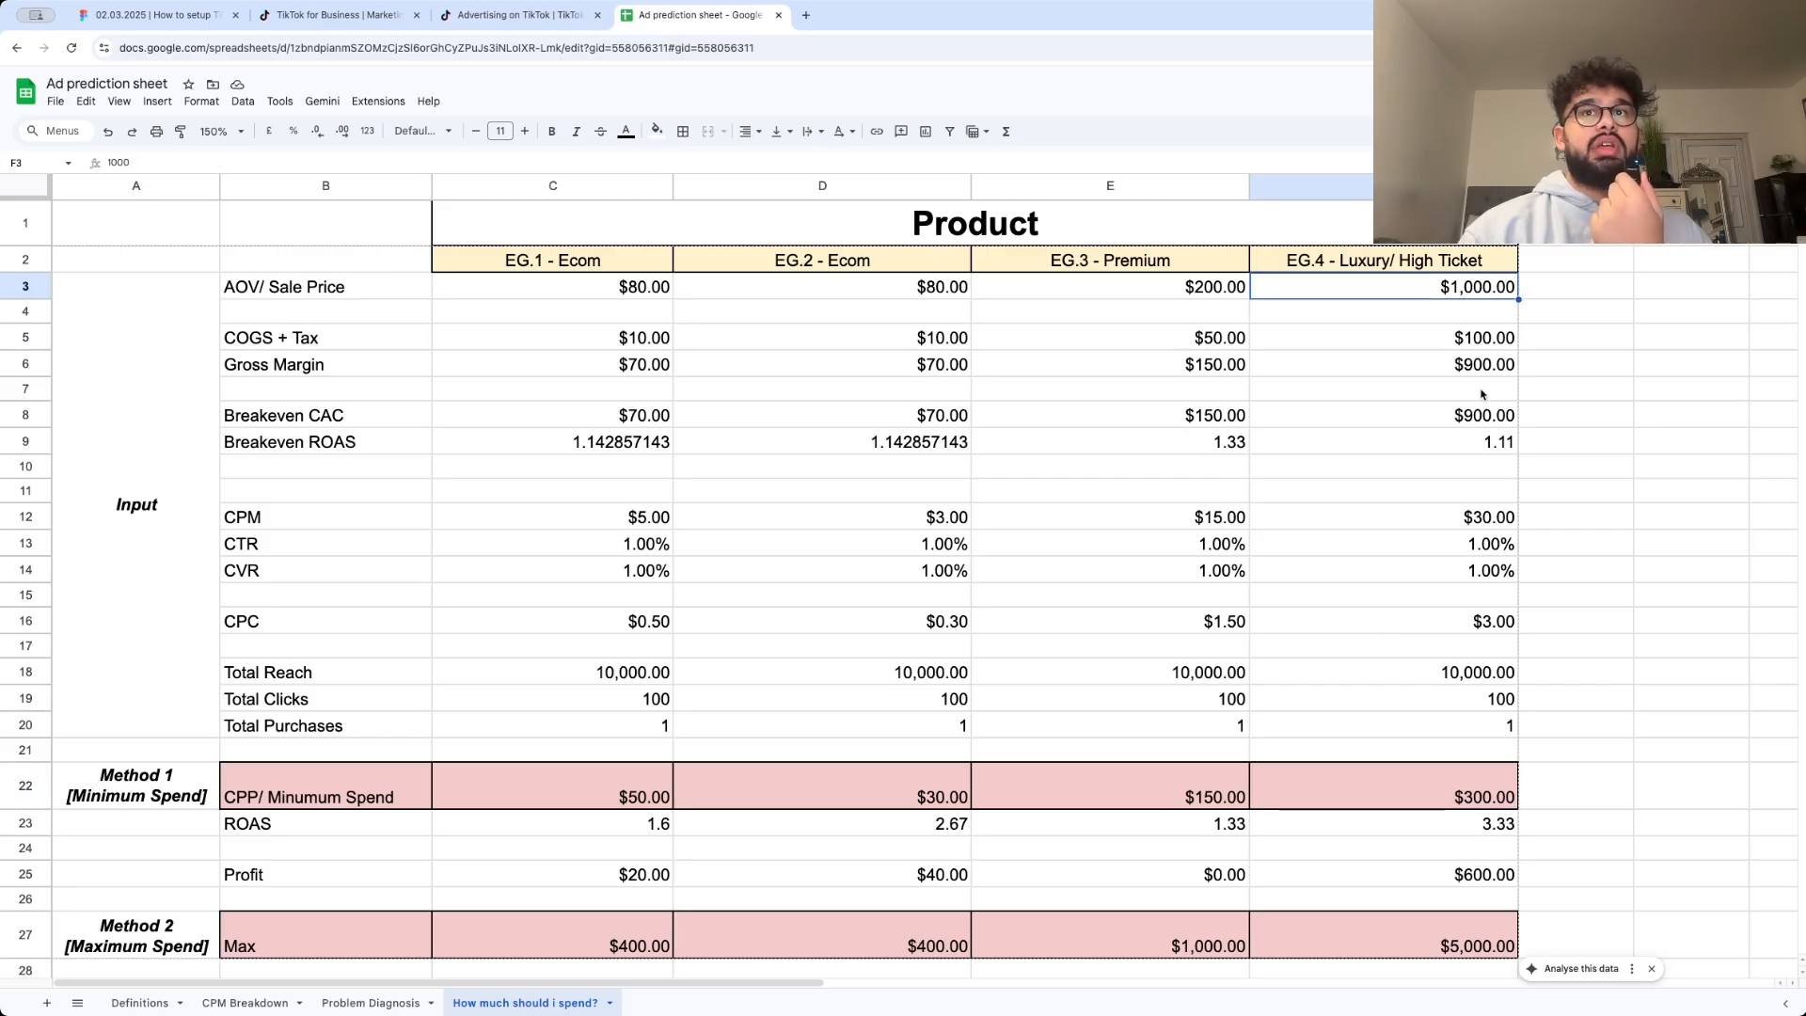
click(1468, 518)
click(1480, 550)
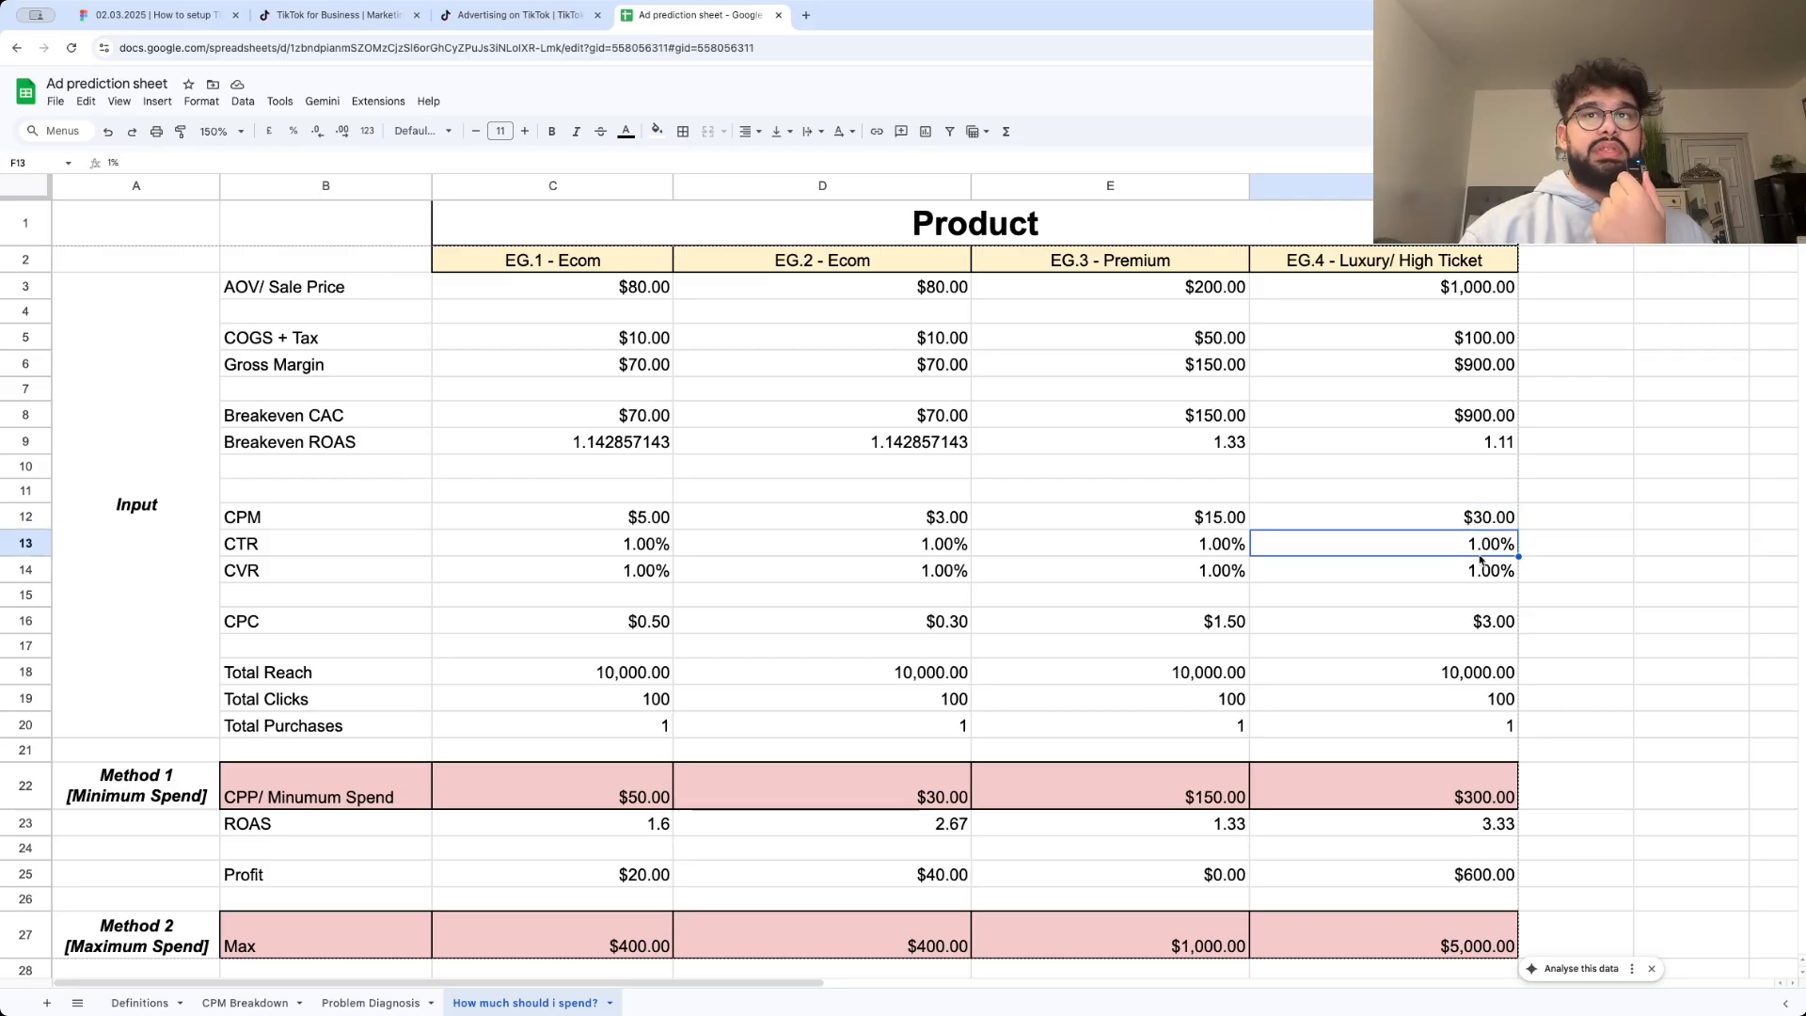
click(1481, 583)
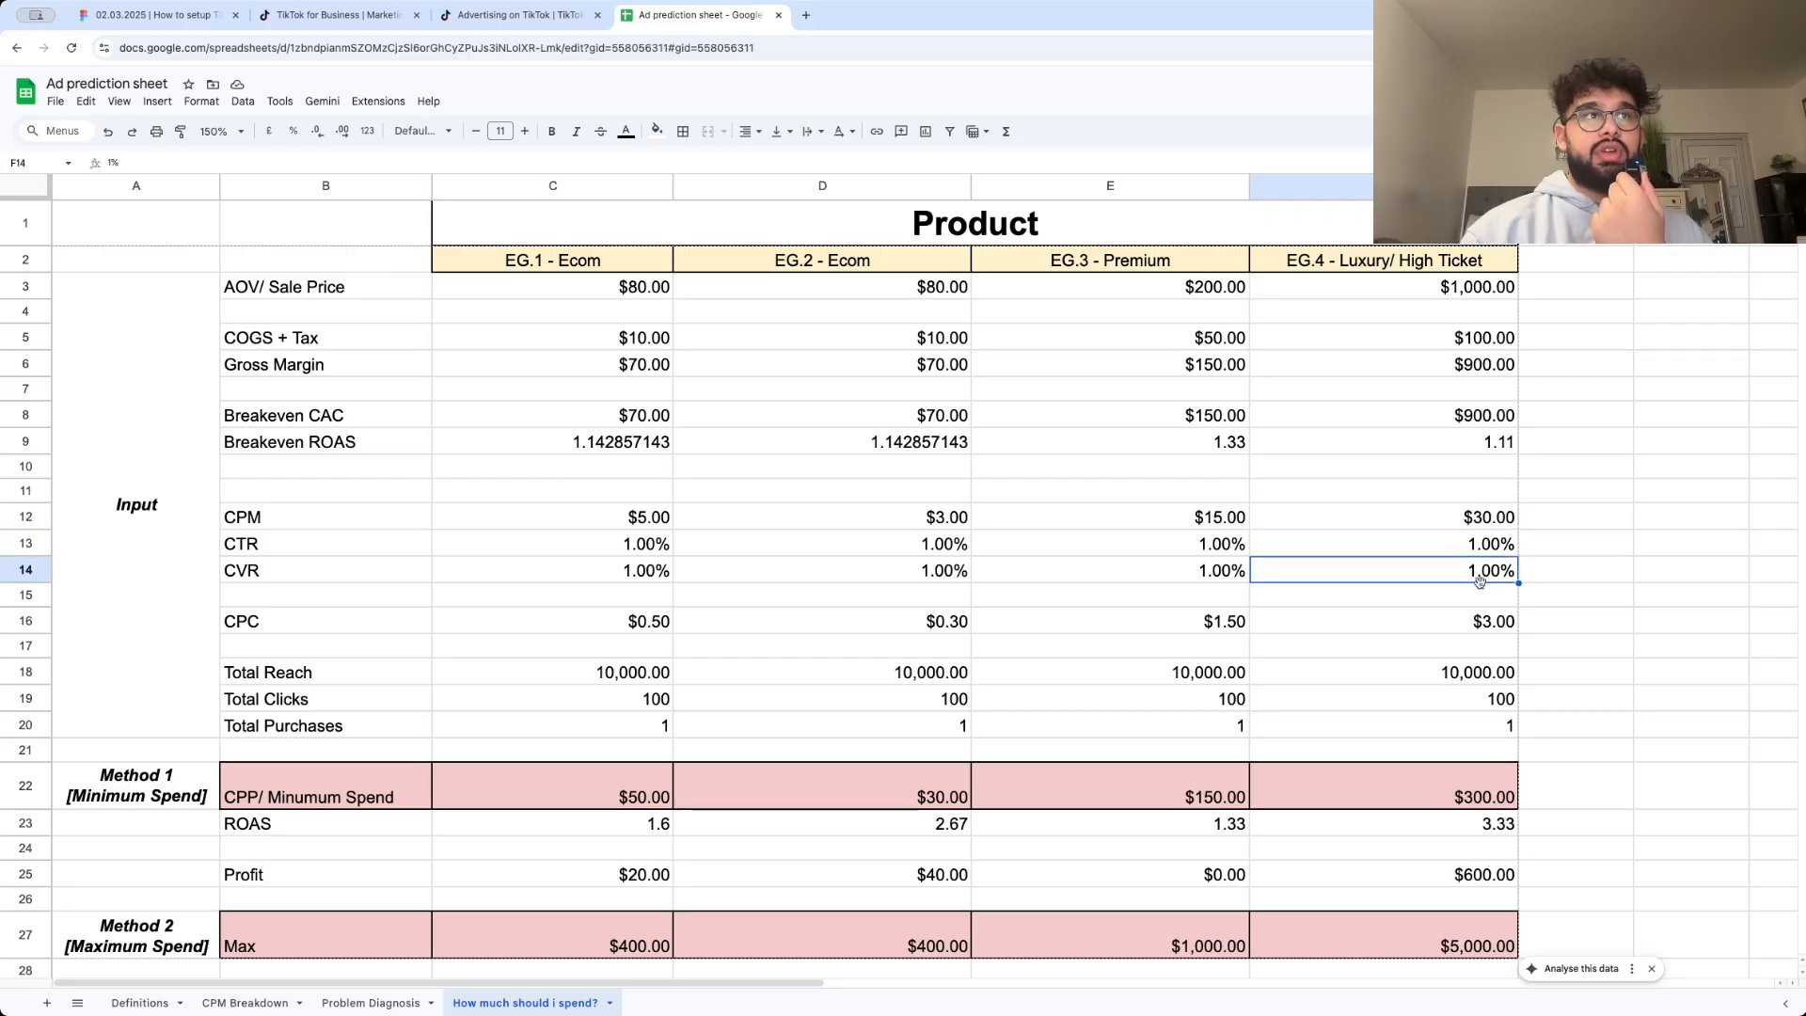
click(1491, 624)
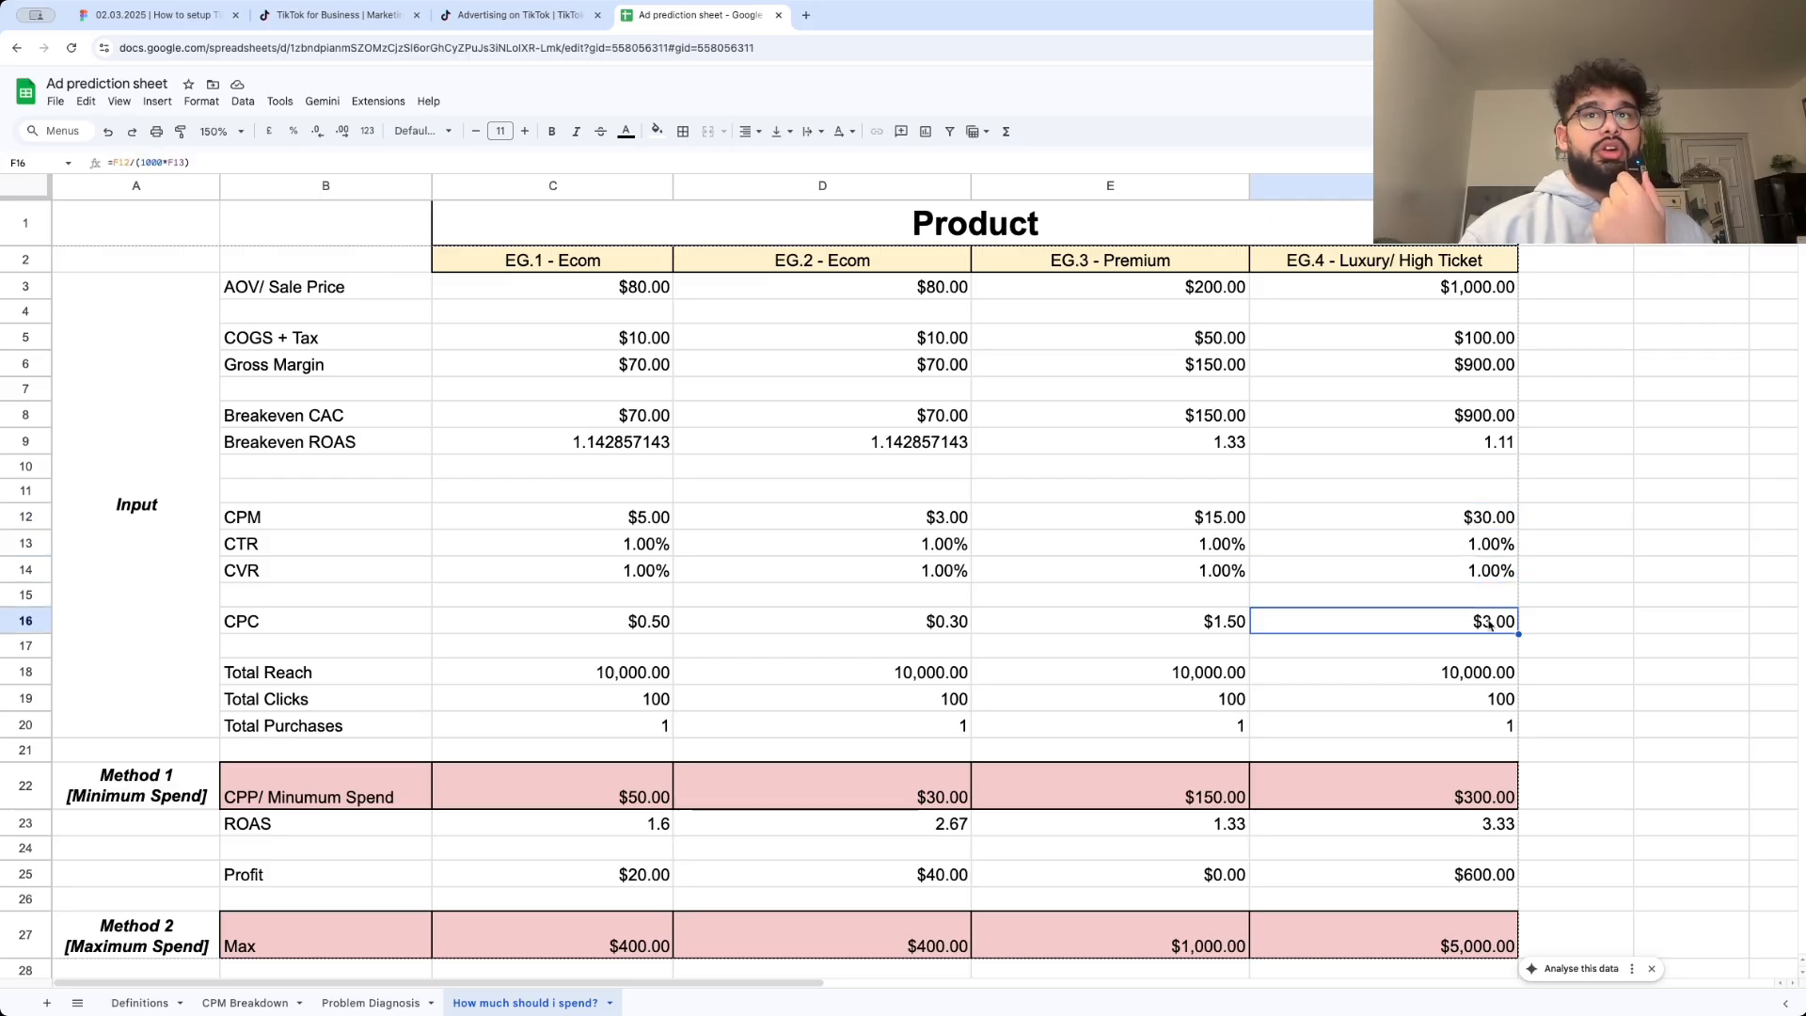
click(1489, 680)
click(1487, 706)
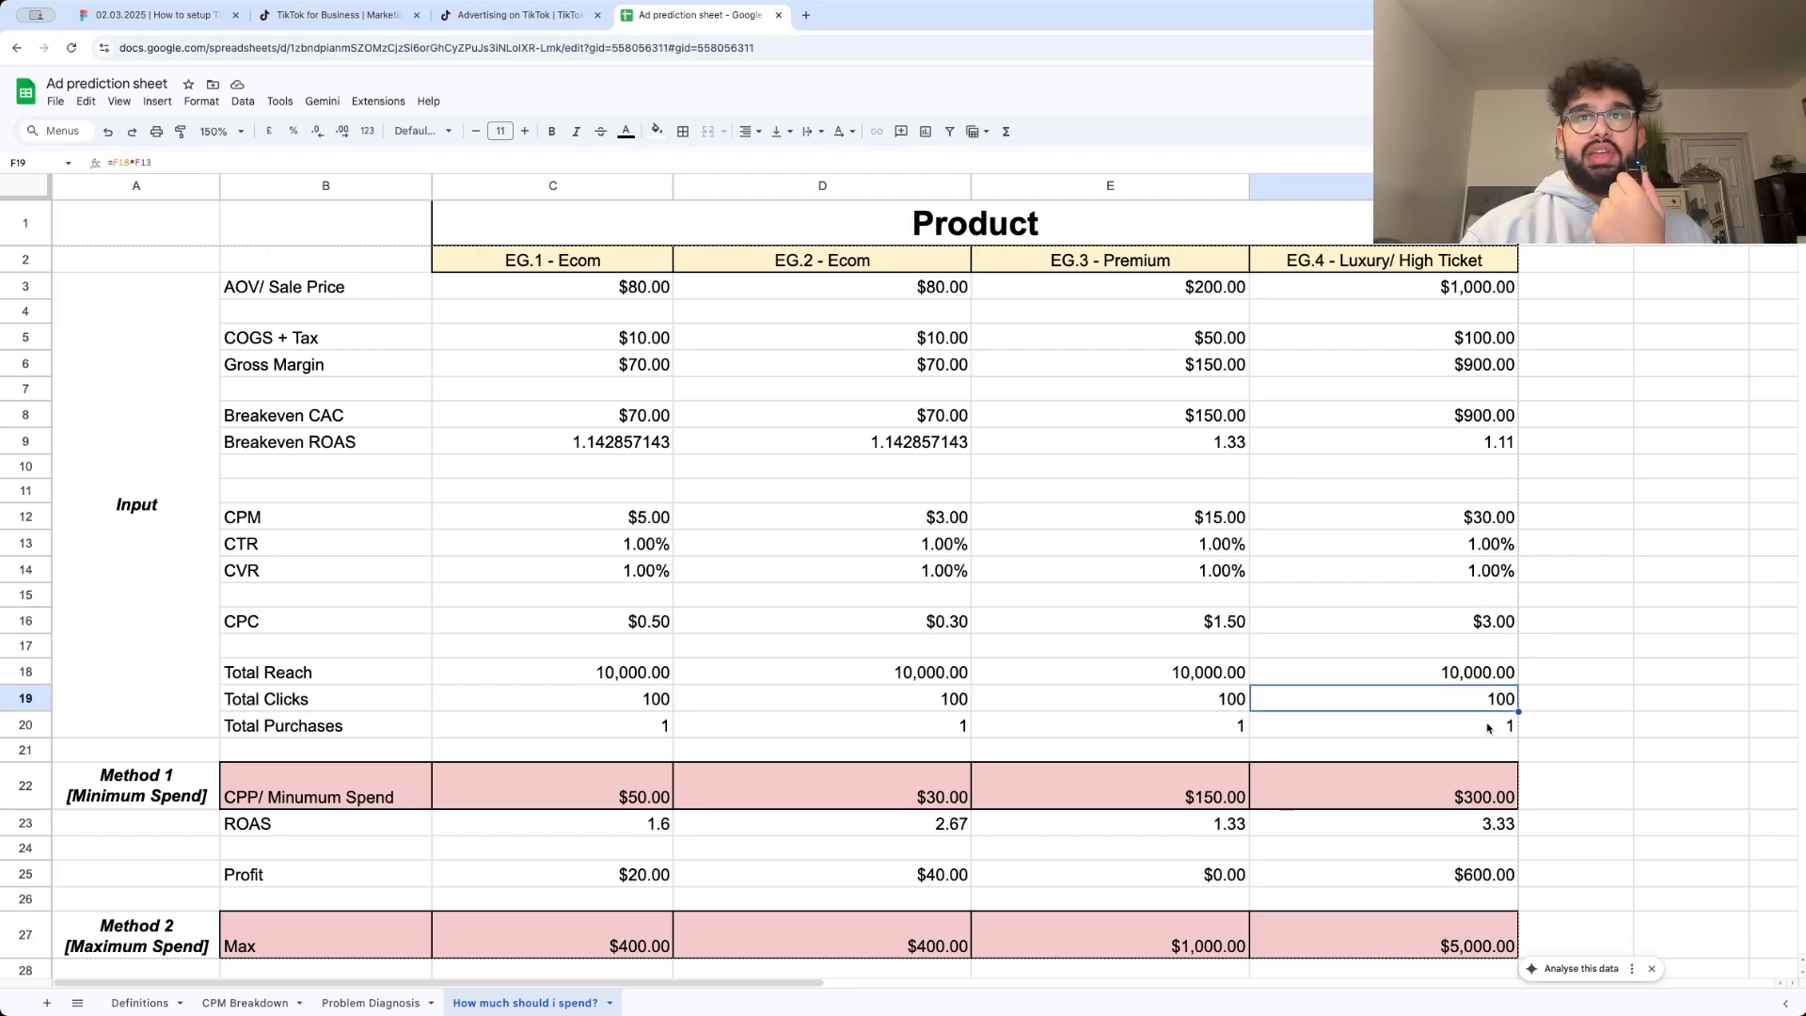
click(1475, 790)
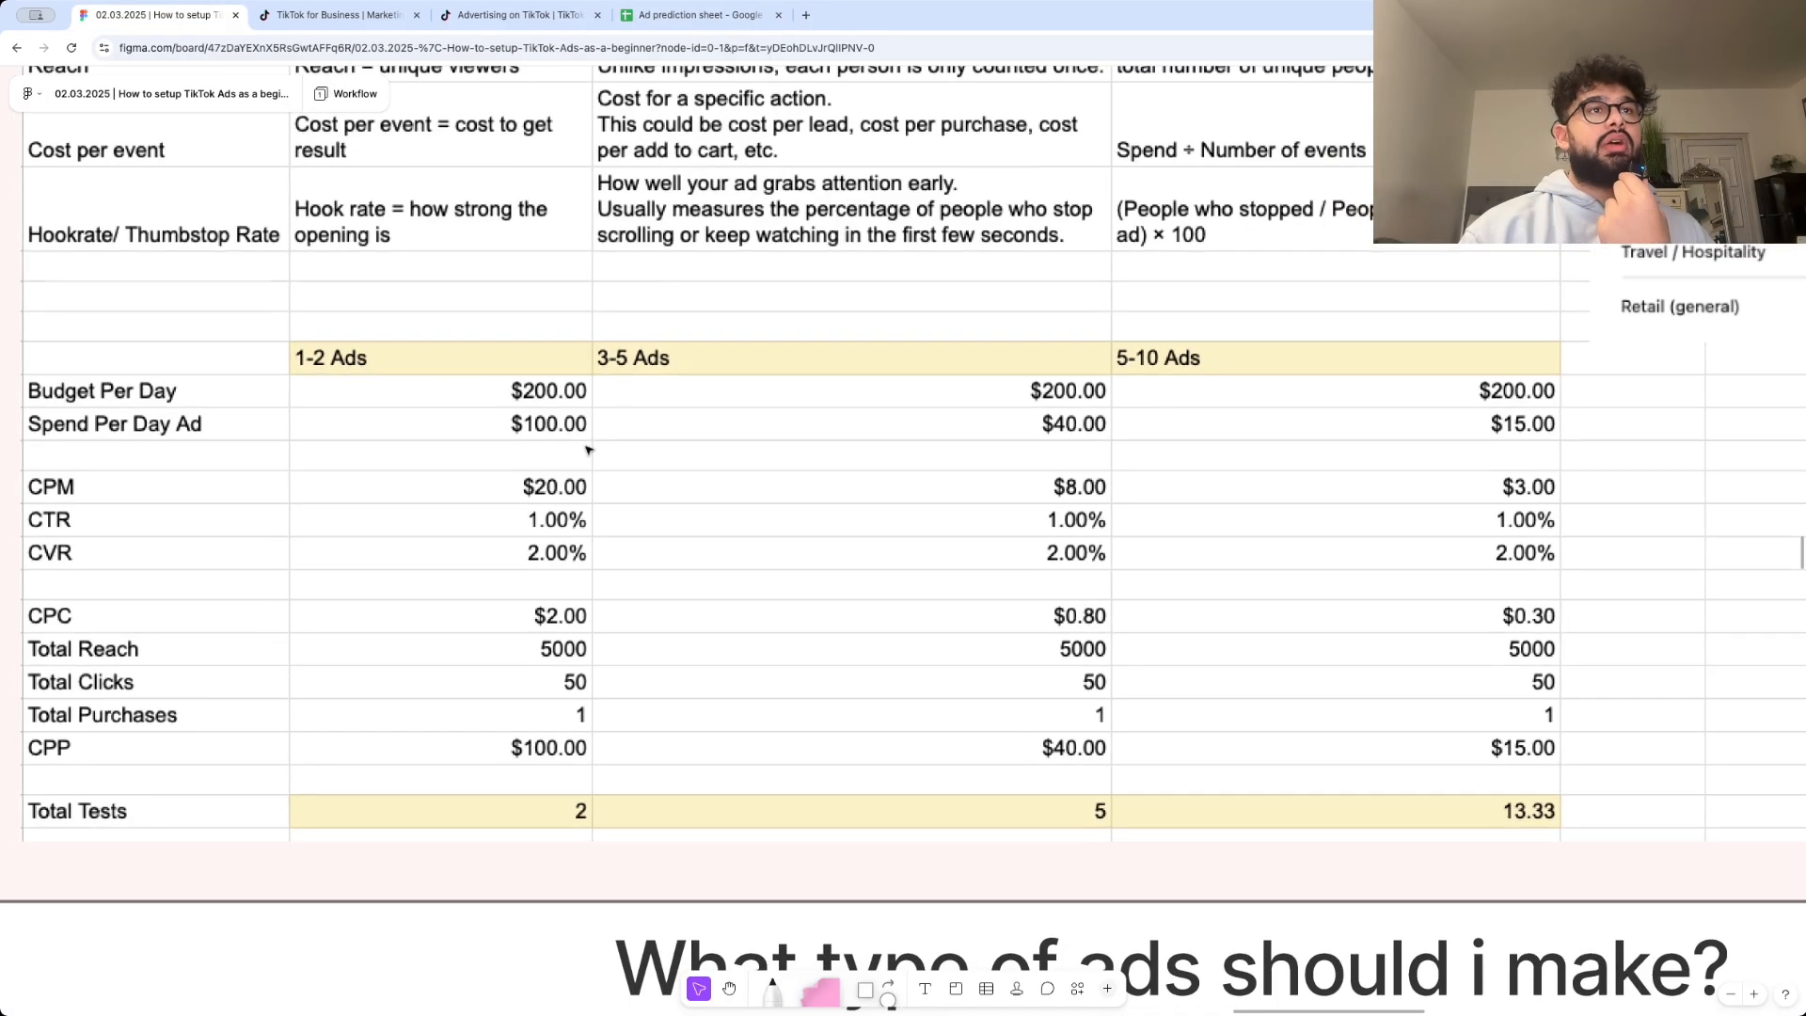
- Switch to the FigJam board and compare the daily budget scenarios for 1-2, 3-5 and 5-10 ads
scroll(591, 452, down, 3)
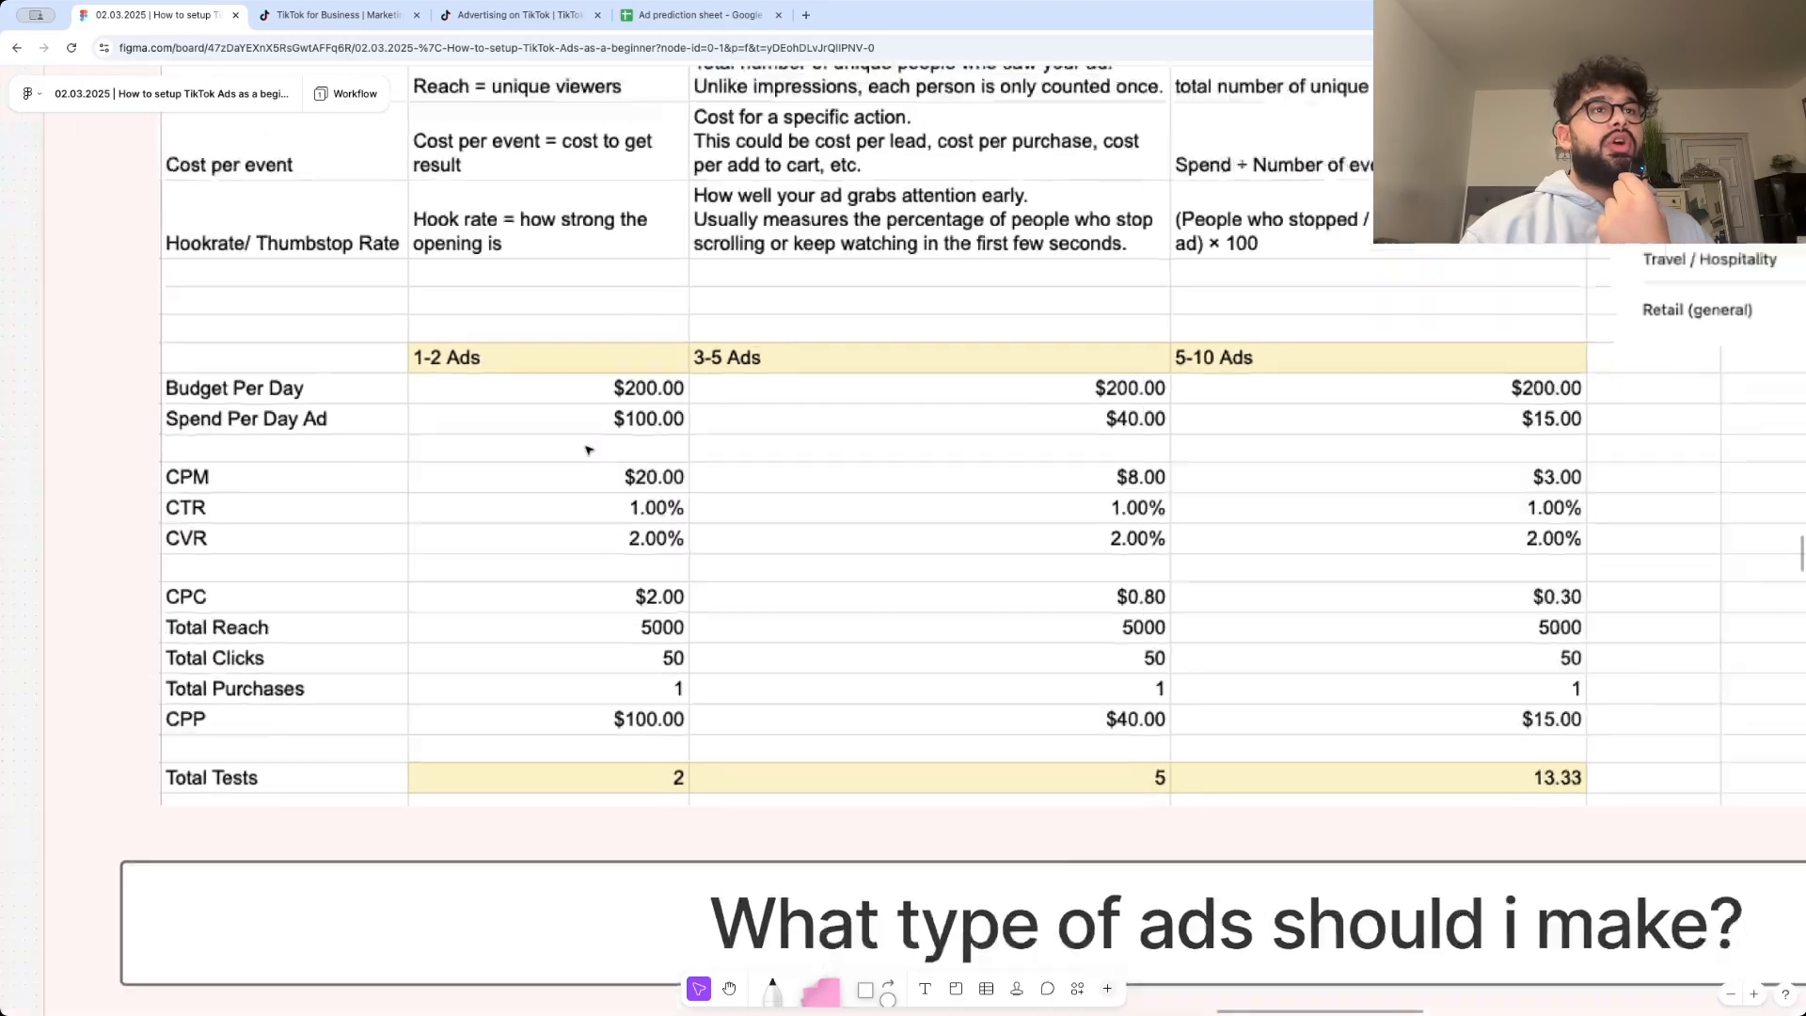
scroll(641, 463, up, 3)
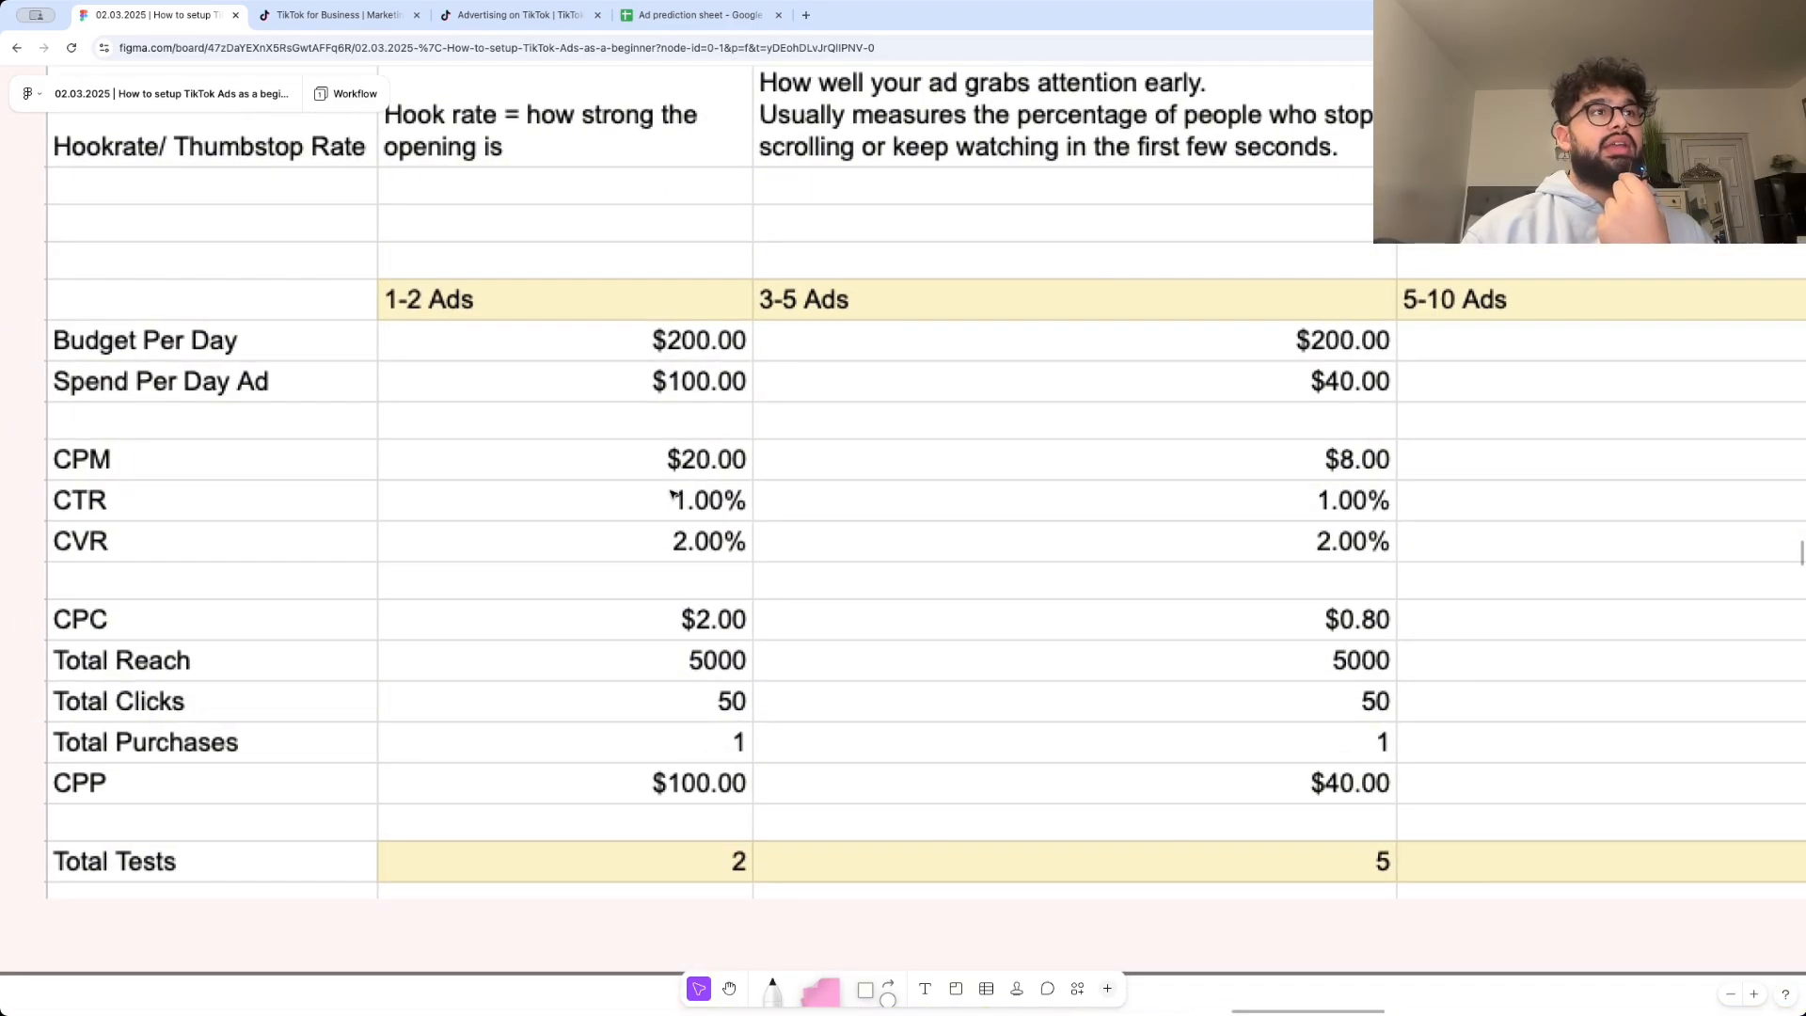
scroll(540, 379, down, 2)
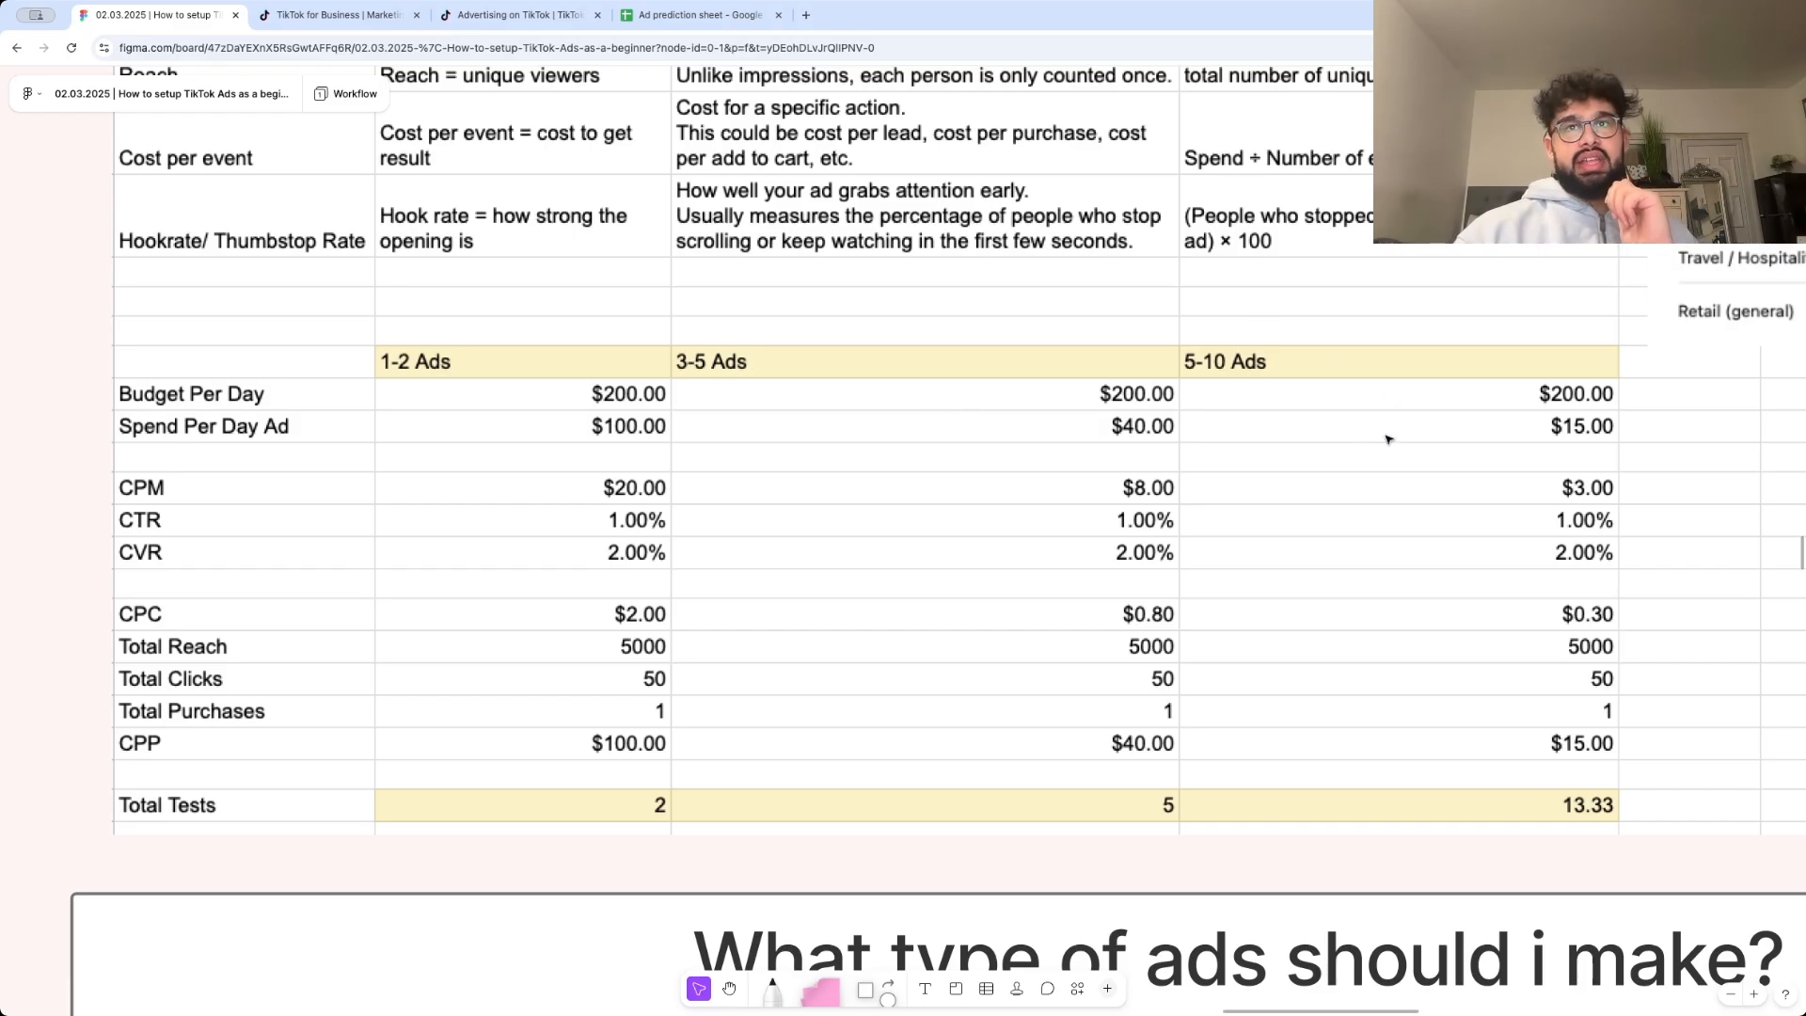
click(1514, 492)
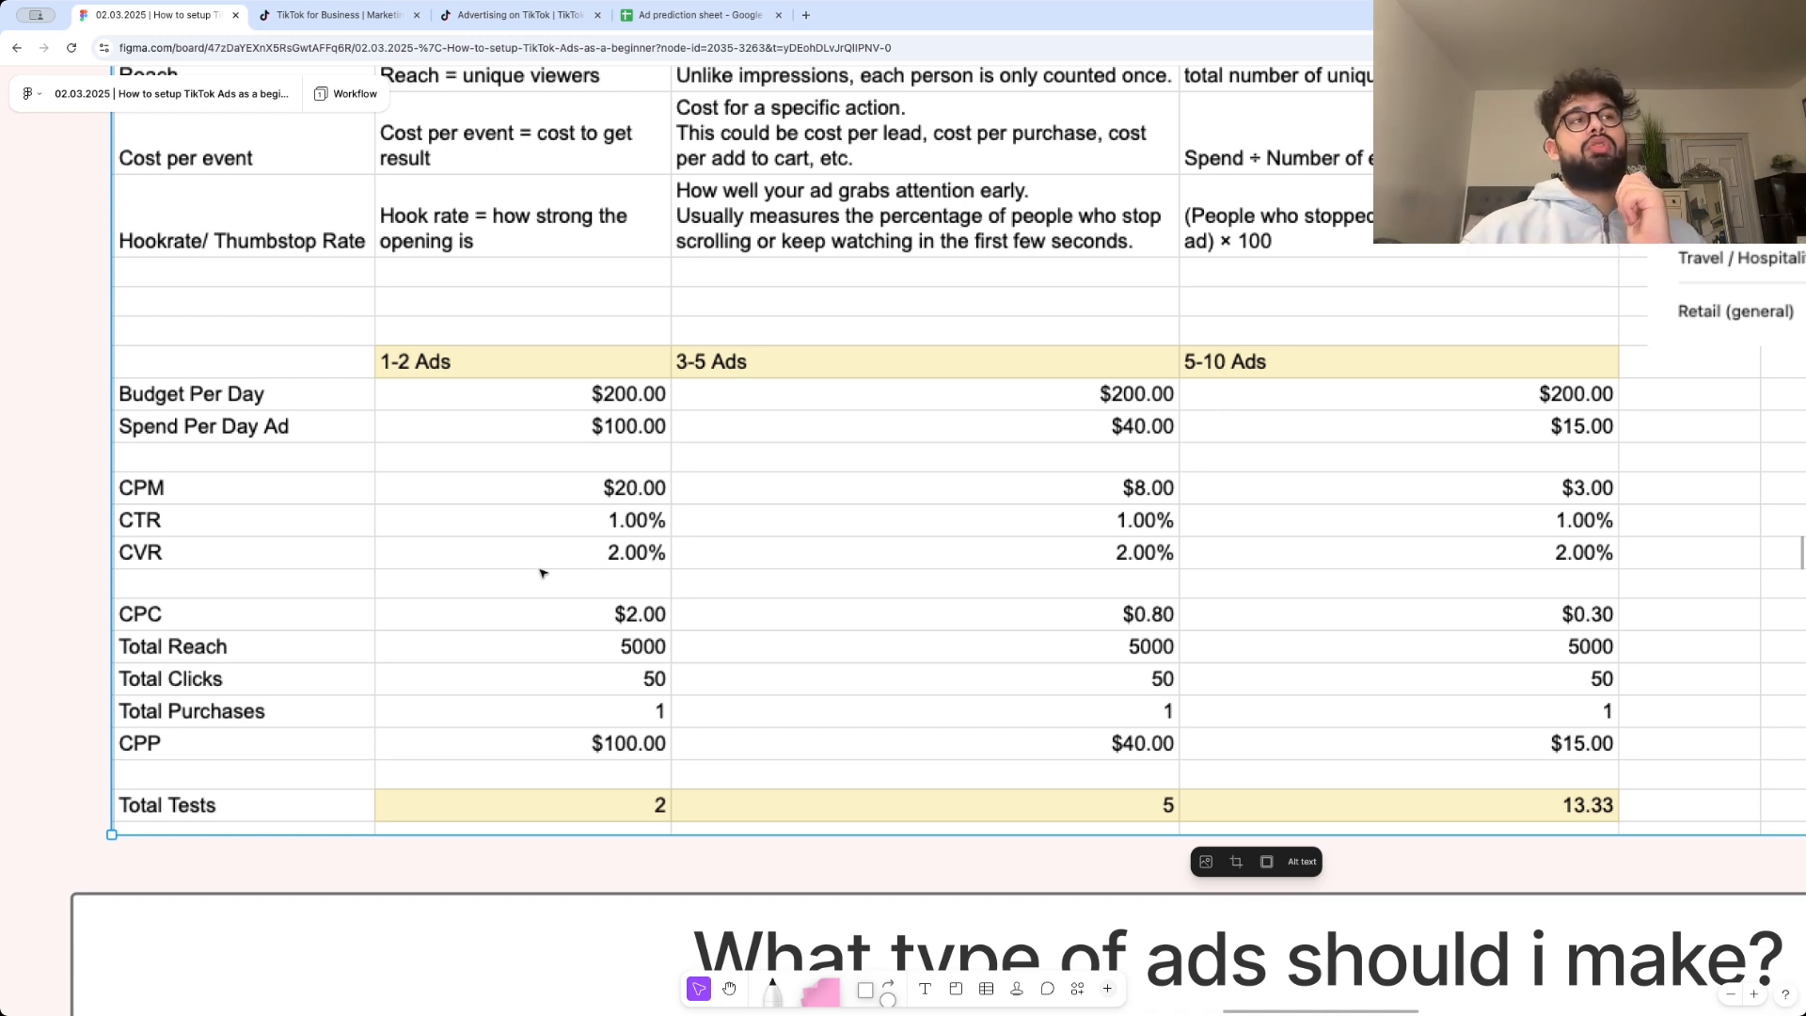
click(82, 664)
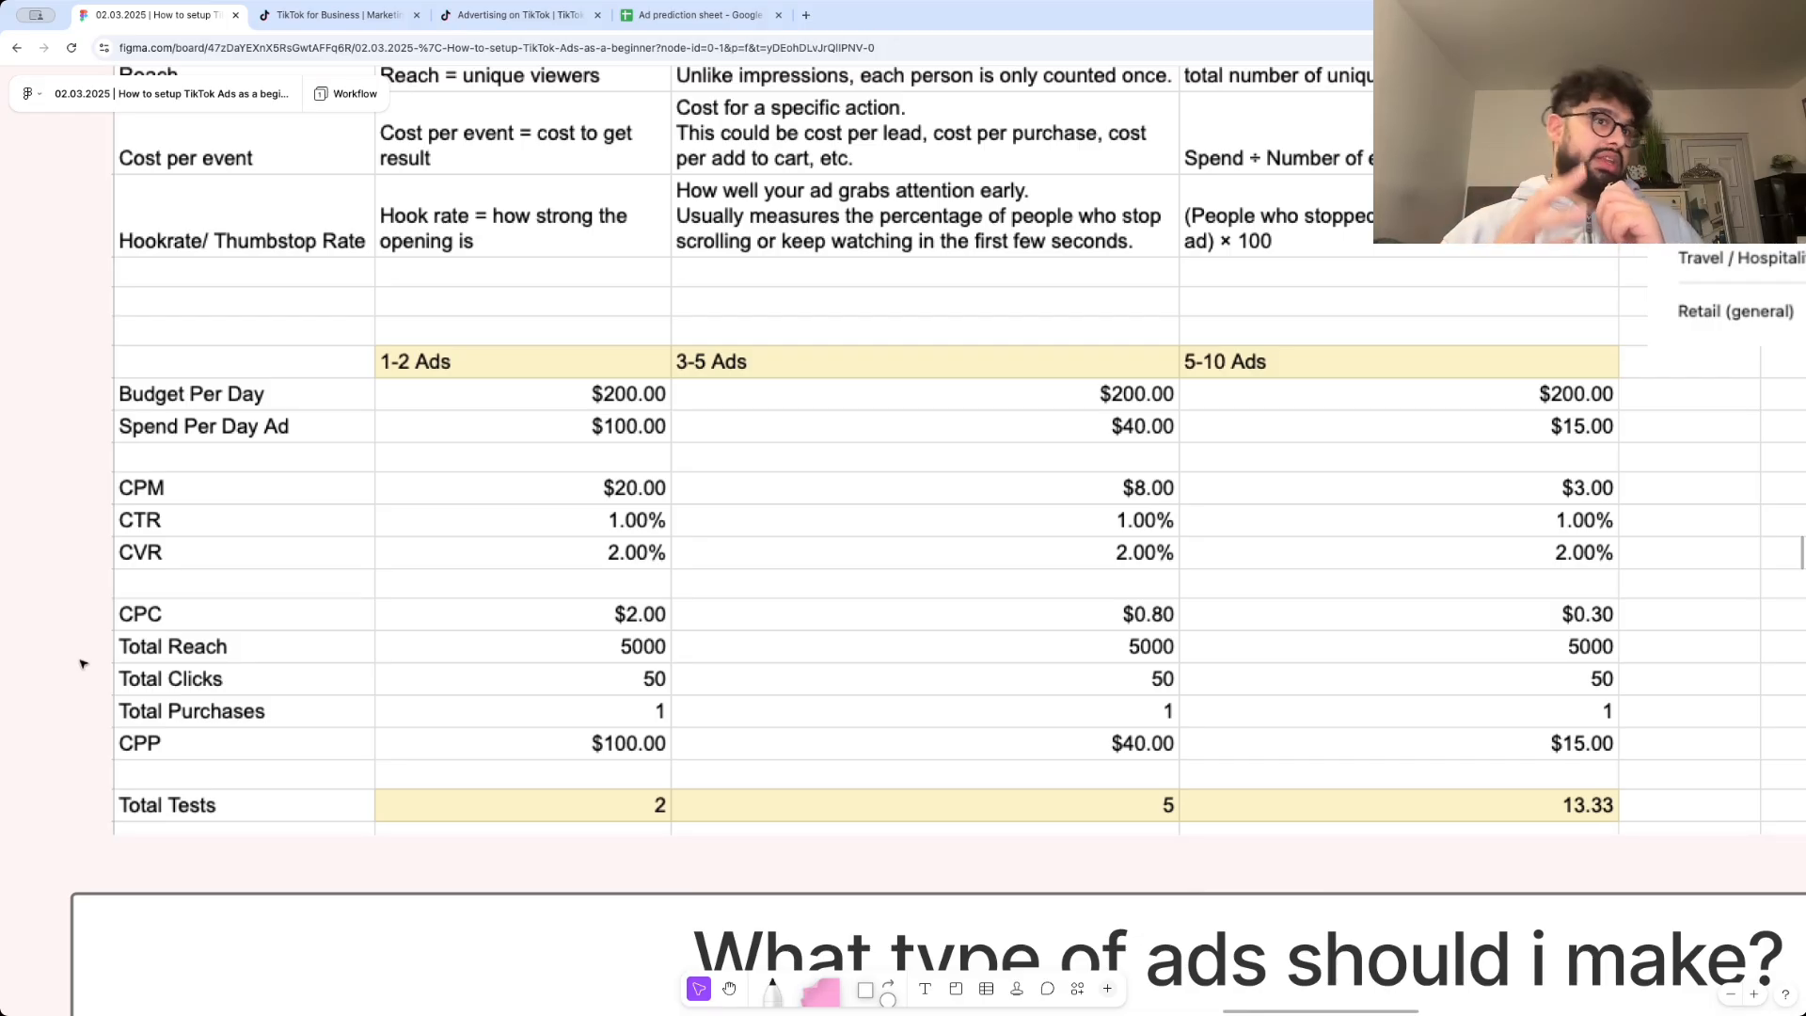
- Read the six factors in the board's "What type of ads should i make?" section, from Product to Ad Copy
scroll(72, 679, down, 4)
scroll(72, 679, down, 7)
scroll(72, 679, down, 3)
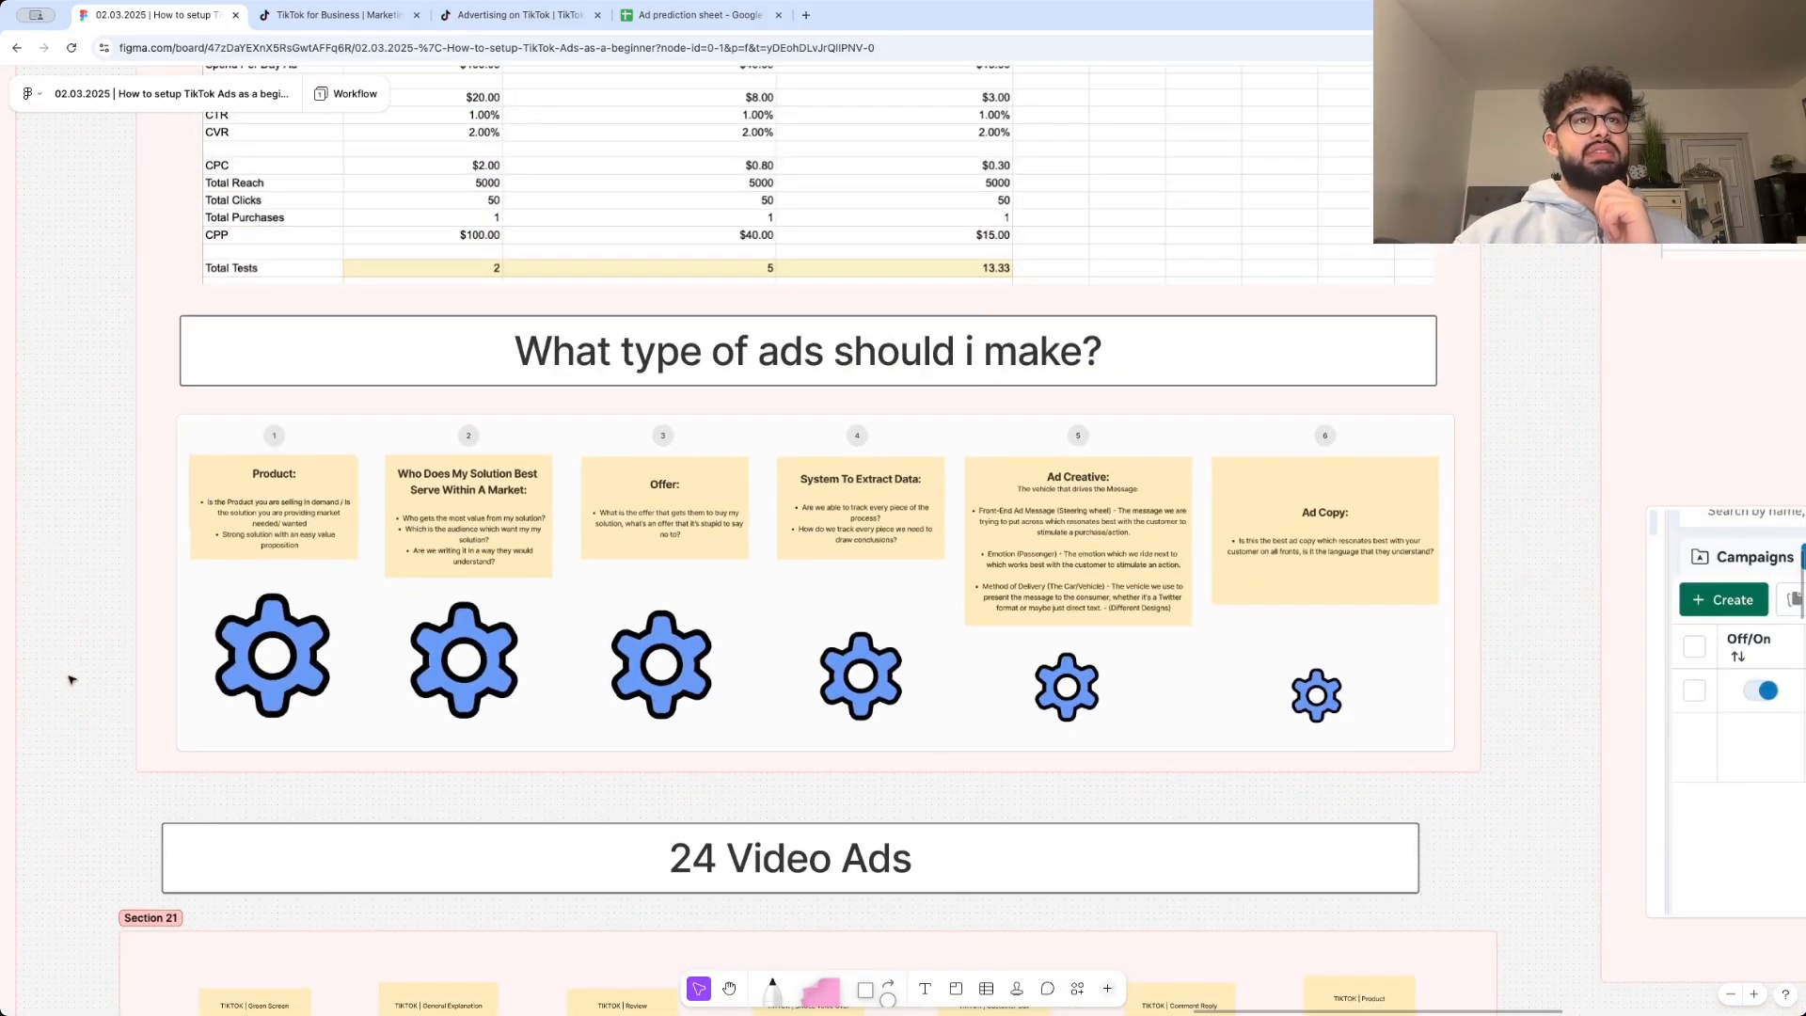
scroll(71, 680, up, 1)
scroll(71, 680, down, 1)
scroll(72, 679, up, 3)
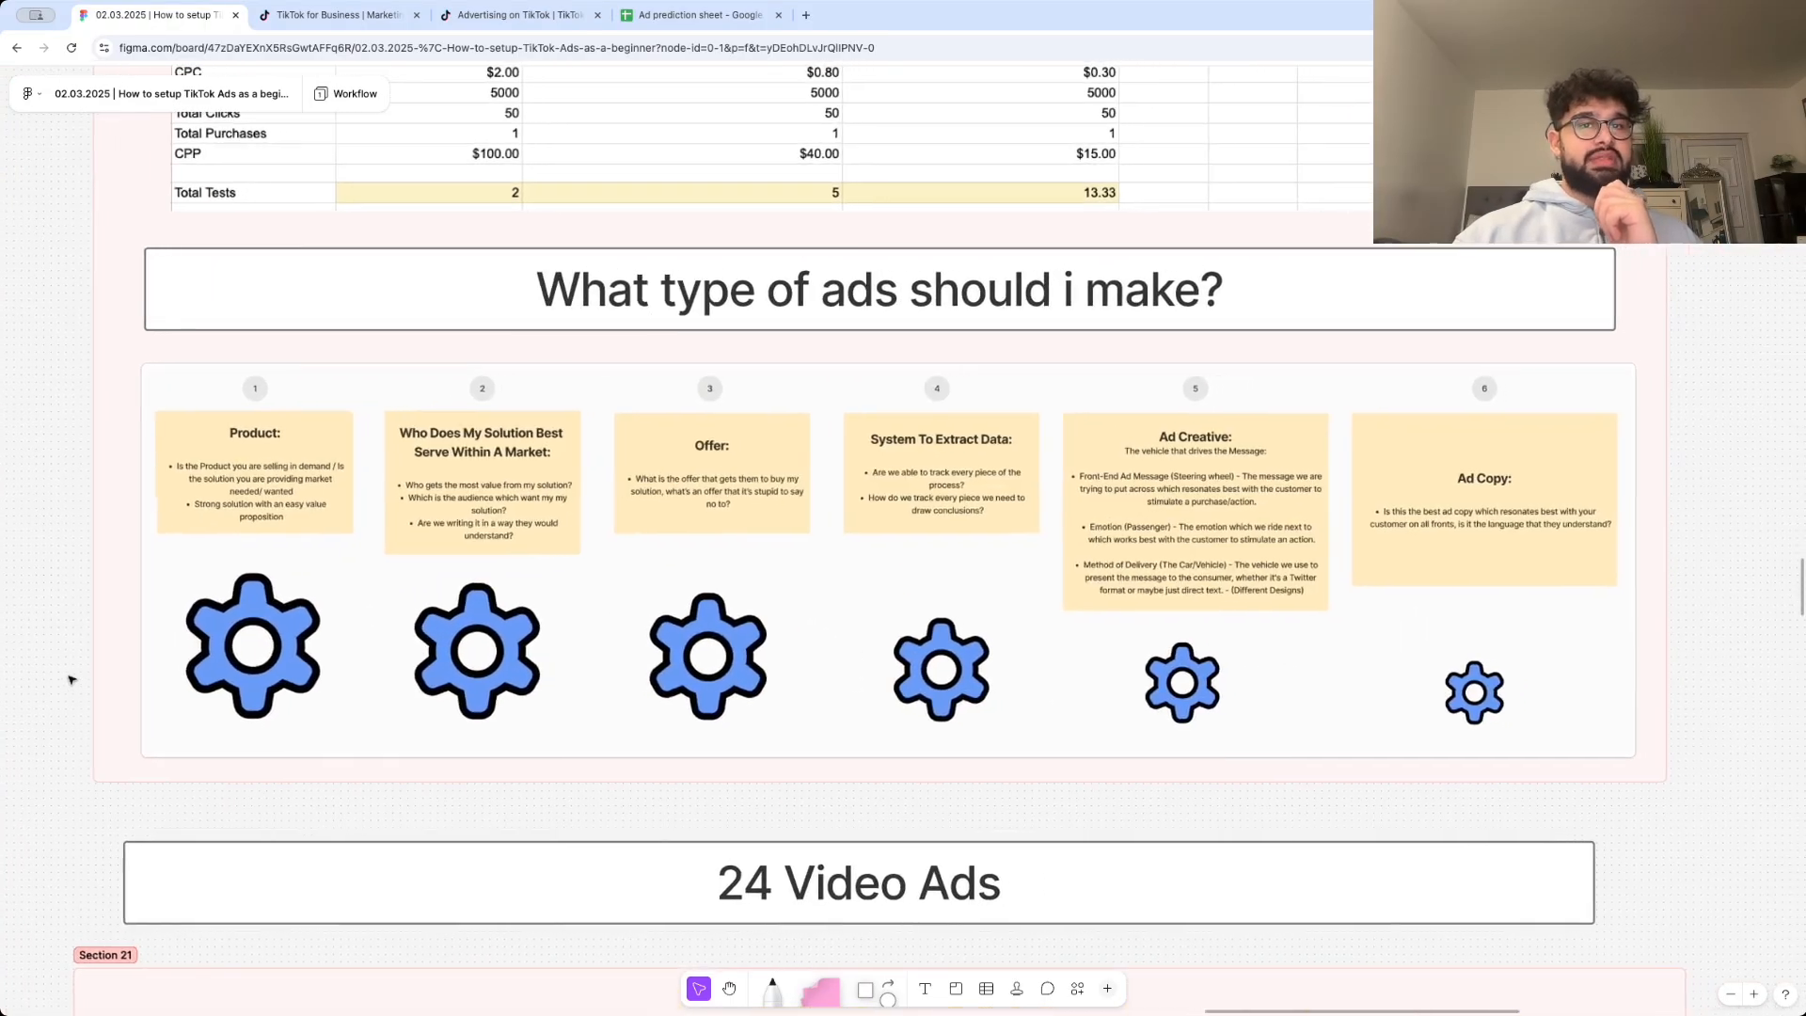
scroll(72, 679, up, 1)
scroll(71, 680, right, 1)
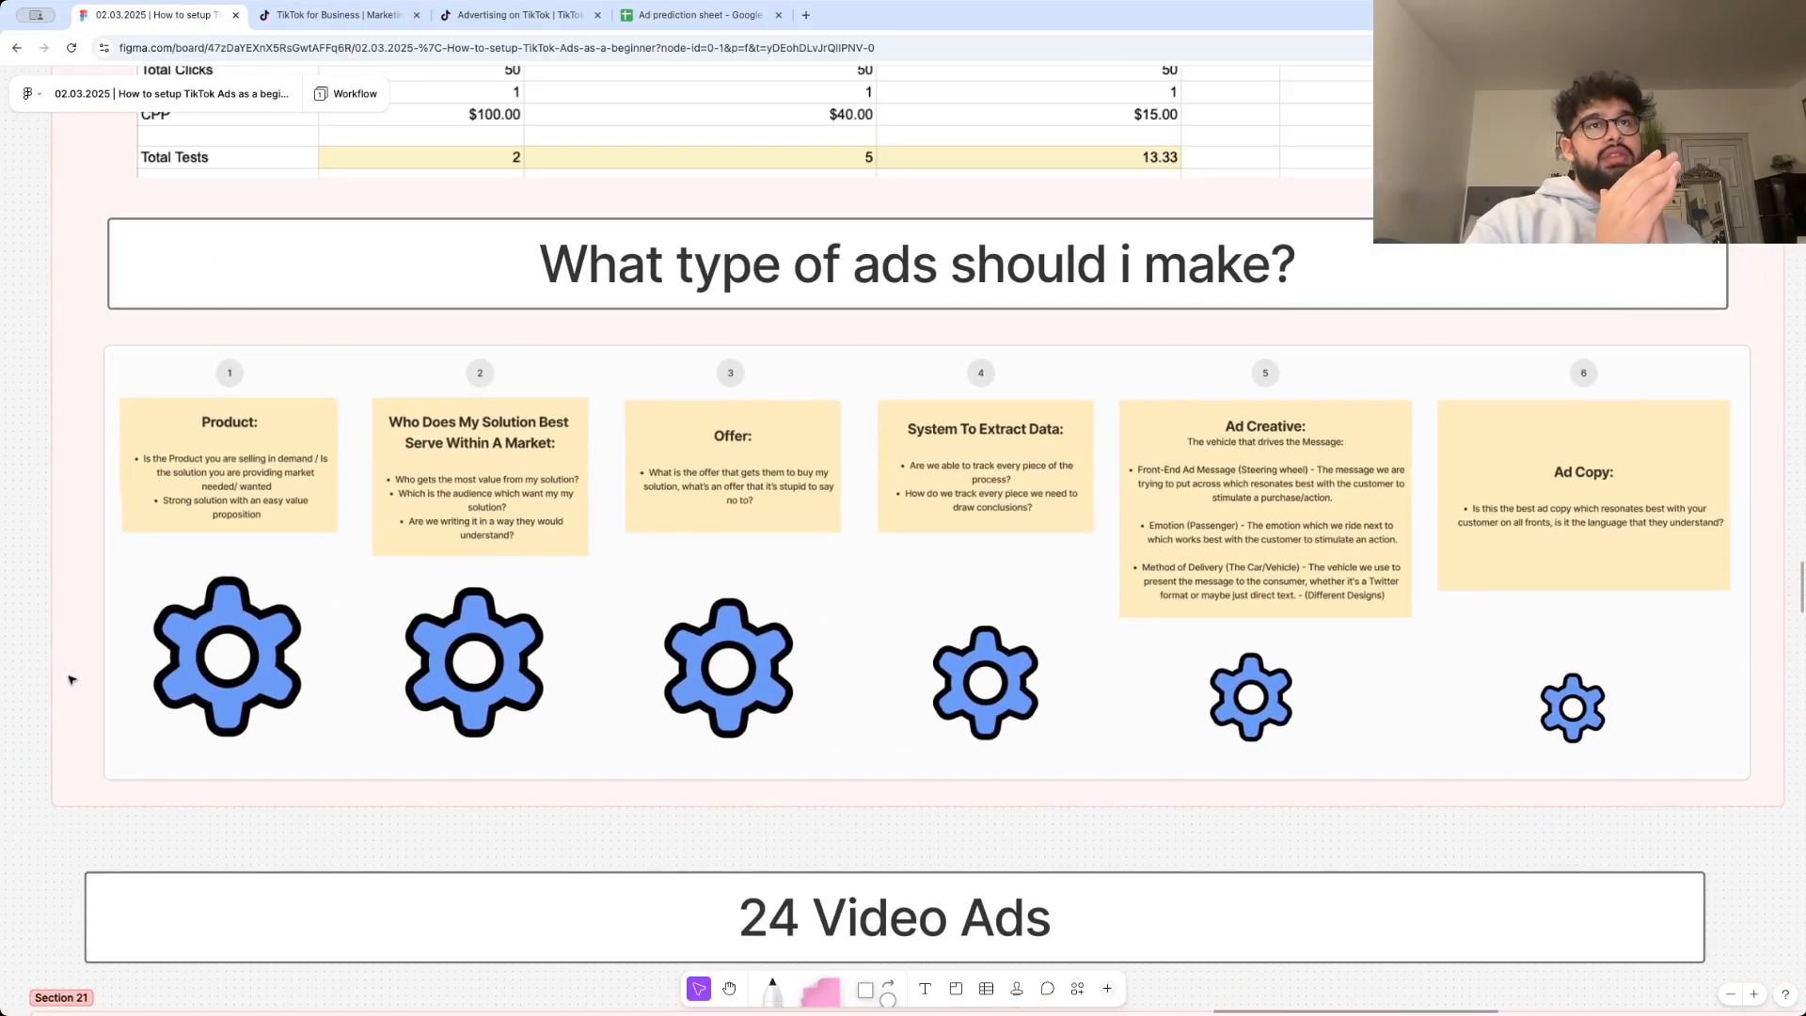